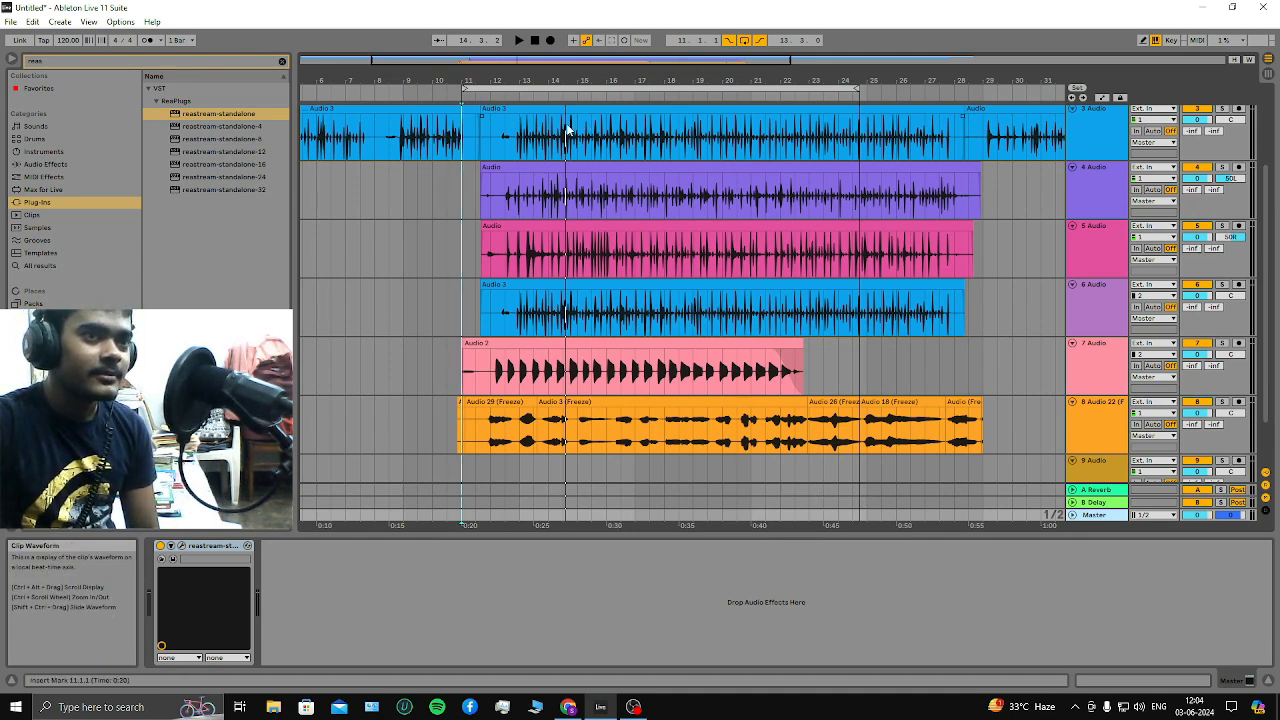
left_click(1088, 128)
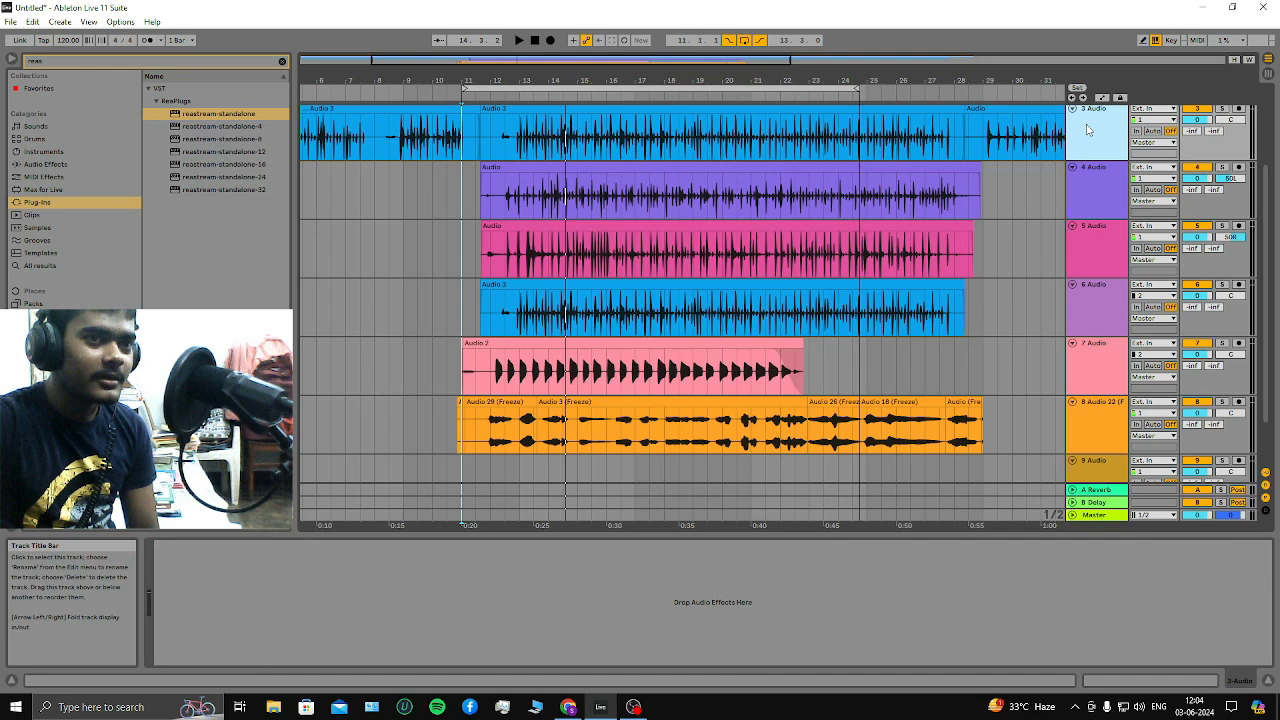
left_click(1094, 180)
left_click(1094, 243)
left_click(1094, 365)
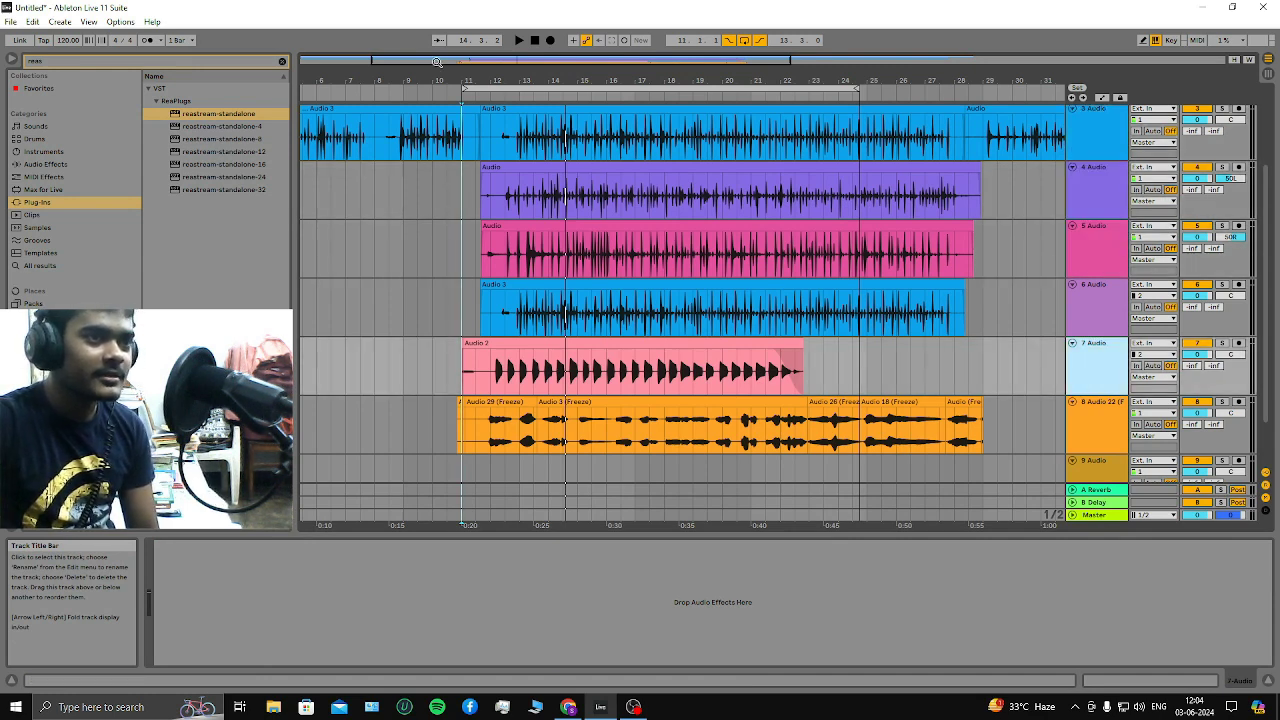
key("minus")
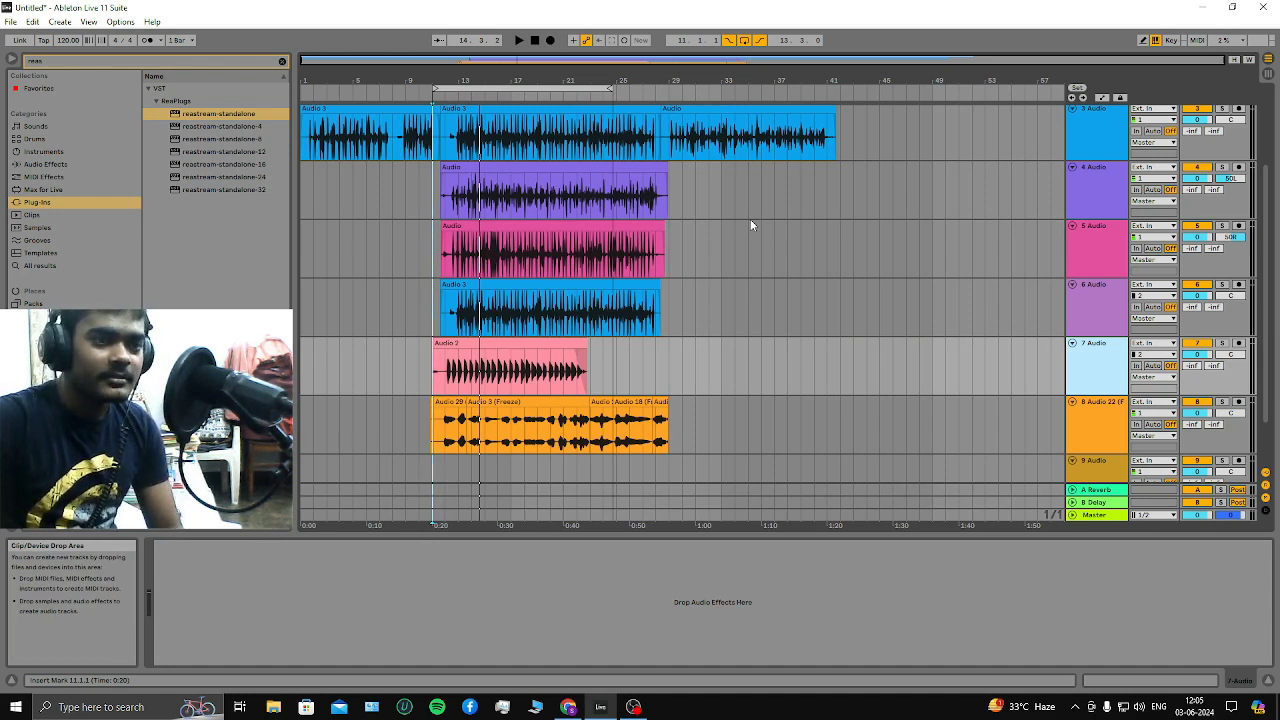
Play the arrangement from around bar 11 and check the track levels in the Session View mixer
key("Tab")
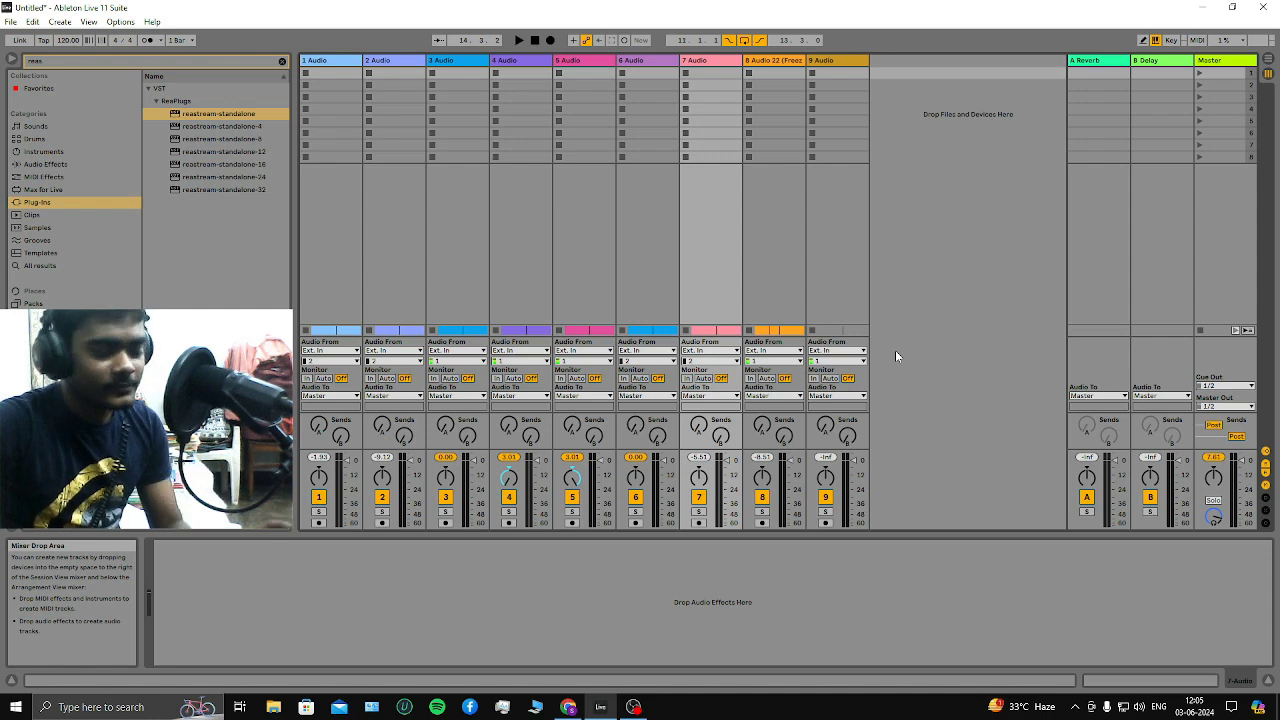
key("Tab")
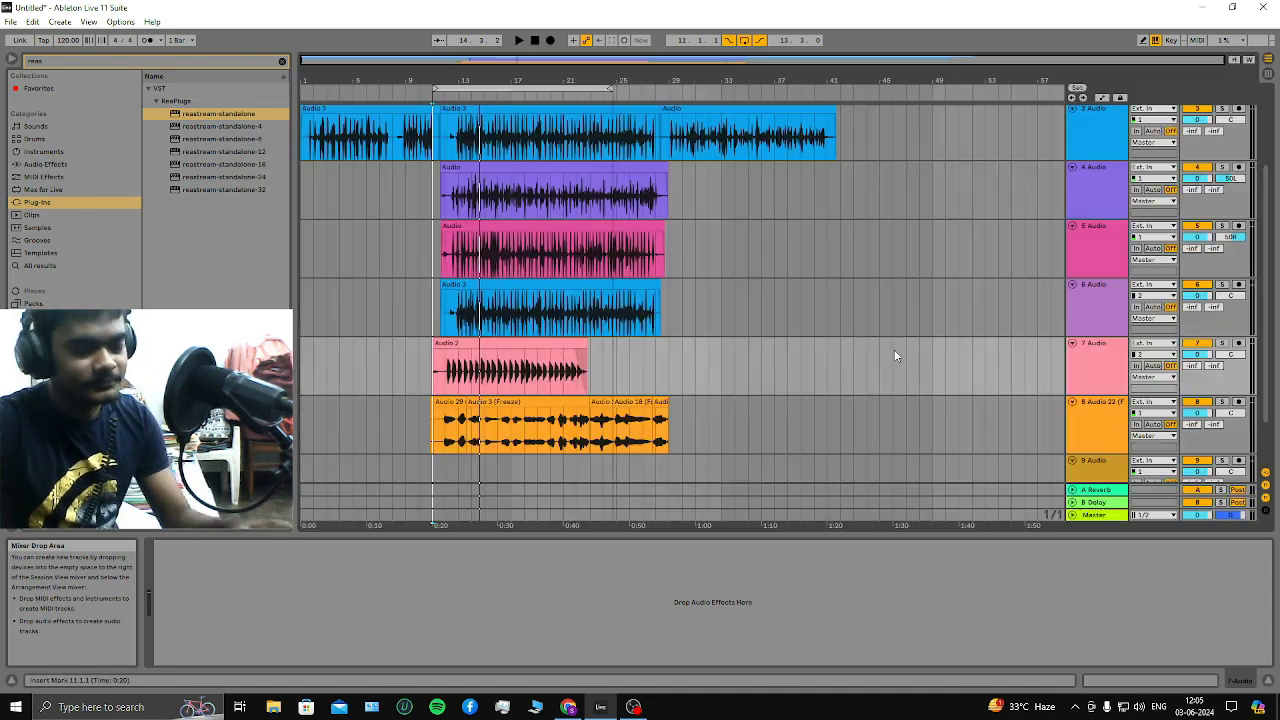
left_click(444, 95)
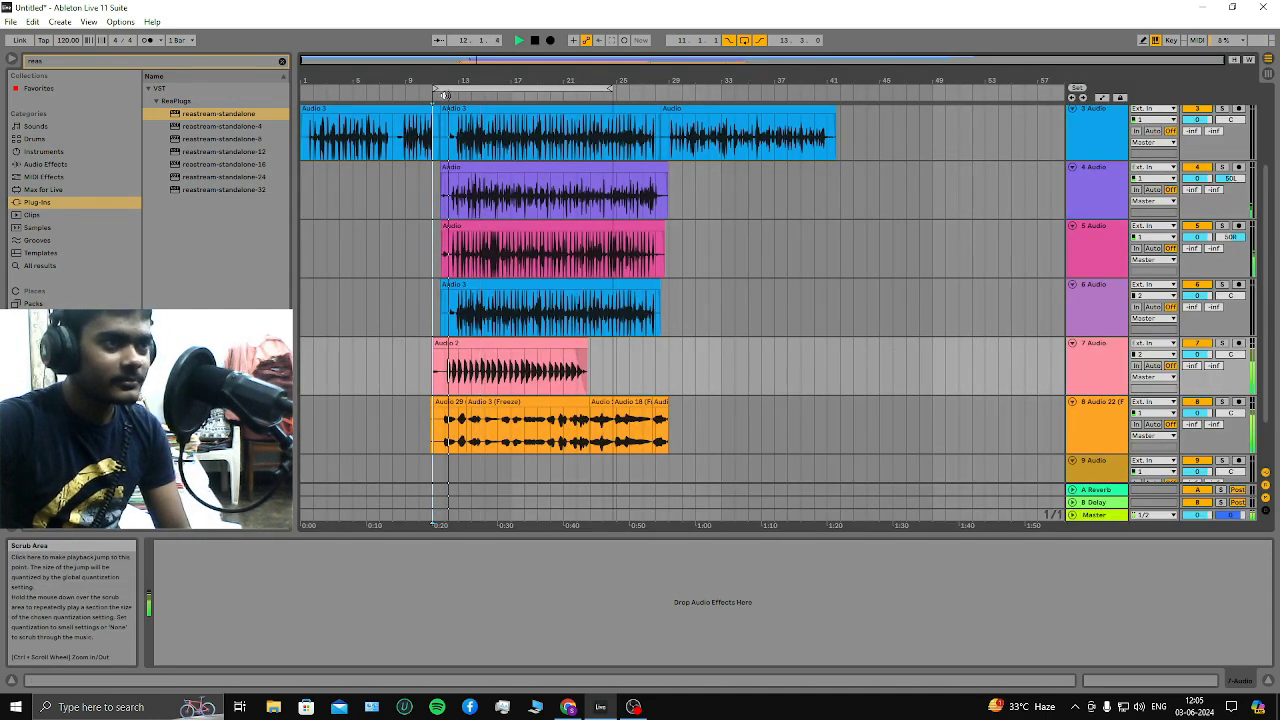
key("Tab")
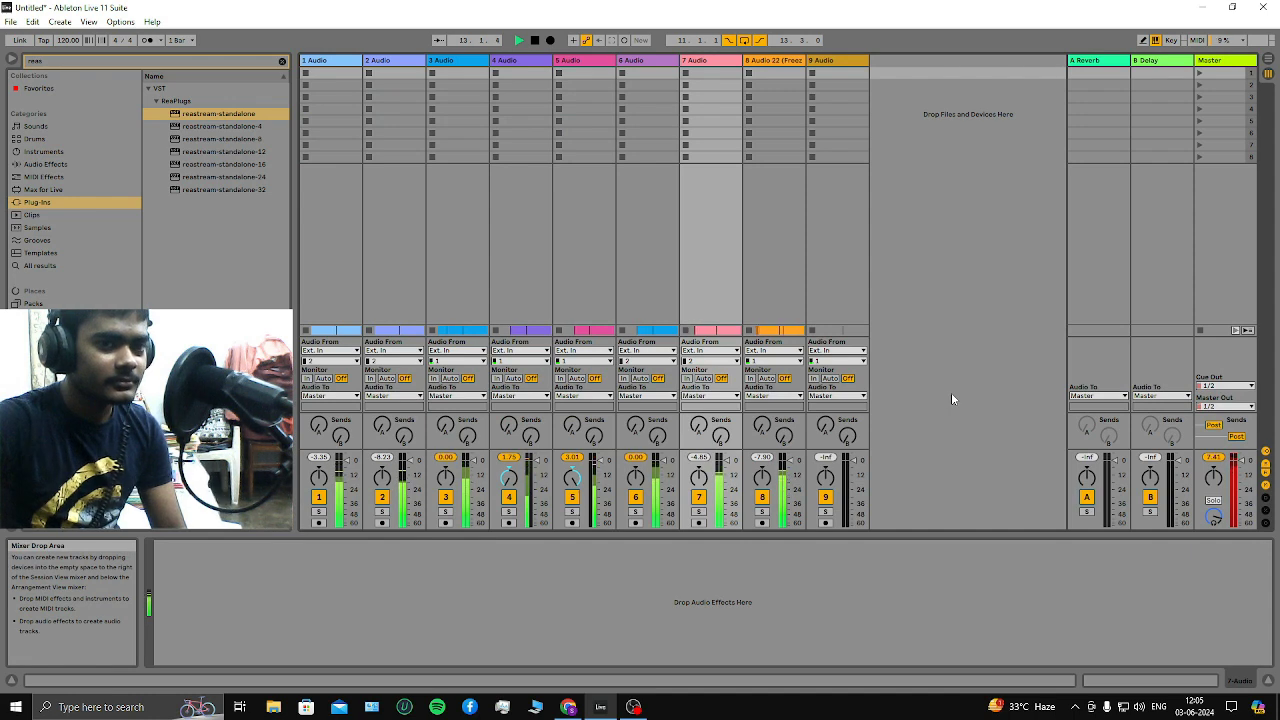
left_click(535, 40)
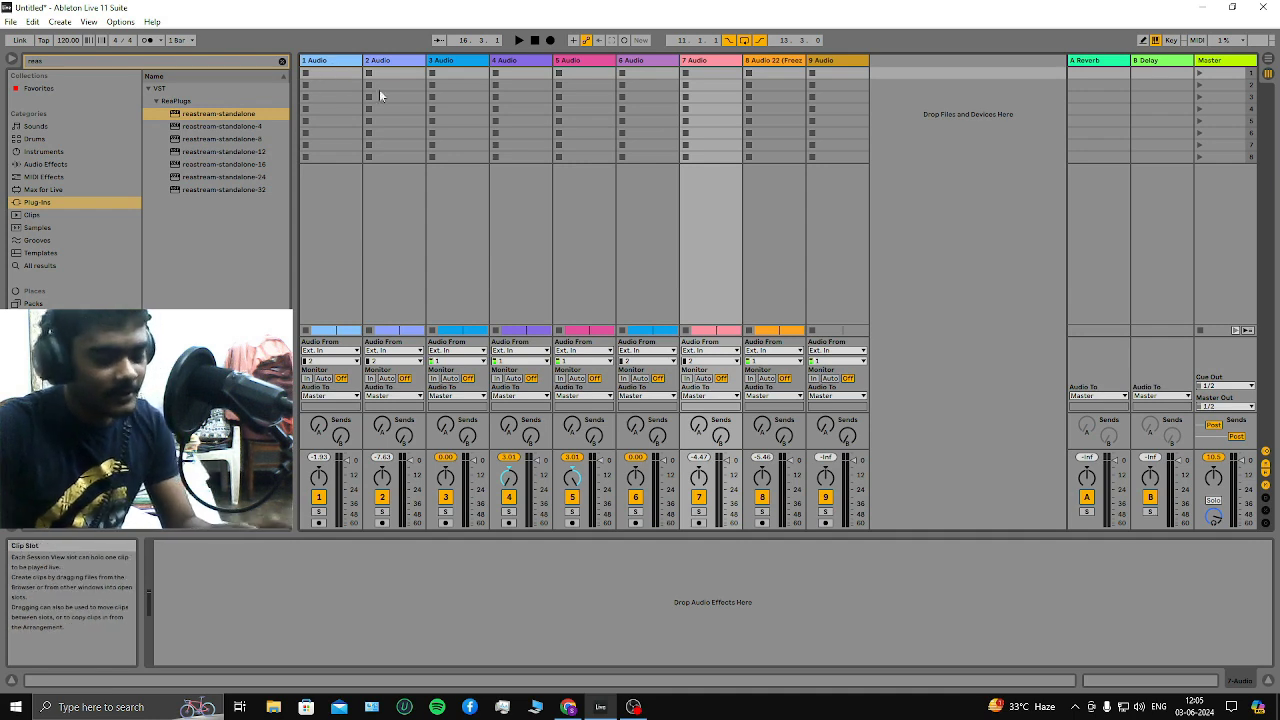
key("Tab")
Solo the 3 Audio track, play it briefly and rename the track perc
left_click(1095, 130)
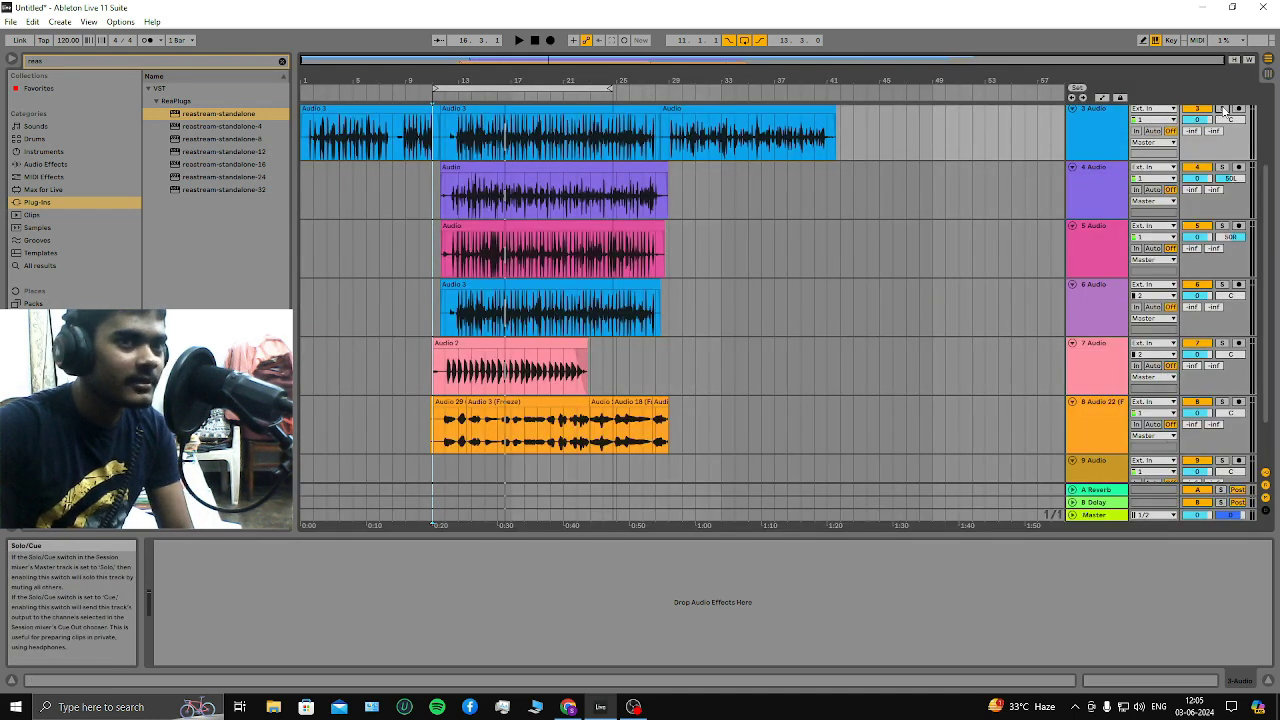
left_click(1222, 108)
left_click(518, 40)
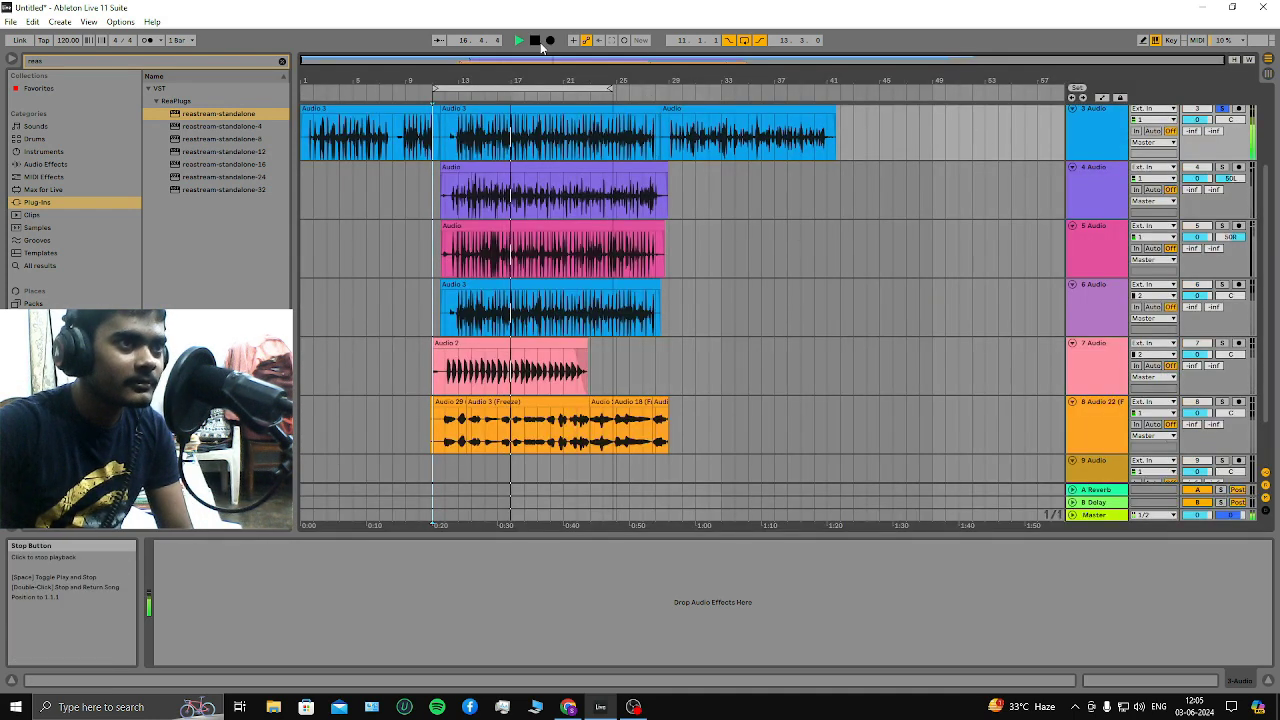
left_click(534, 40)
scroll(785, 193, "up", 1)
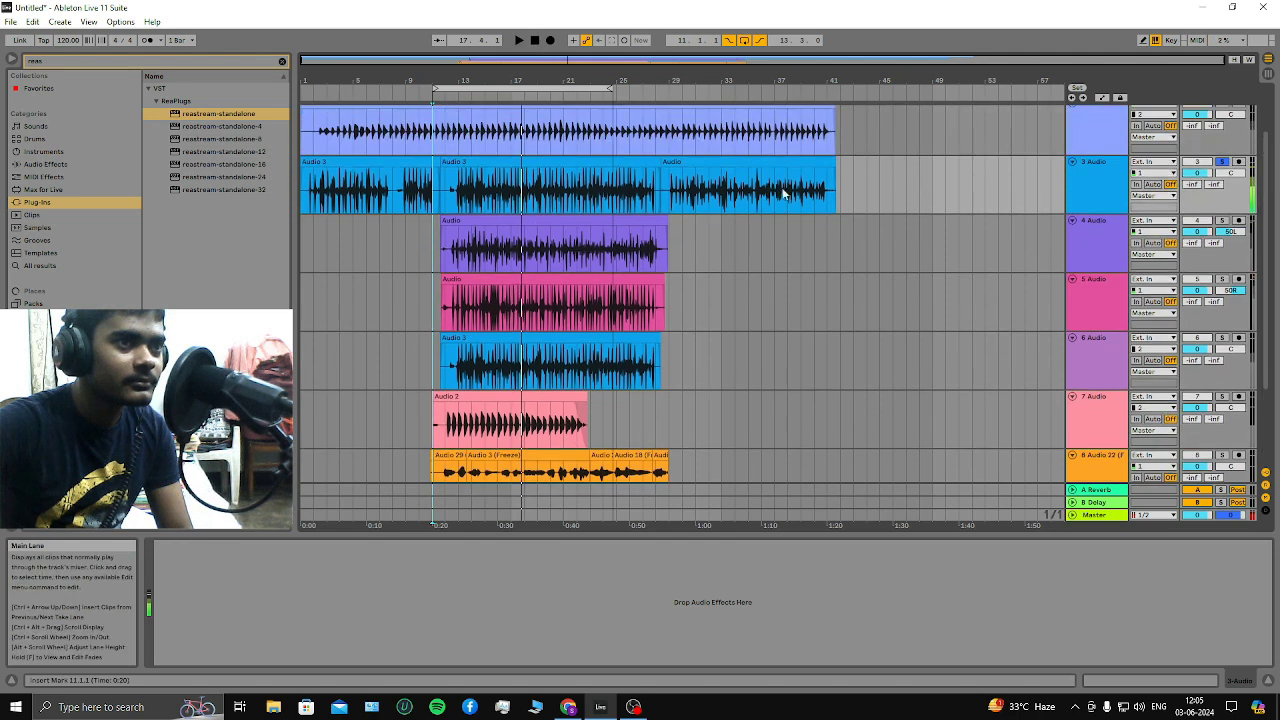
scroll(1000, 185, "up", 2)
right_click(1094, 262)
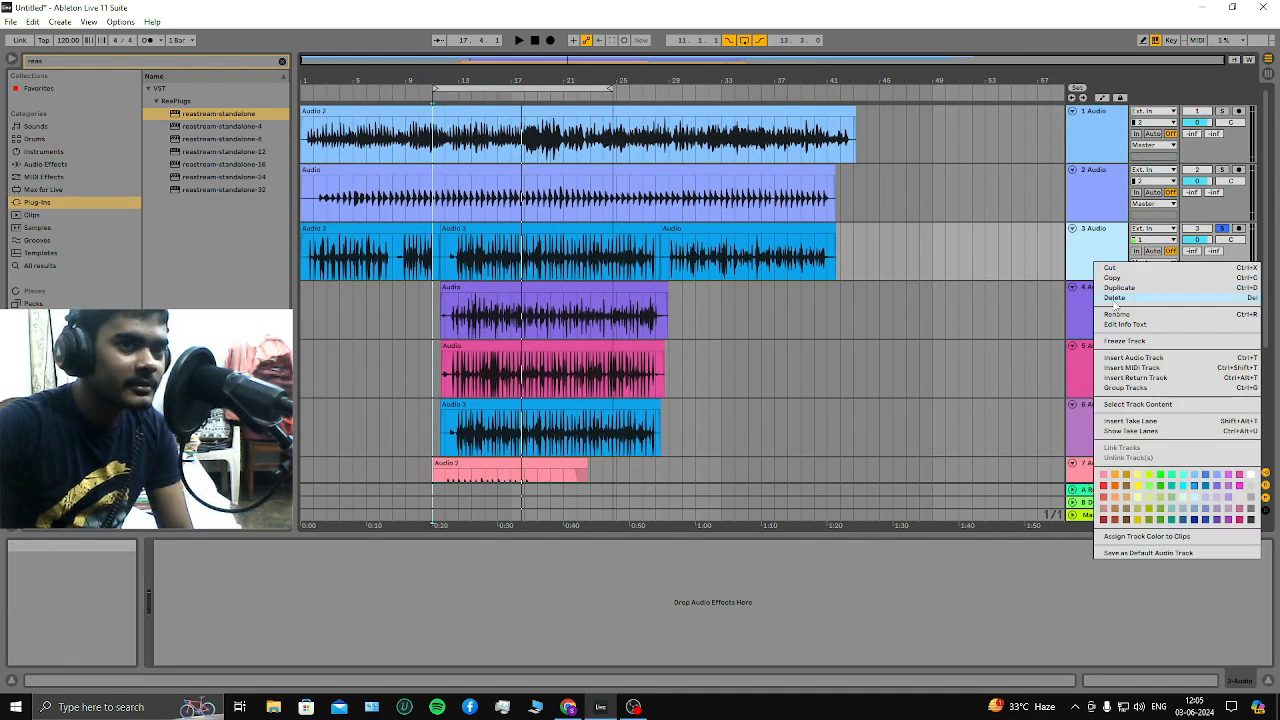
left_click(1116, 314)
type("po")
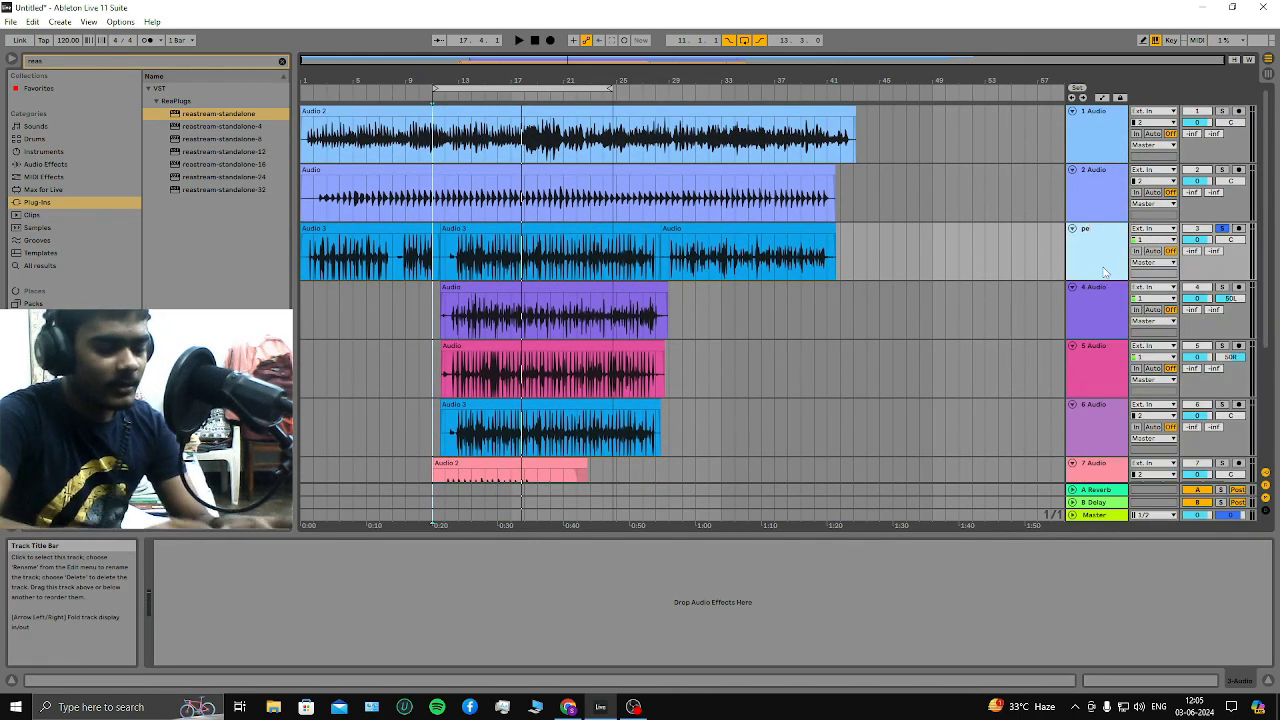
type("rc")
Audition the 2 Audio track in solo and rename it staccato
left_click(1022, 209)
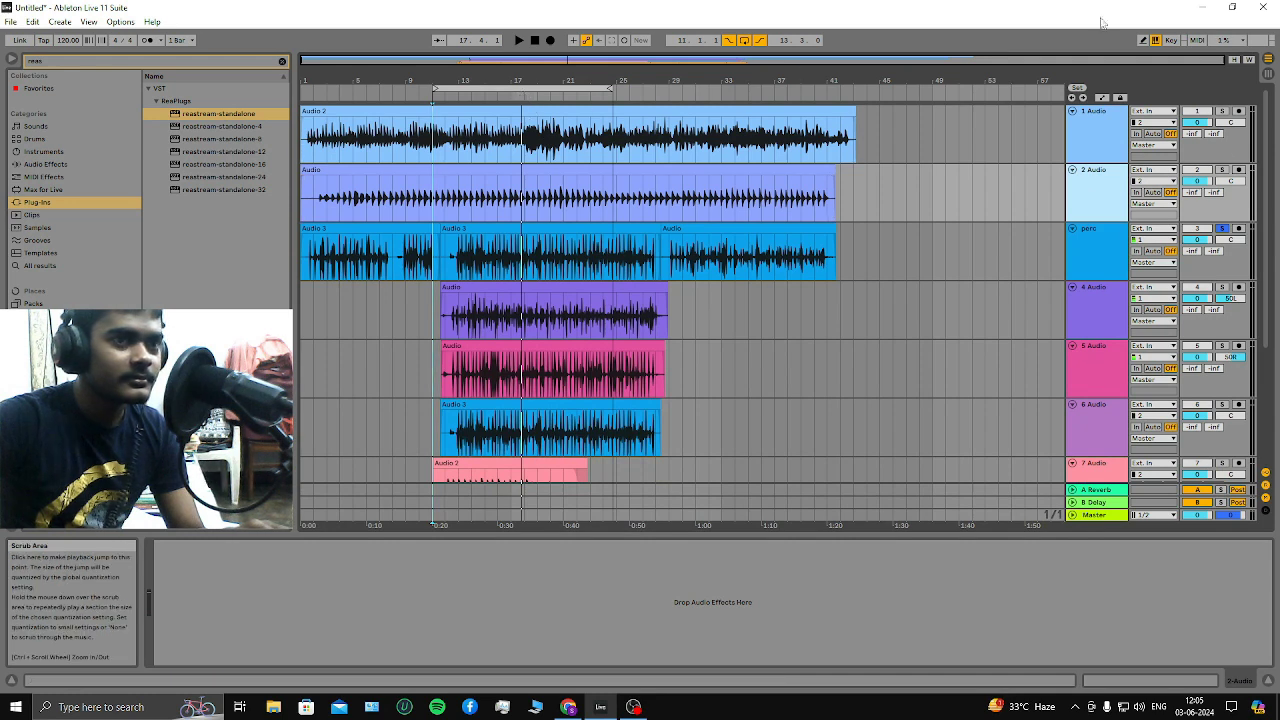
left_click(518, 40)
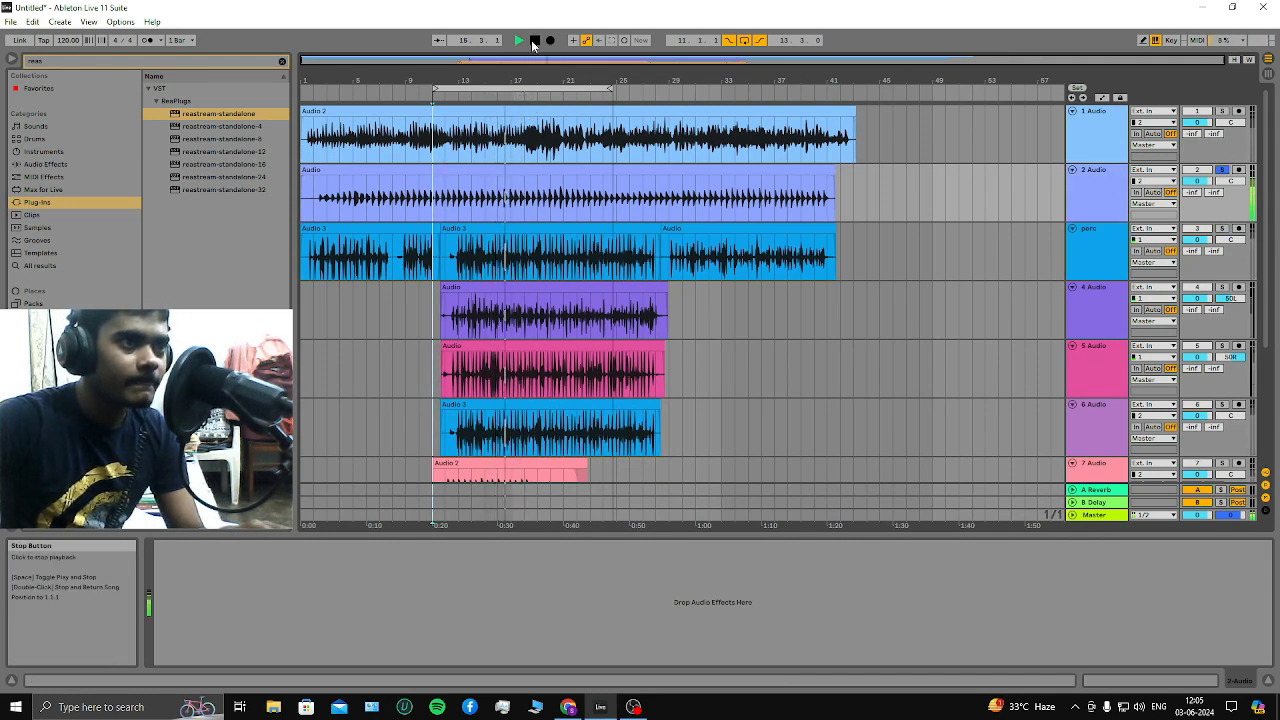
left_click(534, 41)
right_click(1089, 188)
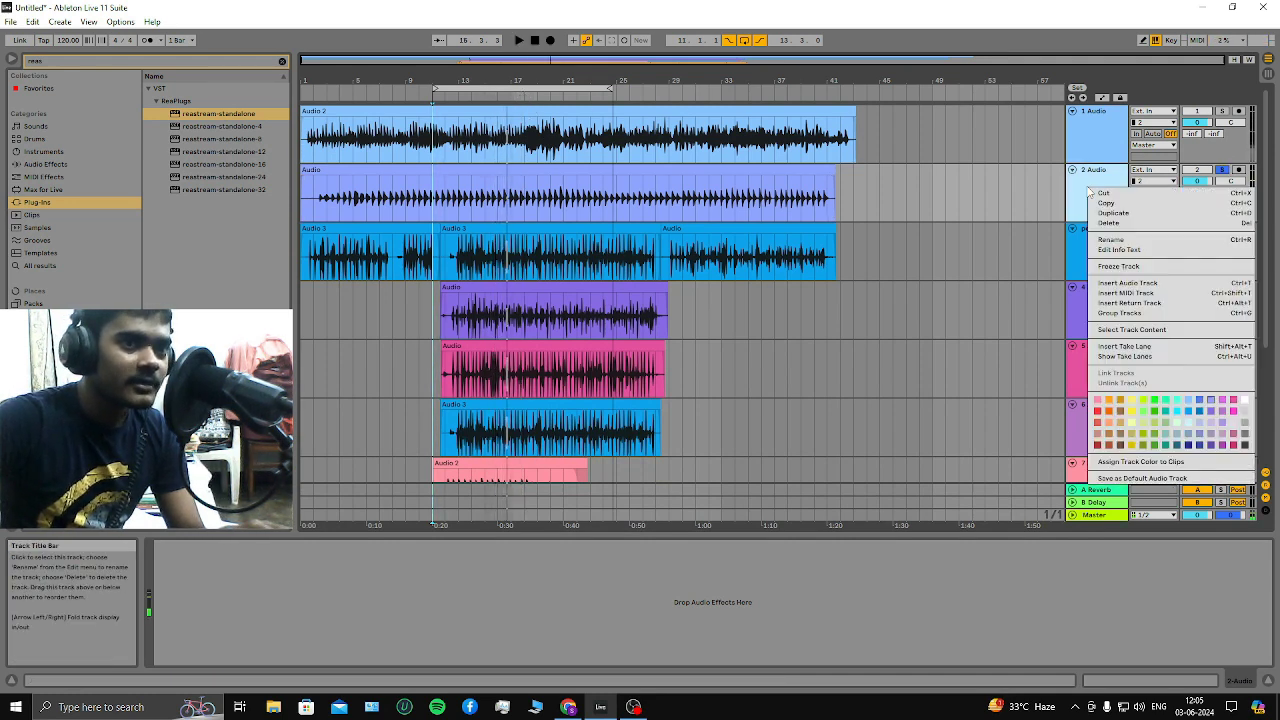
left_click(1108, 241)
type("stacca")
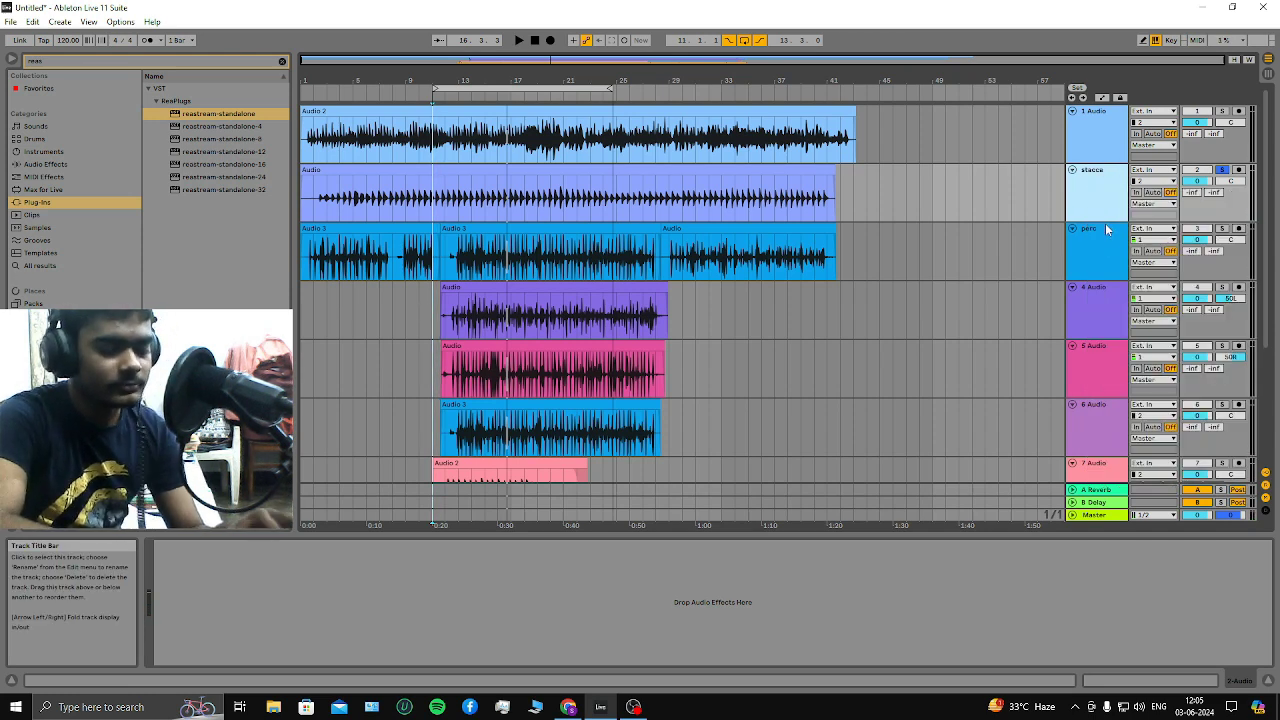
type("to")
key("Return")
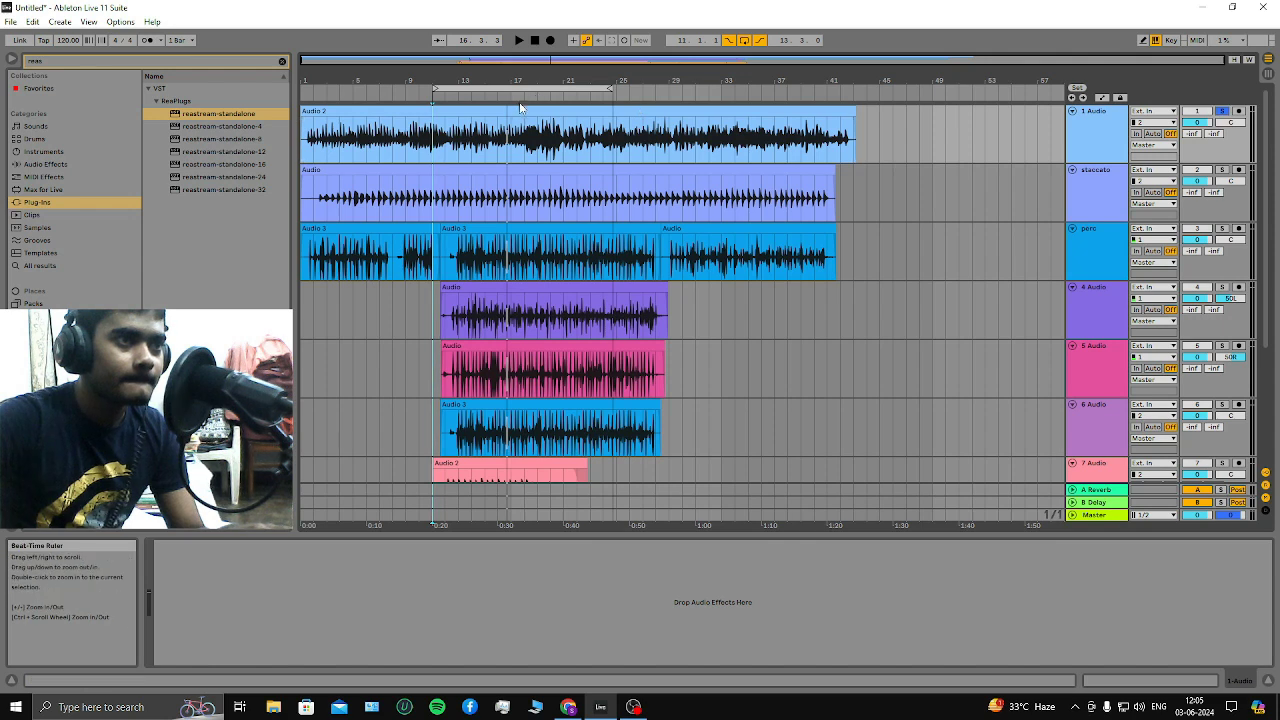
Listen to the 1 Audio track in solo and rename it gtr
left_click(535, 58)
key("space")
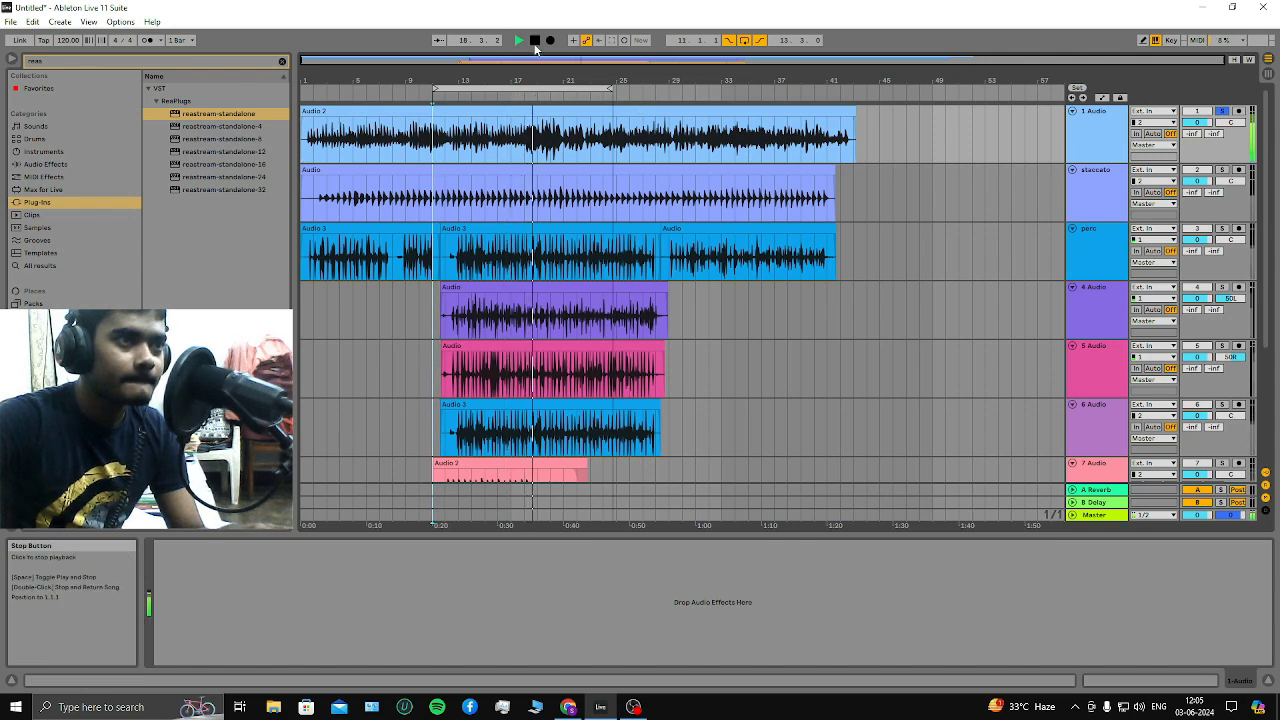
right_click(1091, 136)
left_click(1110, 183)
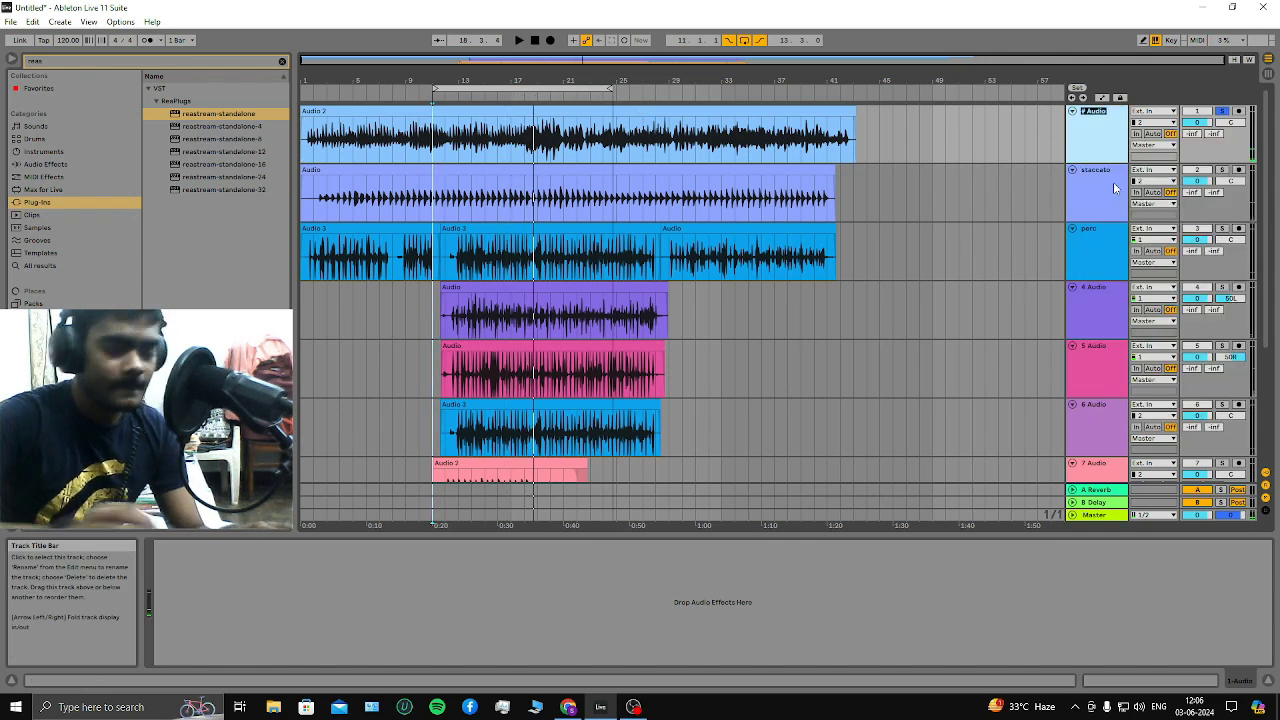
type("gtt")
key("Return")
key("BackSpace")
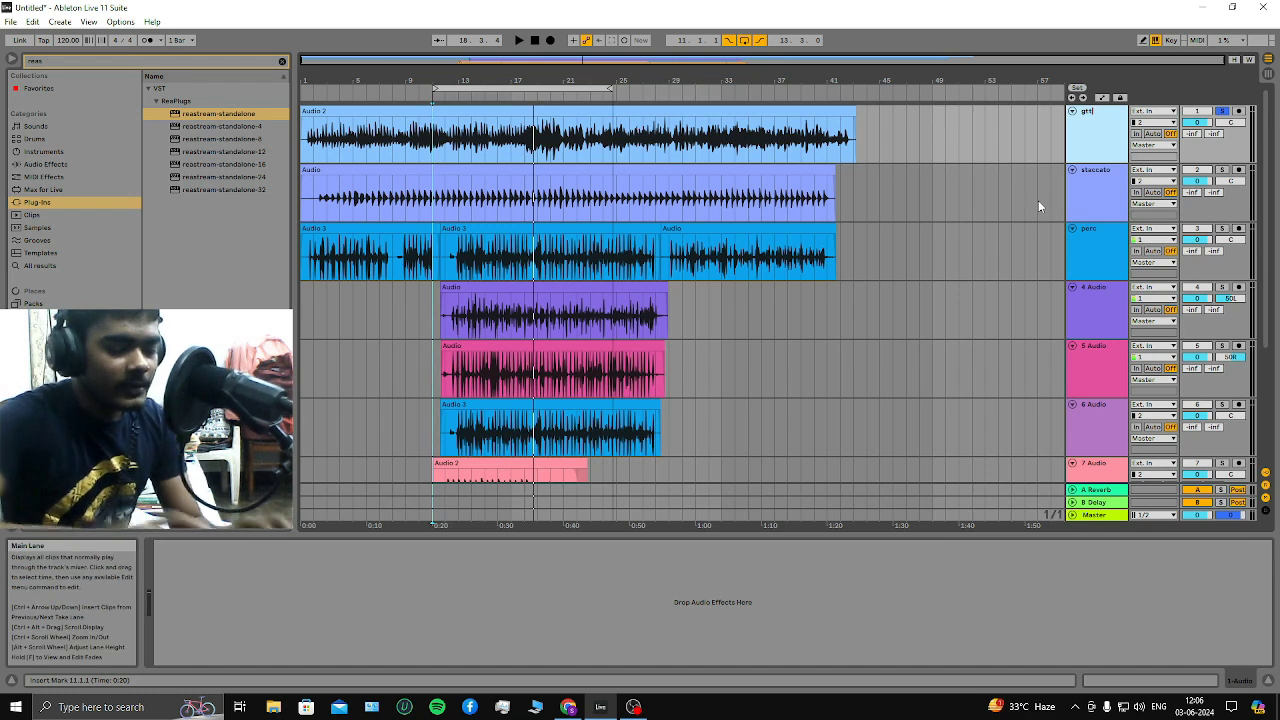
type("r")
left_click(985, 246)
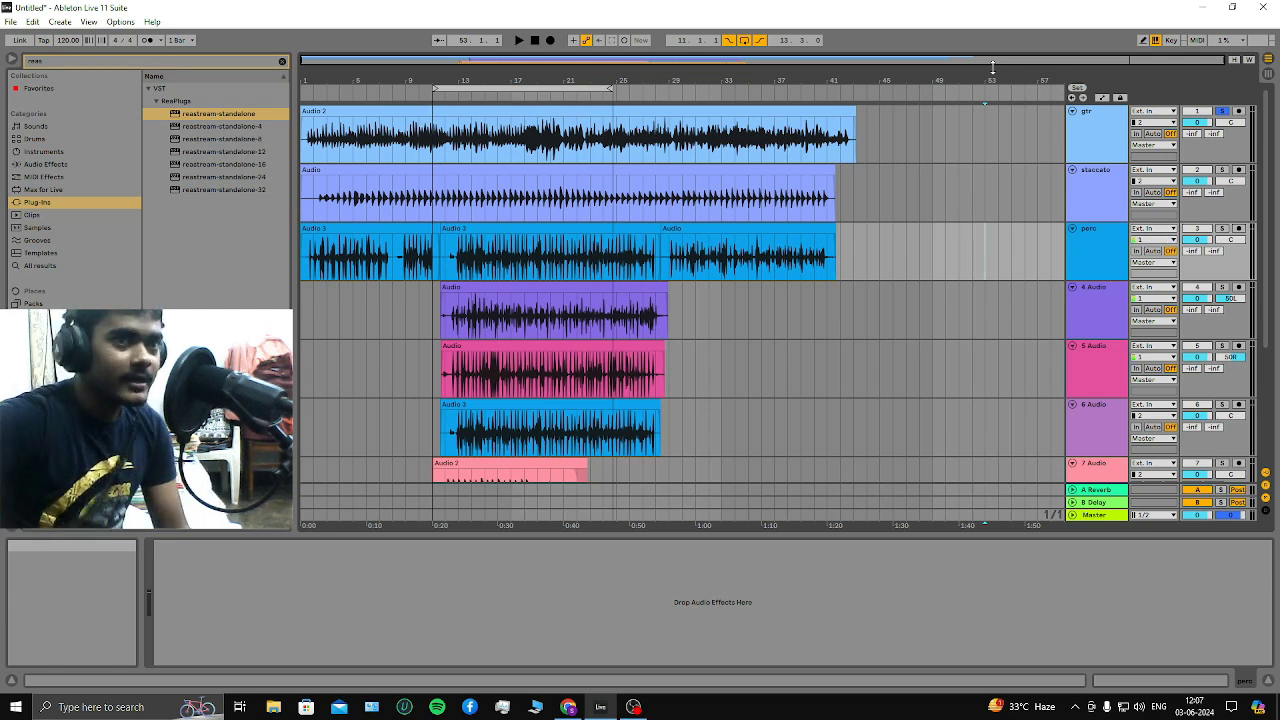
left_click(1090, 140)
left_click(1100, 189)
left_click(1098, 252)
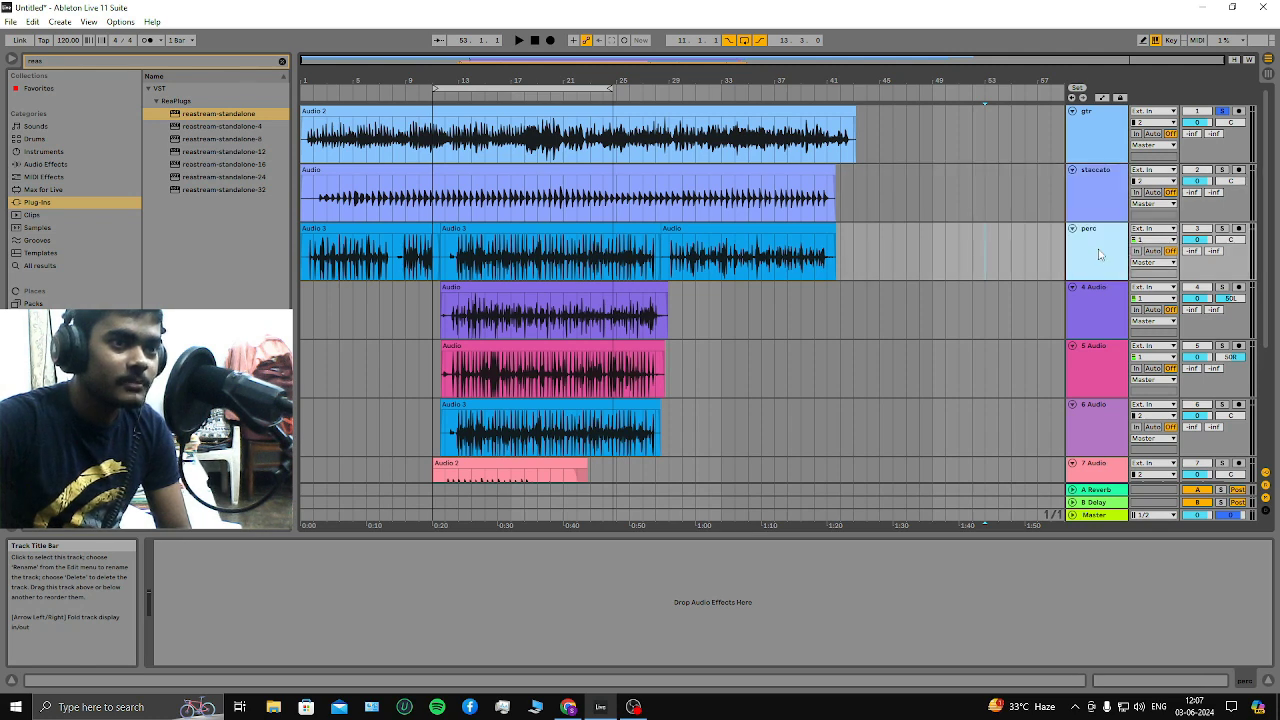
Solo the 4 Audio track, play it from around bar 17 and rename the track claps
left_click(1112, 321)
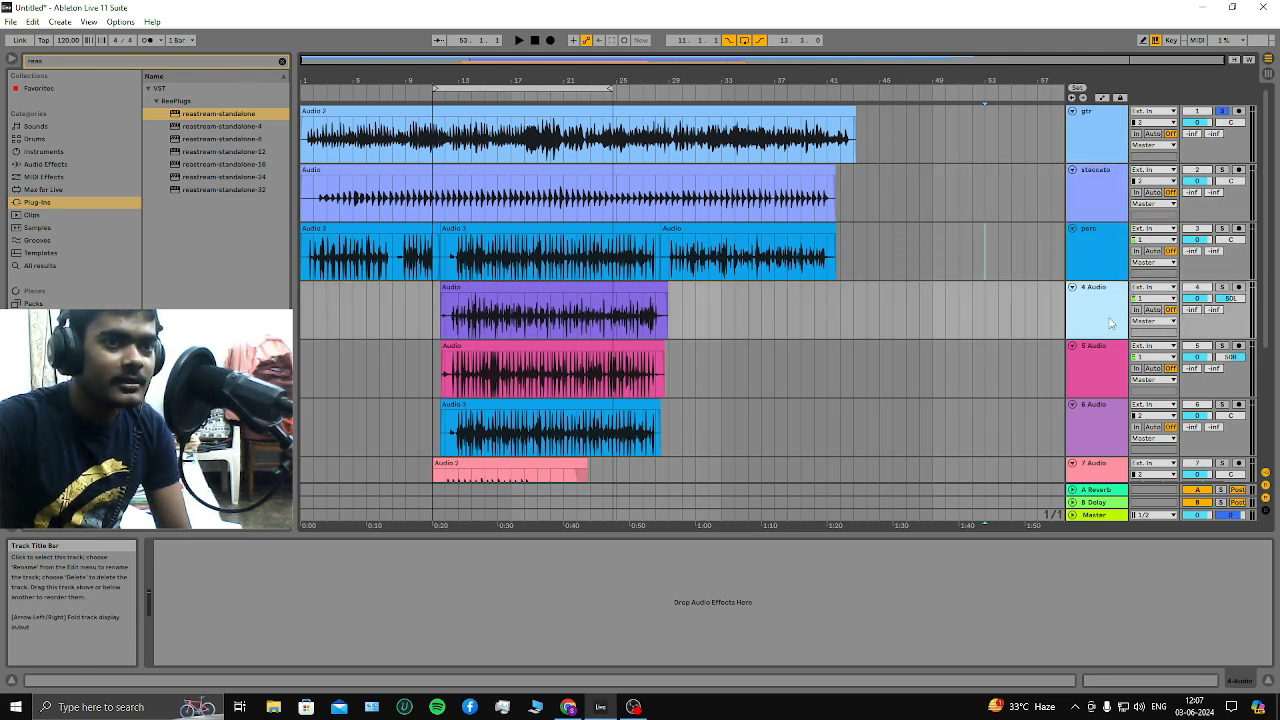
left_click(1221, 288)
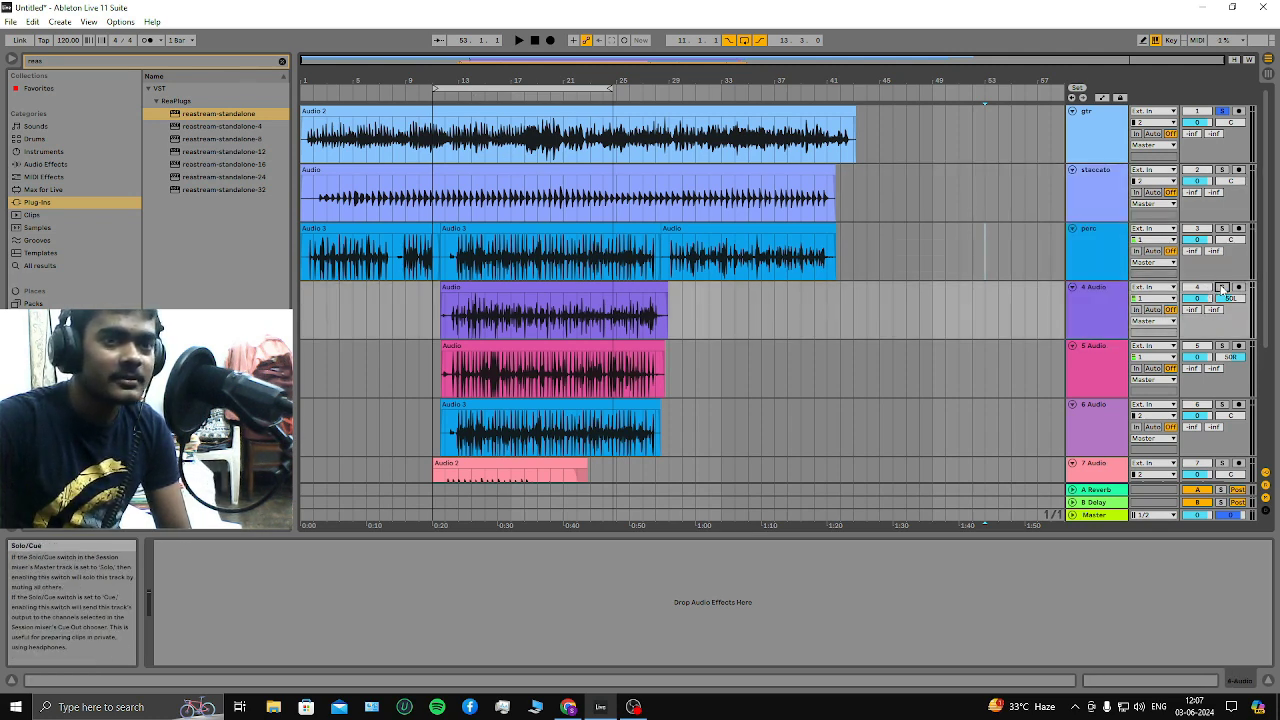
left_click(530, 80)
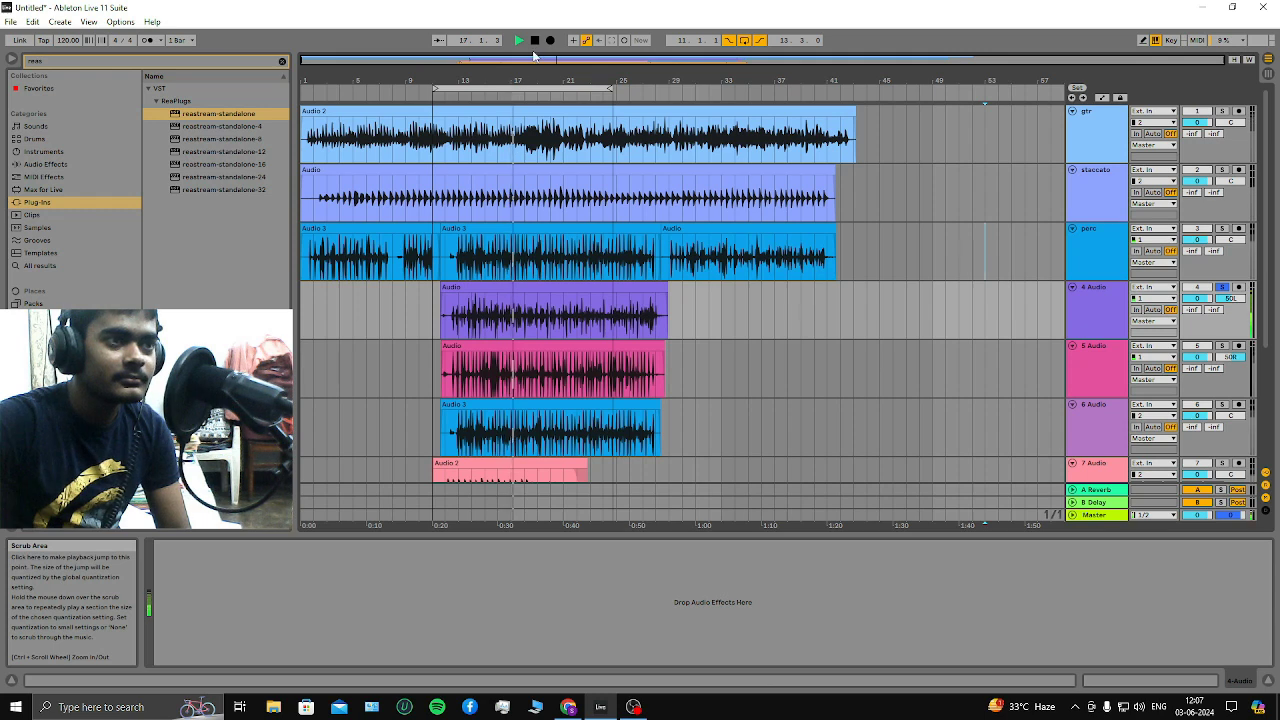
left_click(534, 40)
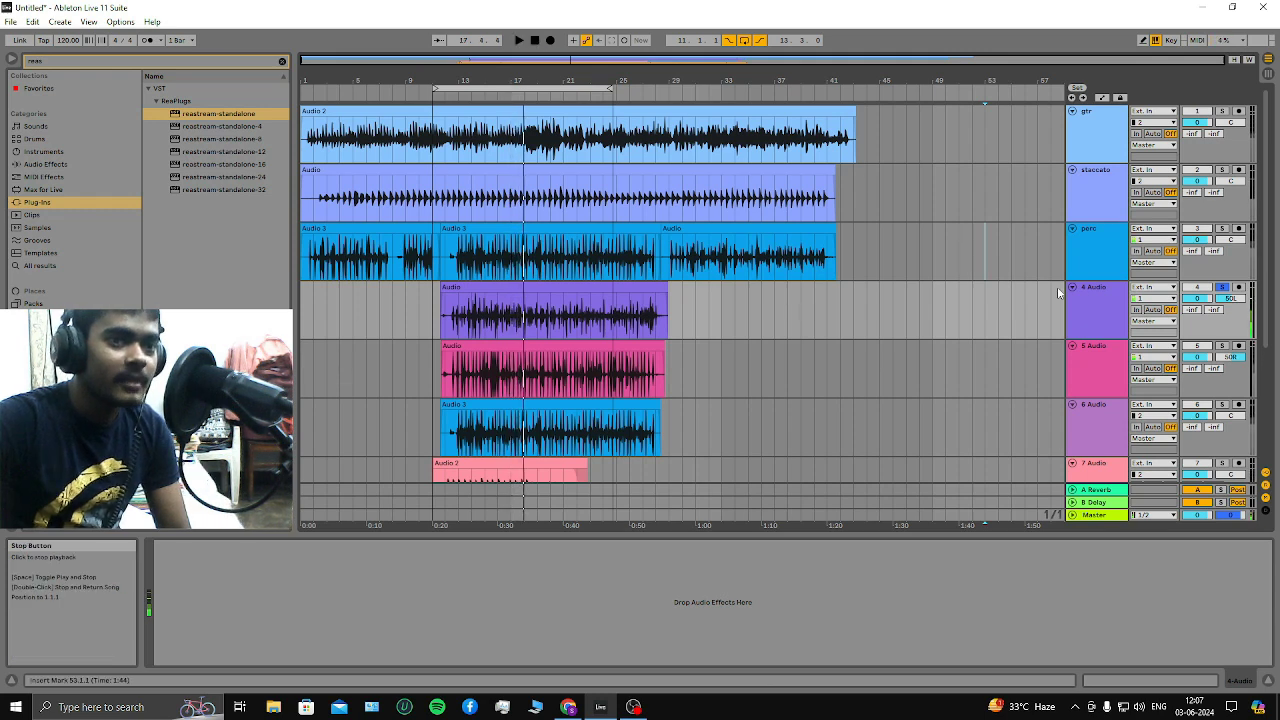
right_click(1068, 290)
left_click(1091, 322)
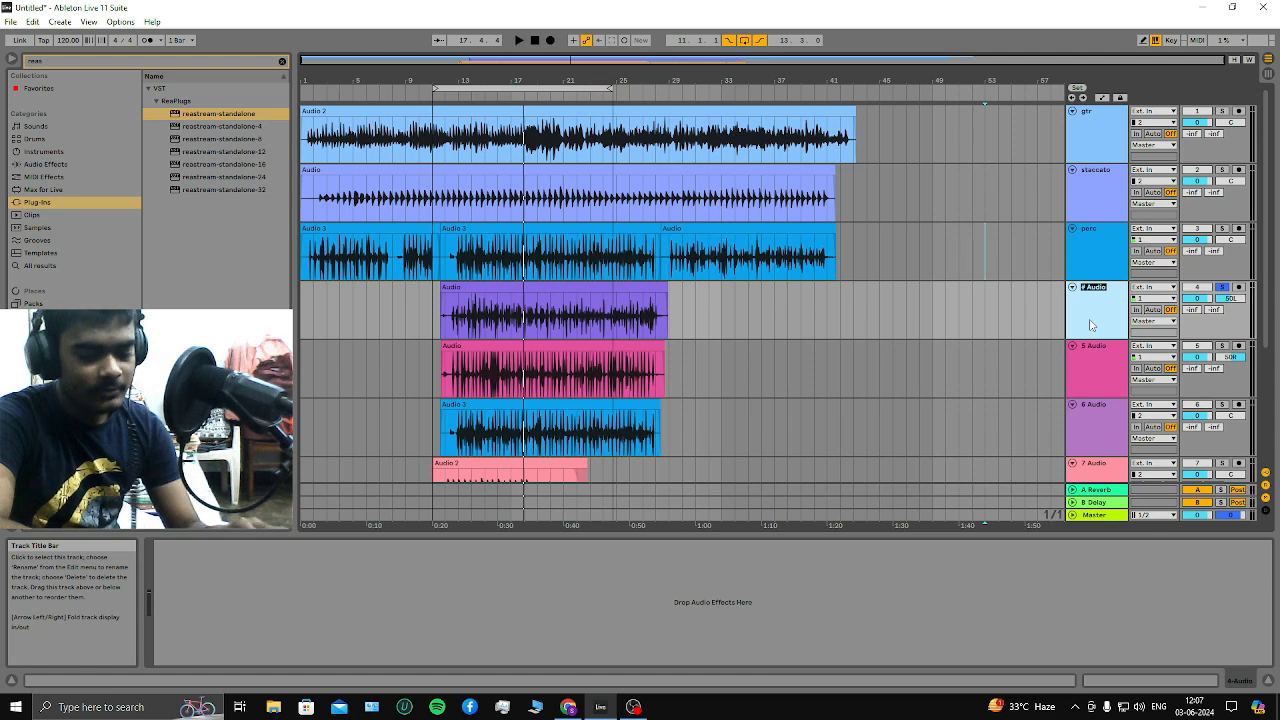
type("claps")
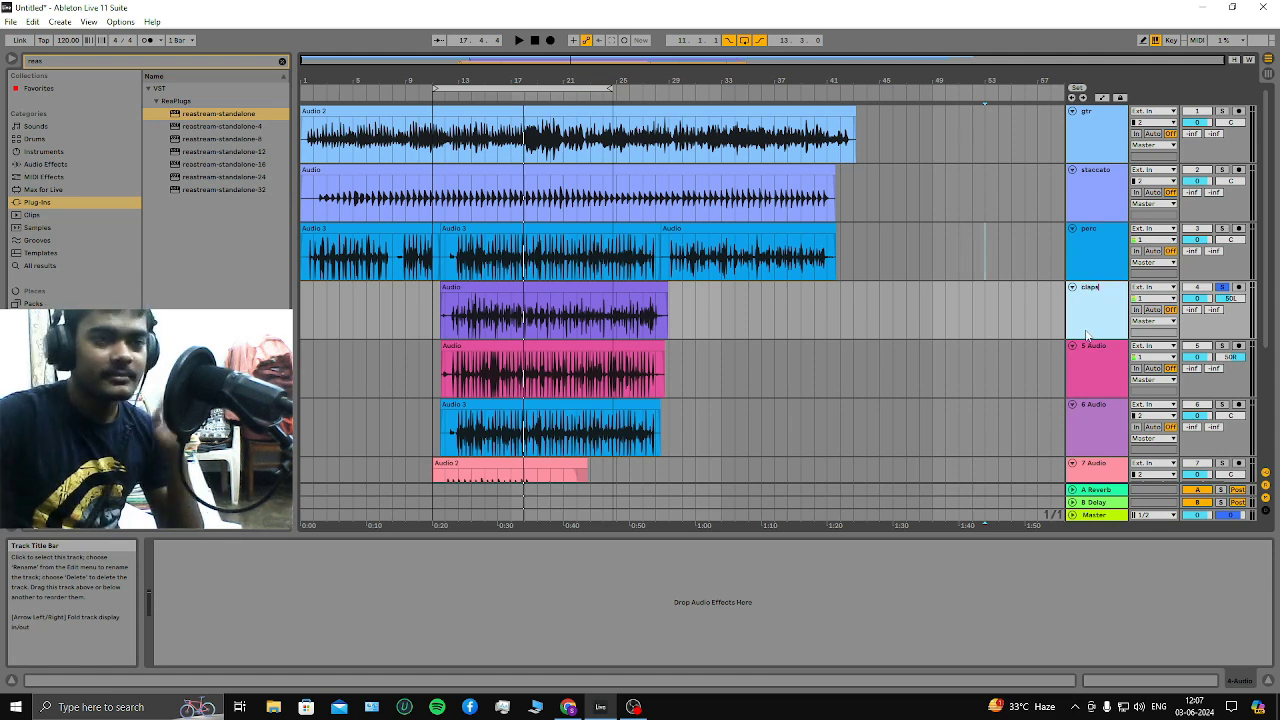
Play the 5 Audio track in solo and rename it clap
left_click(1094, 369)
left_click(482, 95)
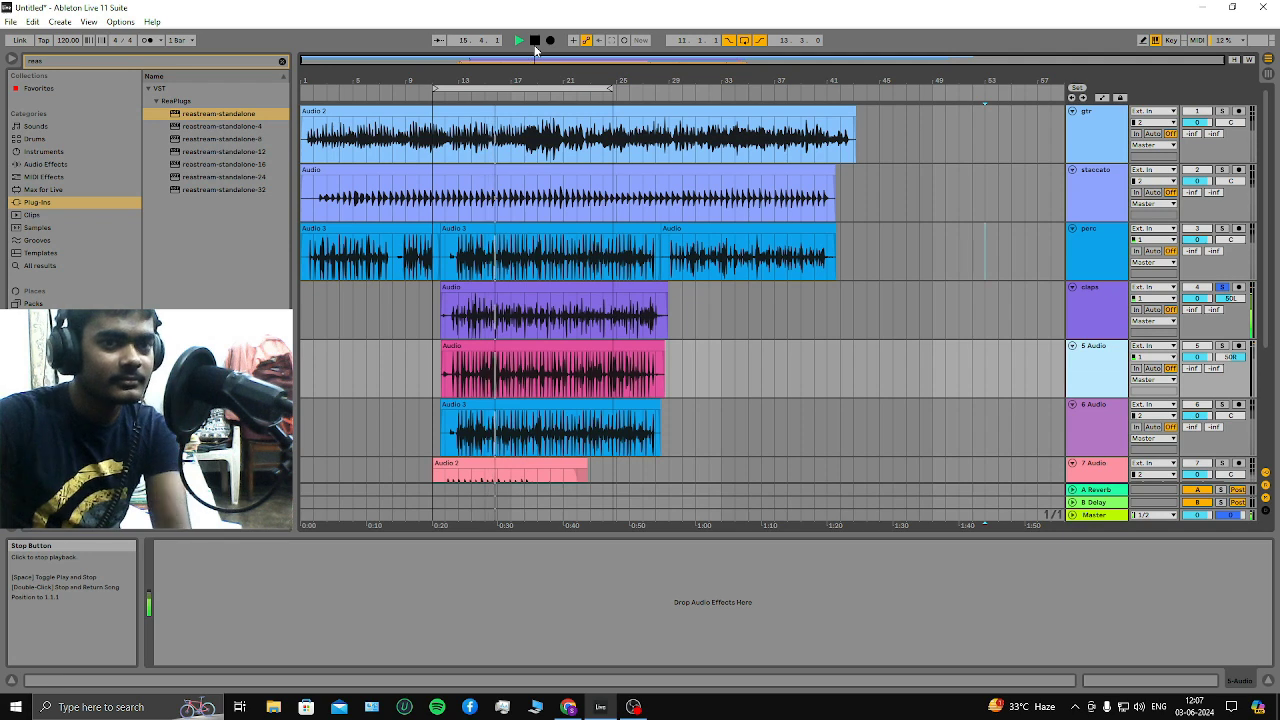
left_click(1221, 345)
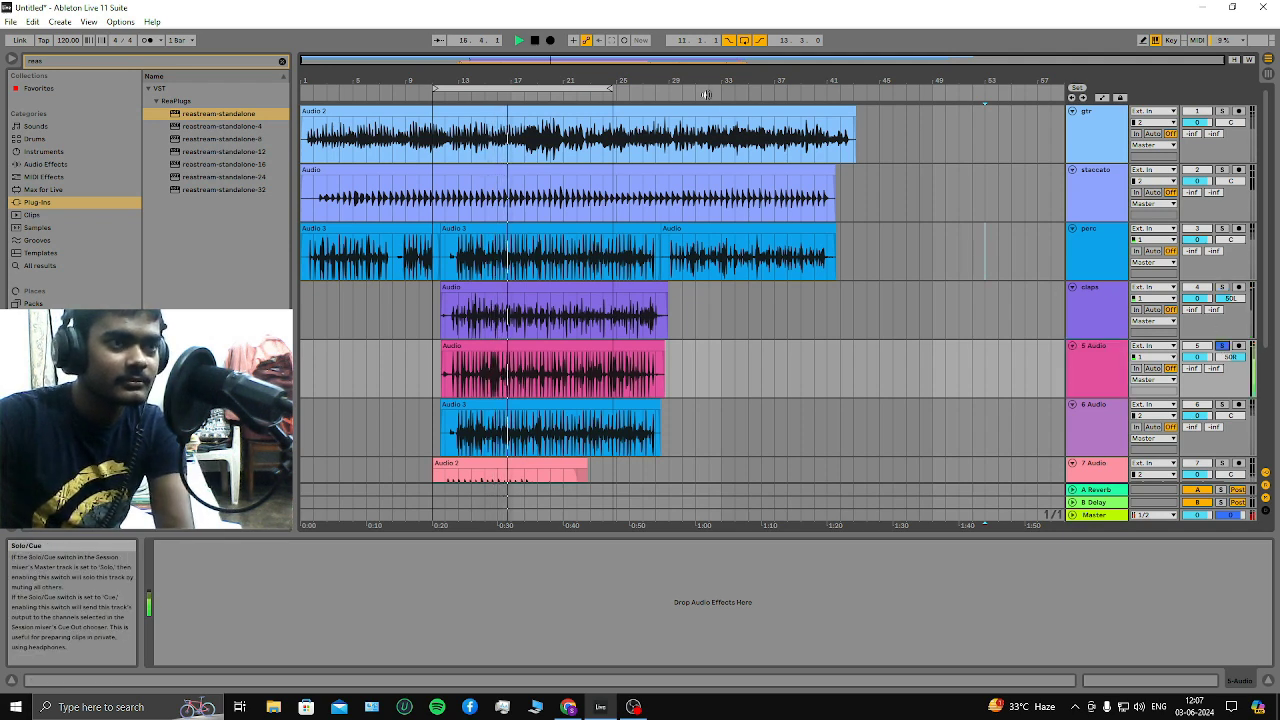
right_click(1101, 358)
left_click(1120, 404)
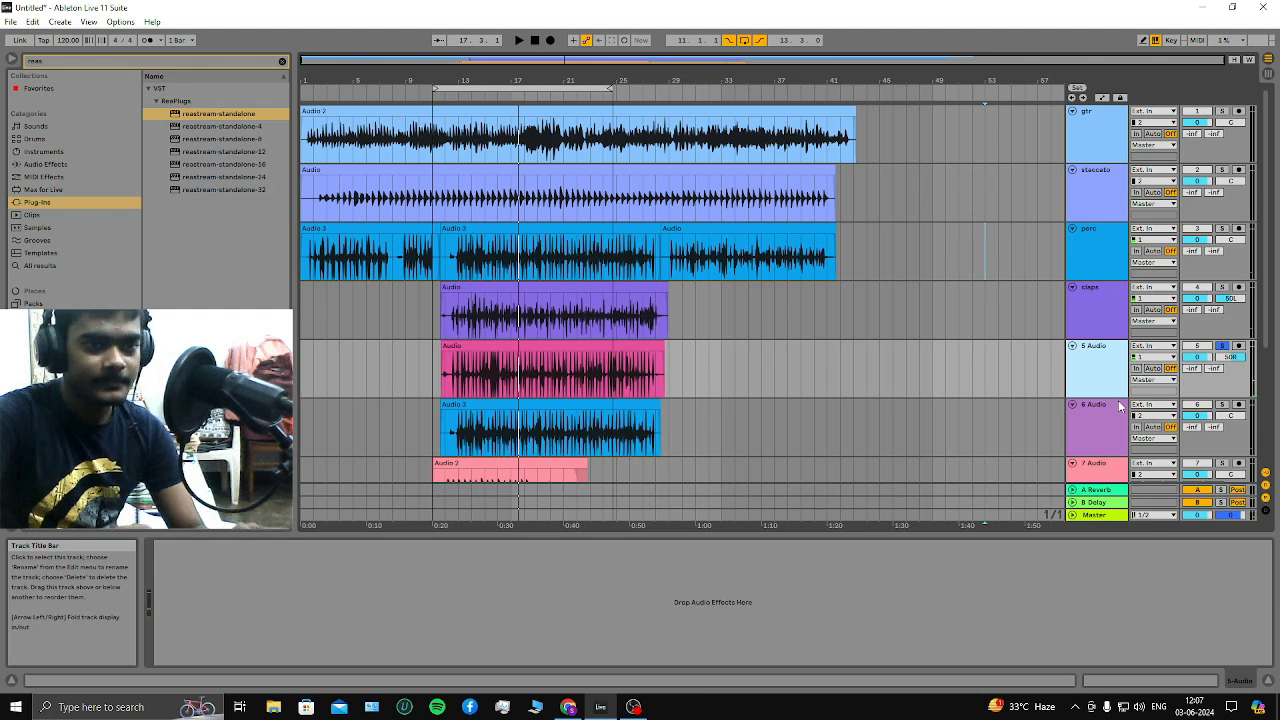
right_click(1110, 362)
left_click(1129, 411)
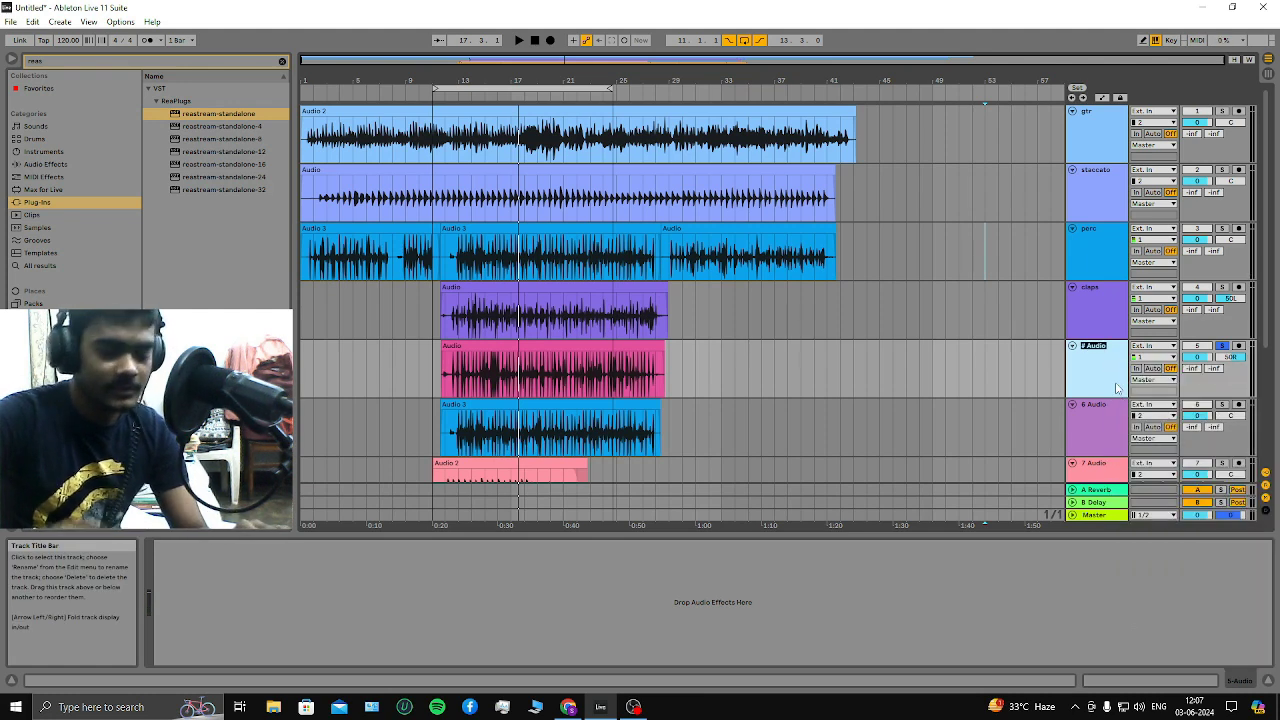
type("clap")
key("Return")
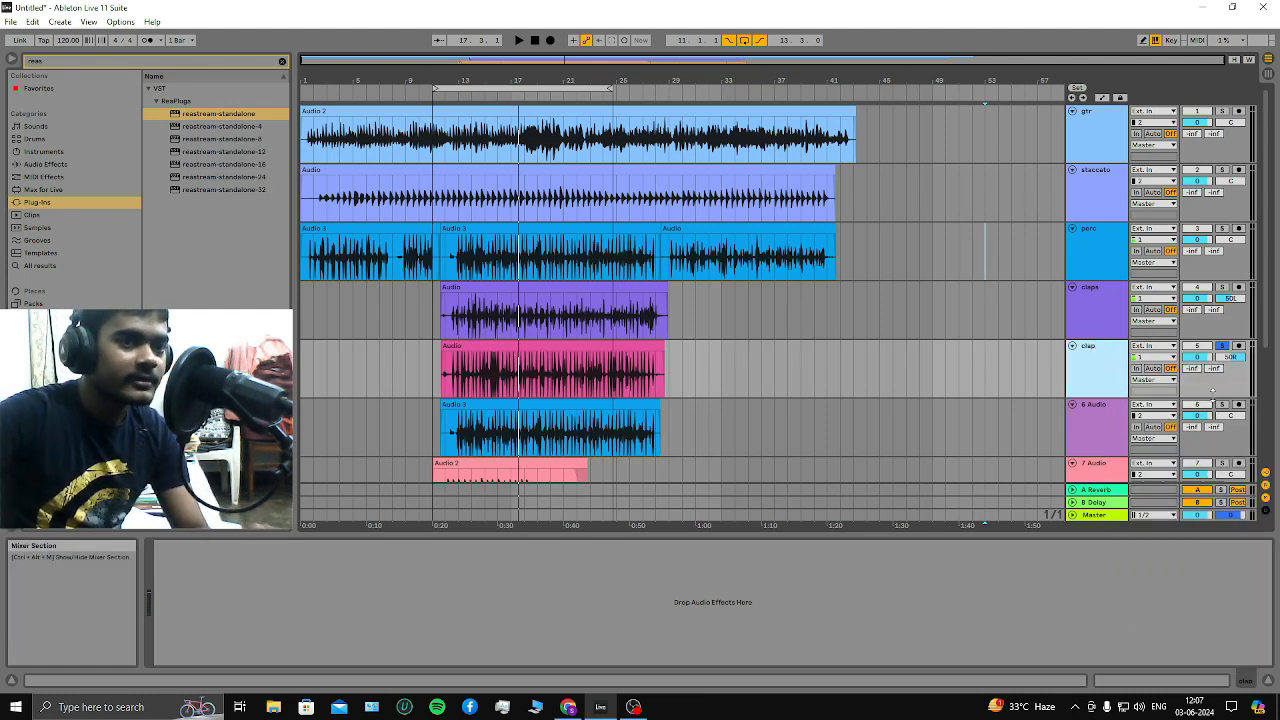
Solo the 6 Audio track and play it from around bar 17 to identify its instrument
left_click(1221, 404)
left_click(510, 99)
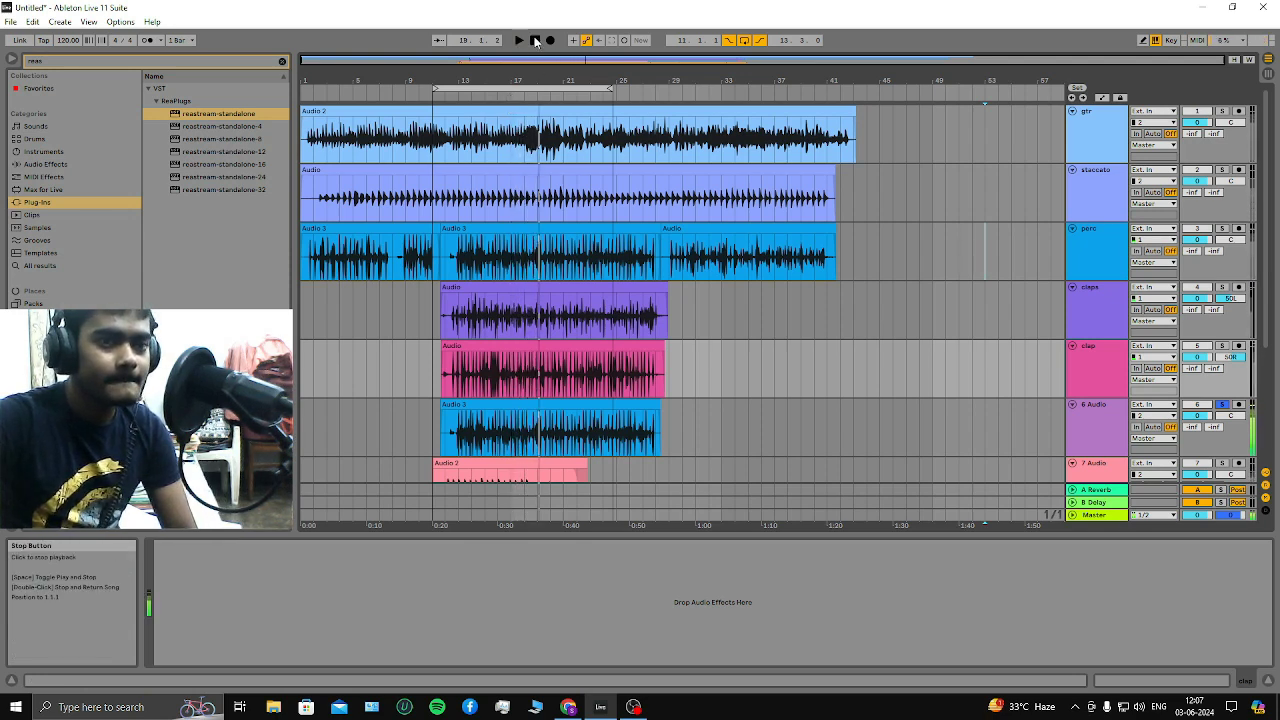
left_click(535, 40)
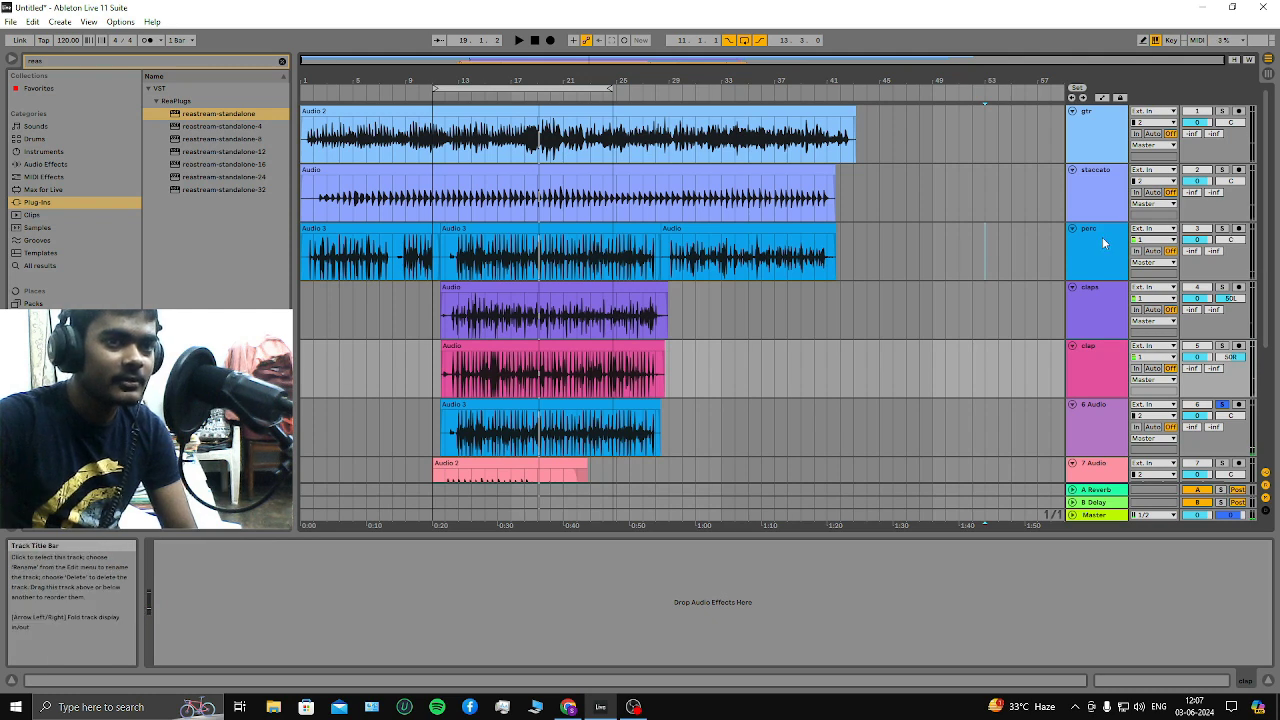
Solo the perc track and play it from around bar 17 to compare it with the 6 Audio track
left_click_drag(718, 290, 614, 253)
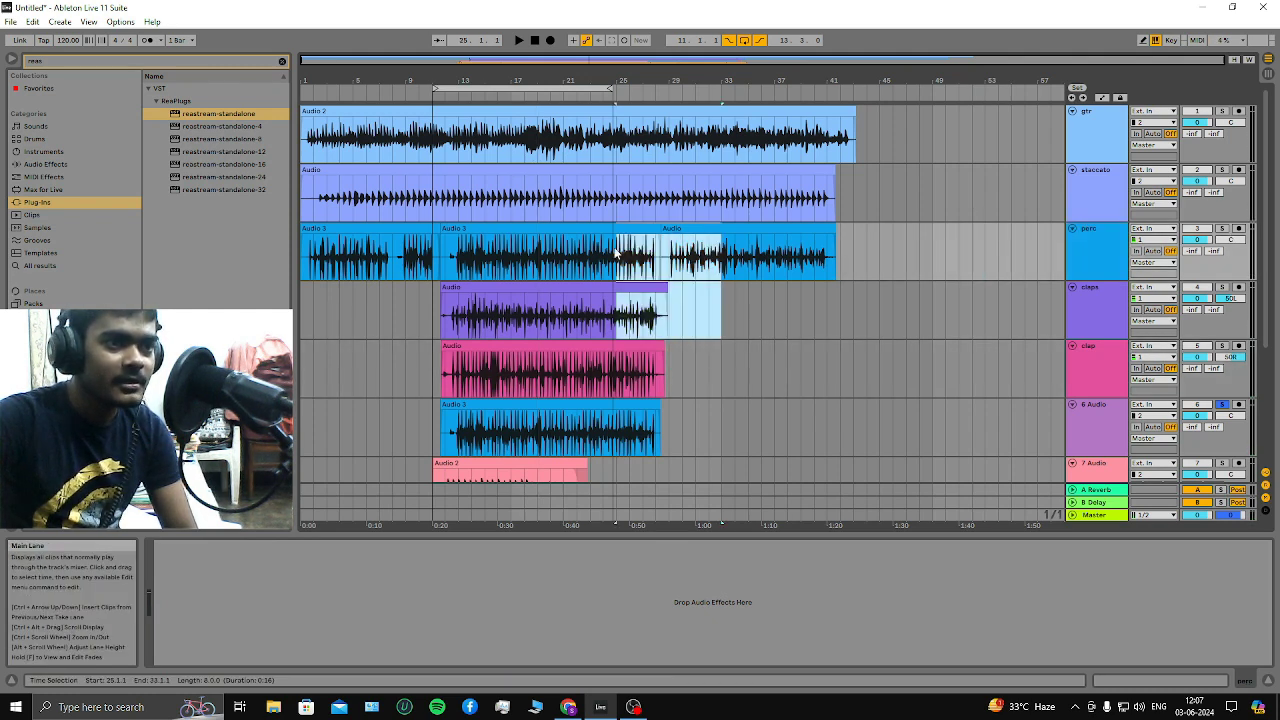
left_click(732, 294)
left_click_drag(905, 248, 452, 256)
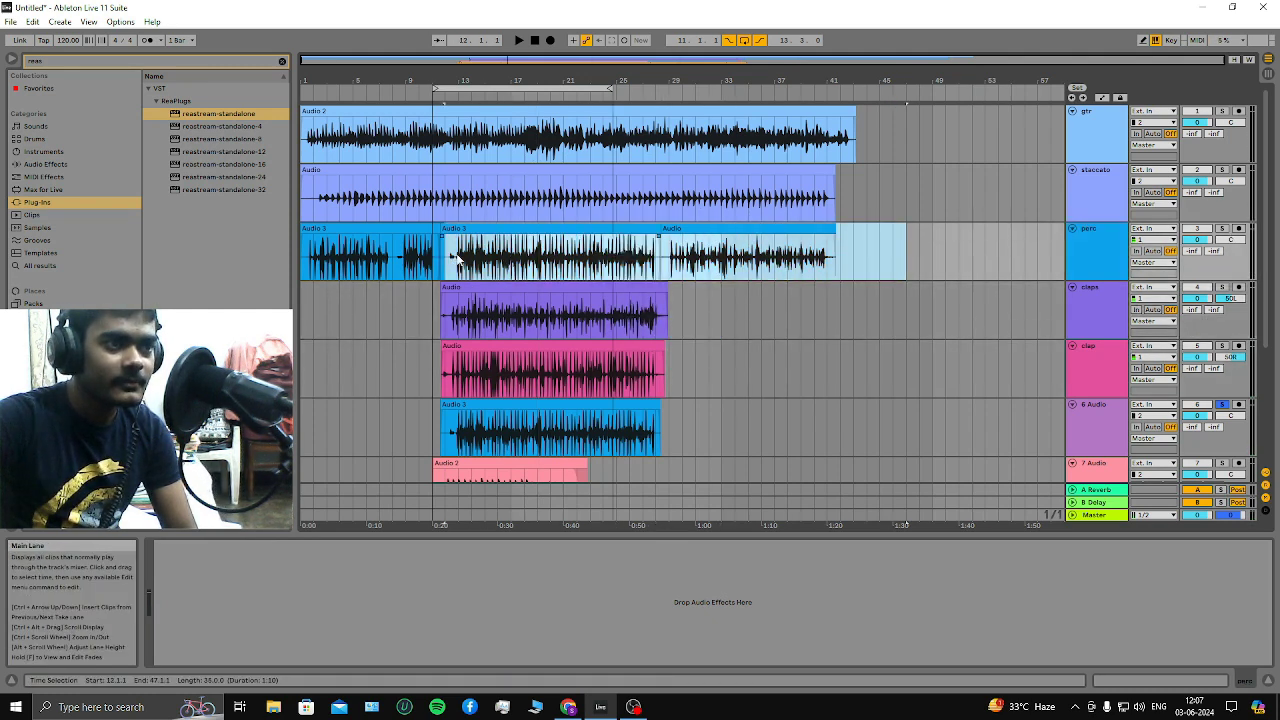
key("s")
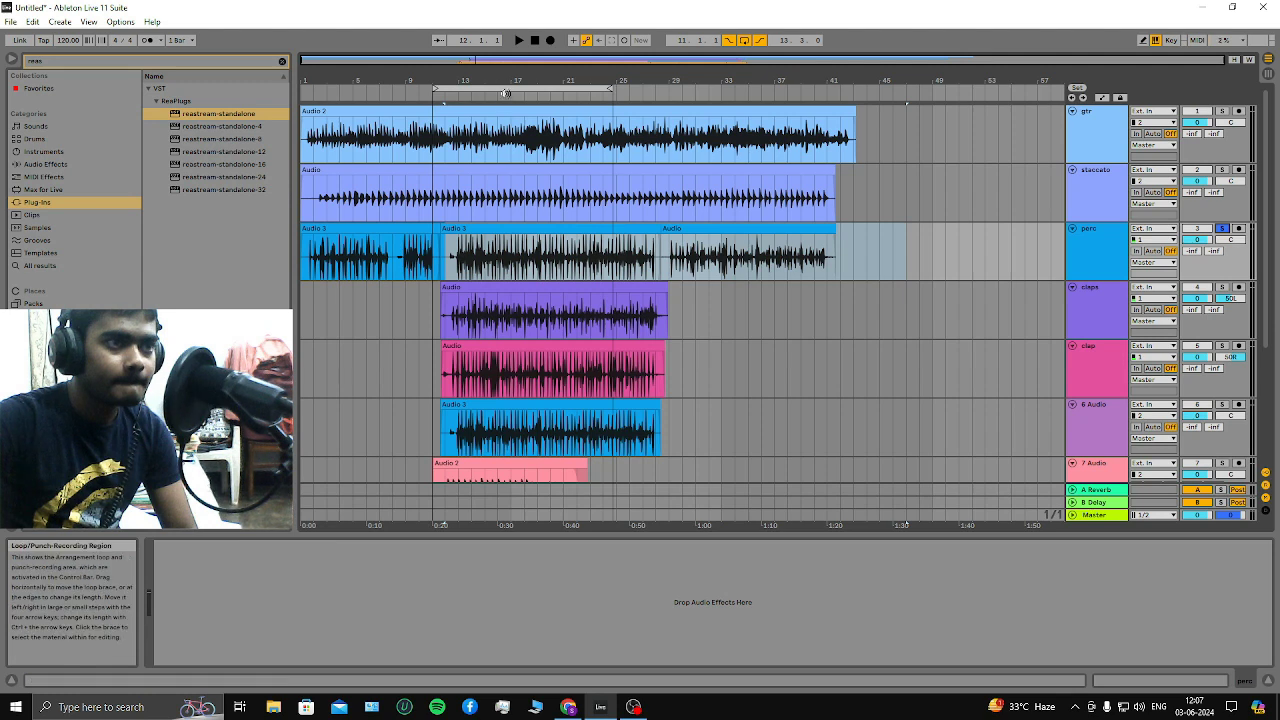
left_click(505, 93)
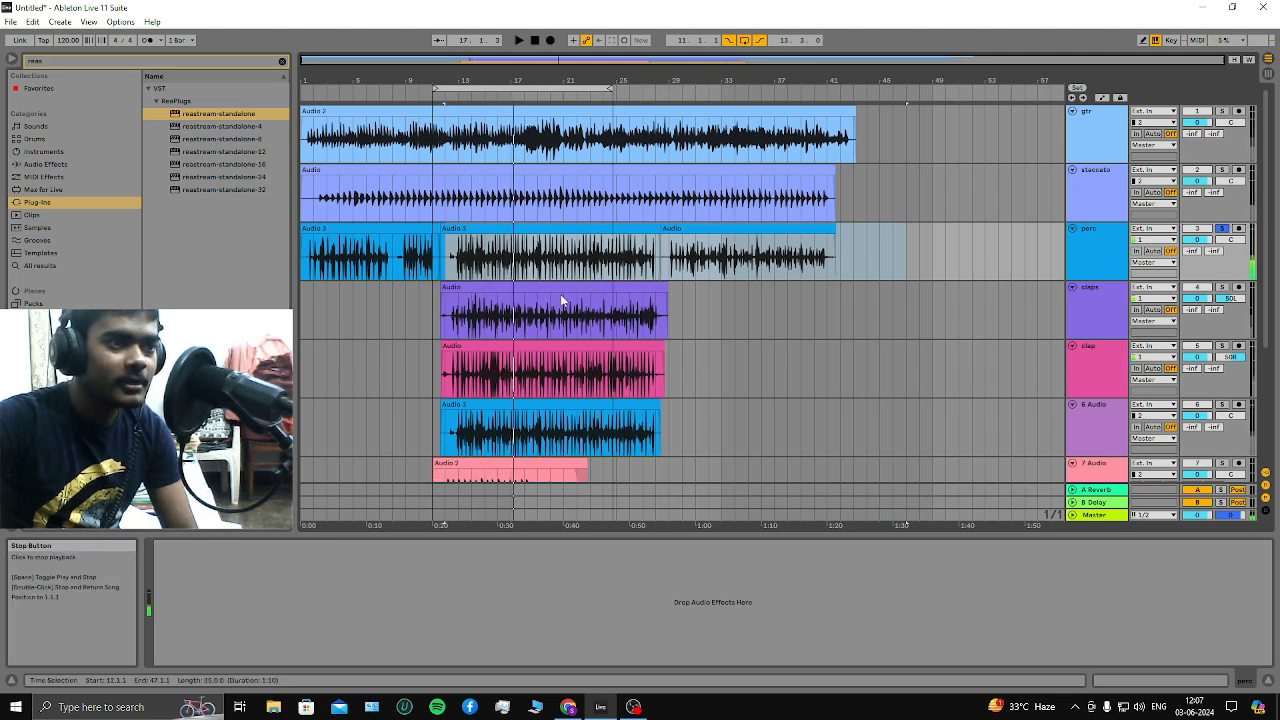
Solo the 6 Audio track again and rename it perc 2
left_click(1095, 432)
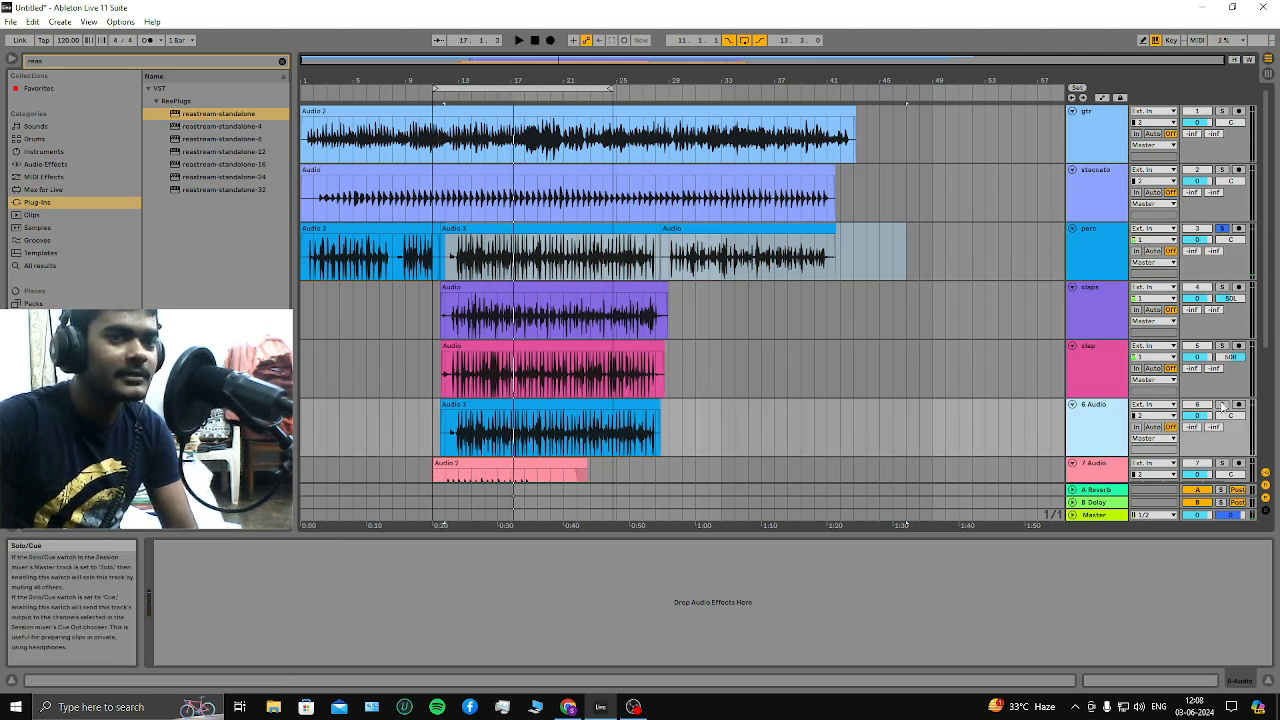
left_click(1222, 405)
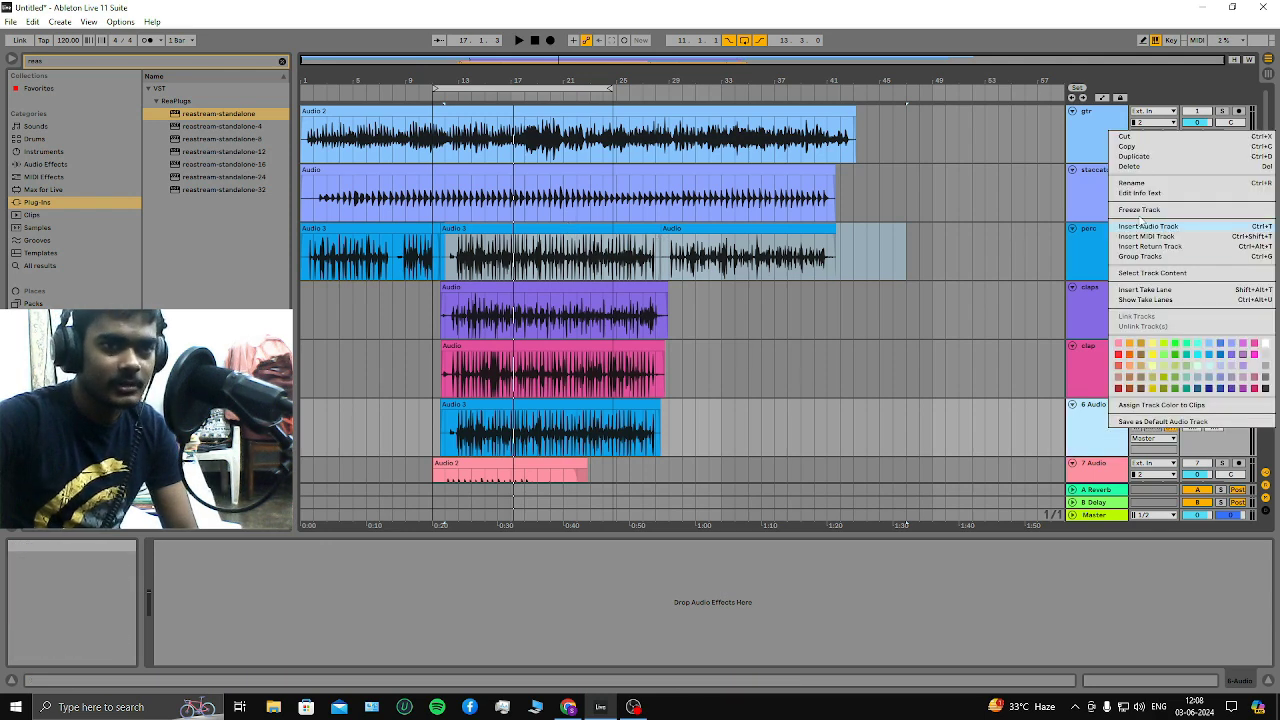
left_click(1133, 184)
type("perc 2")
key("Return")
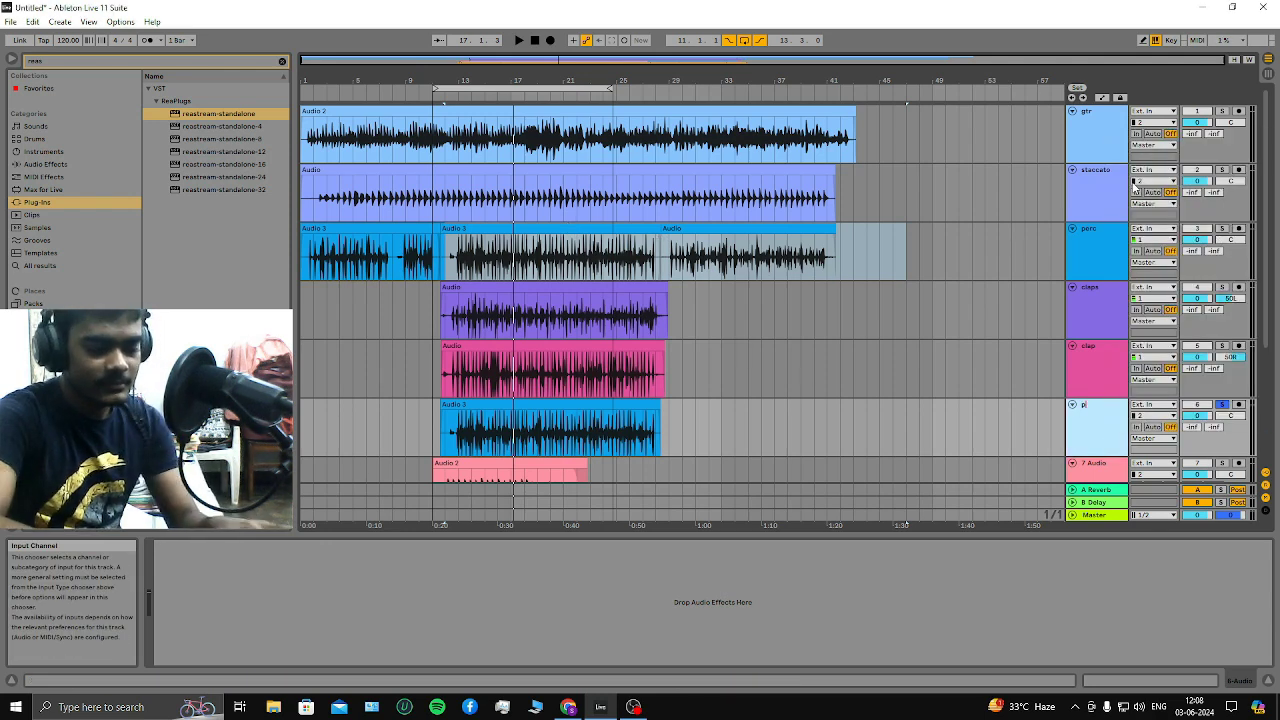
left_click(945, 360)
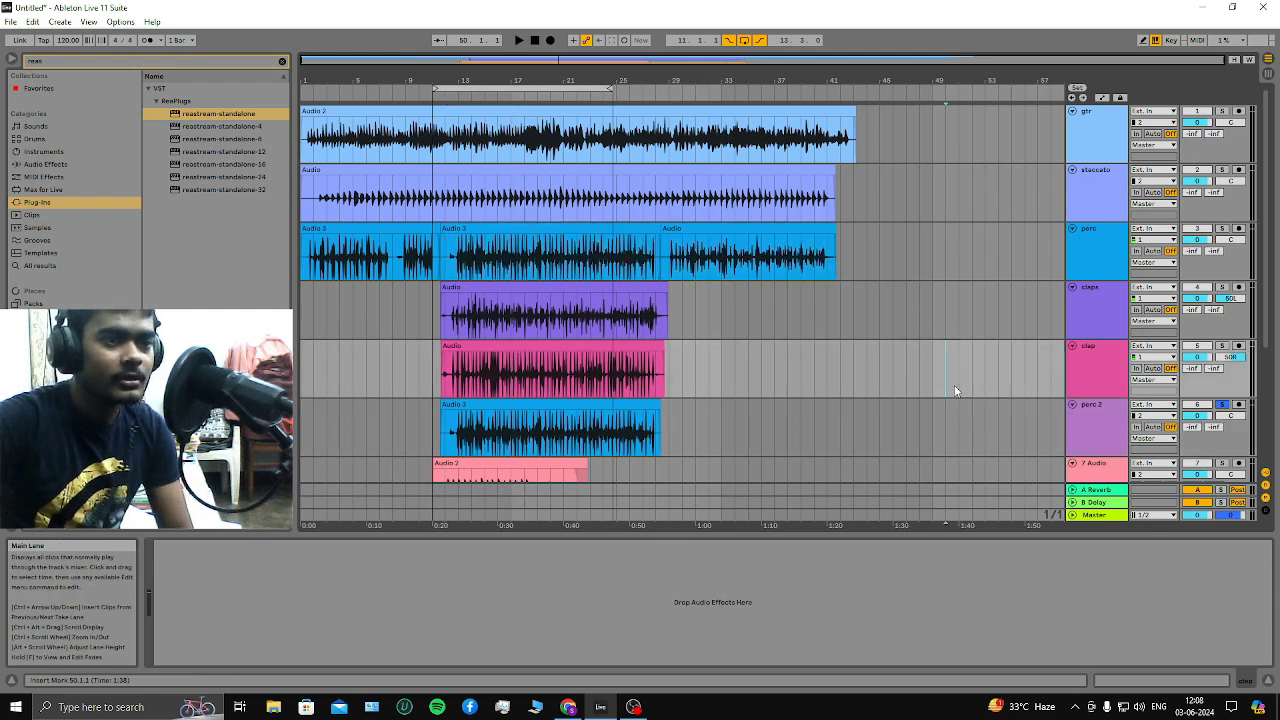
Audition the 7 Audio track in solo and rename it bass
scroll(1063, 423, "down", 3)
left_click(1222, 330)
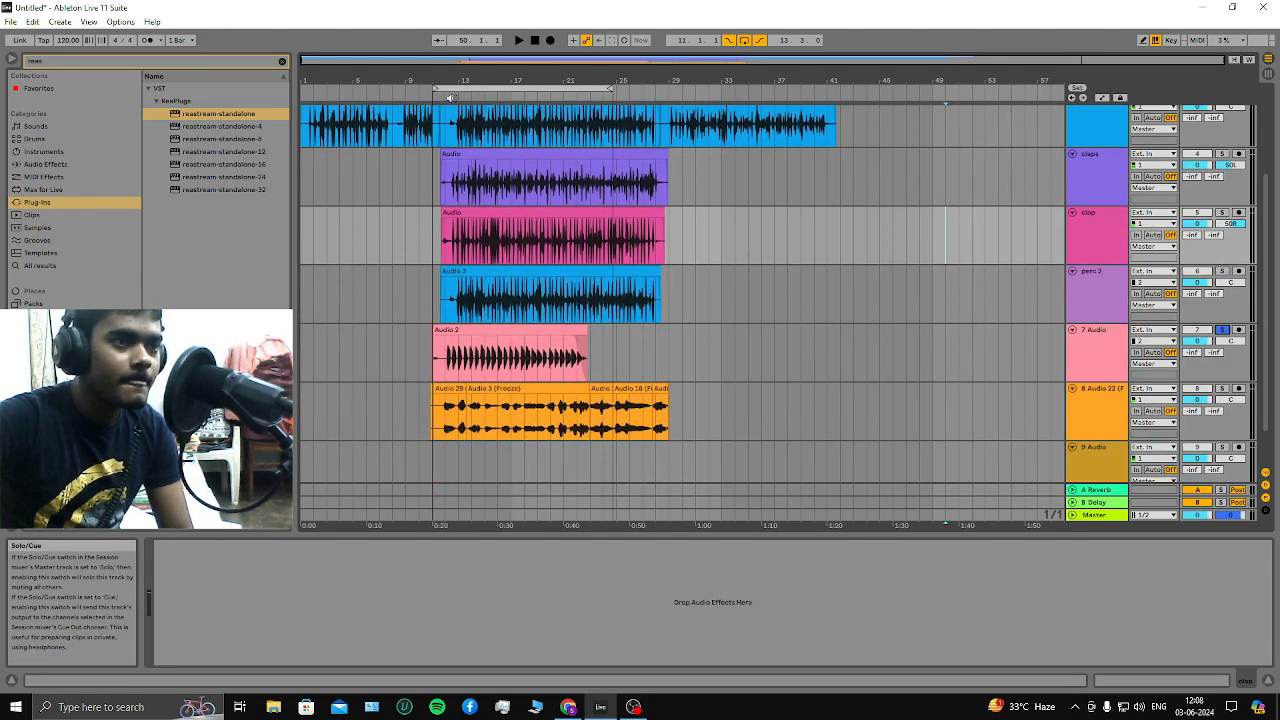
left_click(518, 40)
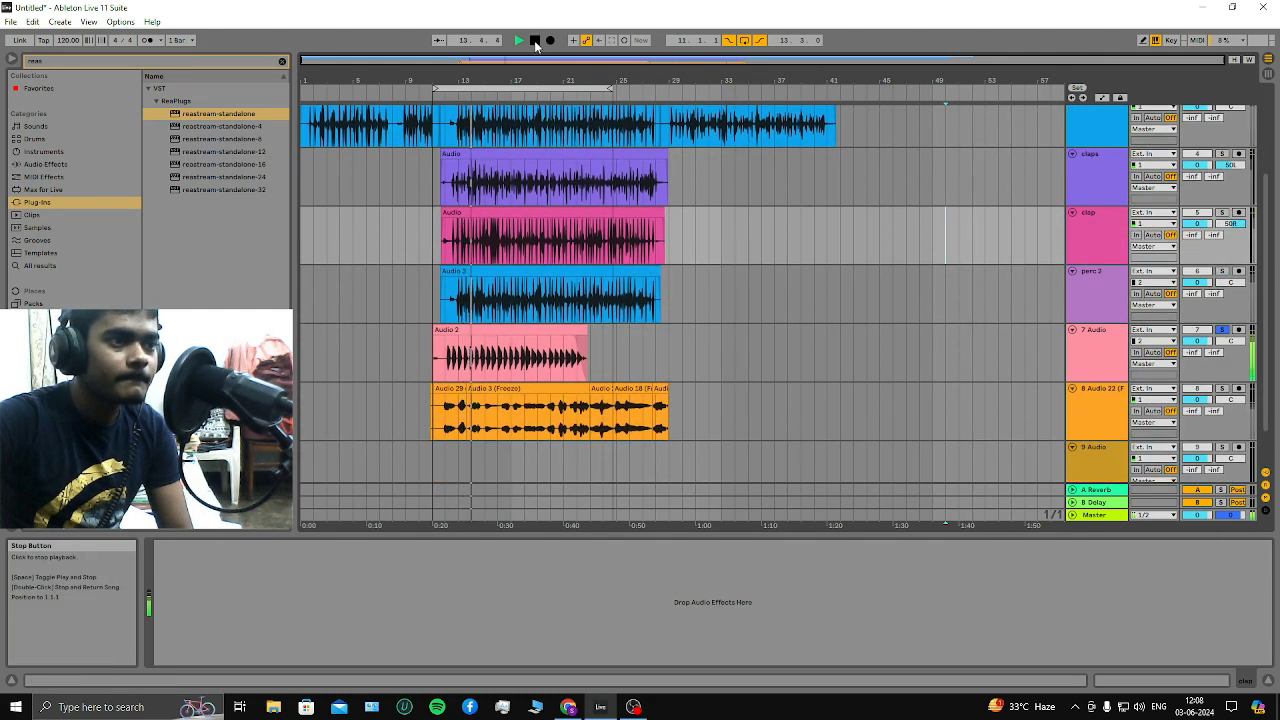
left_click(535, 40)
right_click(1092, 360)
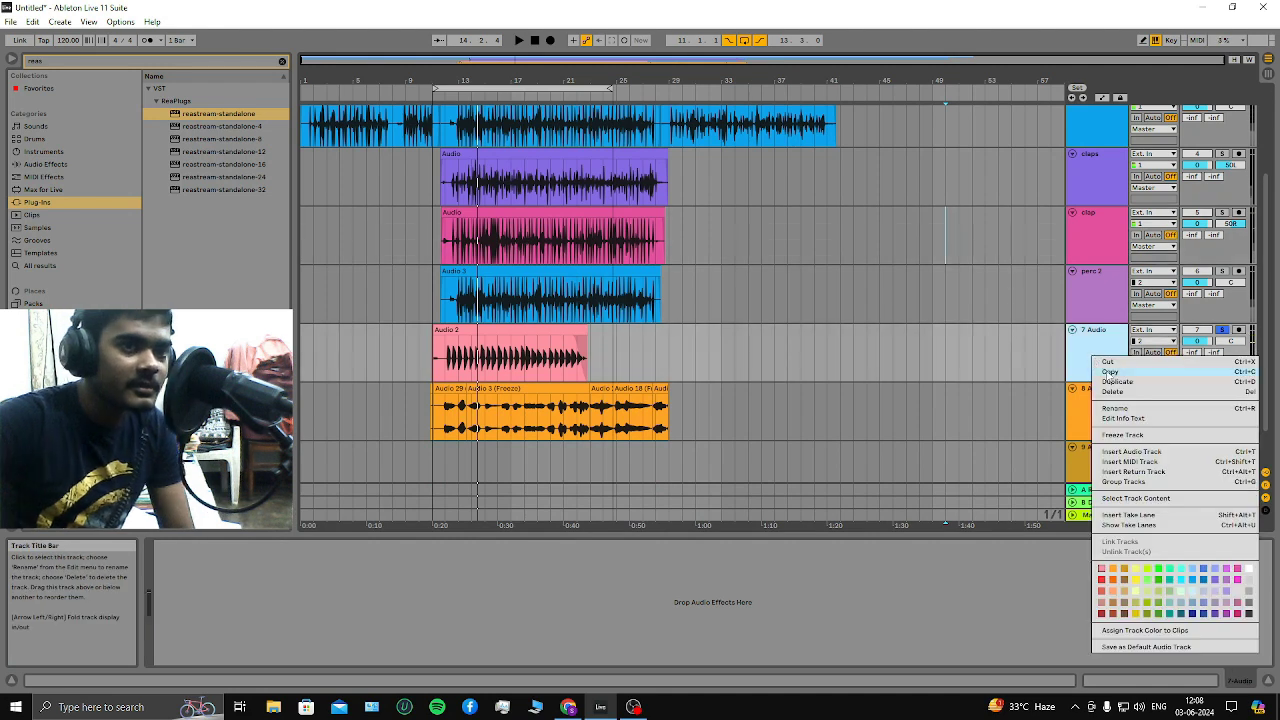
key("ctrl+r")
type("bass")
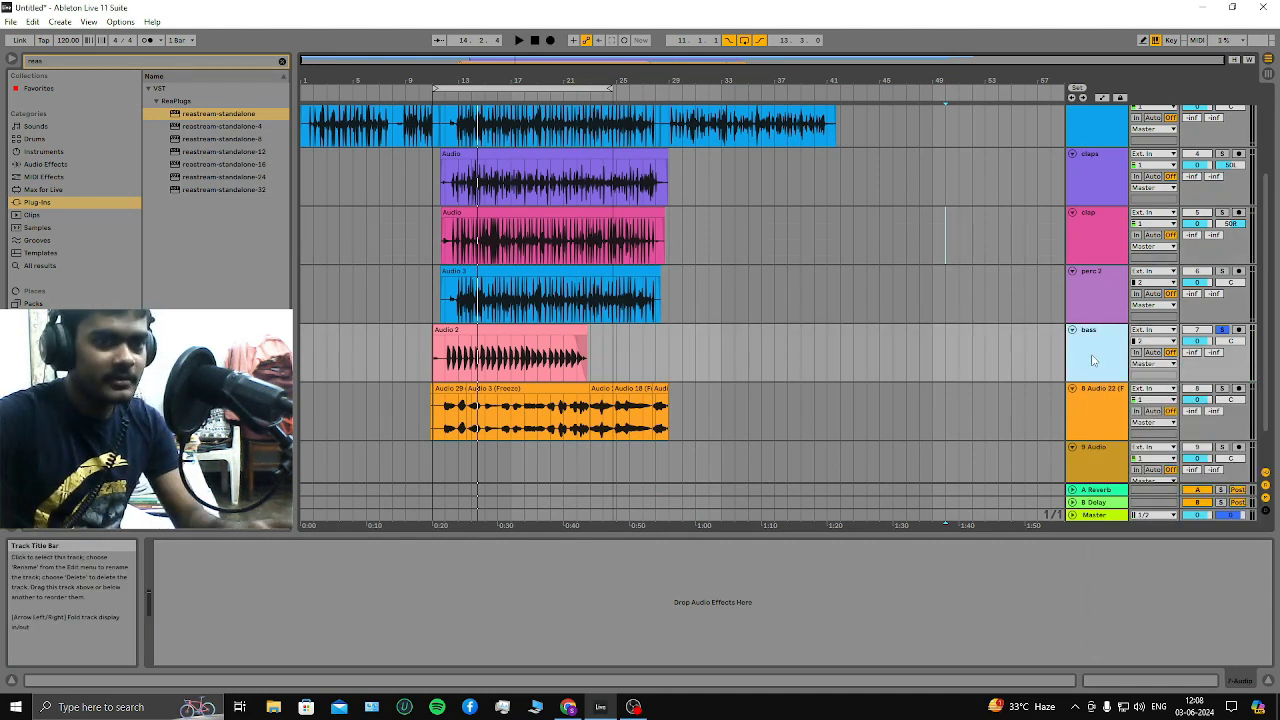
key("Tab")
key("Return")
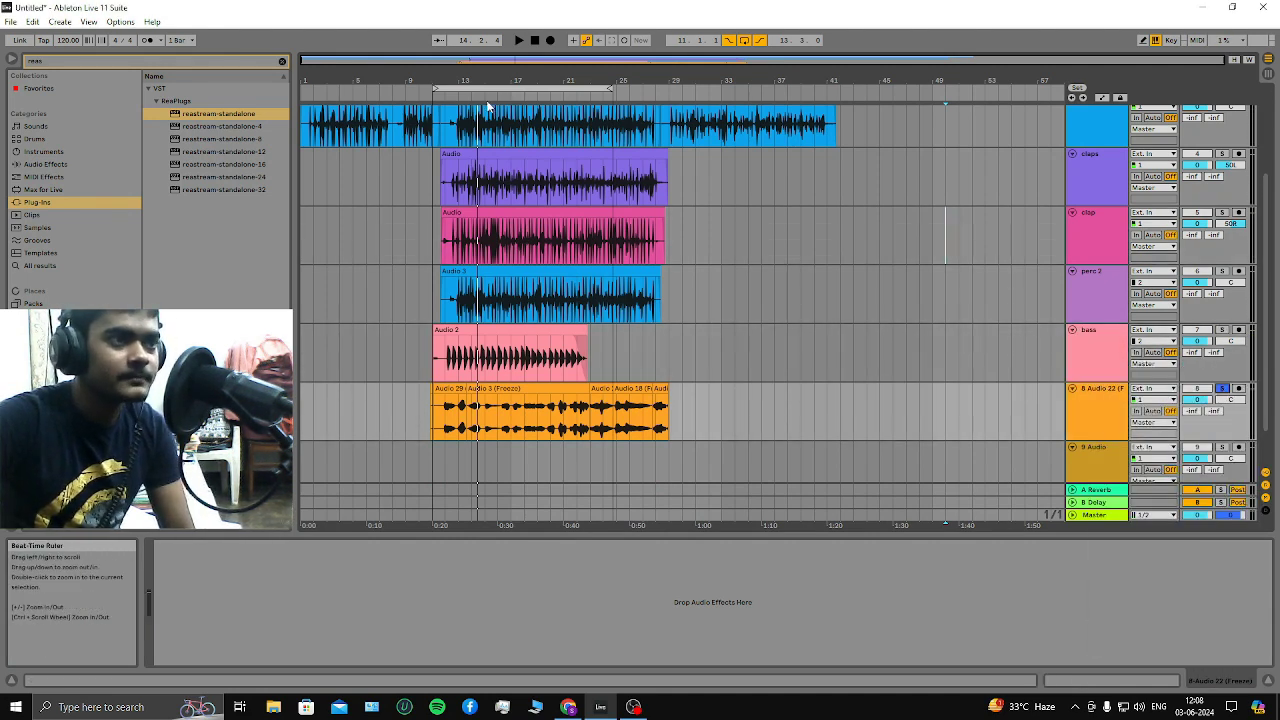
Listen to the frozen 8 Audio 22 track in solo and rename it vocal
left_click(518, 40)
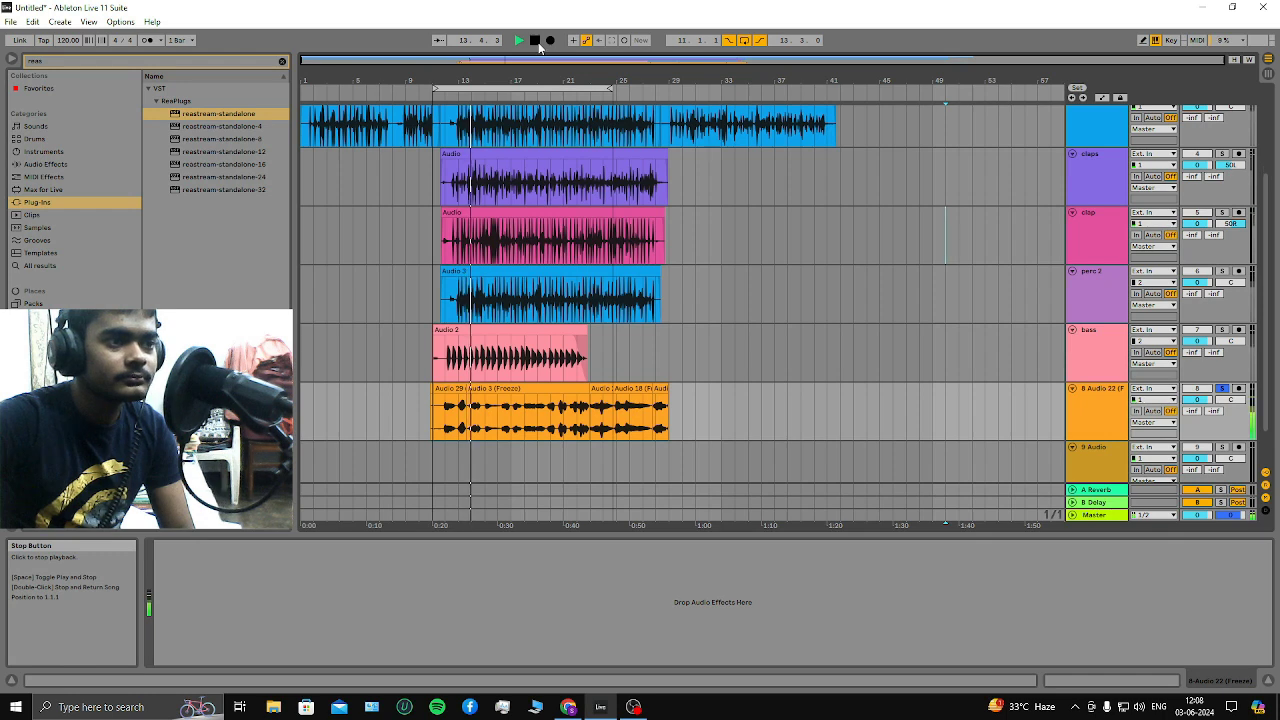
left_click(536, 42)
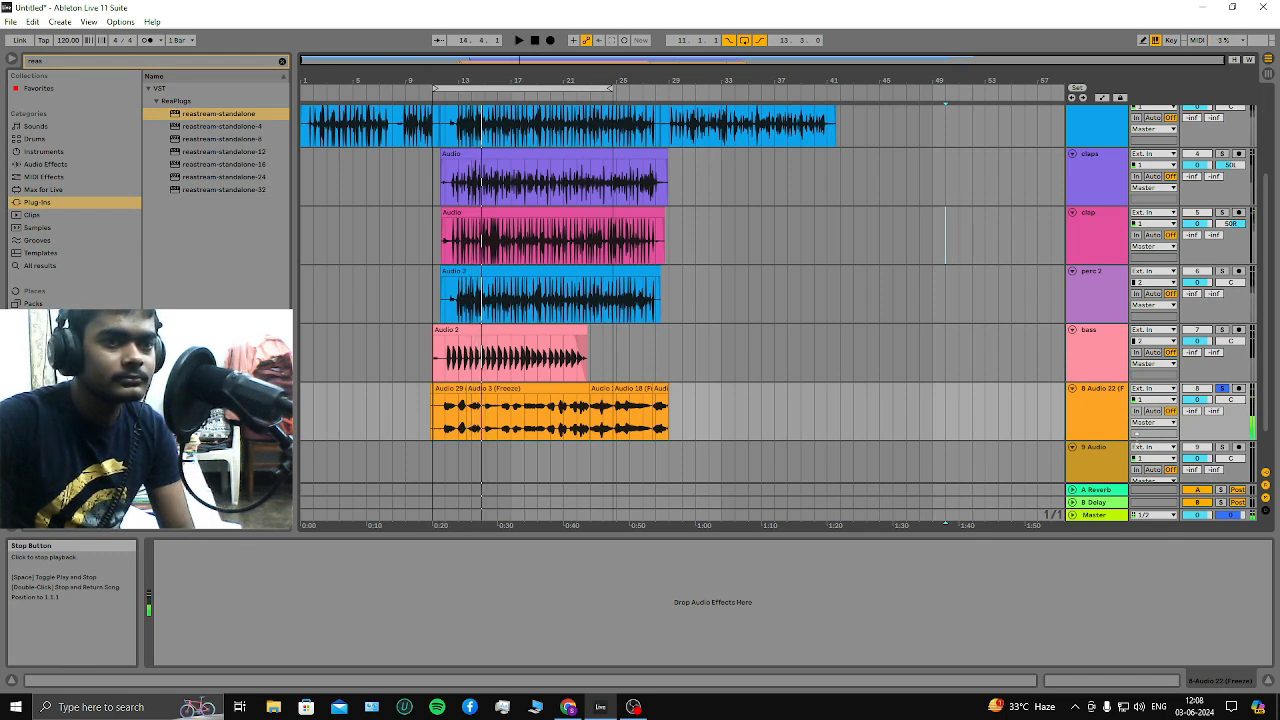
right_click(1084, 398)
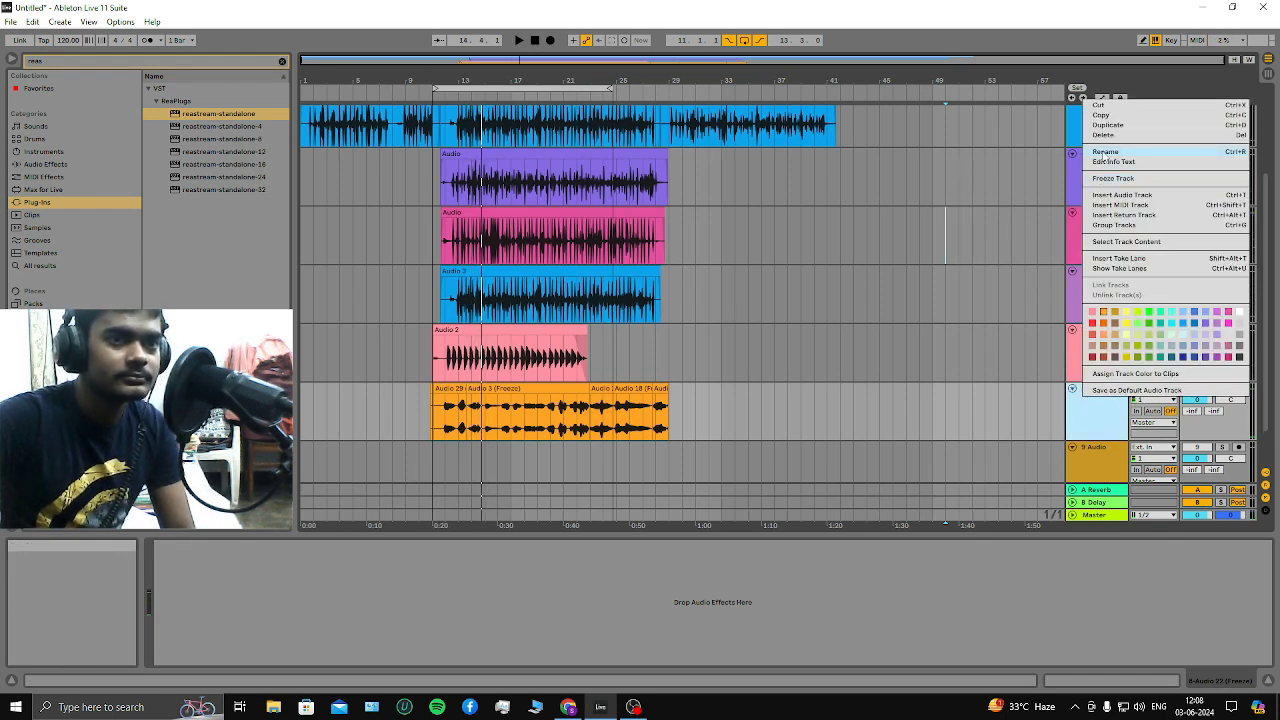
key("Escape")
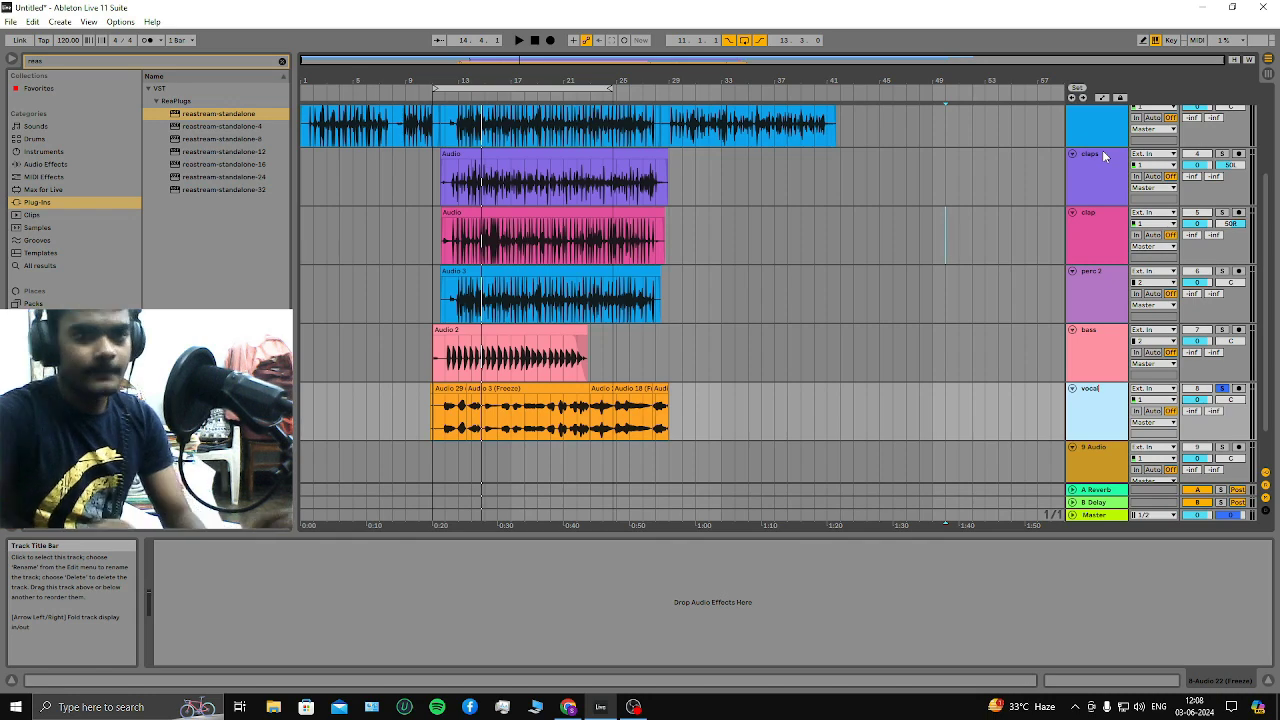
left_click(832, 361)
Delete the empty 9 Audio track below the vocal track
key("Tab")
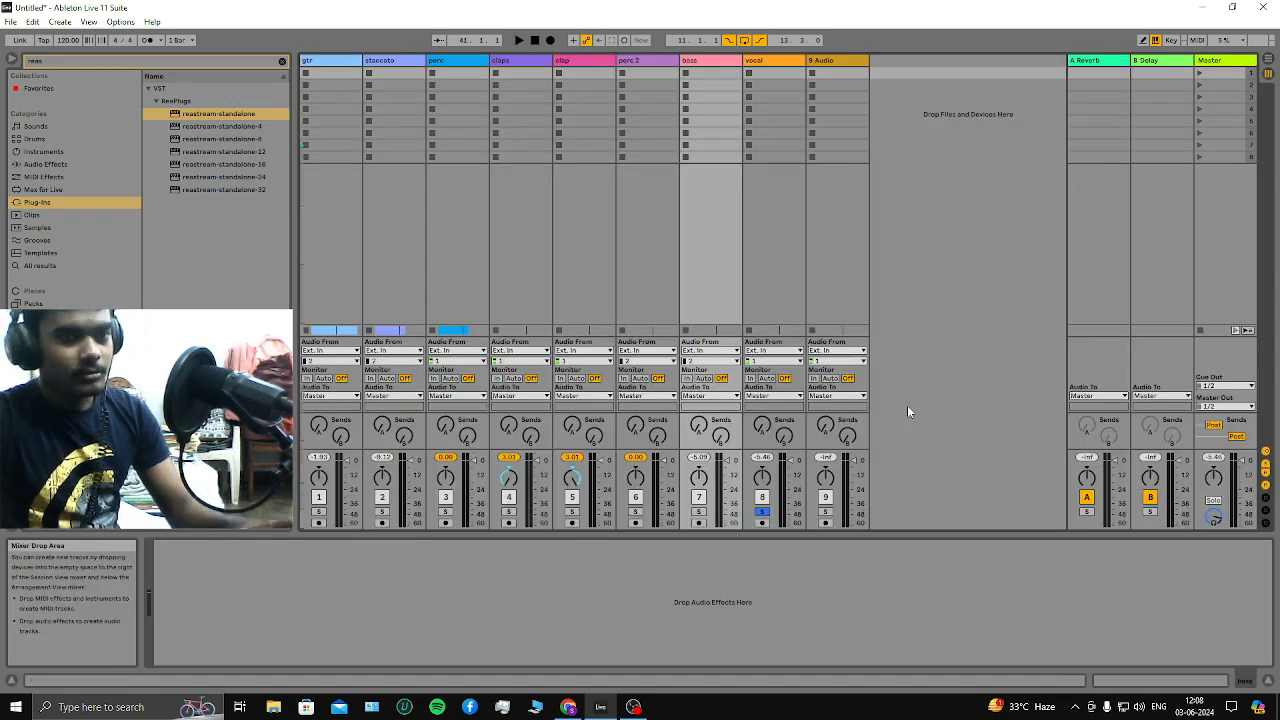
key("Tab")
left_click(1112, 468)
key("Delete")
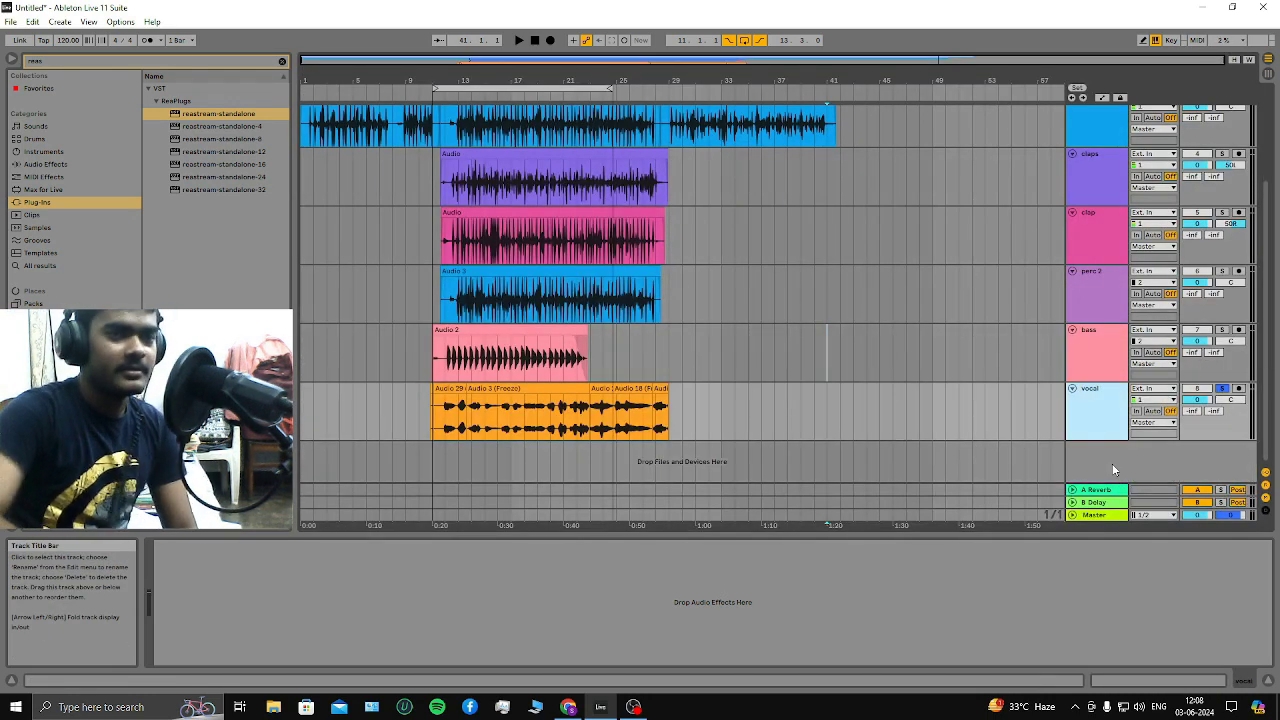
Delete the material from bar 28 to bar 48 on the gtr, staccato and perc tracks
scroll(692, 289, "up", 5)
scroll(836, 325, "up", 1)
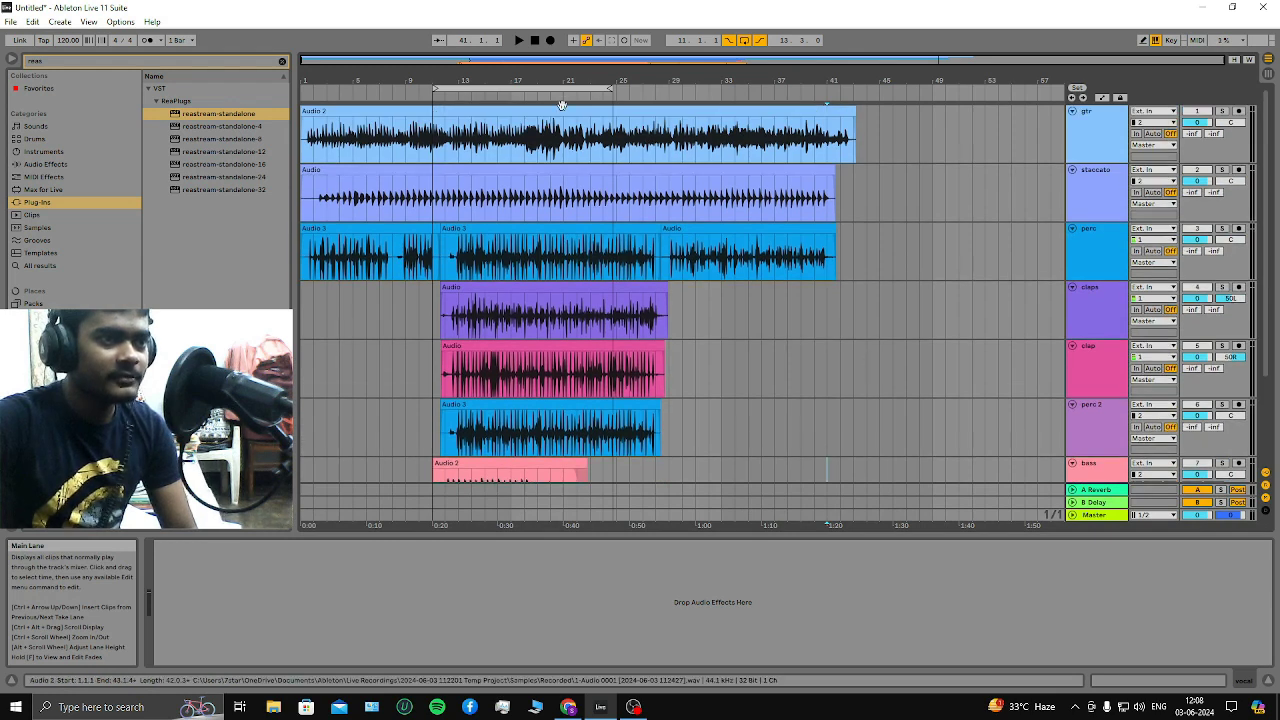
left_click(519, 40)
left_click(534, 40)
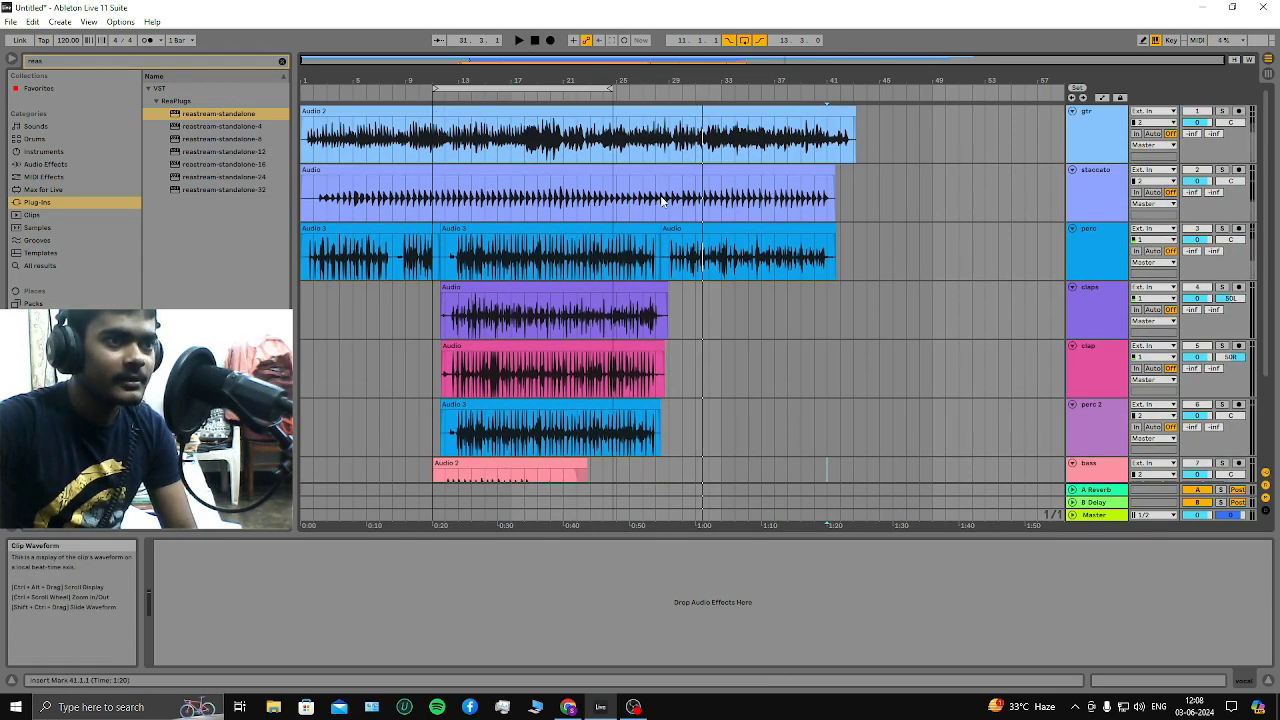
left_click_drag(921, 240, 658, 130)
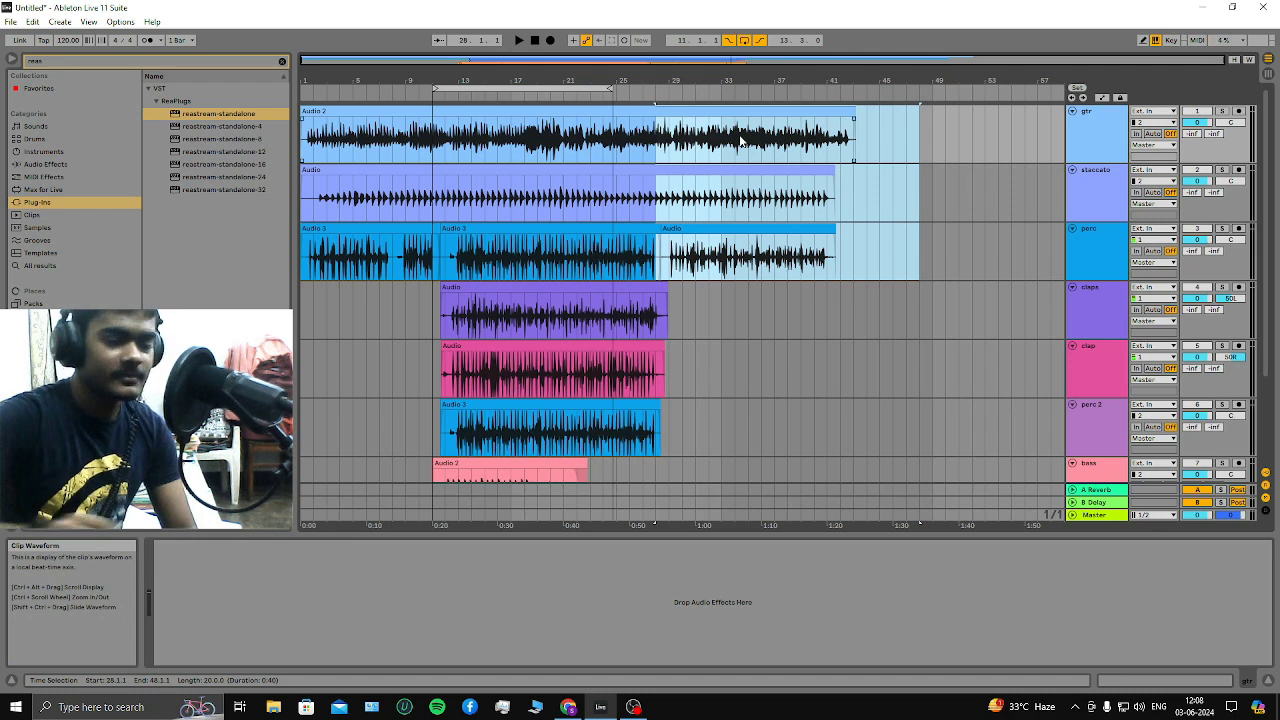
key("Delete")
Extend the ends of the gtr, staccato and perc clips to bar 29, level with the claps clip's end
scroll(680, 336, "down", 3)
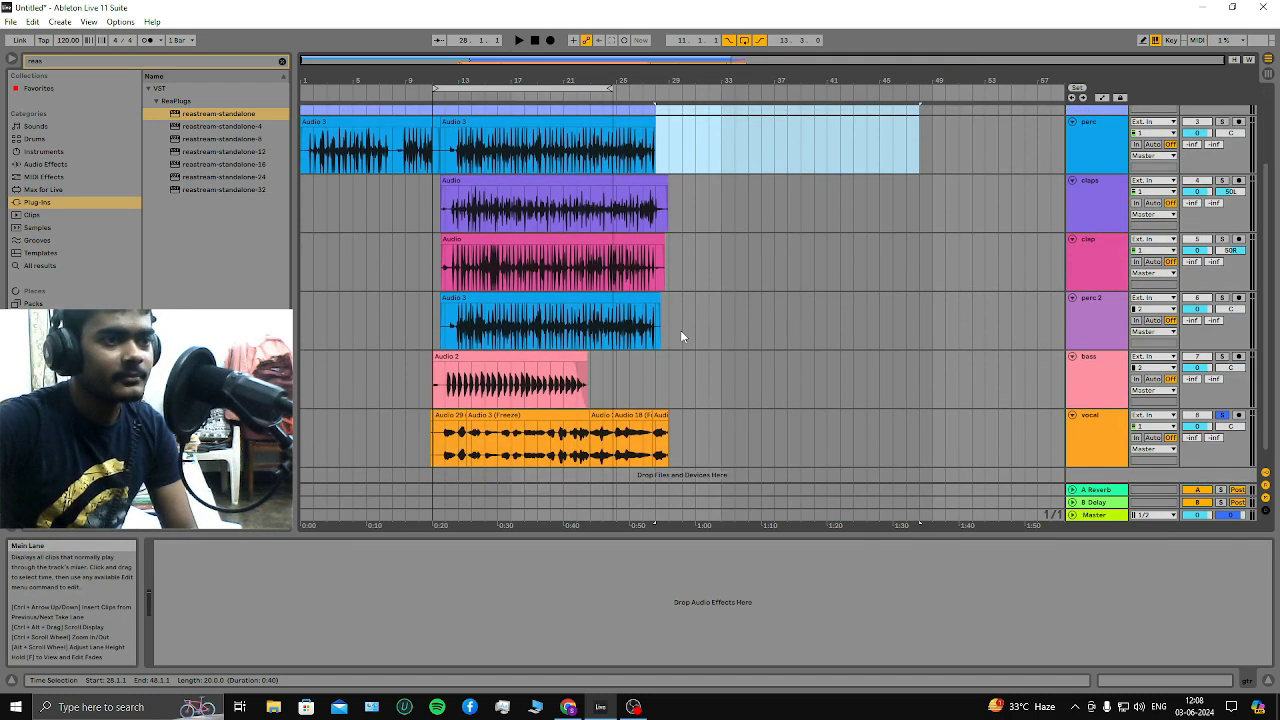
scroll(634, 236, "up", 3)
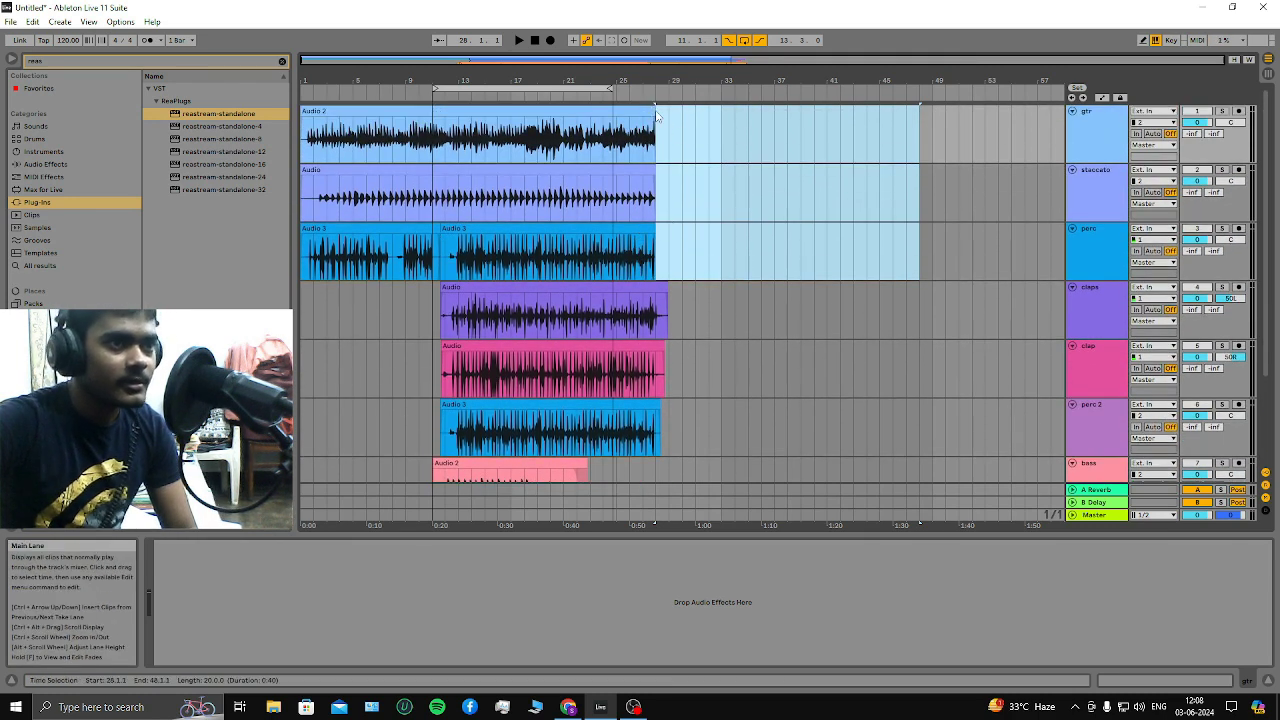
left_click_drag(655, 104, 668, 104)
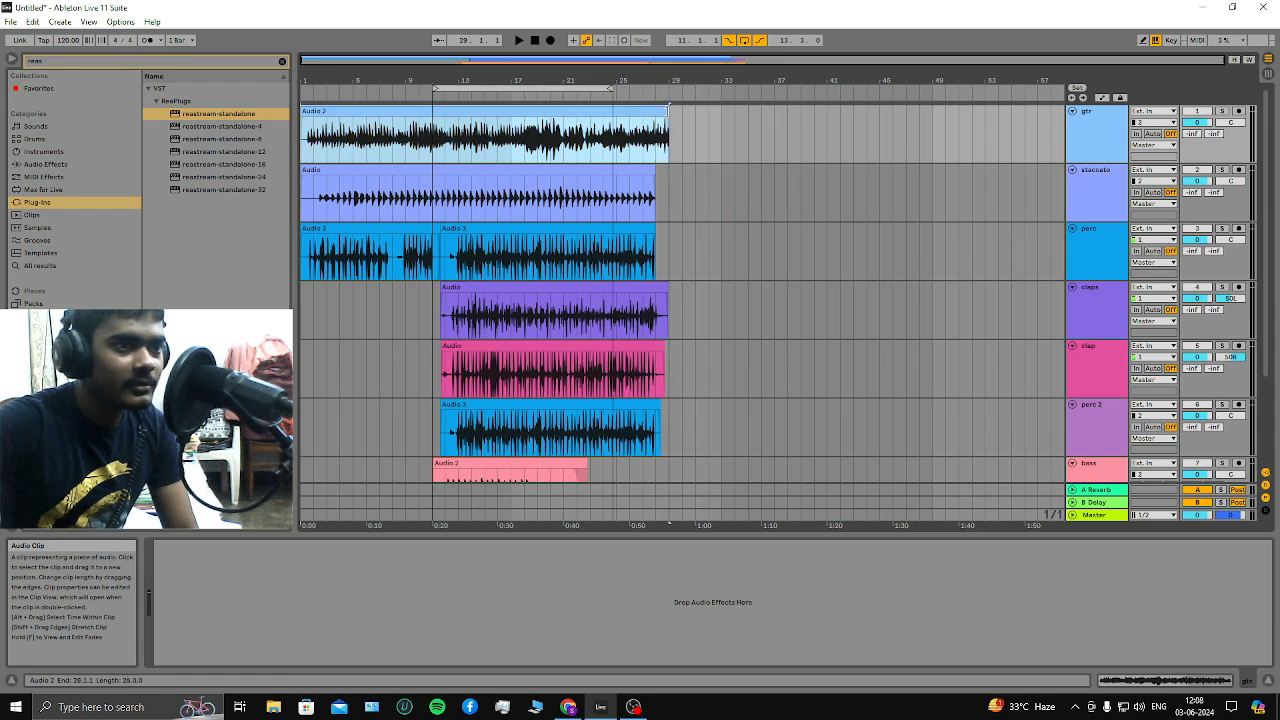
left_click_drag(656, 168, 663, 168)
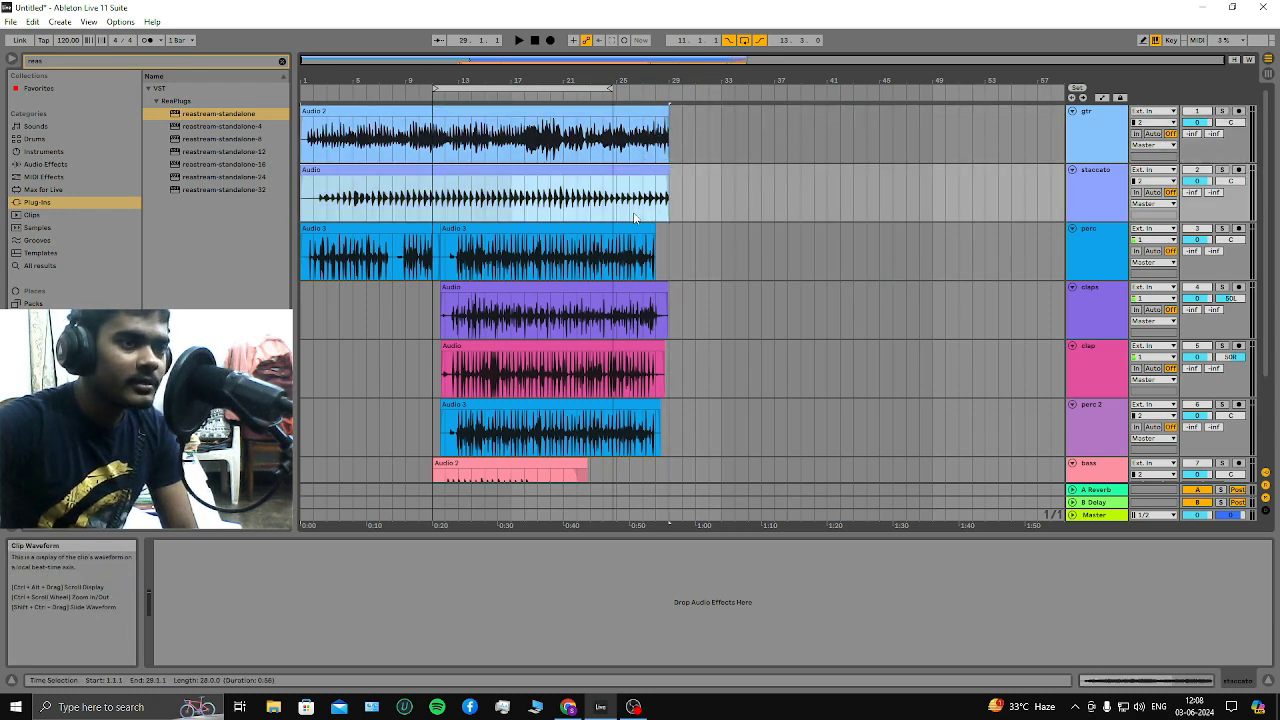
left_click_drag(656, 228, 668, 228)
Delete everything before bar 11 on the gtr, staccato and perc tracks and check the clips' starts
left_click_drag(410, 305, 430, 265)
key("Delete")
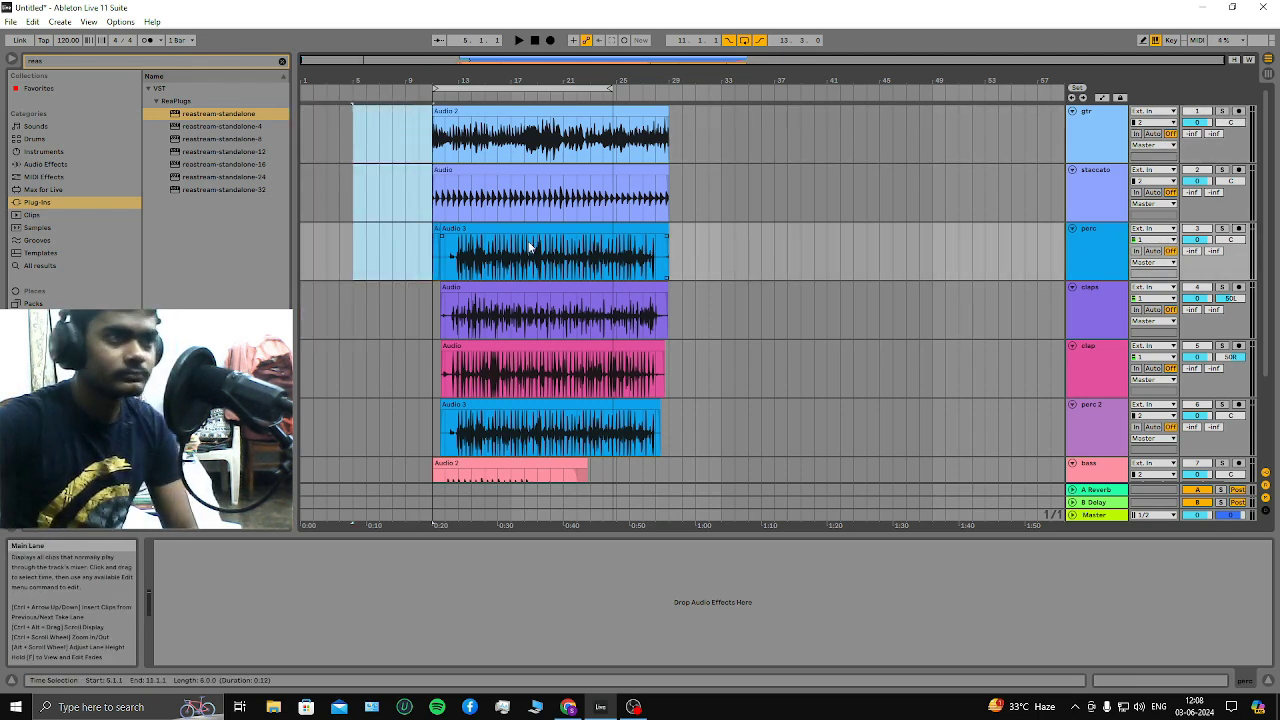
scroll(430, 230, "up", 5)
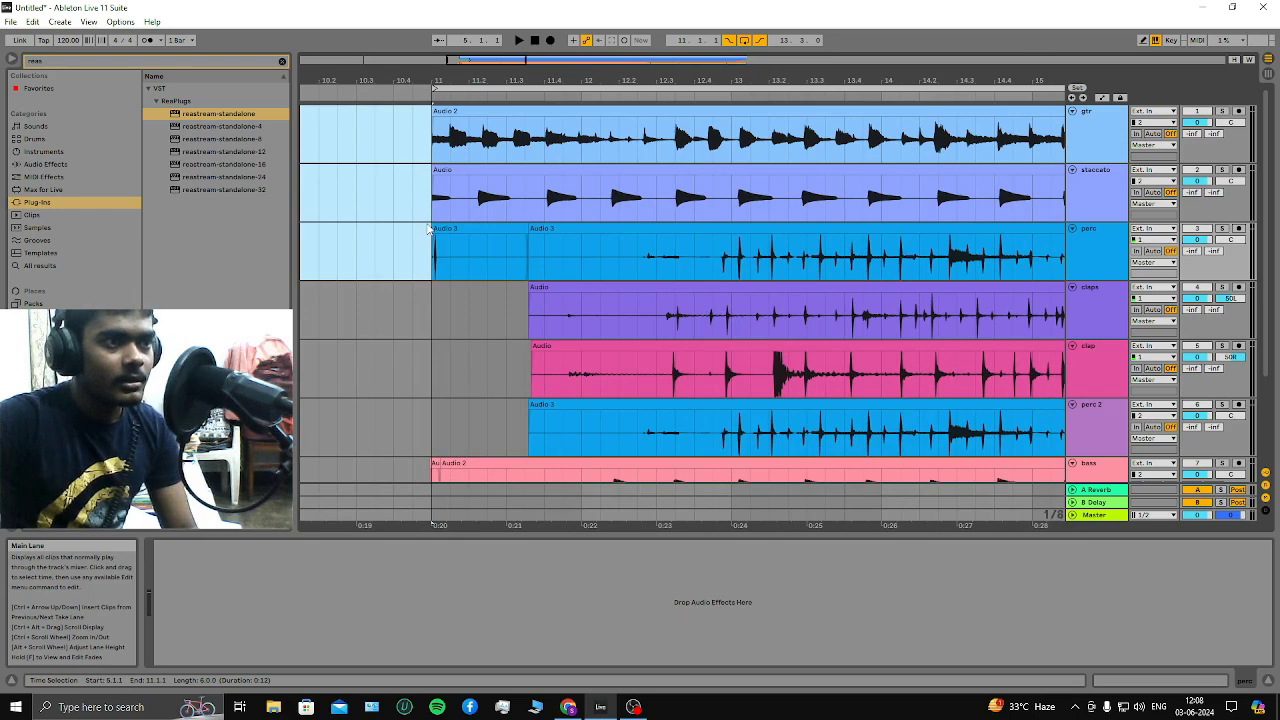
scroll(430, 230, "down", 5)
scroll(905, 417, "down", 3)
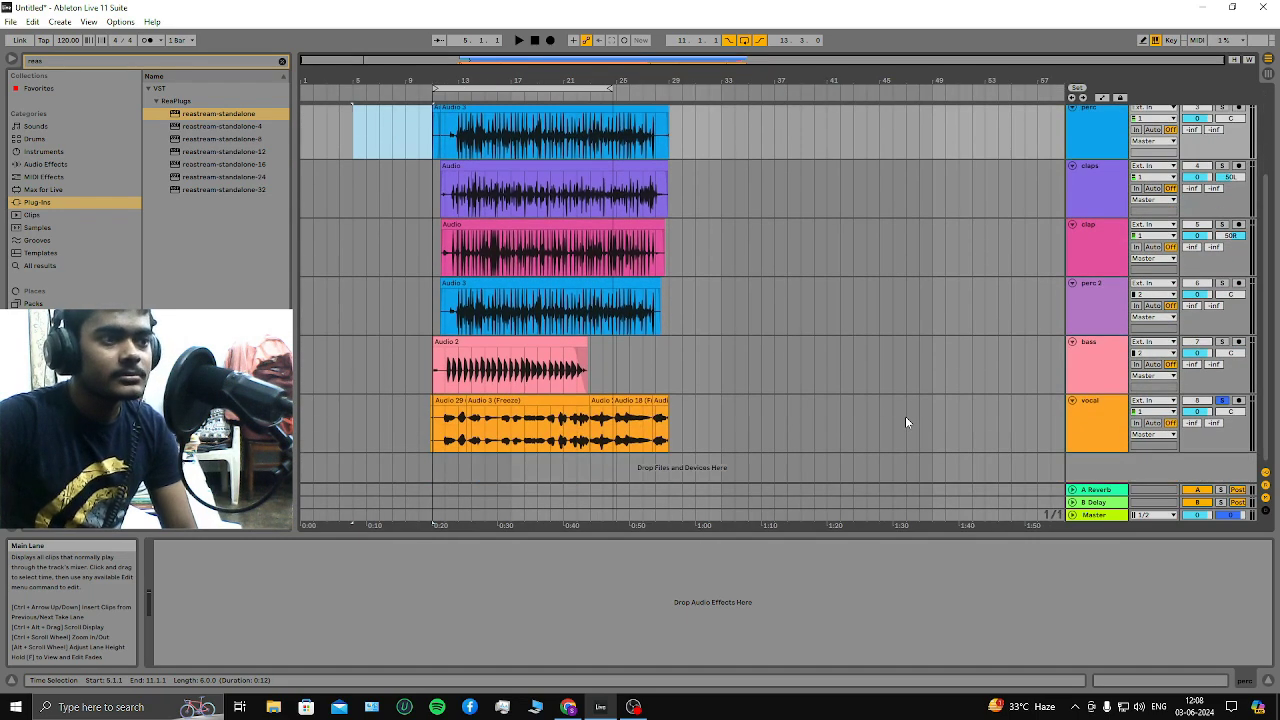
scroll(906, 422, "up", 3)
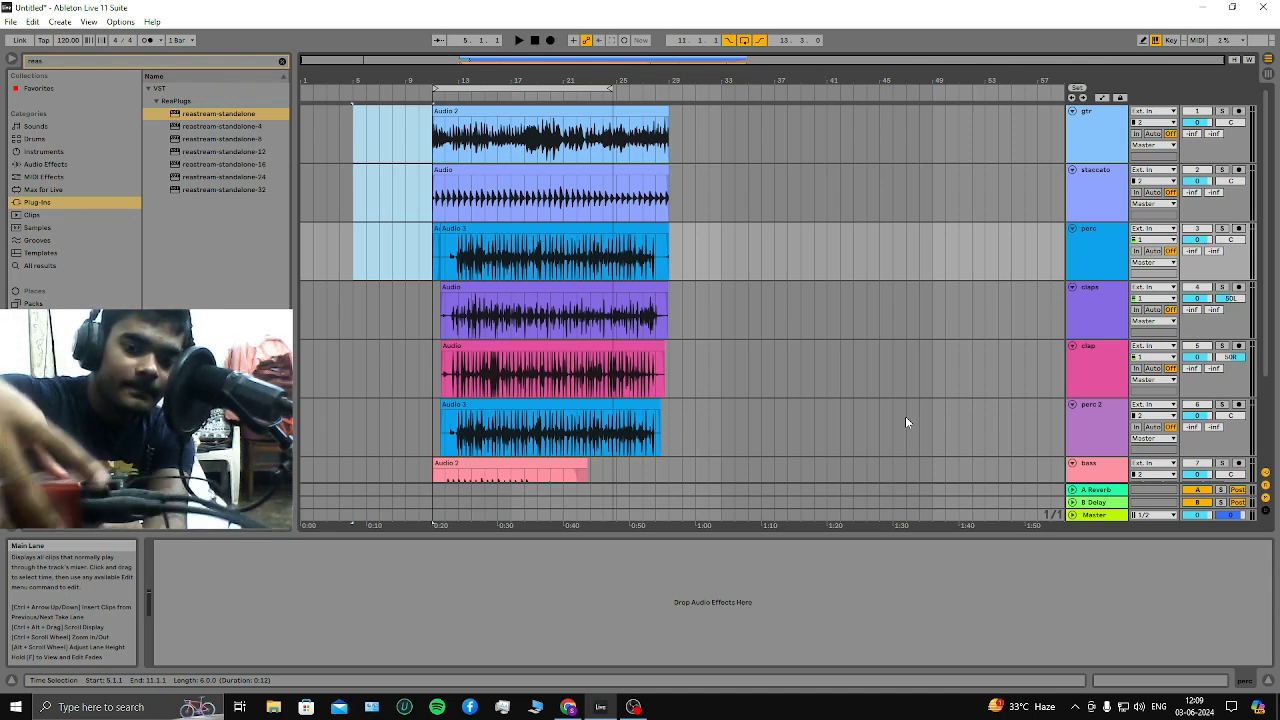
scroll(905, 416, "down", 1)
left_click(151, 707)
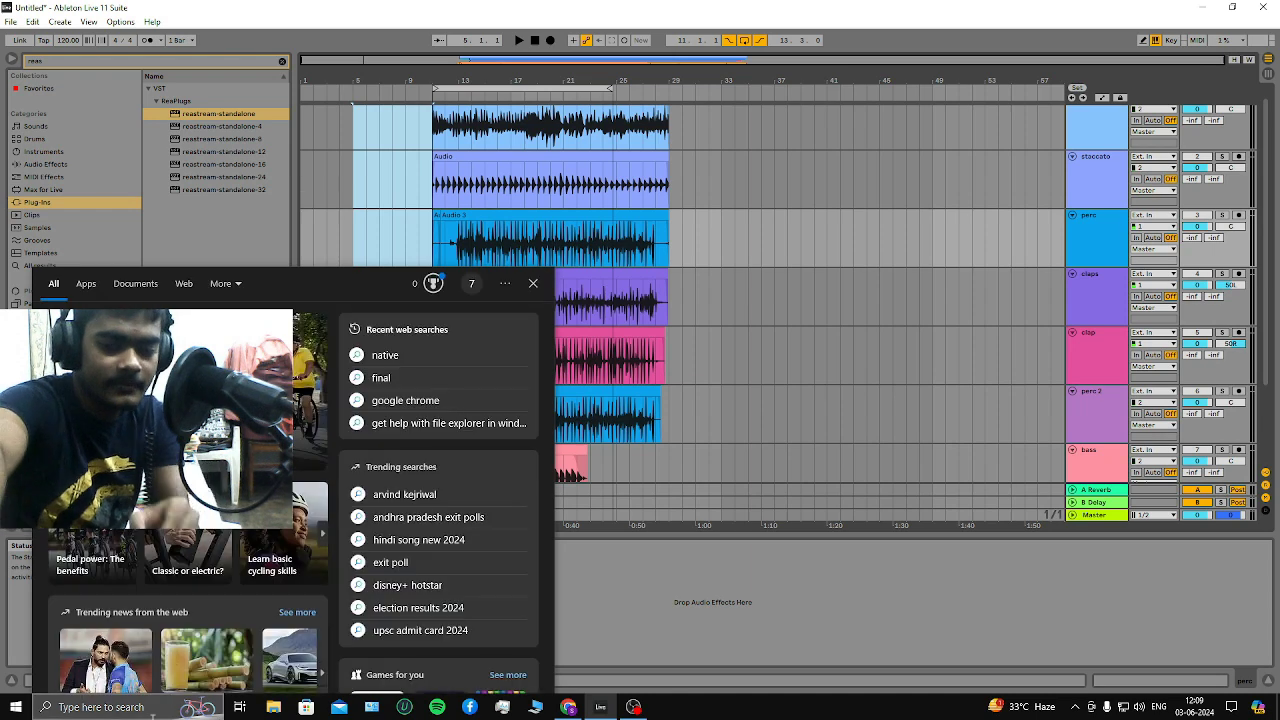
key("super")
key("super")
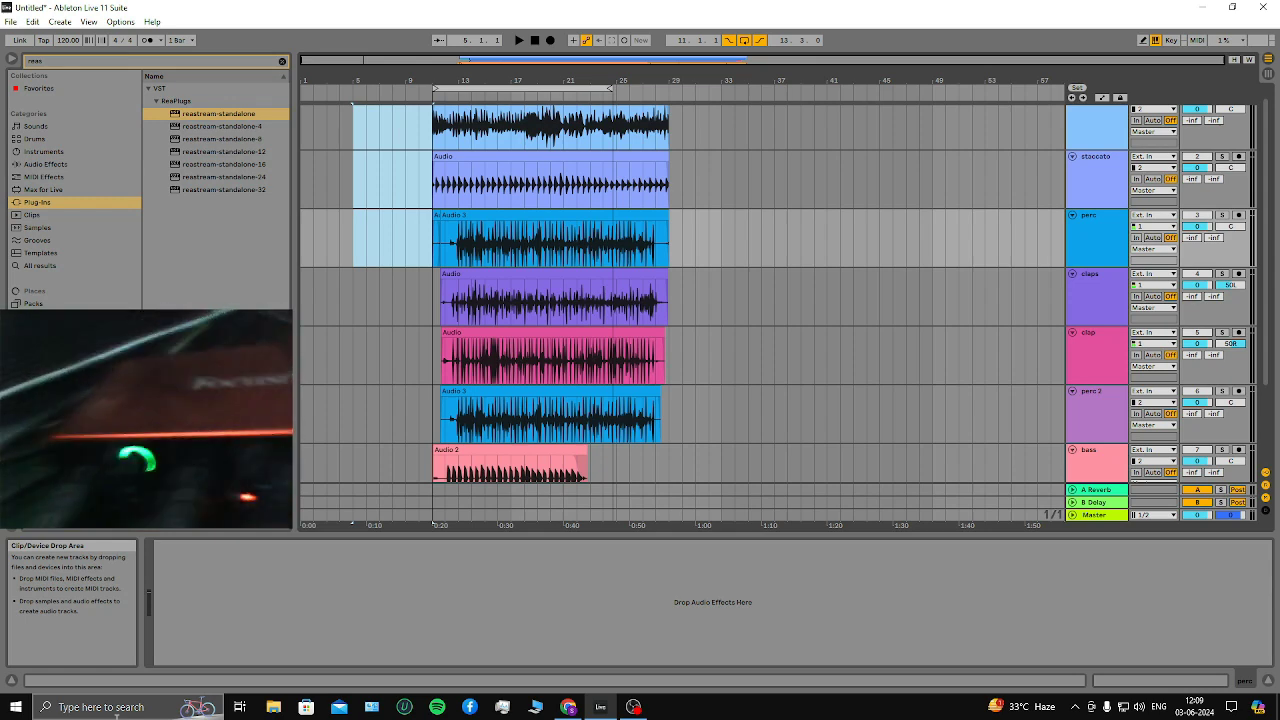
Switch to the OBS window
left_click(633, 707)
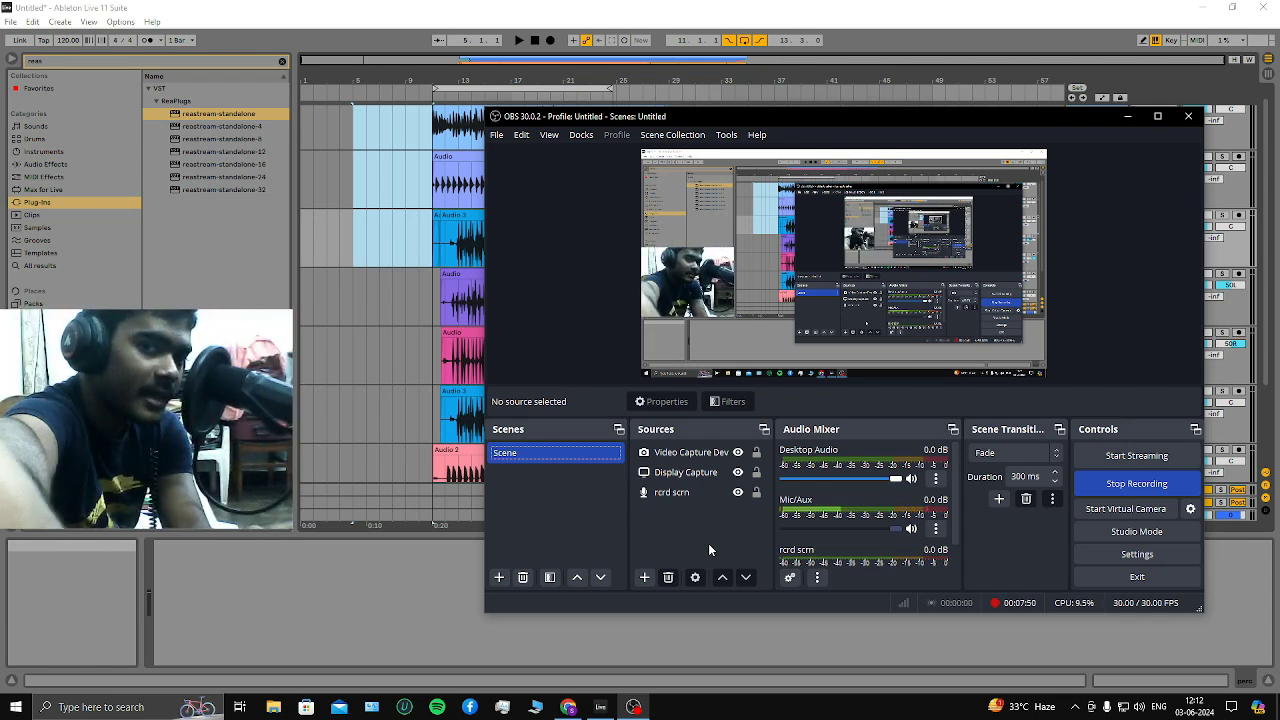
Switch between the OBS window and Ableton Live, ending in the Ableton Live arrangement
left_click(761, 6)
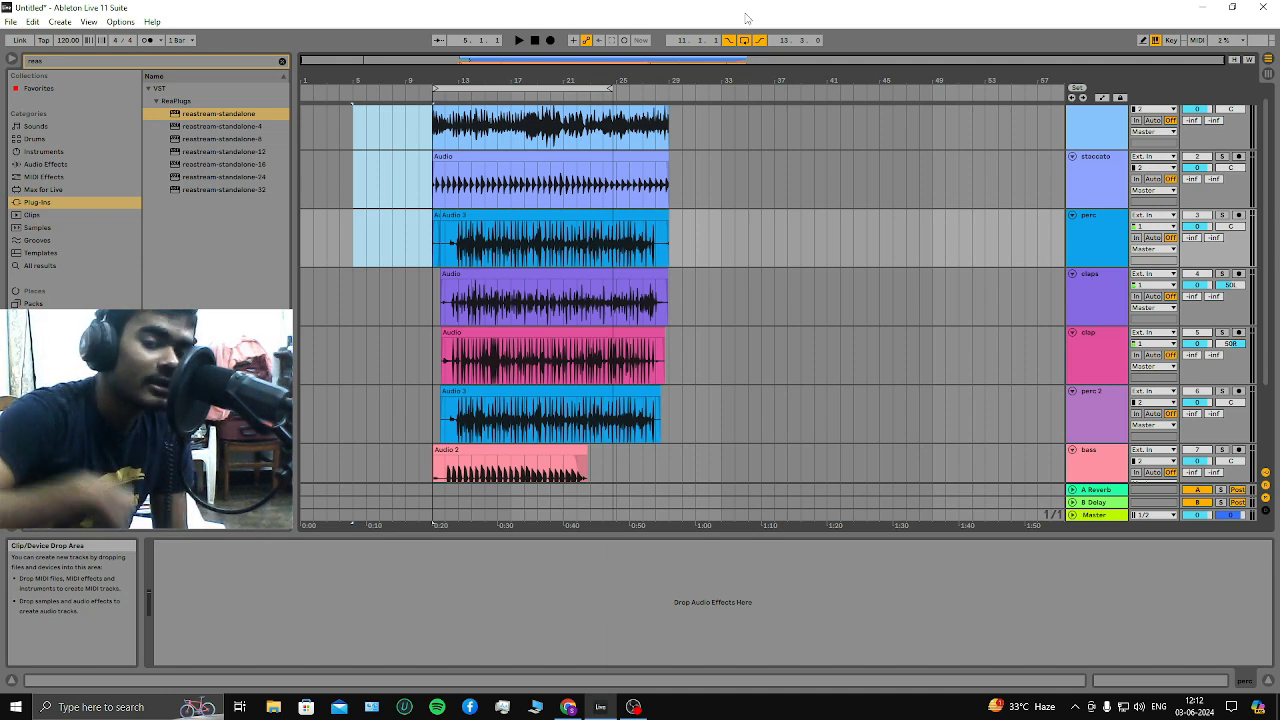
left_click(633, 706)
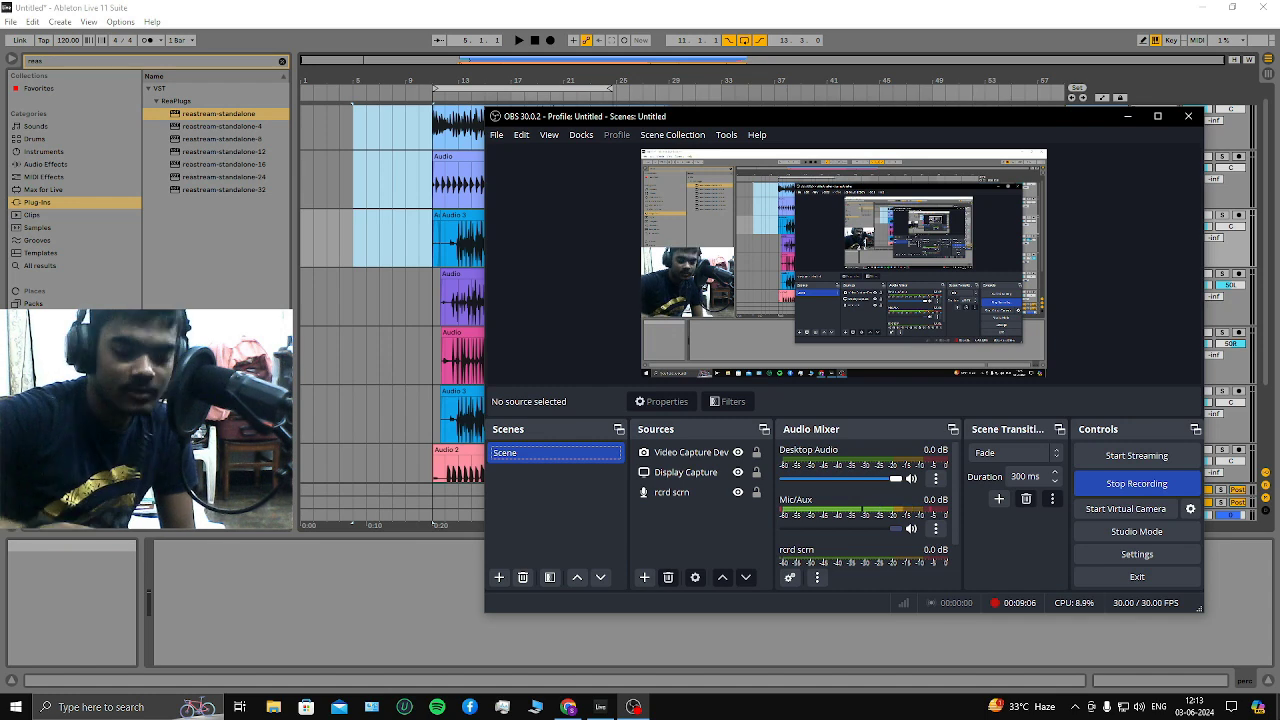
key("alt+Tab")
Insert a new audio track below the vocal track
scroll(960, 433, "down", 1)
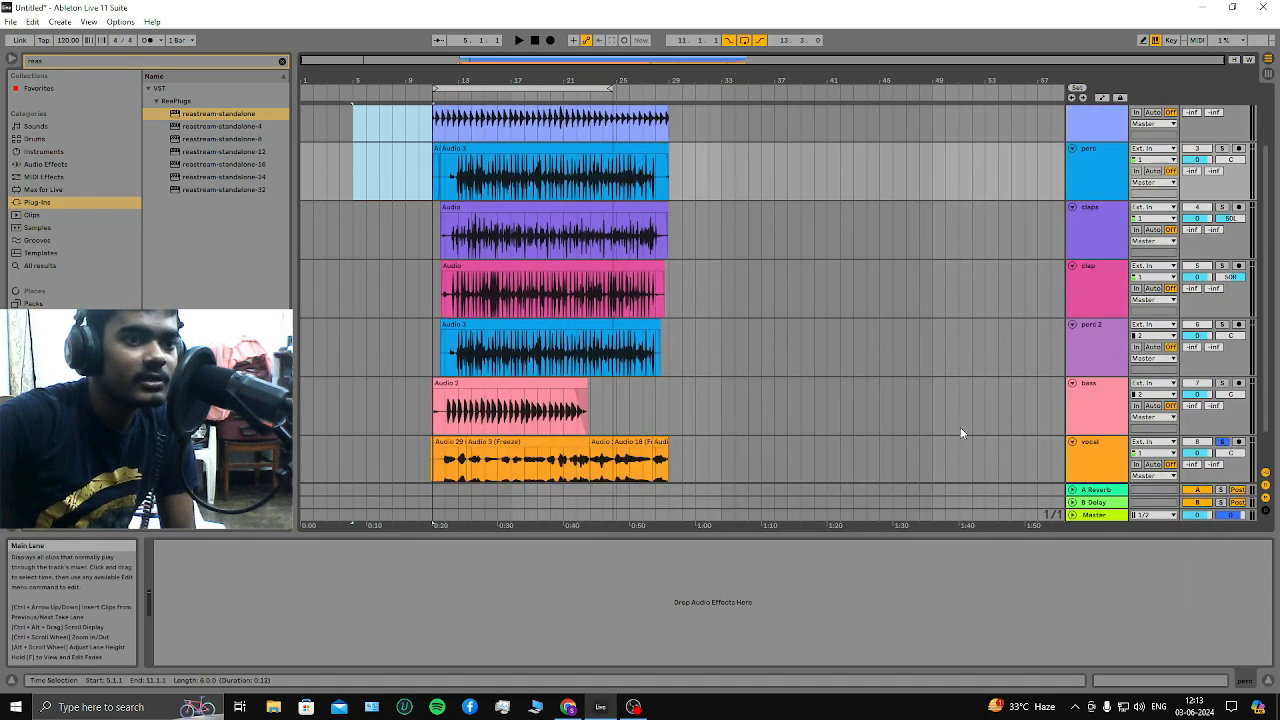
scroll(960, 430, "down", 1)
left_click(1186, 463)
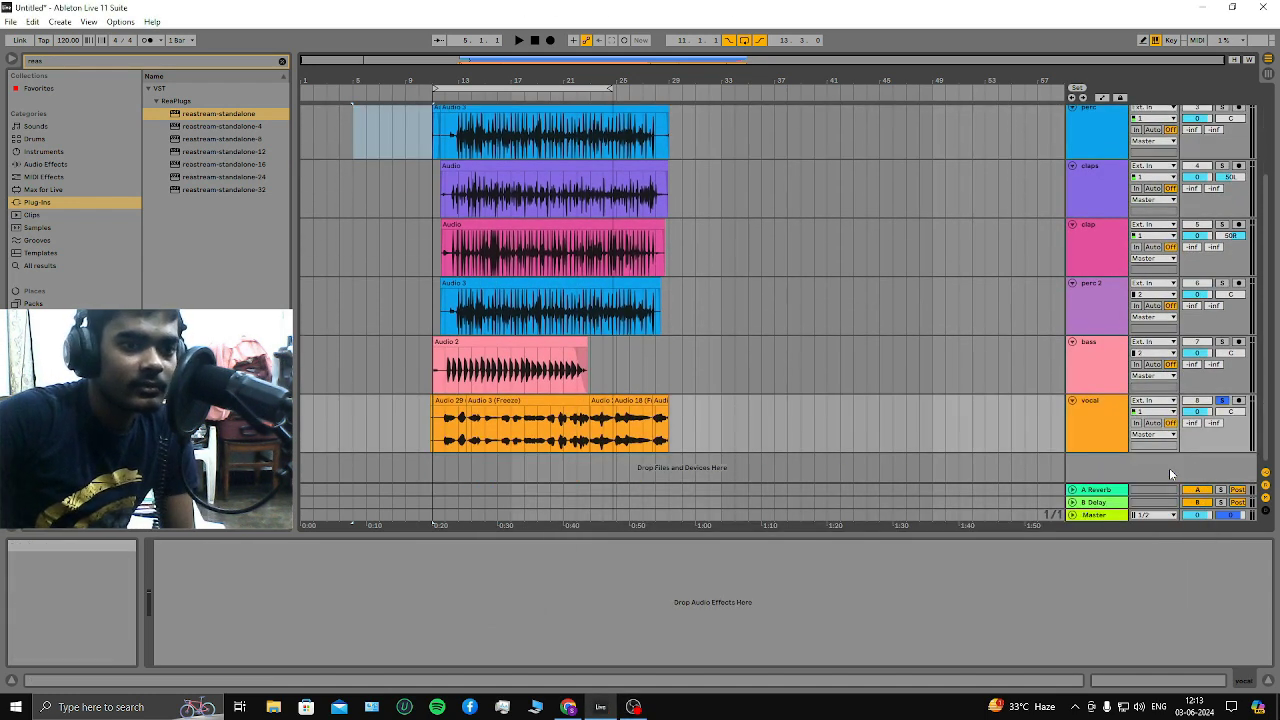
key("ctrl+t")
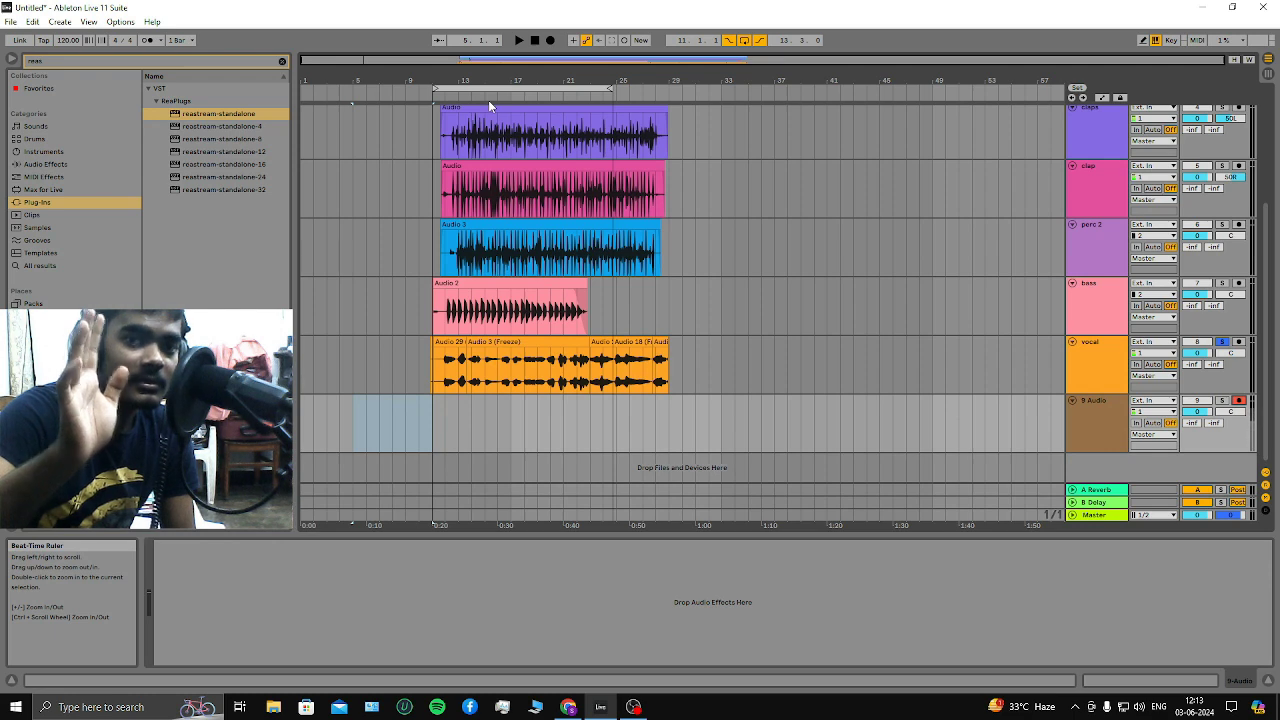
Record a short take from bar 11 to about bar 13 on the new armed audio track
left_click(423, 90)
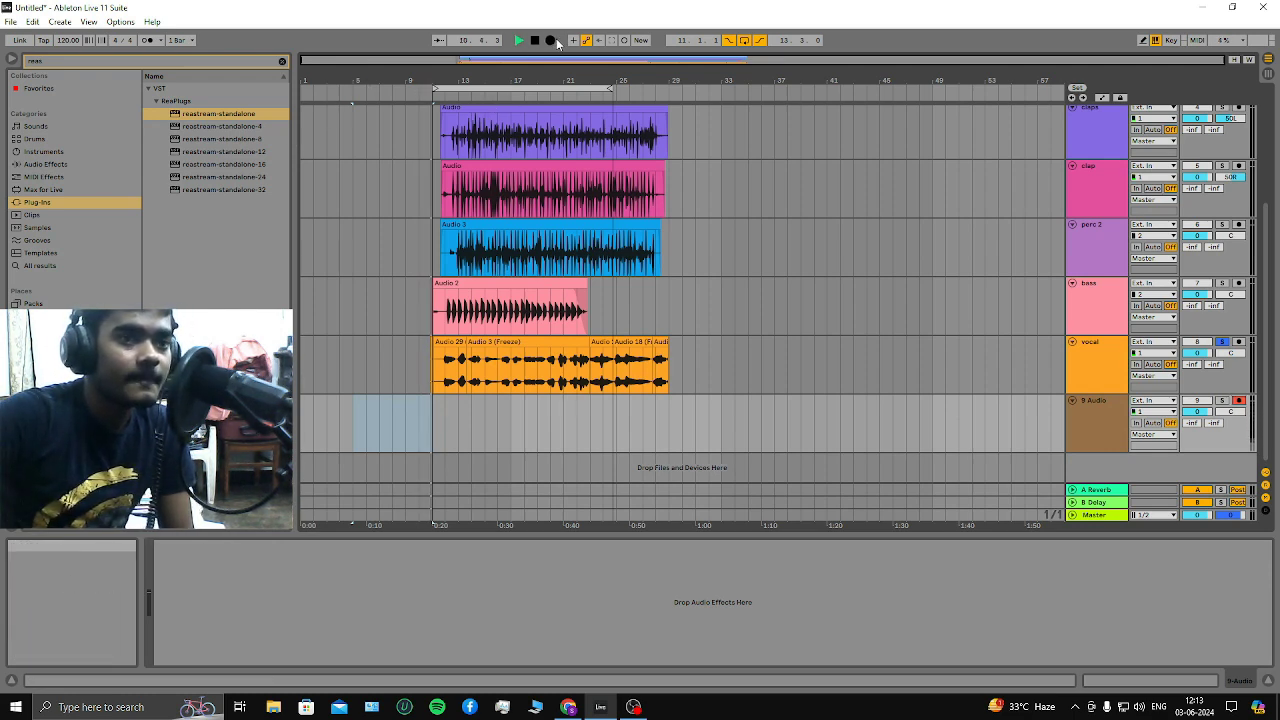
left_click(550, 40)
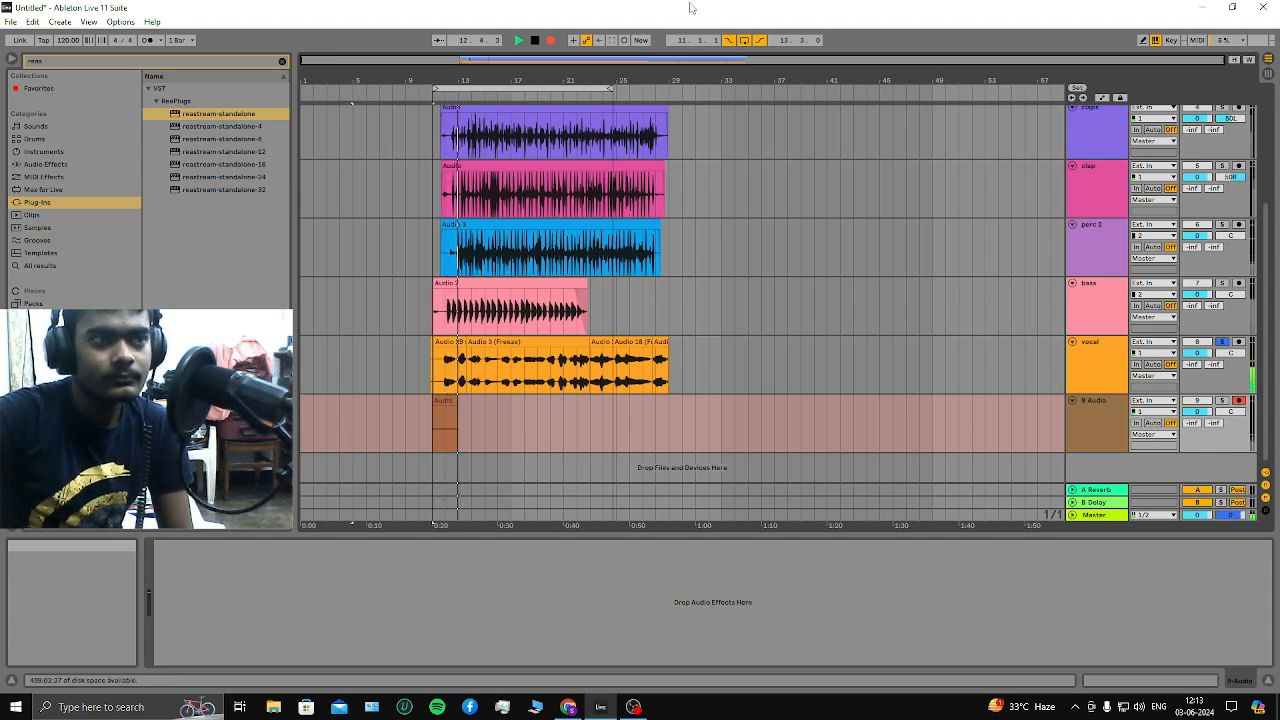
left_click(533, 41)
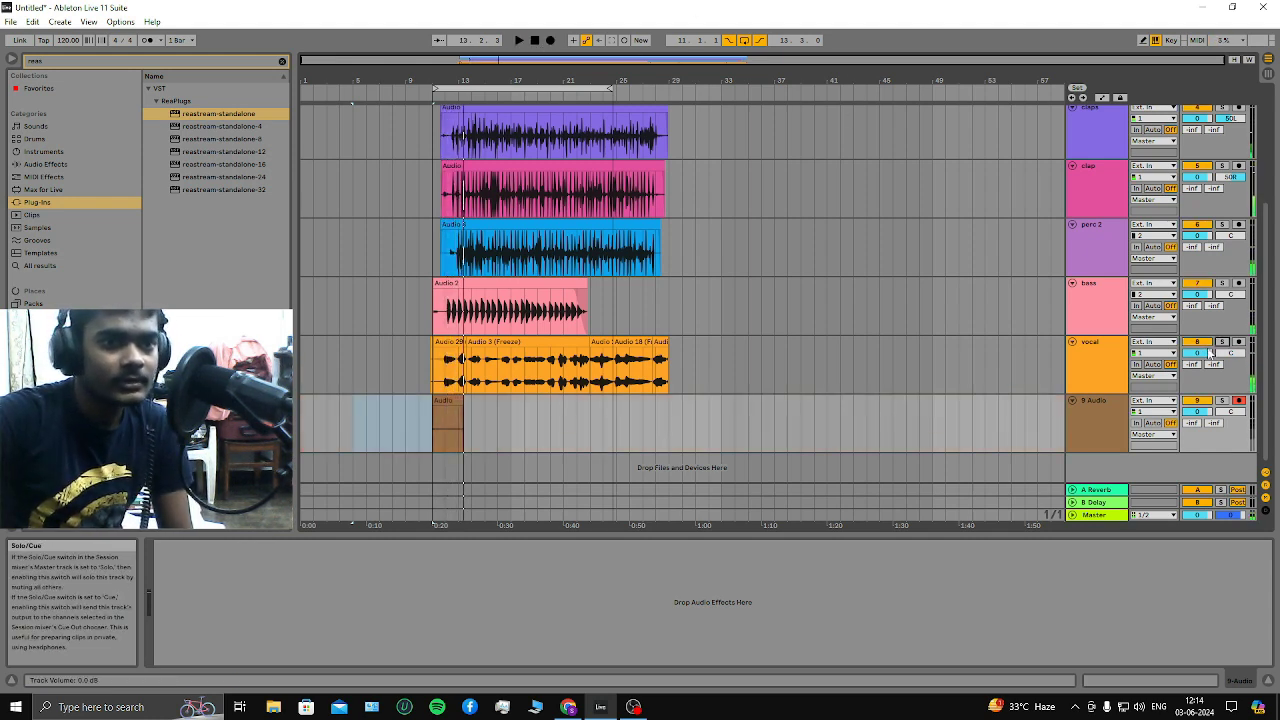
Solo the new audio track, open its recorded clip and play it back from bar 11
left_click(1221, 400)
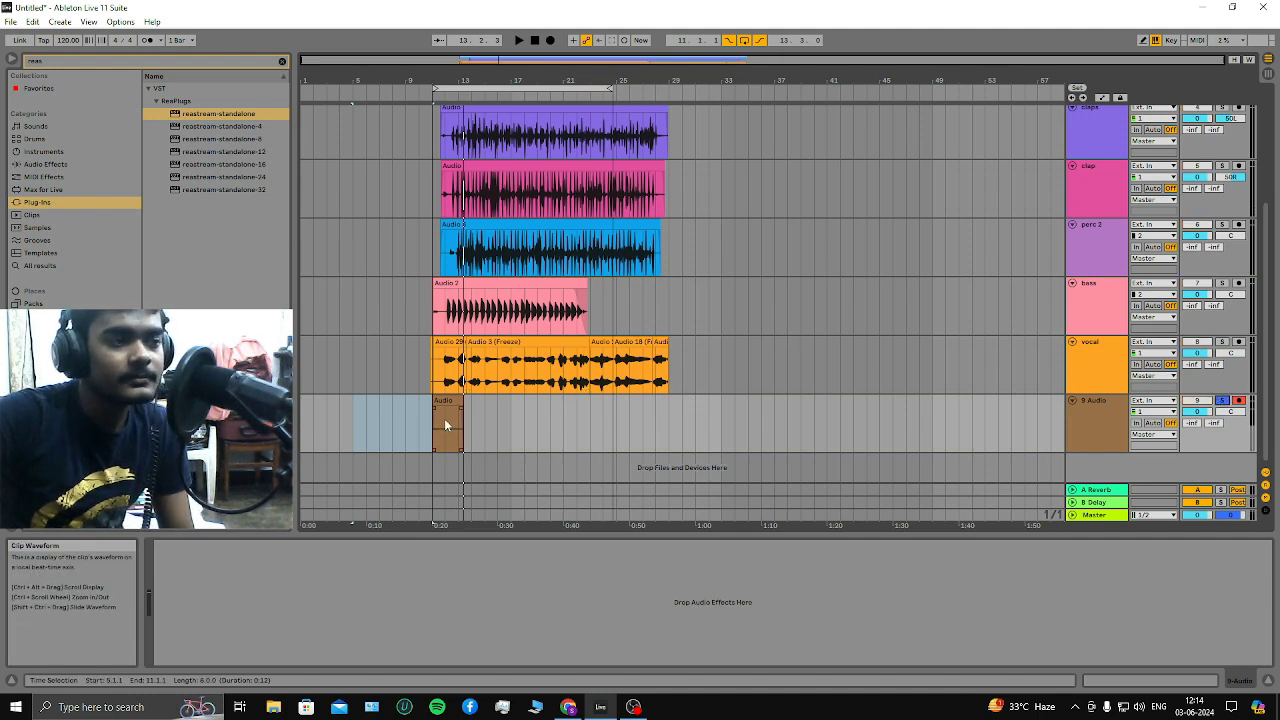
scroll(440, 420, "up", 5)
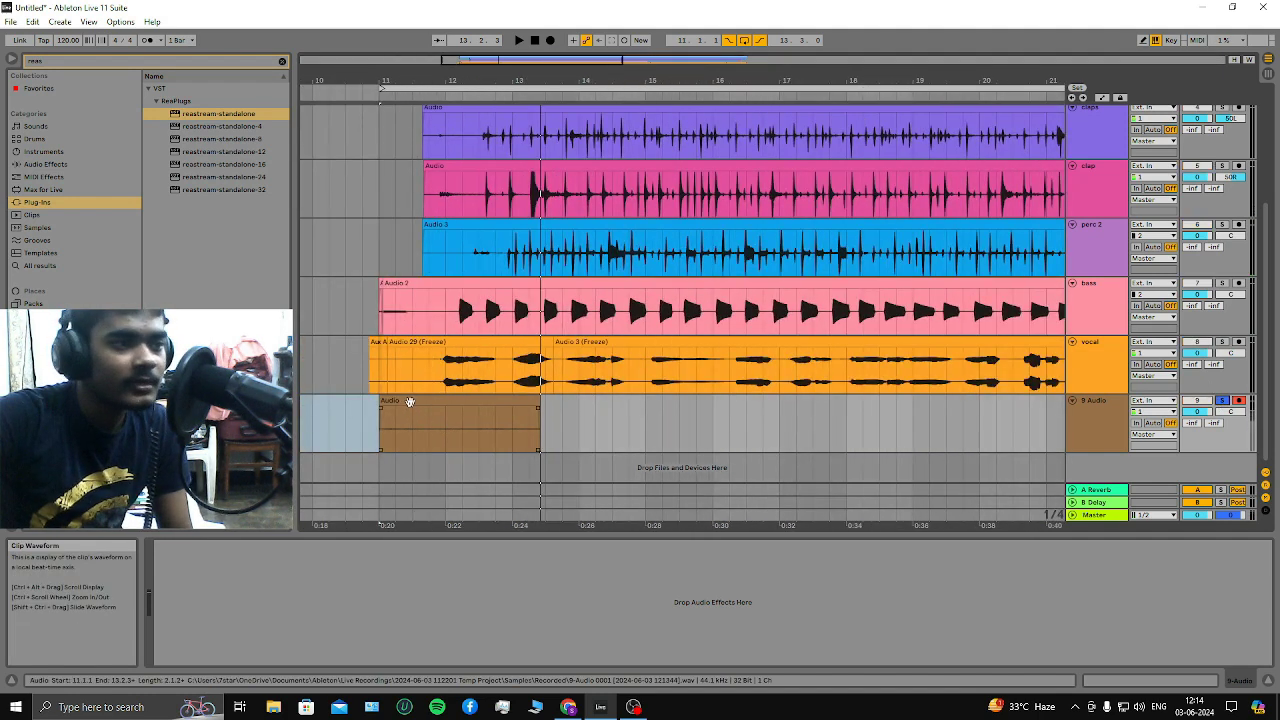
left_click(505, 428)
double_click(505, 428)
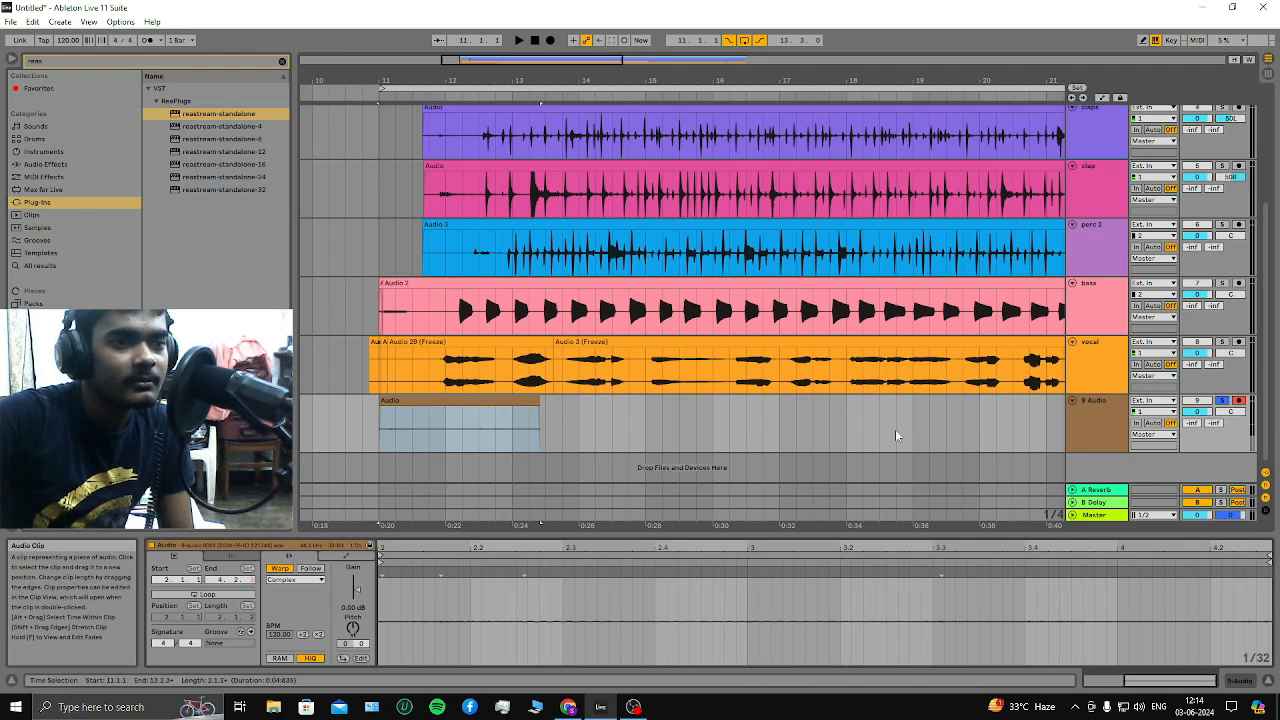
left_click(383, 96)
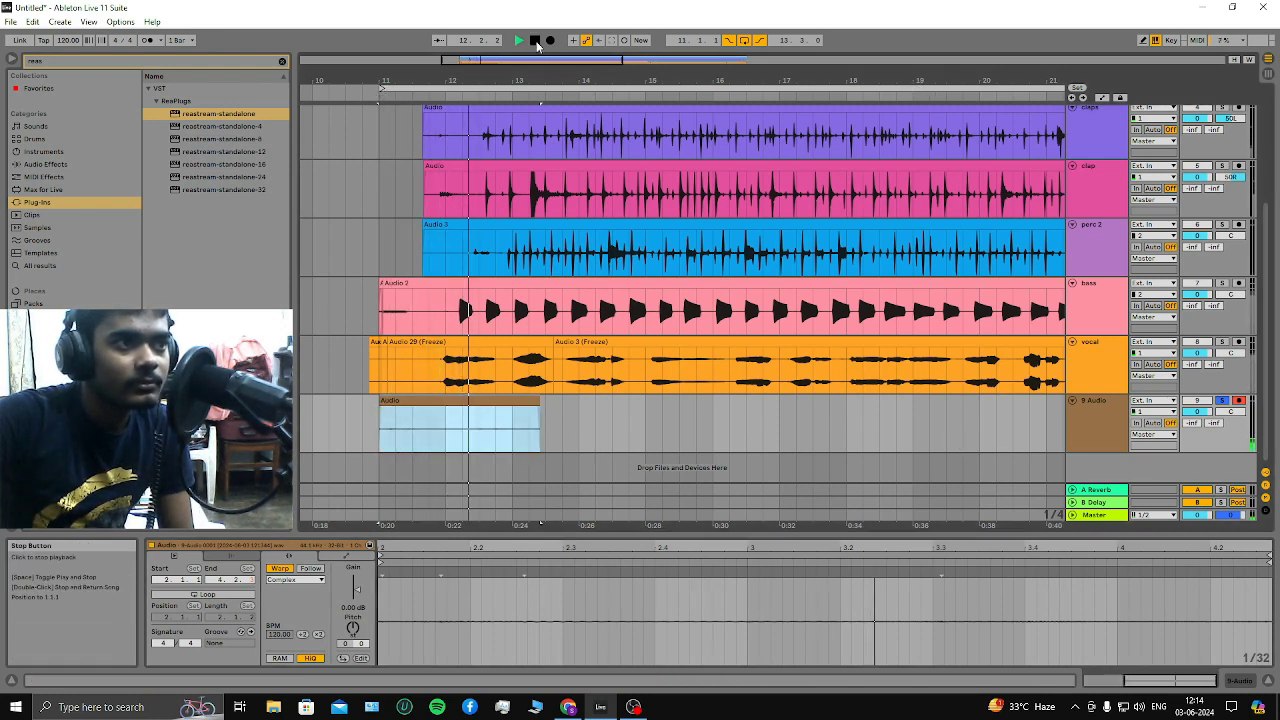
left_click(537, 45)
Clear the browser search and look through the Audio Effects, Drums and Sounds categories
left_click(1094, 422)
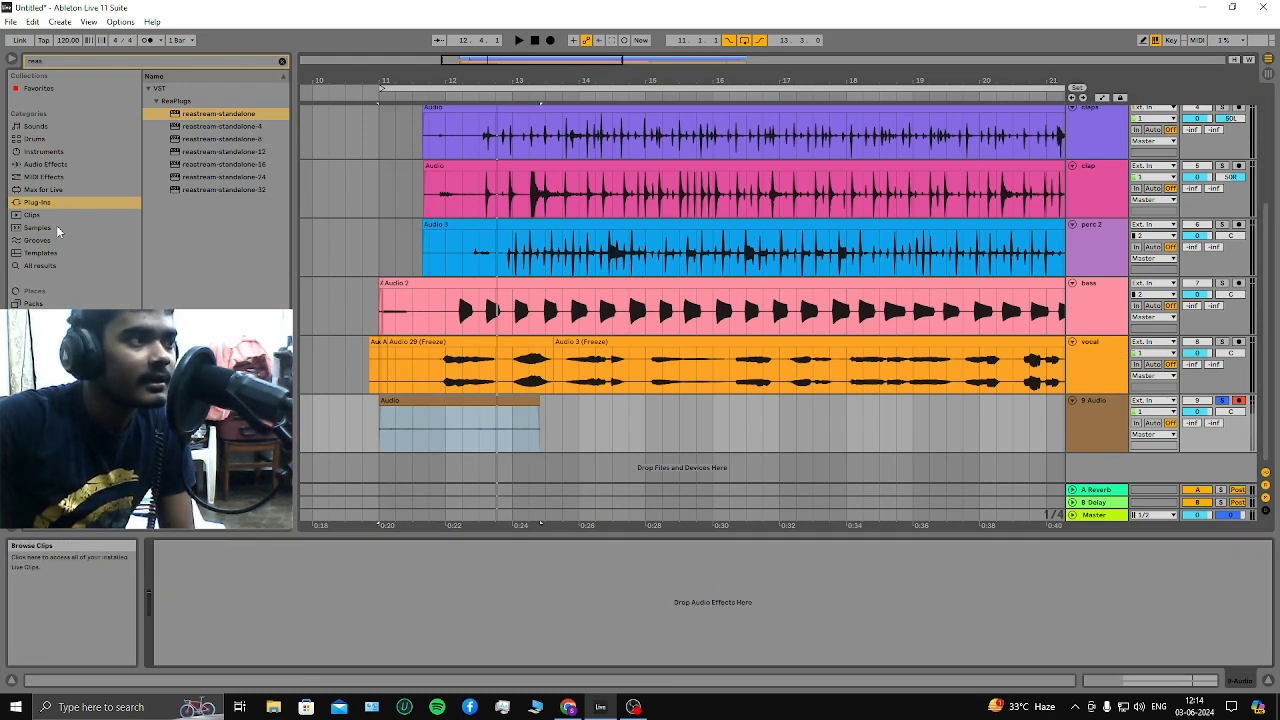
left_click(35, 164)
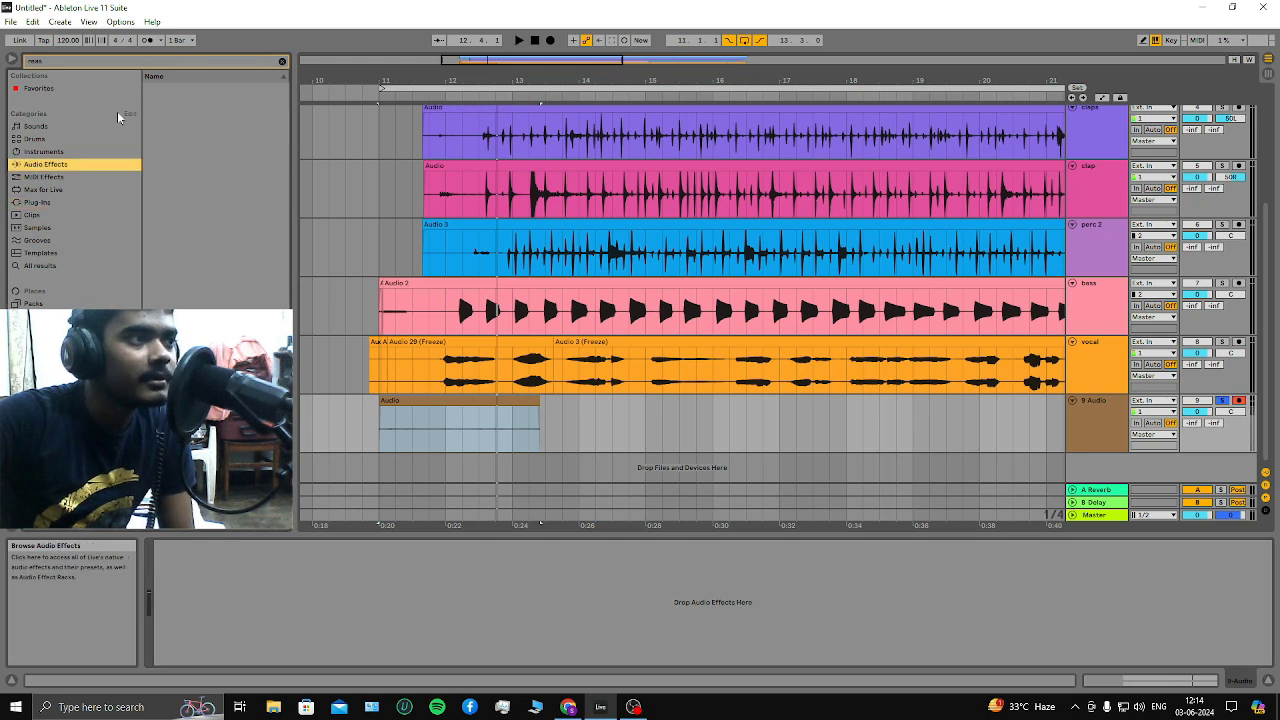
left_click(282, 61)
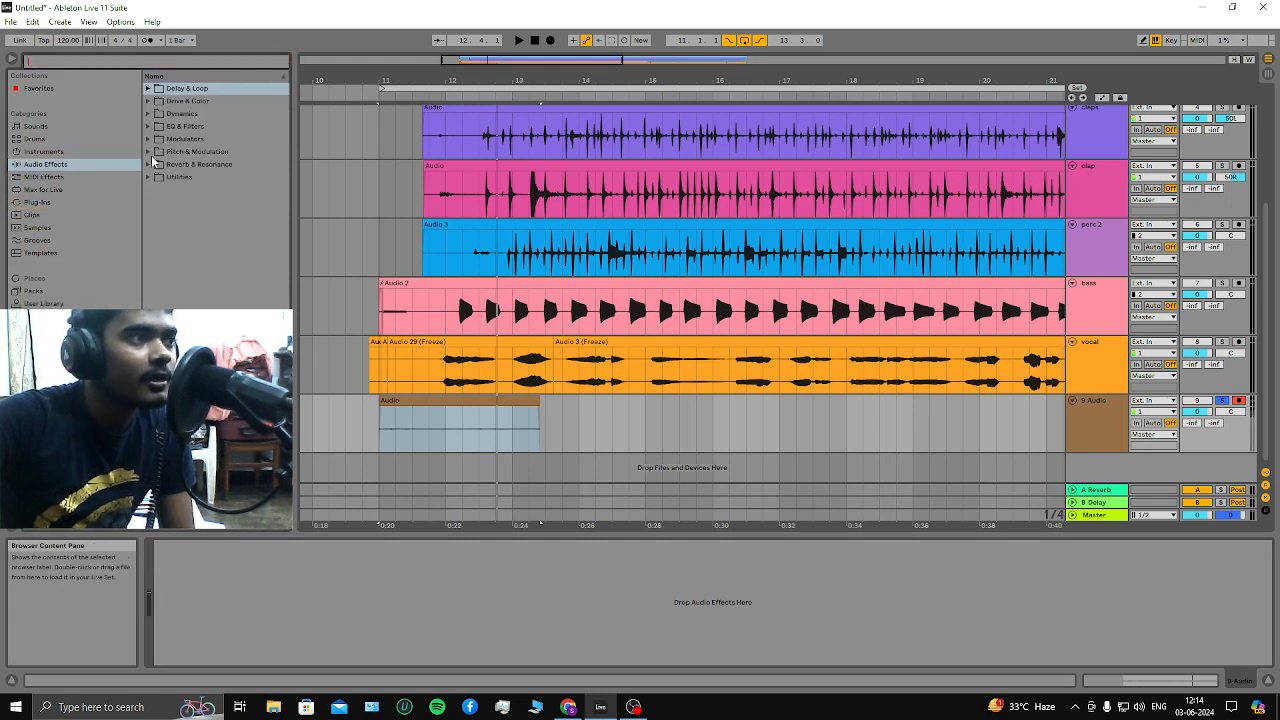
left_click(57, 139)
left_click(102, 127)
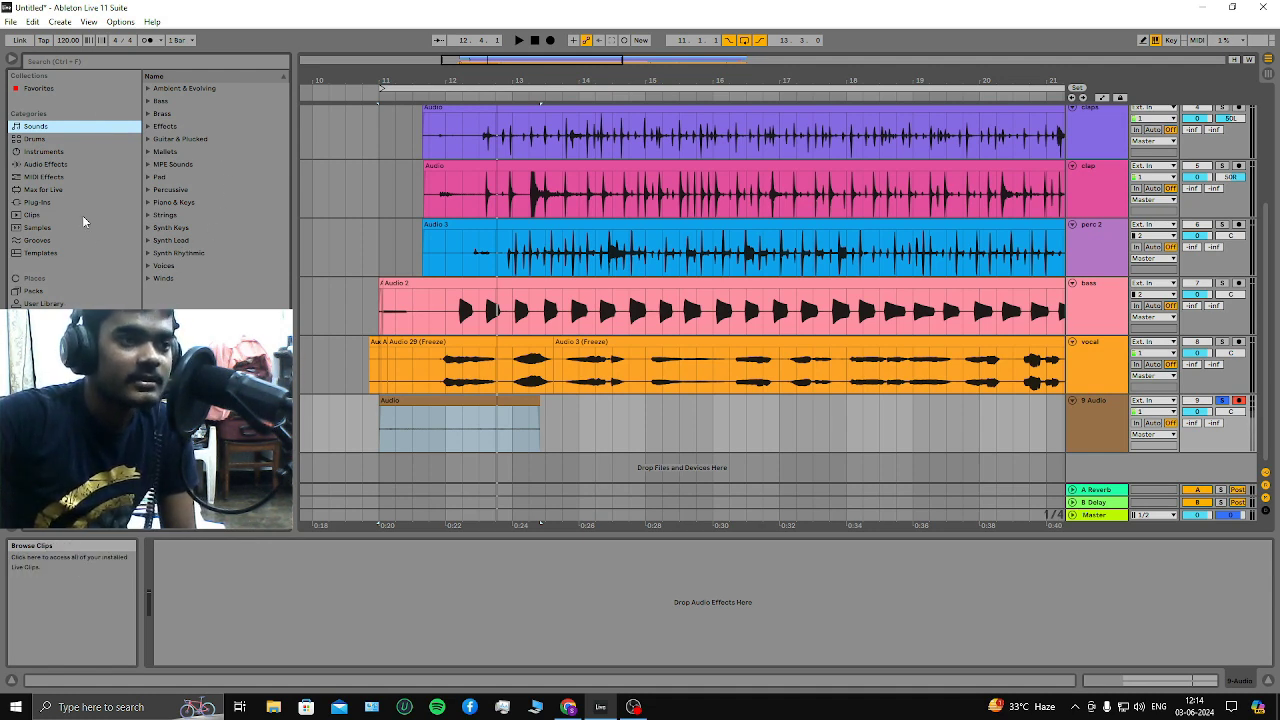
Examine the start of the recorded clip on the 9 Audio track up close and audition it from bar 11
scroll(679, 327, "up", 10)
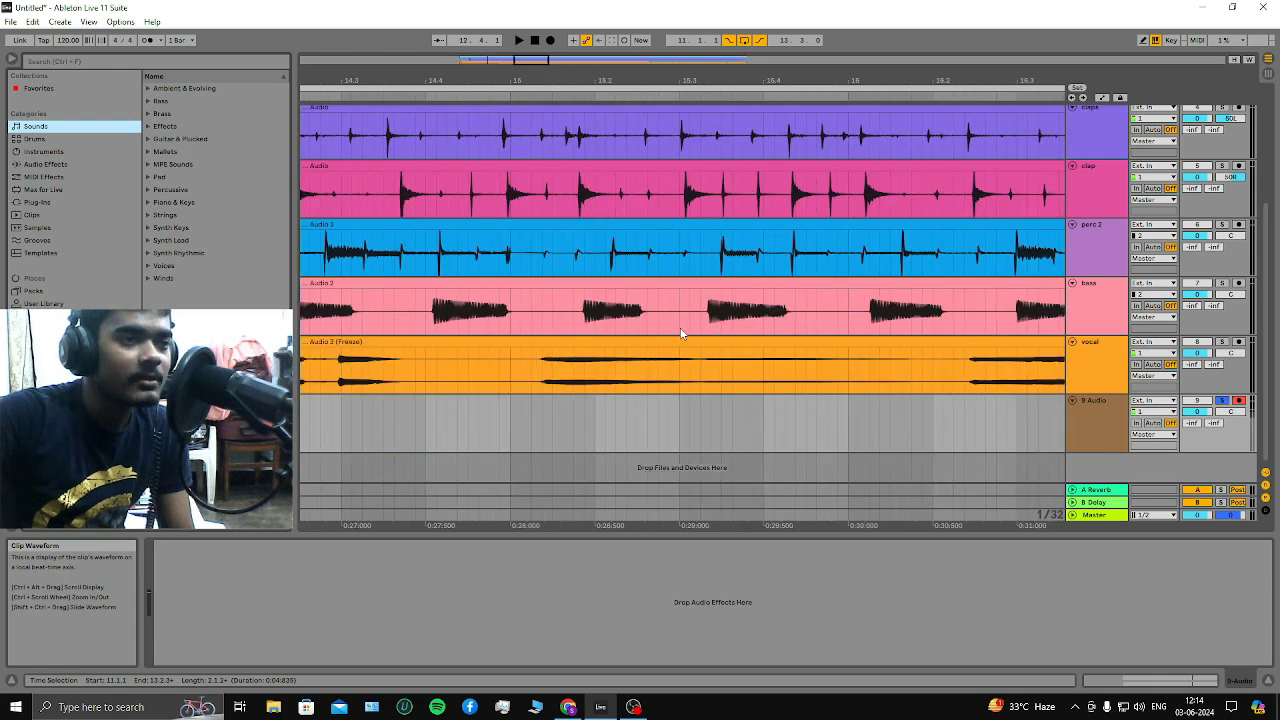
scroll(592, 320, "down", 3)
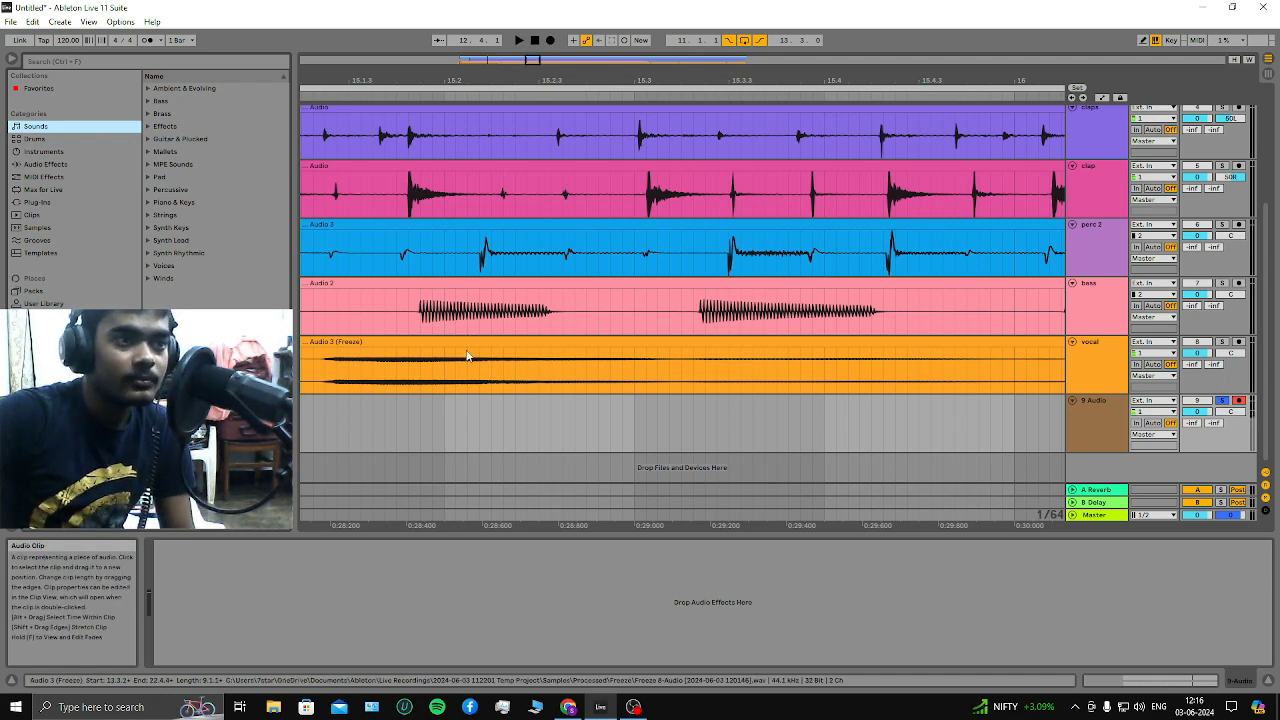
scroll(486, 386, "down", 5)
scroll(486, 390, "down", 2)
scroll(615, 413, "up", 10)
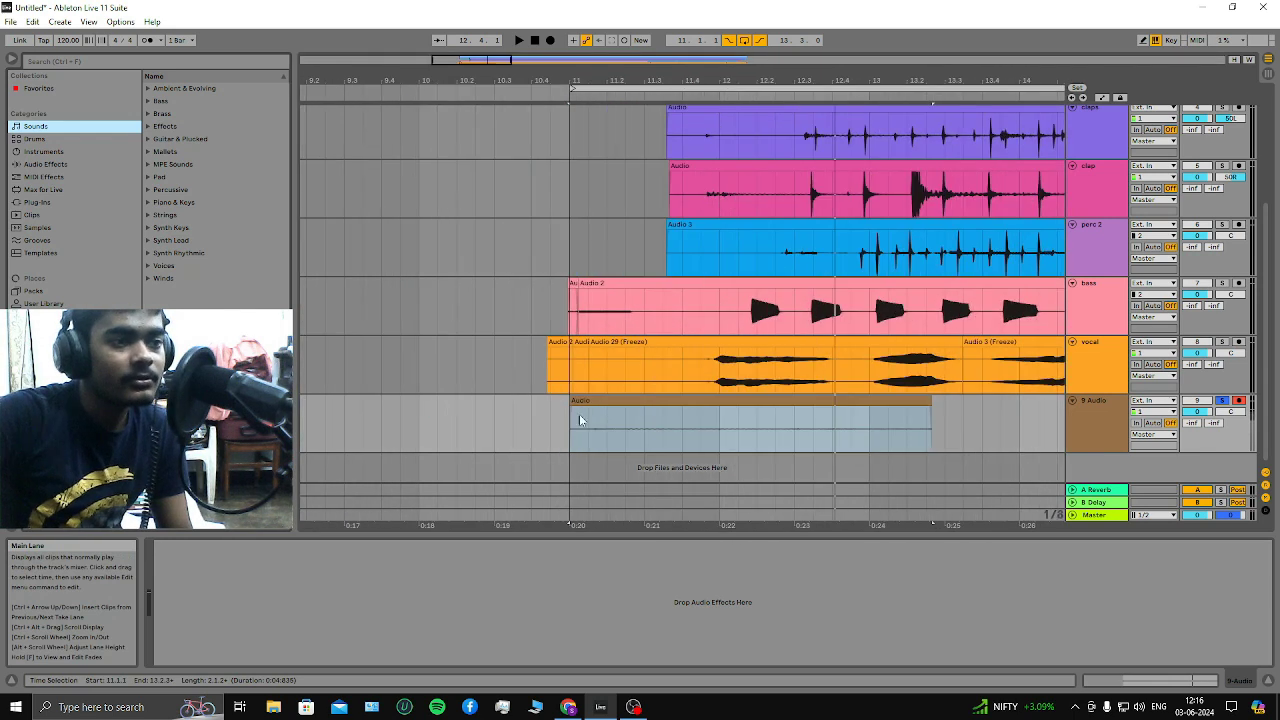
left_click(680, 438)
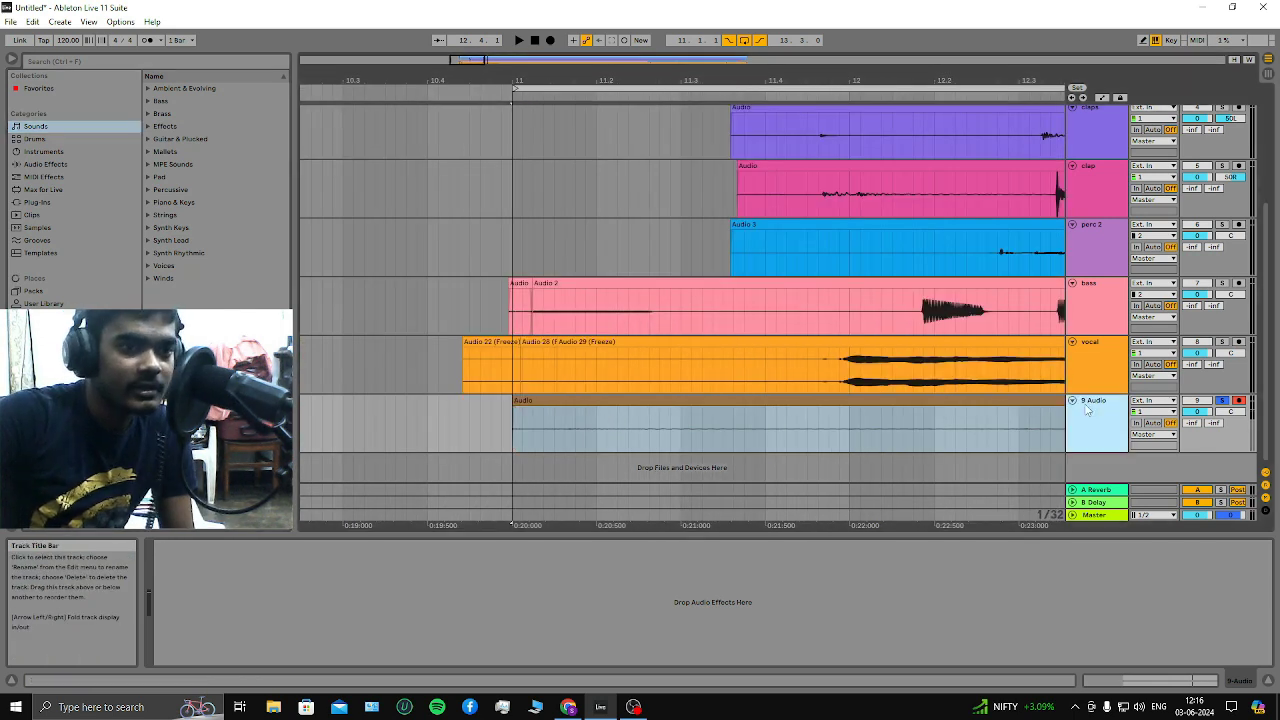
key("space")
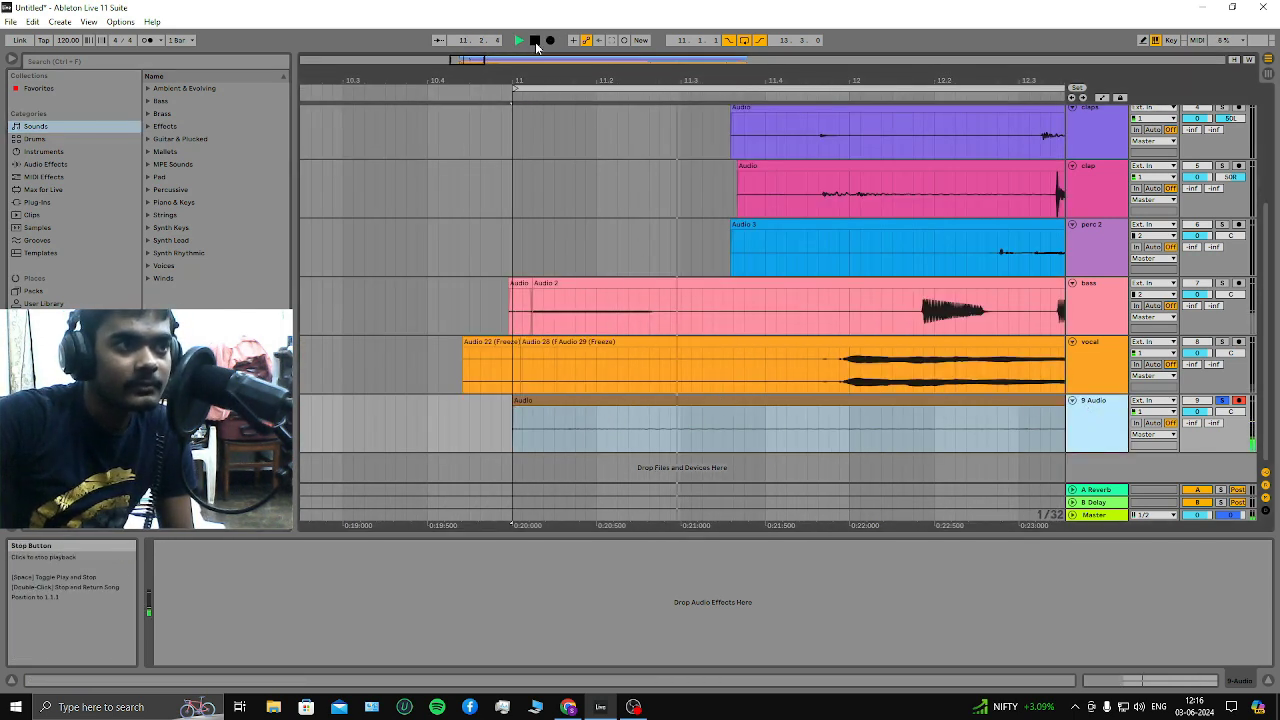
key("space")
left_click(704, 422)
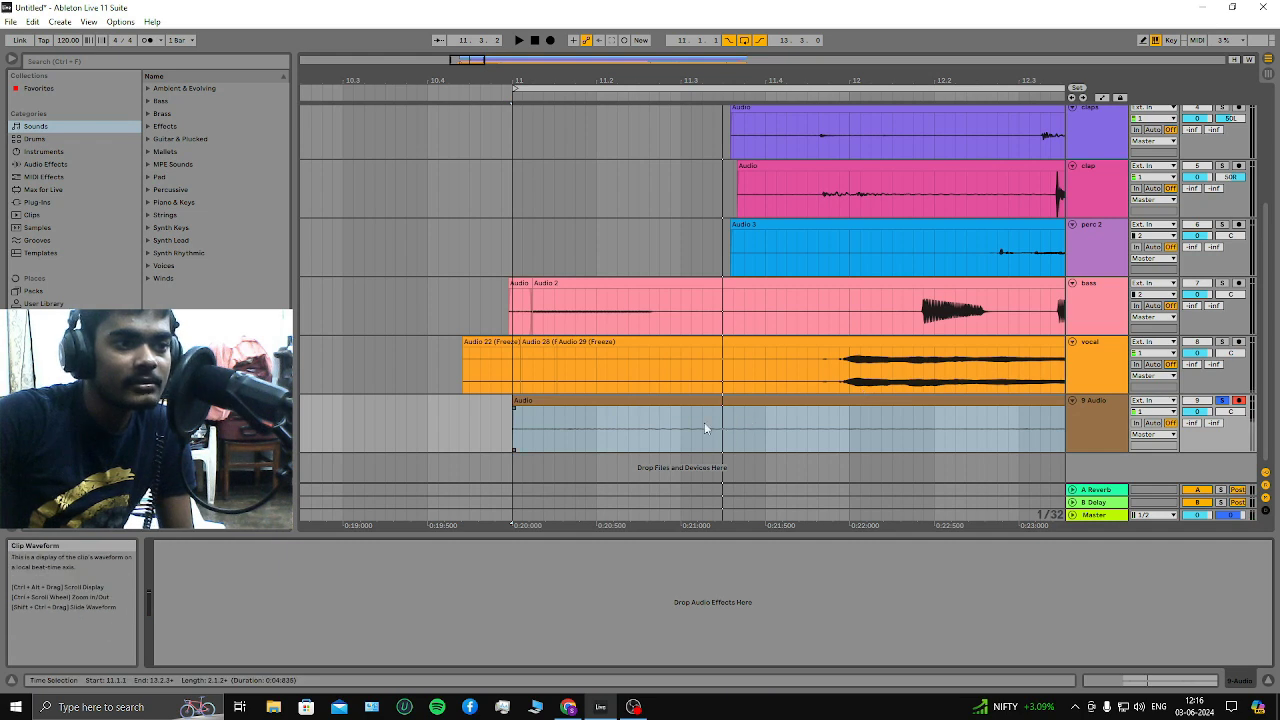
Find the Utility device among the audio effects and add it to the 9 Audio track
left_click(1090, 411)
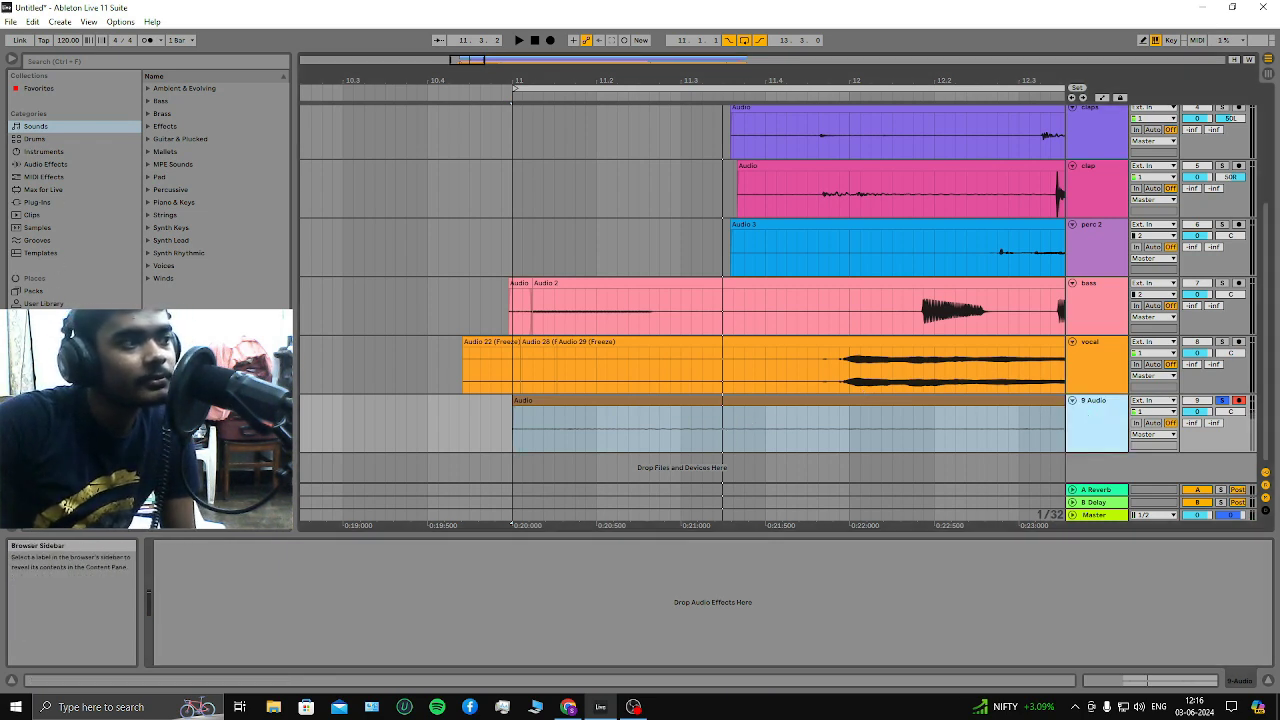
left_click(45, 164)
left_click(149, 177)
left_click(156, 253)
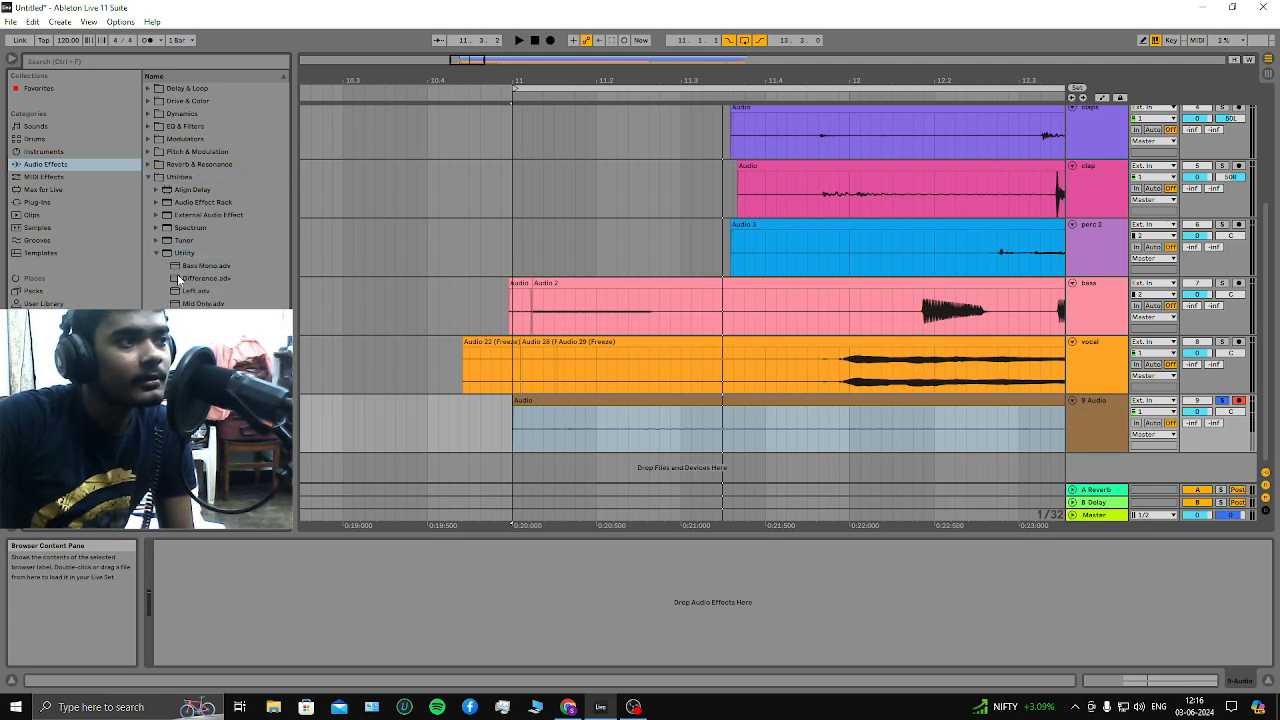
left_click(156, 253)
left_click(60, 202)
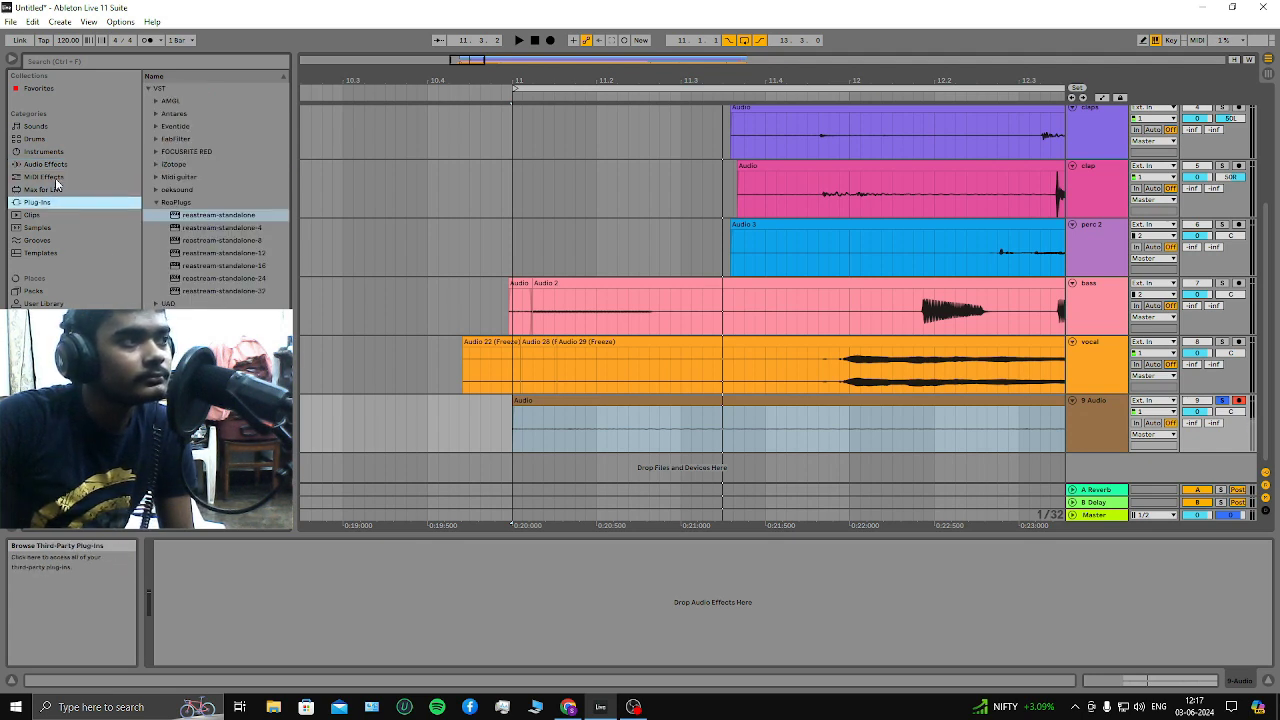
left_click(50, 166)
left_click(44, 152)
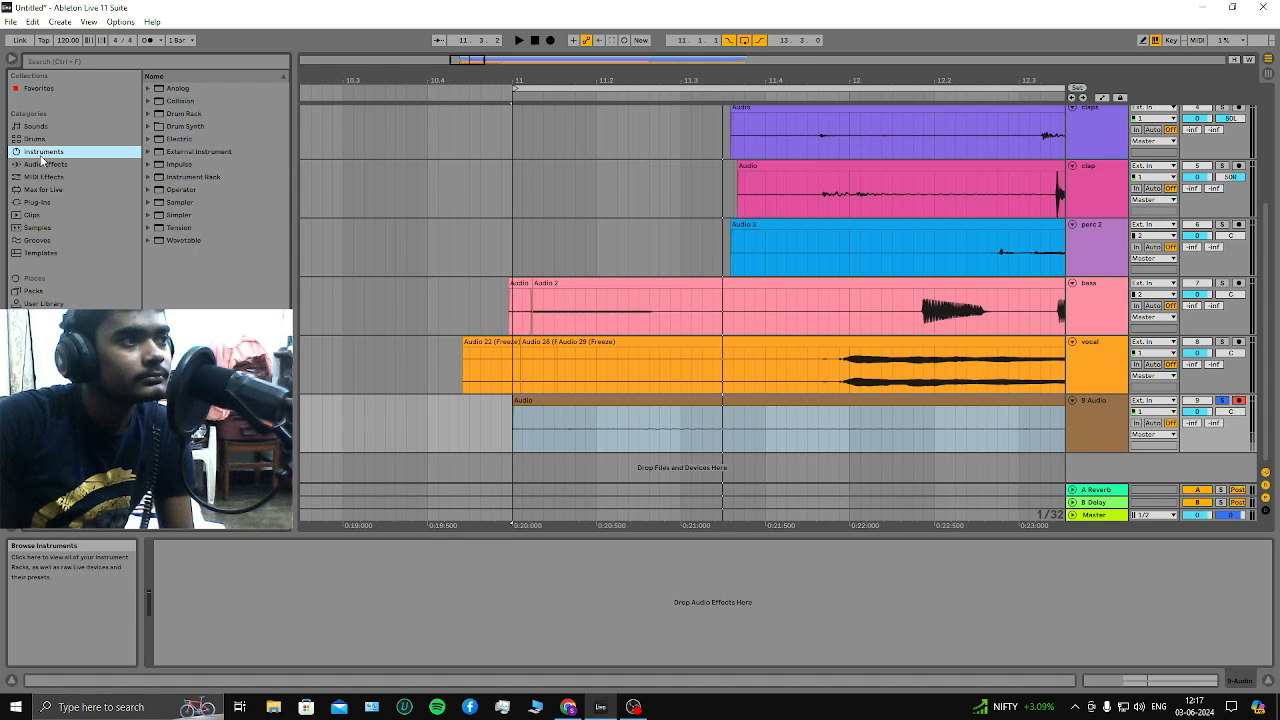
left_click(45, 164)
left_click_drag(180, 253, 350, 620)
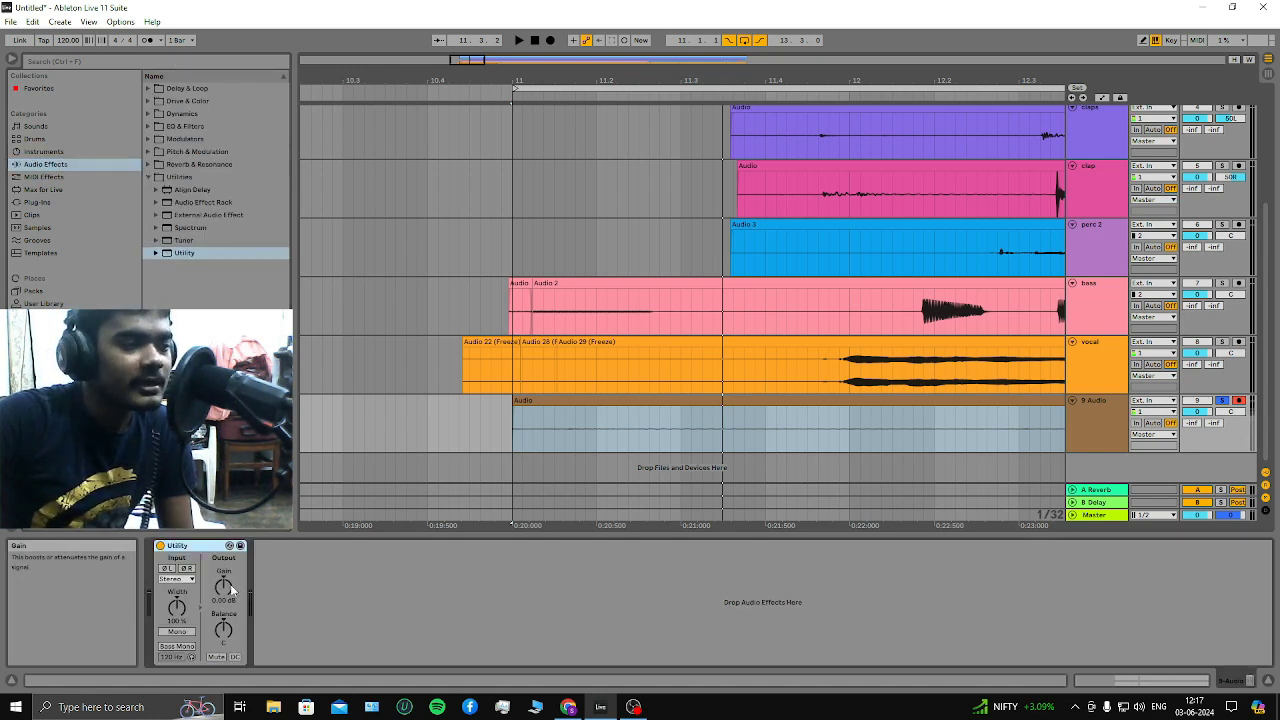
Raise the Utility gain to 26.1 dB and play the recorded clip from bar 11
left_click_drag(227, 594, 227, 500)
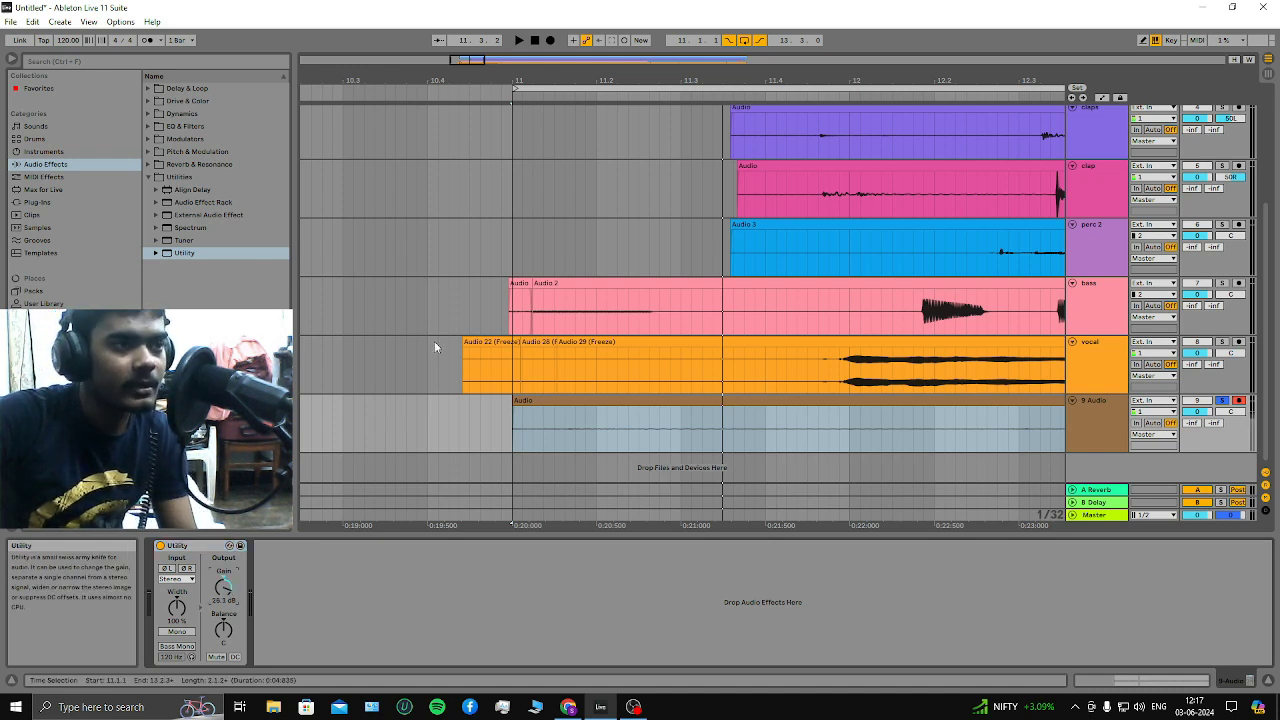
left_click(517, 94)
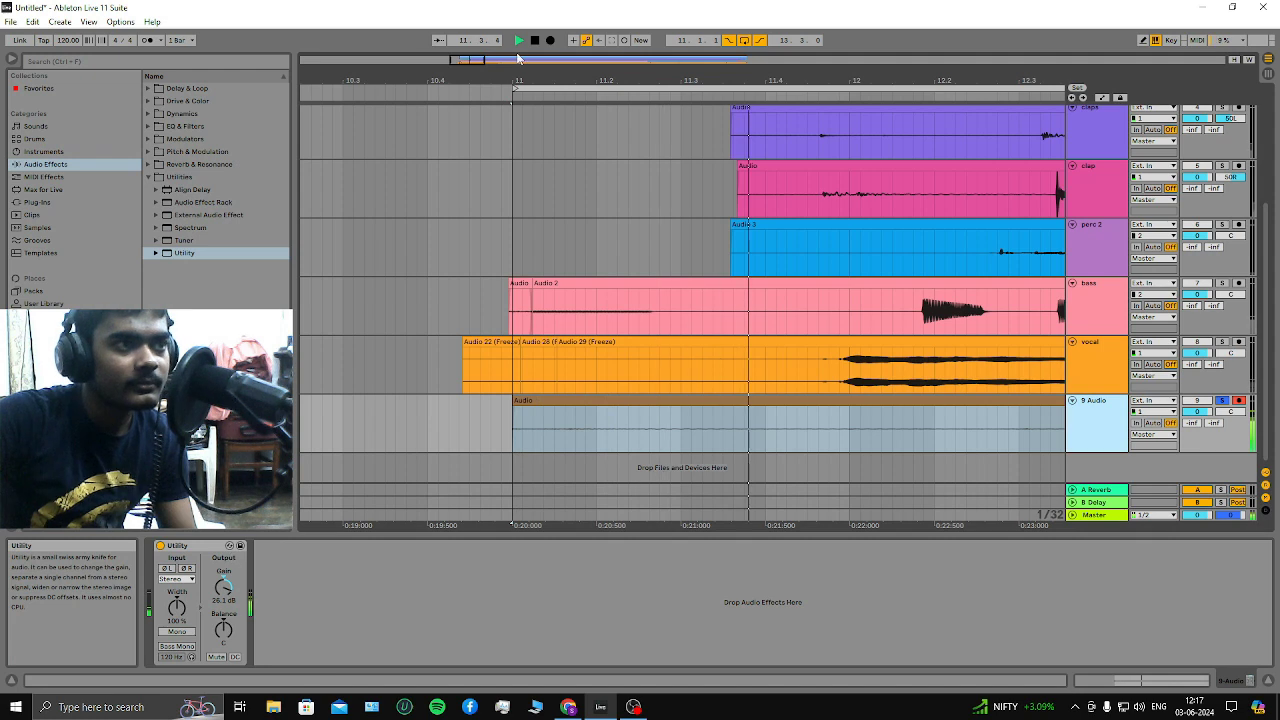
left_click(535, 41)
Play the recorded clip while checking the 9 Audio level meter in Session View, and return to Arrangement View
key("Tab")
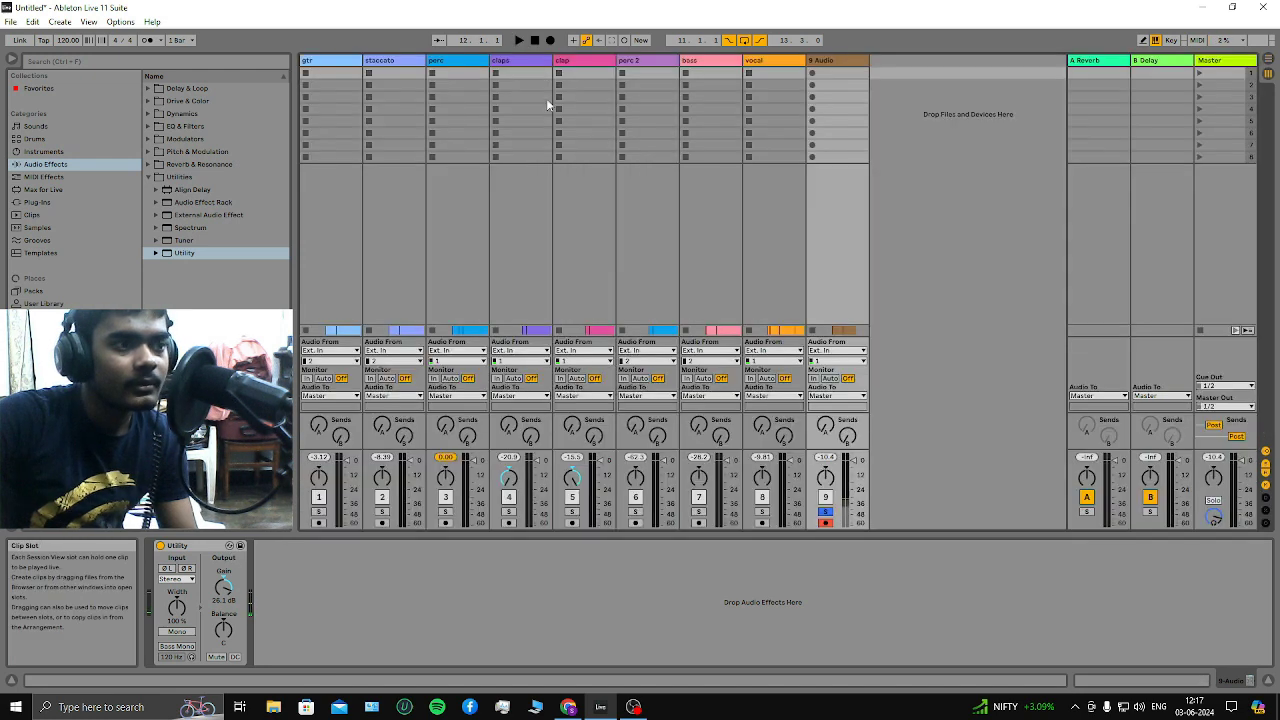
key("Tab")
left_click(525, 96)
key("Tab")
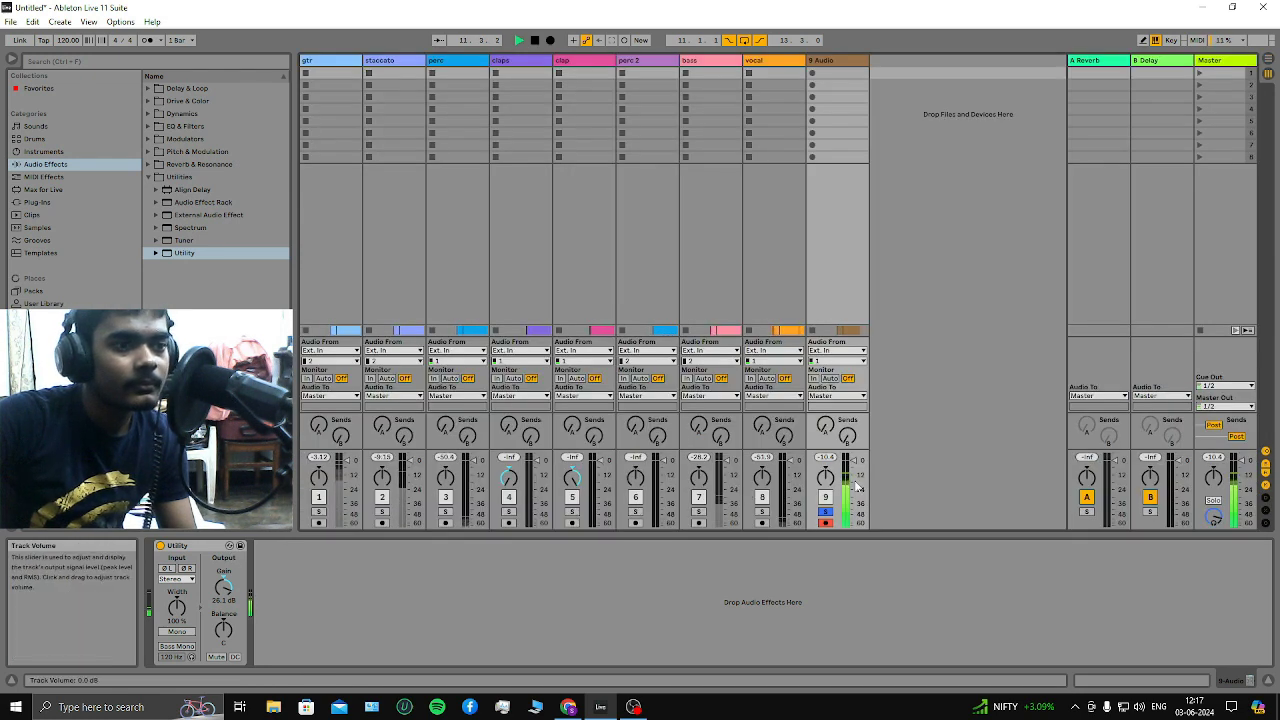
left_click(535, 40)
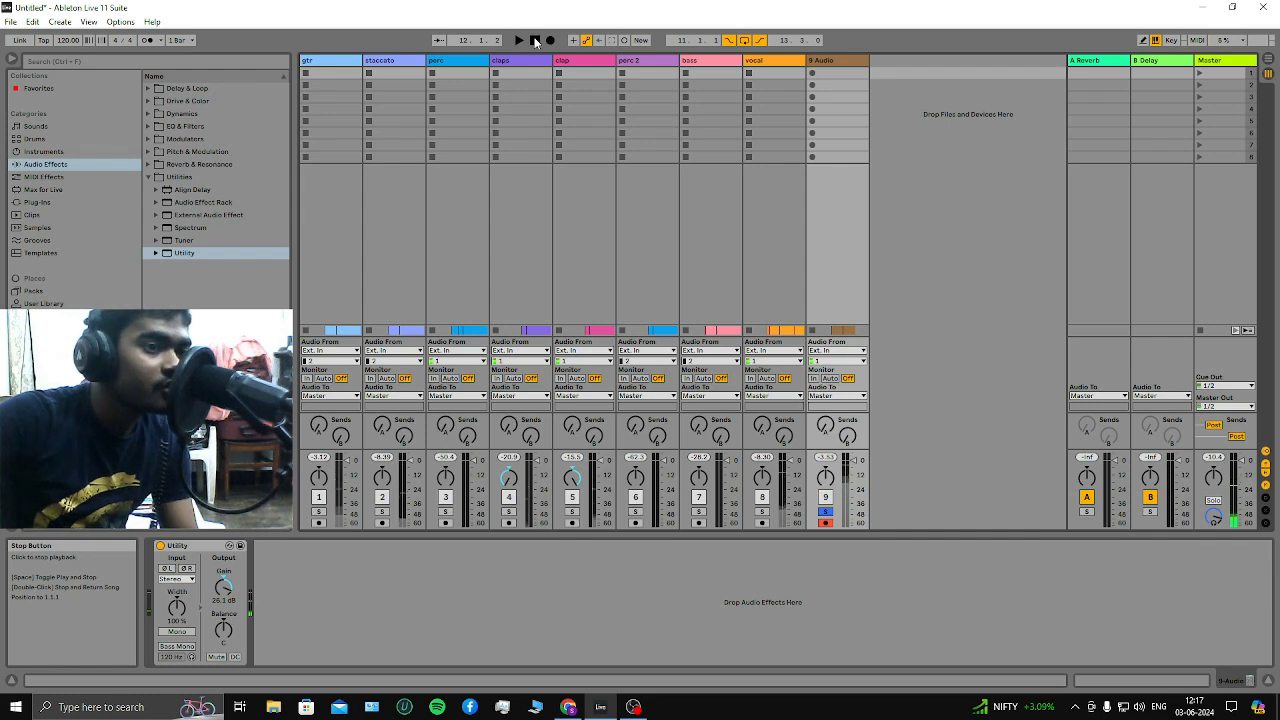
key("Tab")
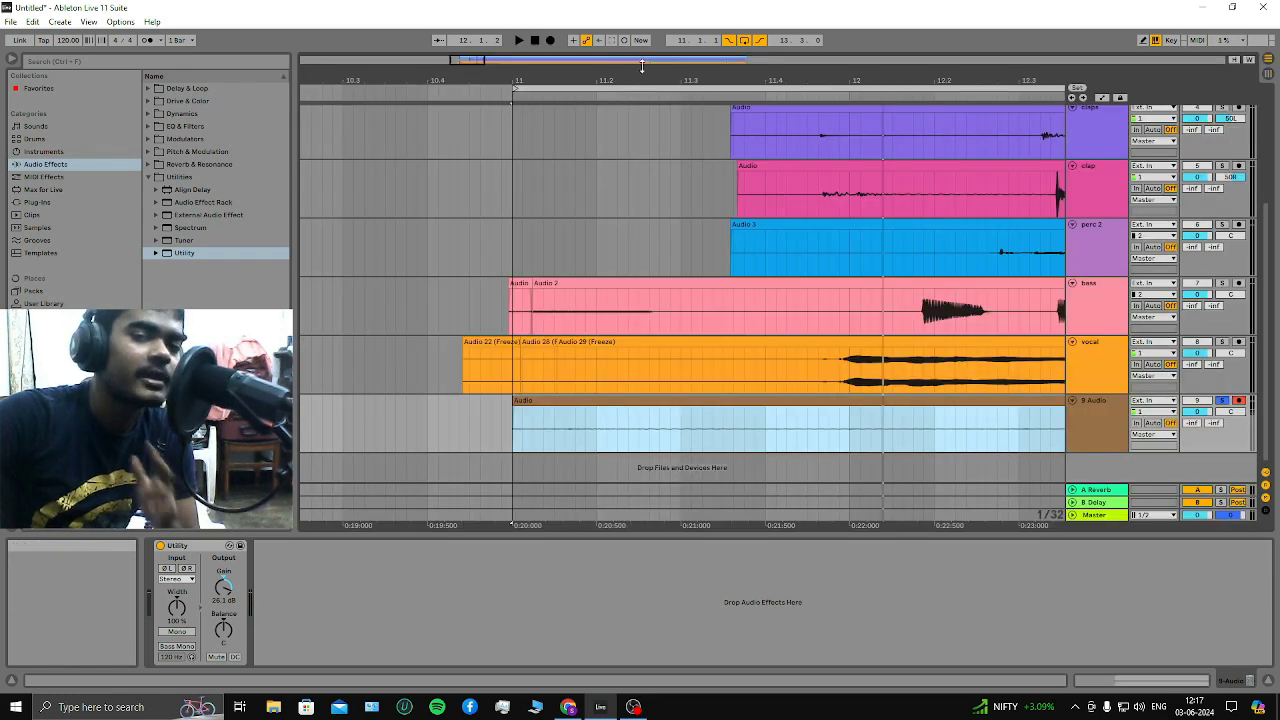
Switch off Utility and record a new take on the 9 Audio track from bar 11 to about 13.3
left_click(538, 40)
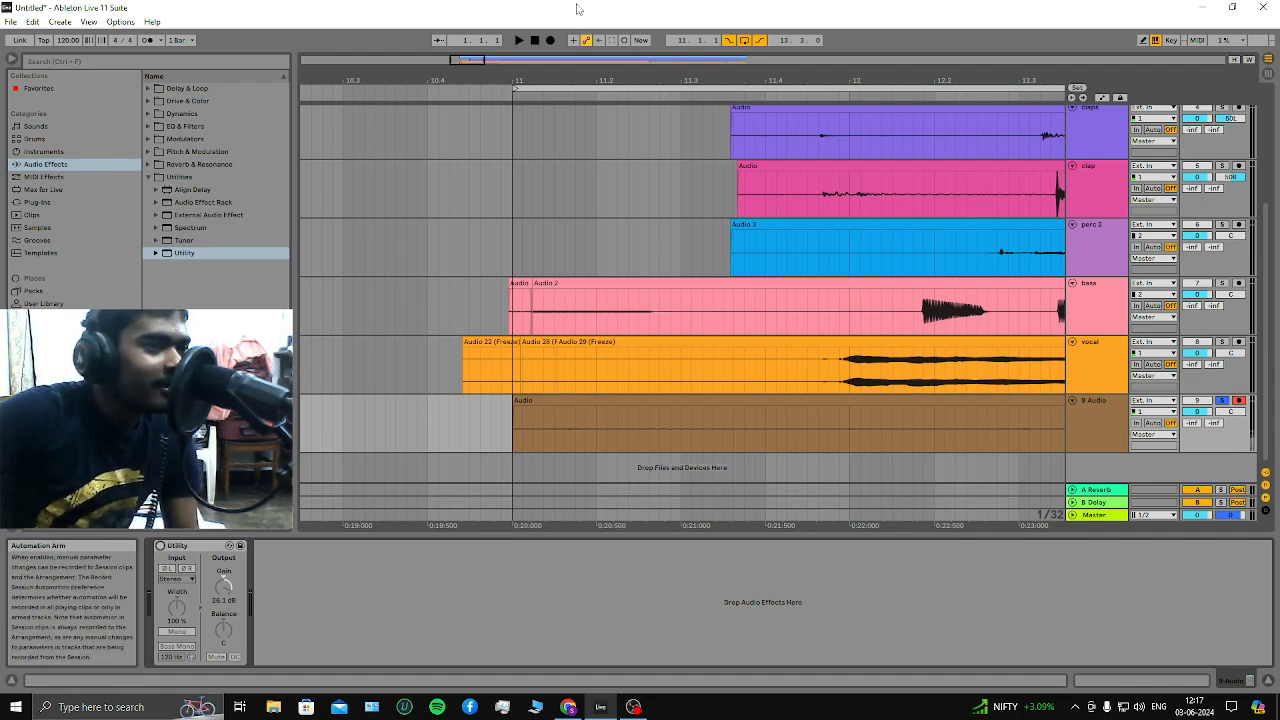
left_click(491, 91)
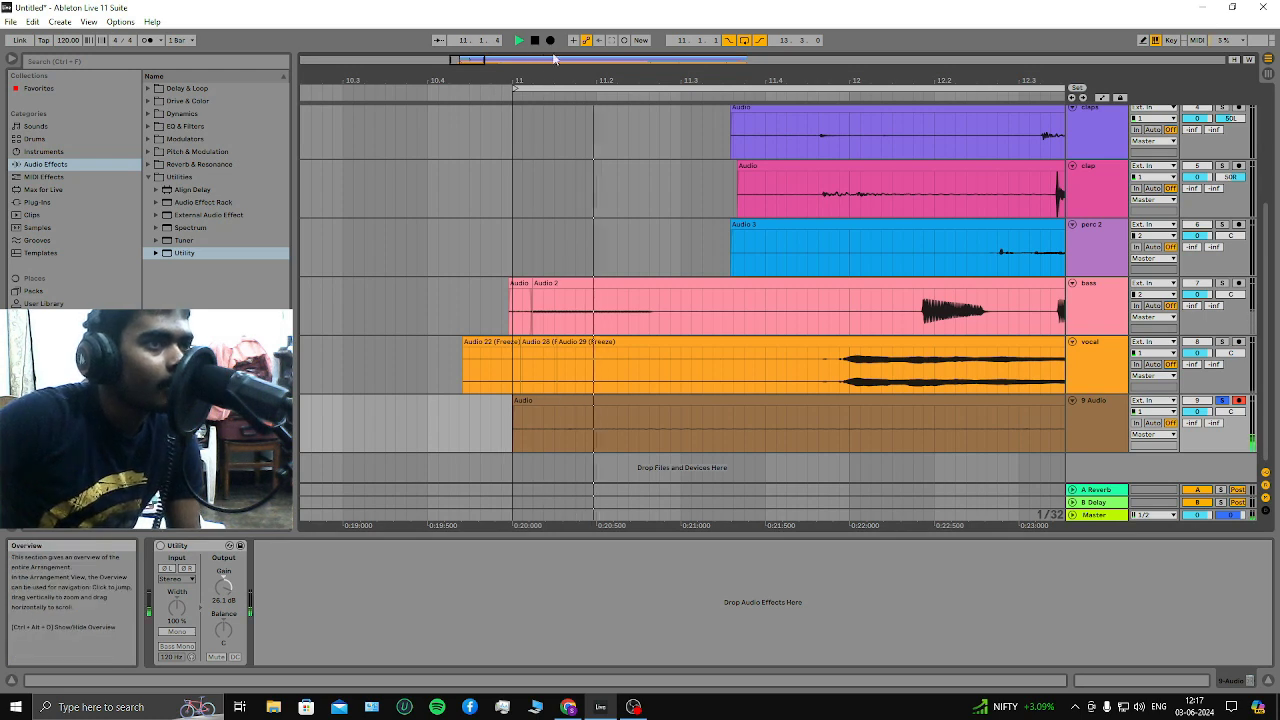
left_click(550, 40)
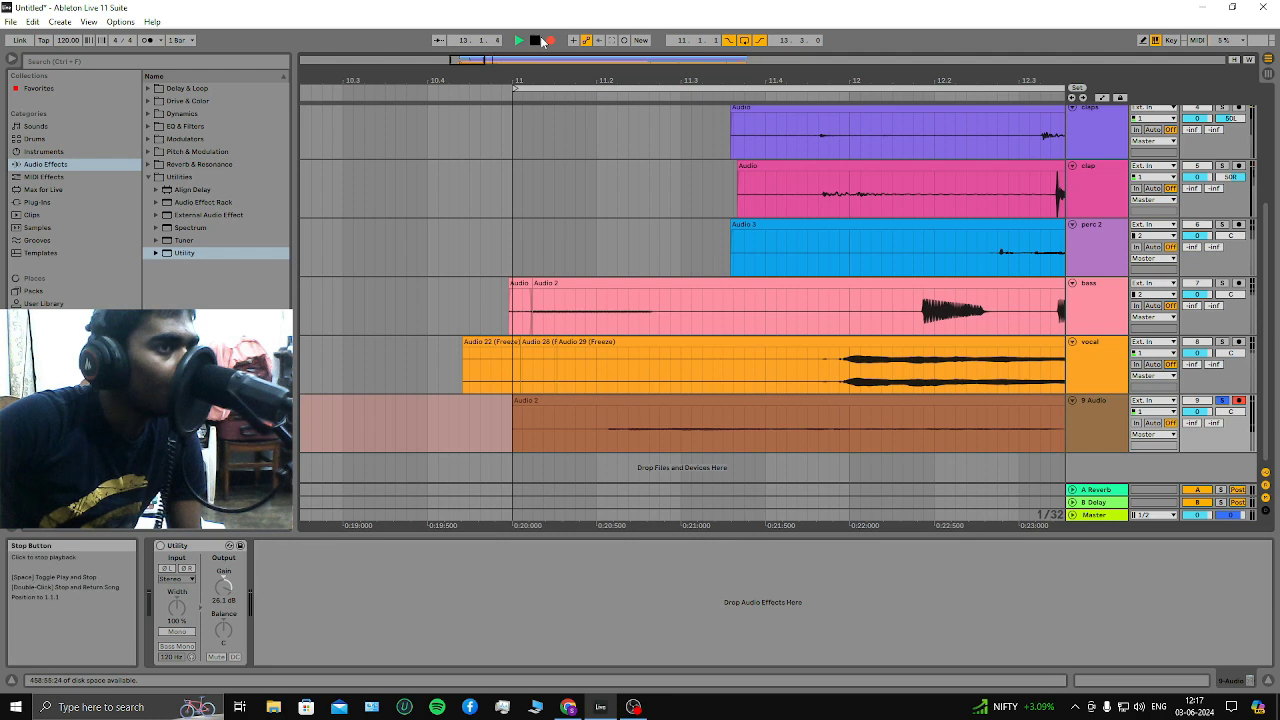
left_click(535, 40)
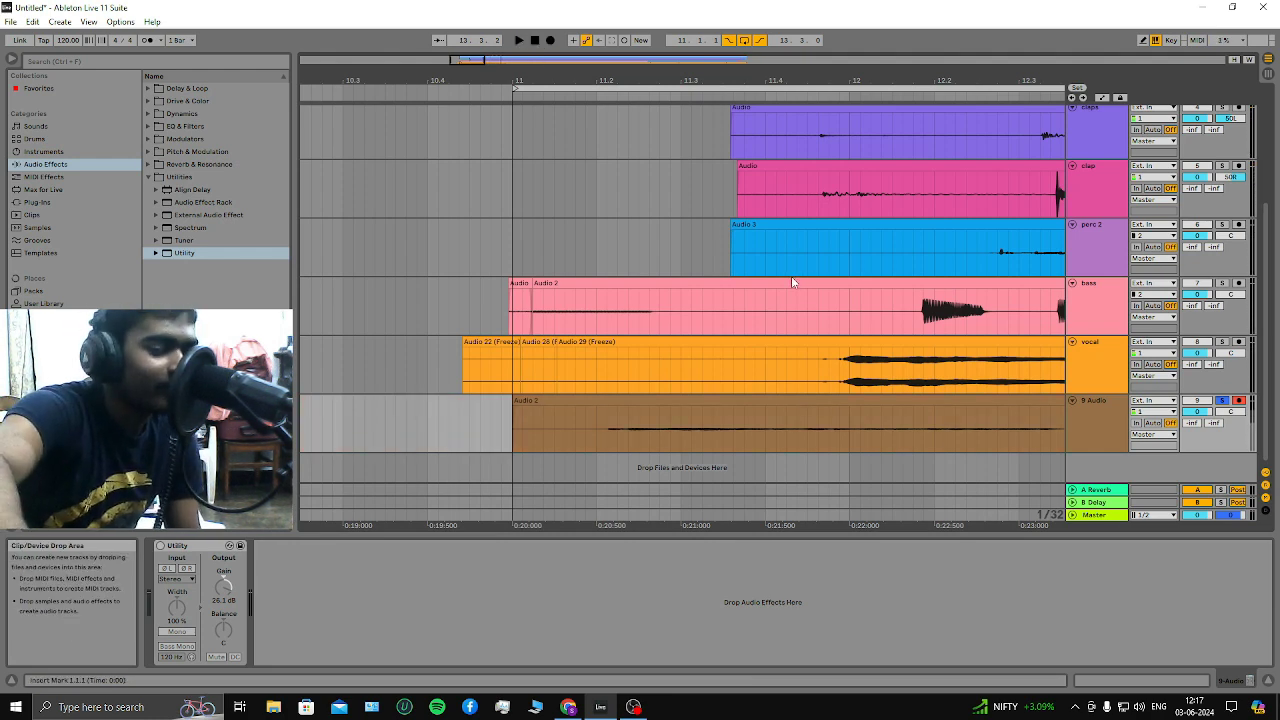
Turn Utility back on for the 9 Audio track and raise its gain above 25 dB while playing the new take
scroll(793, 283, "down", 3, "ctrl")
scroll(814, 326, "down", 3, "ctrl")
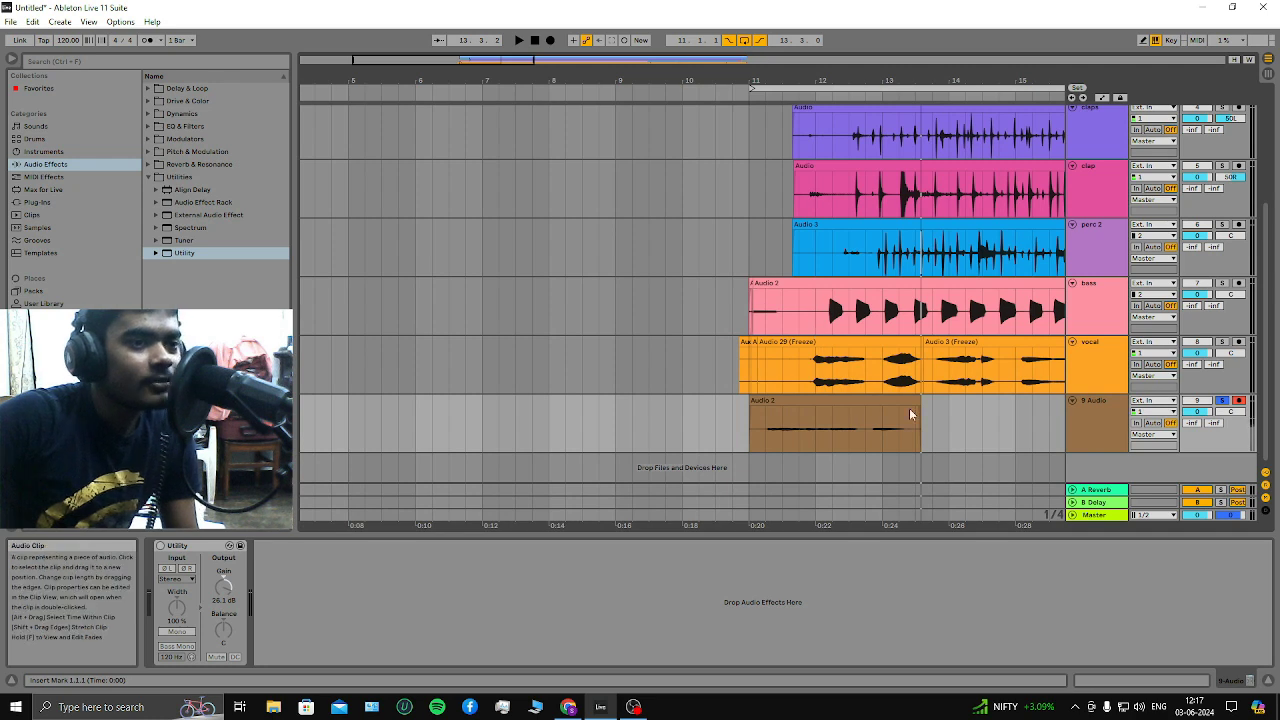
scroll(924, 412, "up", 8, "ctrl")
scroll(620, 418, "down", 5, "ctrl")
scroll(412, 420, "up", 4, "ctrl")
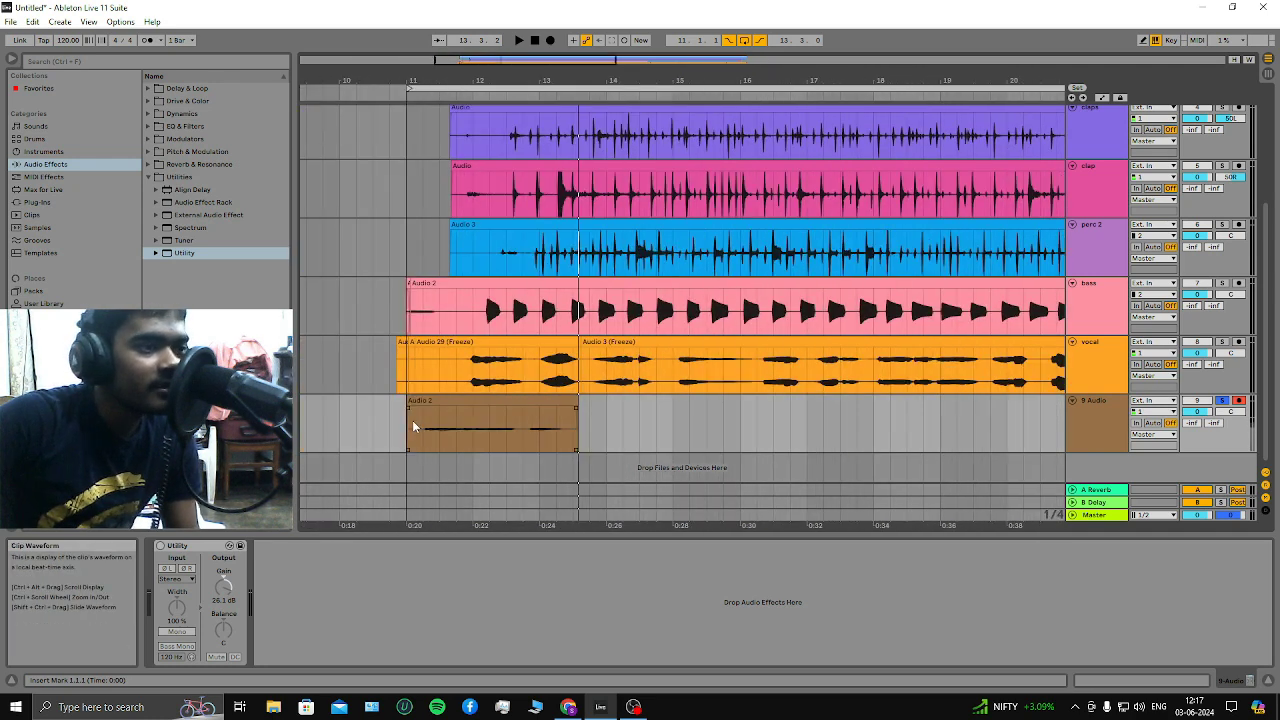
left_click(1097, 420)
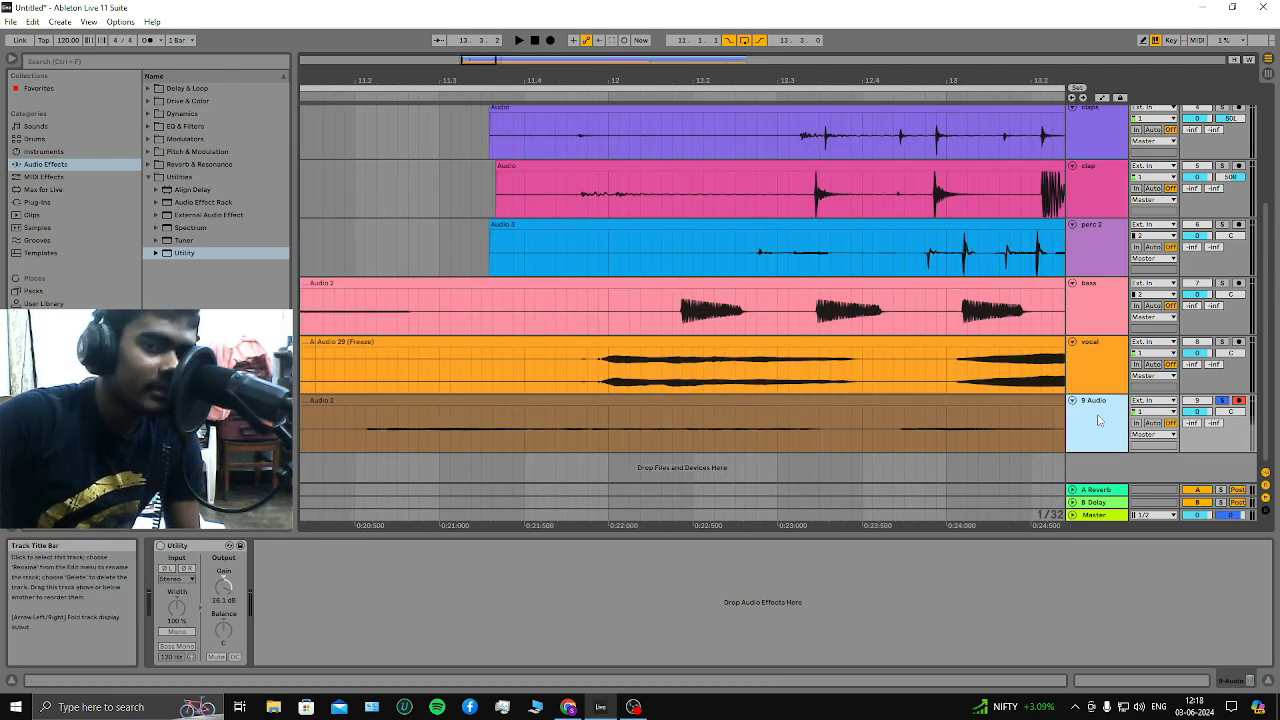
left_click(161, 549)
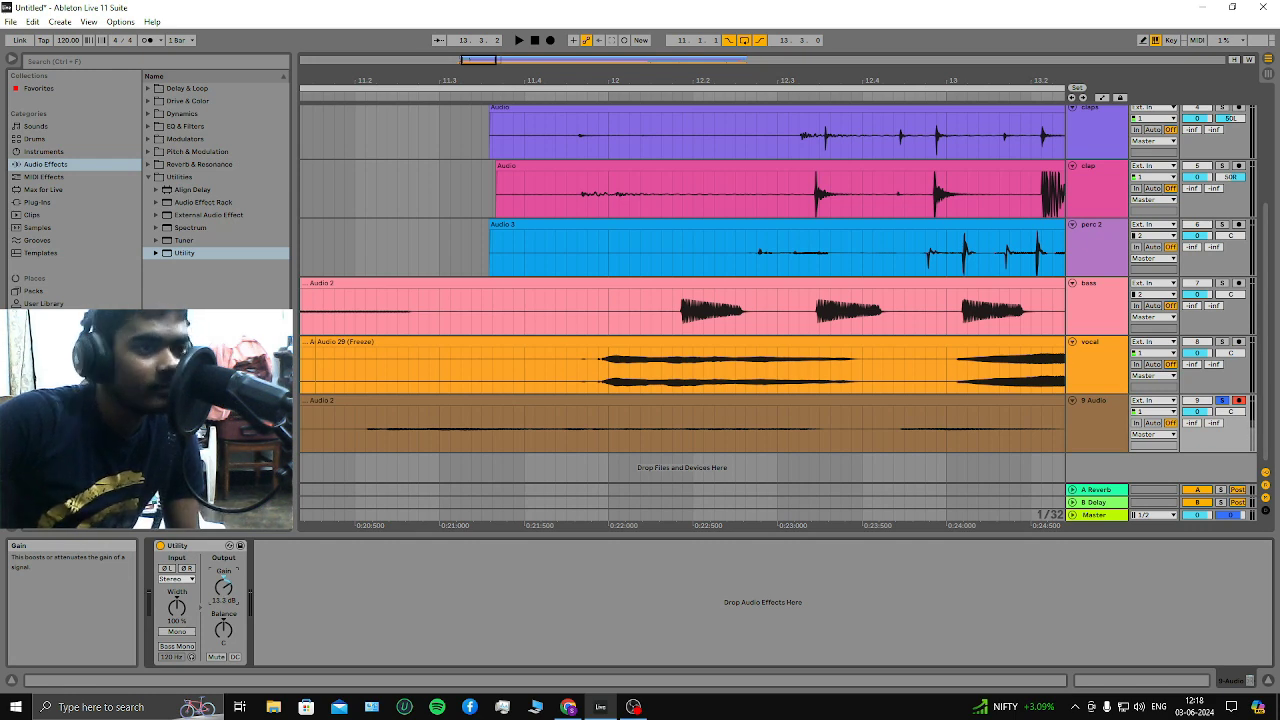
scroll(506, 389, "down", 5)
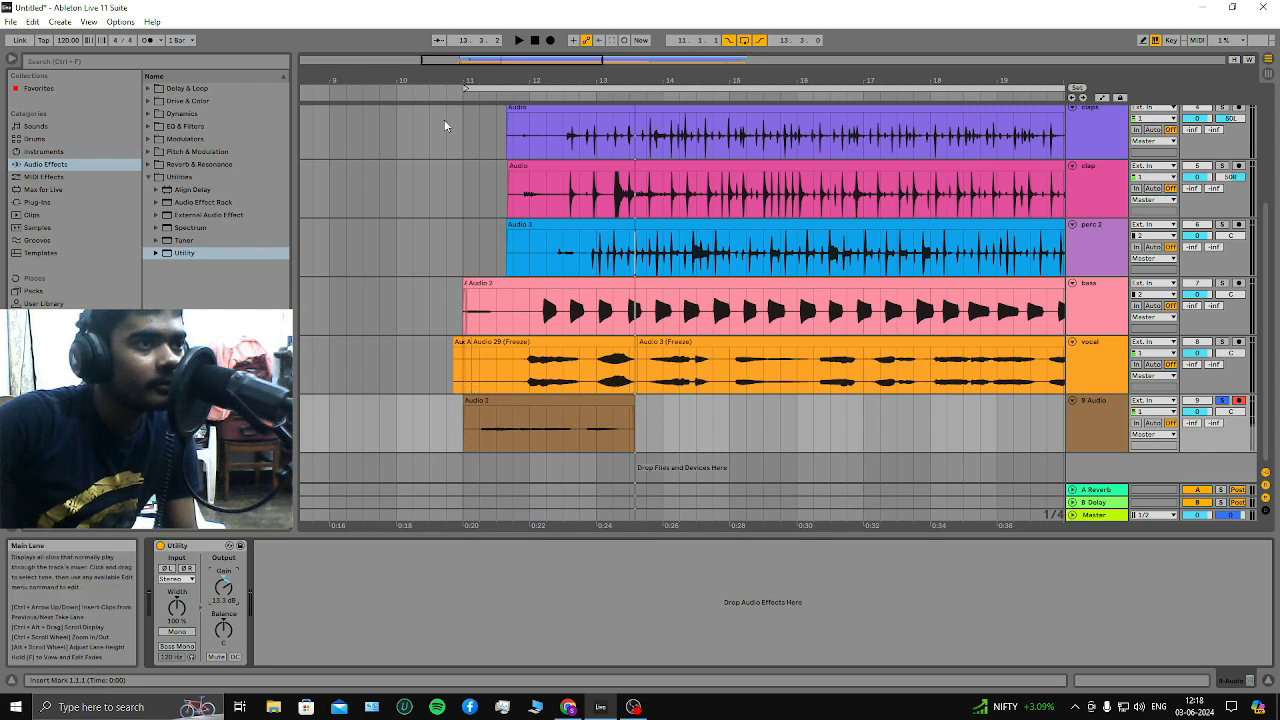
key("space")
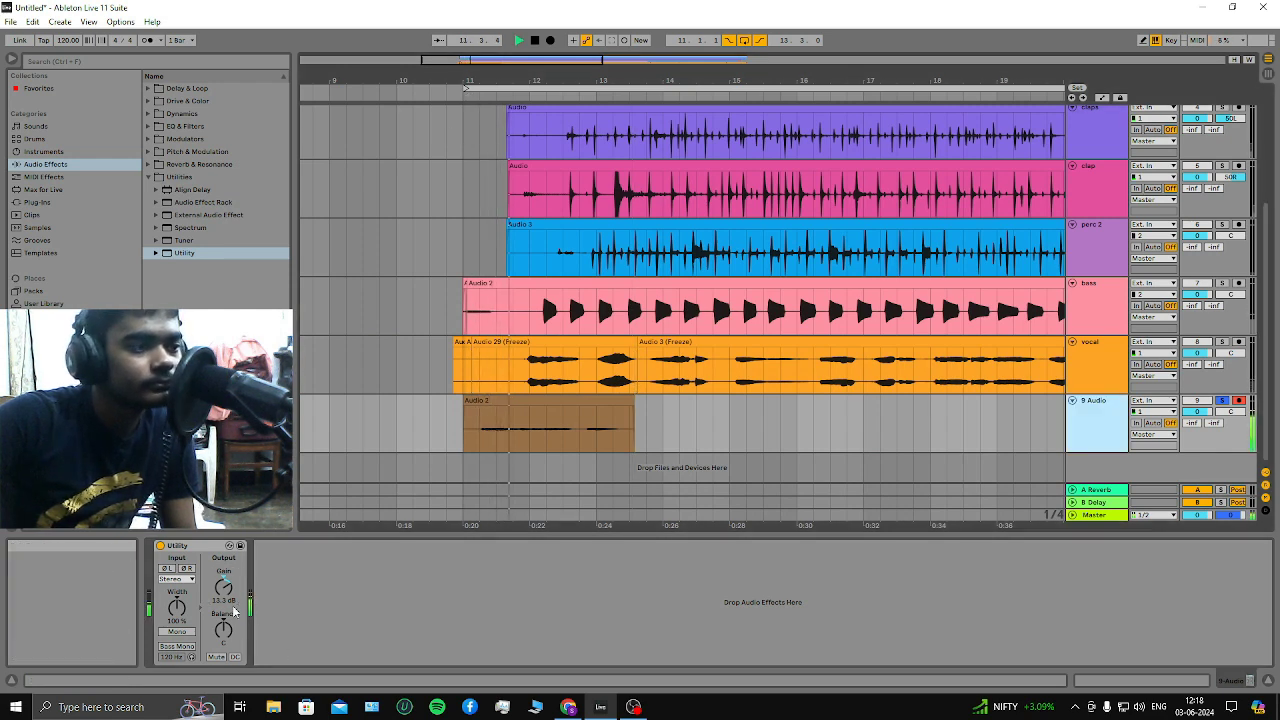
left_click_drag(223, 588, 223, 557)
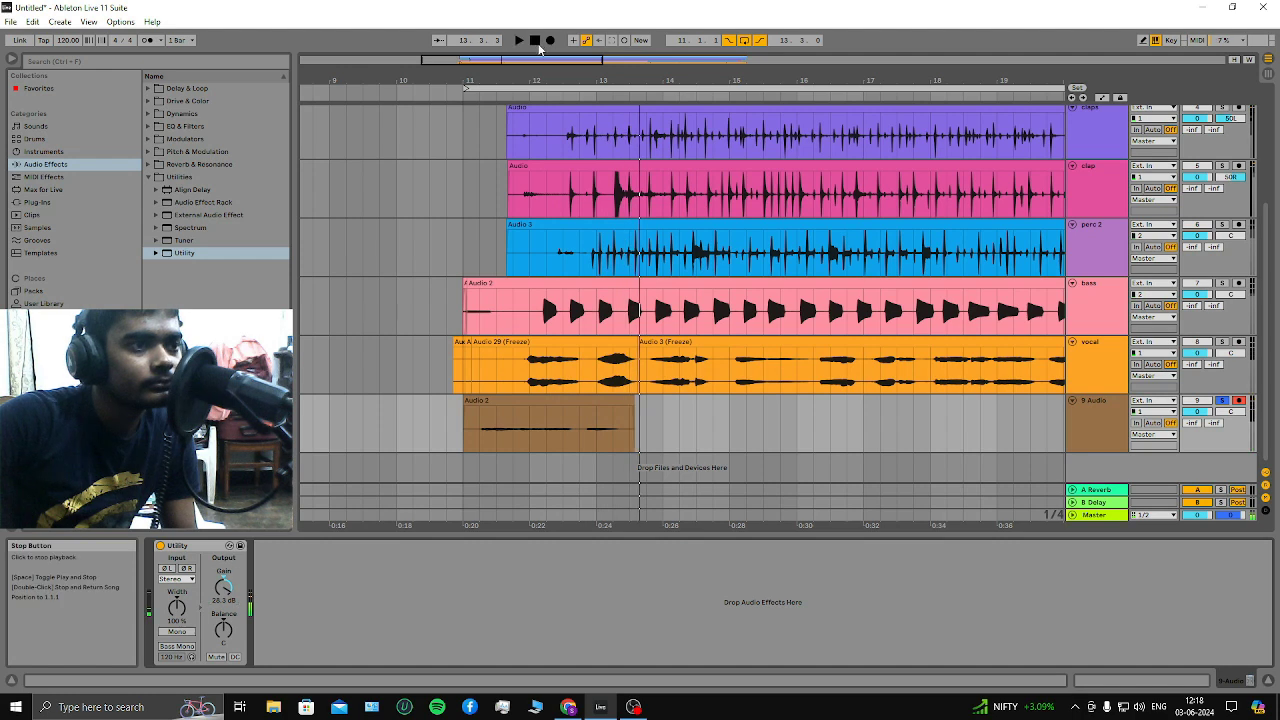
Zoom in on the start of the new take and play it from bar 11 to check the boosted level
scroll(472, 359, "up", 5)
scroll(472, 359, "down", 5)
scroll(431, 229, "up", 5)
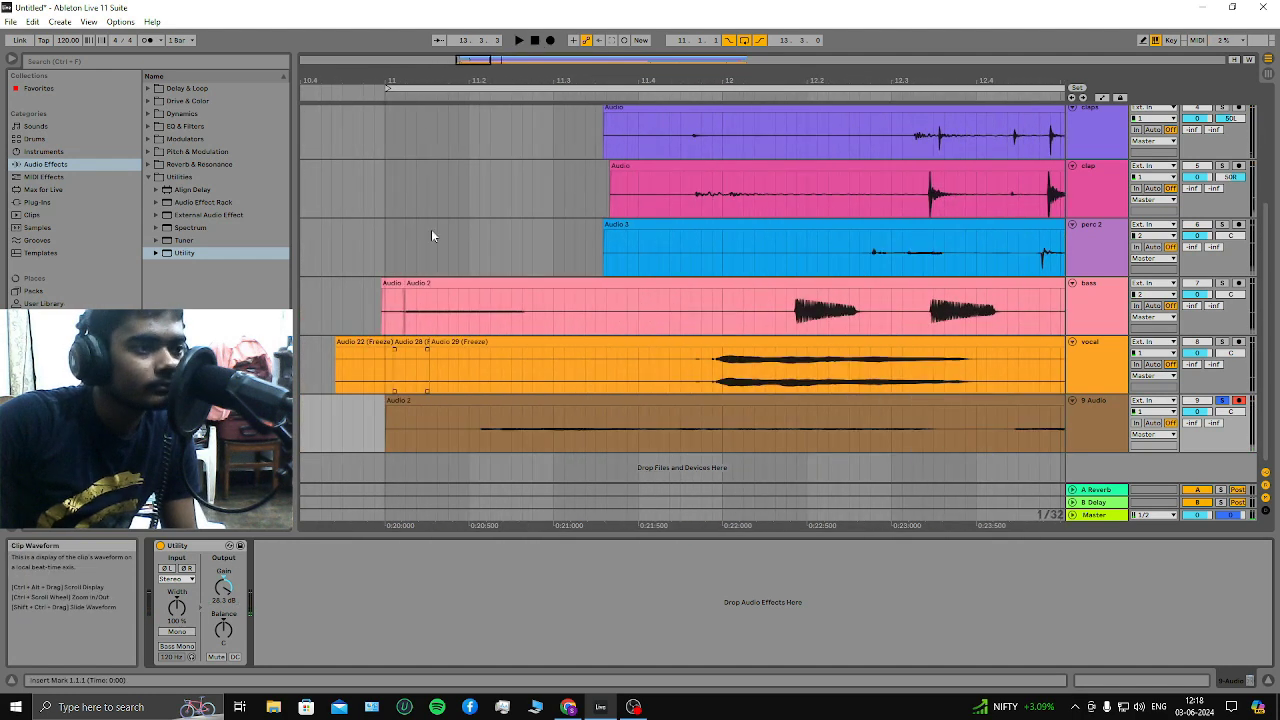
left_click(431, 97)
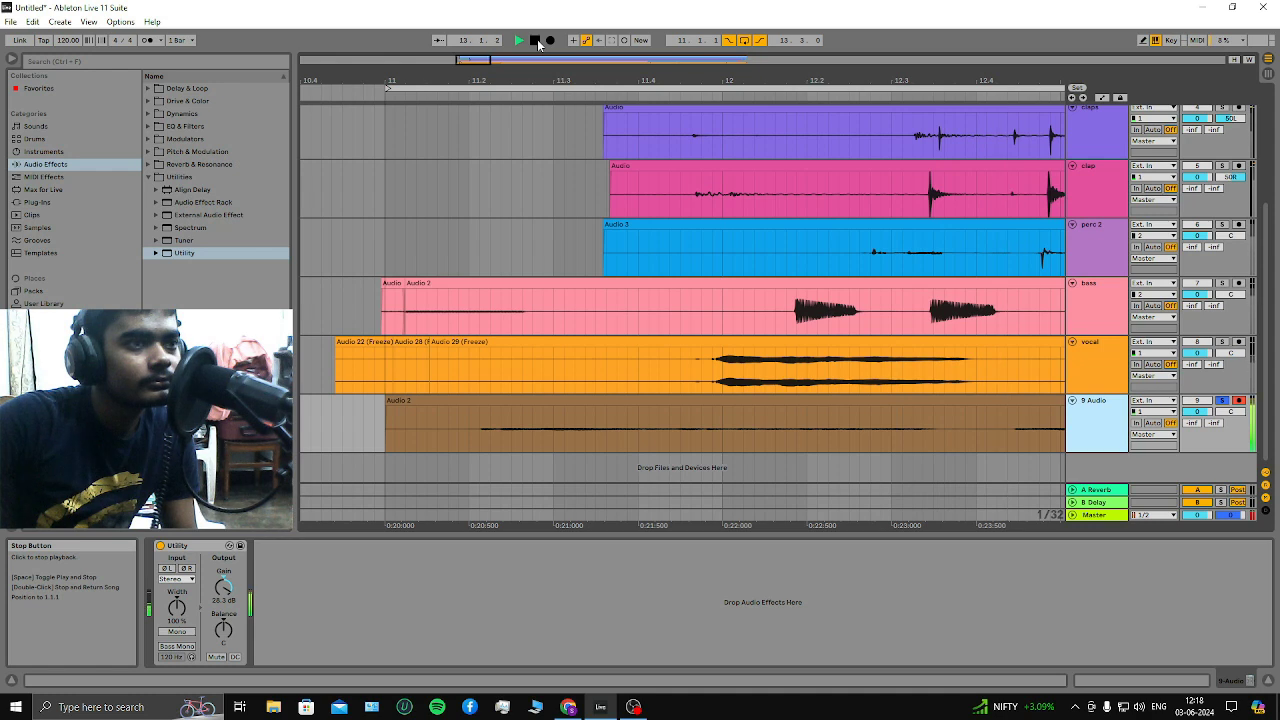
left_click(535, 41)
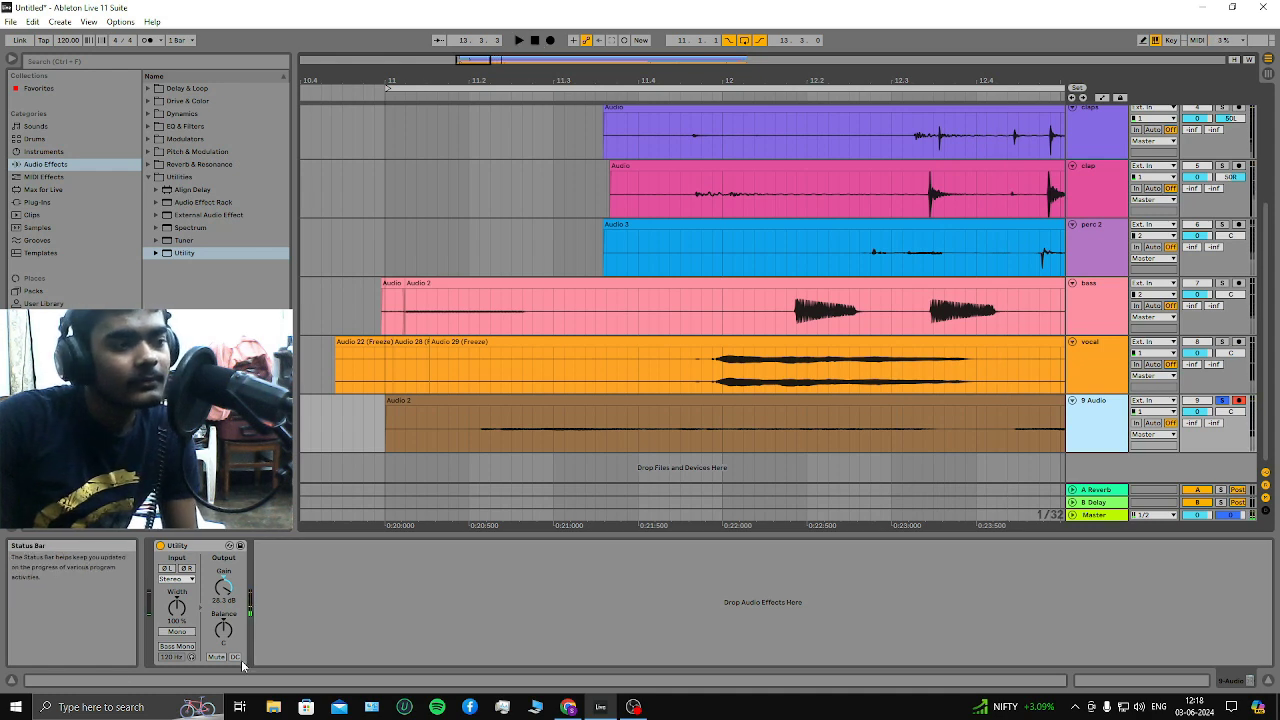
Search the plug-ins for "mv2" and add the Waves MV2 Stereo plug-in after Utility on the 9 Audio track
left_click(40, 203)
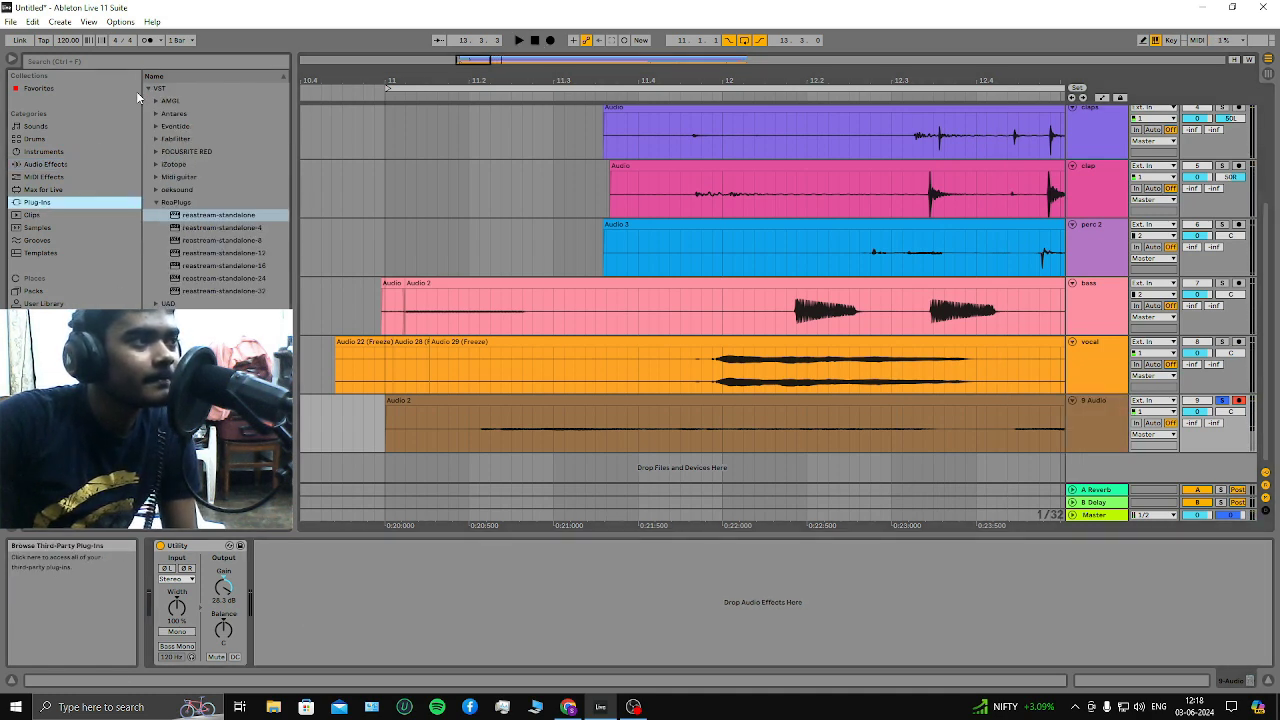
left_click(165, 61)
type("mv2")
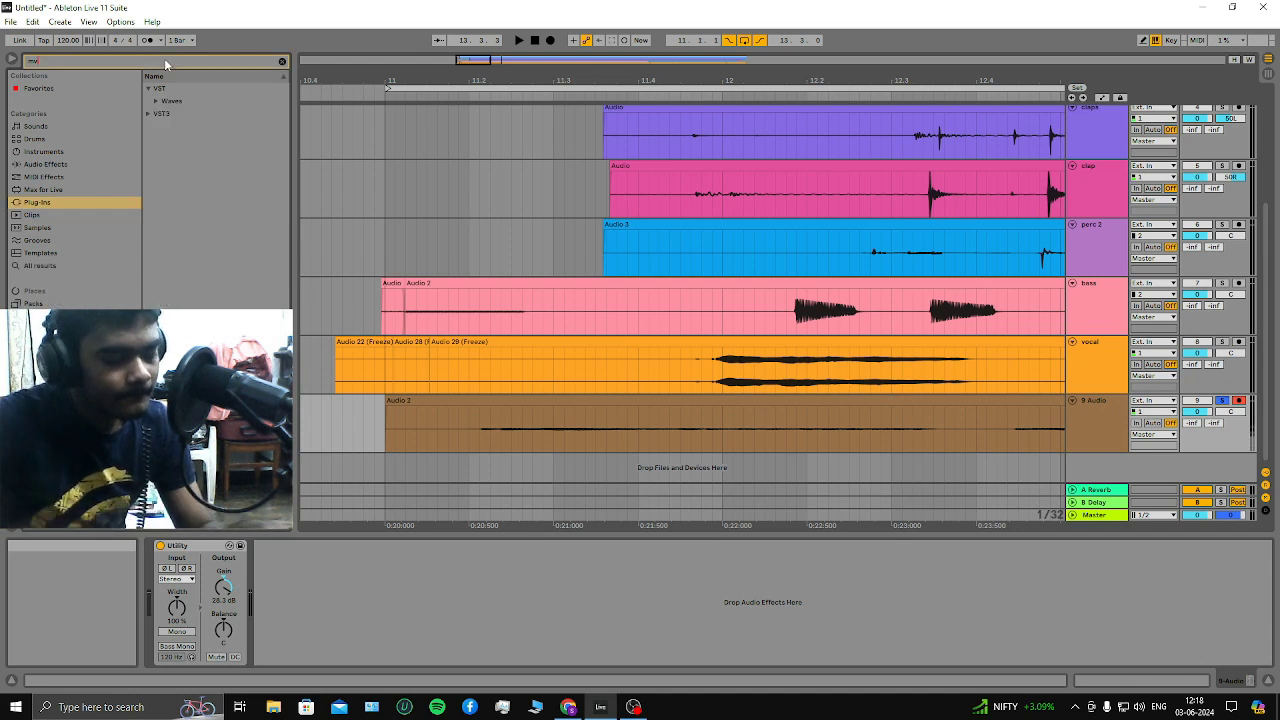
left_click(155, 101)
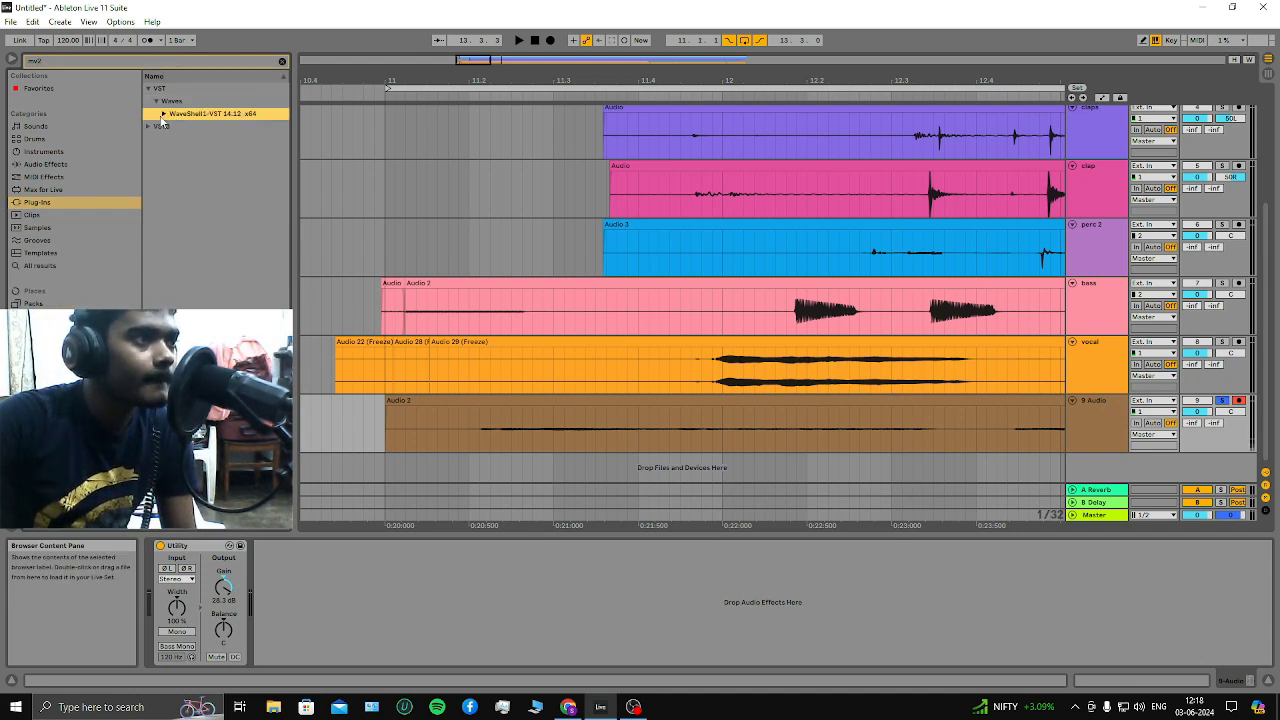
left_click(163, 113)
left_click(185, 139)
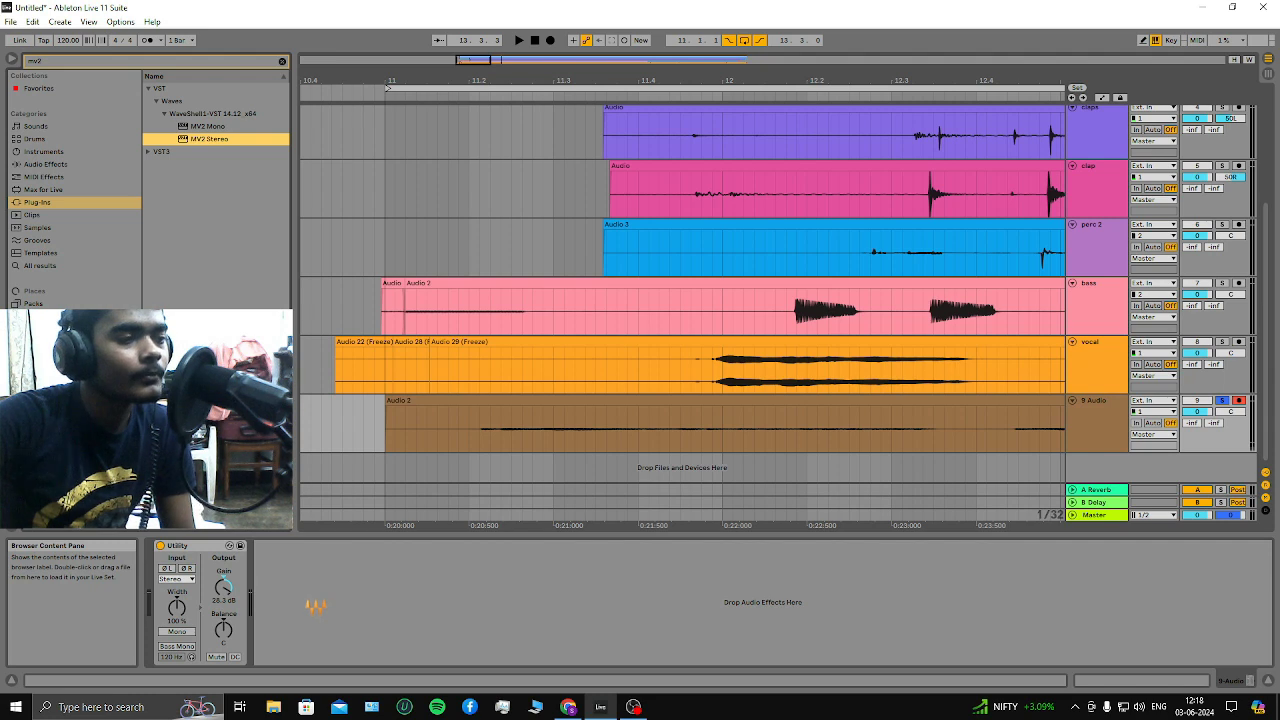
While playing from bar 11, set MV2's Low Level to about 12.6, High Level to about -12 and Output to about -6
left_click(390, 95)
left_click_drag(65, 261, 172, 186)
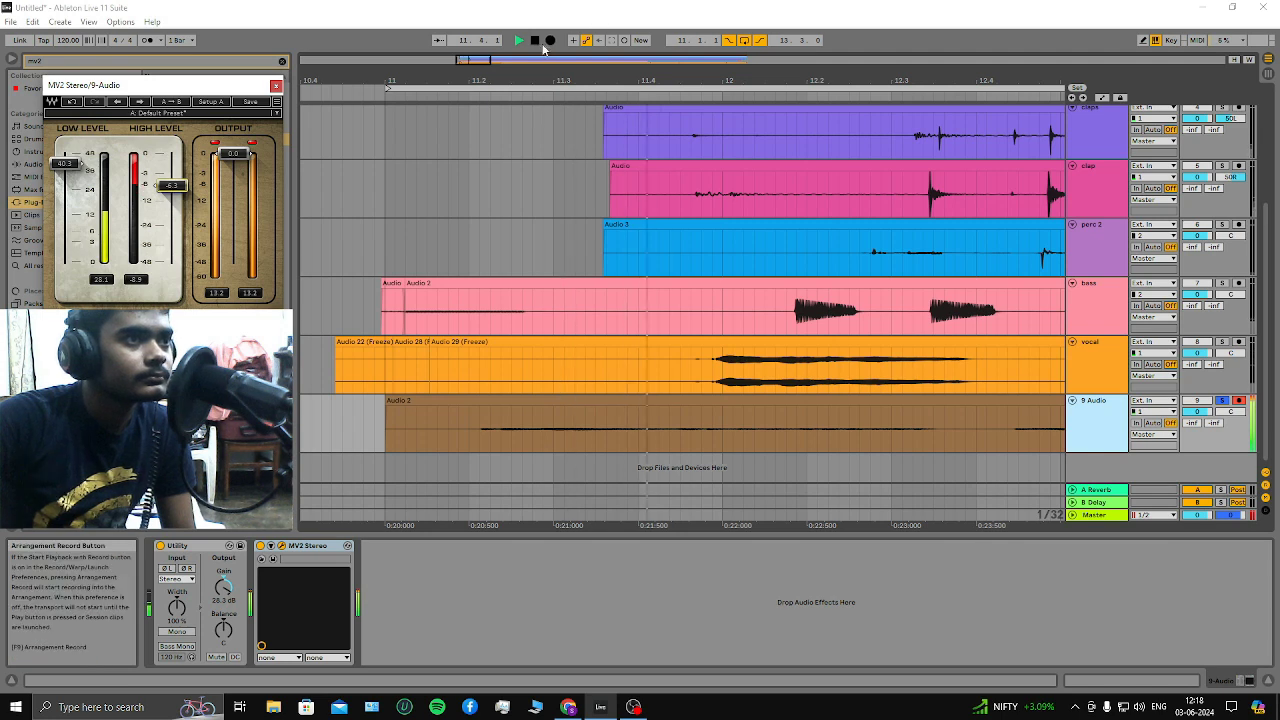
left_click_drag(233, 153, 233, 183)
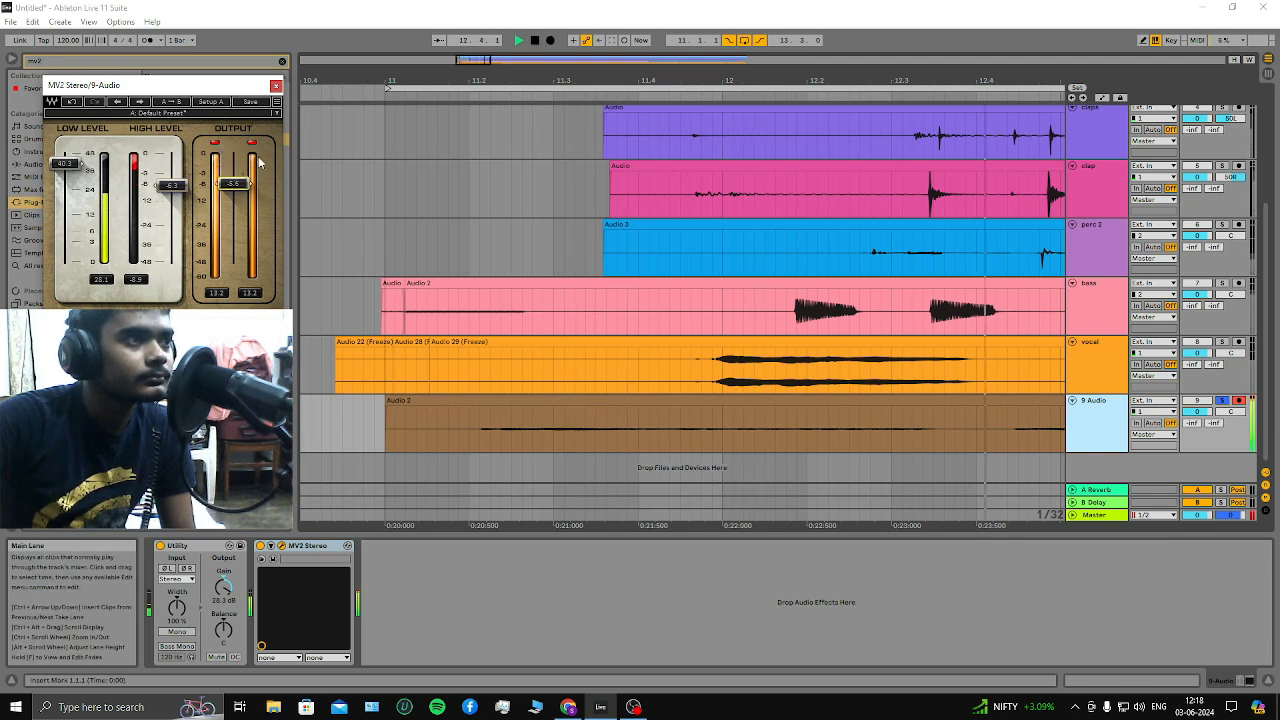
left_click_drag(66, 163, 66, 214)
left_click_drag(172, 185, 172, 202)
left_click(395, 97)
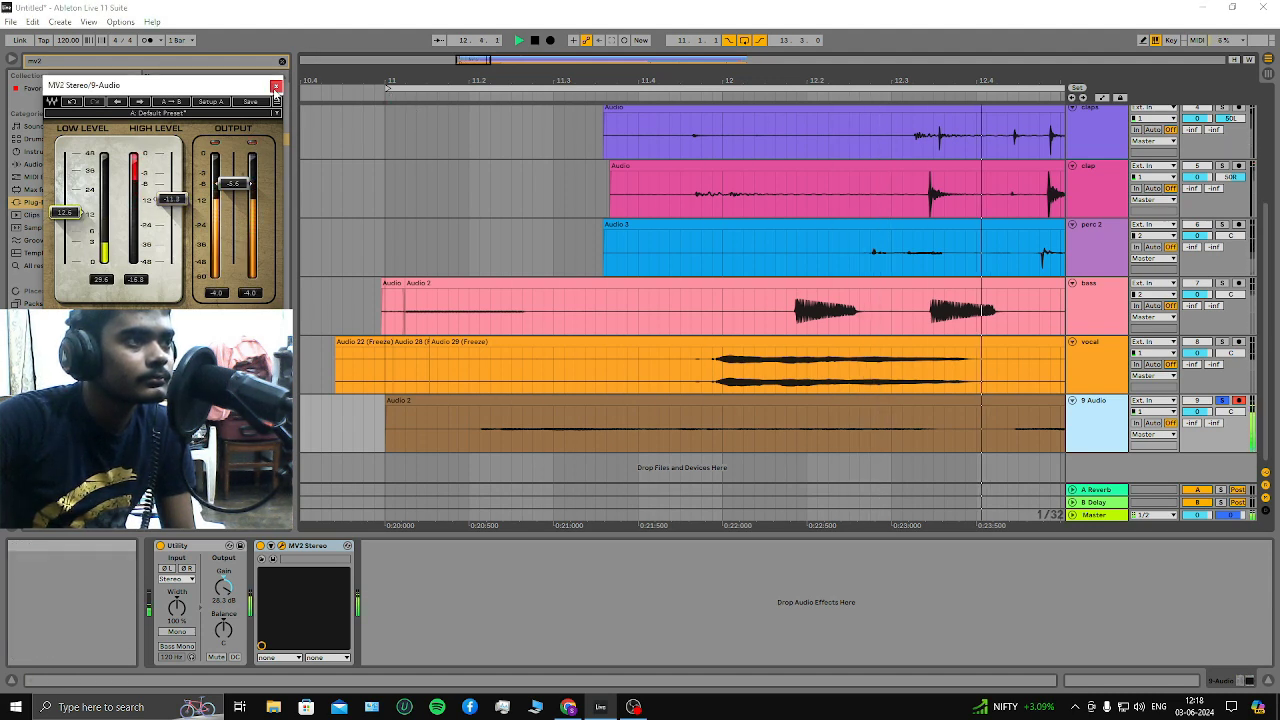
left_click(276, 88)
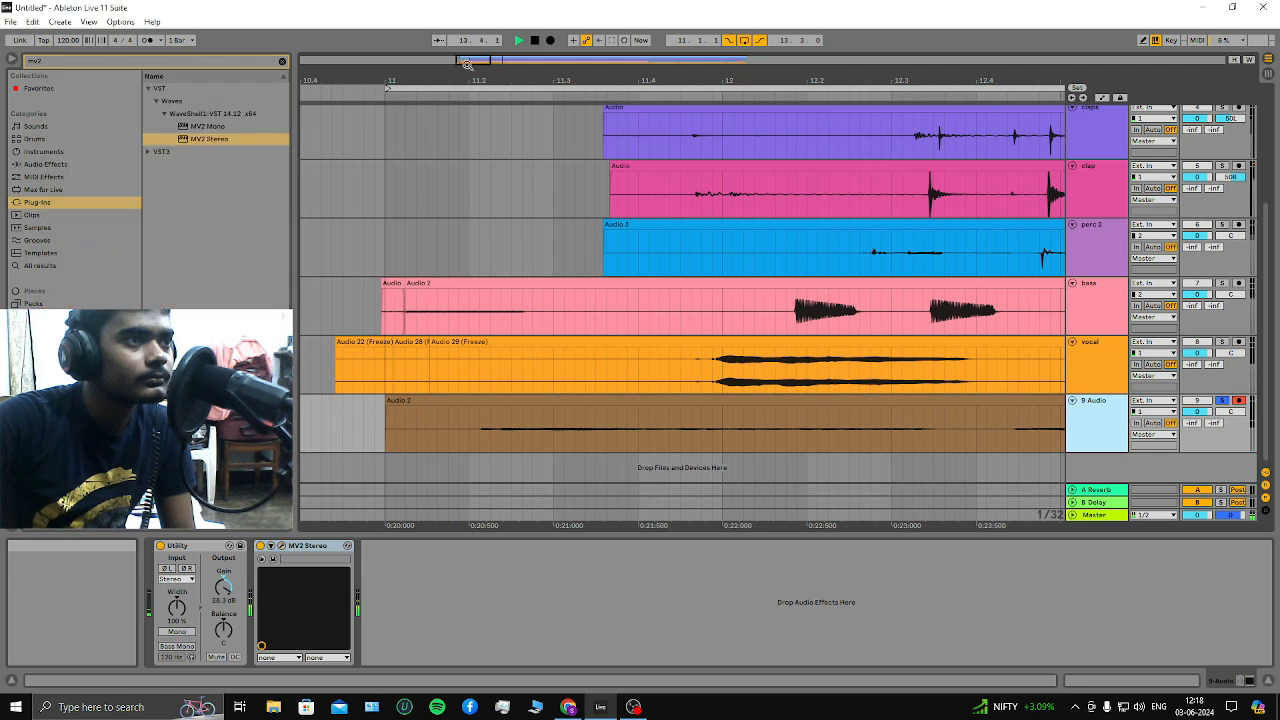
Remove MV2 Stereo from the 9 Audio track and play the take from bar 11 through Utility alone
left_click(310, 546)
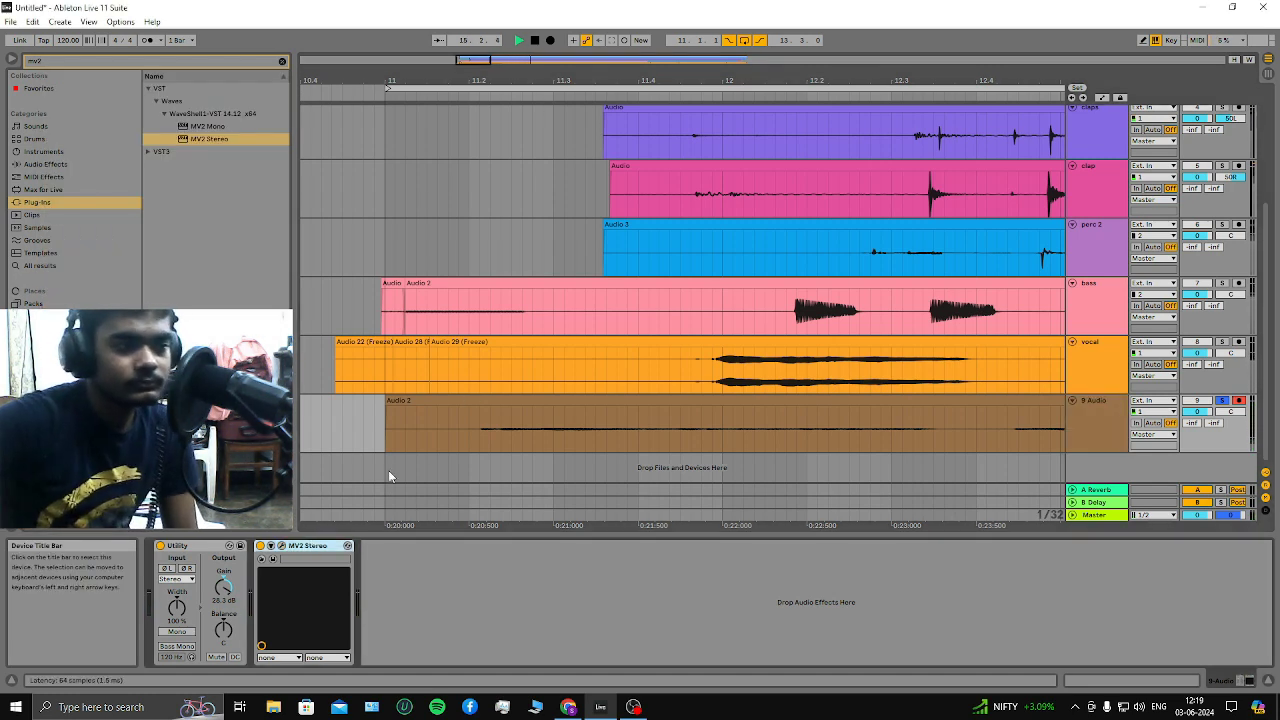
key("Delete")
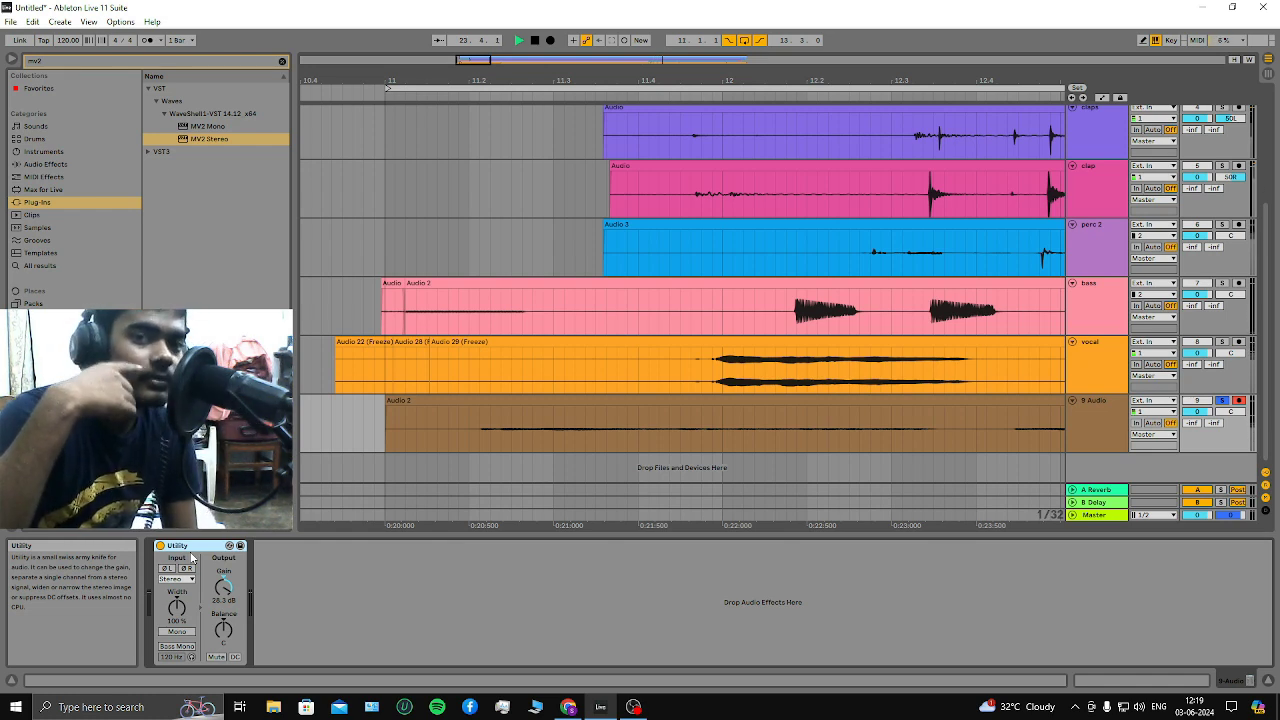
key("space")
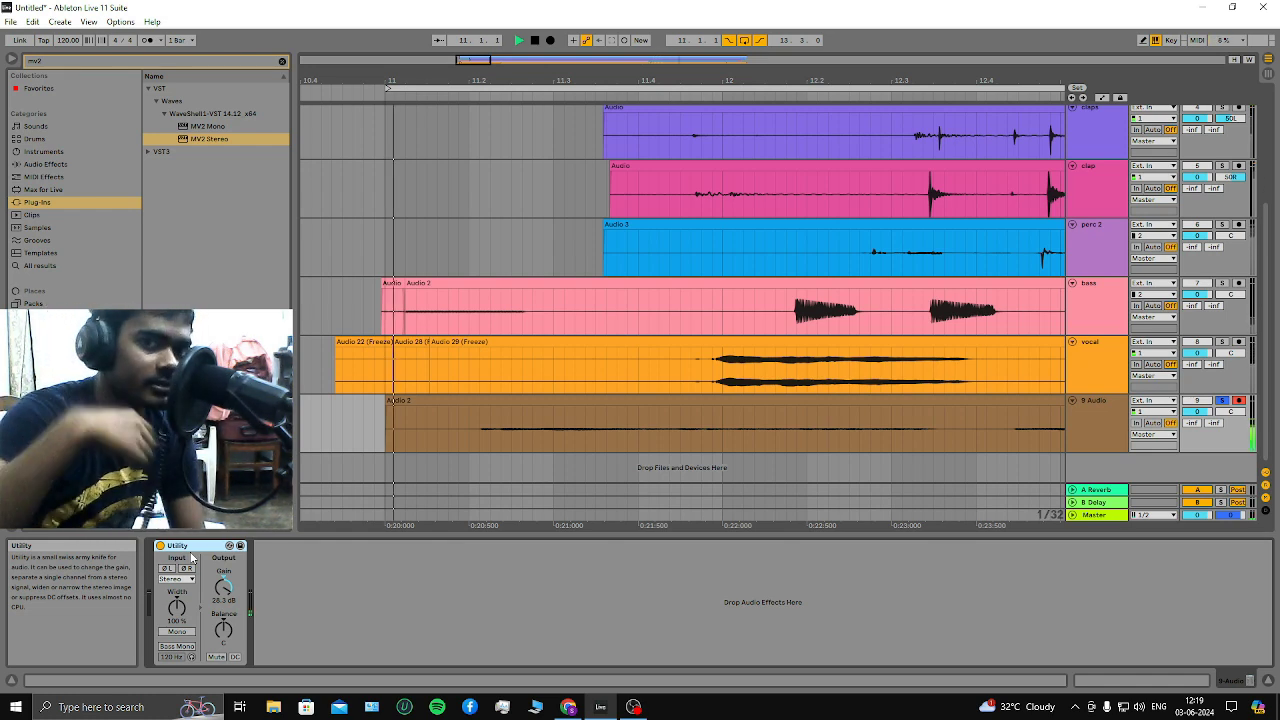
key("space")
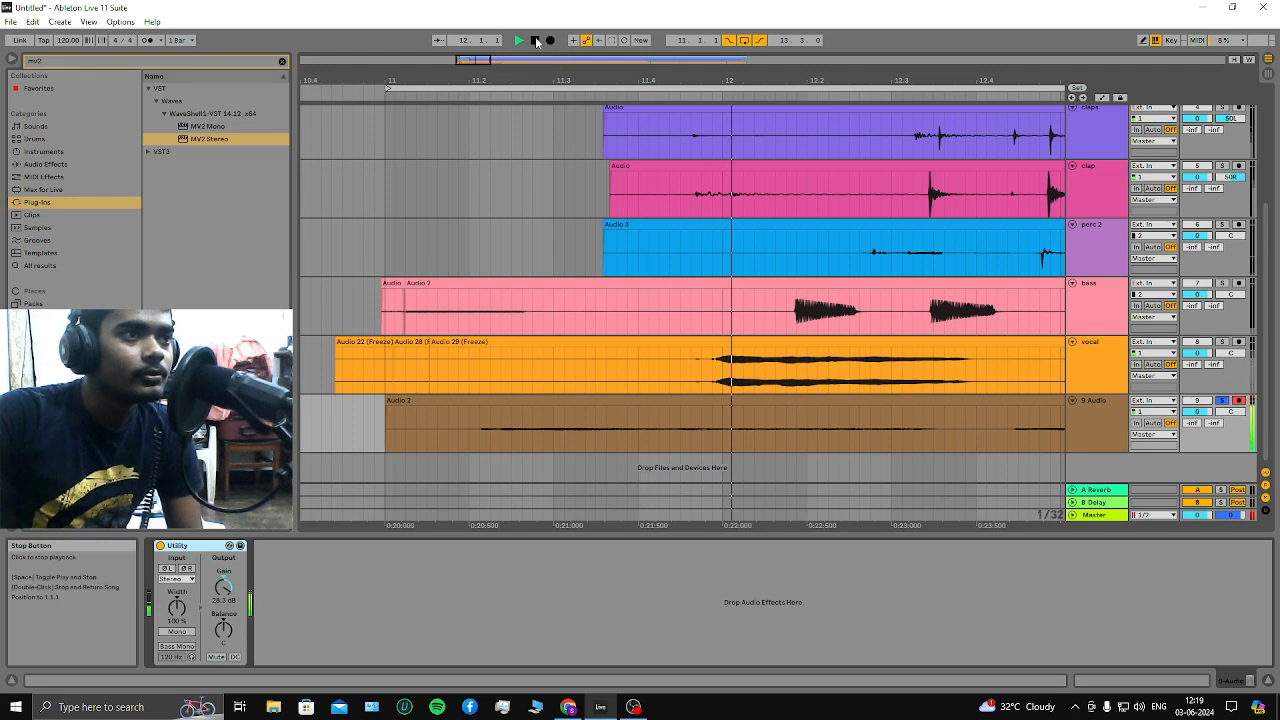
Delete the 9 Audio track with its take and insert a new empty audio track below vocal
left_click(1071, 421)
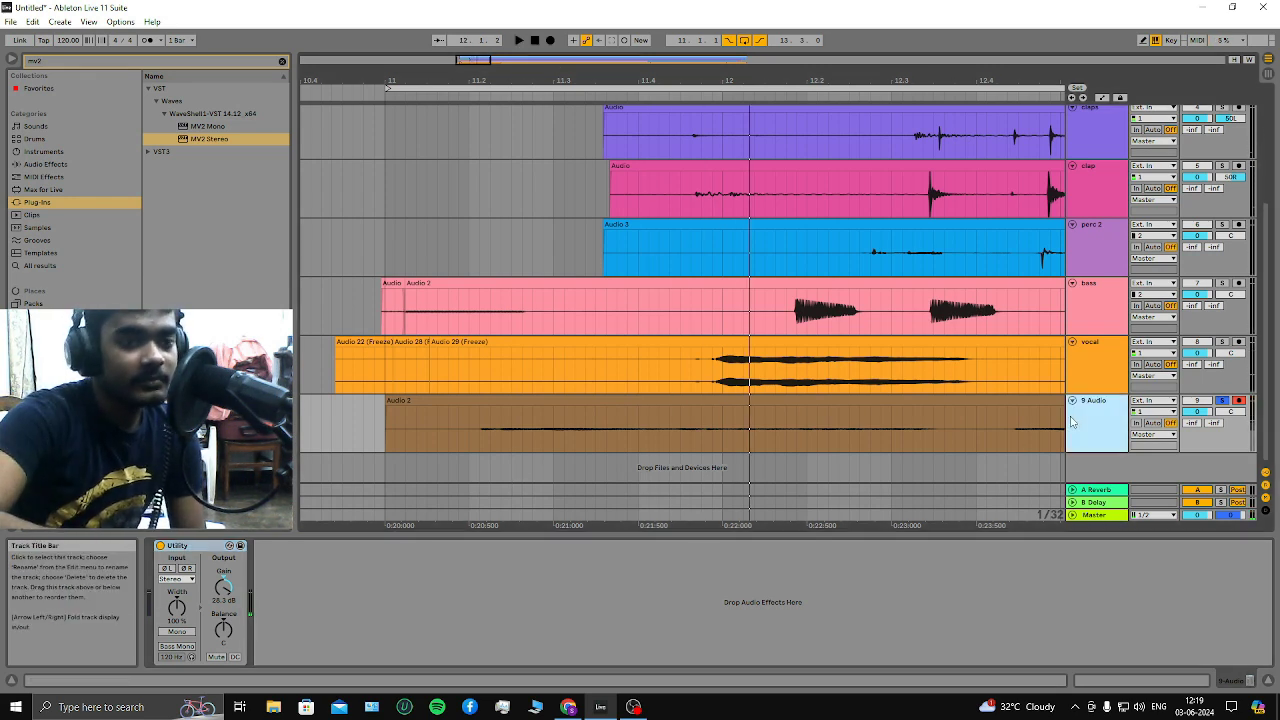
key("Delete")
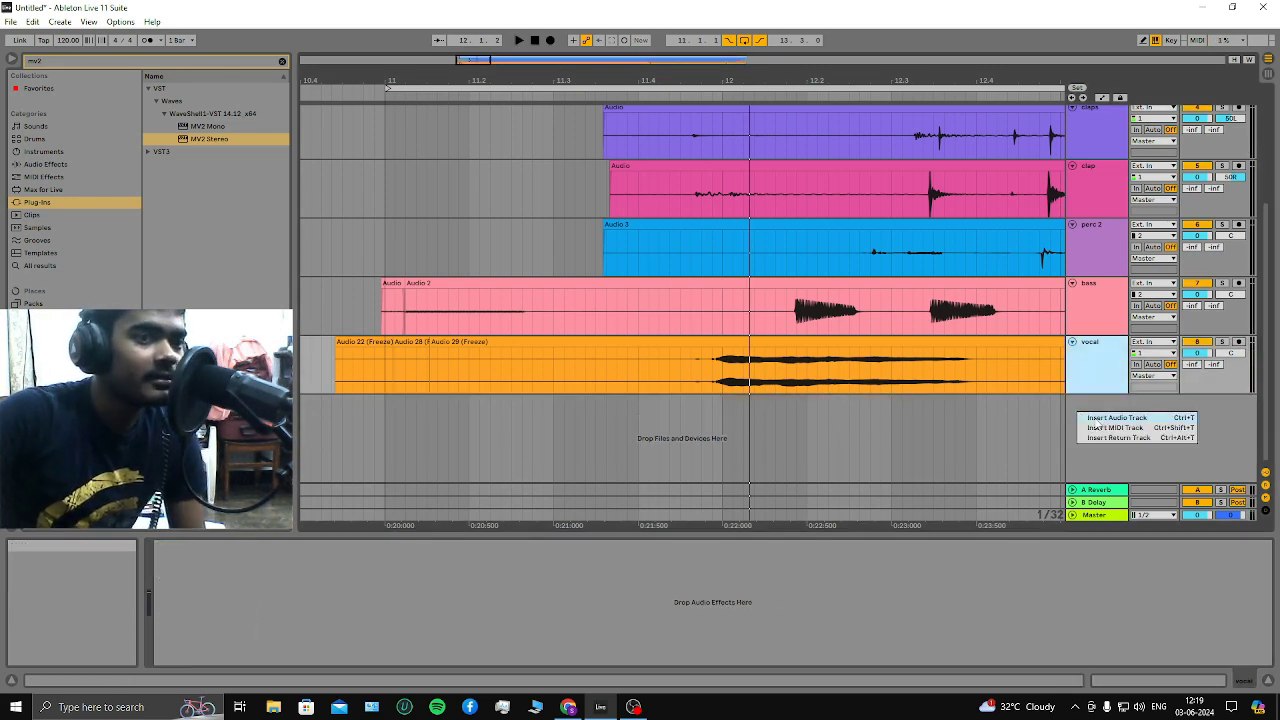
key("ctrl+t")
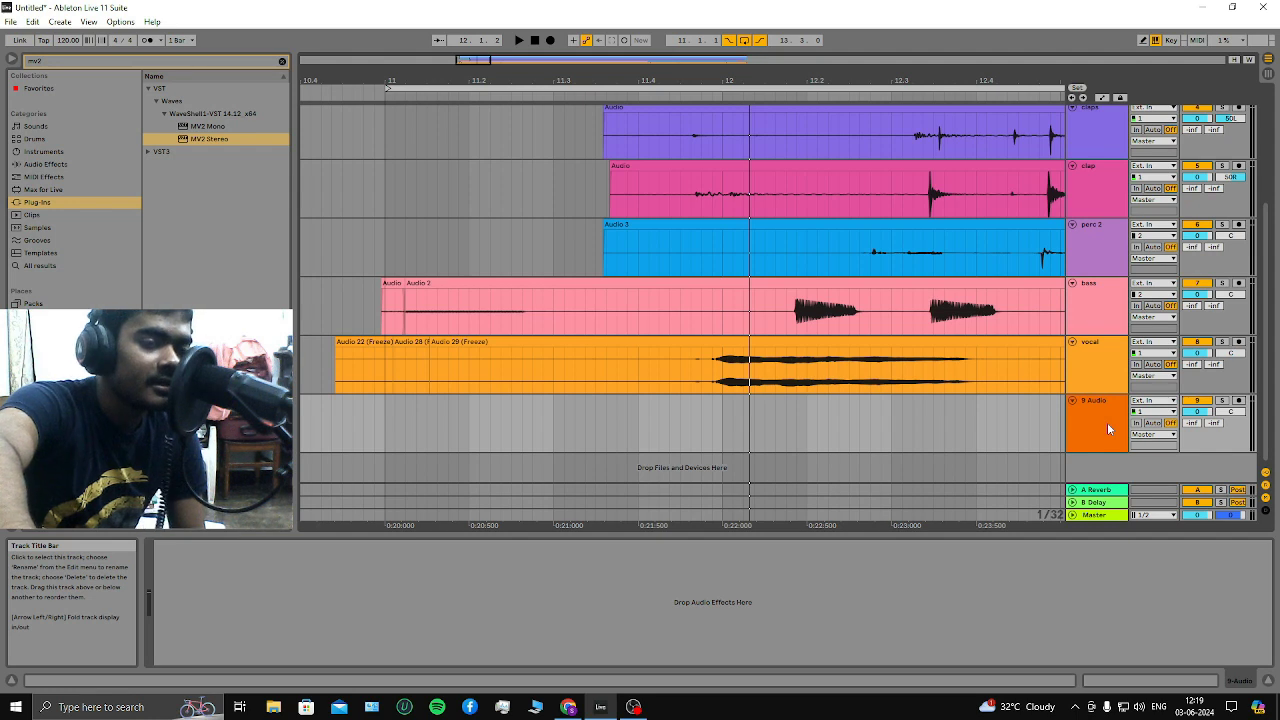
Arm and solo the new 9 Audio track and record a take from about 11.2 to 13.1
left_click(1238, 400)
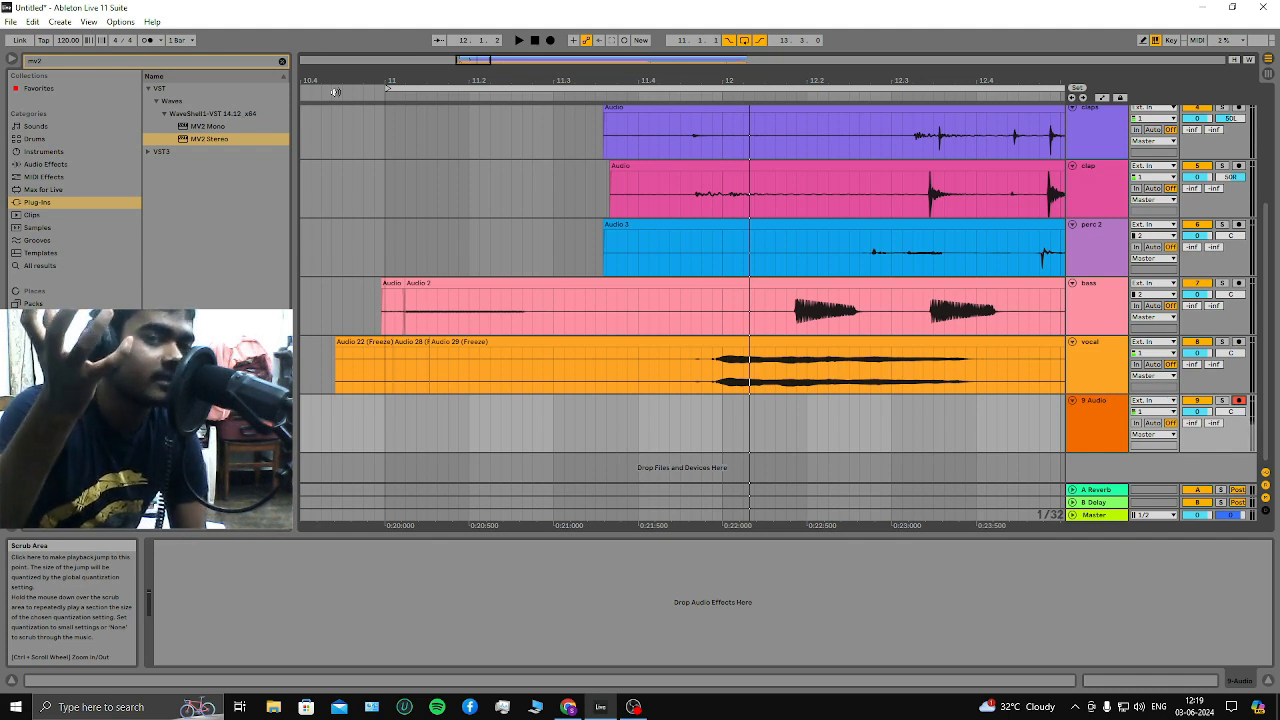
left_click(550, 40)
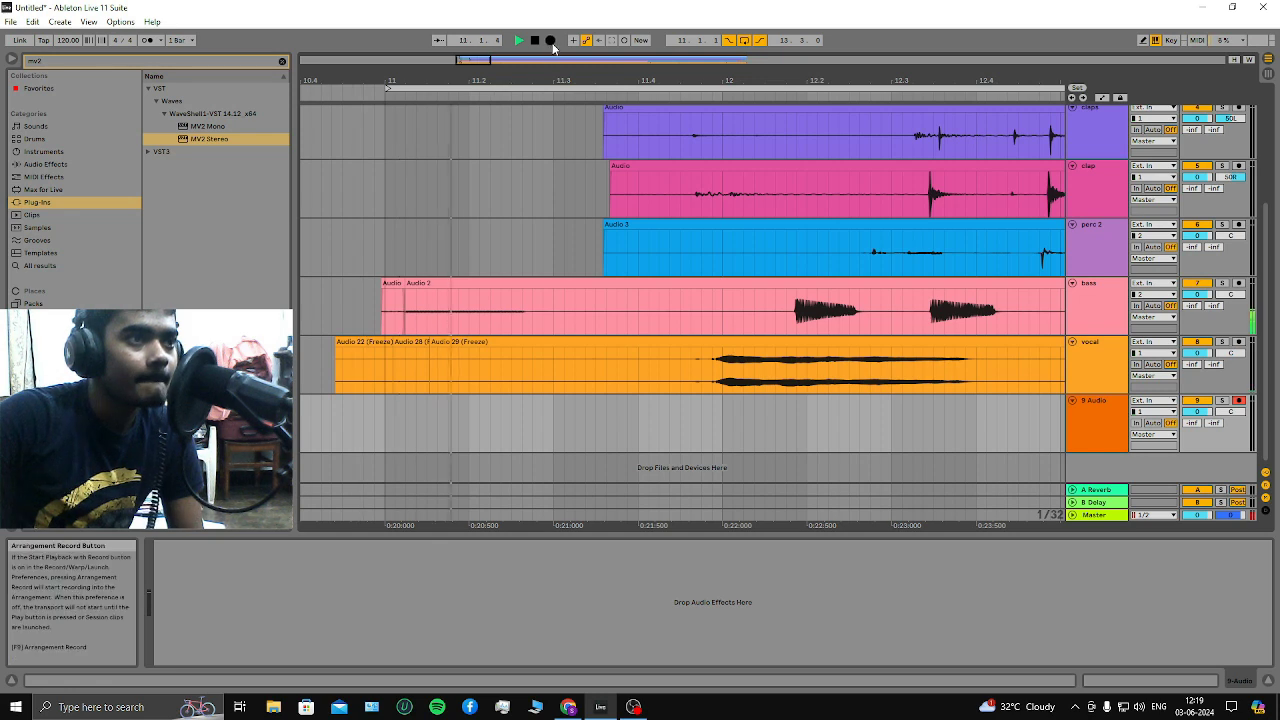
left_click(1221, 400)
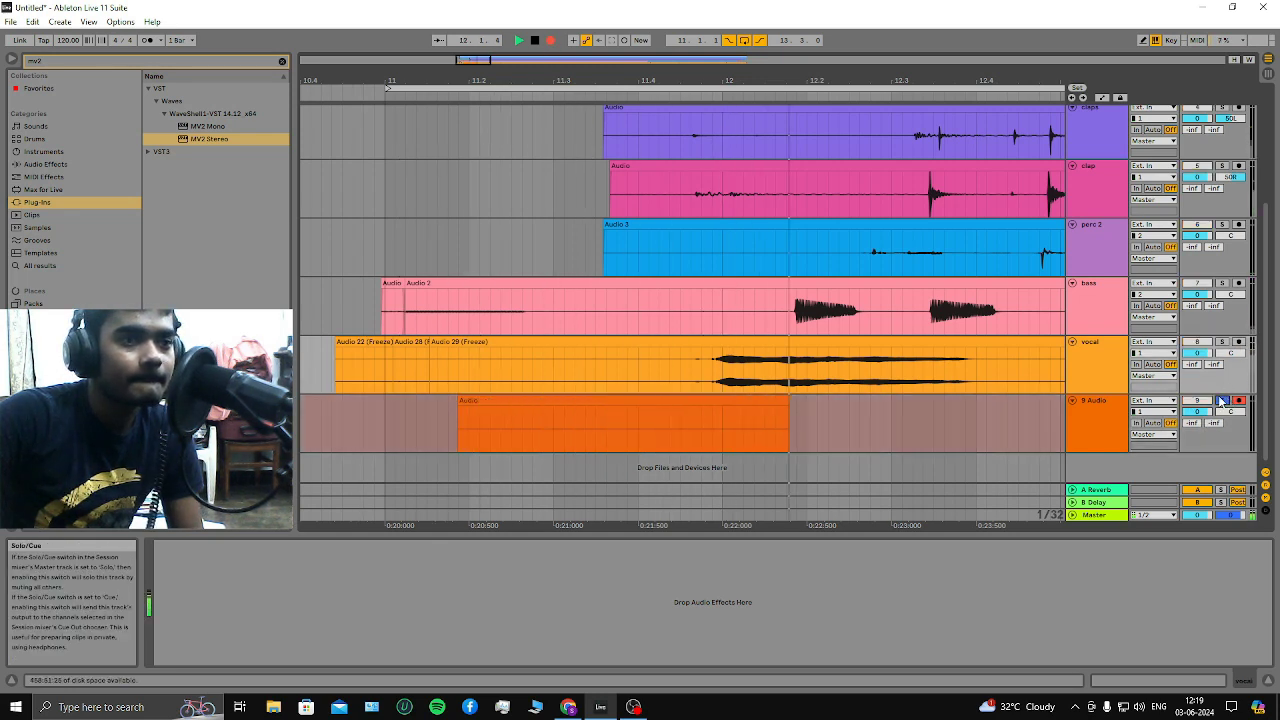
left_click(537, 44)
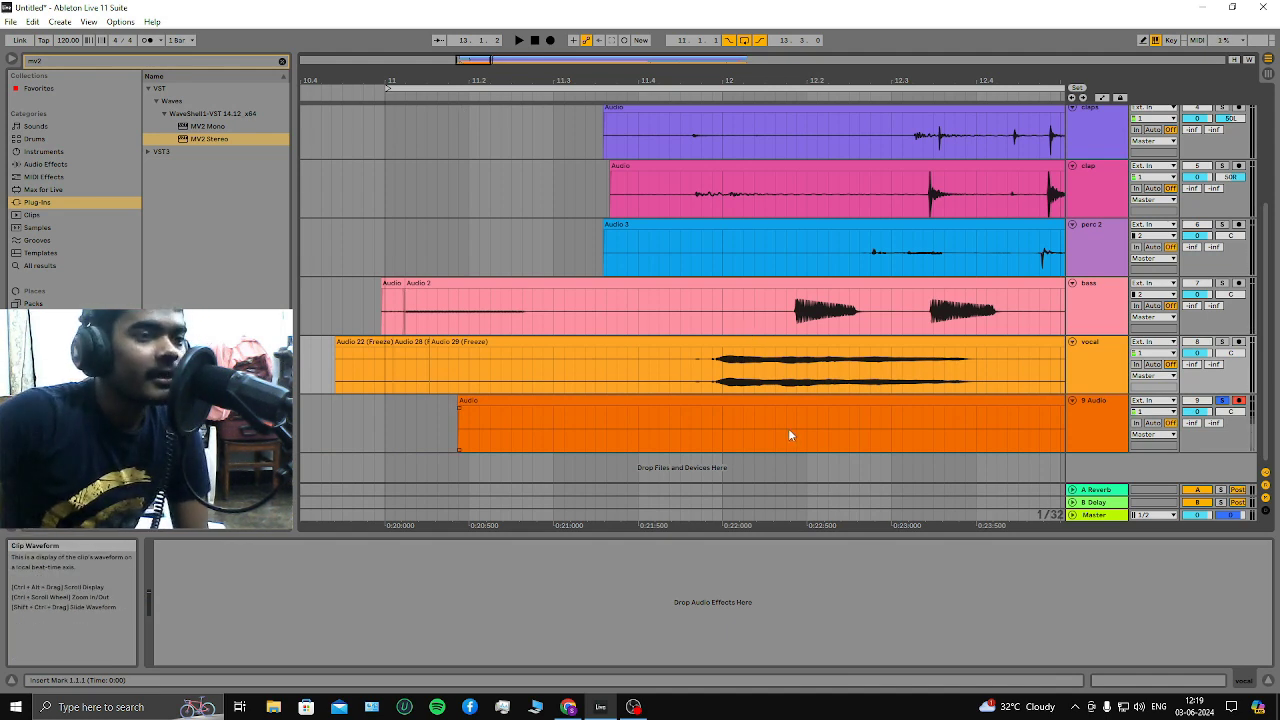
Play the recorded take on the 9 Audio track from 11.2 and stop playback
scroll(702, 422, "down", 5)
scroll(749, 416, "up", 7)
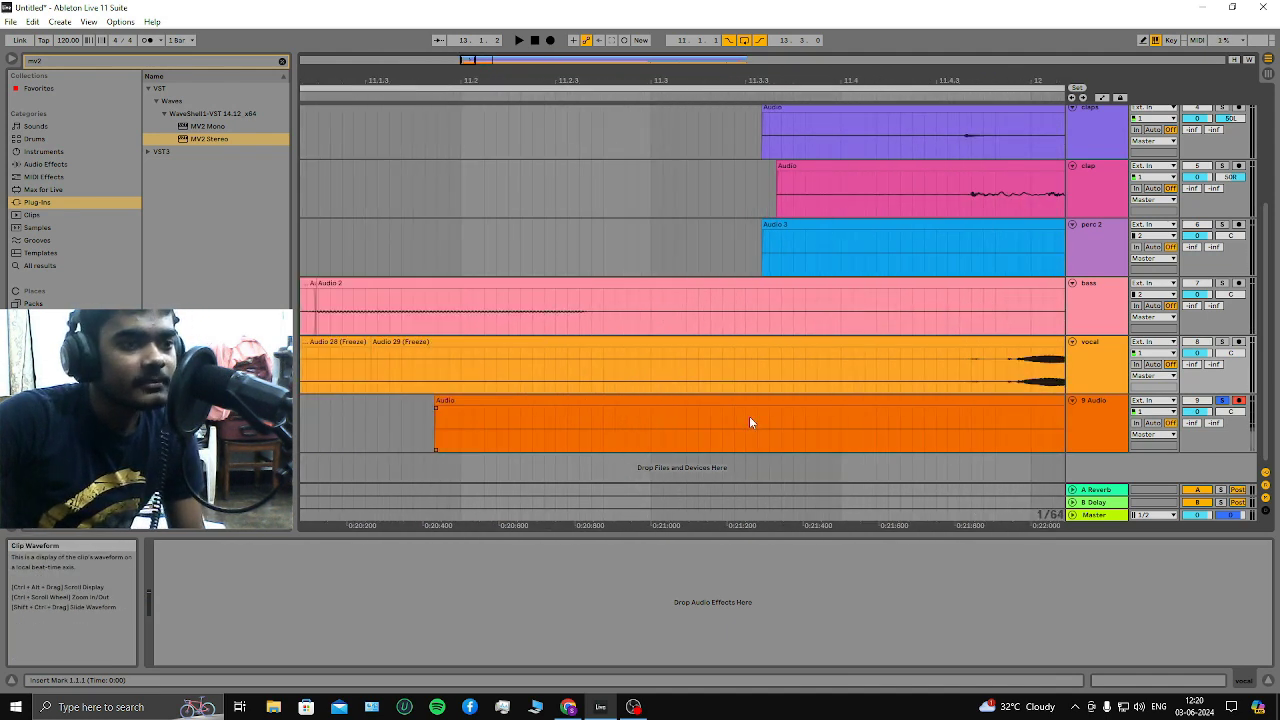
left_click(465, 92)
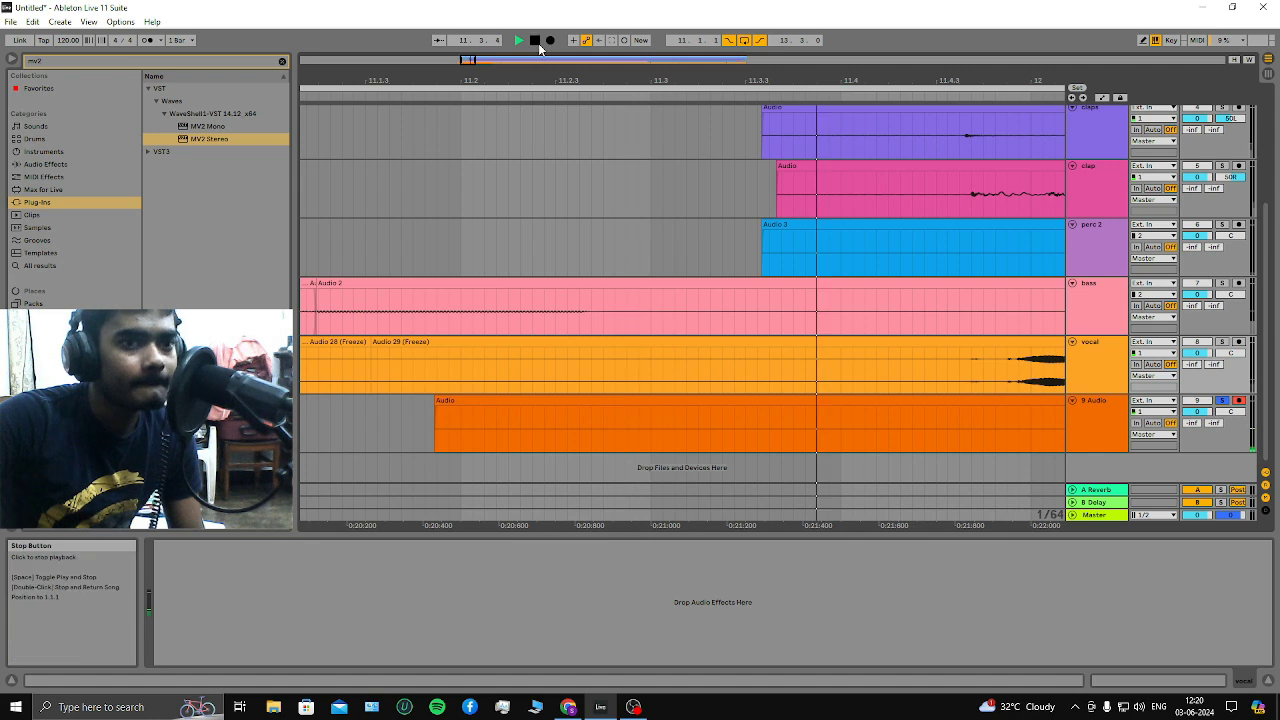
left_click(534, 40)
Add the Utility audio effect to the 9 Audio track and raise its Gain to 35 dB
left_click(712, 398)
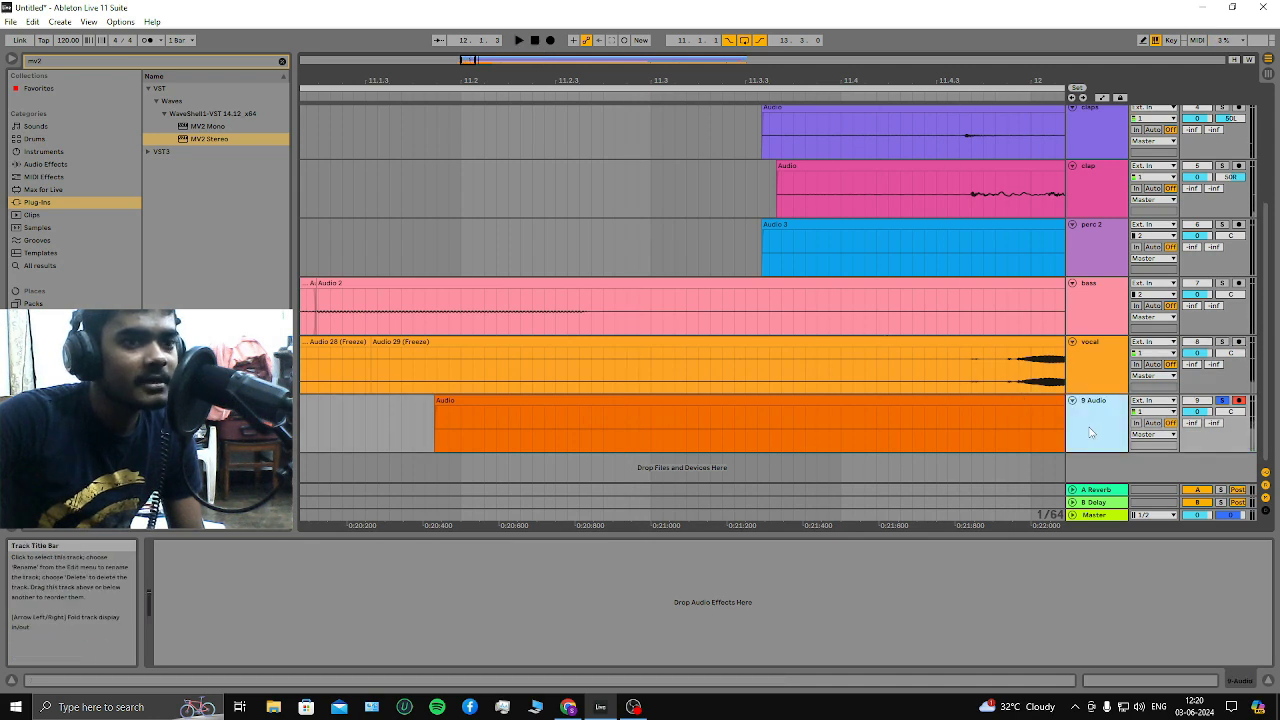
left_click(814, 546)
left_click(46, 164)
left_click(52, 152)
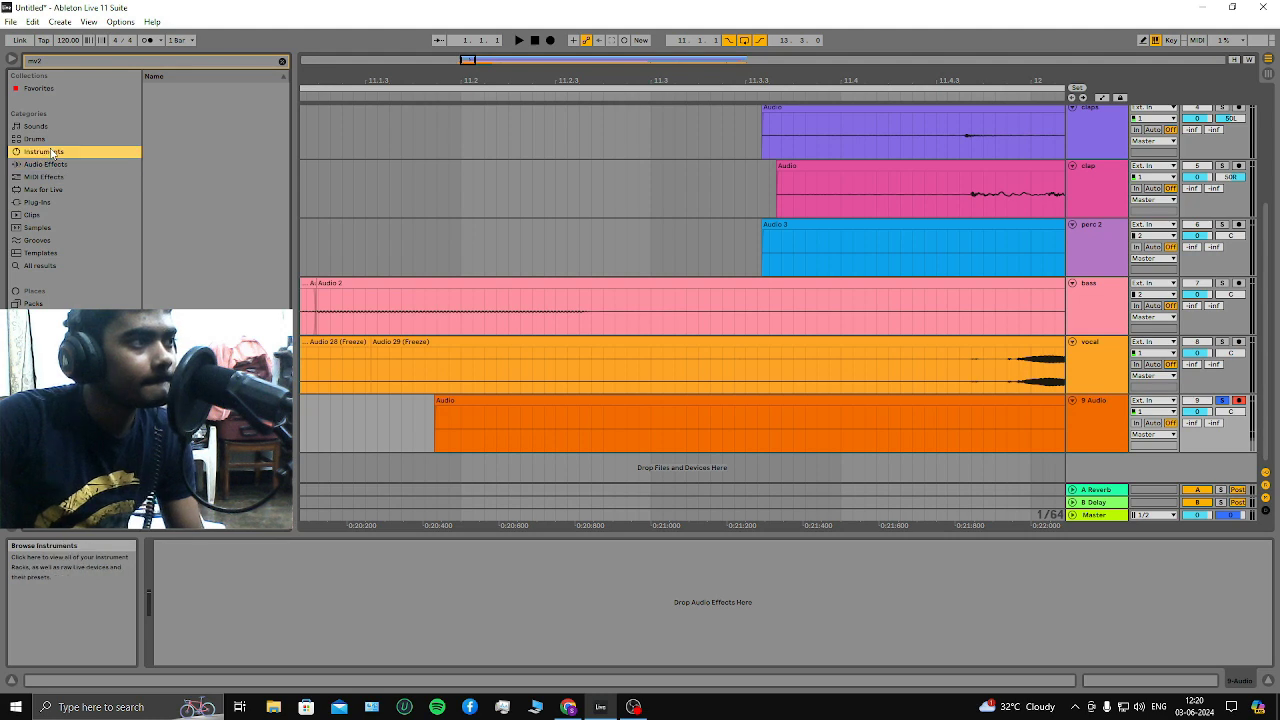
left_click(282, 61)
left_click(46, 164)
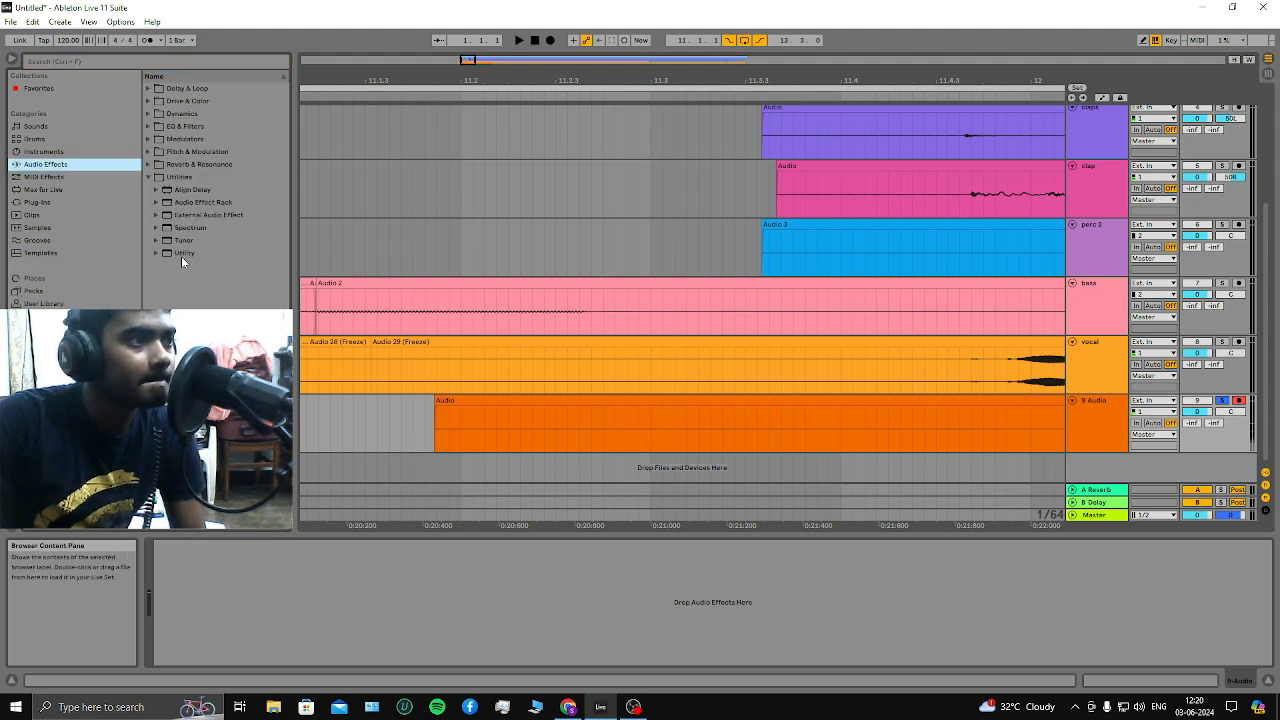
left_click(175, 253)
left_click_drag(160, 257, 300, 571)
left_click_drag(223, 593, 224, 545)
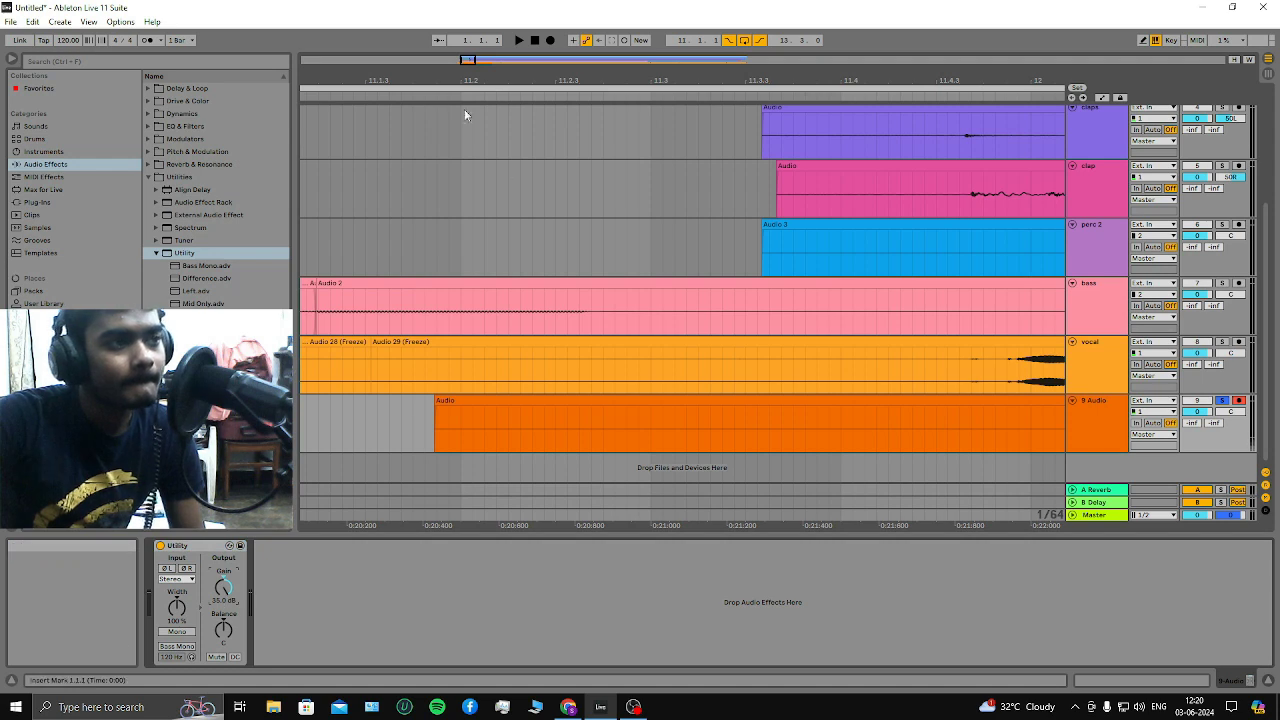
Play the take through Utility, check the 9 Audio level in the Session View mixer and return to the arrangement
left_click(519, 40)
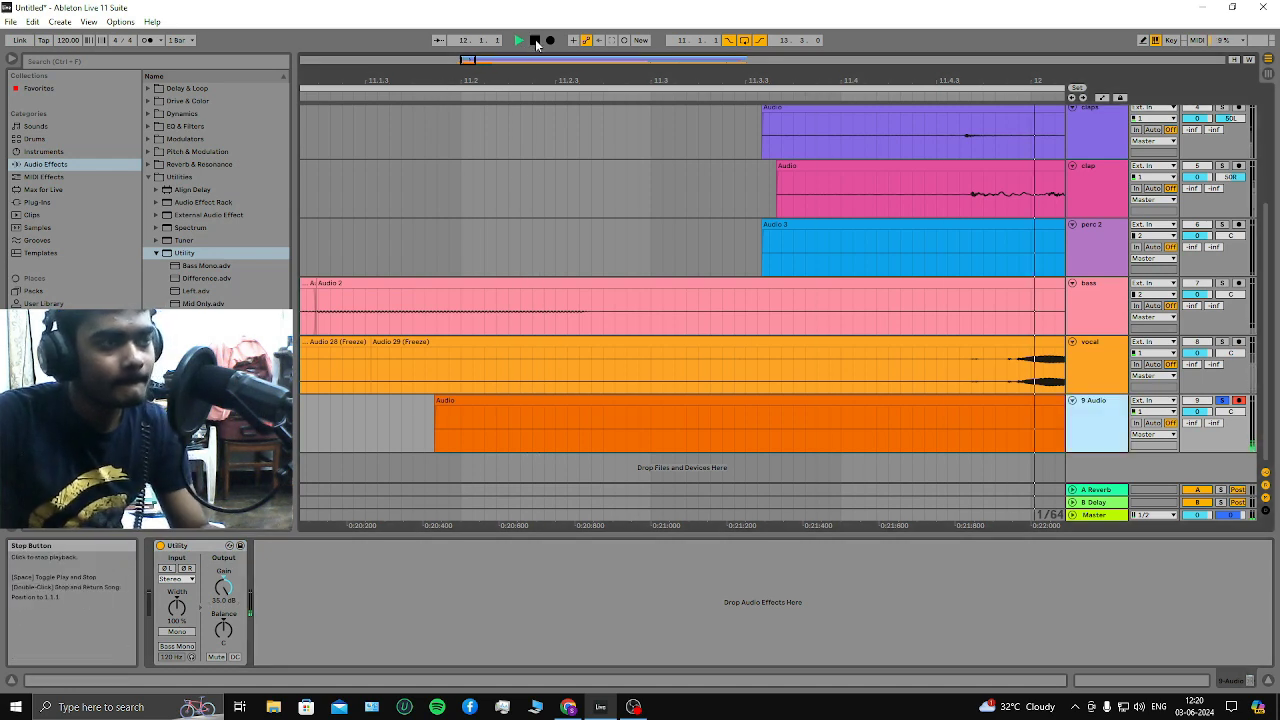
key("Tab")
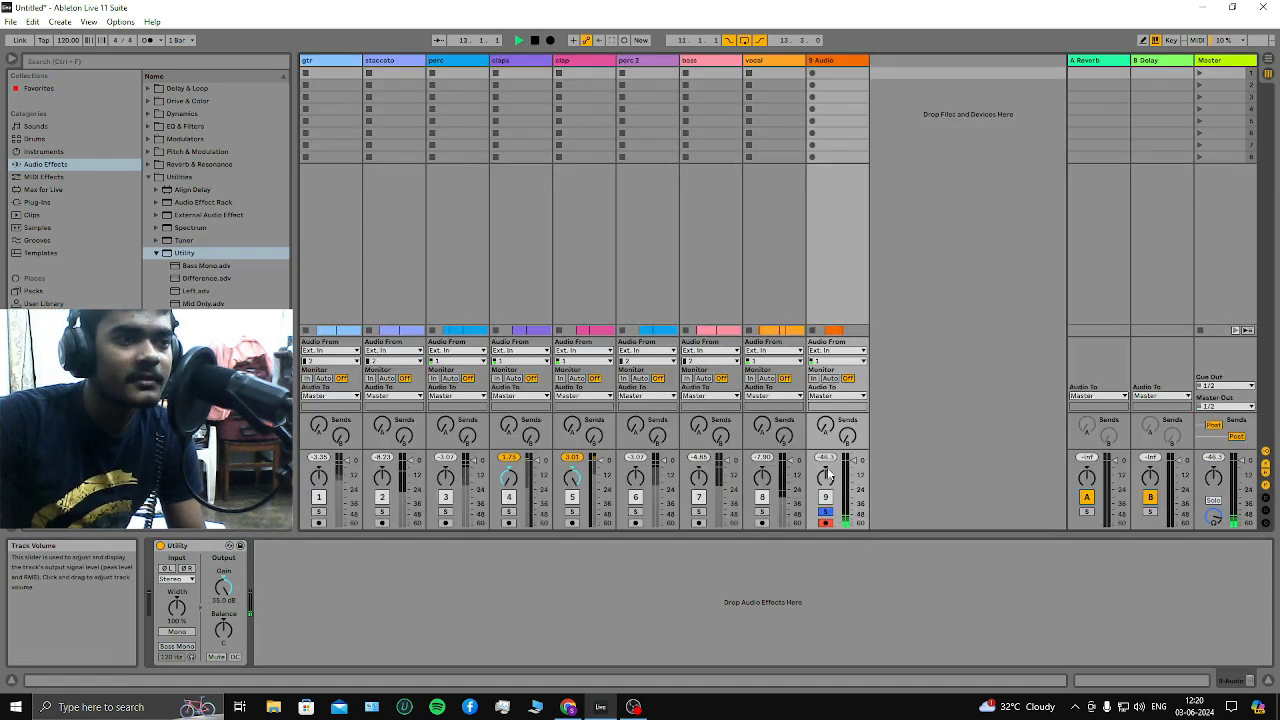
left_click(535, 40)
key("Tab")
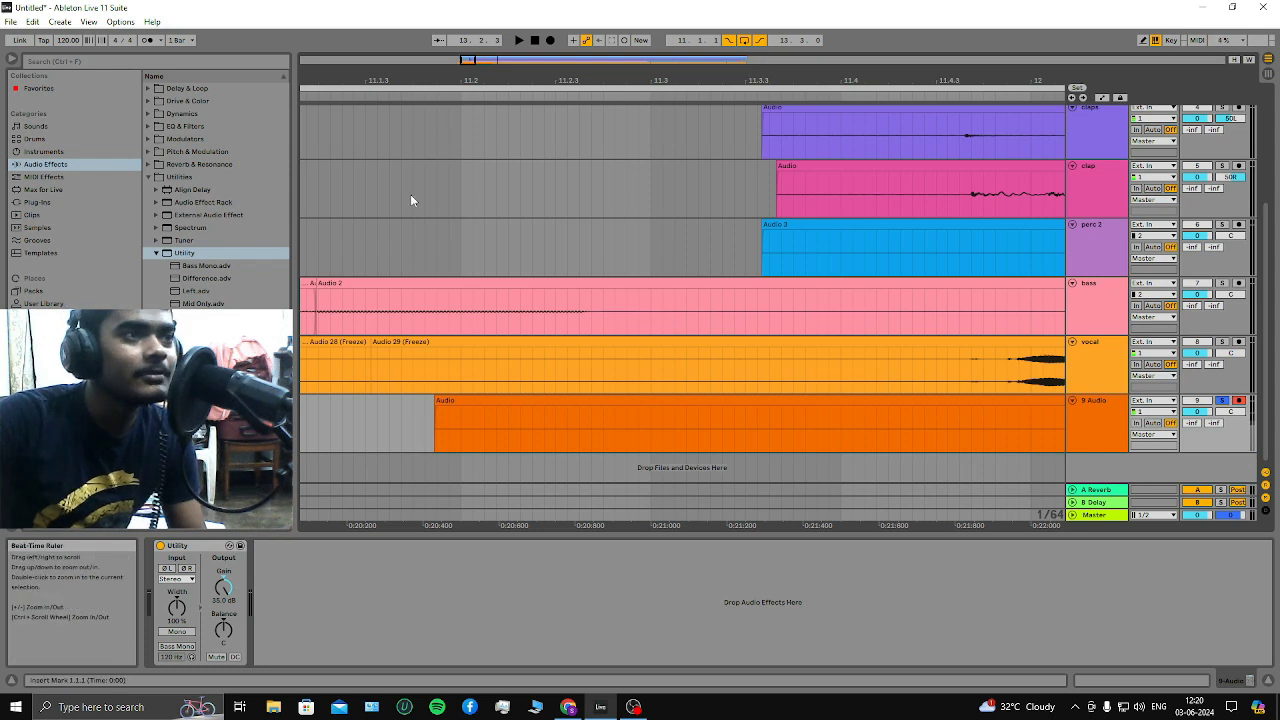
Bypass Utility and play the take, comparing the 9 Audio level in the Session View mixer
left_click(160, 546)
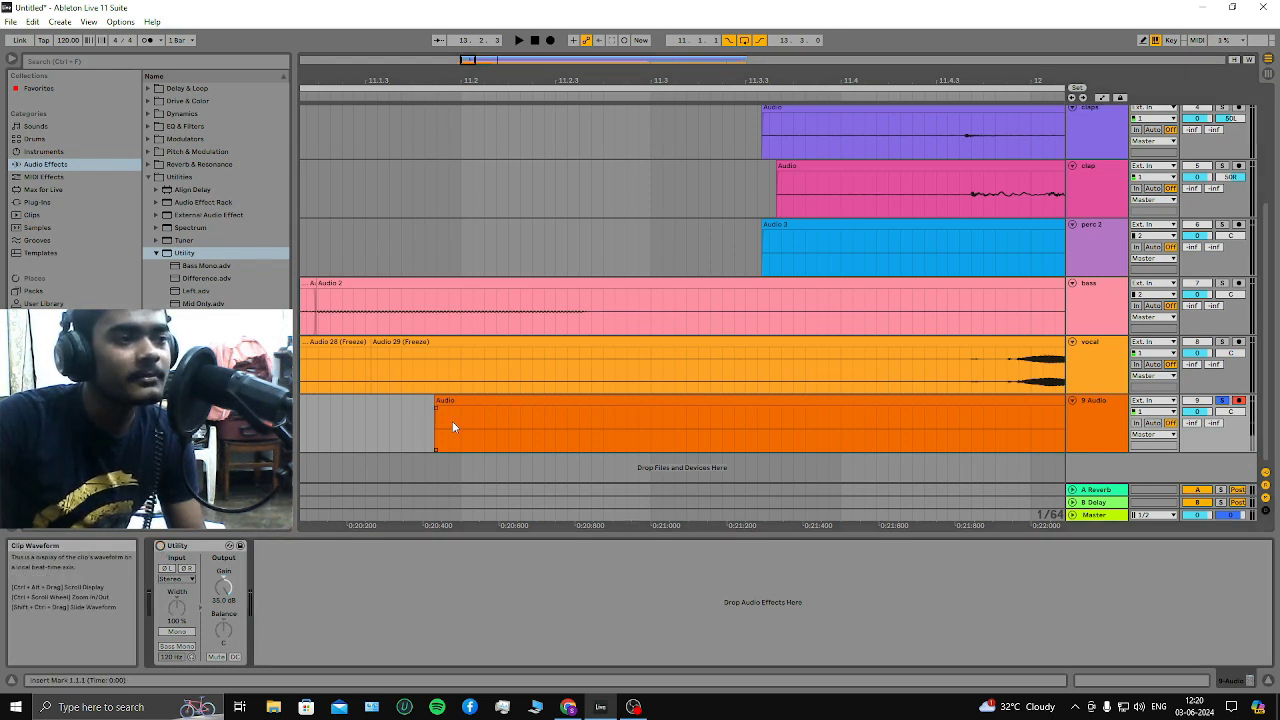
scroll(458, 405, "down", 5)
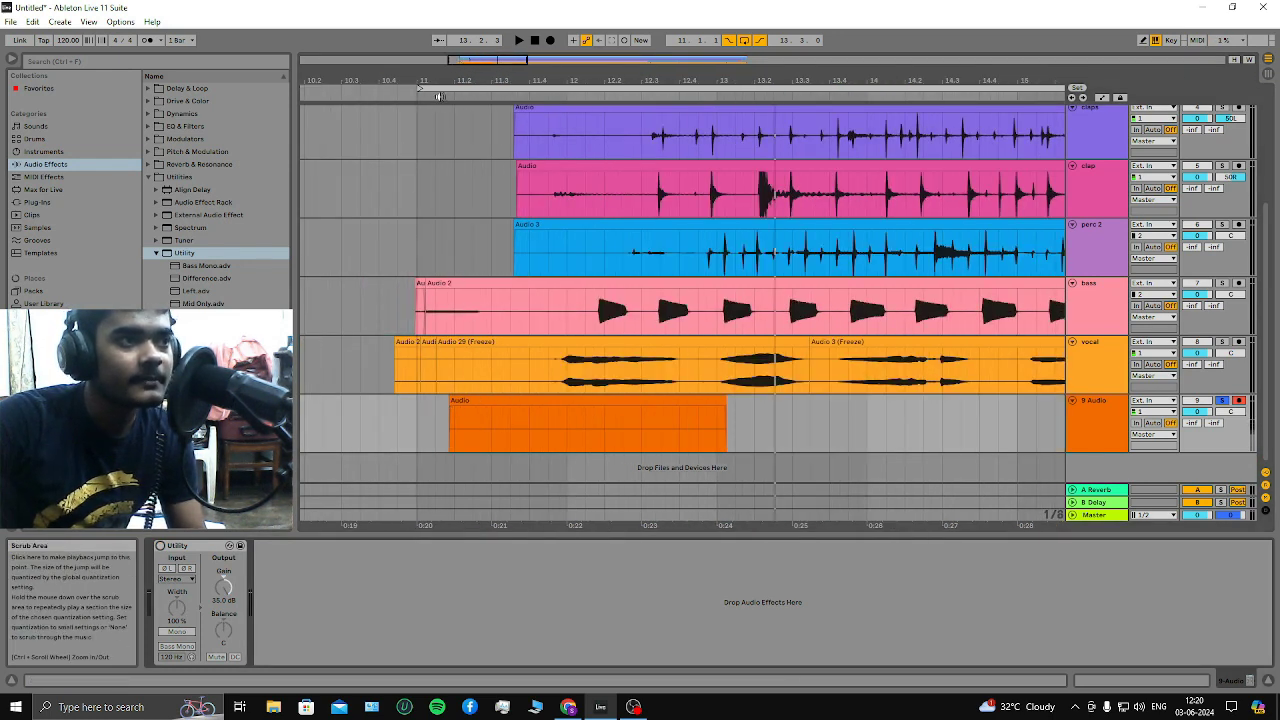
key("space")
key("Tab")
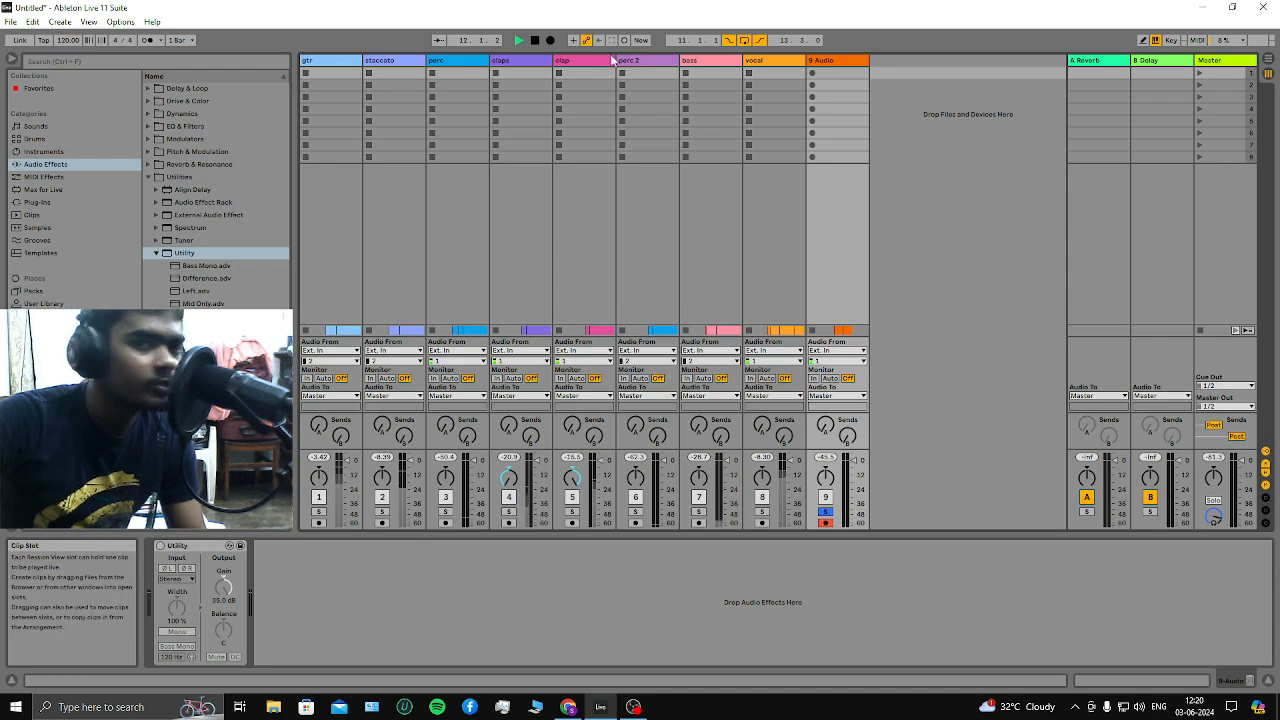
left_click(535, 40)
key("Tab")
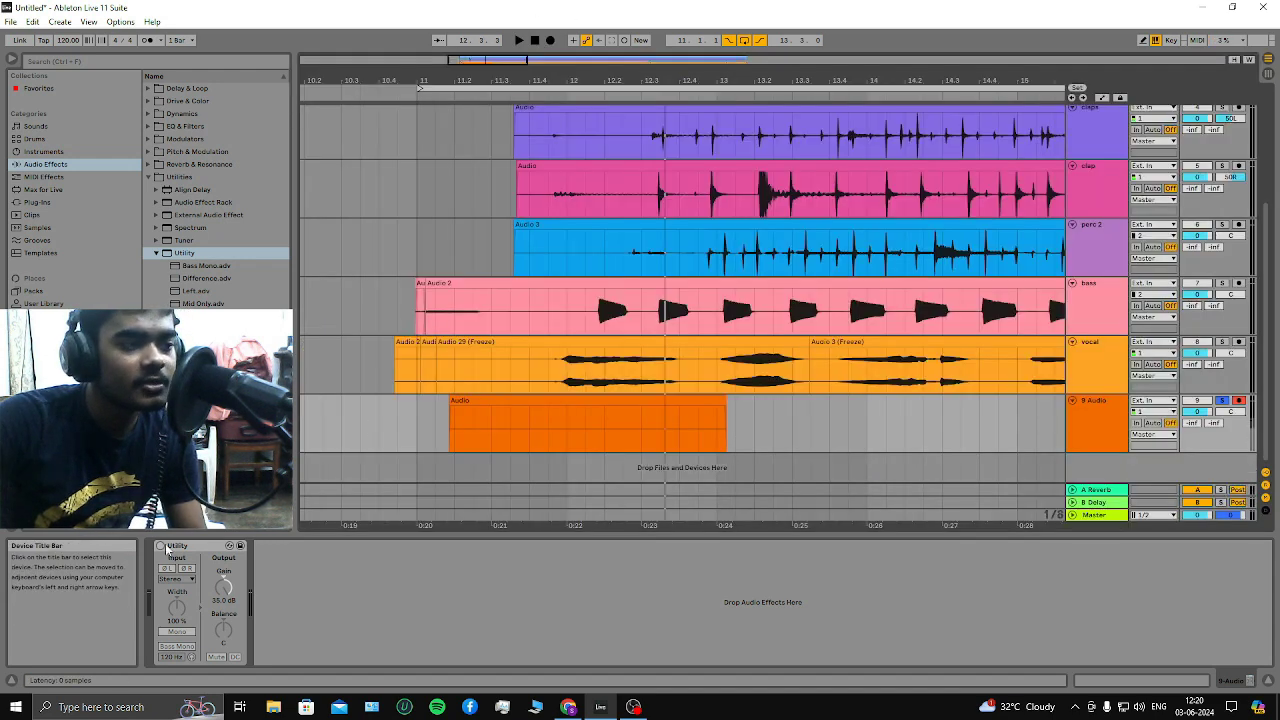
Turn Utility back on and replay the take while watching the 9 Audio level in the mixer
key("space")
key("Tab")
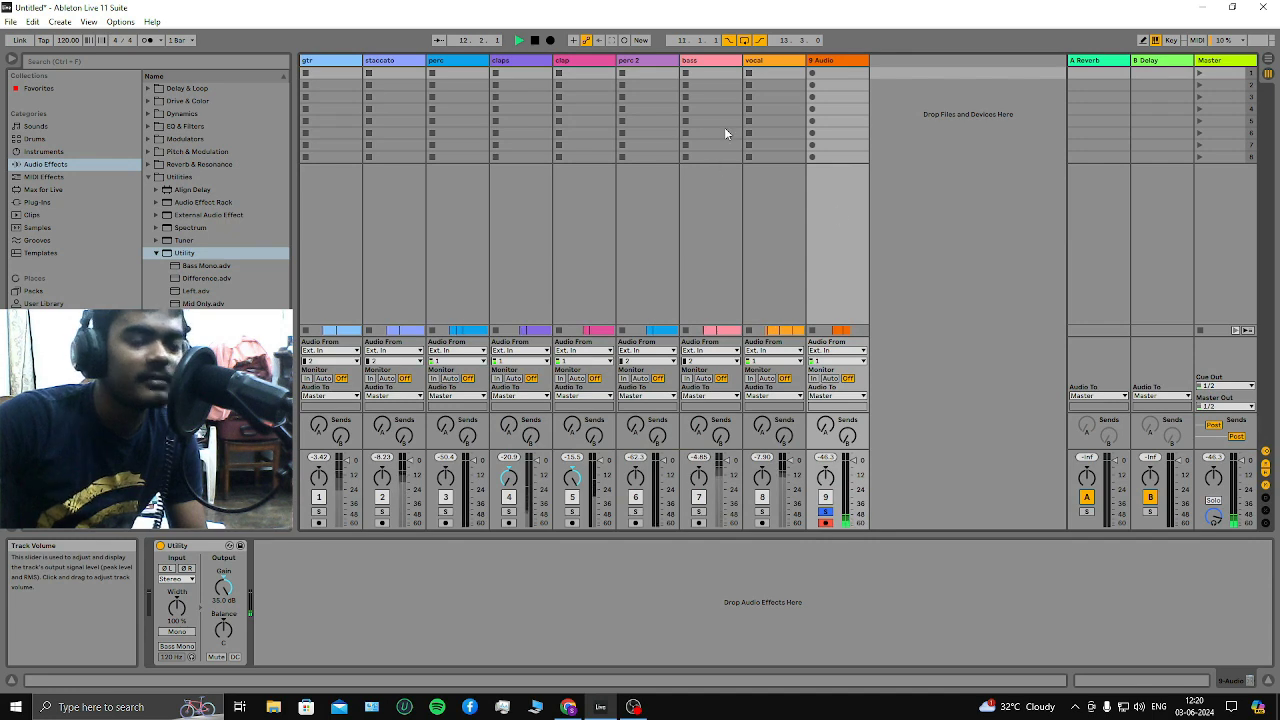
left_click(535, 40)
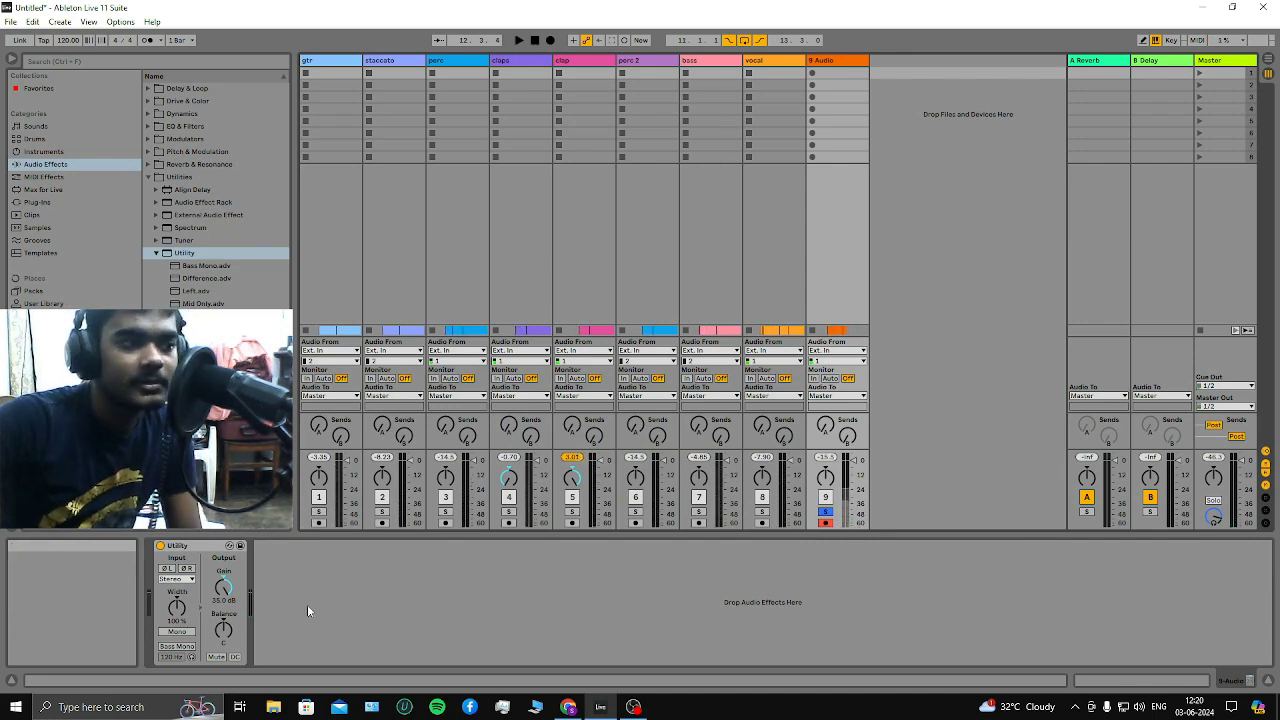
Remove Utility from 9 Audio and delete the 9 Audio track with its take from the arrangement
left_click(221, 547)
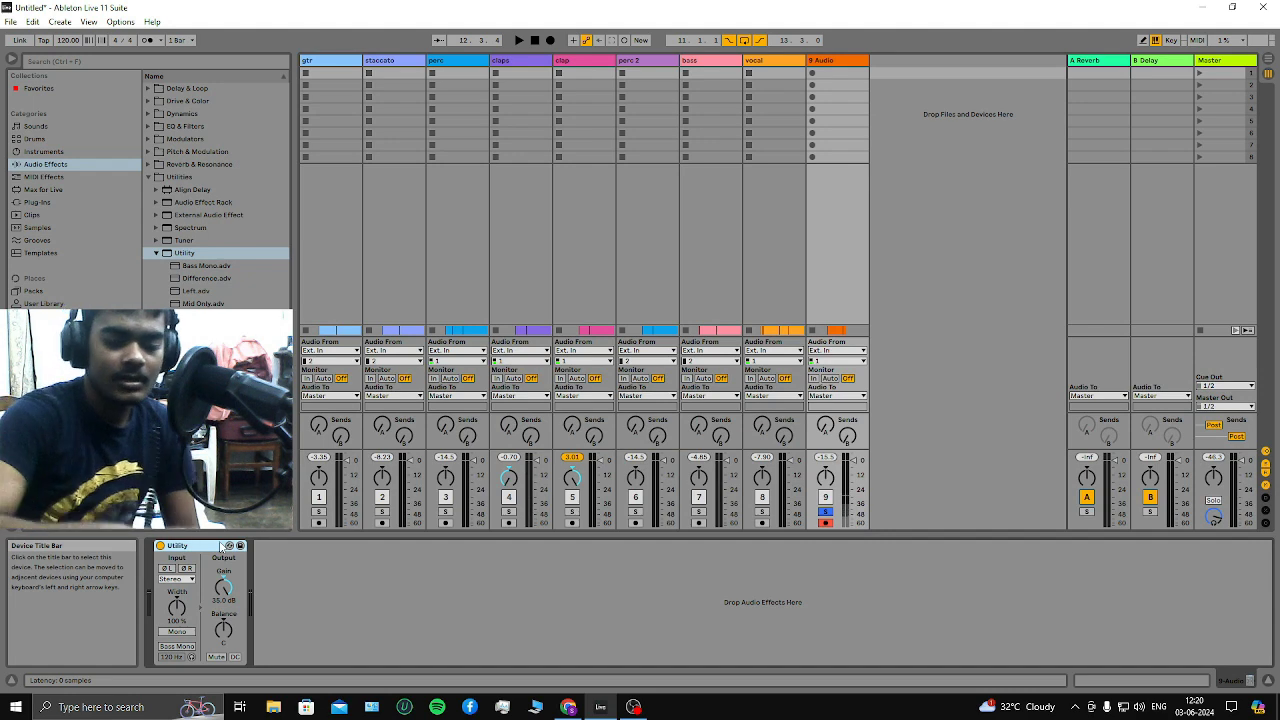
key("Delete")
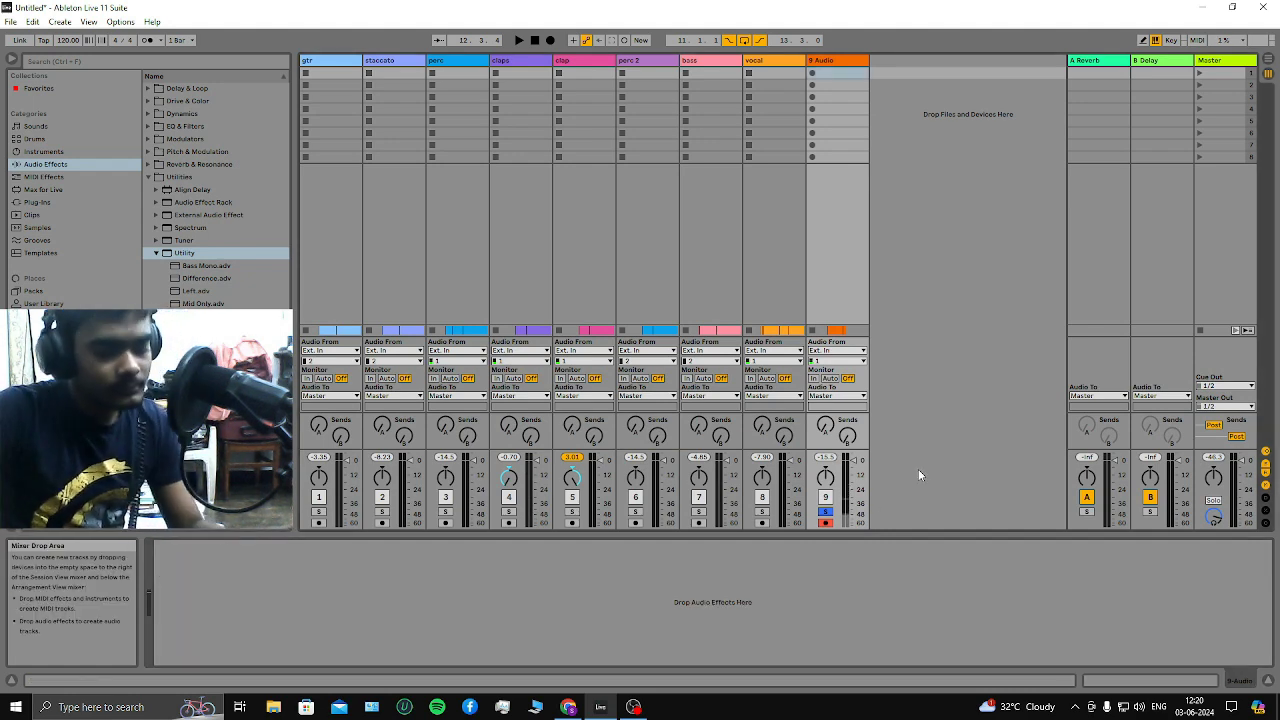
key("Tab")
left_click(1097, 438)
key("Delete")
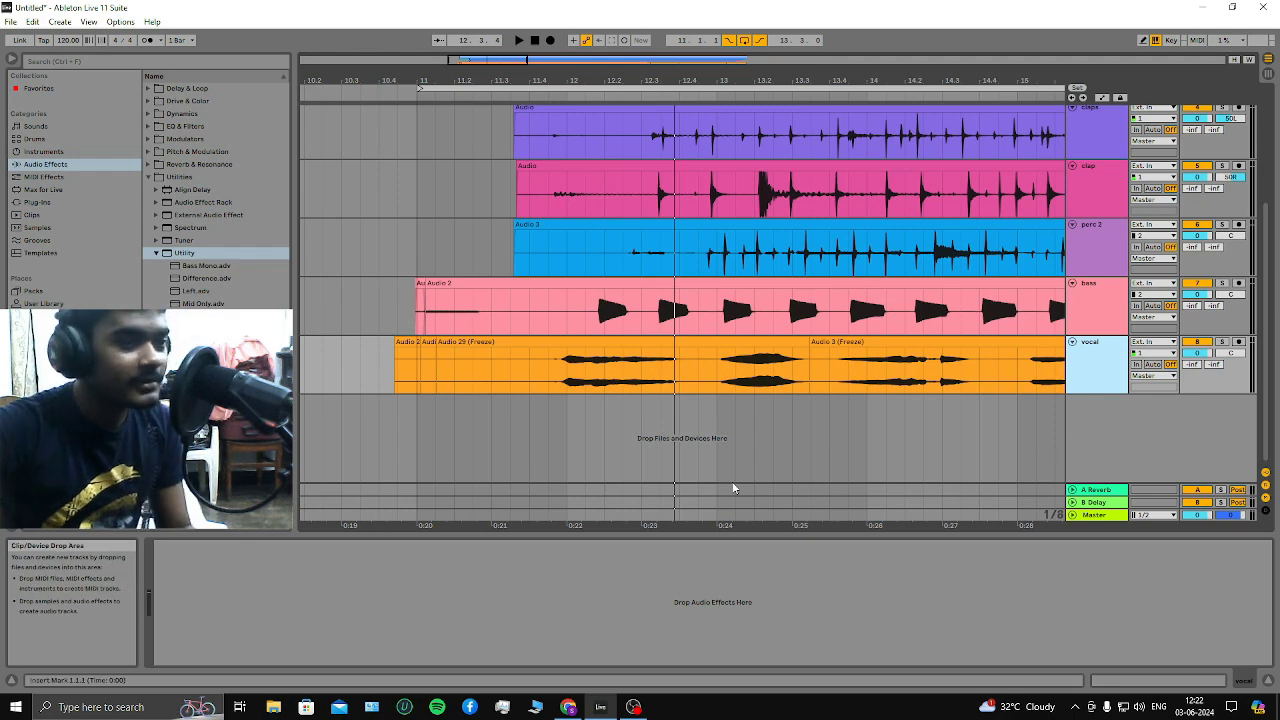
Look over the arrangement's tracks from gtr to vocal, selecting gtr, staccato, perc, claps and clap in turn
scroll(733, 488, "down", 5)
scroll(686, 466, "up", 4)
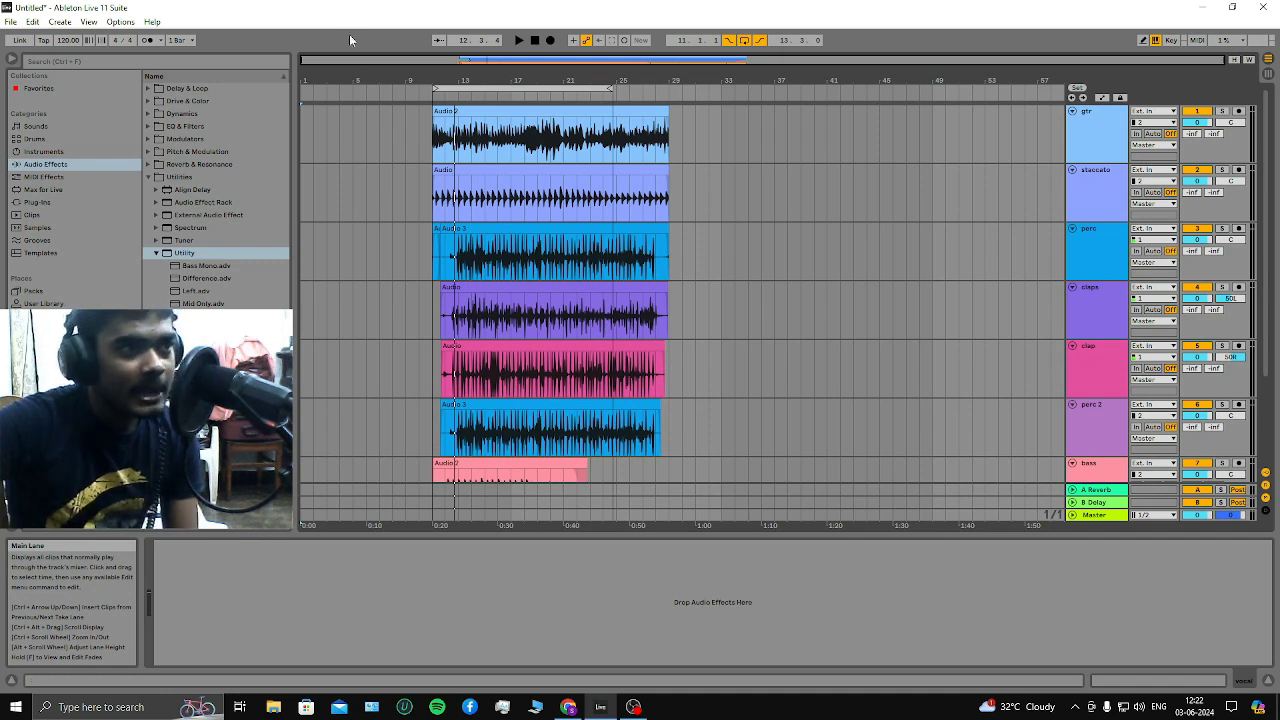
scroll(679, 383, "down", 3)
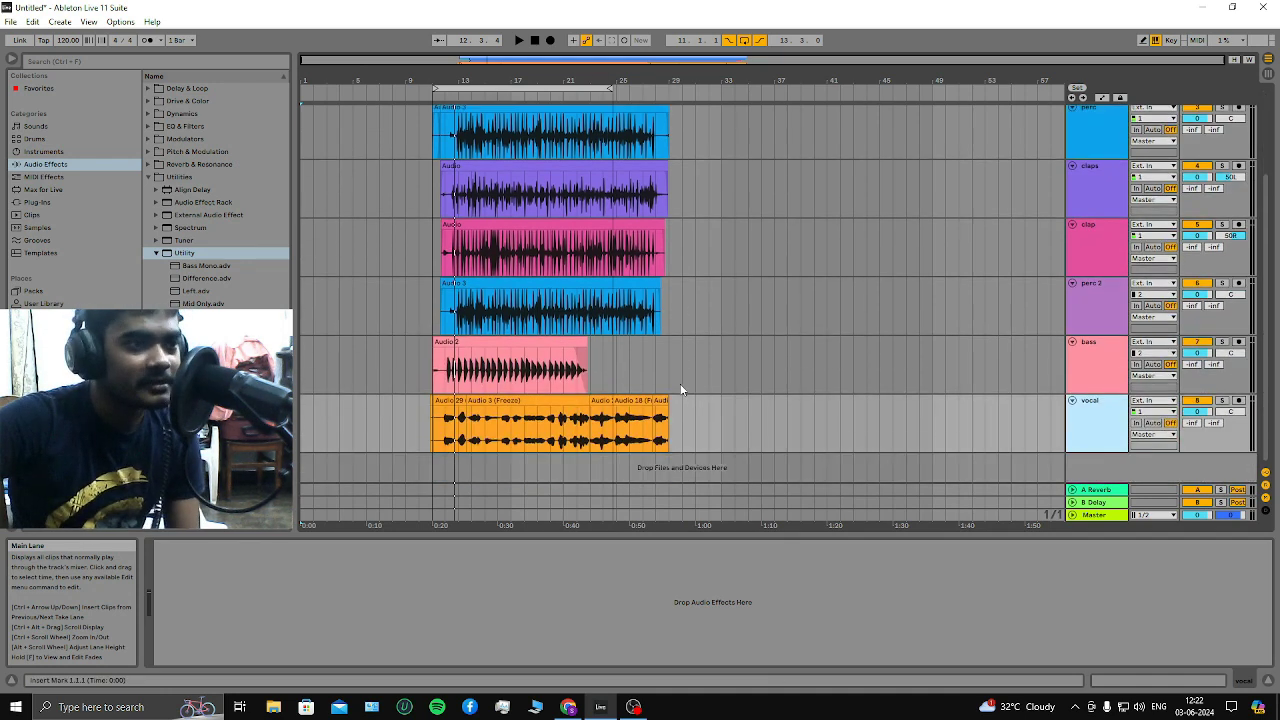
scroll(685, 378, "up", 3)
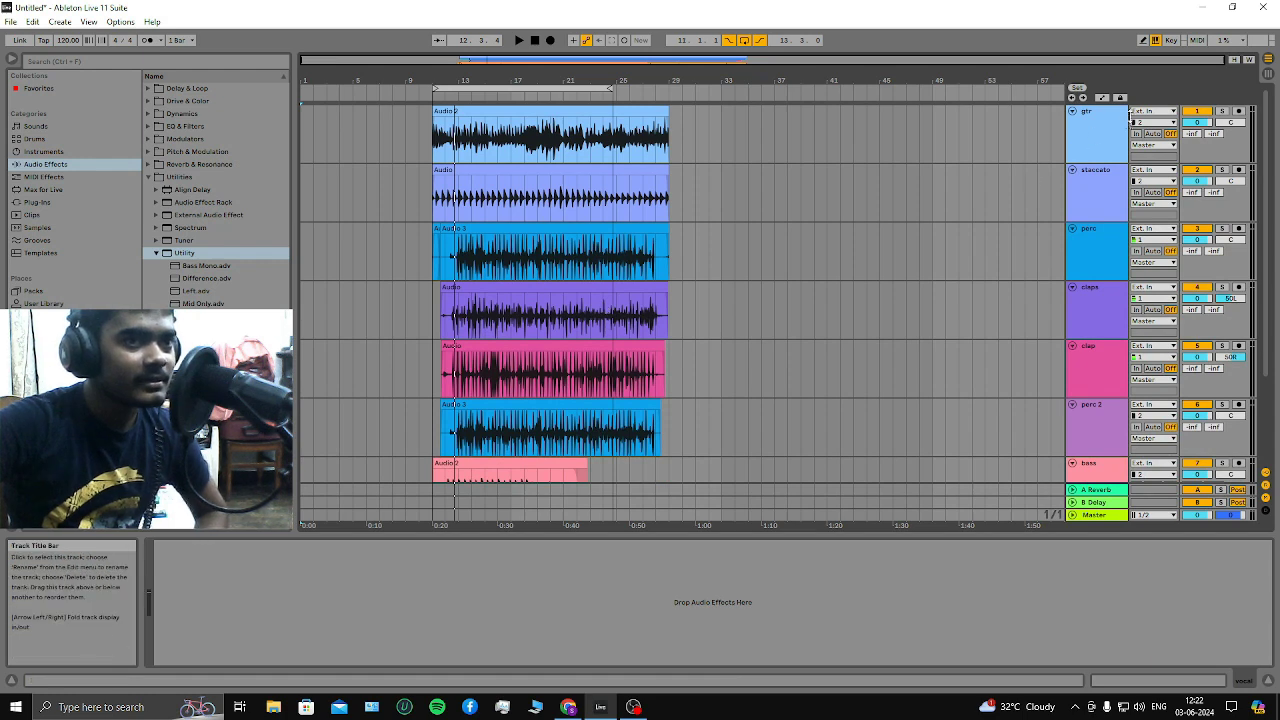
left_click(1112, 129)
left_click(1115, 192)
left_click(1107, 235)
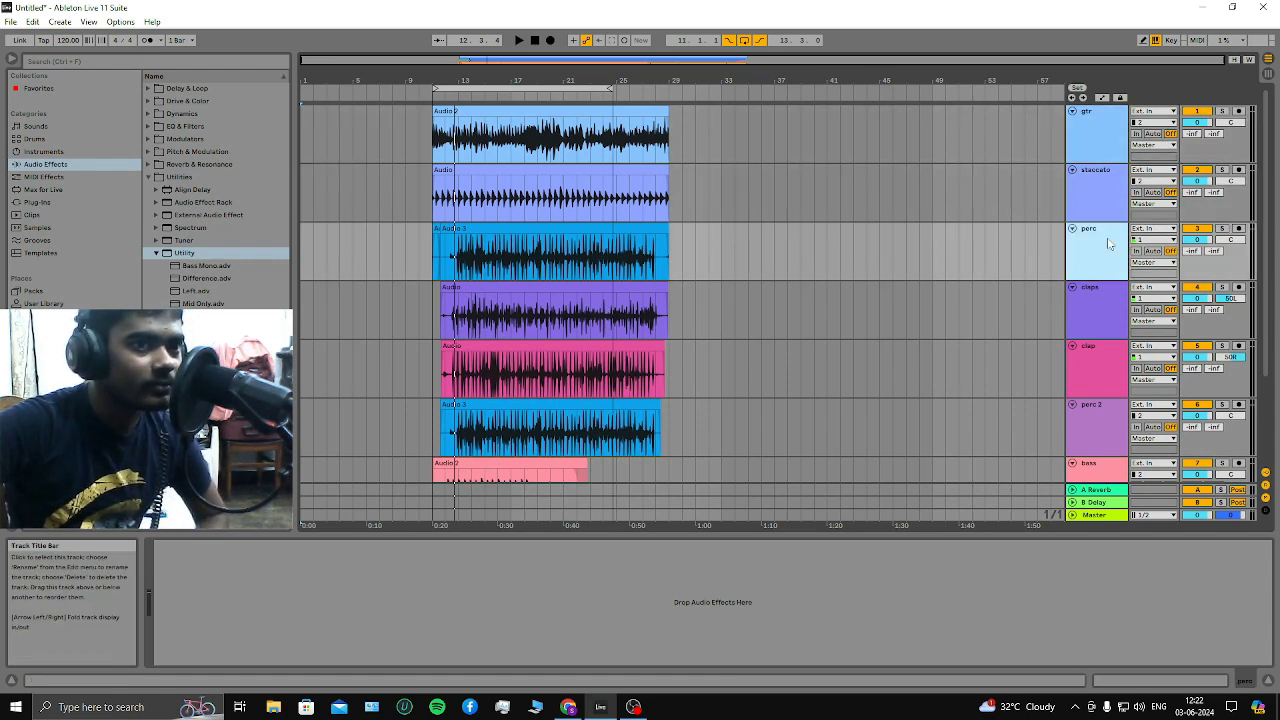
left_click(1098, 303)
left_click(1098, 345)
scroll(1095, 408, "down", 3)
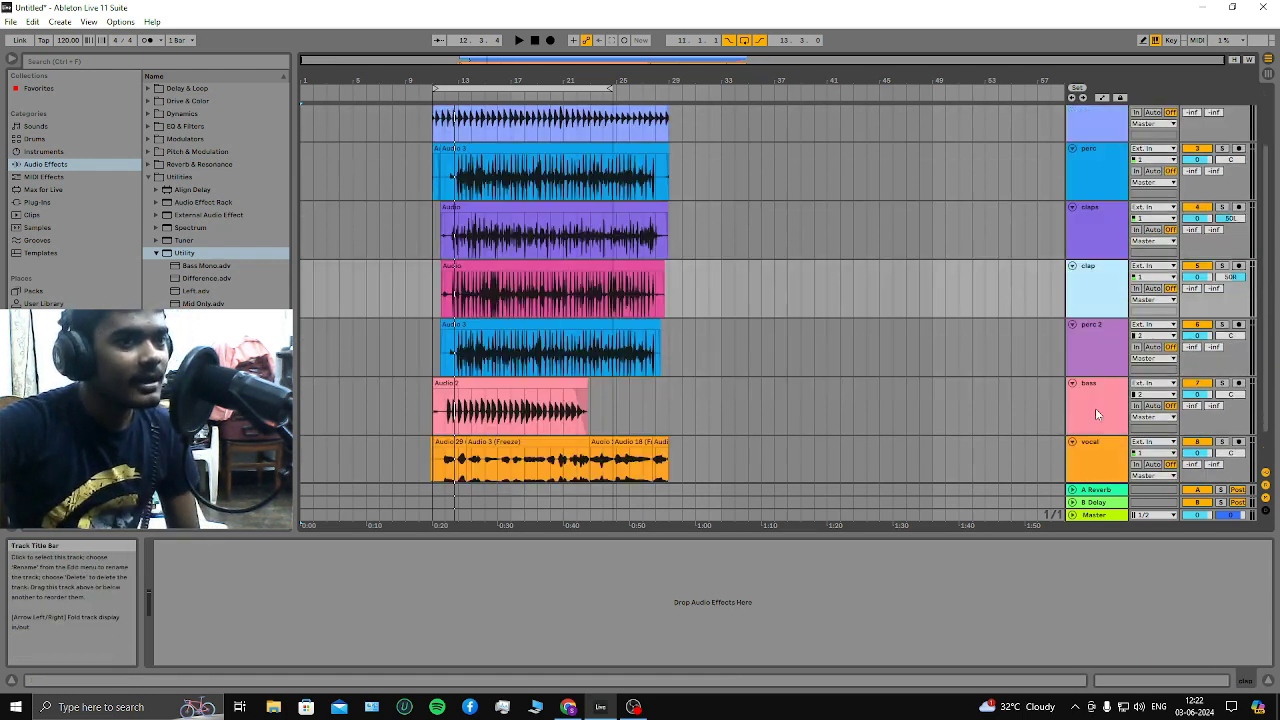
scroll(863, 362, "up", 3)
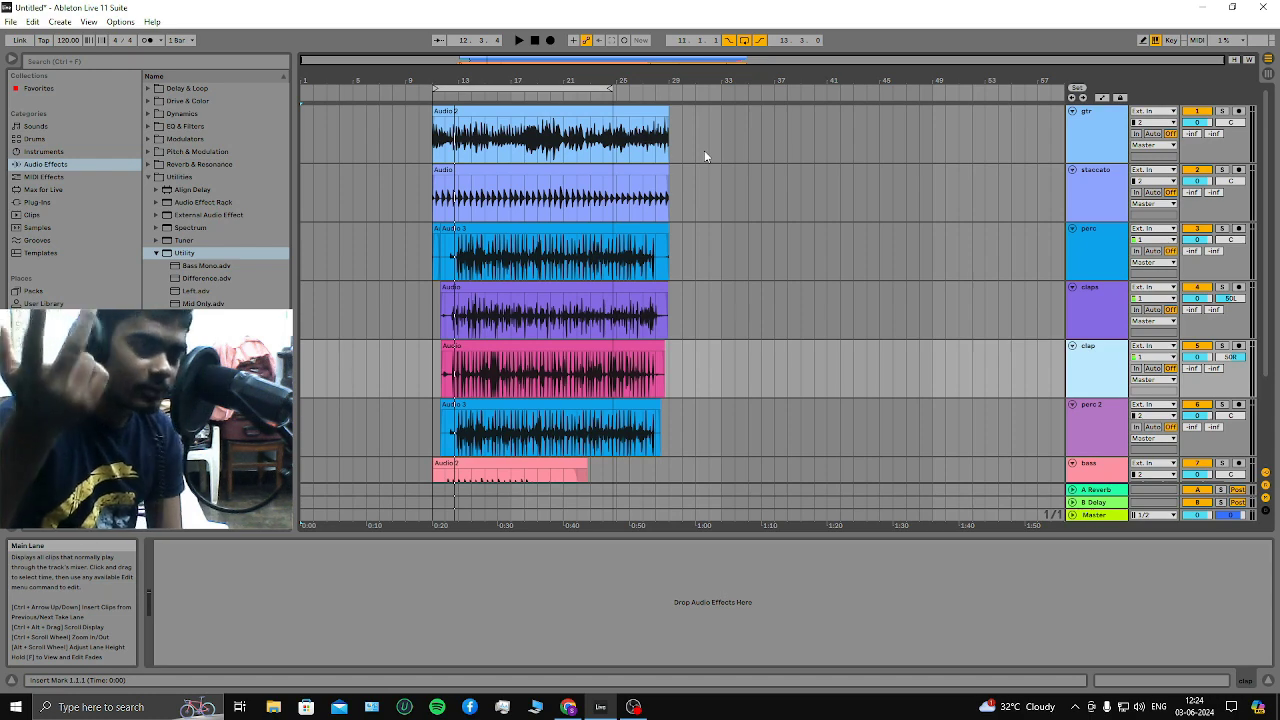
scroll(813, 339, "down", 3)
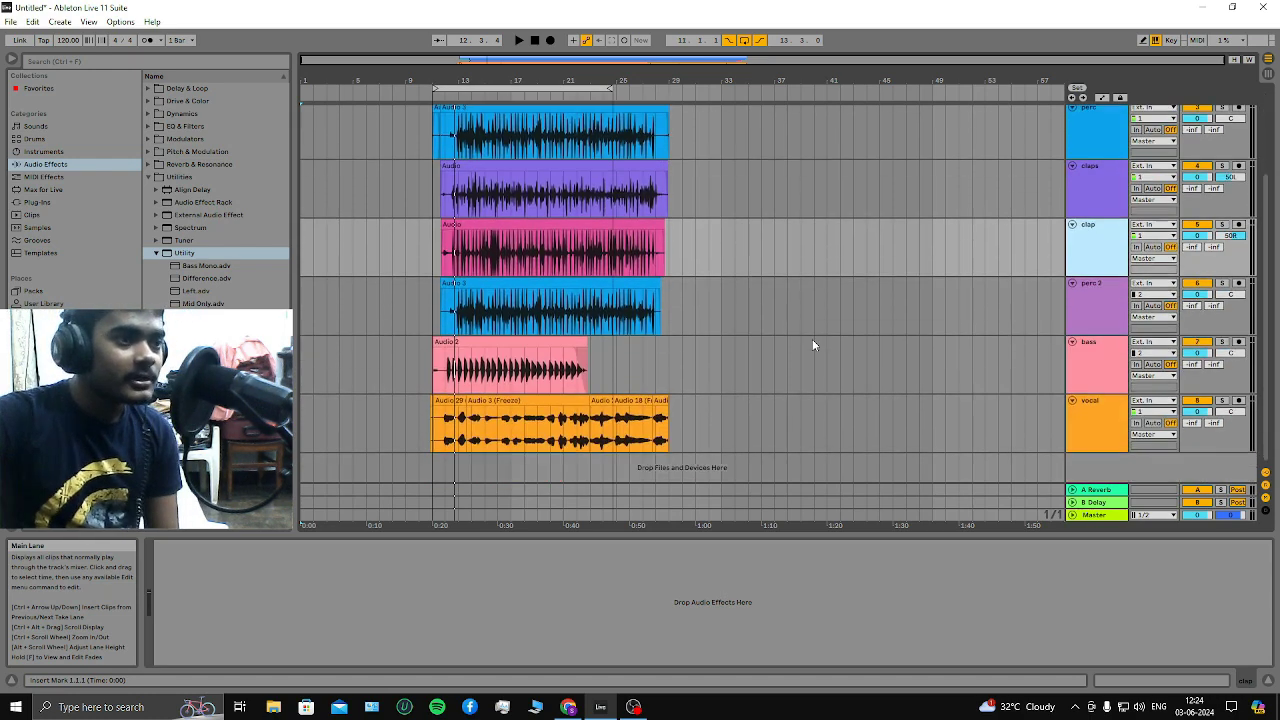
scroll(813, 339, "up", 3)
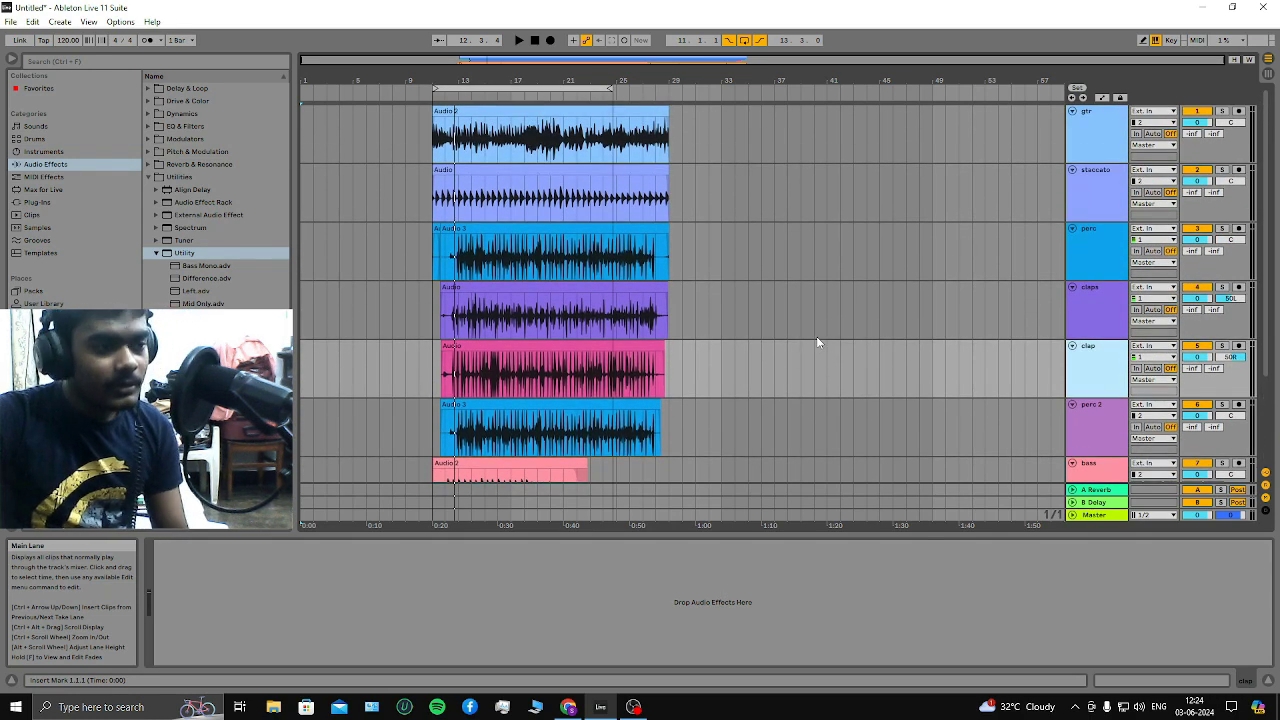
scroll(746, 334, "down", 3)
scroll(745, 333, "up", 2)
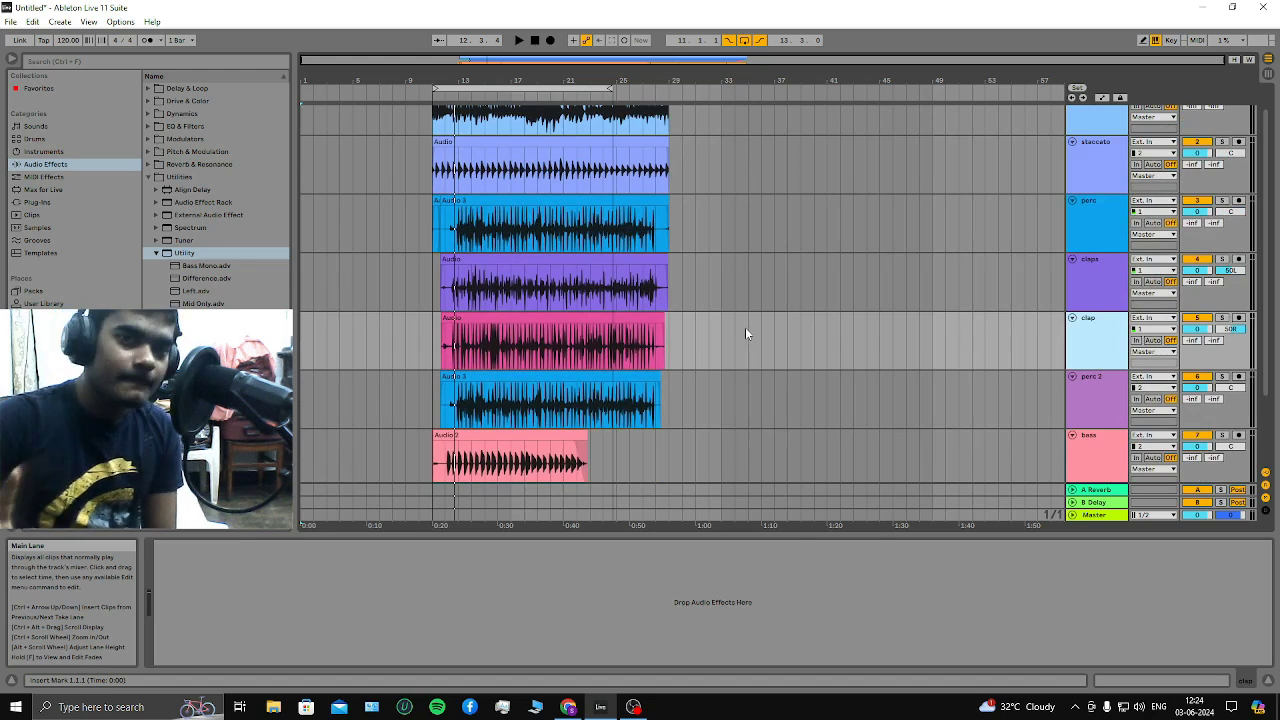
scroll(745, 312, "up", 1)
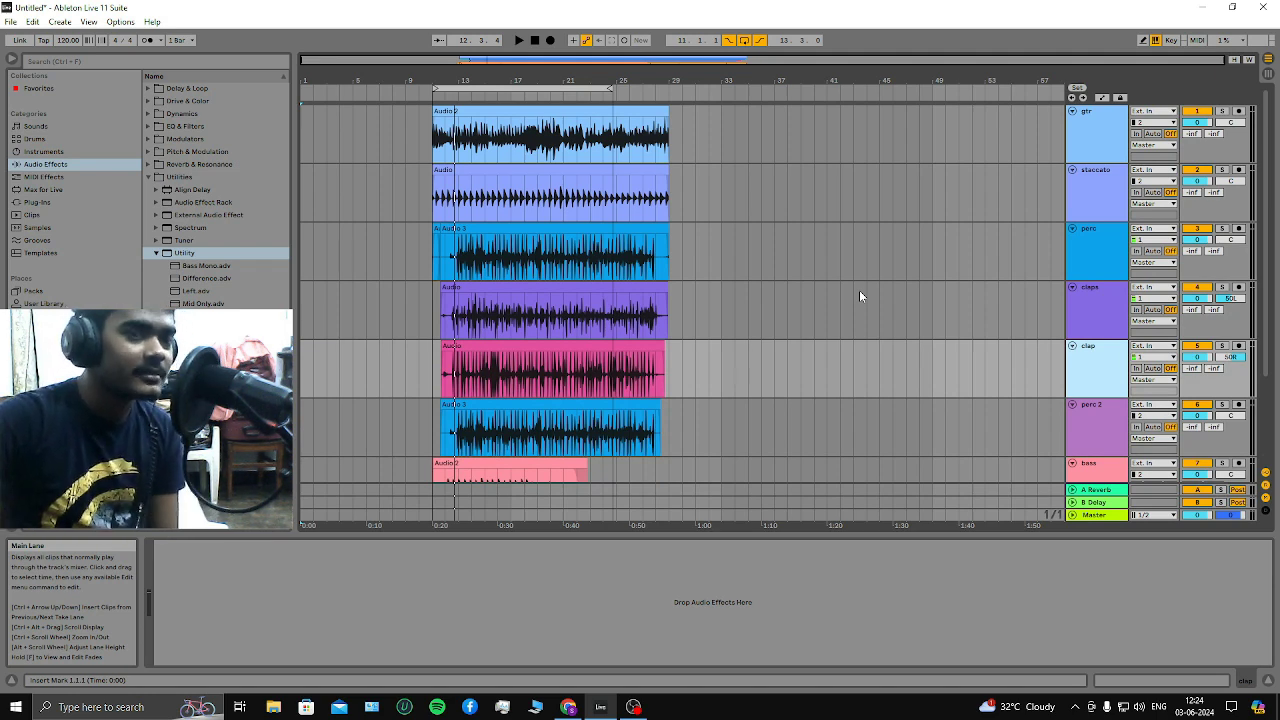
Switch to Session View and start a search within the plug-ins
key("Tab")
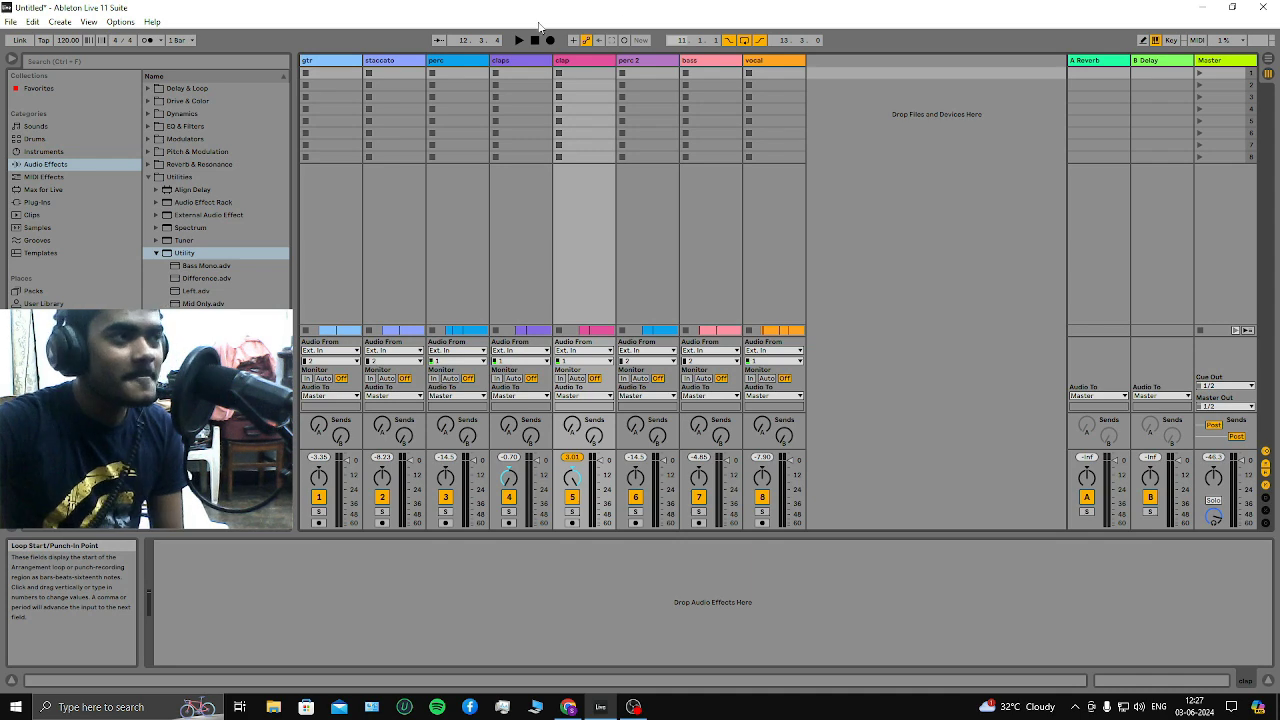
left_click(37, 202)
left_click(222, 62)
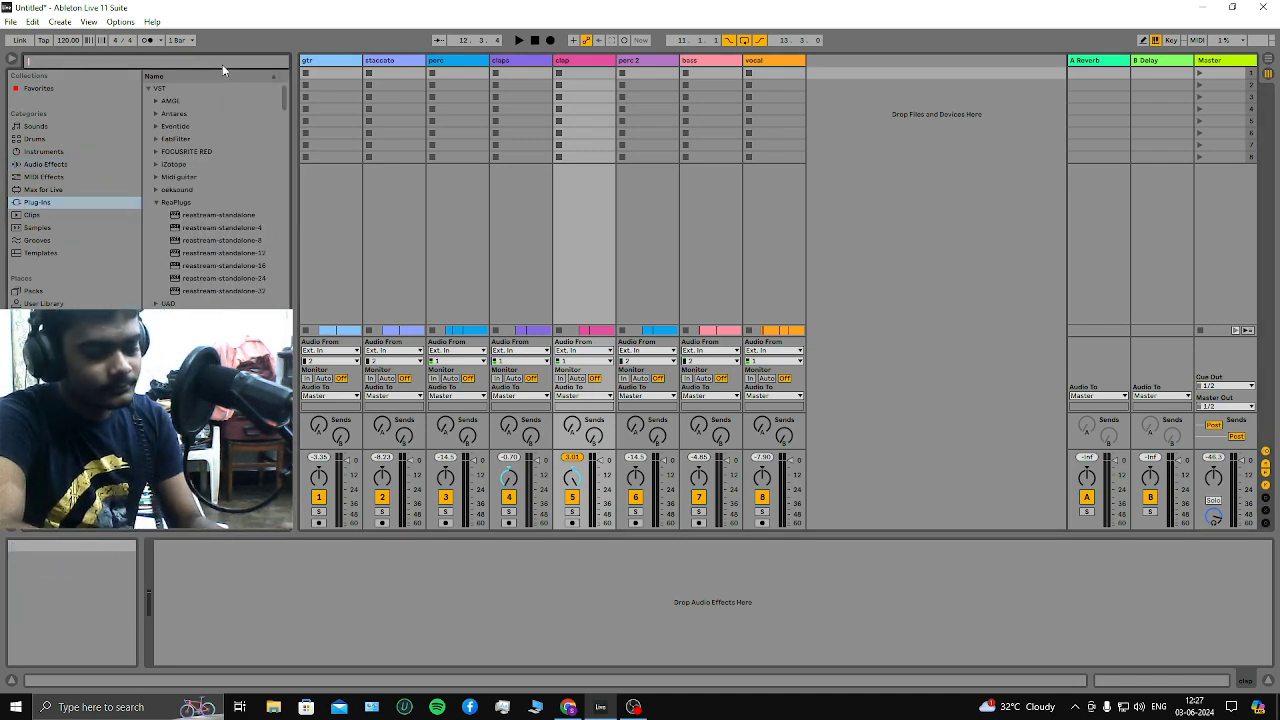
type("analog tape")
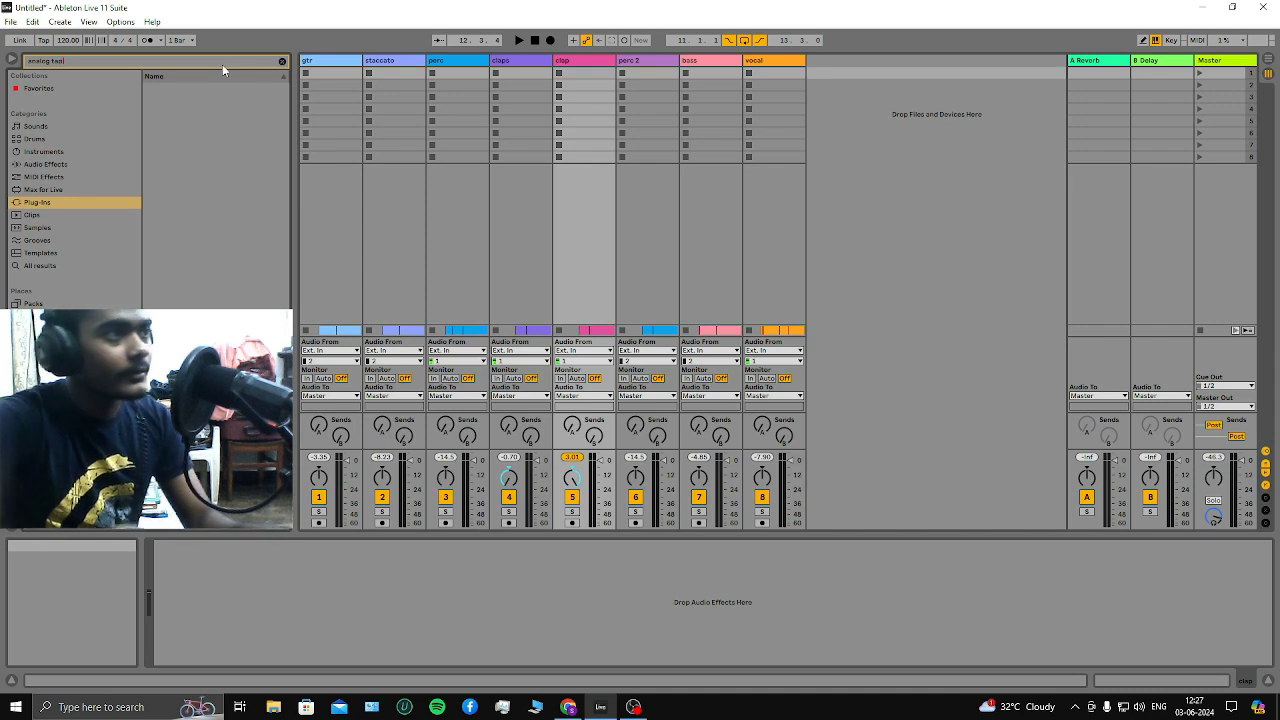
key("BackSpace")
key("BackSpace")
key("BackSpace")
key("BackSpace")
key("BackSpace")
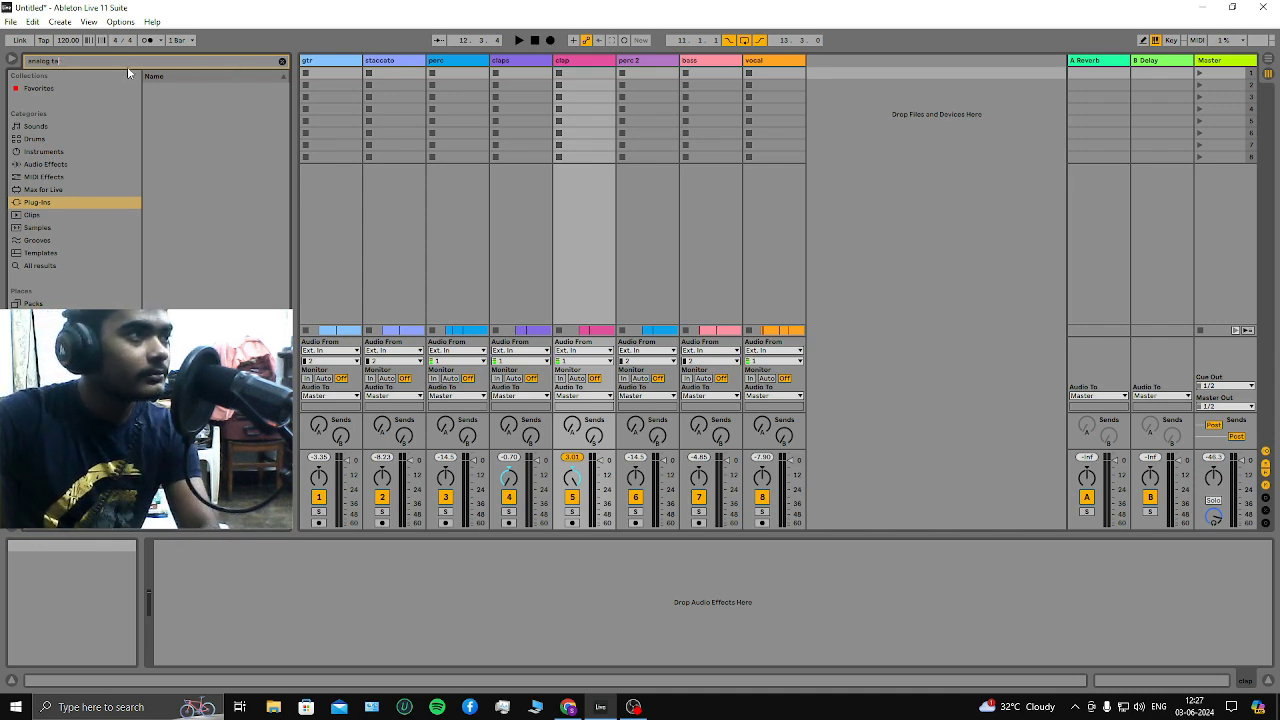
key("BackSpace")
key("BackSpace")
key("BackSpace")
key("BackSpace")
key("BackSpace")
key("BackSpace")
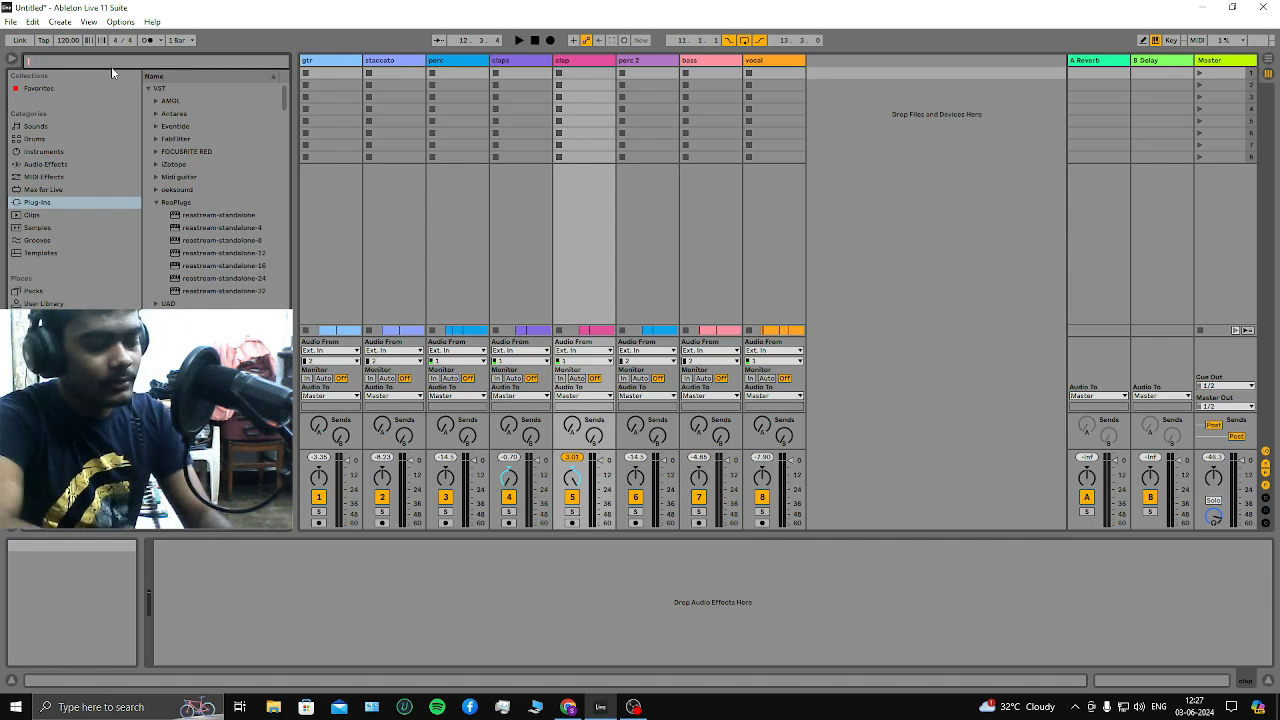
Search the plug-ins for "tape" and insert Kramer Tape Mono on the clap track
type("tape")
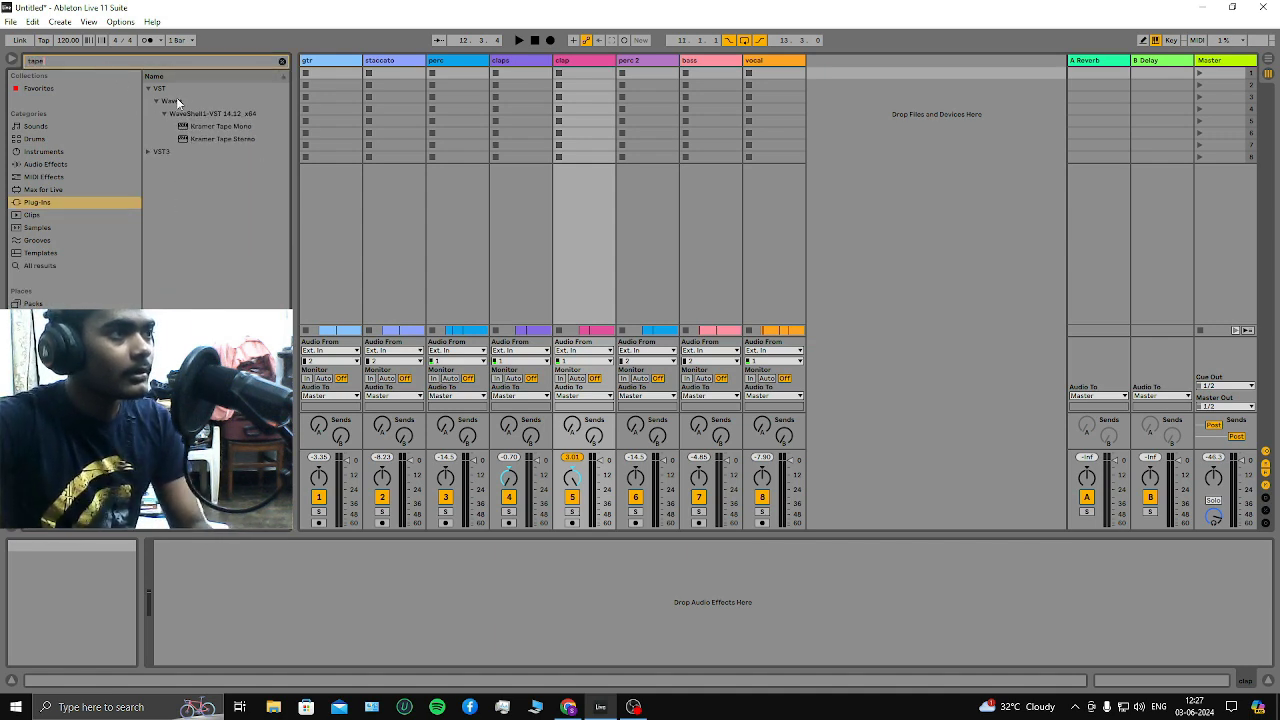
left_click_drag(215, 124, 190, 537)
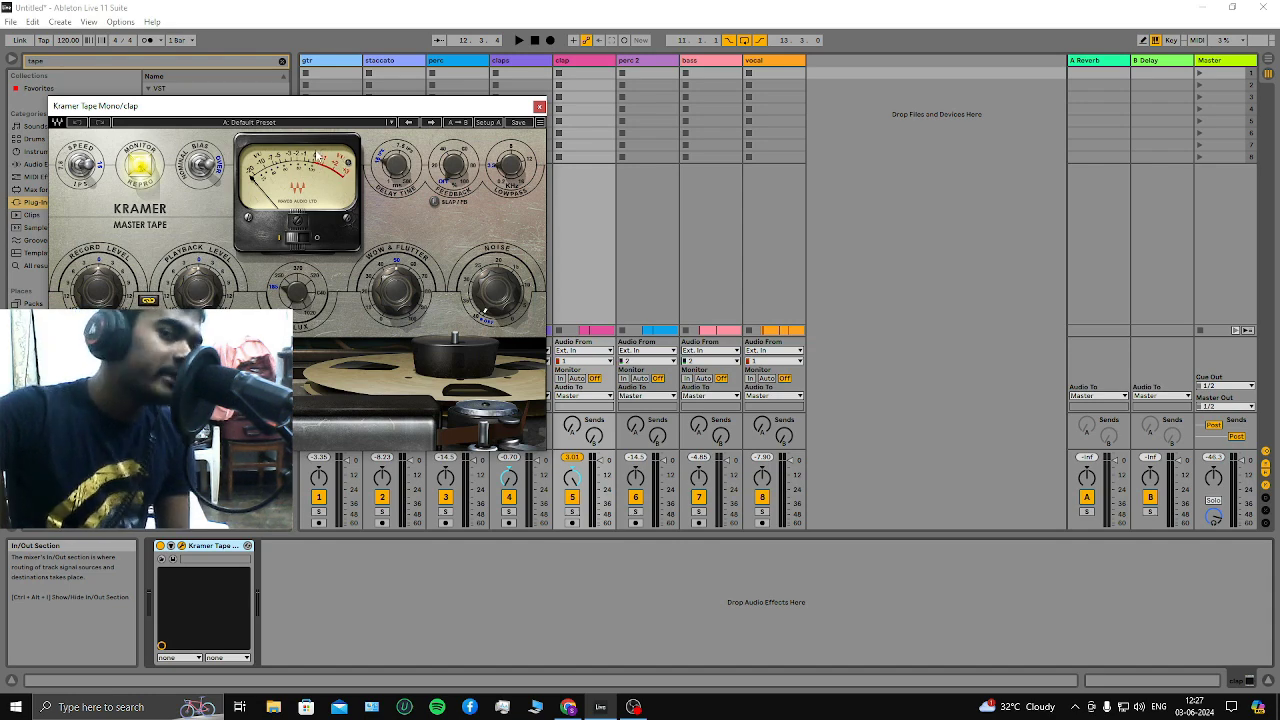
Look over the tracks in Session View, selecting gtr, vocal, bass, perc 2, Master and the Reverb and Delay returns
left_click_drag(339, 111, 1064, 122)
left_click(320, 230)
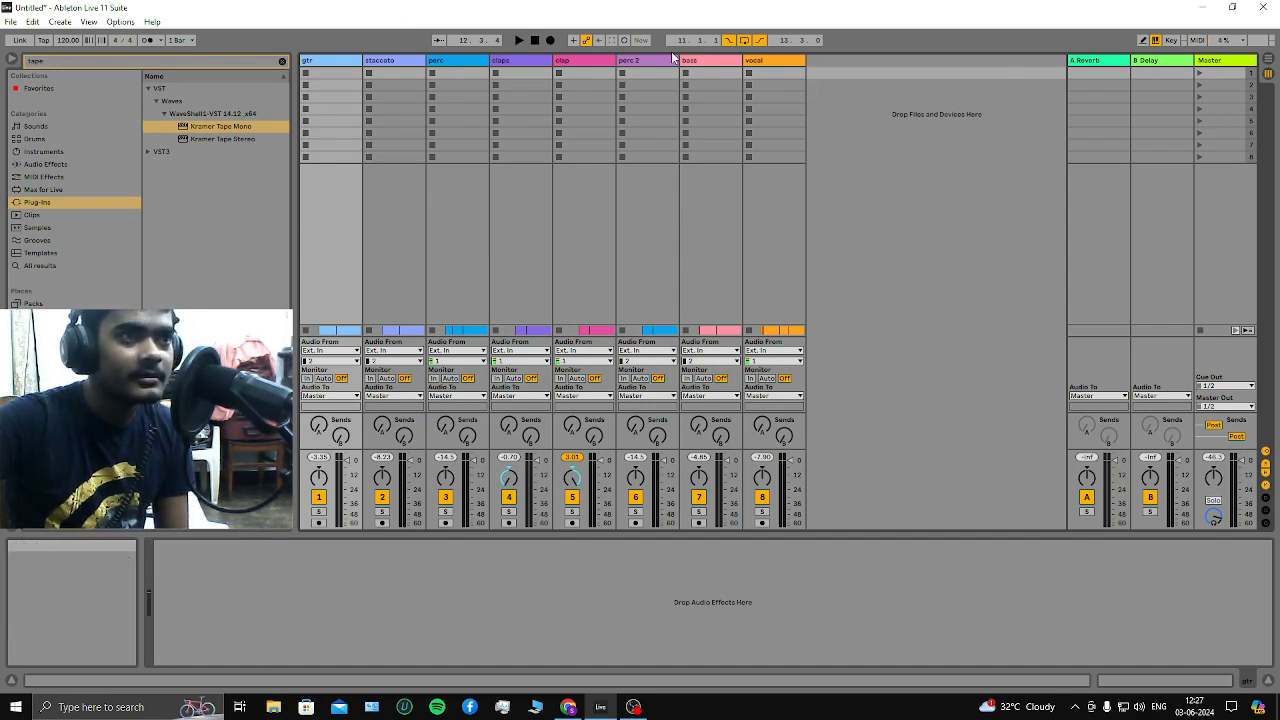
left_click(773, 63)
left_click(705, 63)
left_click(660, 66)
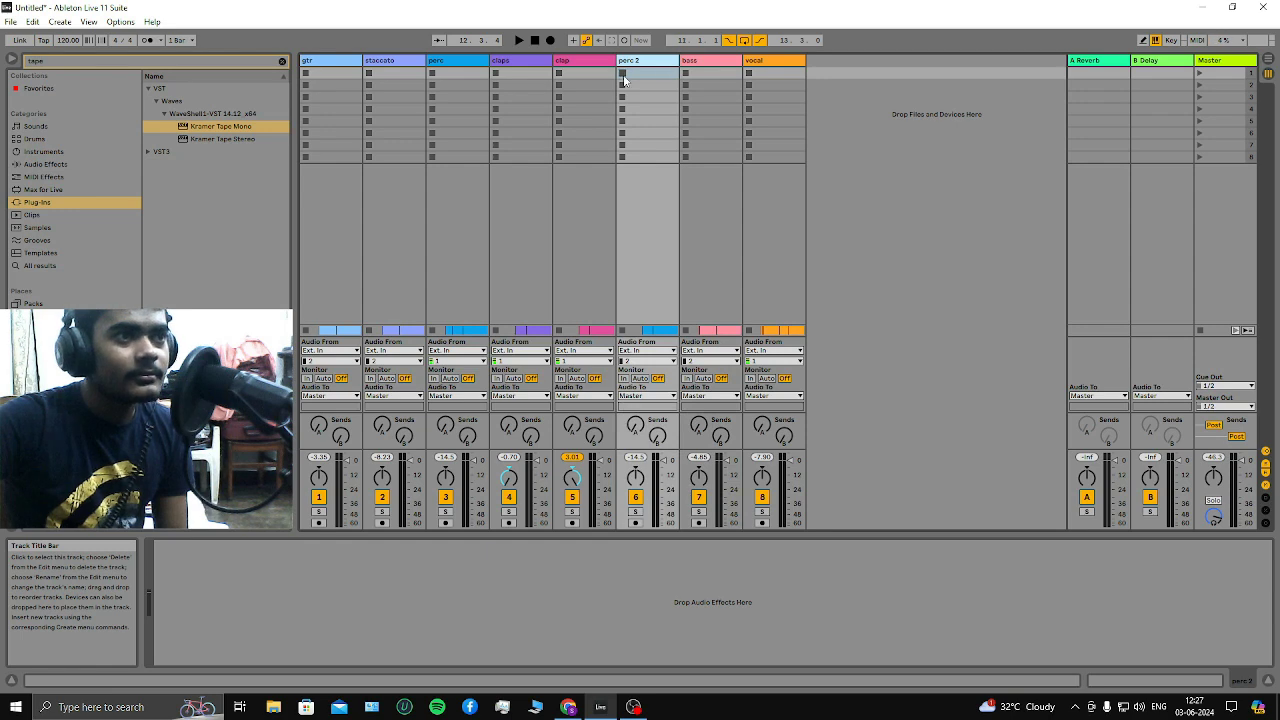
left_click(1205, 63)
left_click(1102, 63)
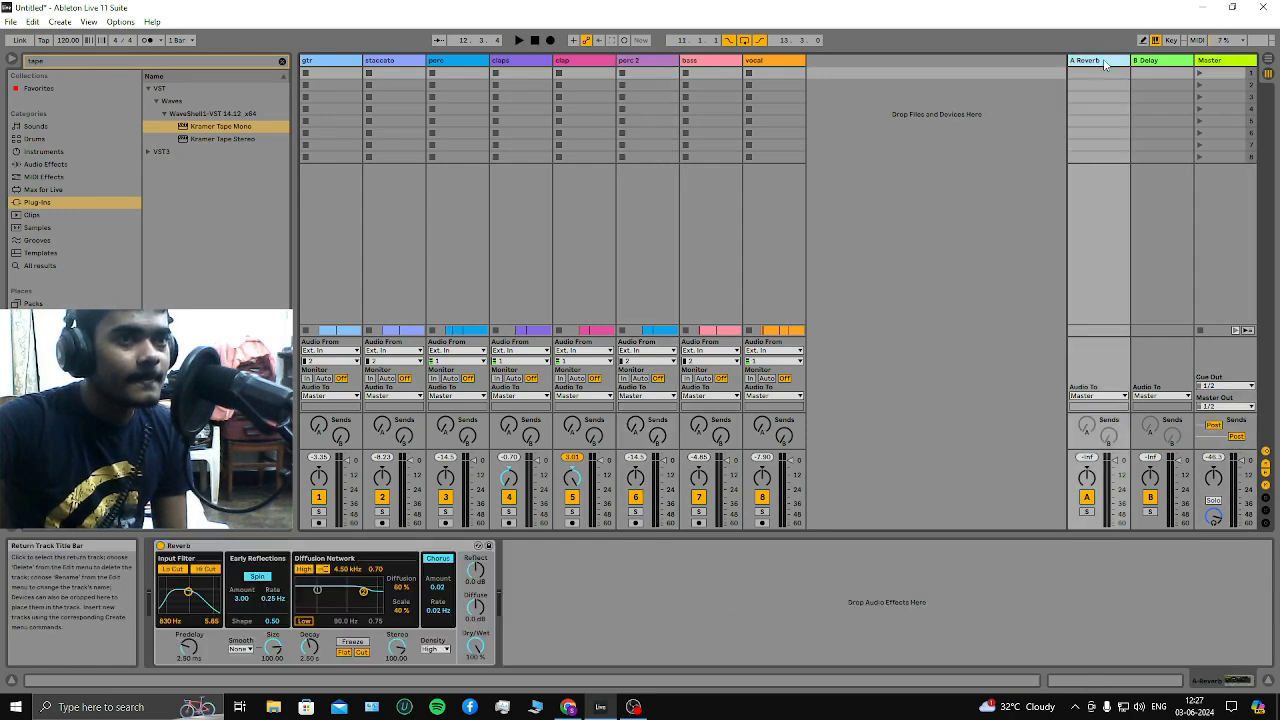
left_click(1160, 63)
left_click(726, 66)
left_click(645, 63)
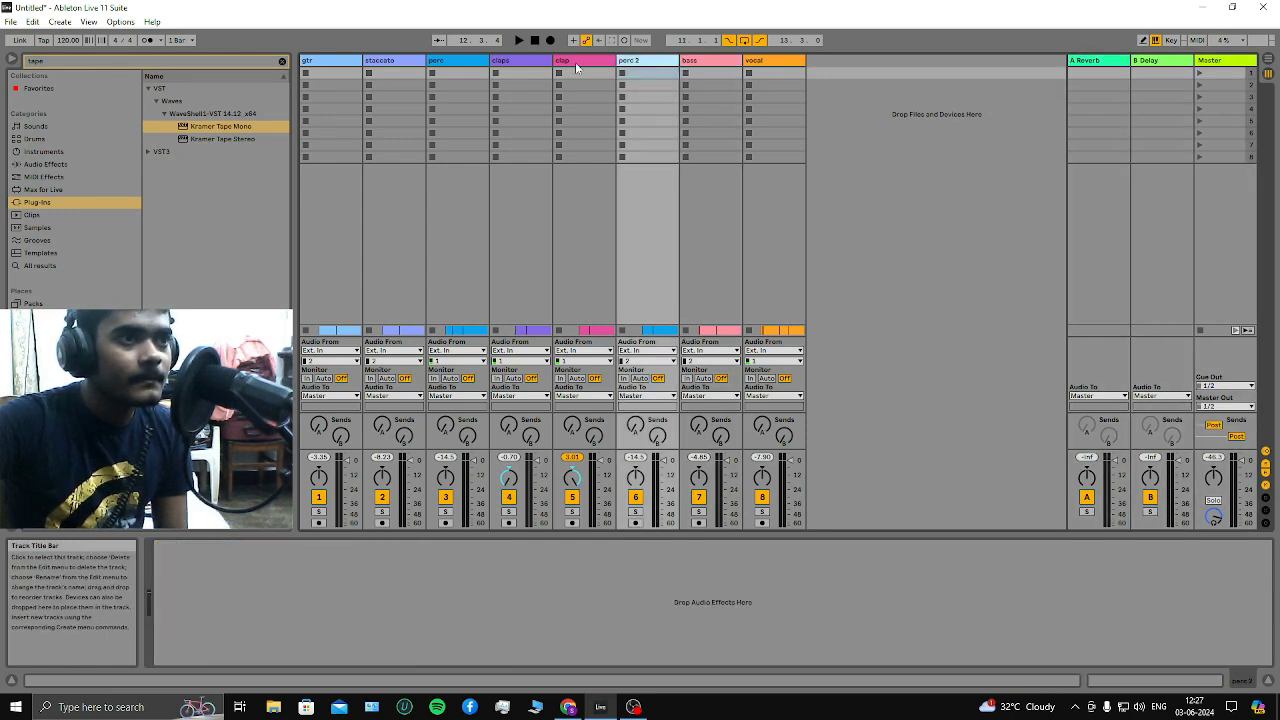
Show the clap track's Kramer Tape Mono again and place its window over the mixer to examine the Record Level control
left_click(575, 67)
left_click_drag(976, 114, 724, 139)
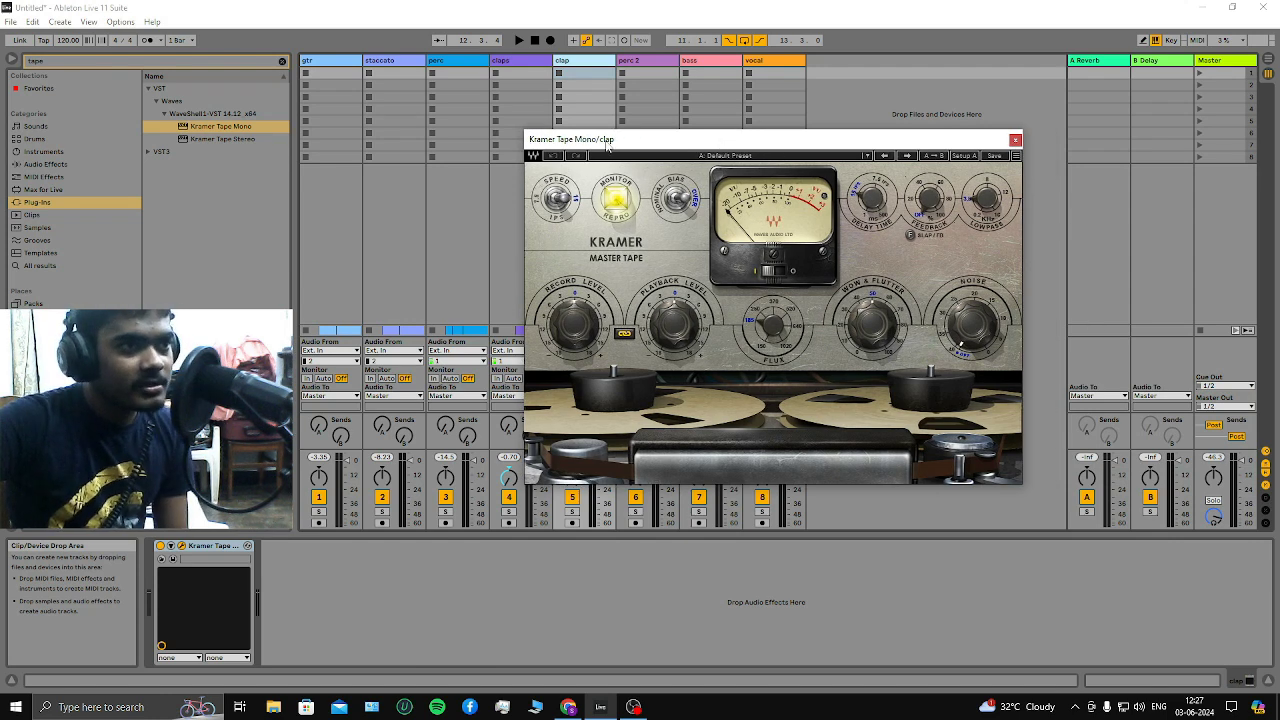
left_click_drag(609, 147, 441, 155)
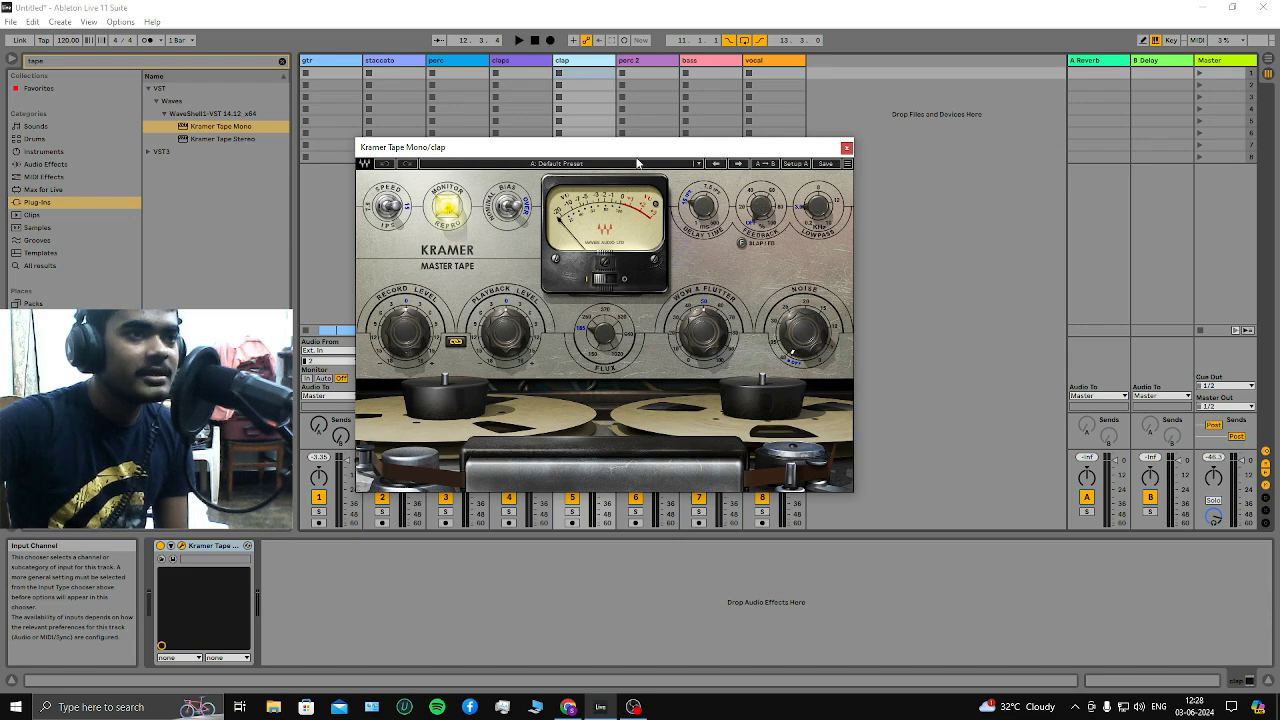
left_click_drag(642, 150, 1005, 107)
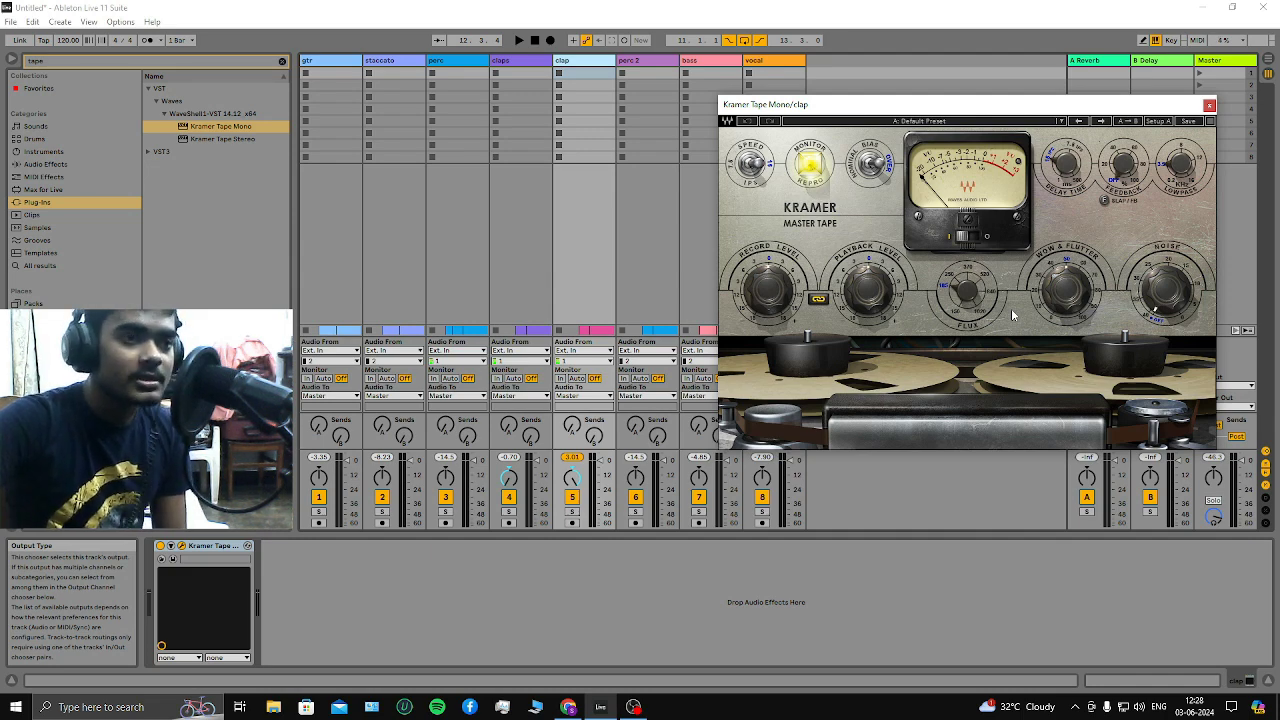
left_click_drag(882, 105, 508, 192)
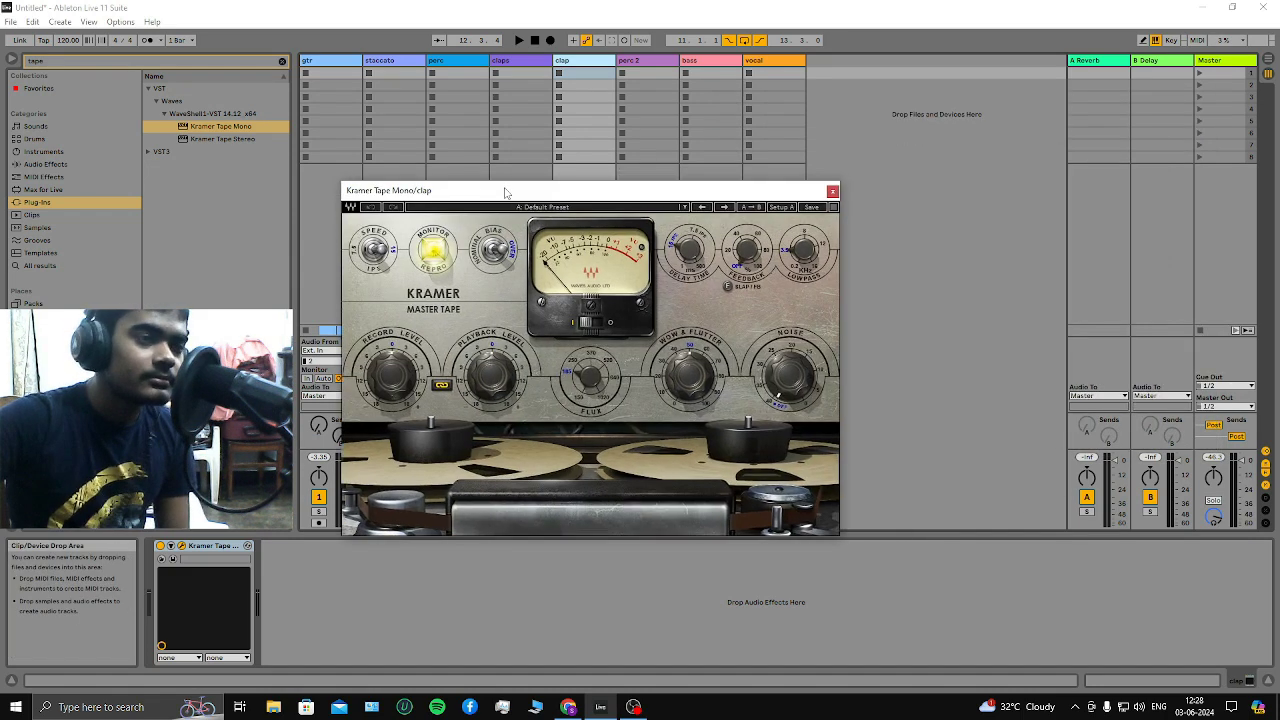
mouse_move(390, 377)
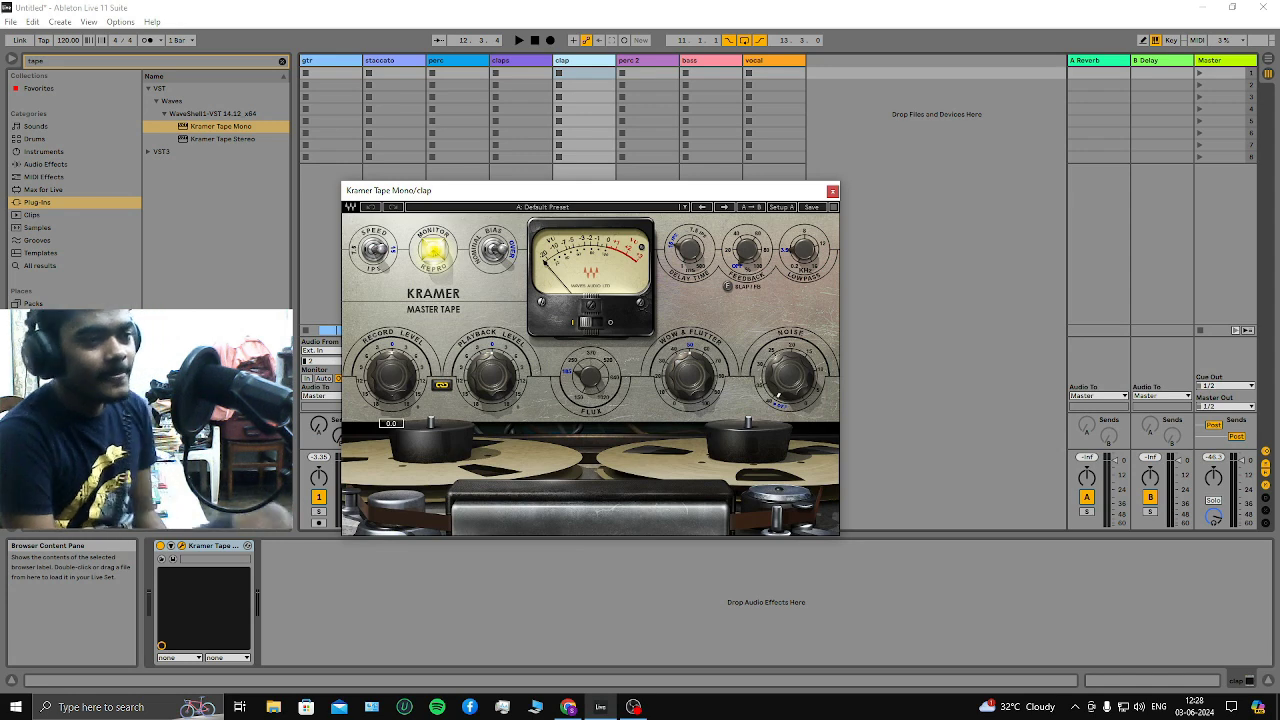
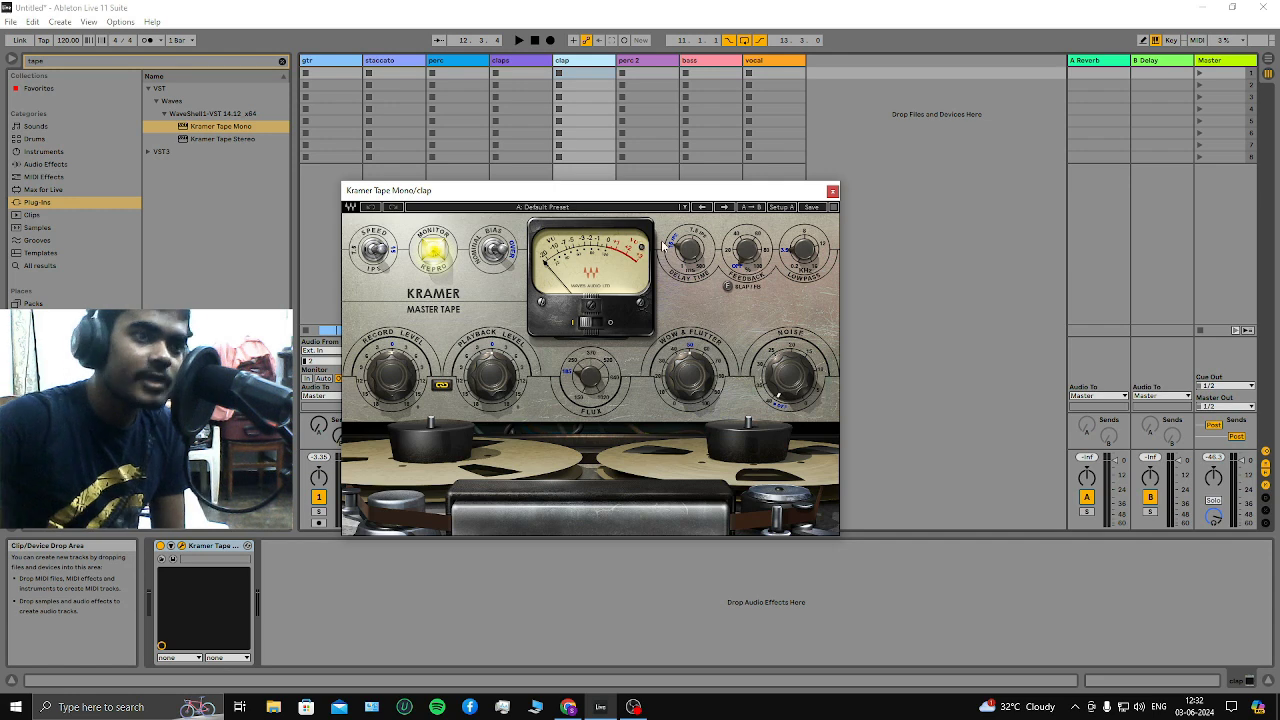
Close the Kramer Tape Mono window and remove the plug-in from the clap track
left_click(832, 190)
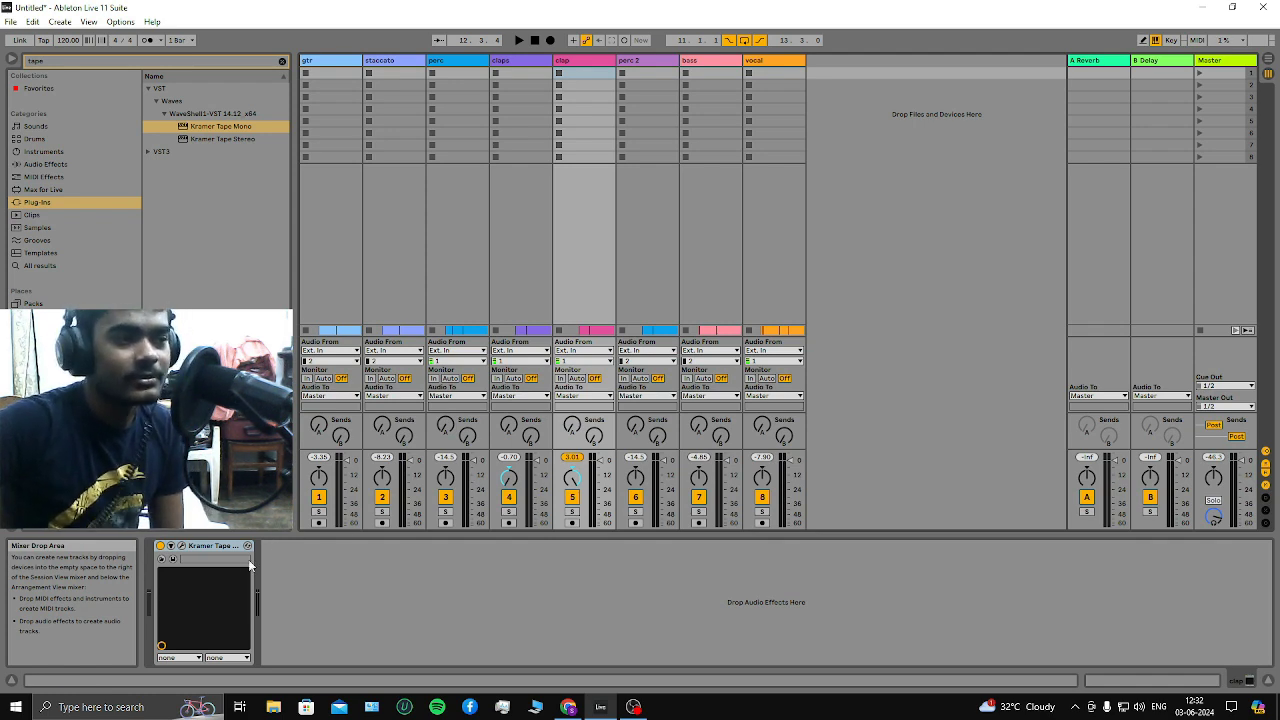
left_click(196, 546)
key("Delete")
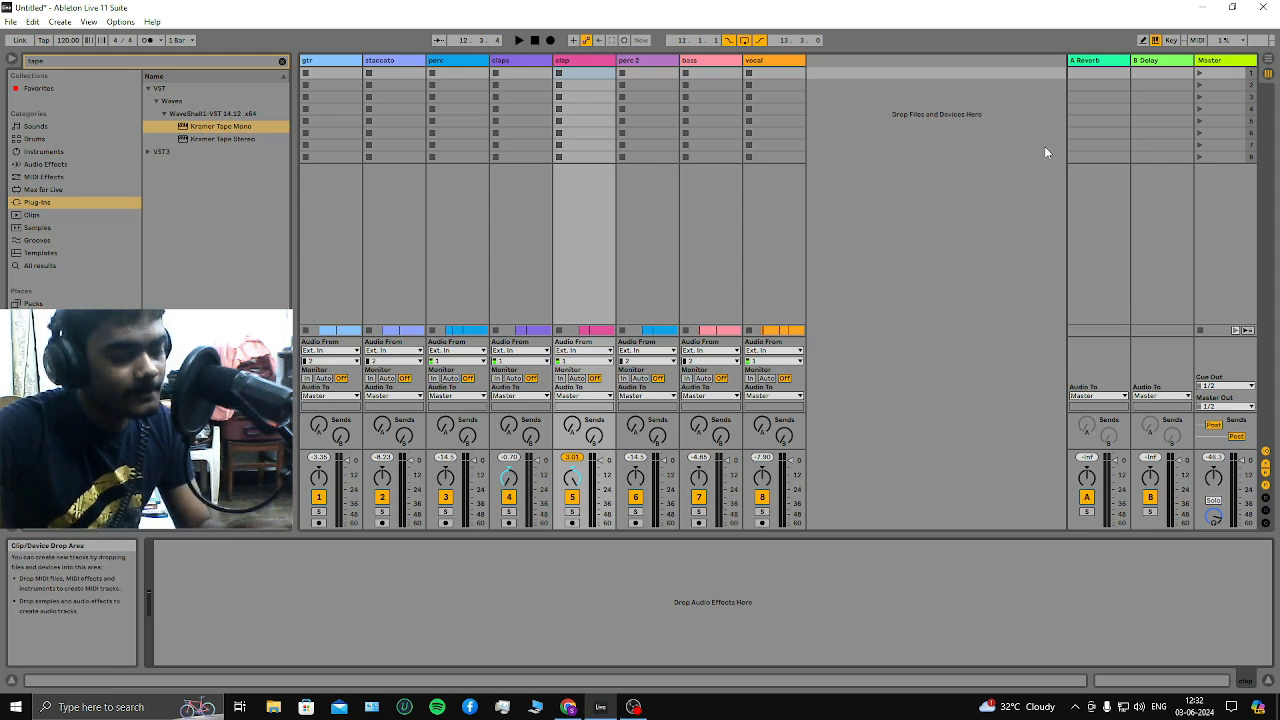
Play the arrangement from about bar 18 and check the track and Master levels in Session View before stopping playback
key("Tab")
scroll(1099, 368, "down", 2)
scroll(1094, 368, "up", 2)
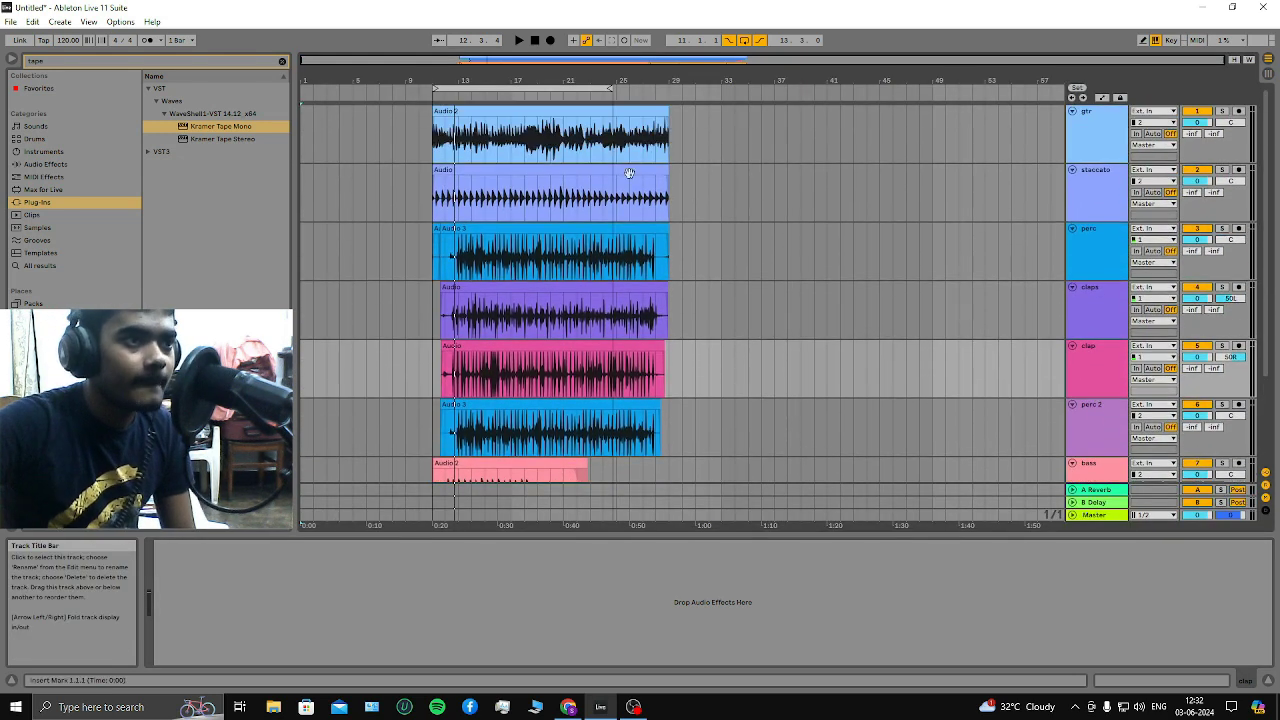
left_click(523, 97)
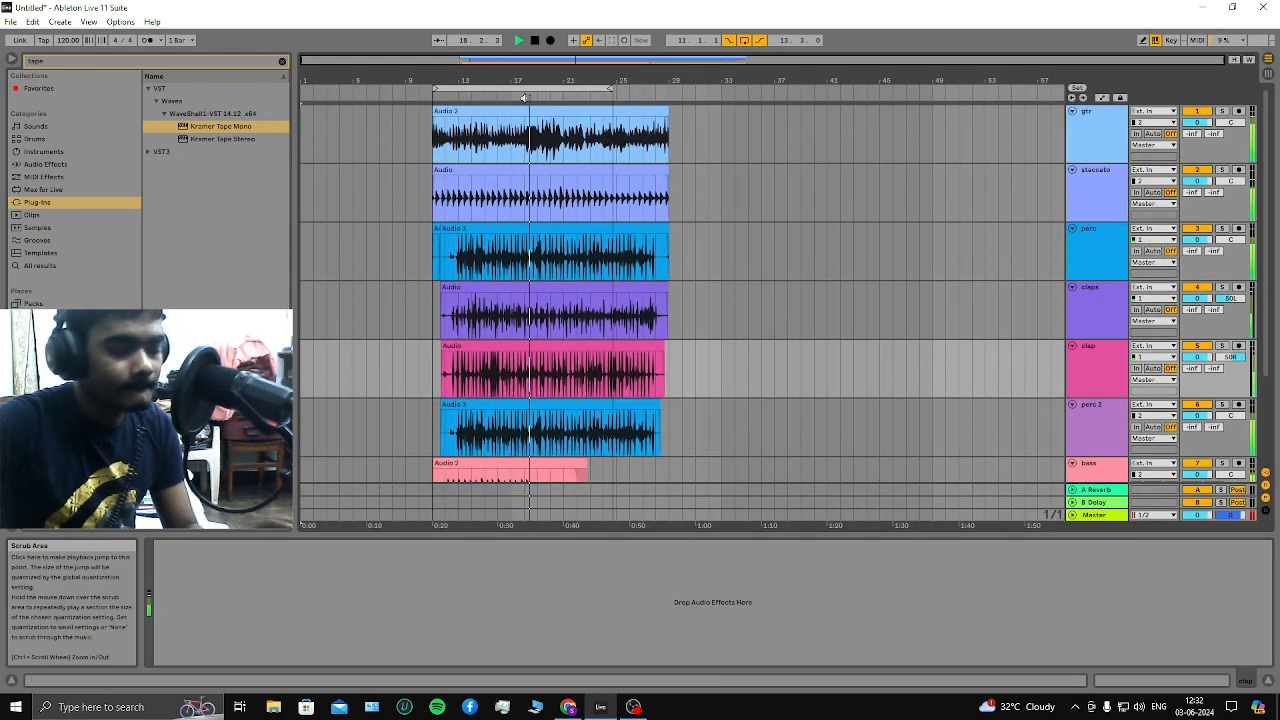
key("Tab")
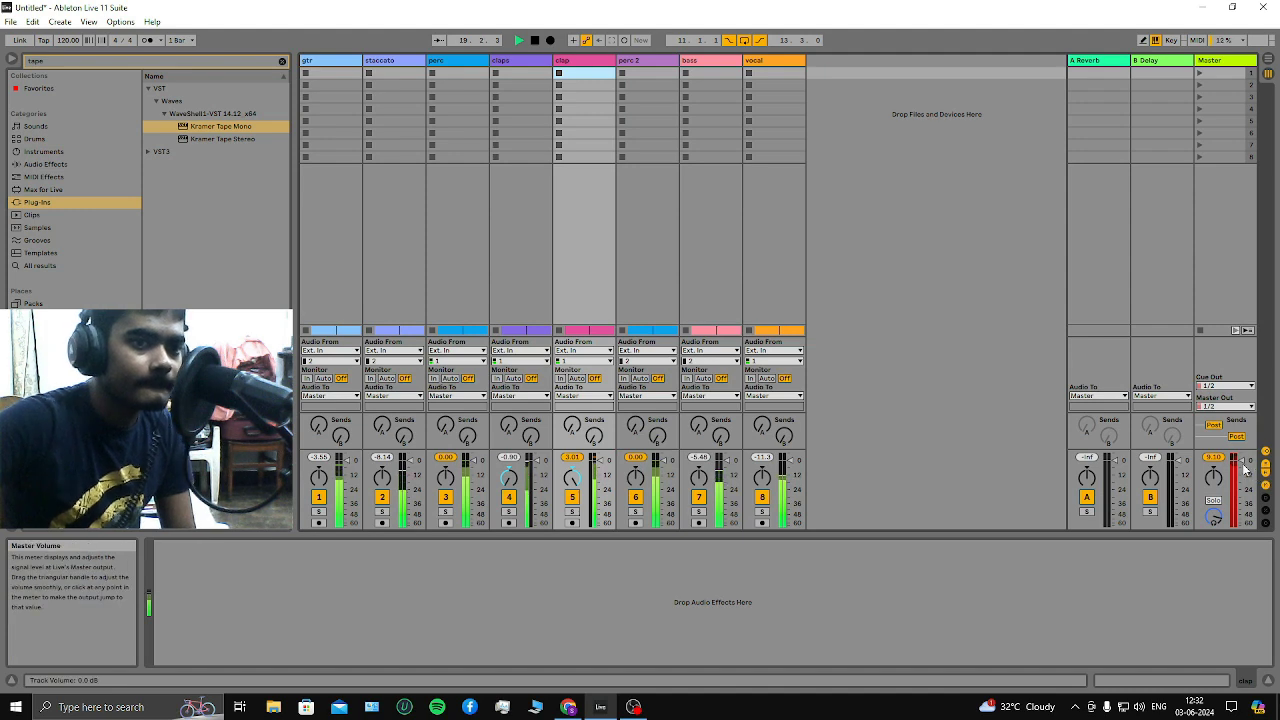
left_click(534, 40)
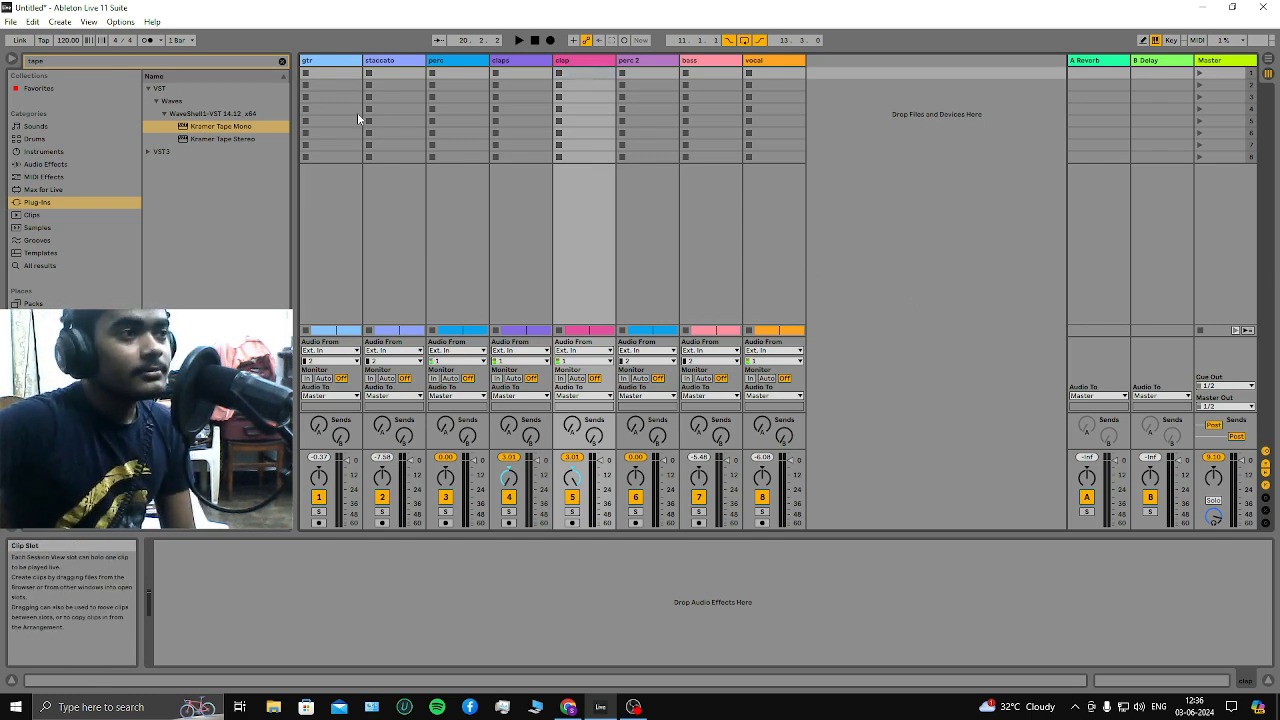
Go through the Session View tracks by selecting gtr, staccato, perc, claps, clap, perc 2 and vocal in turn
left_click(324, 60)
left_click(385, 62)
left_click(460, 65)
left_click(520, 62)
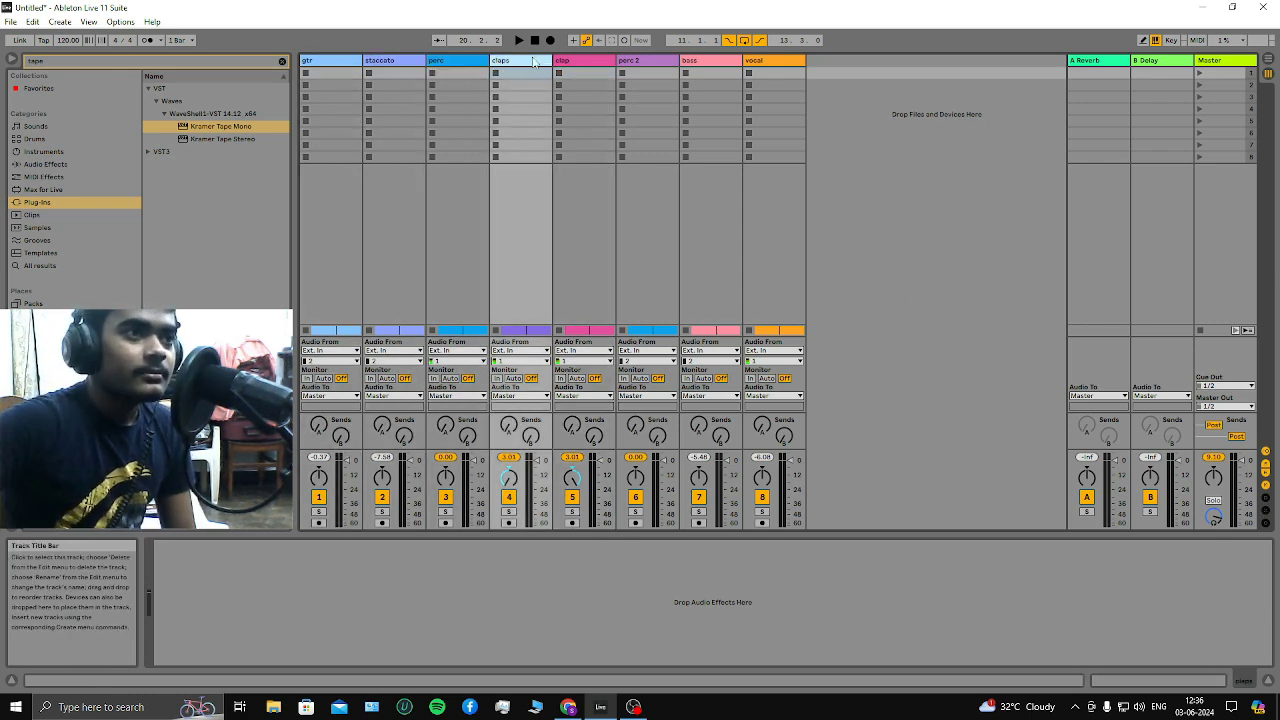
left_click(584, 62)
left_click(646, 62)
left_click(752, 63)
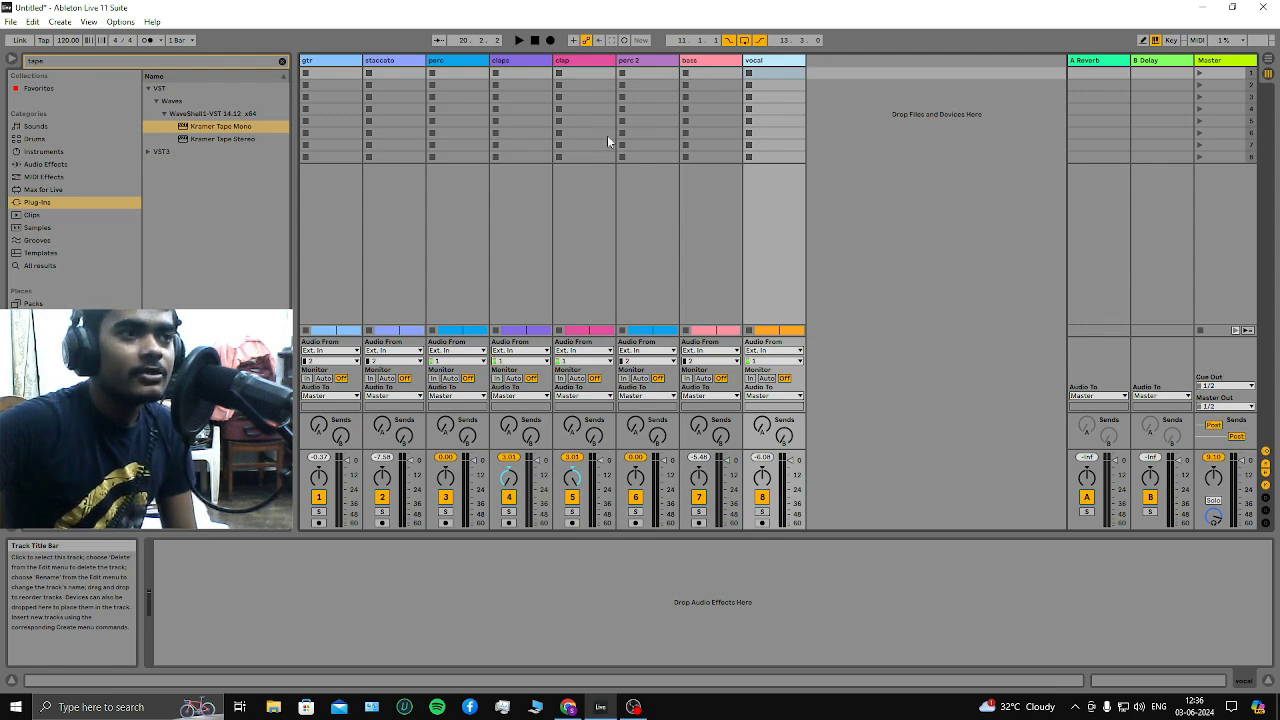
left_click(975, 266)
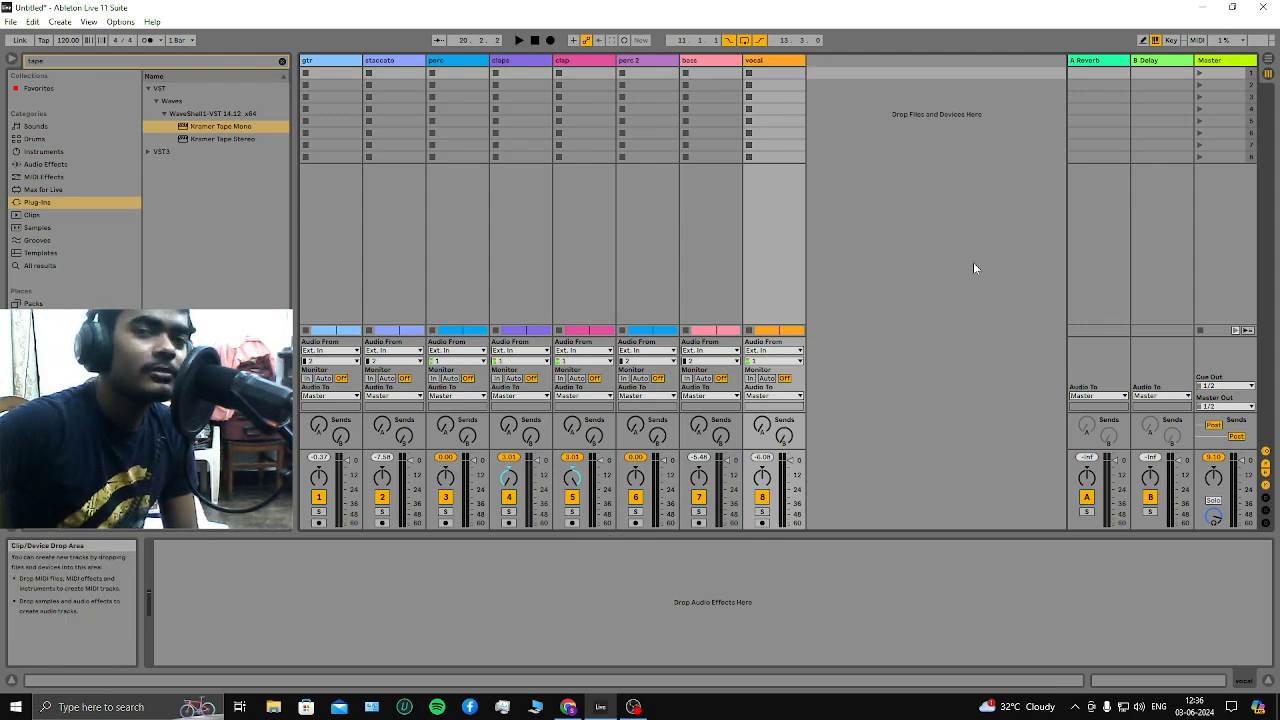
Return to Arrangement View and look over the recorded clips from gtr down to vocal
key("Tab")
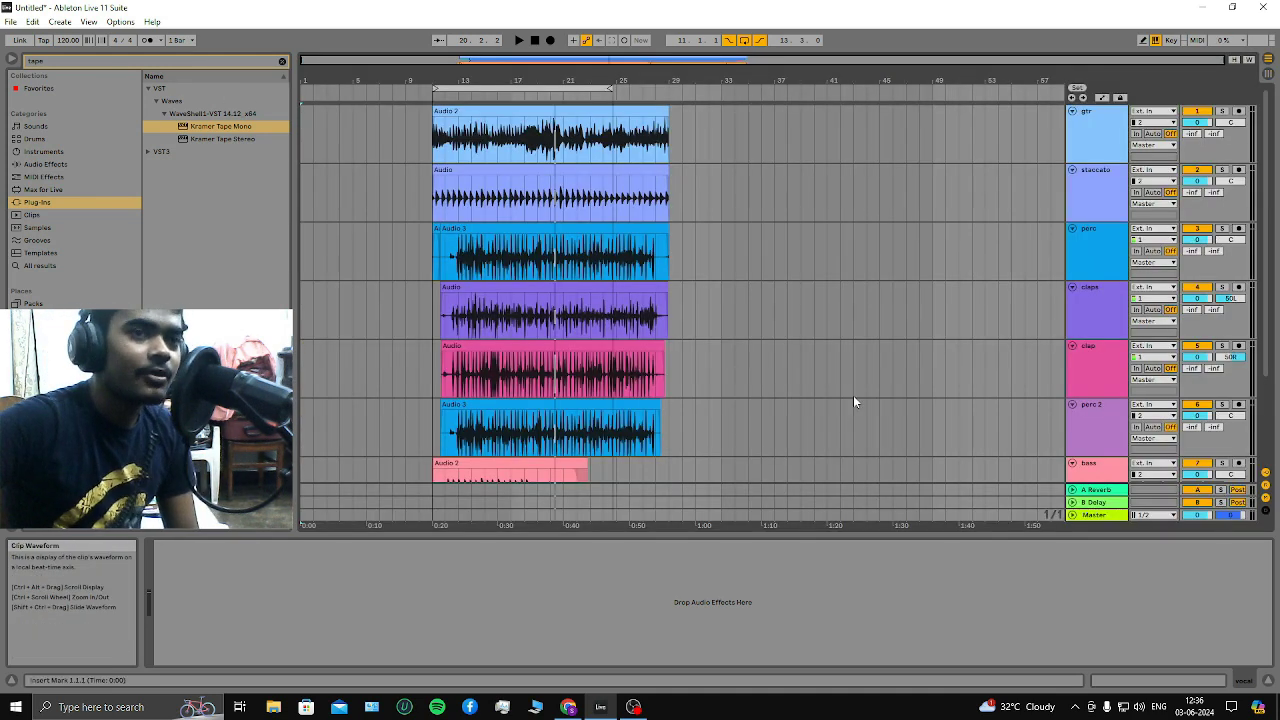
scroll(874, 344, "down", 3)
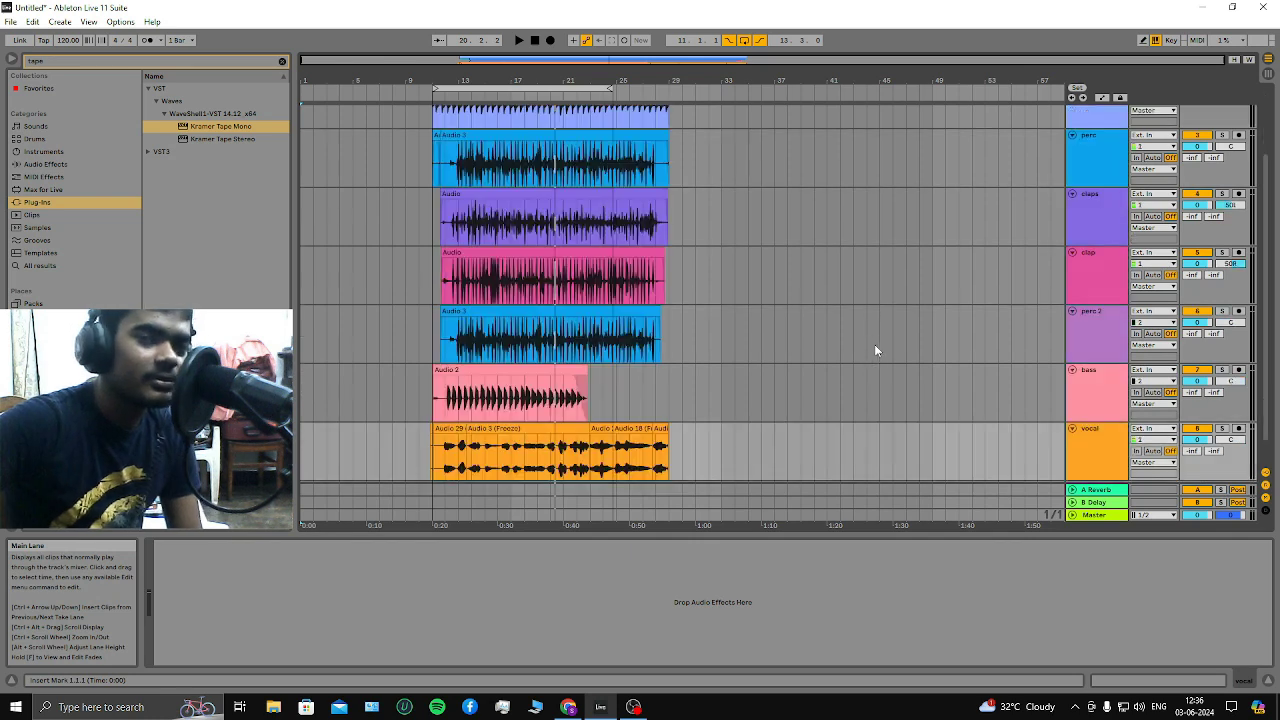
scroll(874, 344, "up", 3)
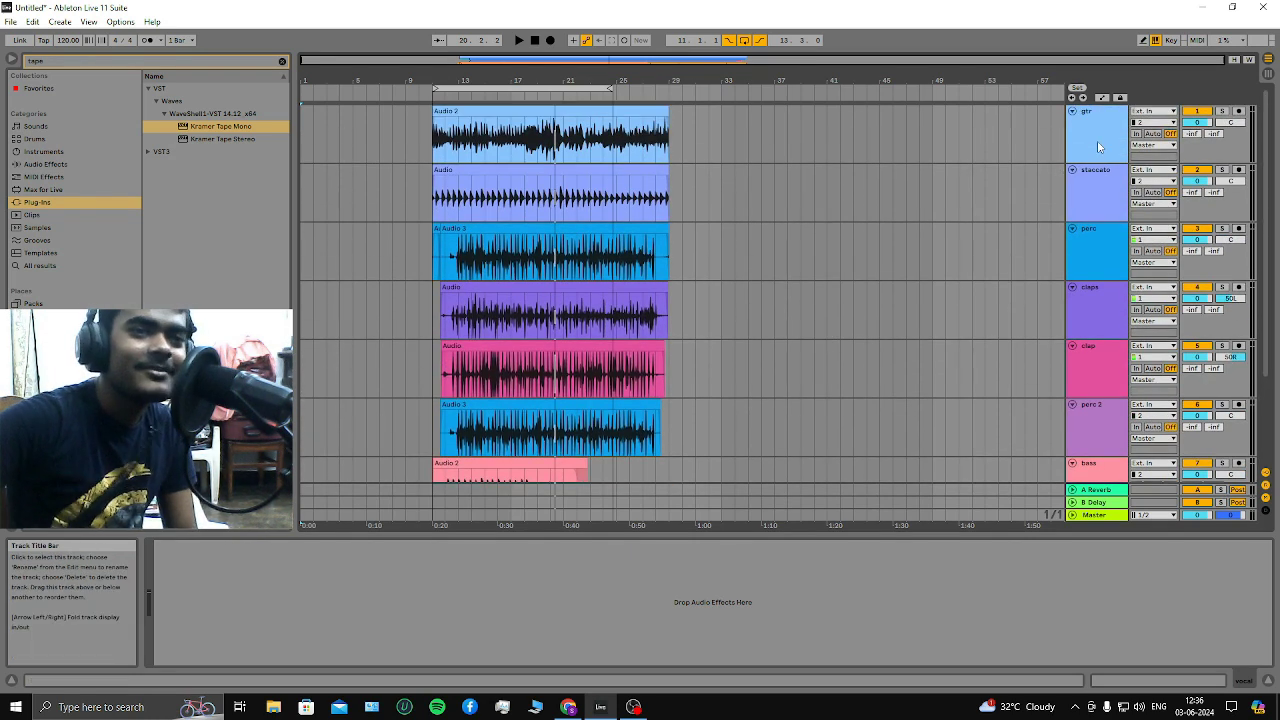
scroll(822, 300, "down", 3)
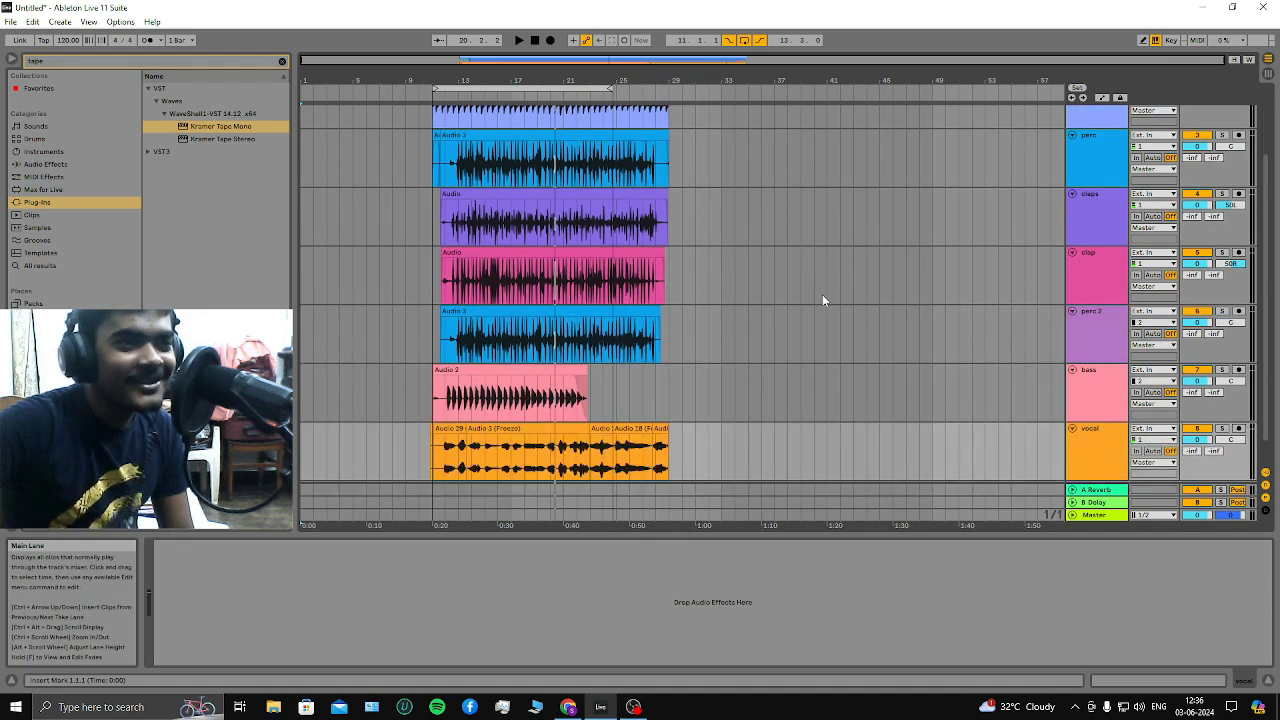
scroll(824, 292, "down", 1)
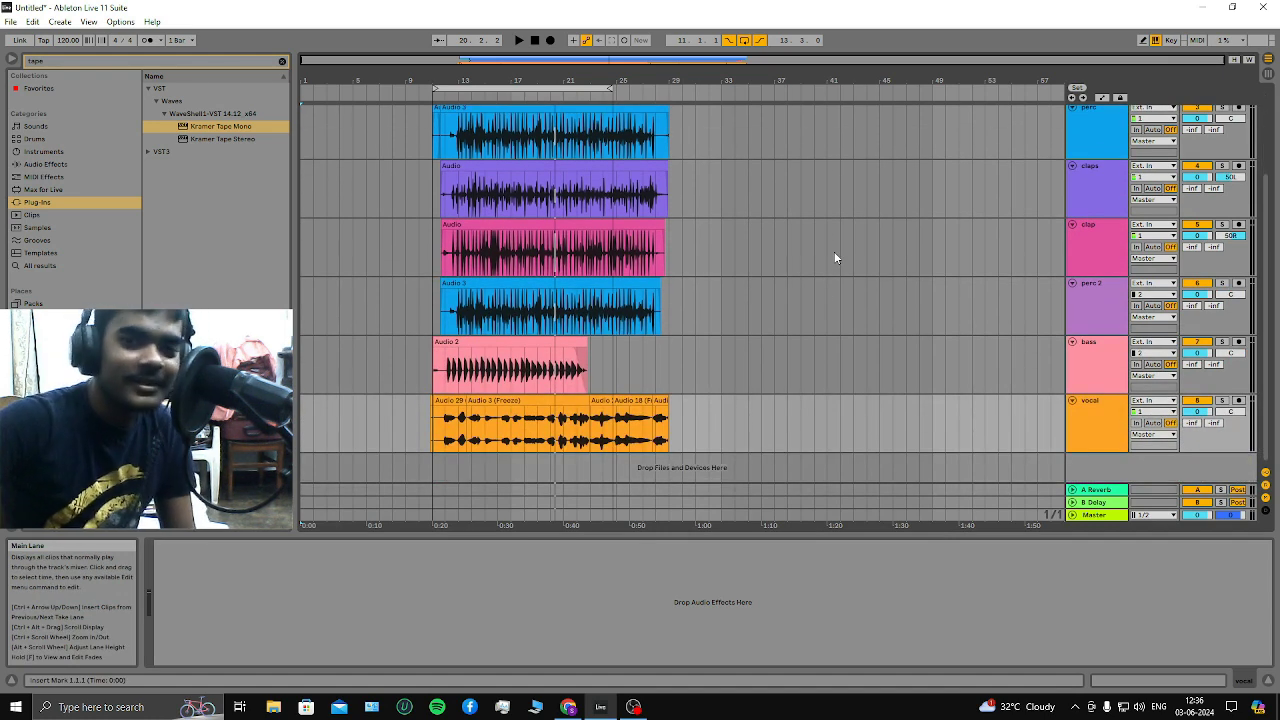
scroll(835, 258, "up", 1)
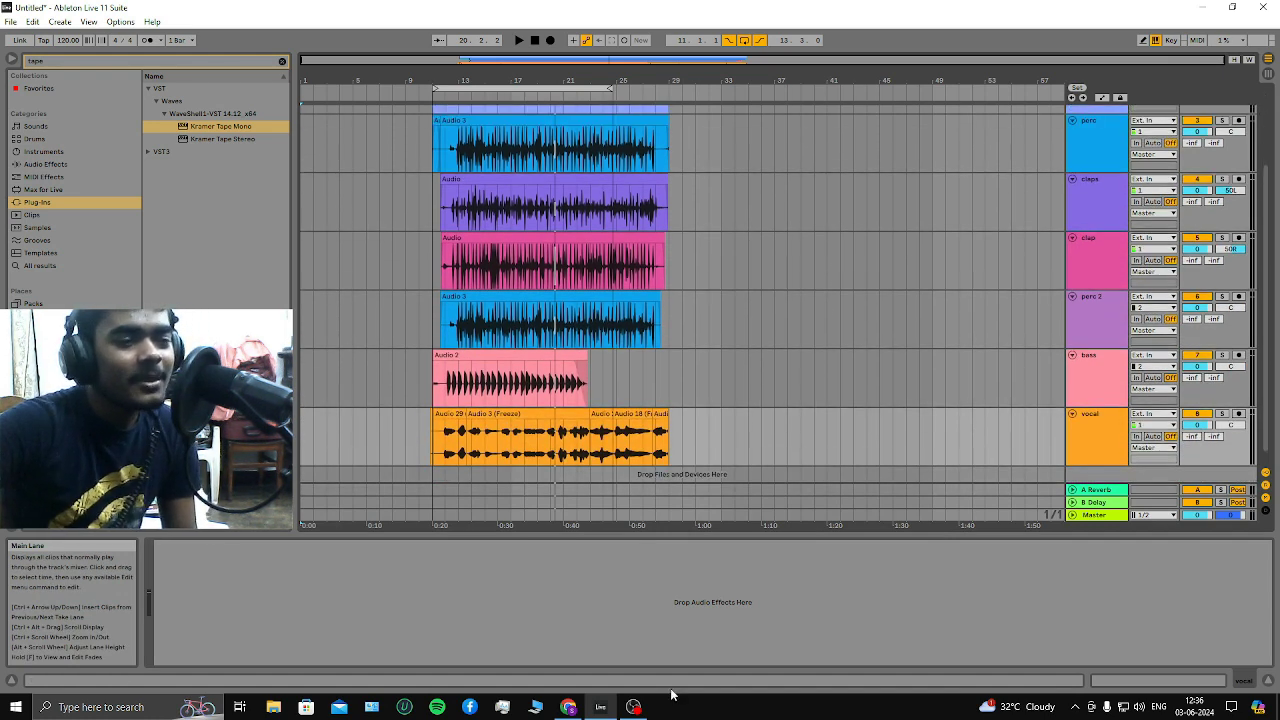
left_click(633, 707)
left_click(490, 641)
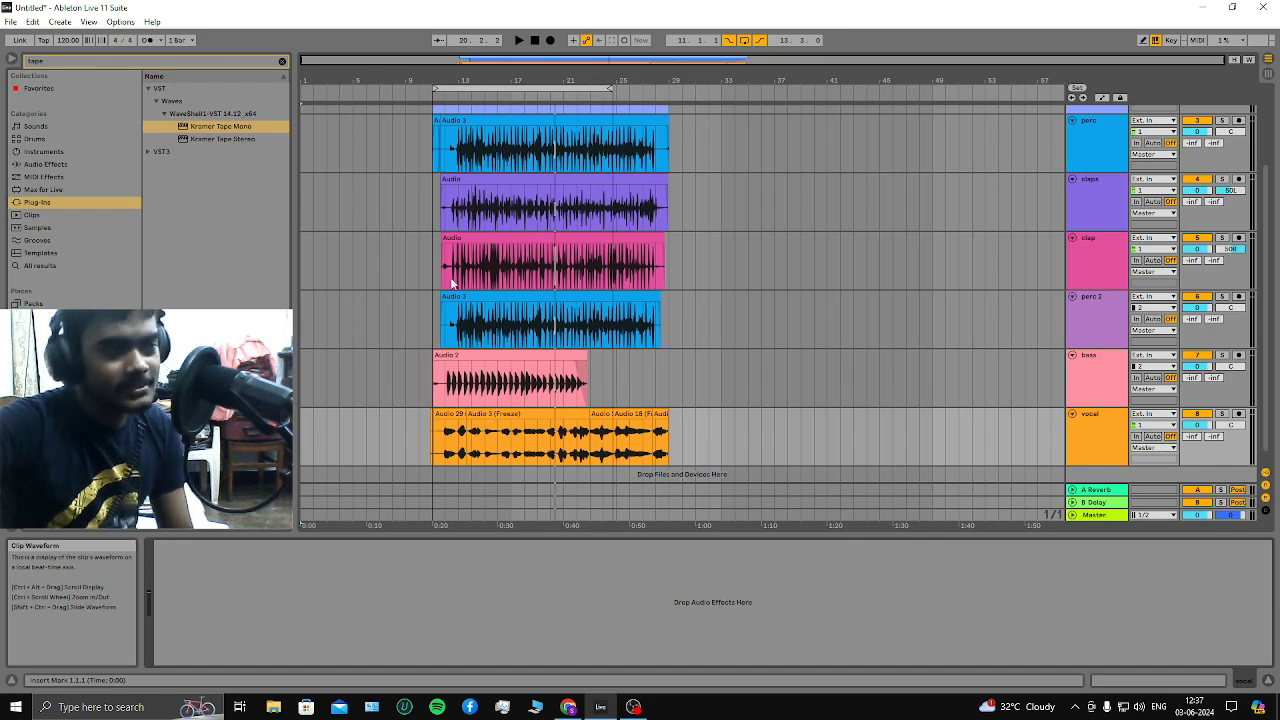
Examine the recorded waveforms of the perc, claps, clap, bass and vocal tracks up close around bars 14 to 16
scroll(451, 280, "up", 5)
scroll(450, 270, "down", 3)
scroll(520, 260, "up", 4)
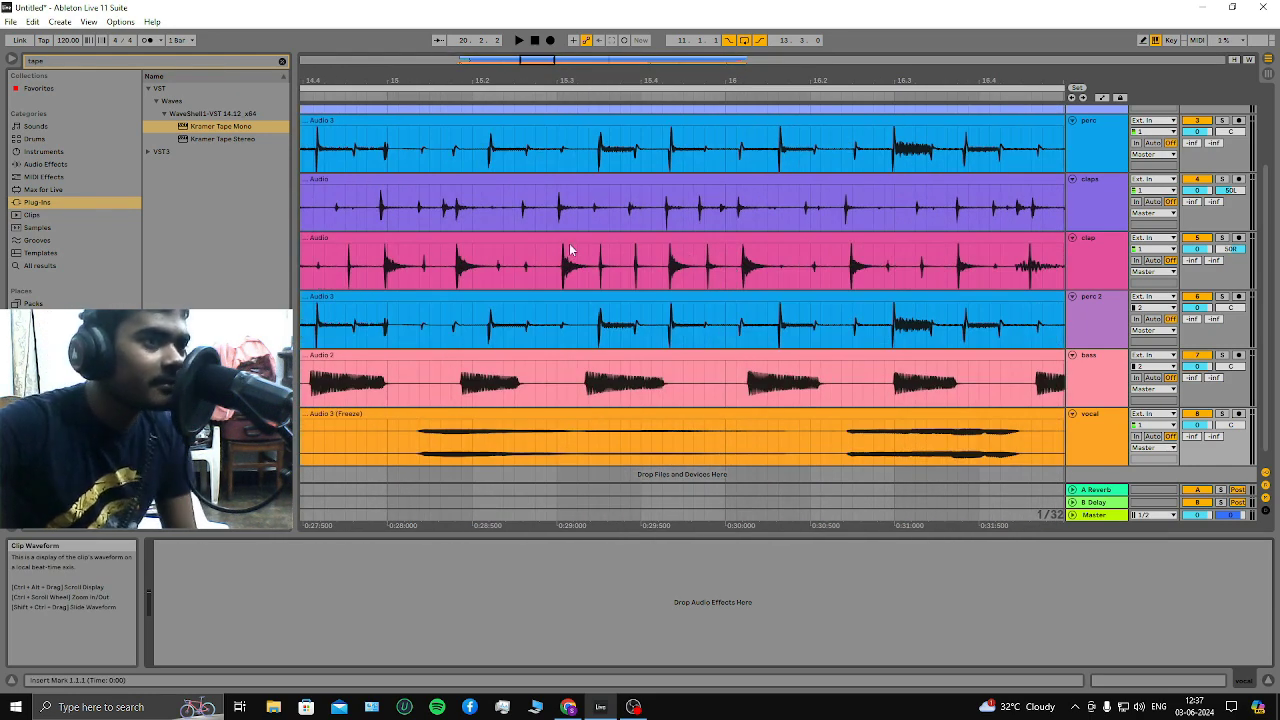
scroll(507, 262, "up", 5)
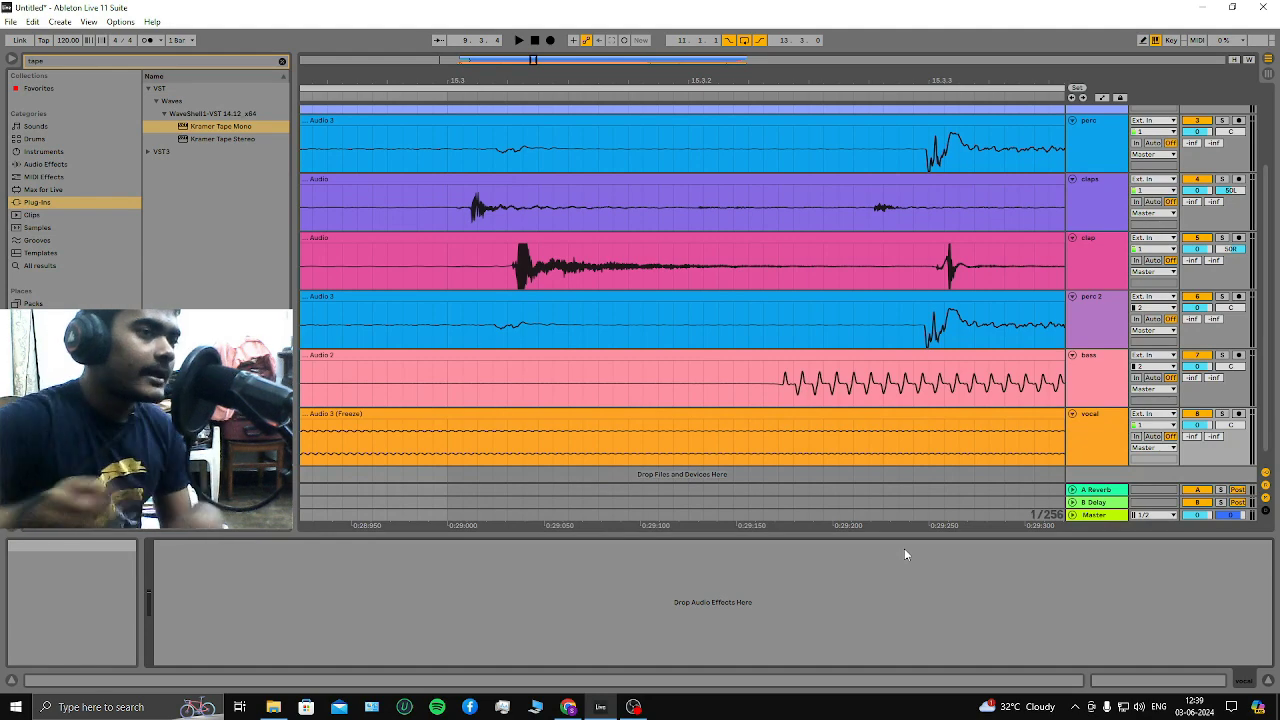
scroll(879, 446, "up", 2)
scroll(879, 446, "down", 5)
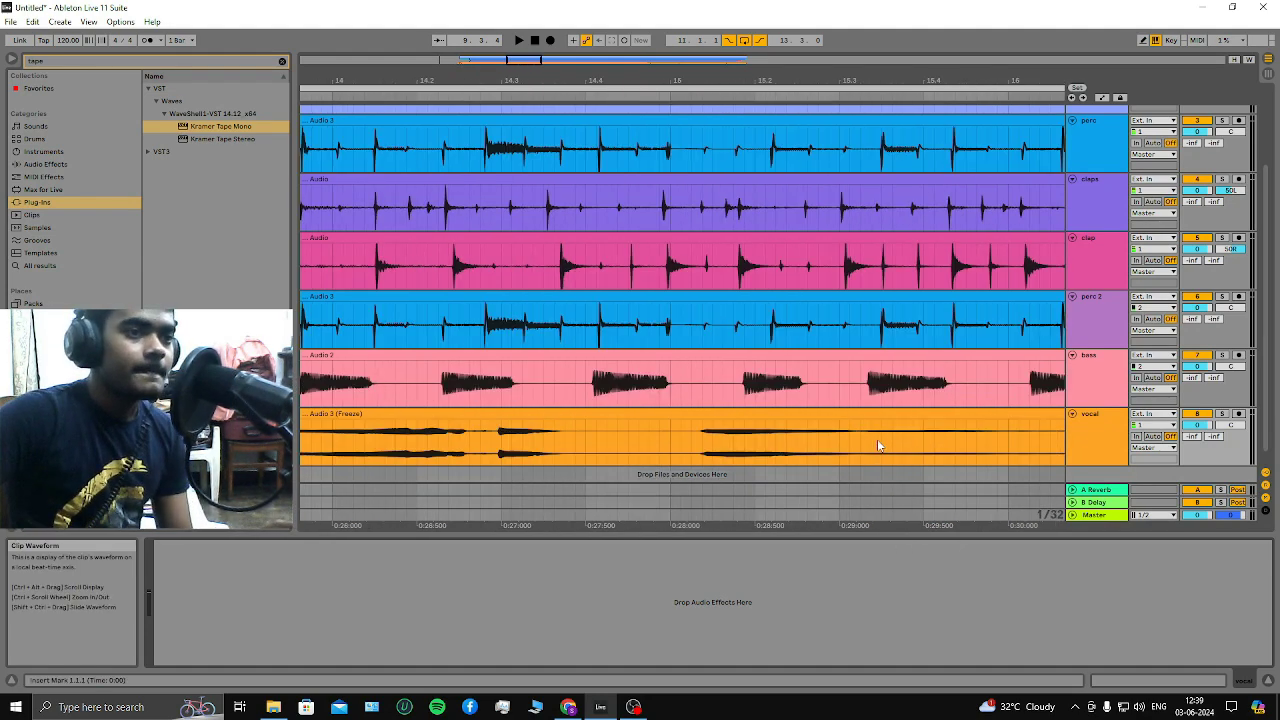
scroll(590, 316, "up", 2)
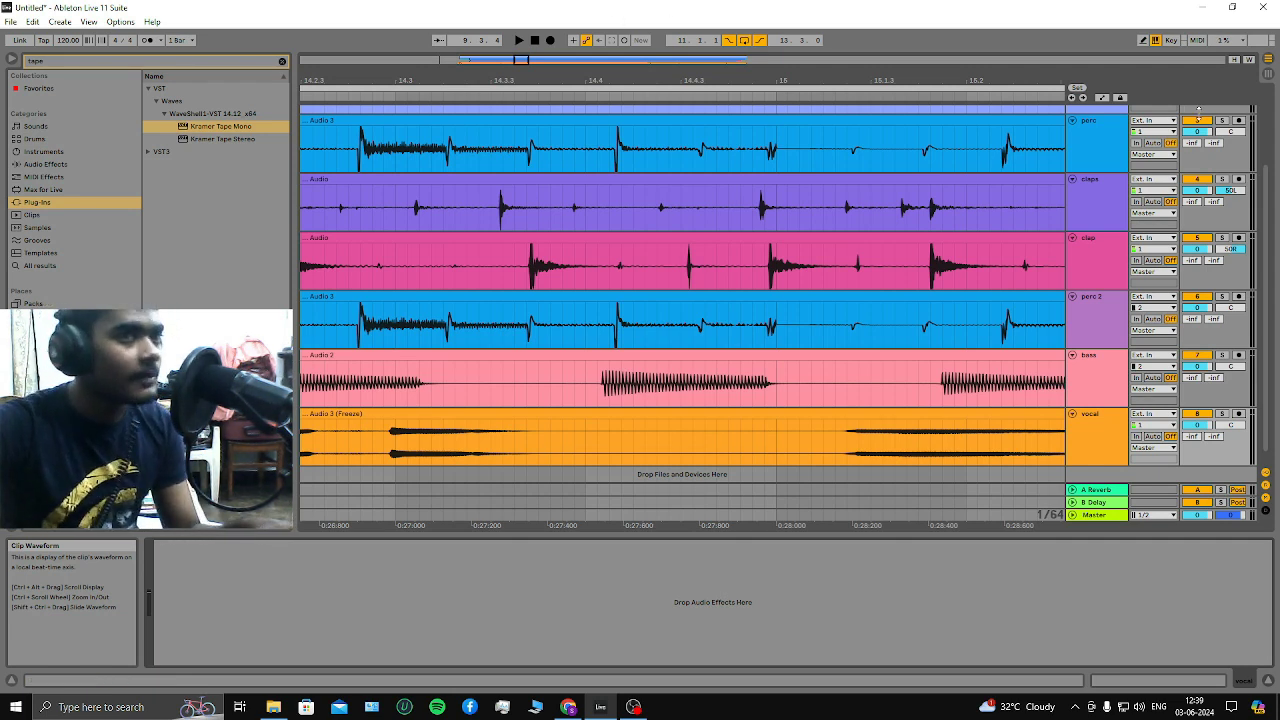
Solo the gtr track and play it from bar 11 while checking its level in Session View, stopping playback at the end
scroll(1152, 248, "up", 3)
left_click(1222, 112)
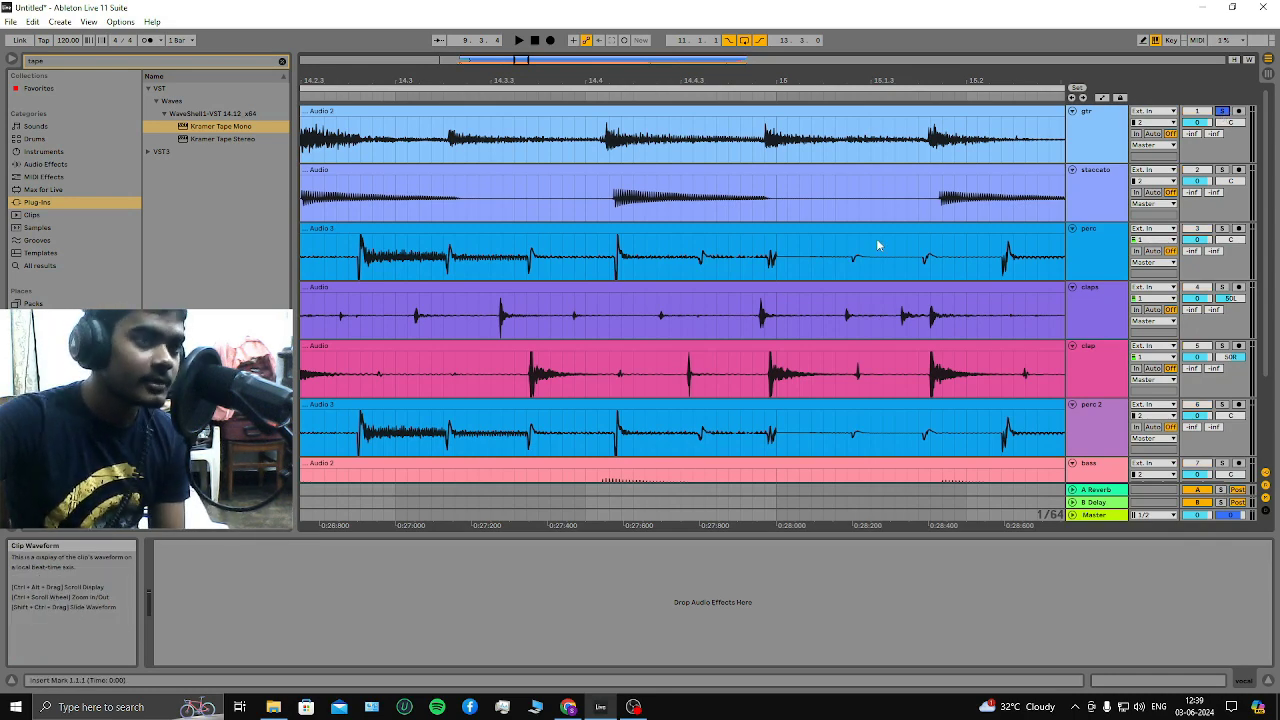
scroll(878, 245, "down", 10)
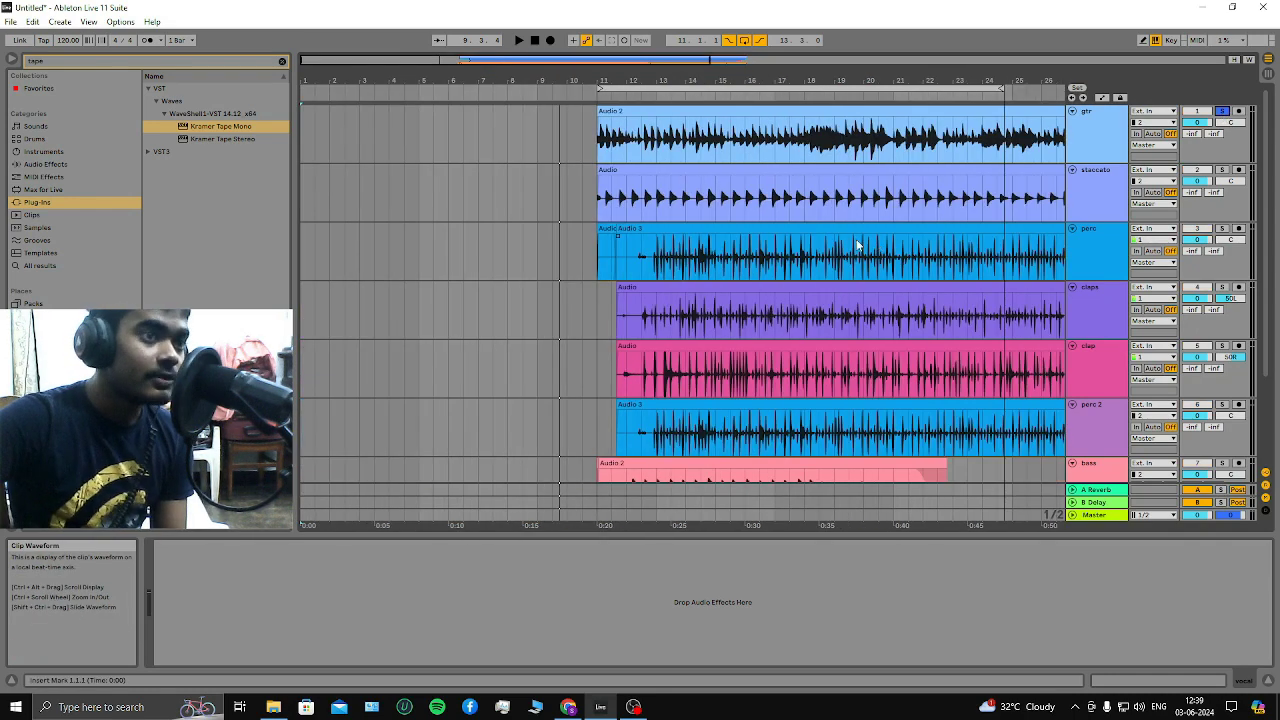
left_click(601, 95)
key("Tab")
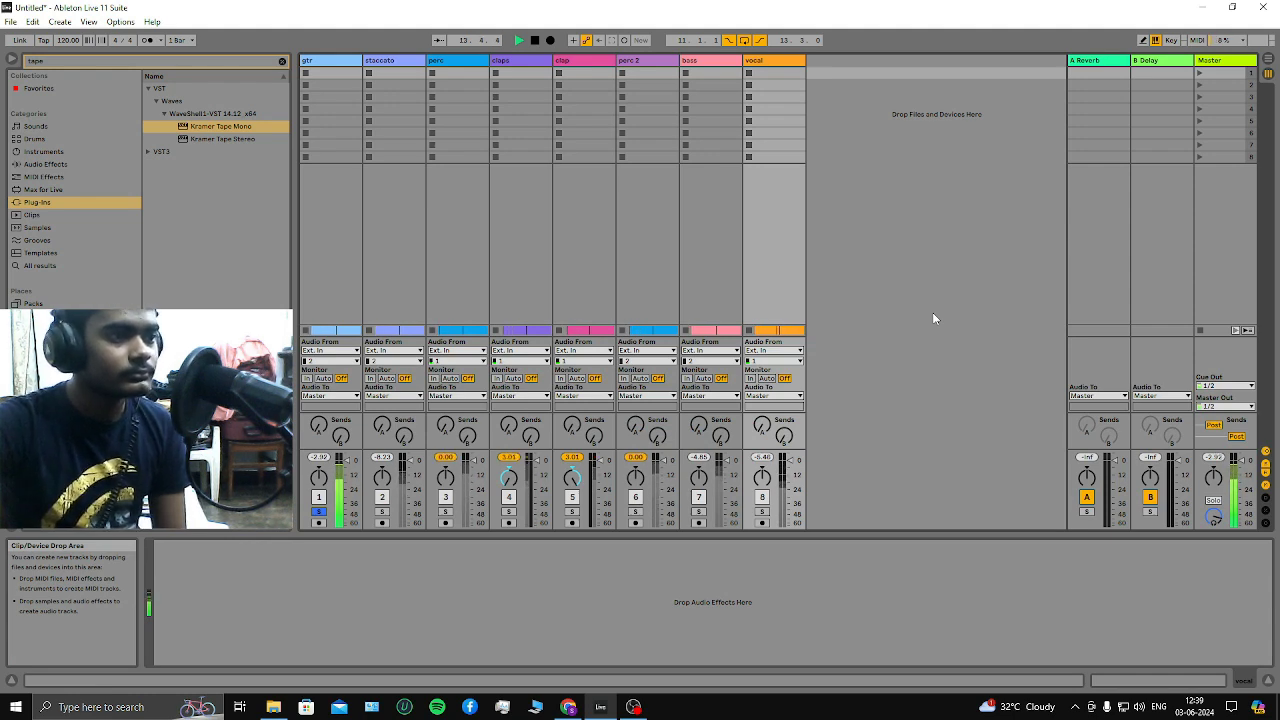
left_click(533, 40)
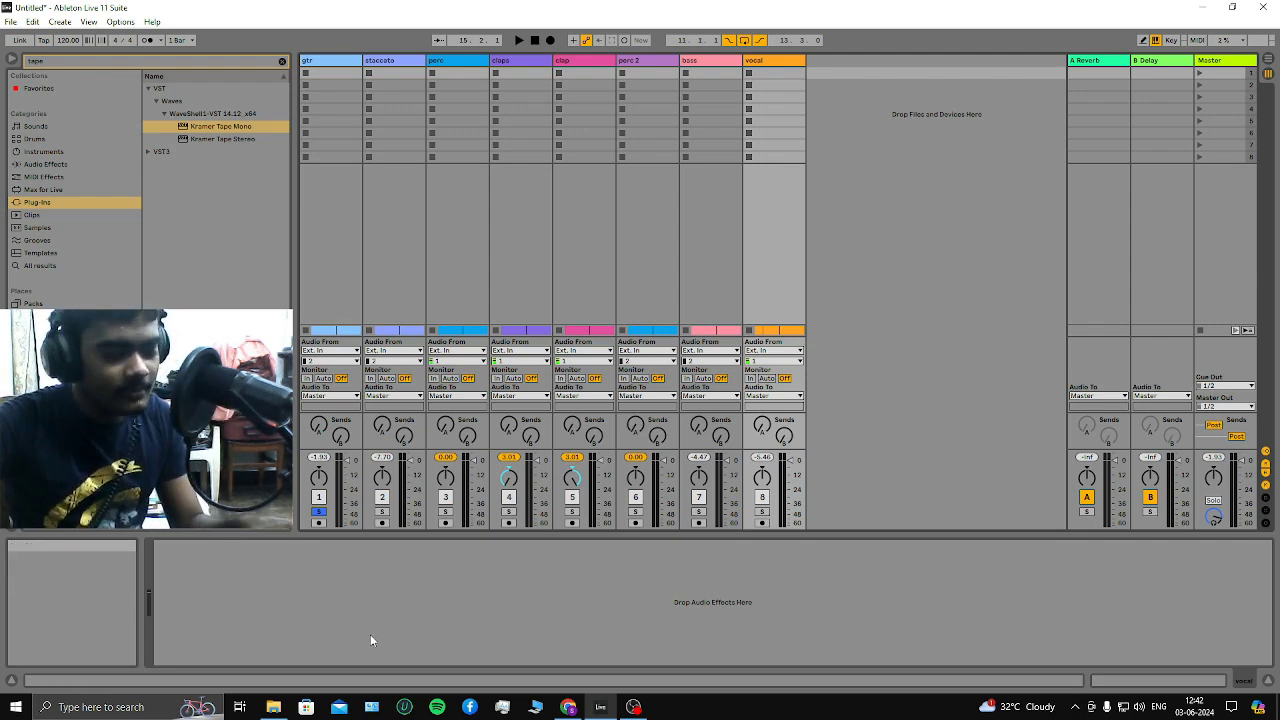
Play the soloed gtr track onward while checking its level in Session View, and stop playback at about bar 19
key("Tab")
key("space")
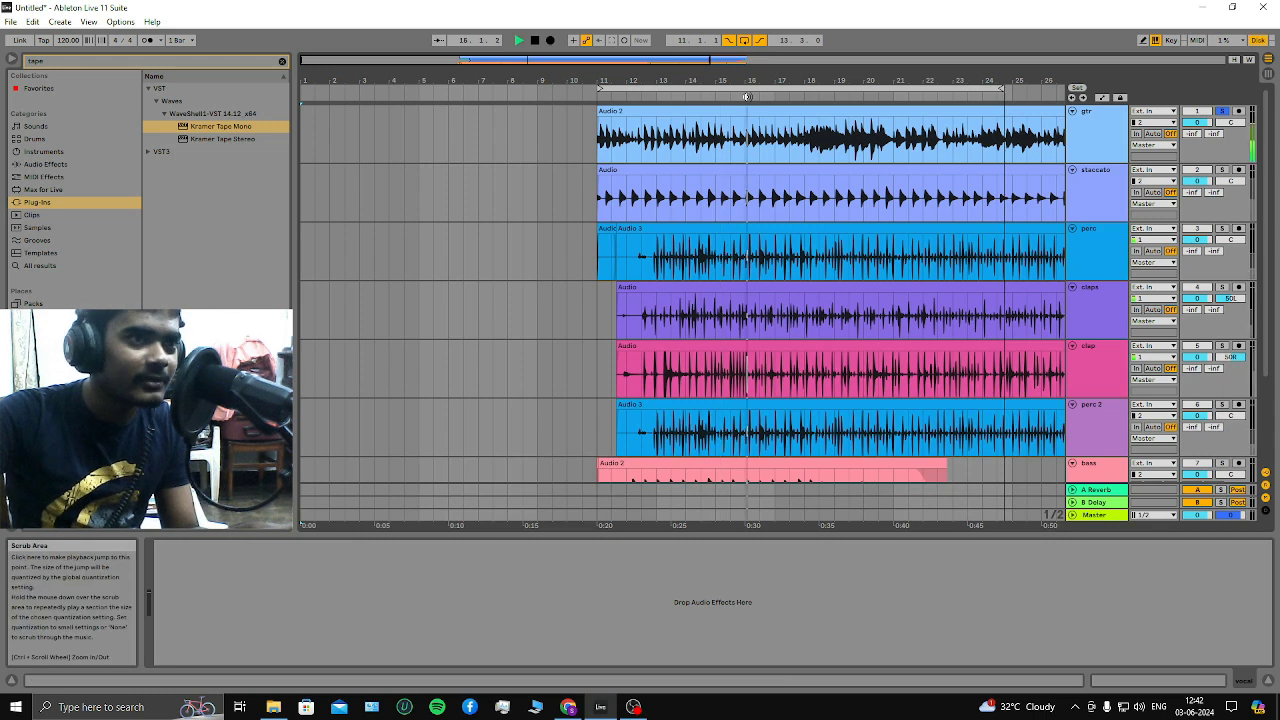
key("Tab")
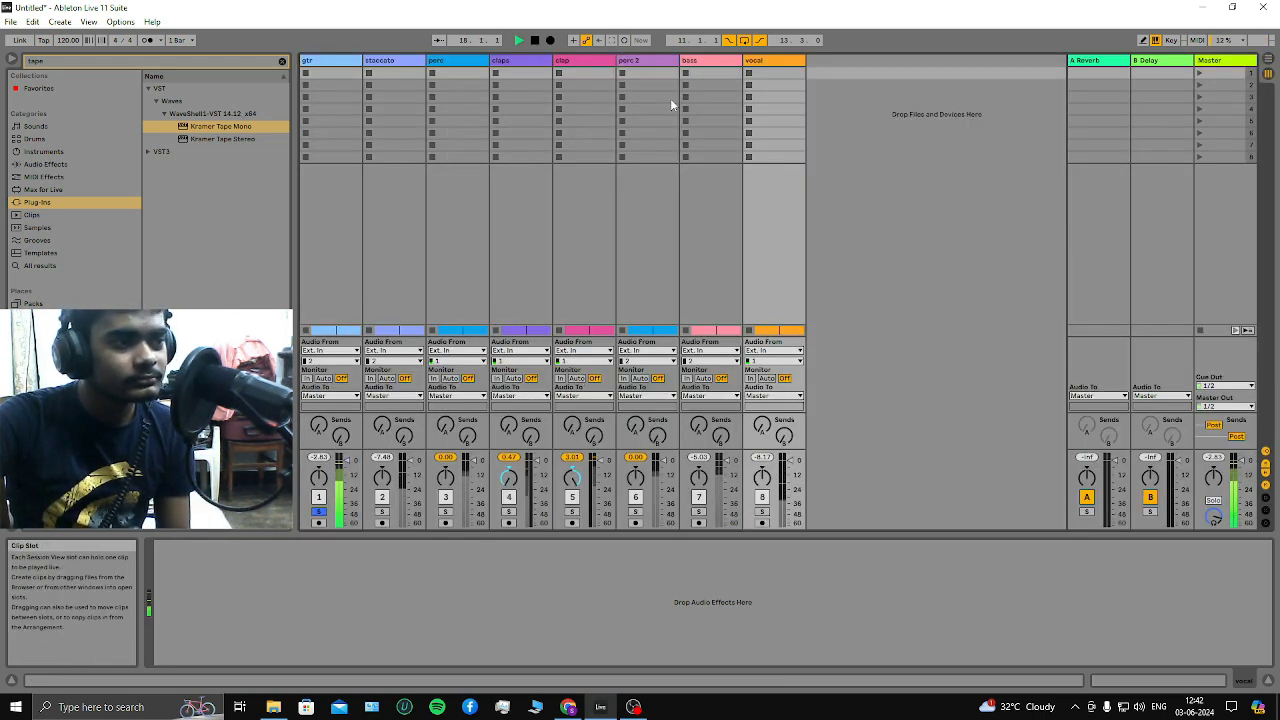
left_click(535, 40)
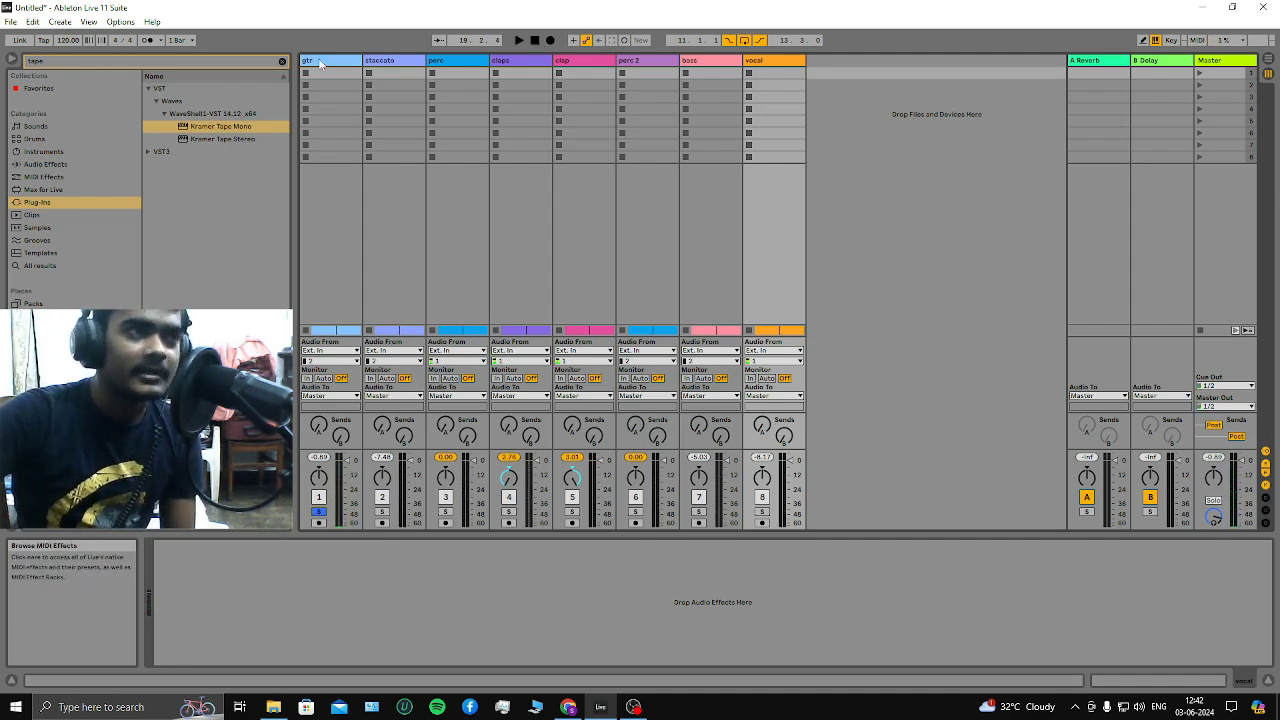
Search the plug-ins for "ozone maximi" and add the iZotope Ozone Pro Maximizer to the vocal track
left_click(282, 62)
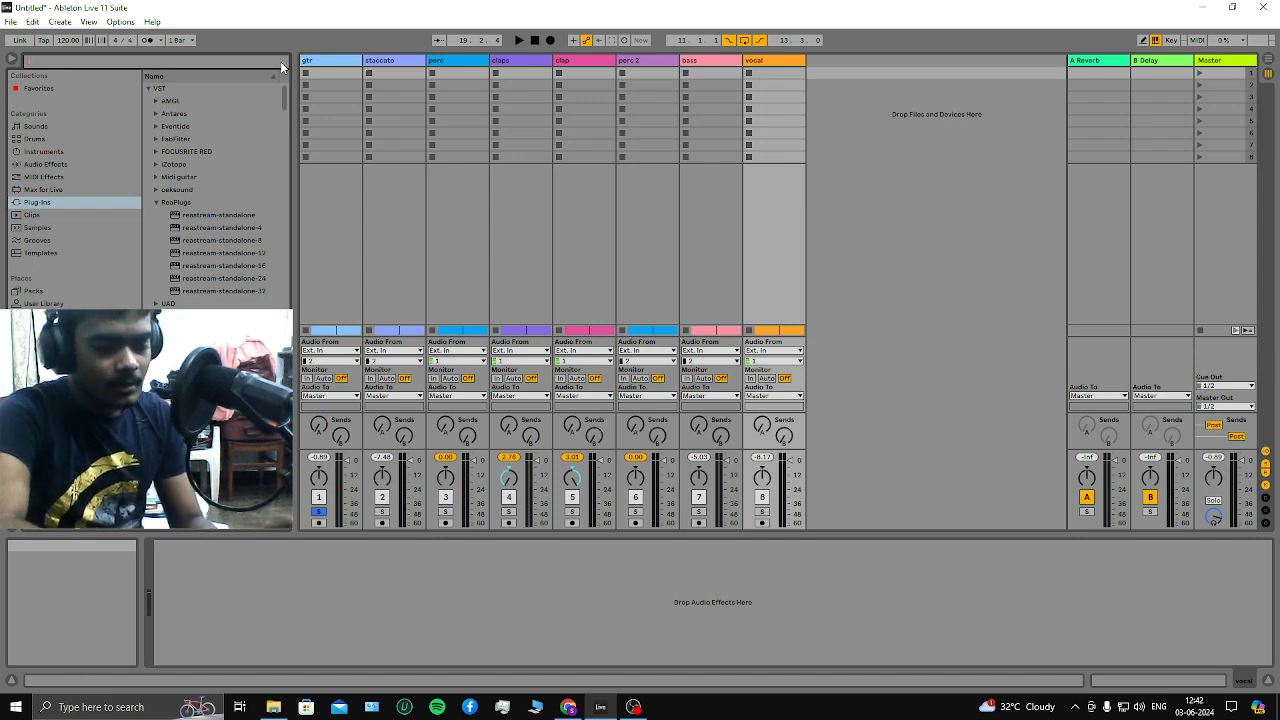
type("wider")
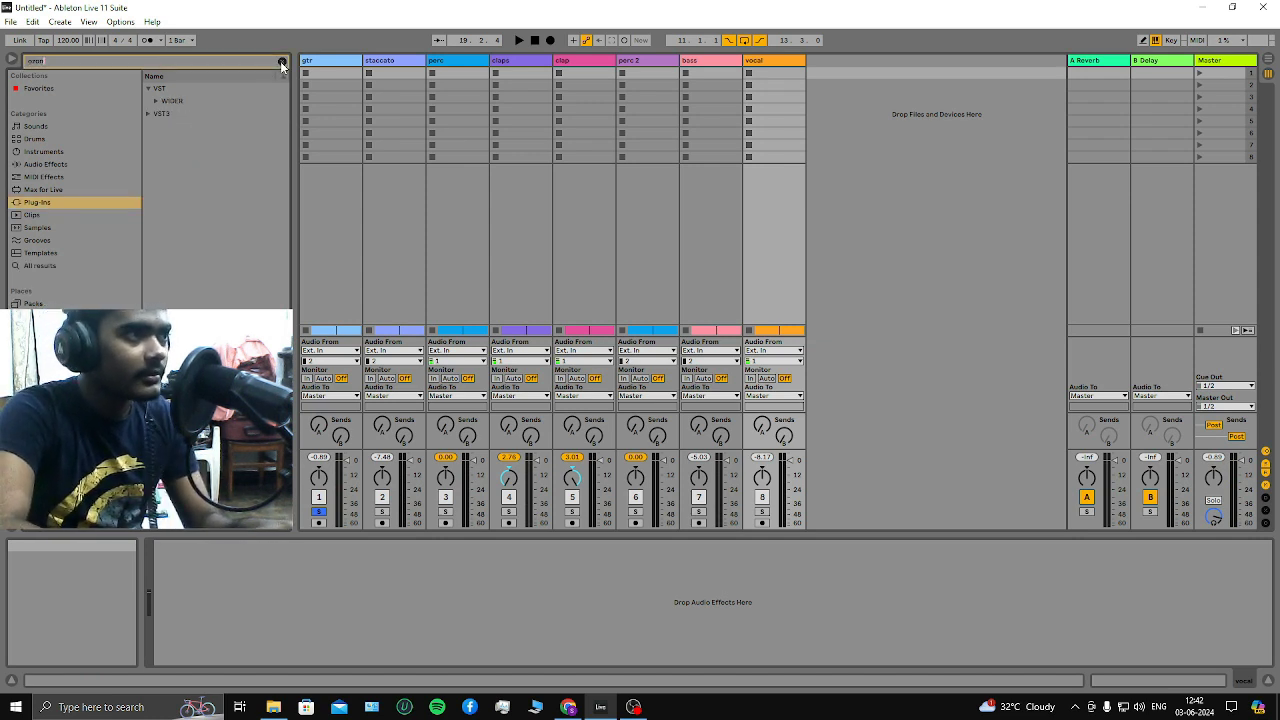
type("e maximi")
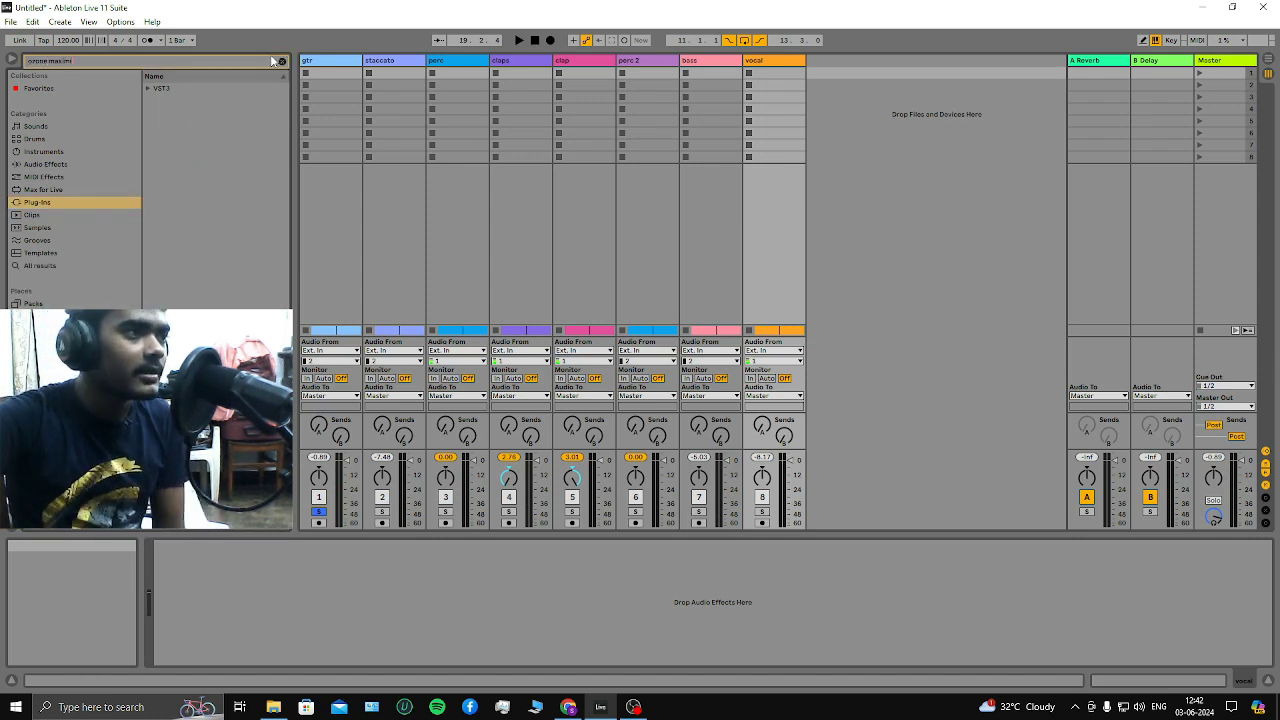
left_click(148, 89)
left_click(170, 101)
left_click(156, 101)
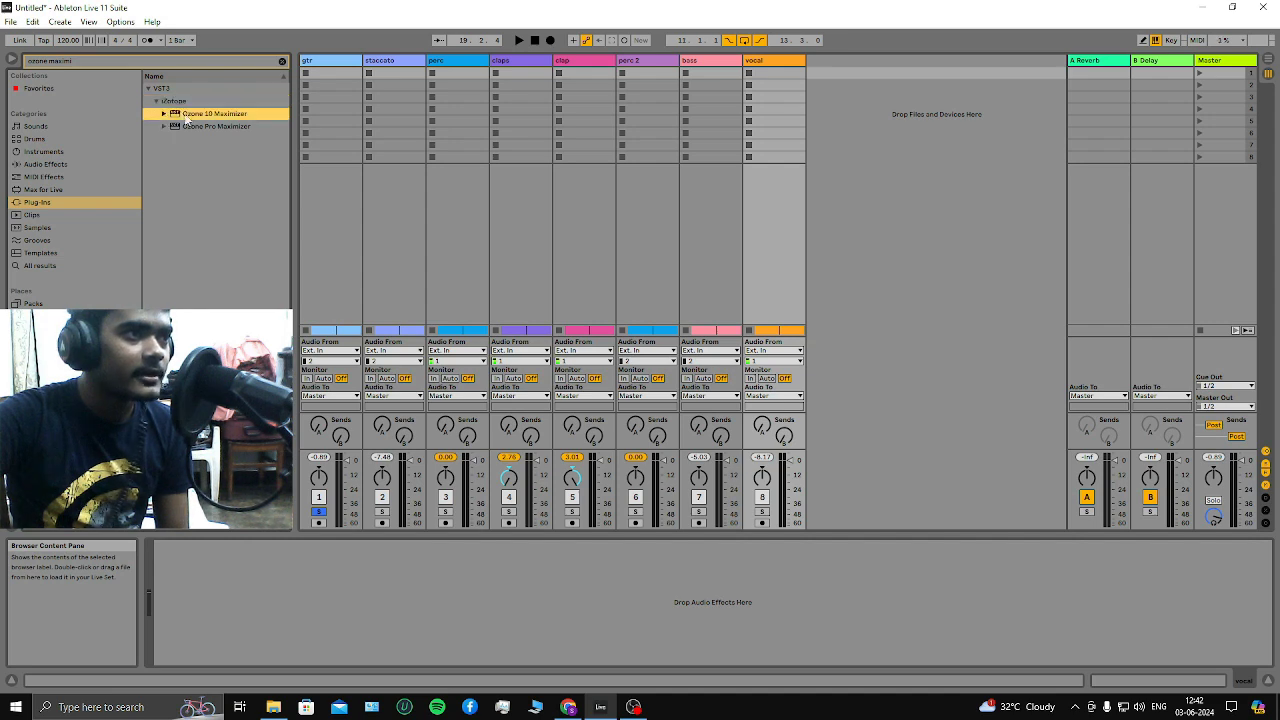
left_click_drag(205, 113, 231, 580)
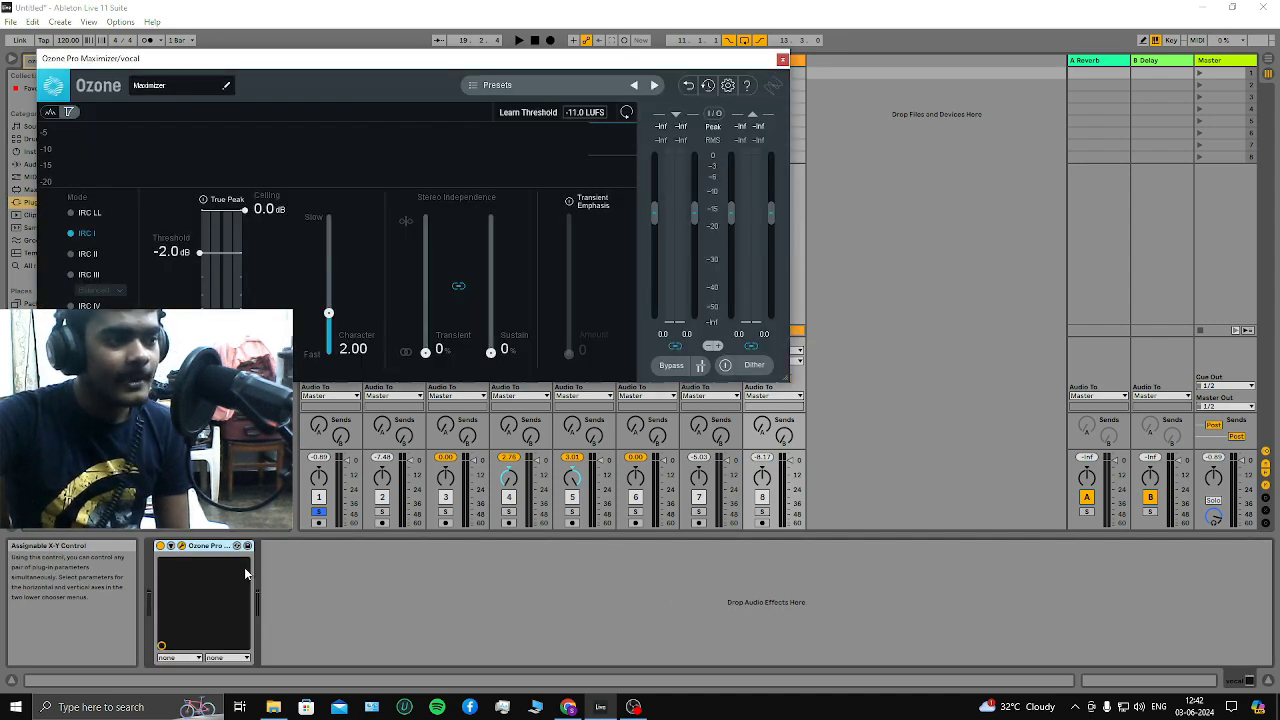
Set the Maximizer to IRC IV mode with a -2.5 dB threshold and a -6.0 dB ceiling, and move its window aside
left_click_drag(188, 256, 190, 278)
left_click_drag(245, 210, 205, 299)
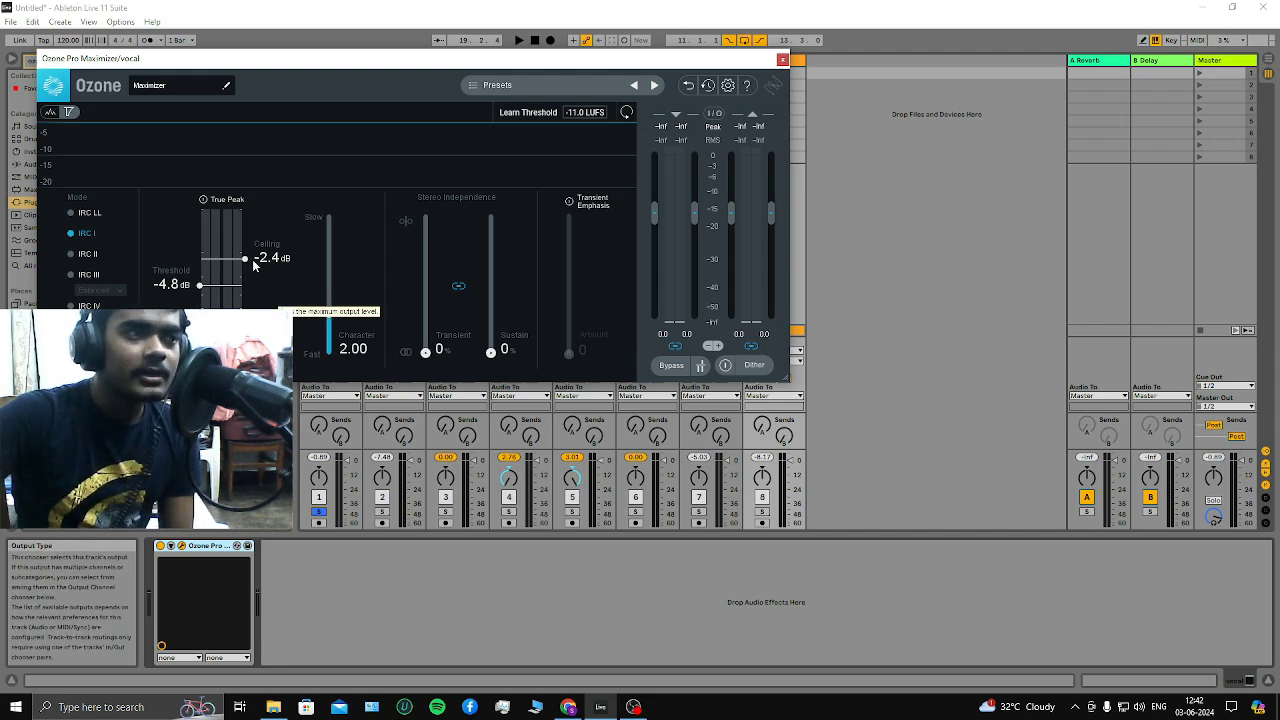
left_click_drag(247, 264, 250, 302)
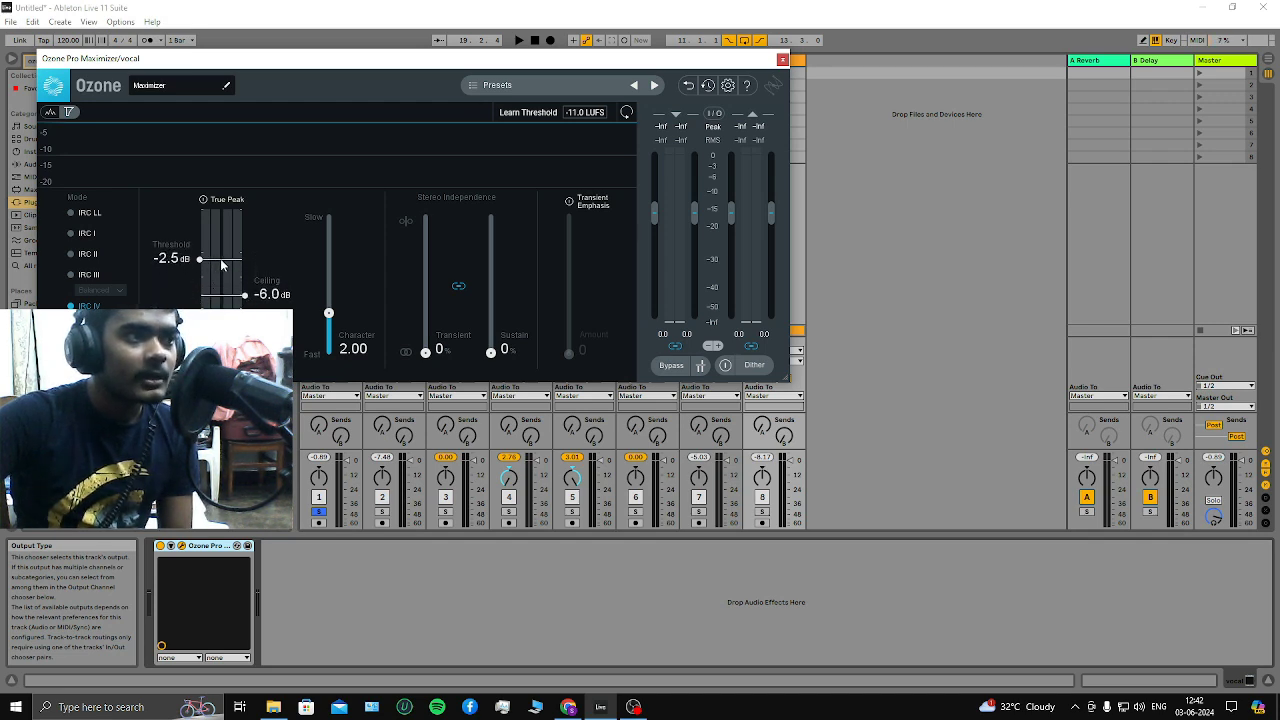
left_click_drag(332, 62, 857, 123)
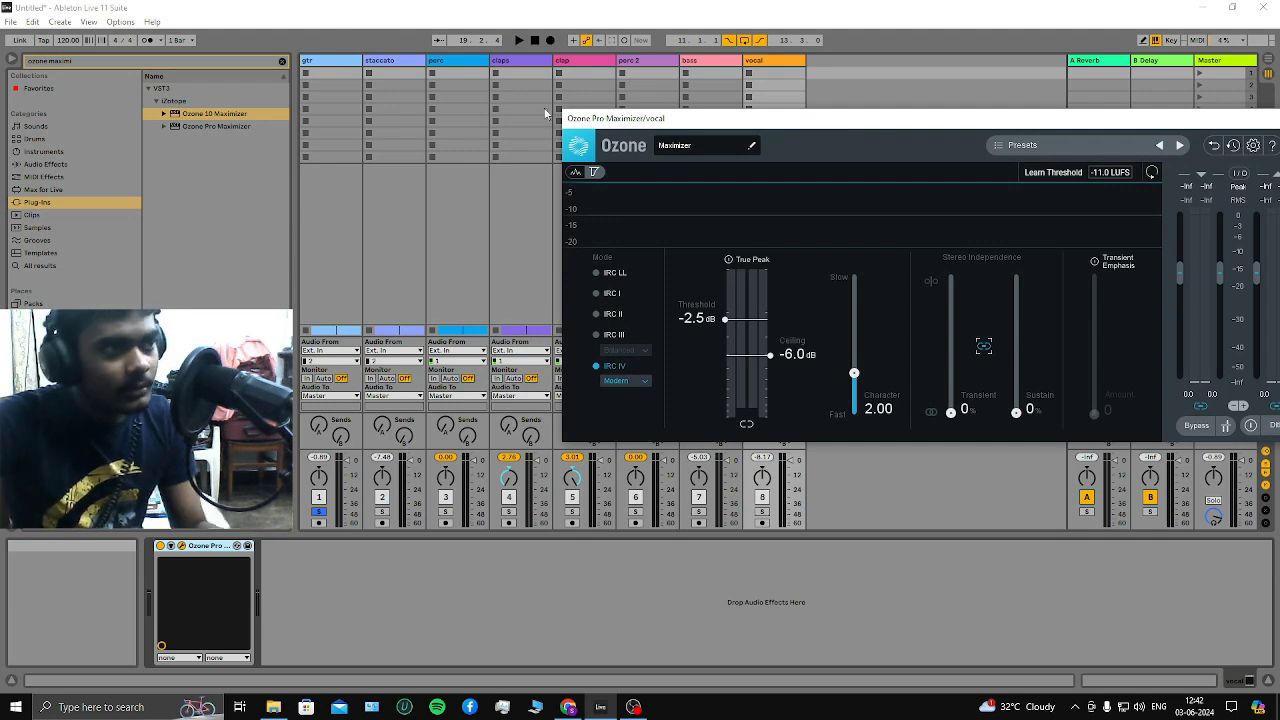
Return to Arrangement View, set the Maximizer's threshold to -4.4 dB, and play the arrangement to watch its meters
left_click(919, 92)
key("Tab")
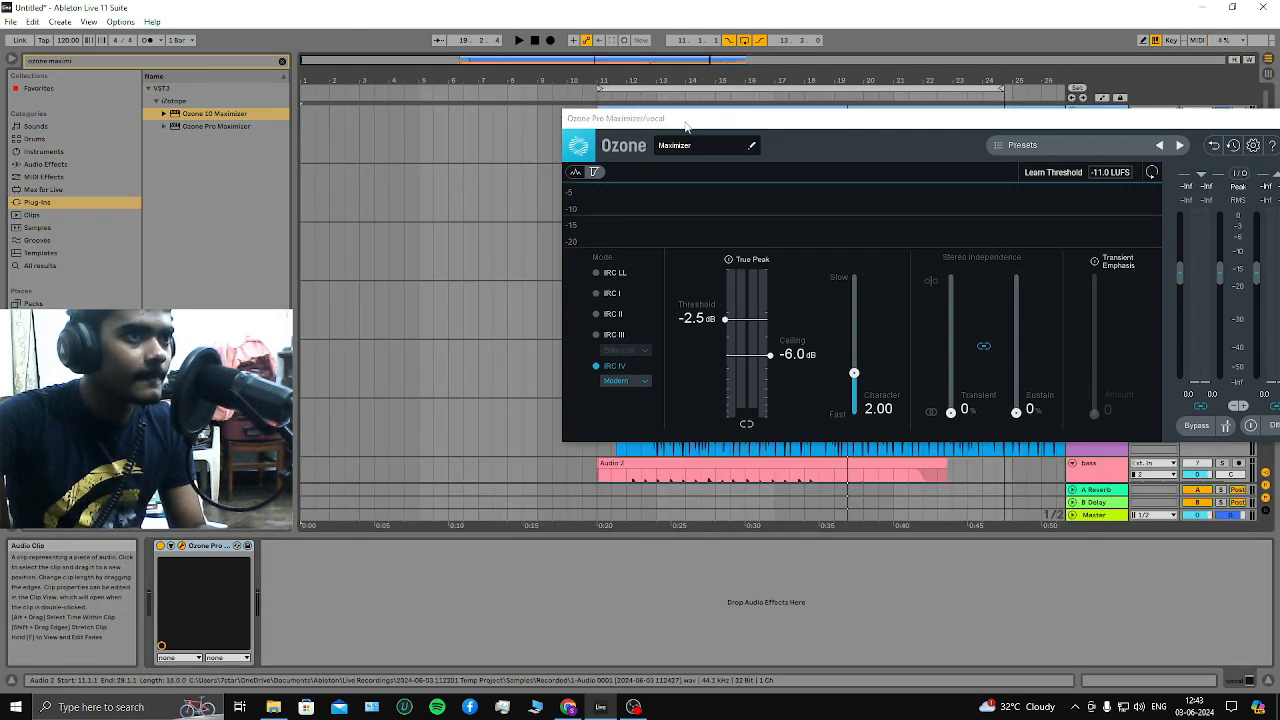
left_click_drag(684, 344, 685, 398)
left_click_drag(685, 390, 685, 367)
left_click(536, 41)
key("space")
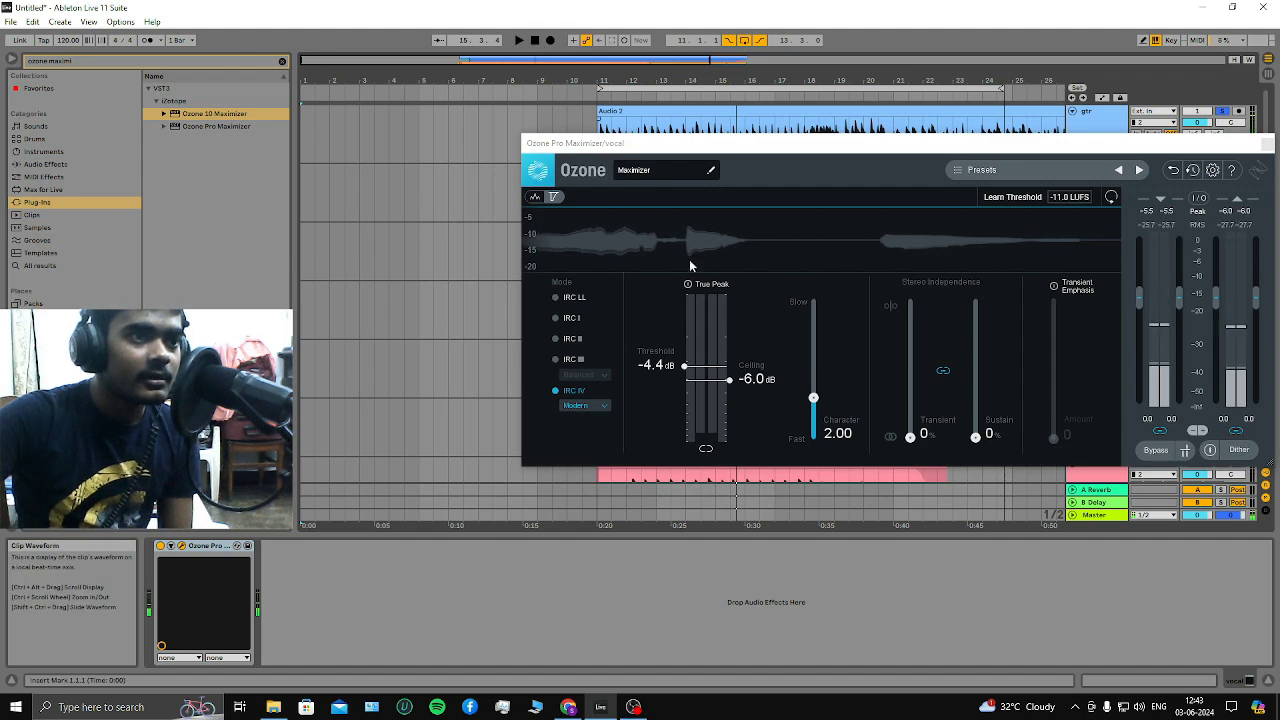
Lower the Maximizer's threshold to -8.8 dB, watch the gain reduction during playback, and stop
left_click_drag(686, 366, 686, 398)
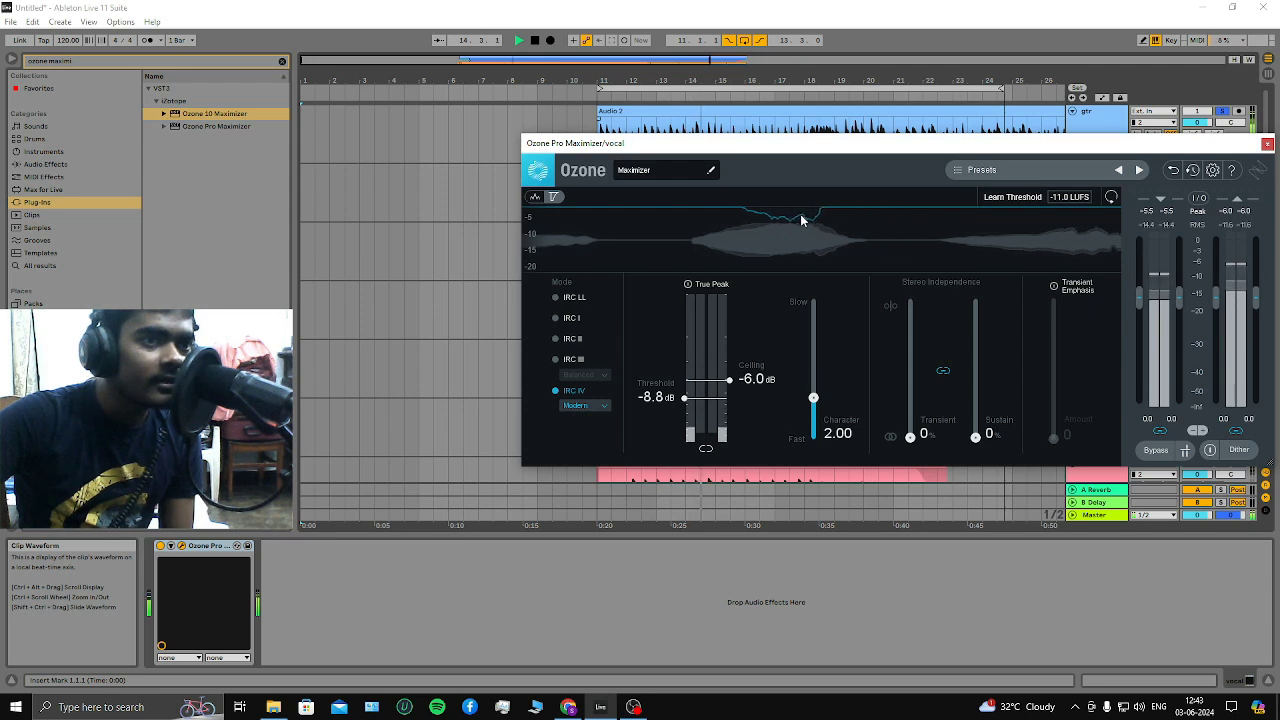
left_click(536, 41)
left_click(536, 41)
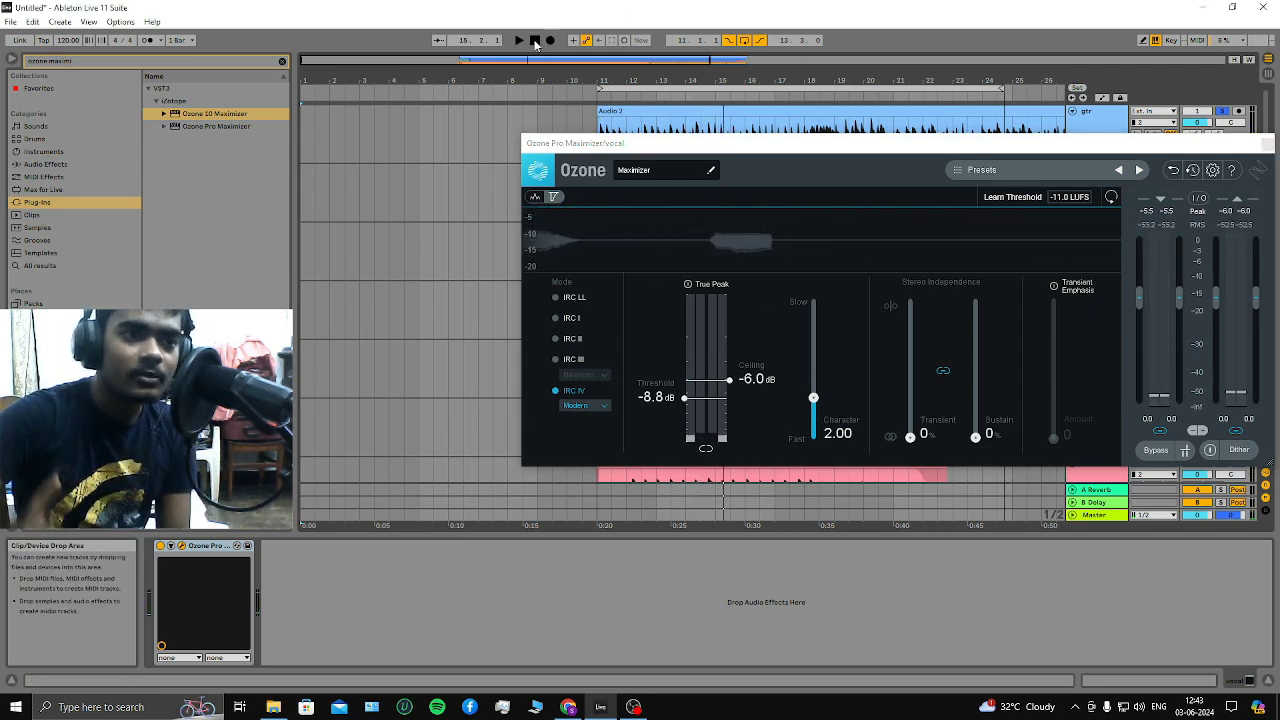
Raise the Maximizer's threshold first to -5.2 dB and further to -1.3 dB
left_click_drag(684, 400, 684, 323)
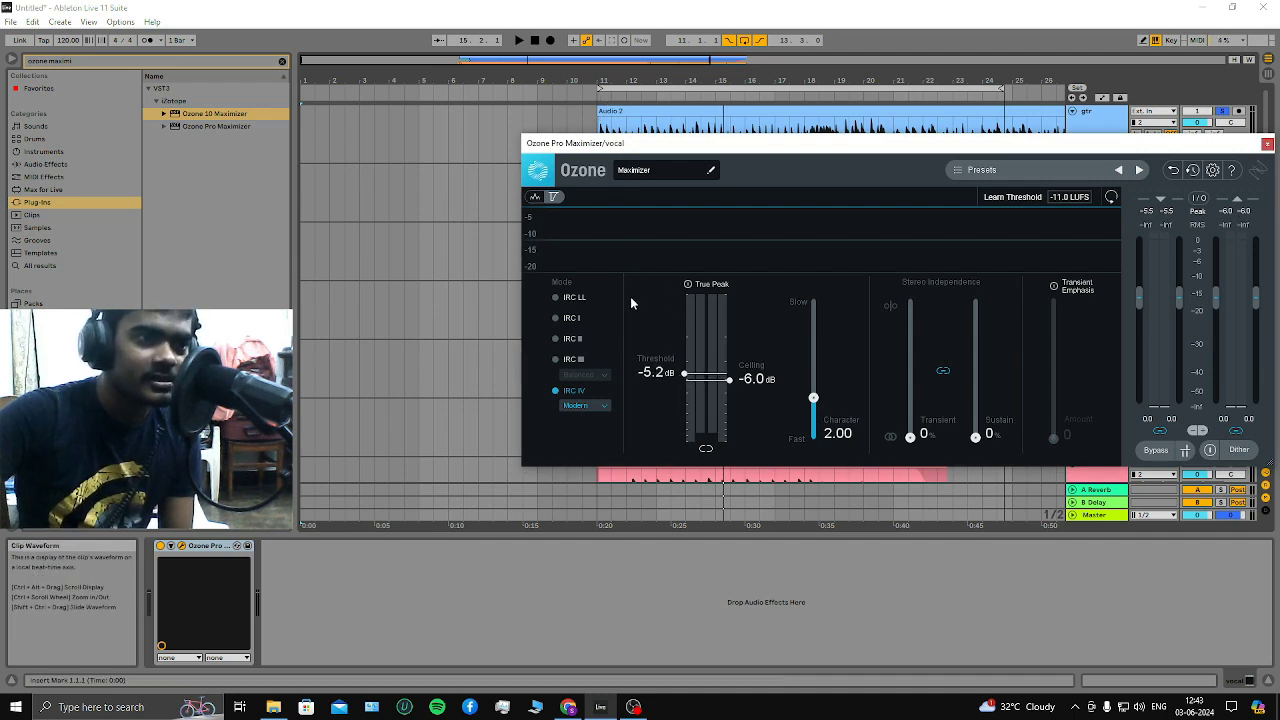
left_click_drag(686, 375, 698, 323)
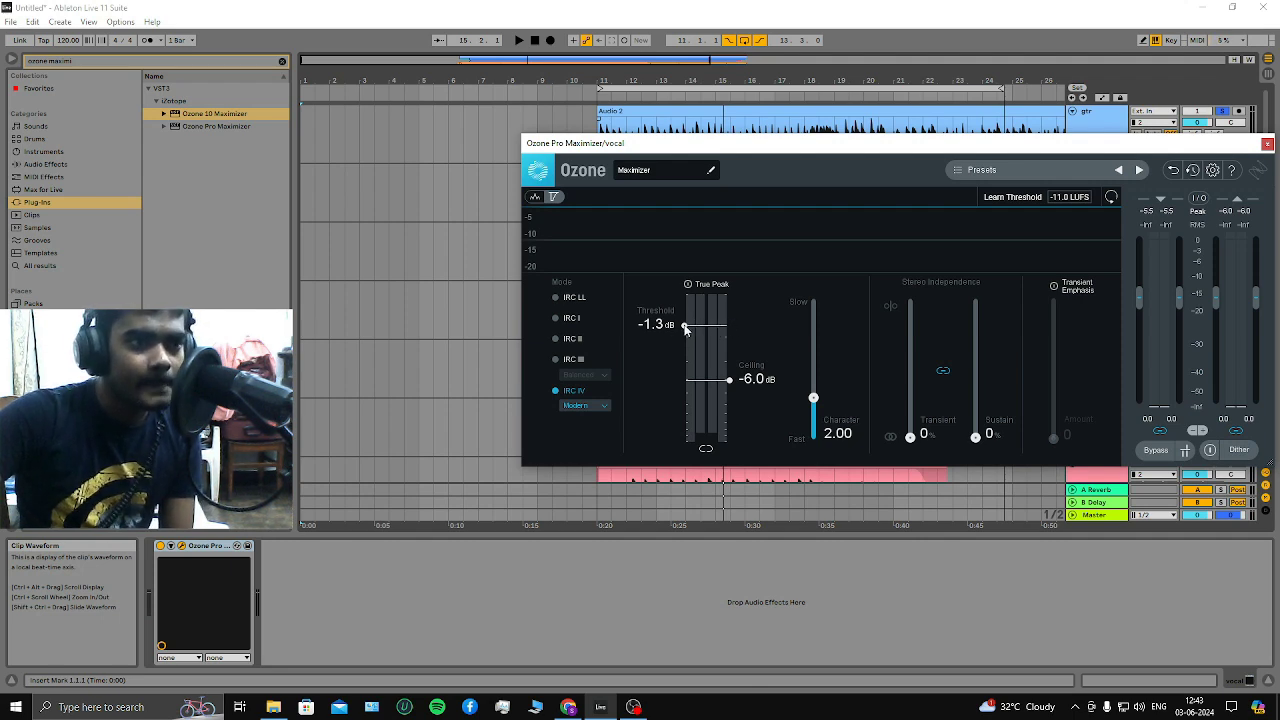
left_click_drag(687, 328, 692, 320)
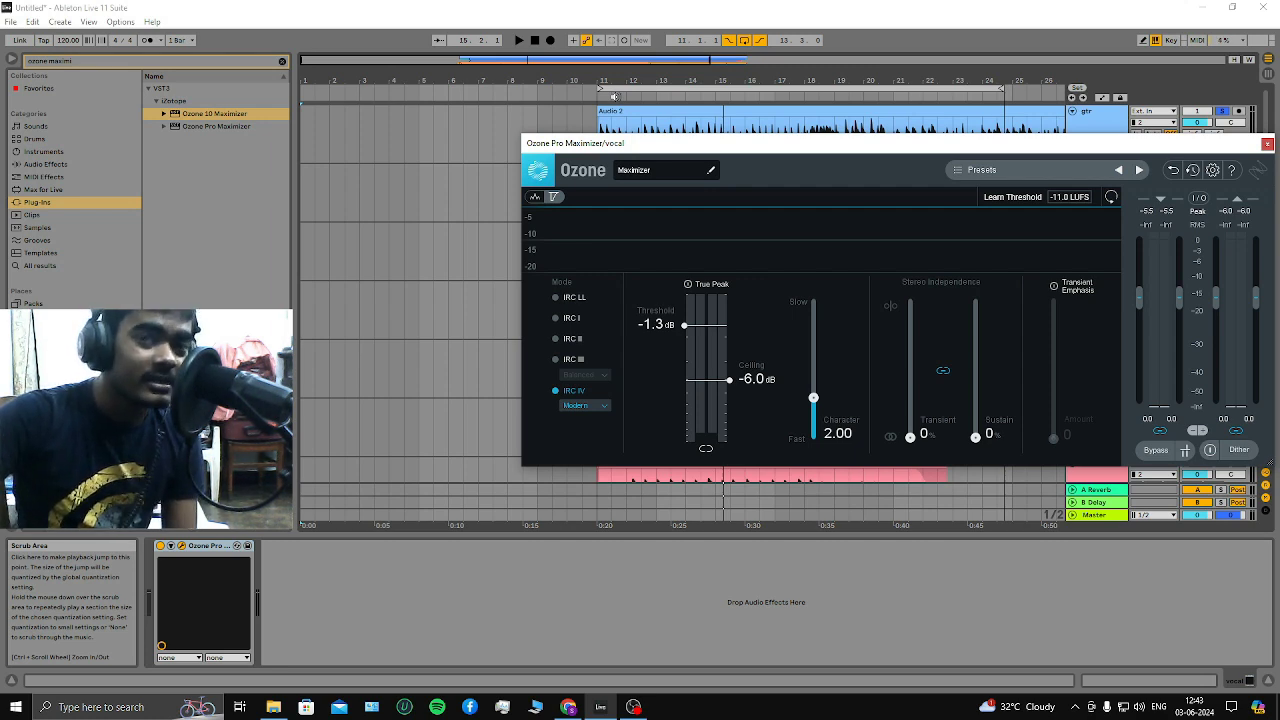
Play from bar 11 while lowering the Maximizer's threshold to -8.8 dB, and close the plug-in window
left_click(607, 99)
left_click_drag(684, 325, 685, 399)
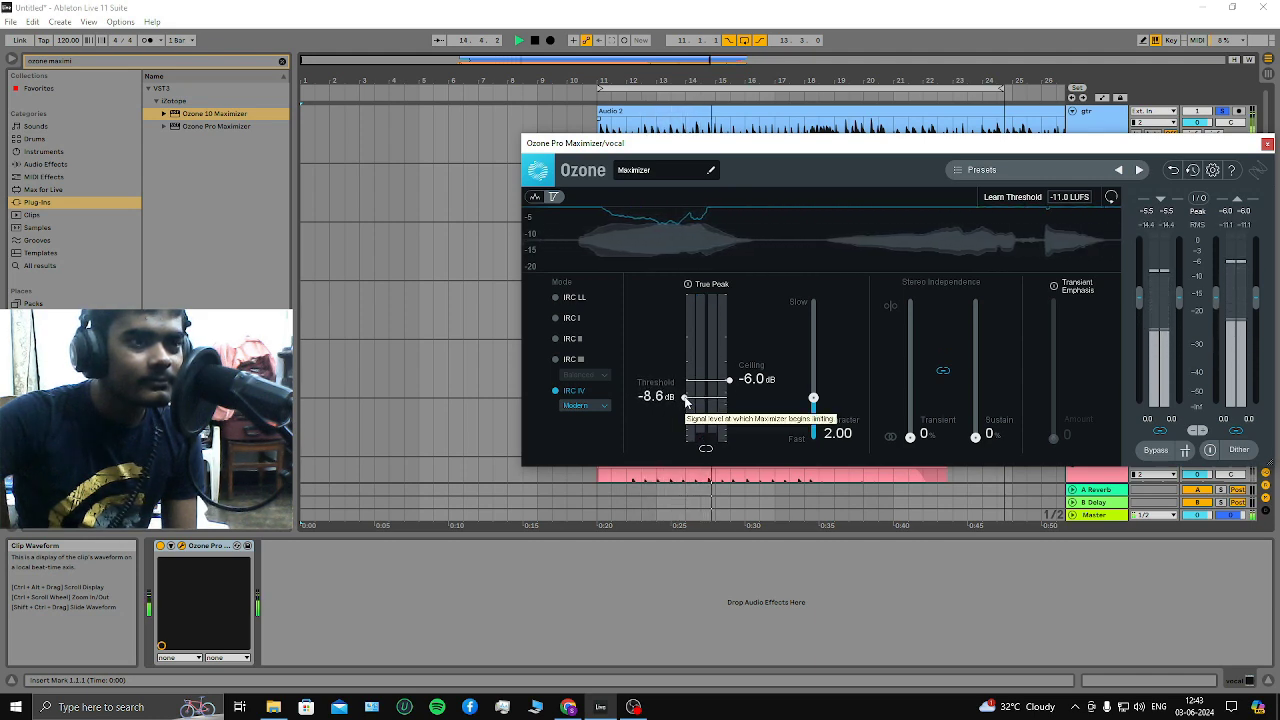
left_click_drag(760, 143, 538, 143)
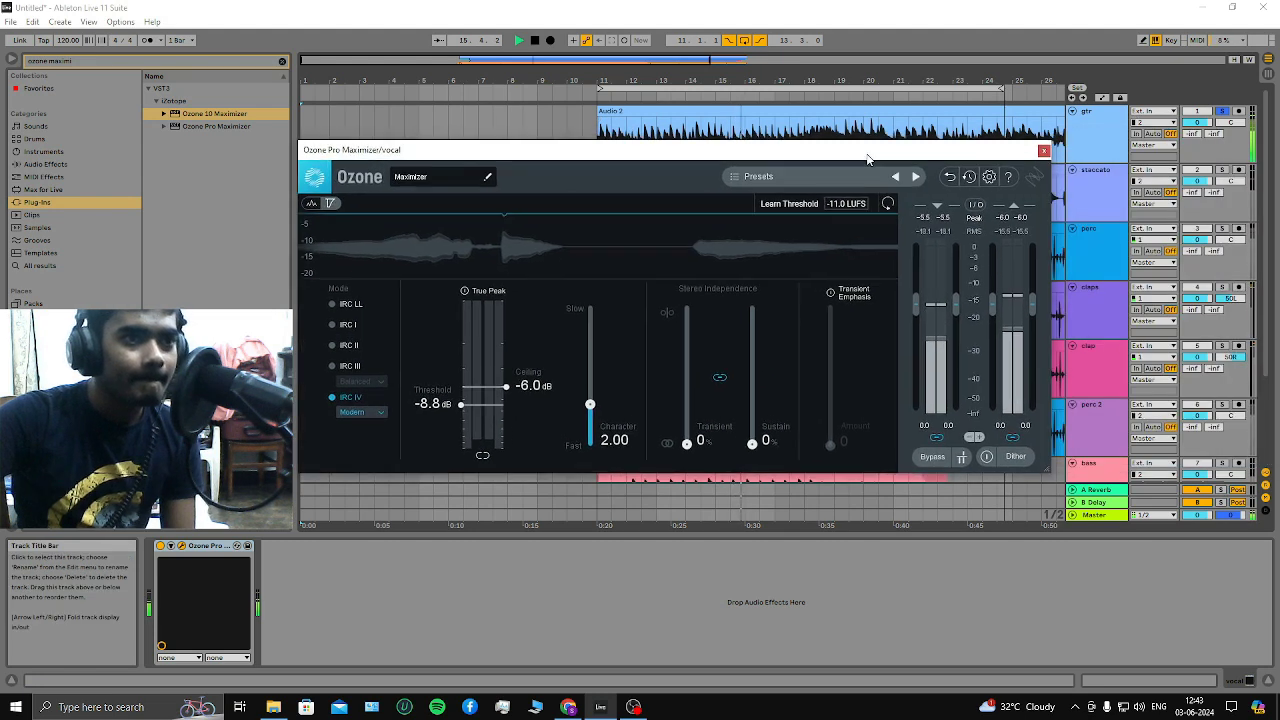
left_click(1049, 150)
Check the gtr track in Session View, stop playback, and step through the Arrangement tracks down to vocal to locate the Maximizer
key("Tab")
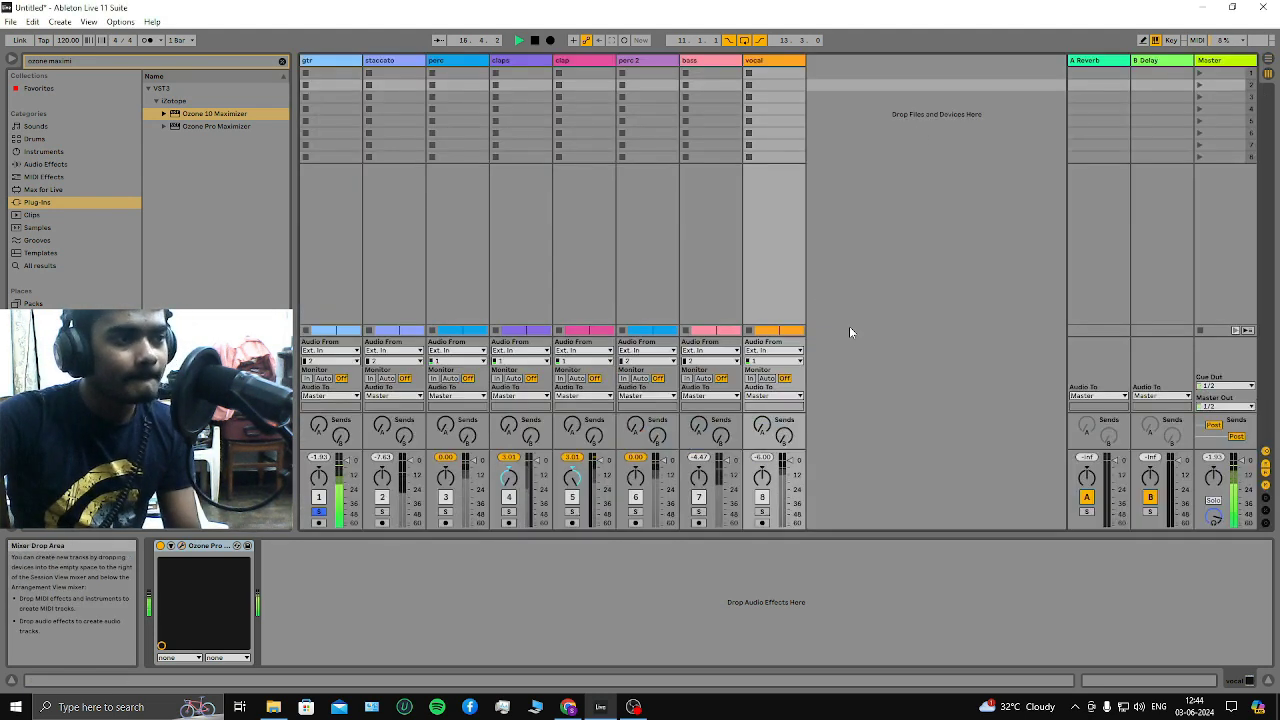
left_click(348, 63)
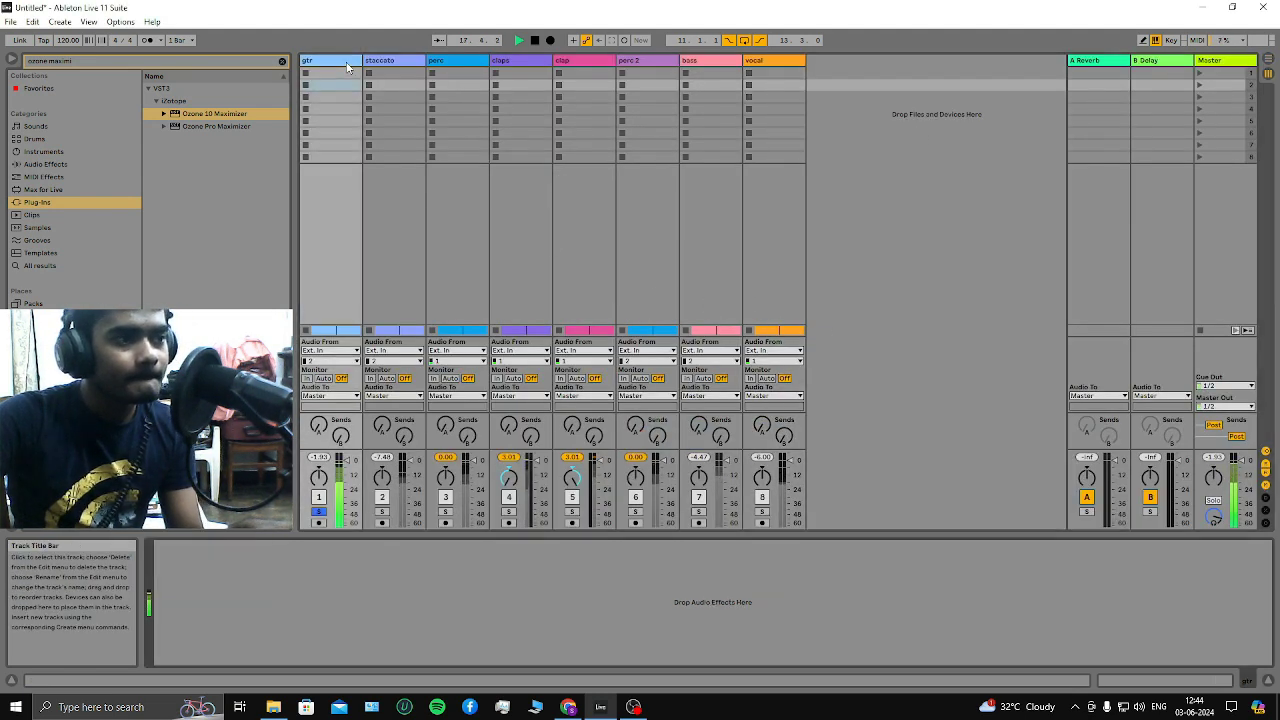
key("Tab")
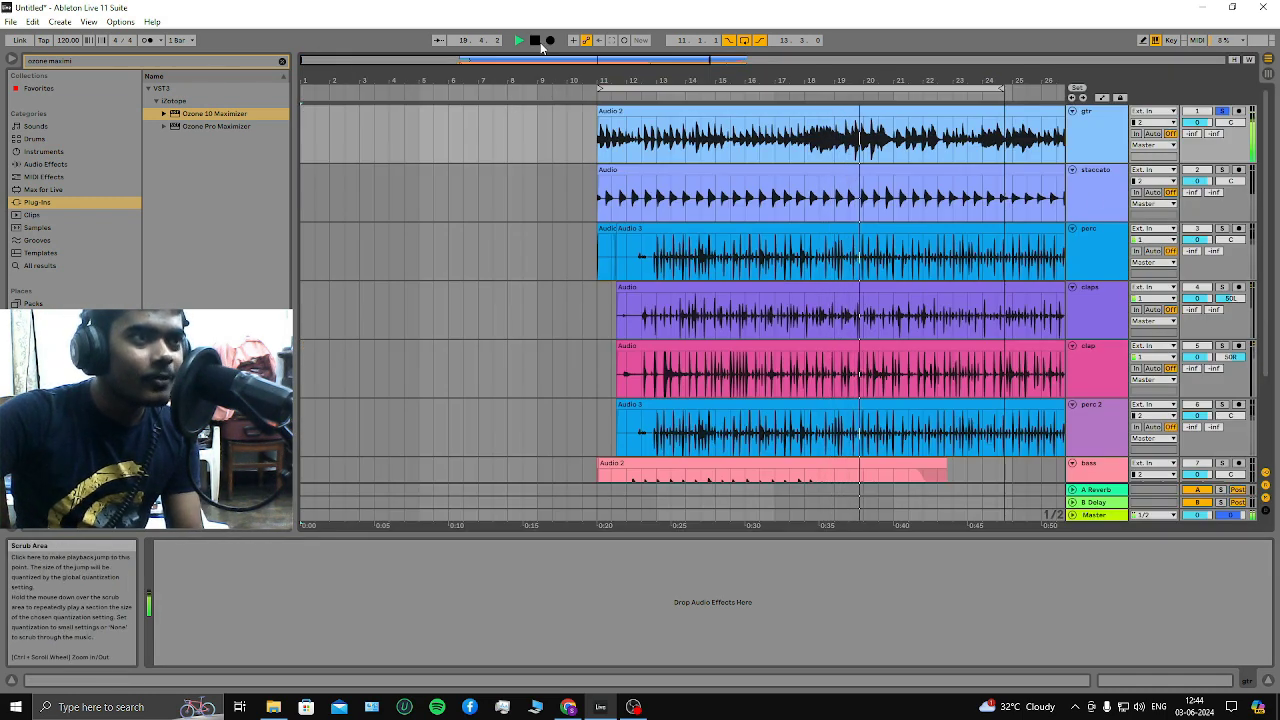
key("space")
key("Down")
key("Down")
key("Down")
key("Down")
key("Down")
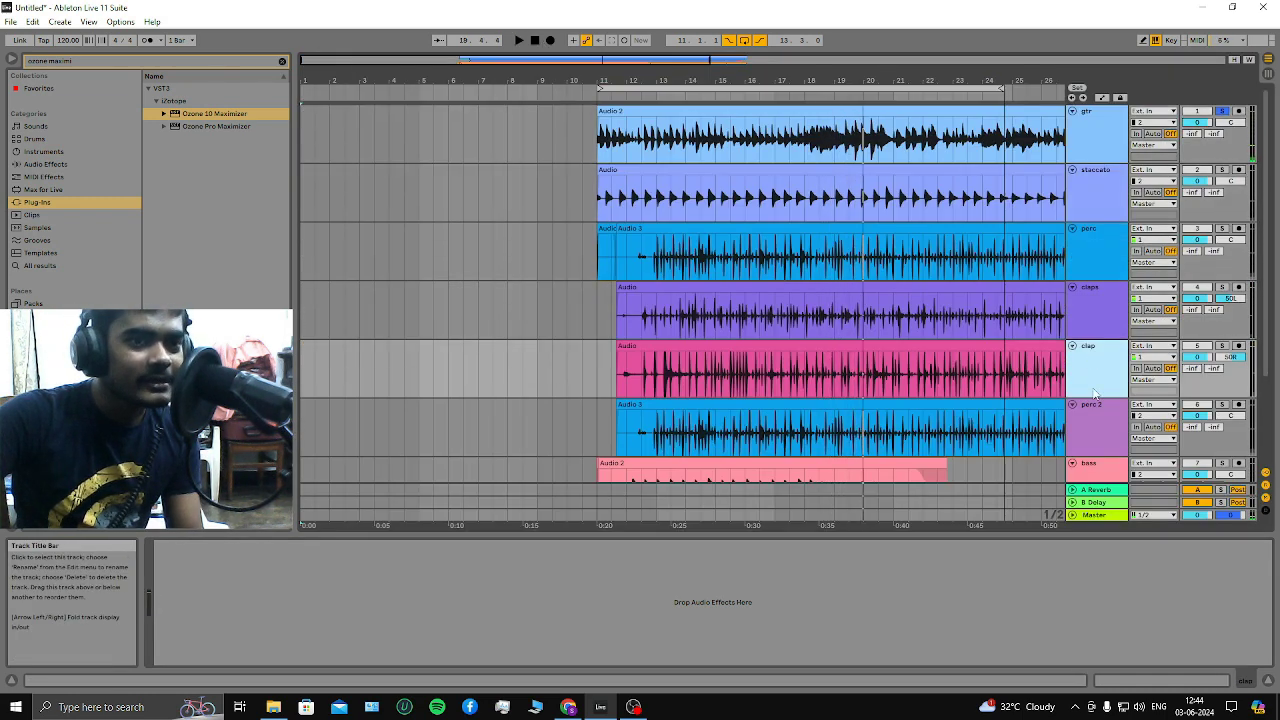
key("Down")
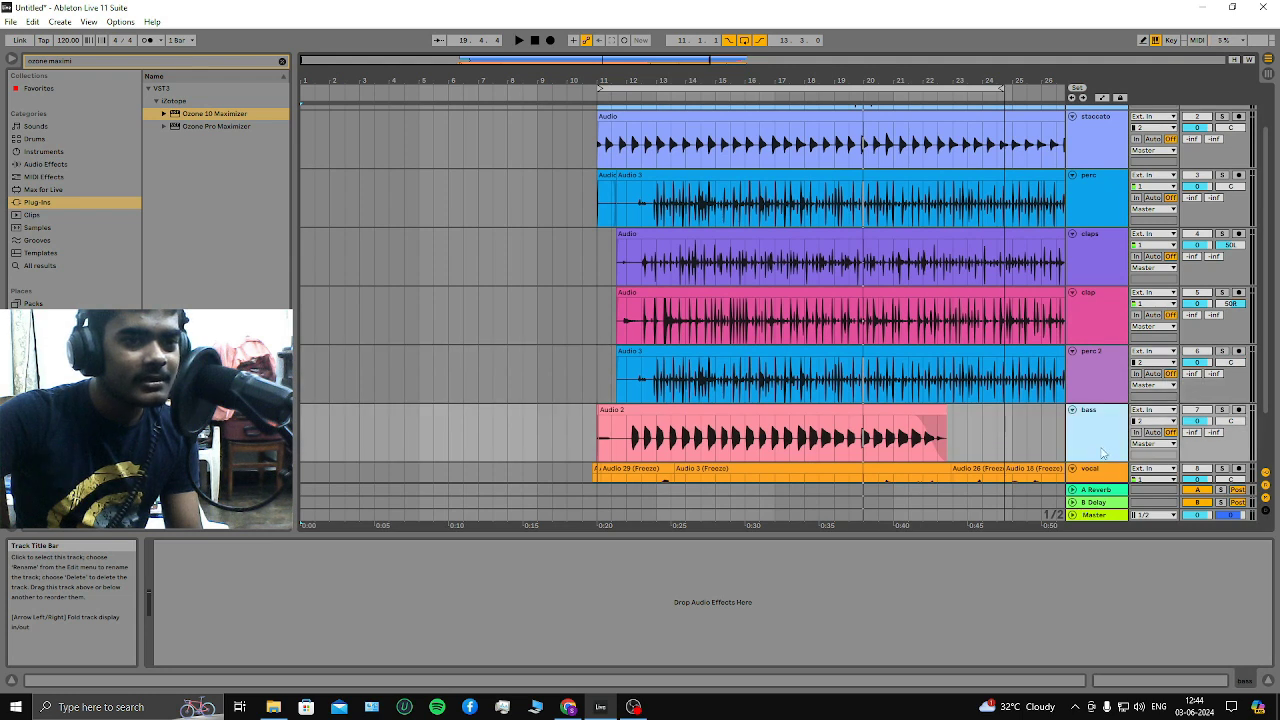
key("Down")
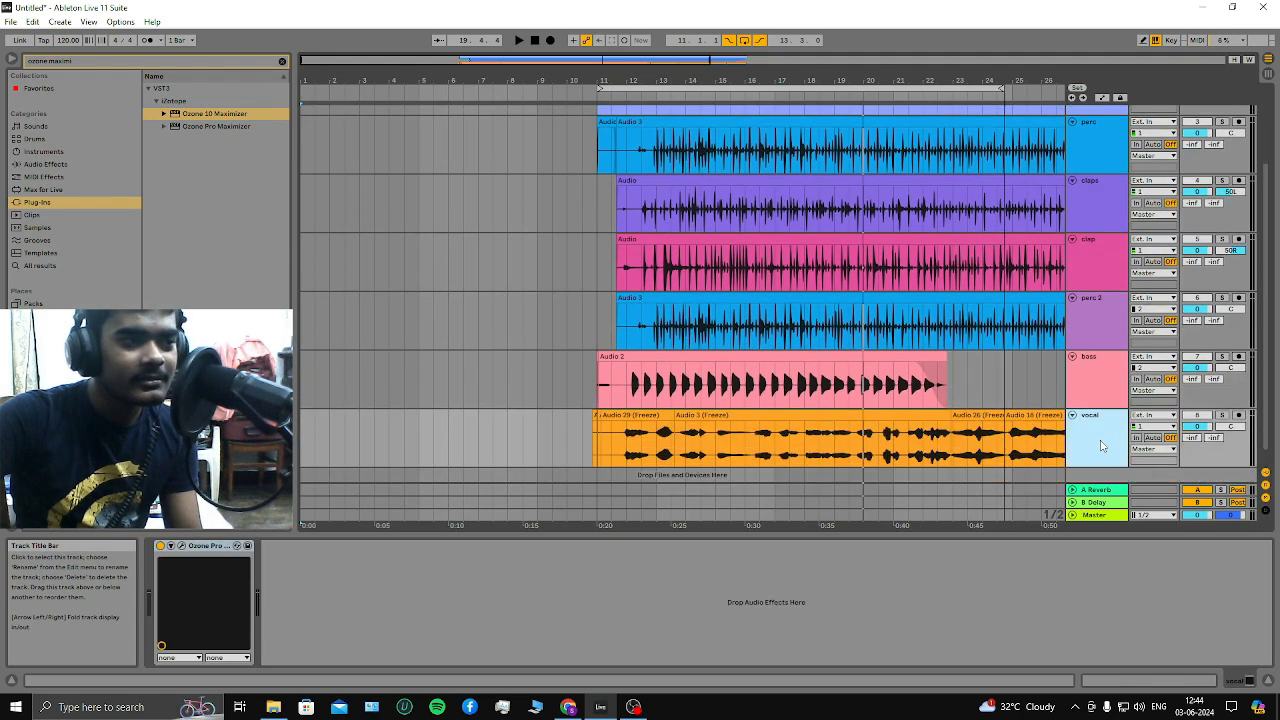
Move the Ozone Pro Maximizer from the vocal track to the gtr track
left_click(184, 546)
left_click(181, 546)
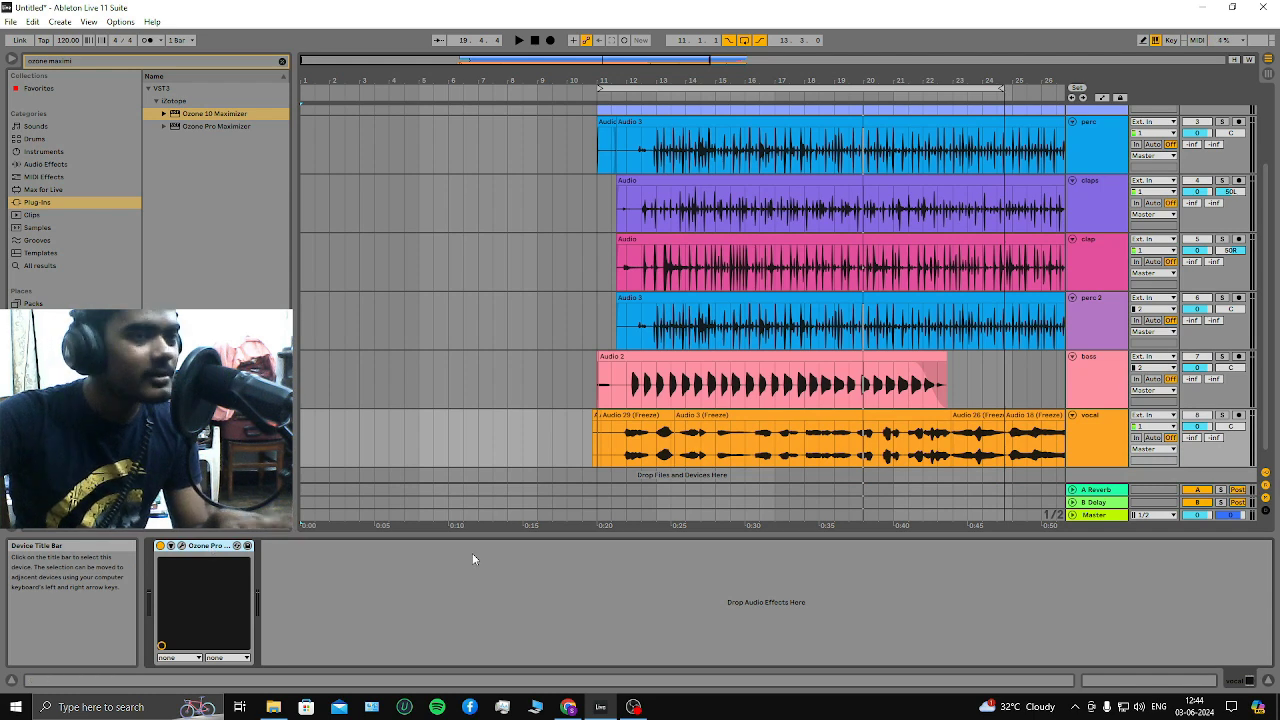
scroll(914, 432, "up", 2)
scroll(914, 432, "up", 1)
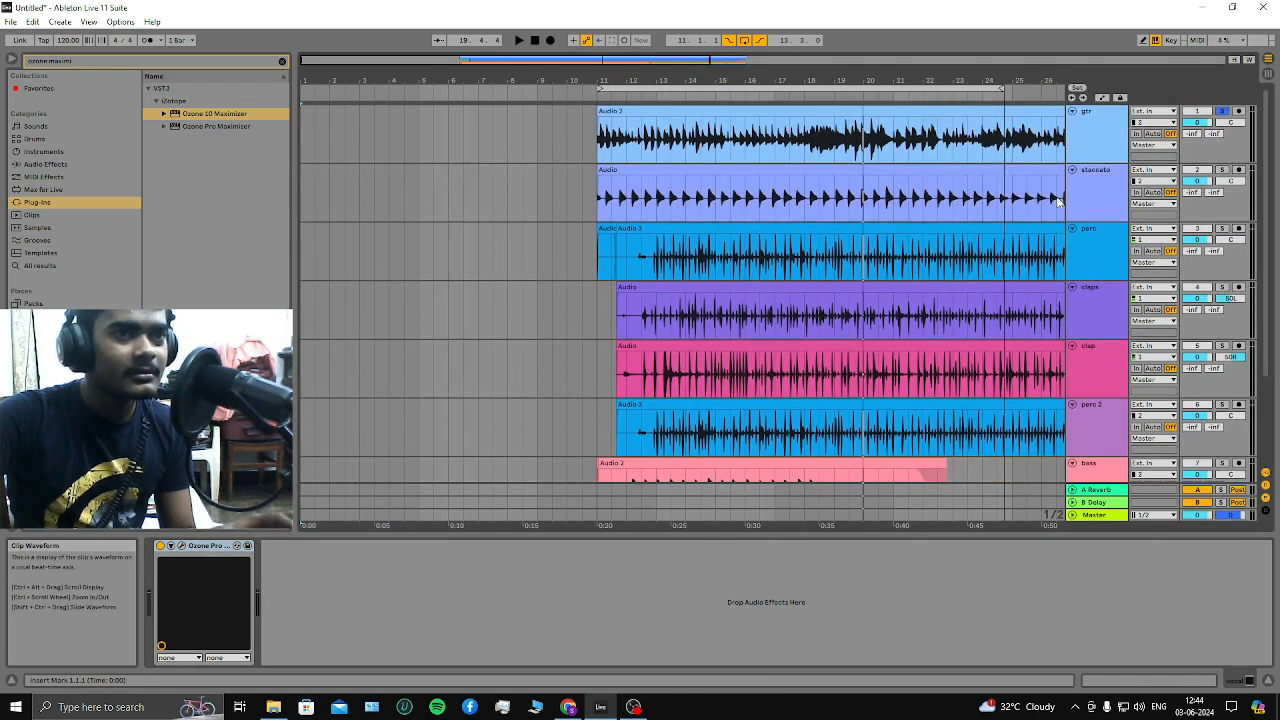
left_click(222, 548)
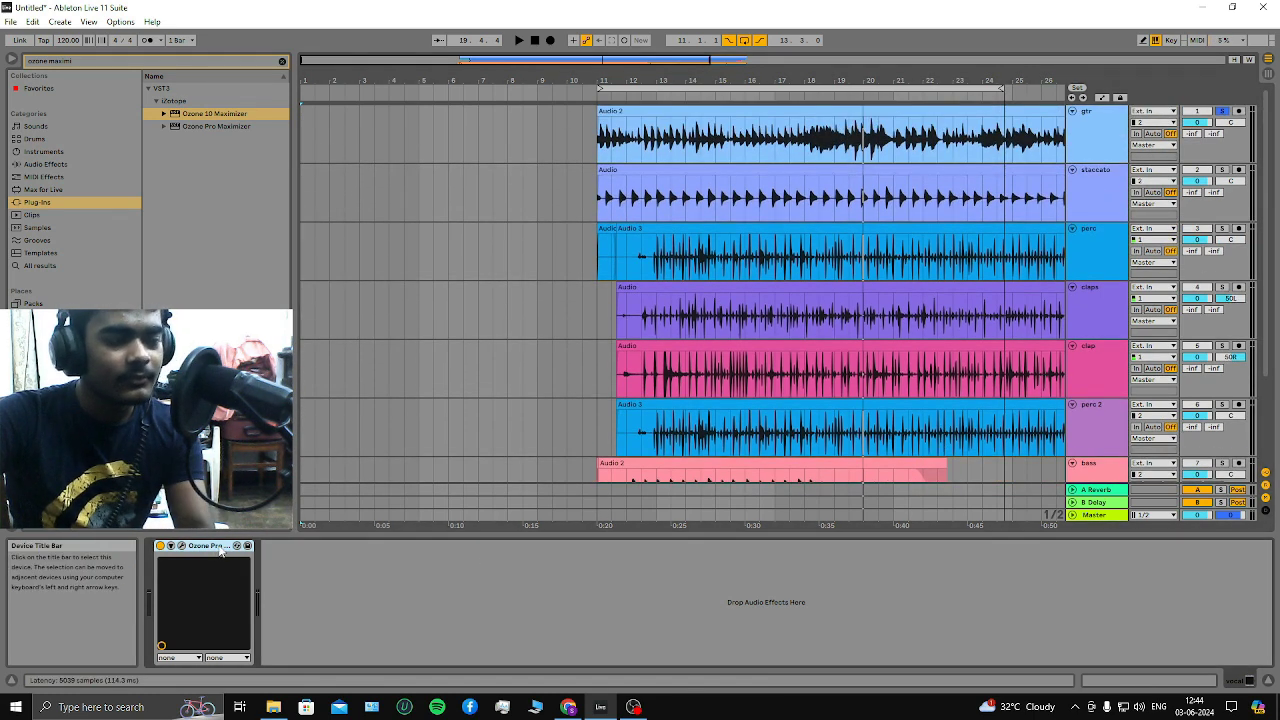
key("Delete")
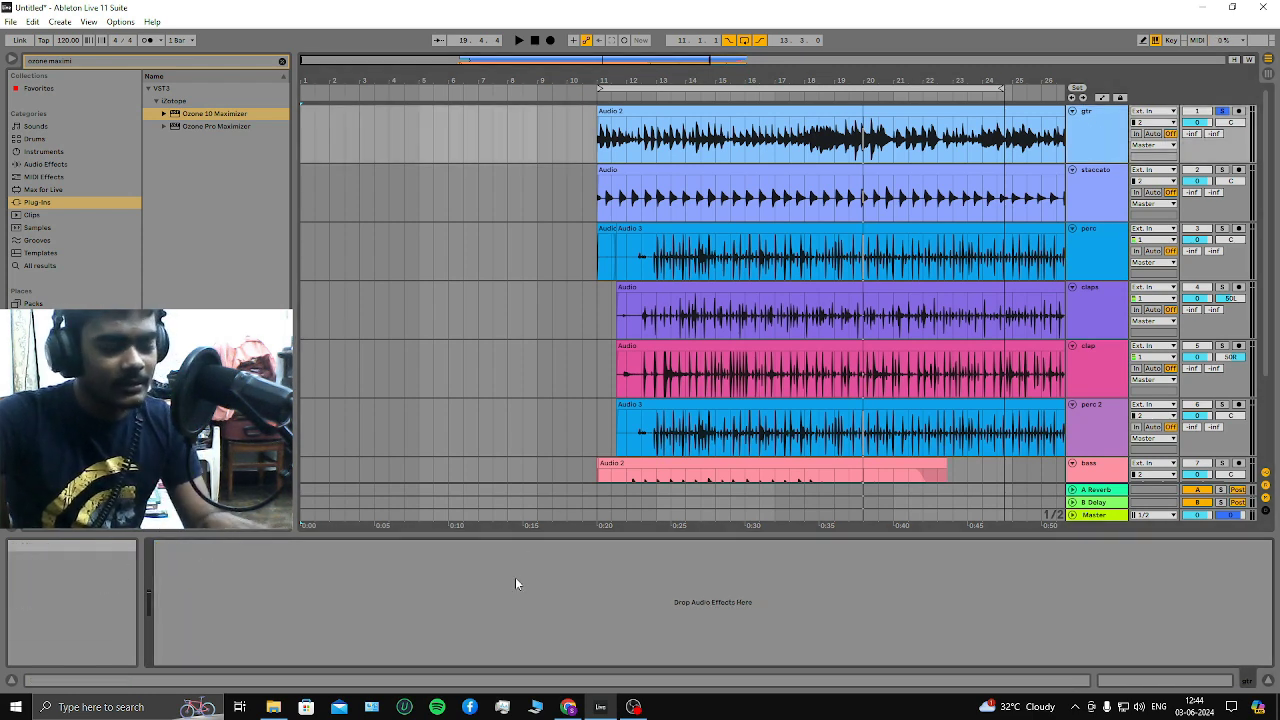
key("ctrl+z")
Play from about bar 13, set the gtr track's Maximizer threshold to -3.6 dB in Session View, and close the plug-in window
left_click(662, 93)
key("Tab")
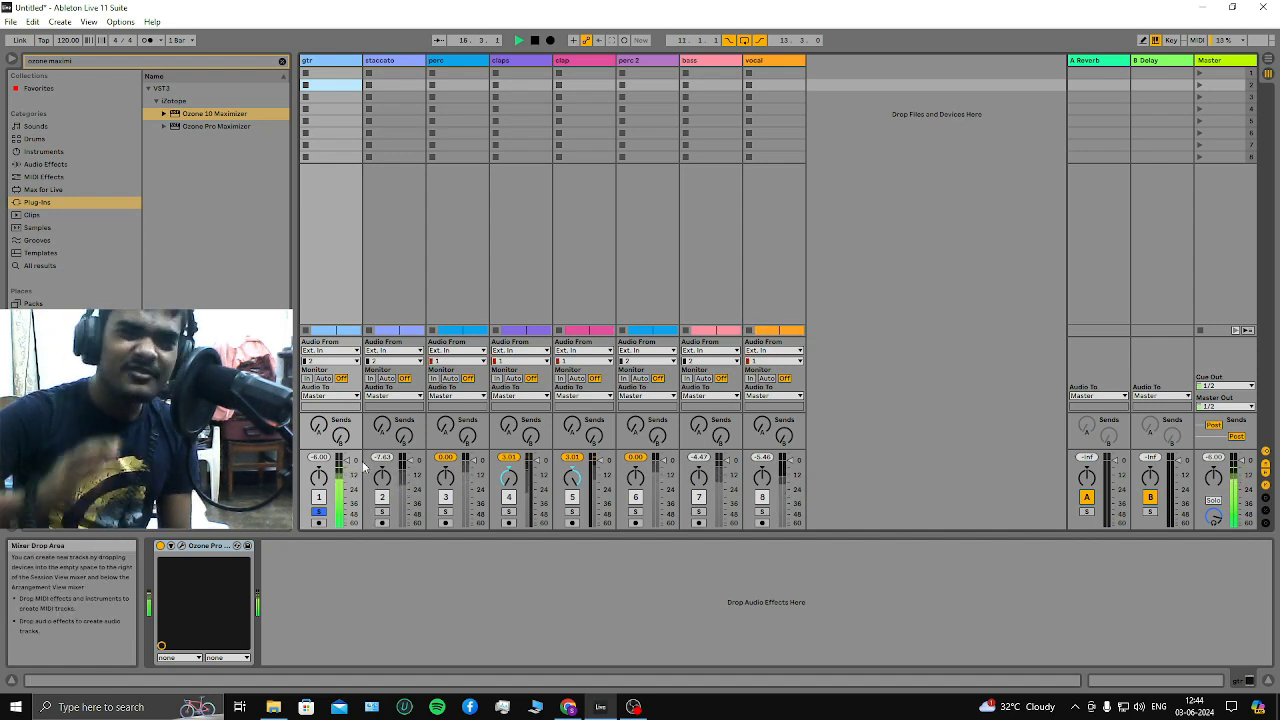
left_click(211, 566)
left_click_drag(457, 398, 447, 371)
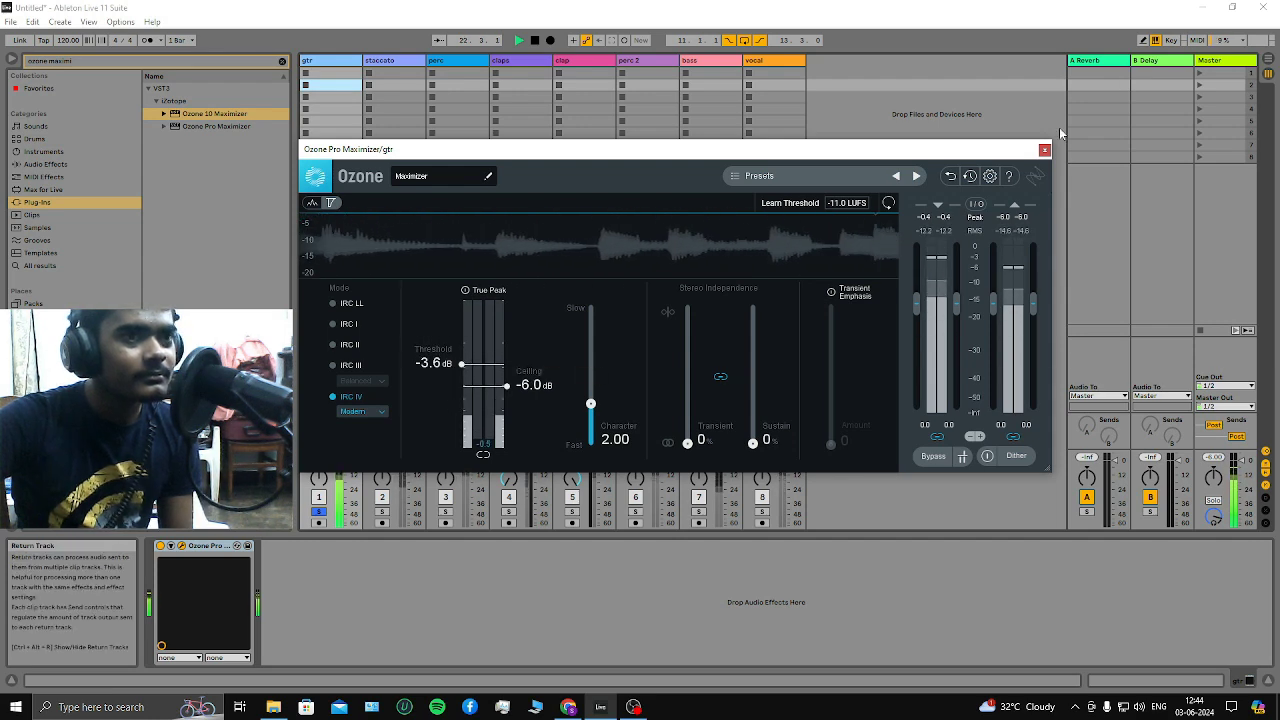
left_click(1044, 150)
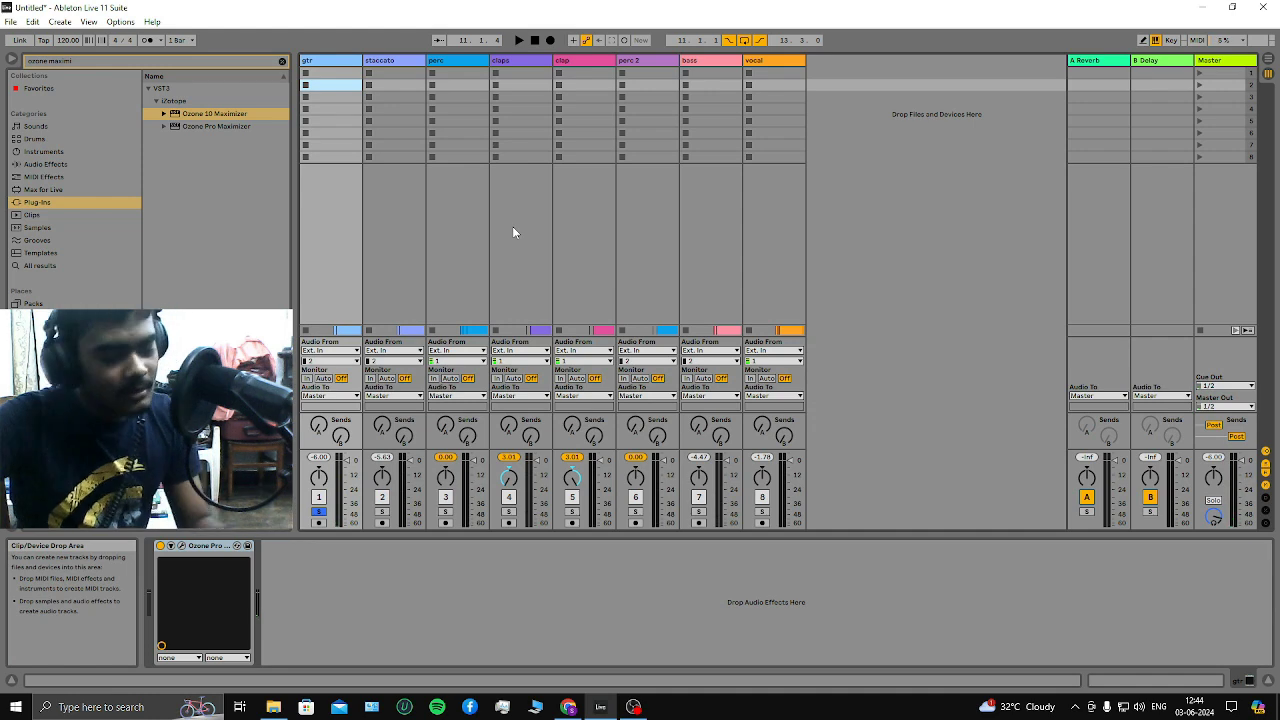
Play the gtr track from bar 11, check its peak level in Session View, and stop playback
key("Tab")
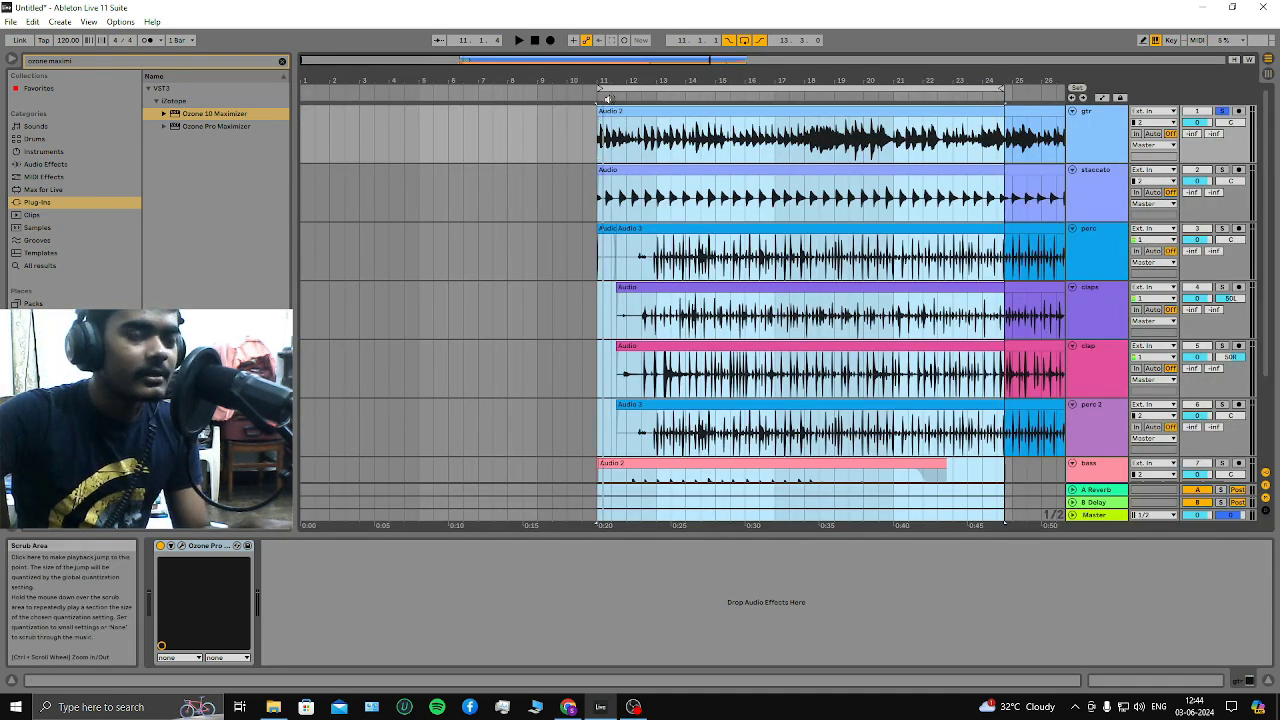
left_click(607, 100)
key("Tab")
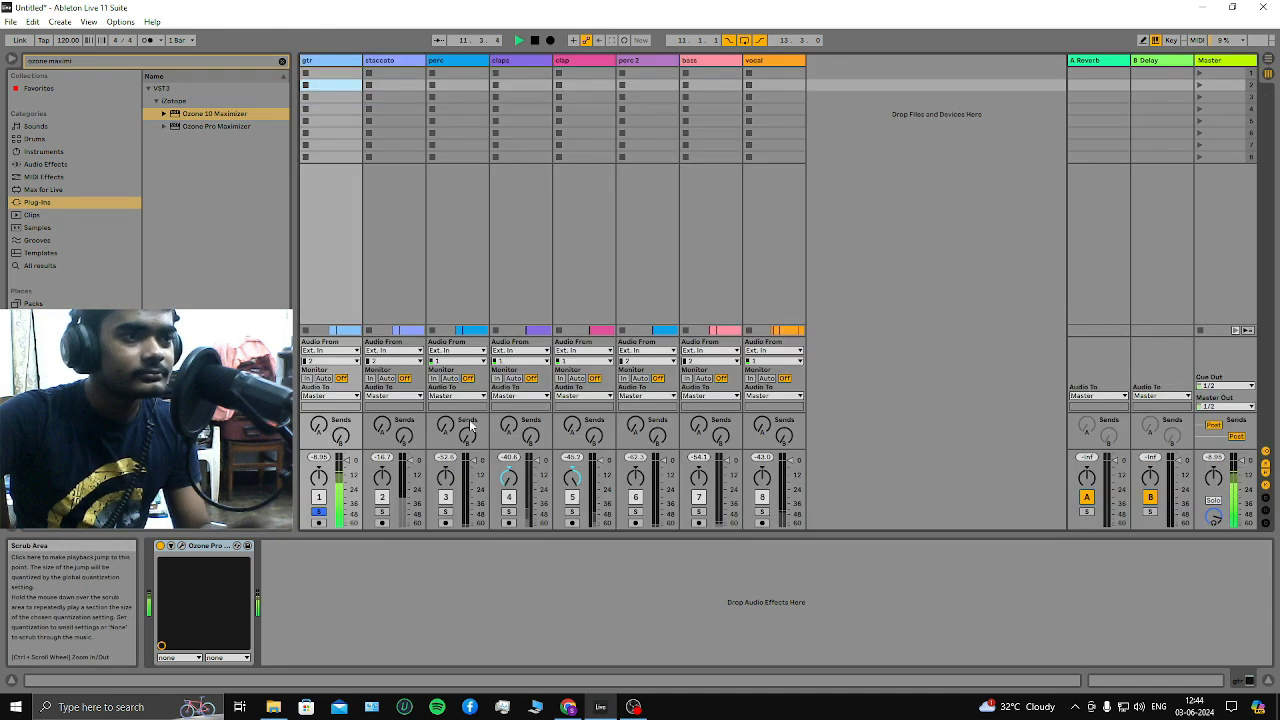
left_click(535, 42)
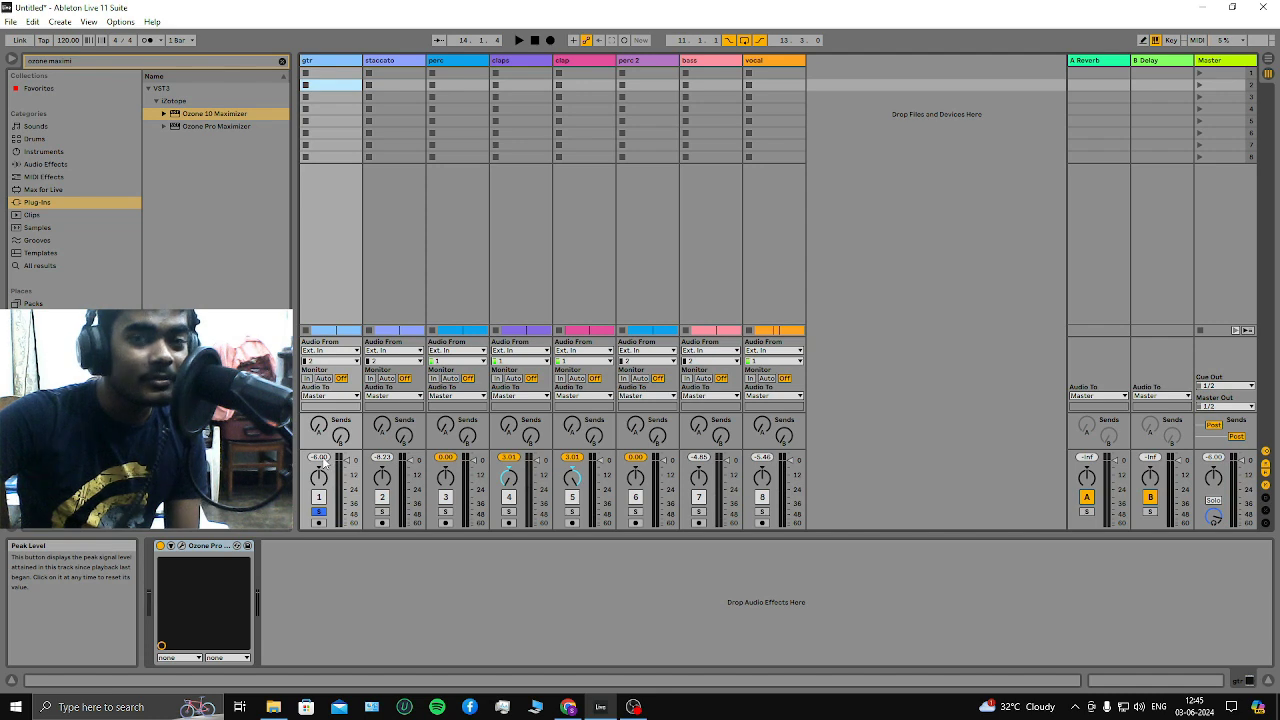
Set the gtr track's Maximizer threshold to -8.8 dB, close the plug-in window, and restart playback from bar 11 in Session View
left_click(181, 546)
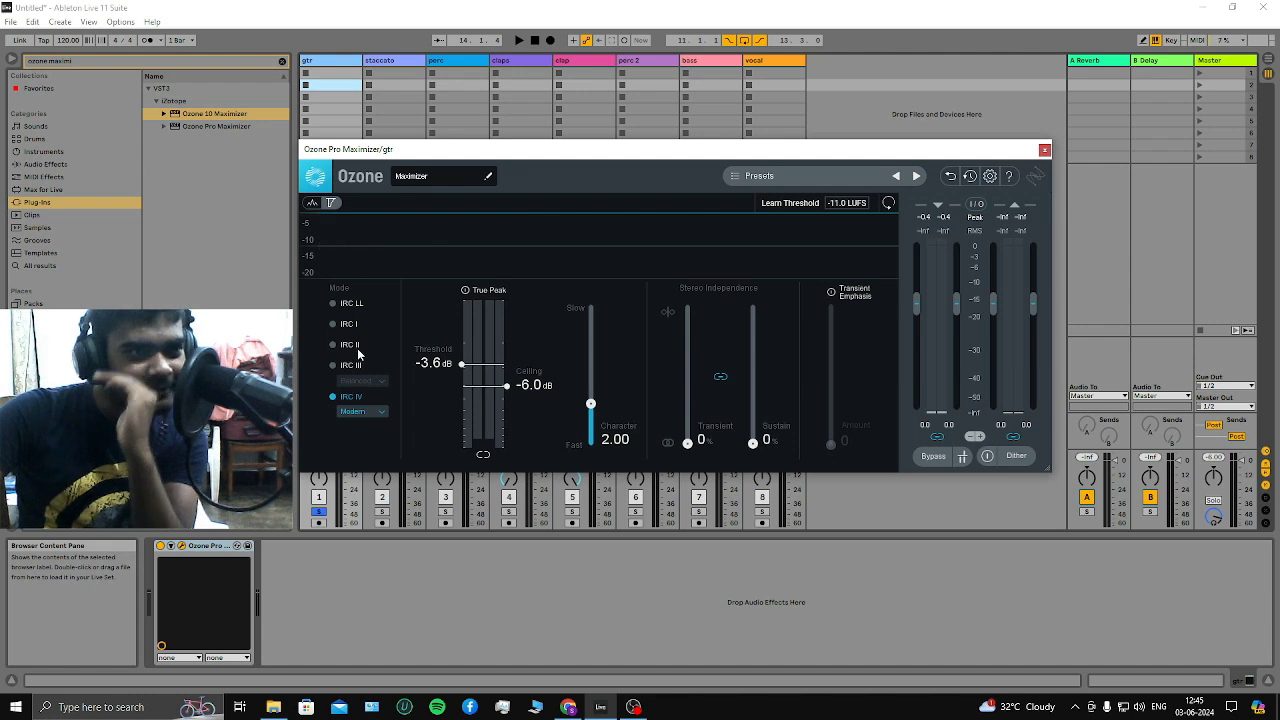
left_click_drag(461, 364, 463, 407)
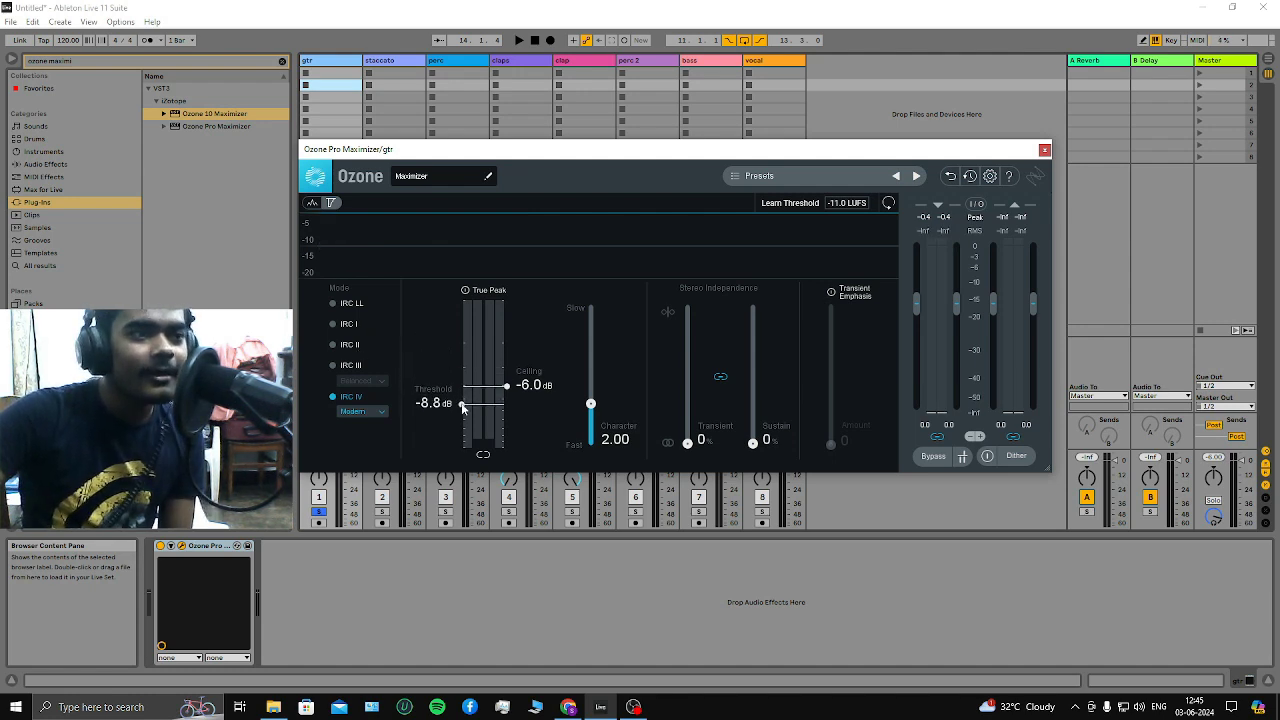
left_click(1044, 150)
key("Tab")
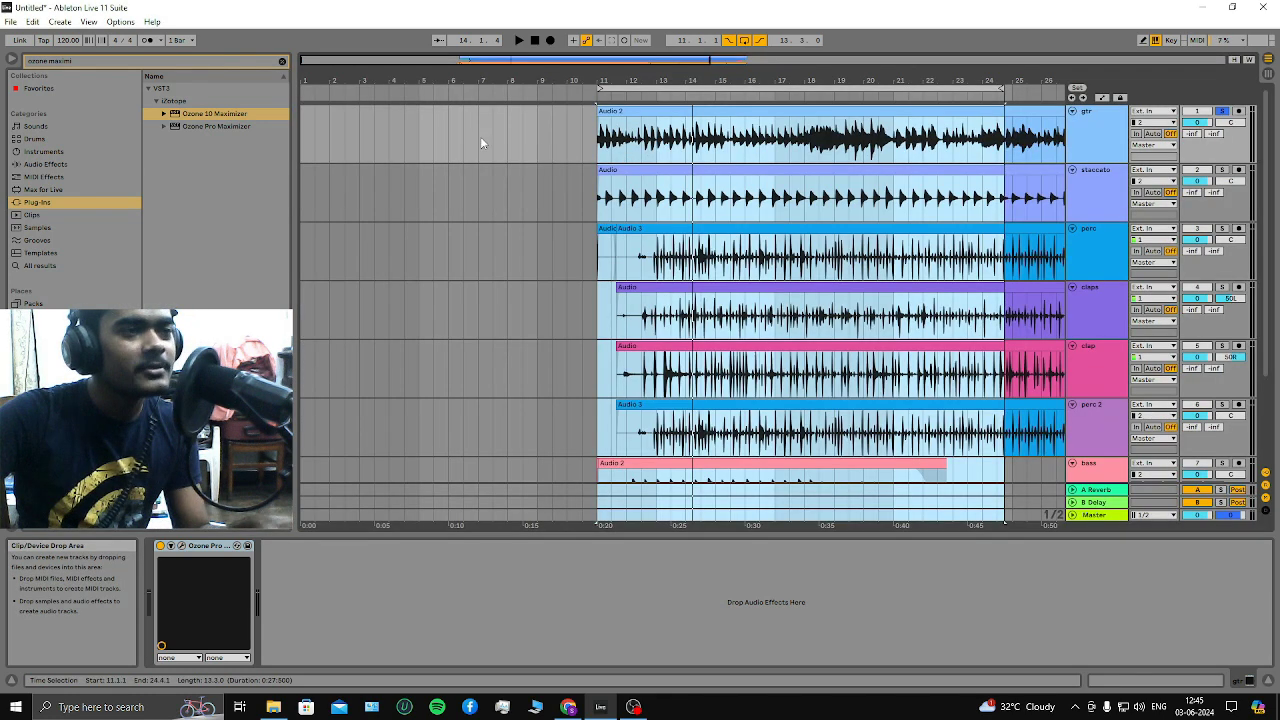
key("Tab")
key("space")
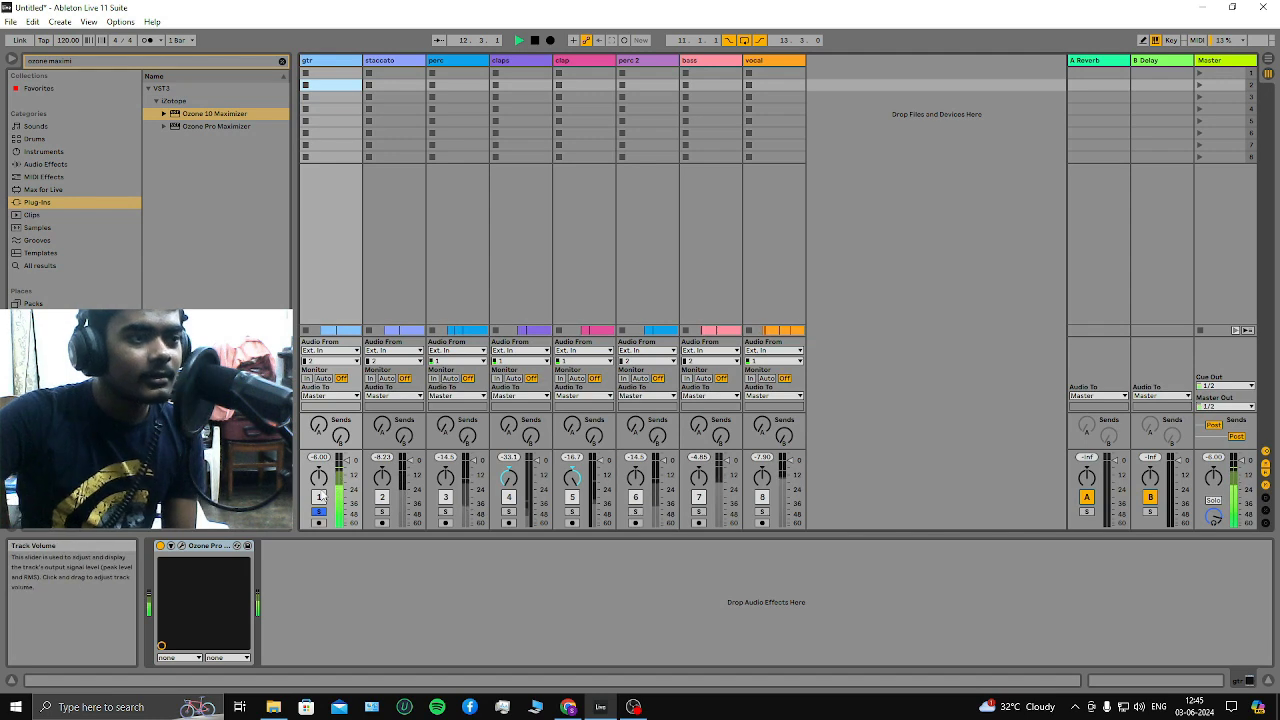
Lower the gtr track's Maximizer threshold to -11.2 dB during playback, hide the plug-in window, and stop playback
left_click(181, 547)
left_click_drag(463, 407, 469, 421)
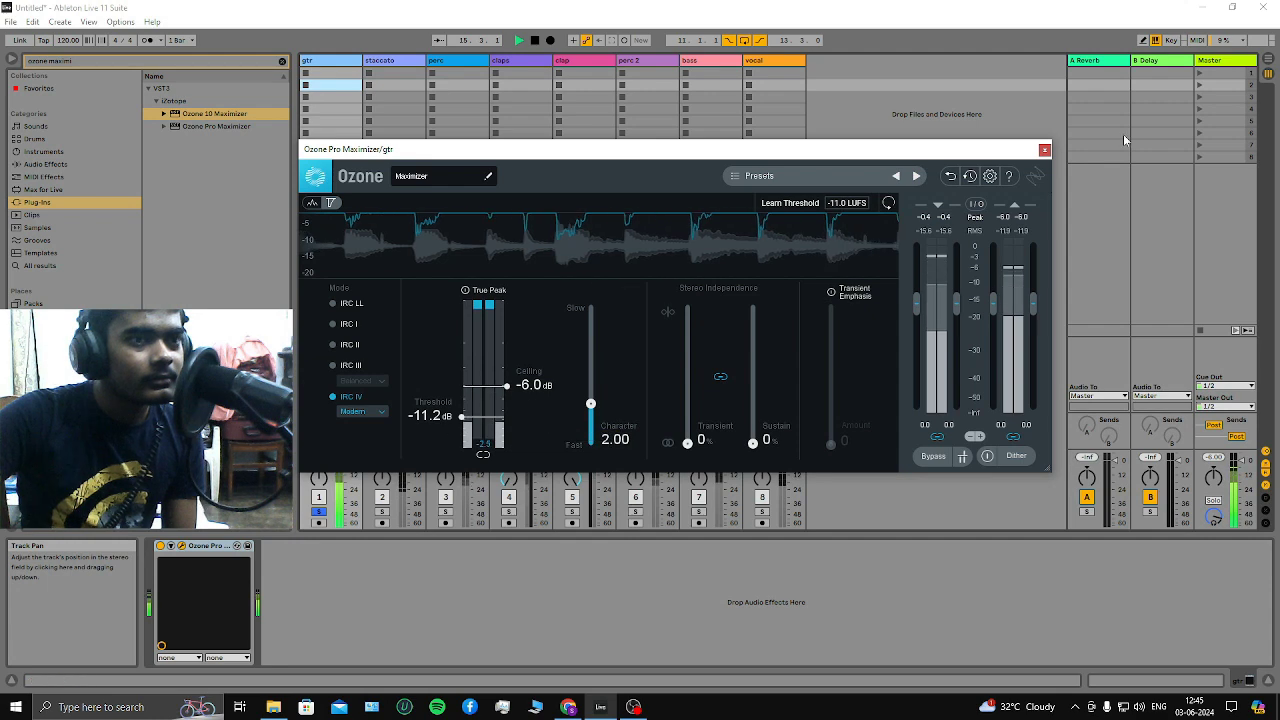
key("ctrl+alt+p")
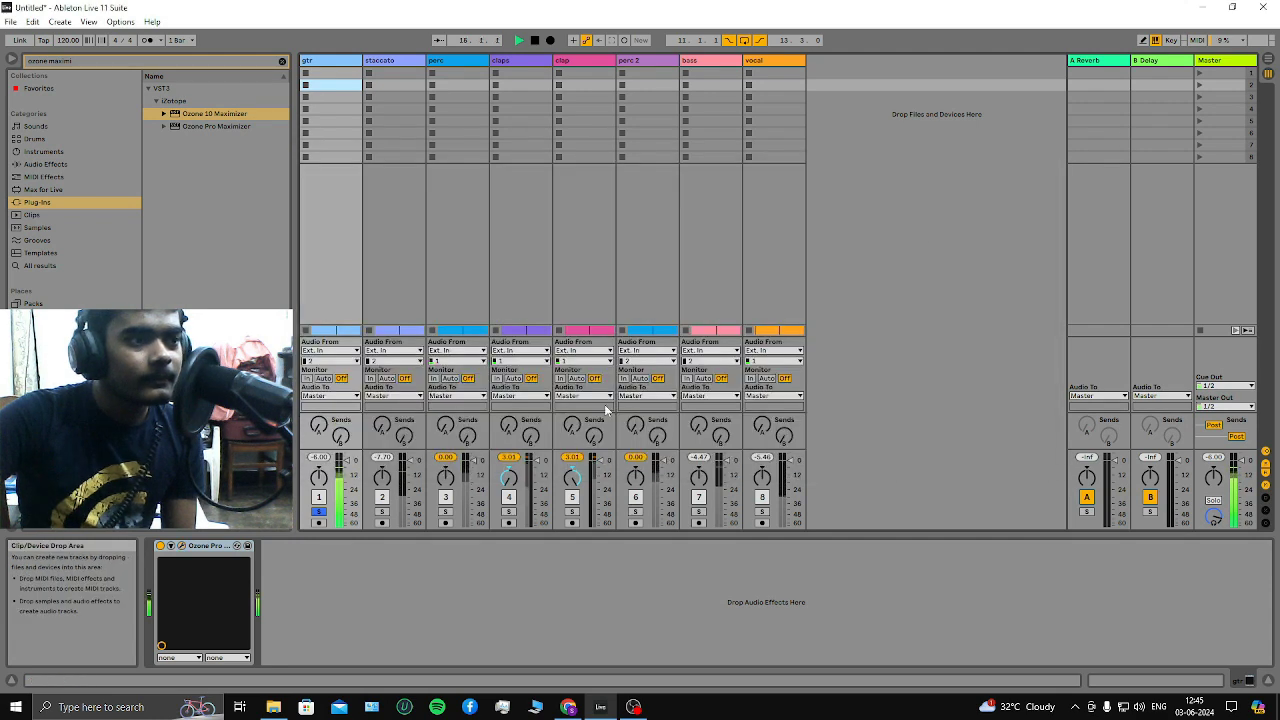
left_click(536, 42)
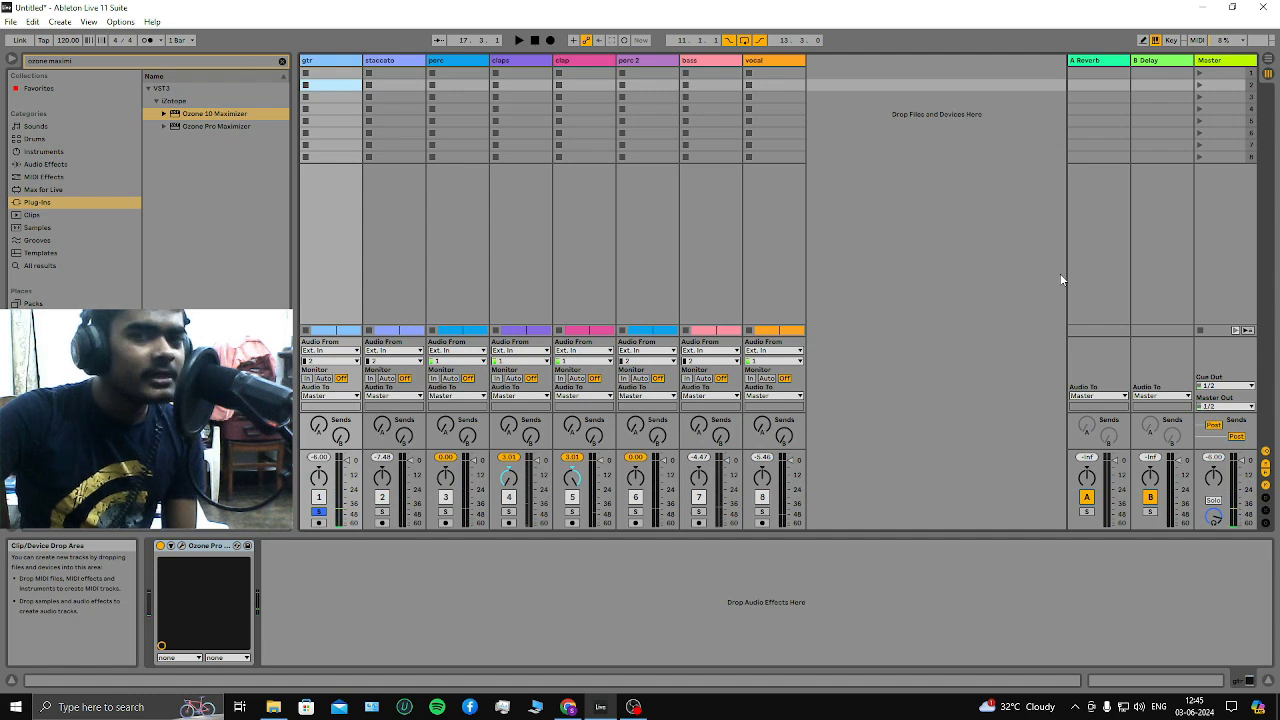
Set the gtr track's Maximizer threshold to -10.5 dB and close the plug-in window
left_click(181, 545)
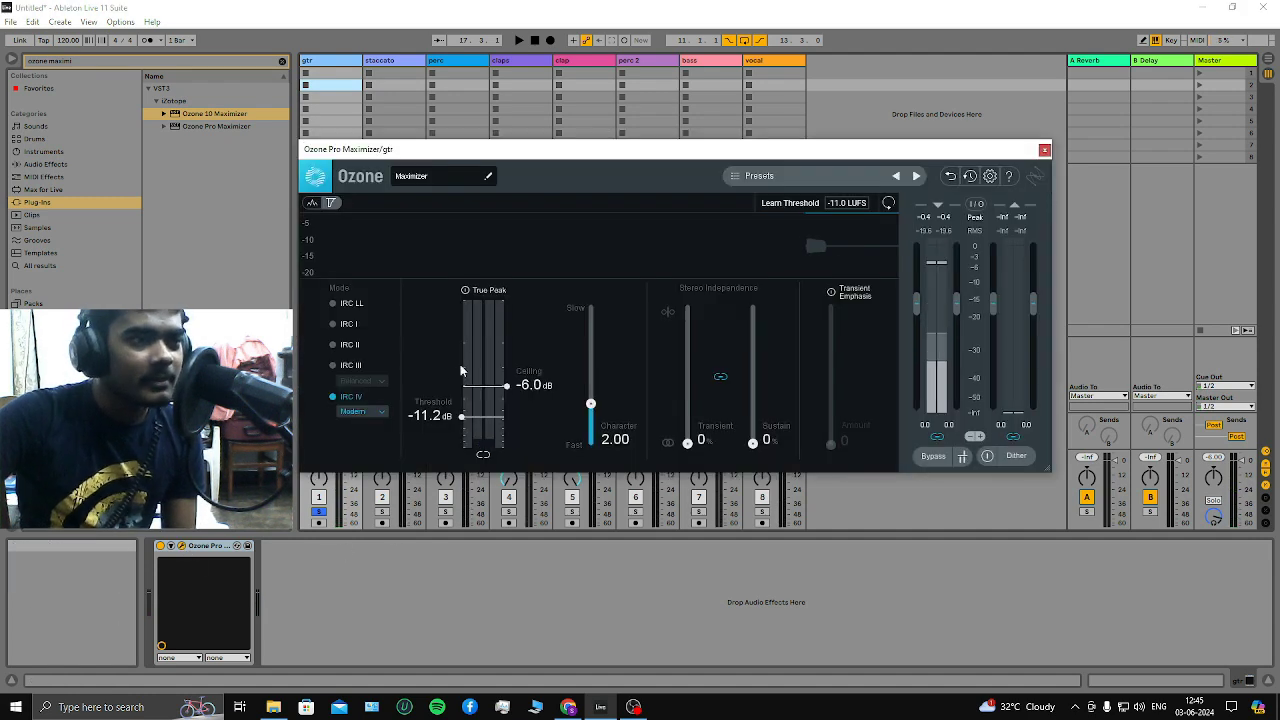
left_click_drag(457, 415, 459, 413)
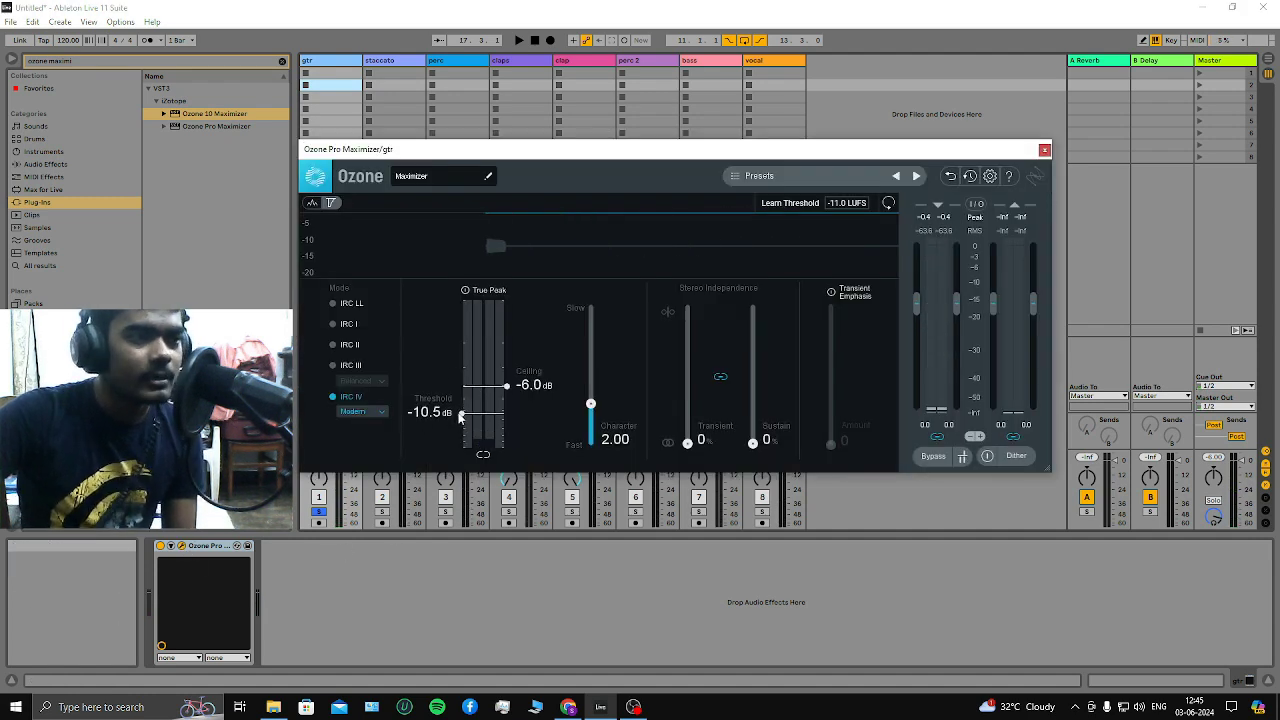
left_click(1044, 149)
Freeze the gtr track in the Arrangement and flatten it to print the Maximizer into the audio
key("Tab")
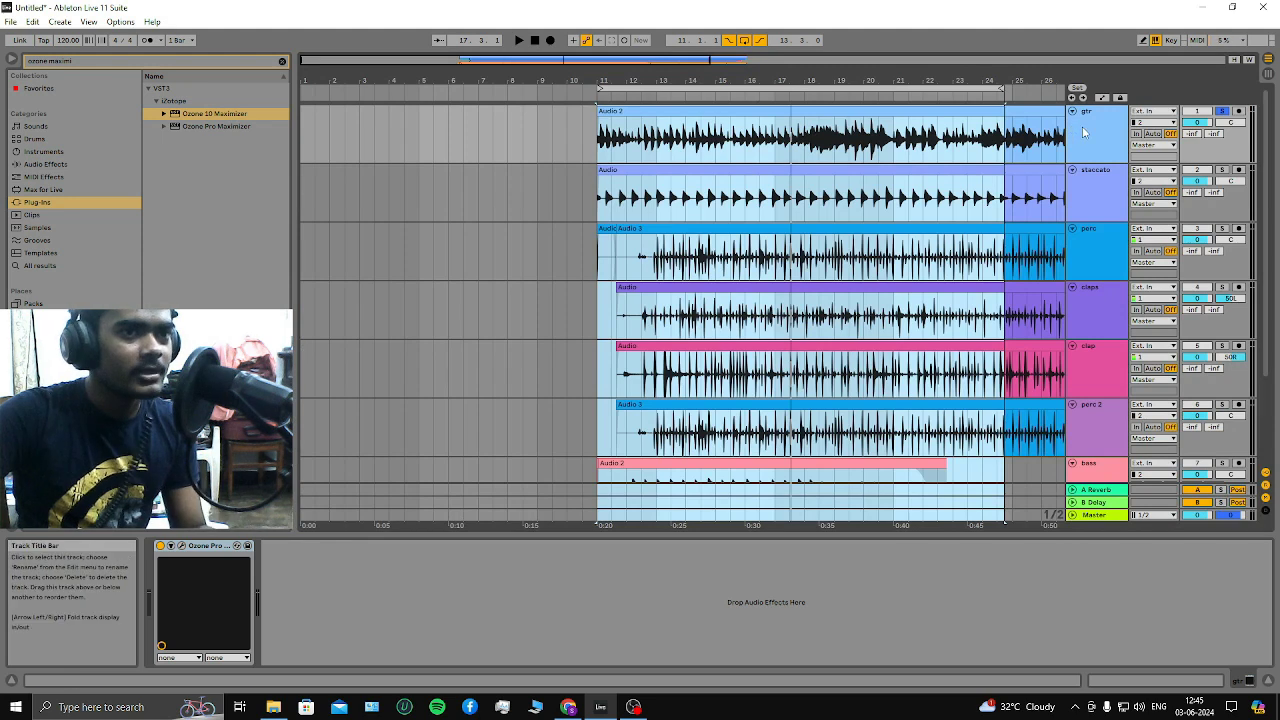
right_click(1083, 132)
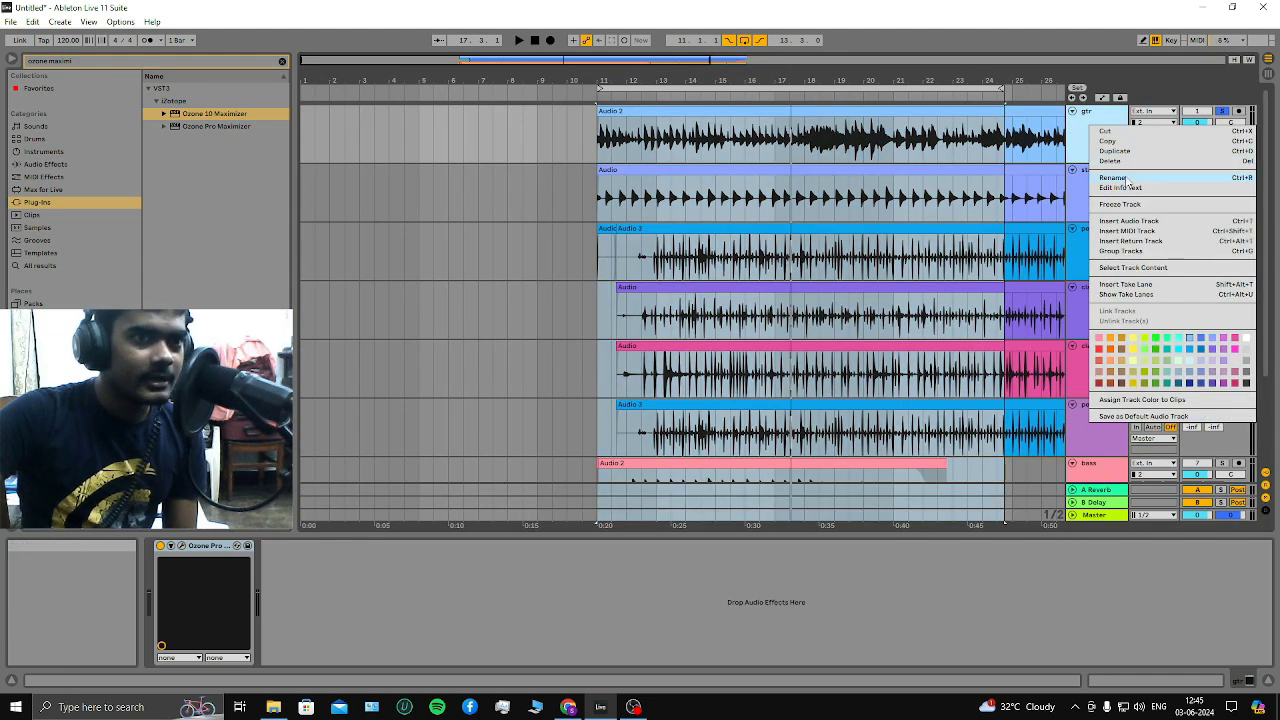
left_click(1120, 204)
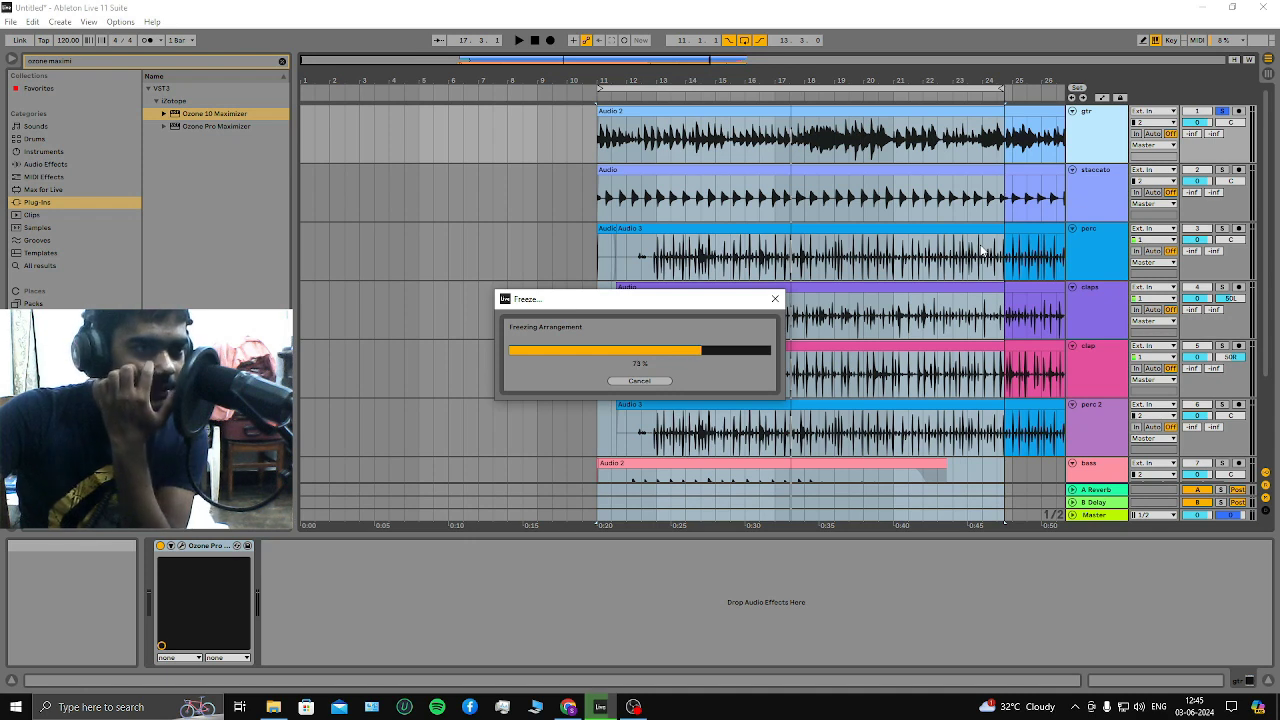
right_click(1093, 128)
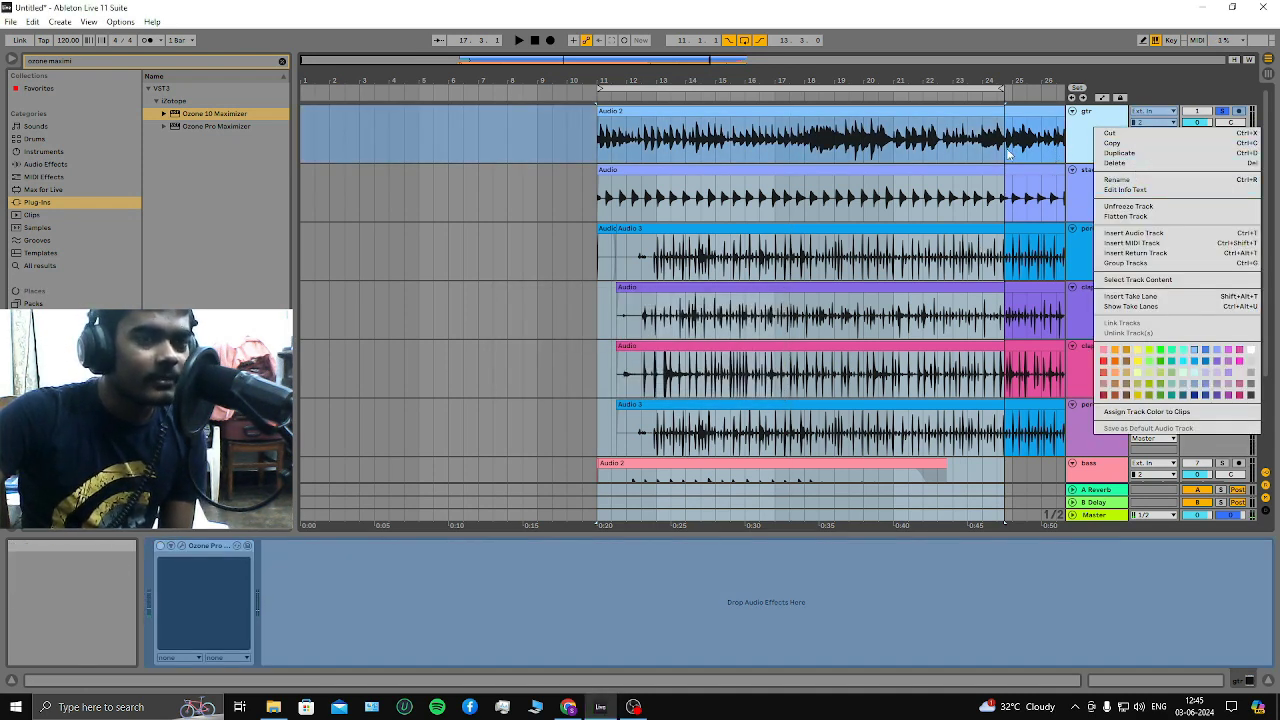
left_click(1077, 137)
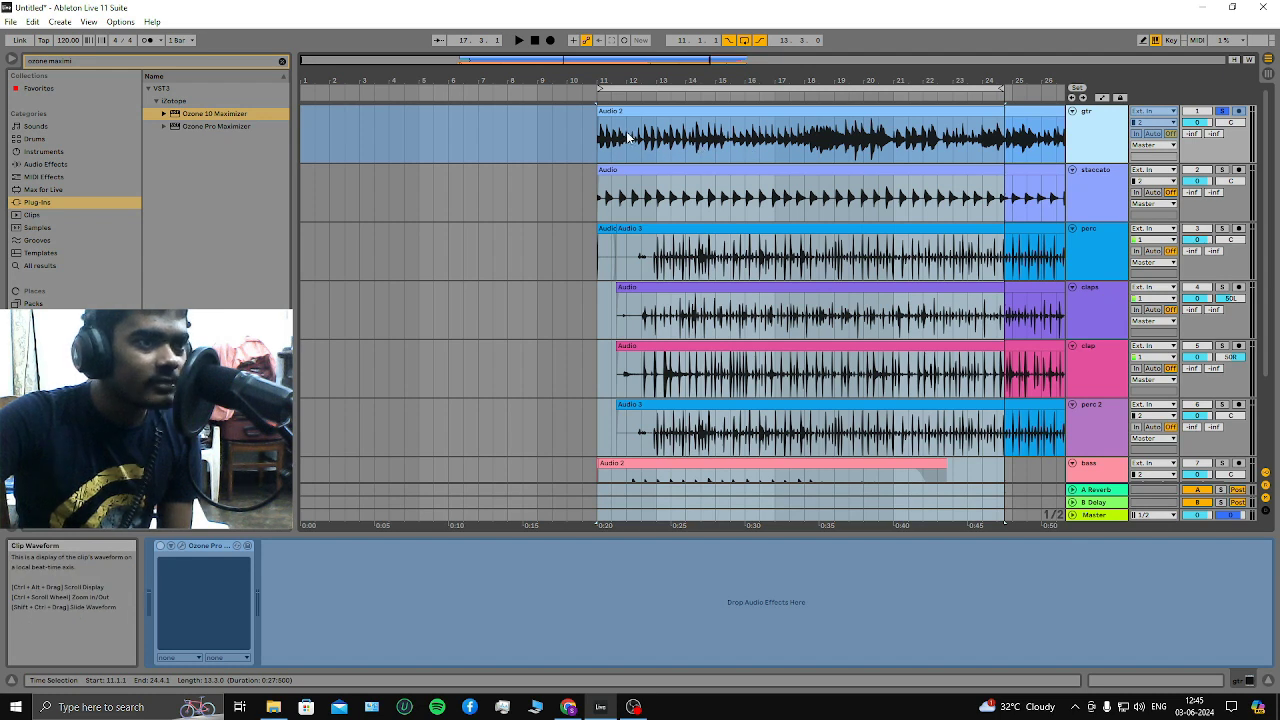
right_click(1082, 125)
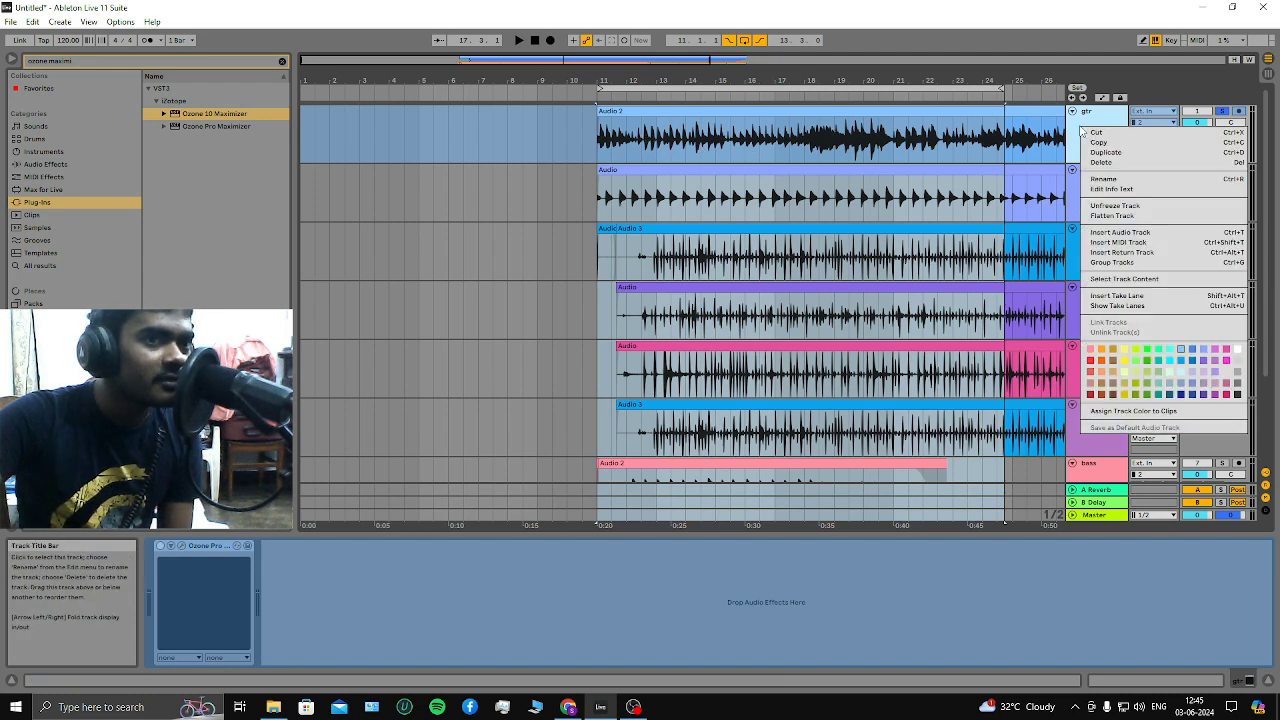
left_click(1105, 216)
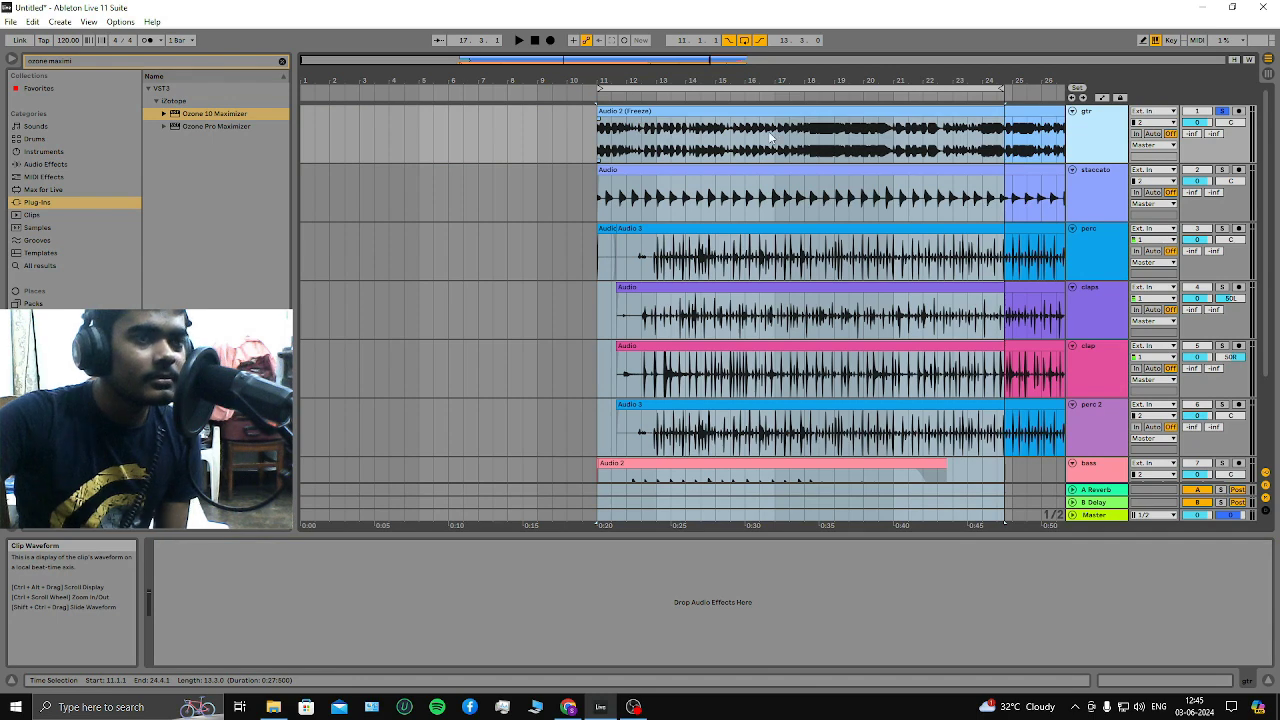
Examine the flattened gtr clip's waveform around bar 11, and play it from there to check its level in Session View
scroll(672, 127, "up", 5)
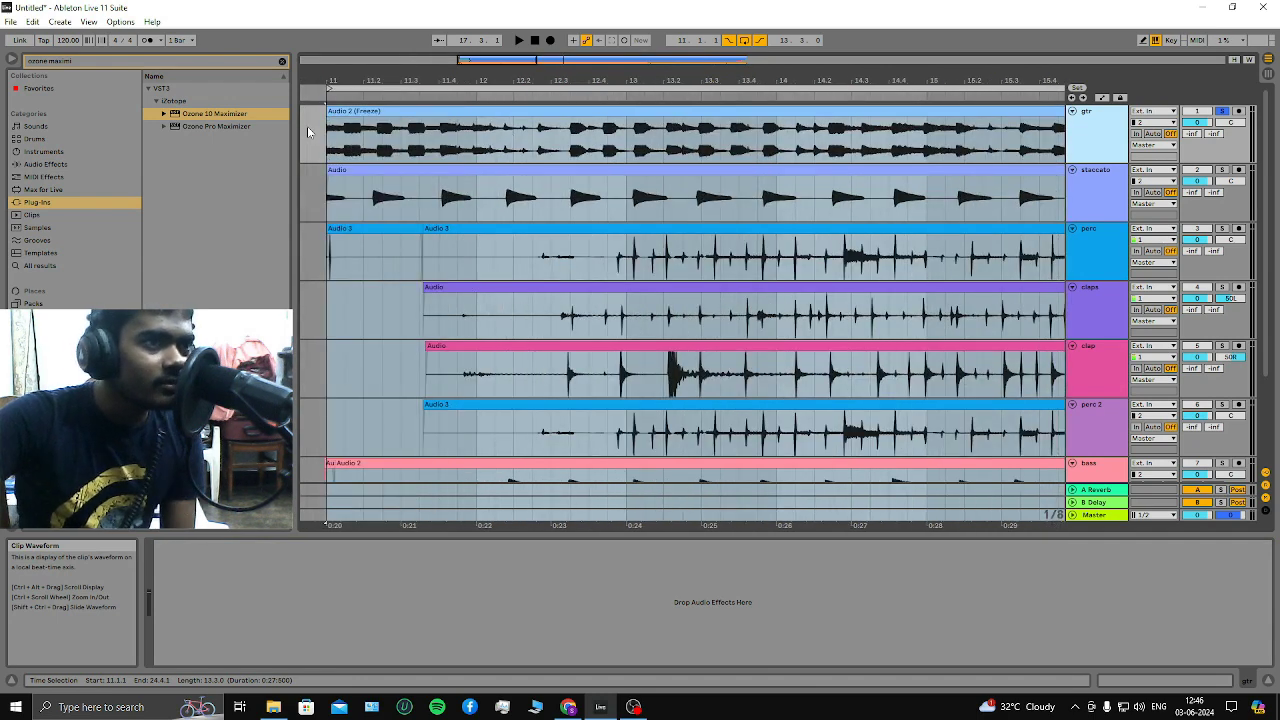
scroll(879, 165, "down", 6)
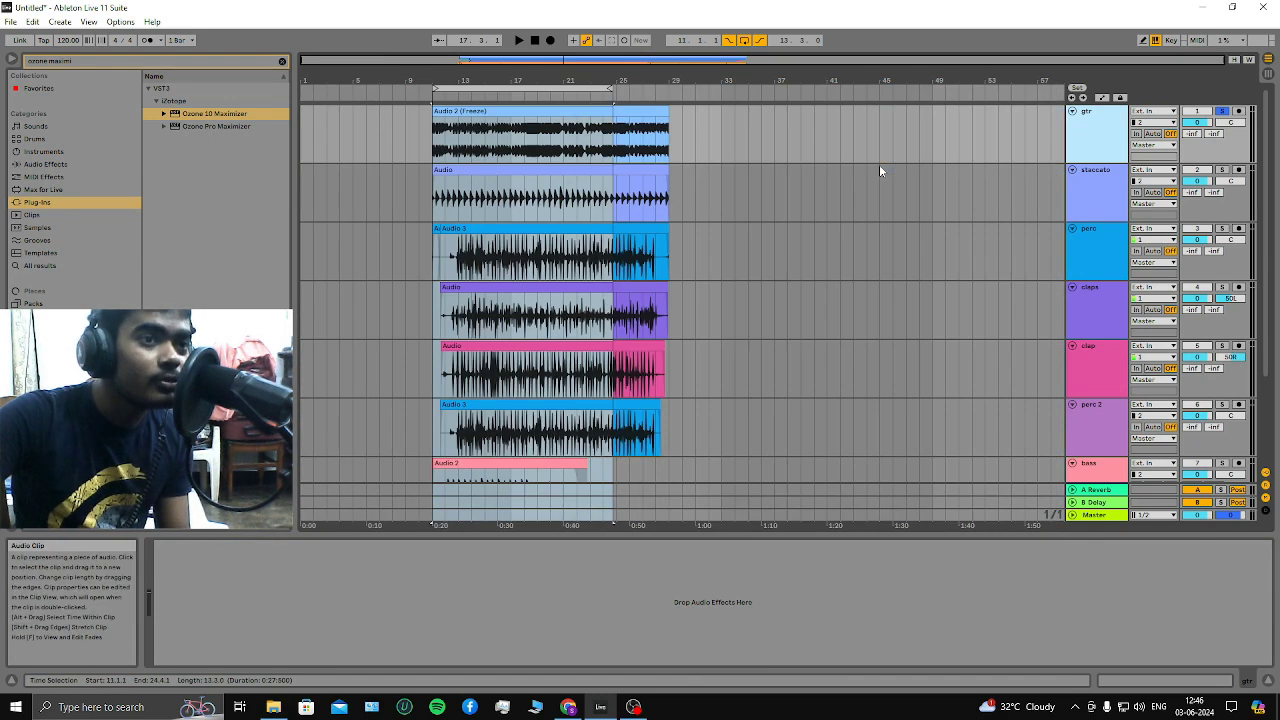
scroll(391, 124, "up", 6)
scroll(757, 148, "down", 2)
scroll(852, 145, "up", 4)
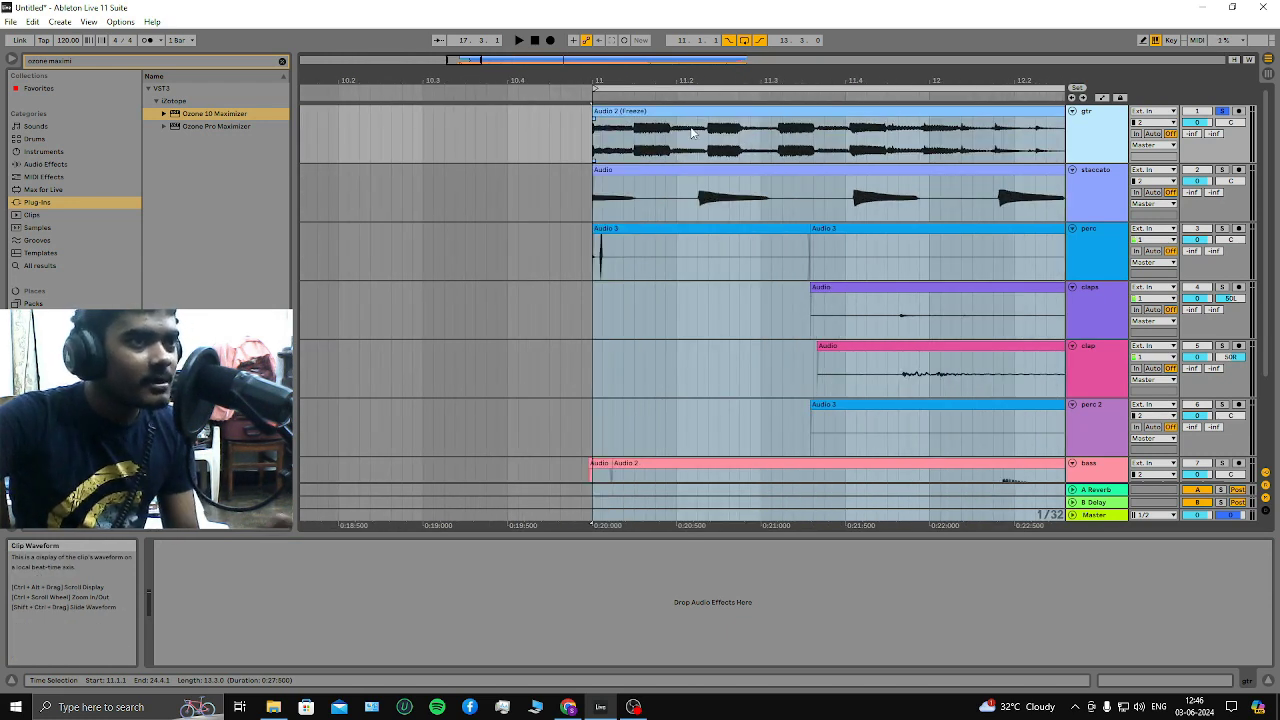
scroll(632, 136, "up", 4)
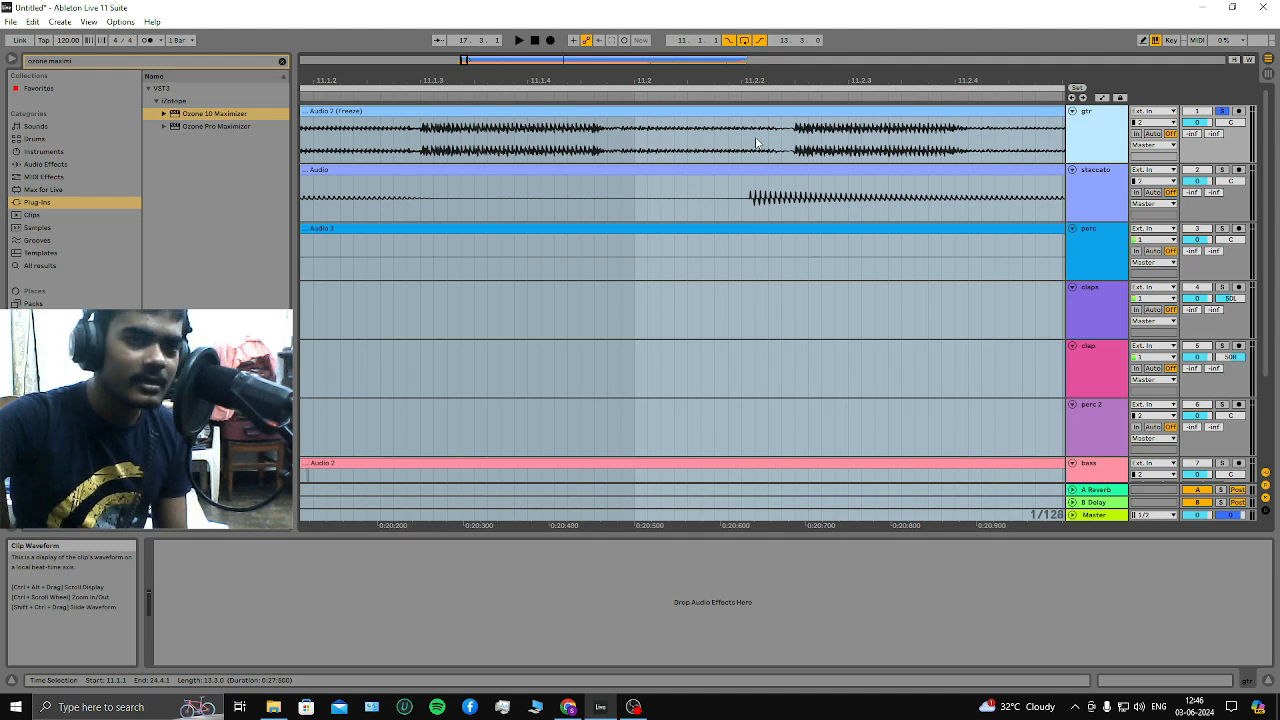
scroll(720, 140, "down", 7)
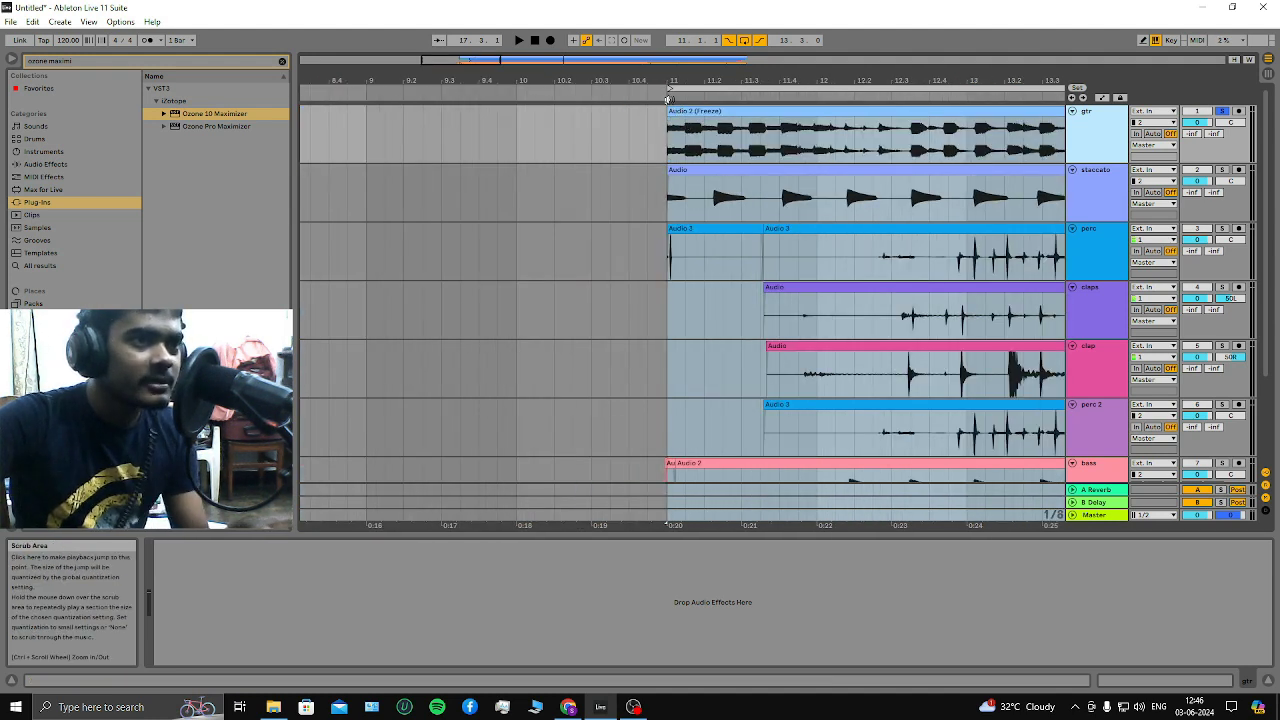
left_click(668, 98)
key("Tab")
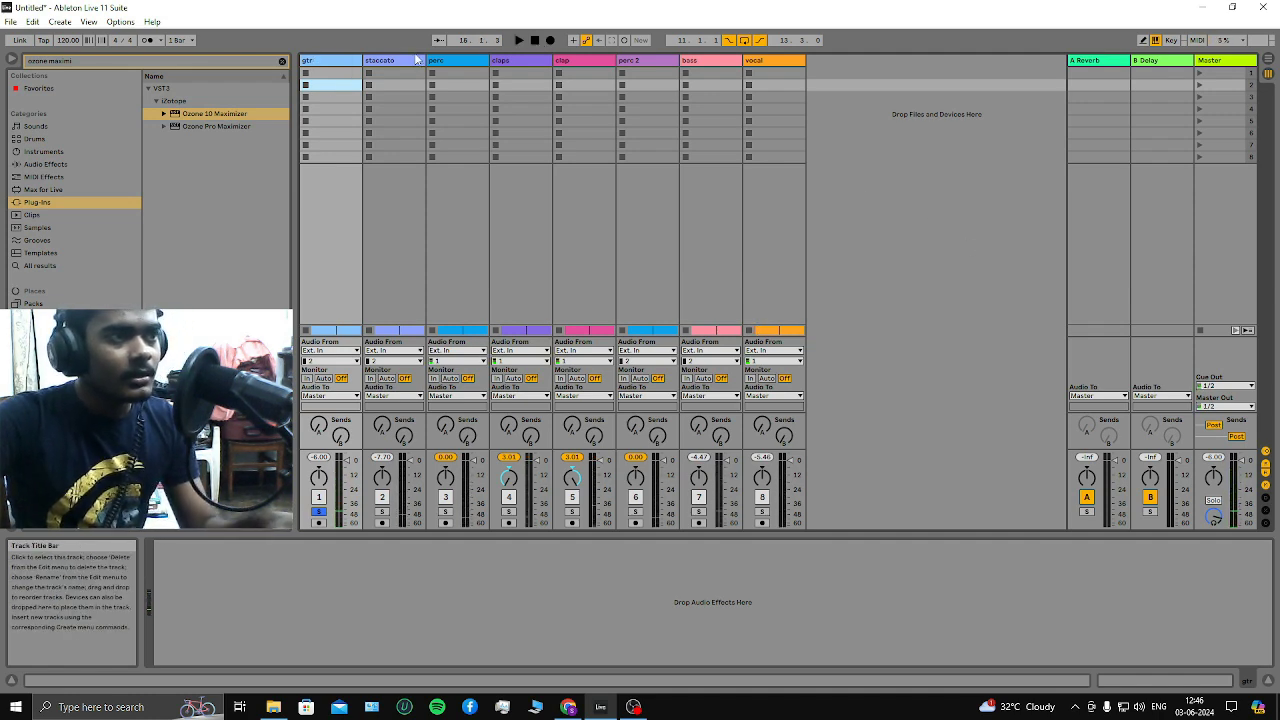
Solo the staccato track, play it from bar 11 to check its level in Session View, and stop playback
key("Tab")
left_click(1221, 171)
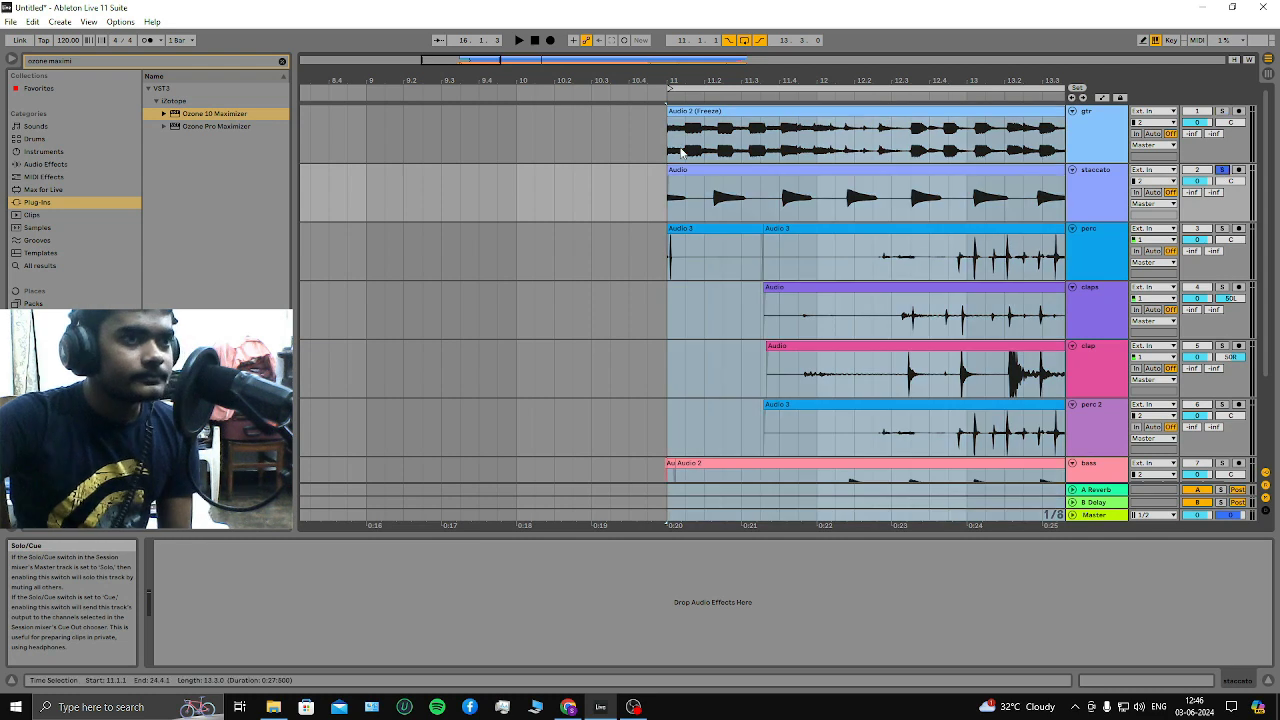
left_click(678, 96)
key("Tab")
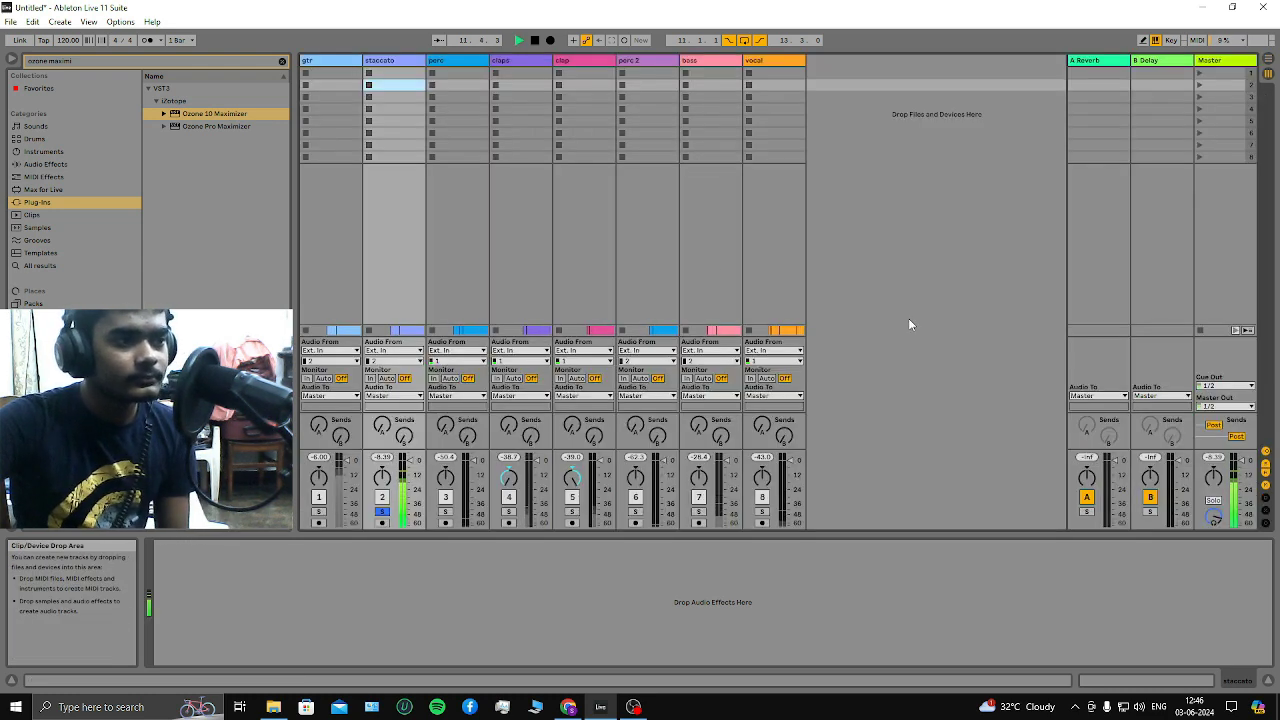
left_click(536, 41)
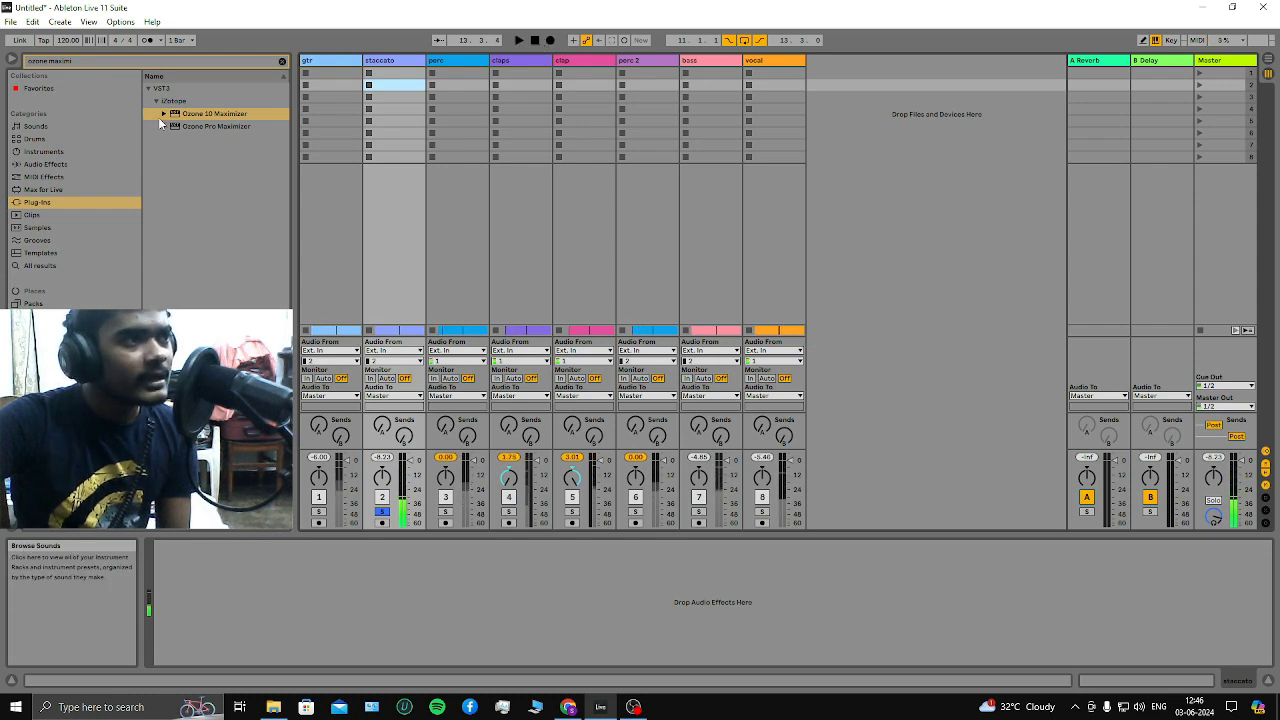
Add Ozone Pro Maximizer to the staccato track with IRC IV Modern mode, a -6.0 dB ceiling and a -8.5 dB threshold
left_click_drag(321, 576, 325, 574)
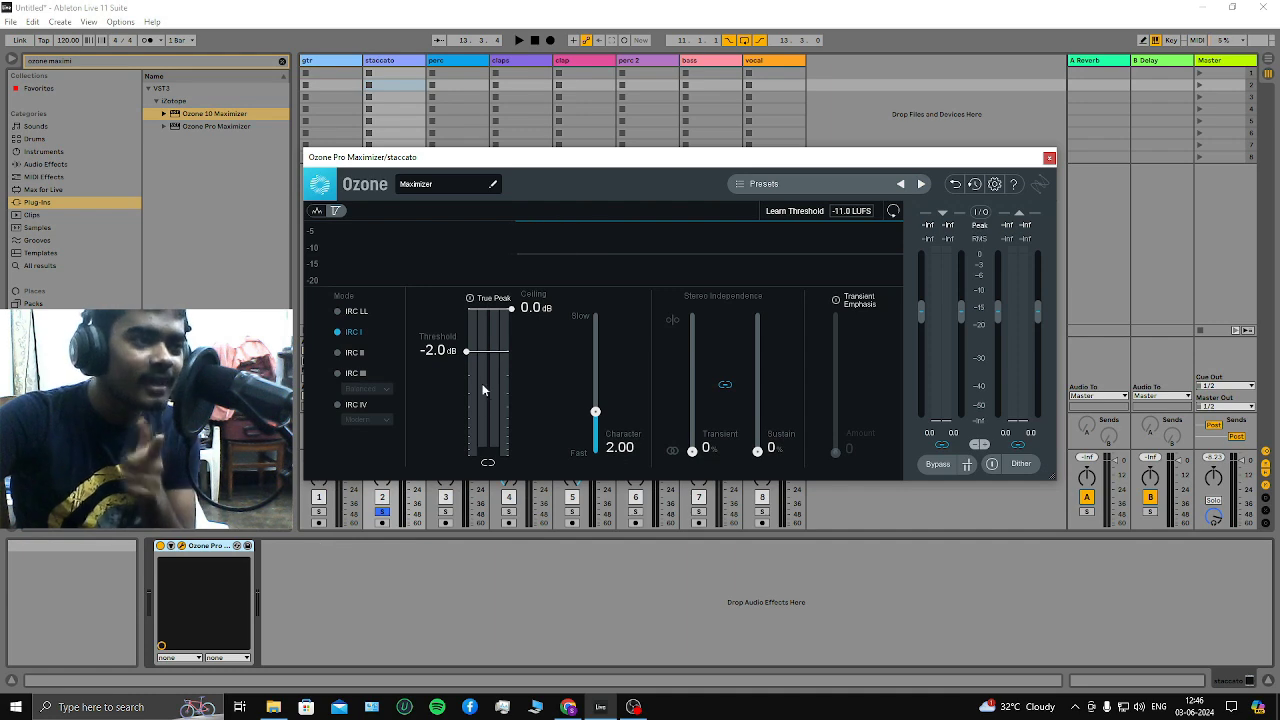
left_click_drag(466, 351, 363, 413)
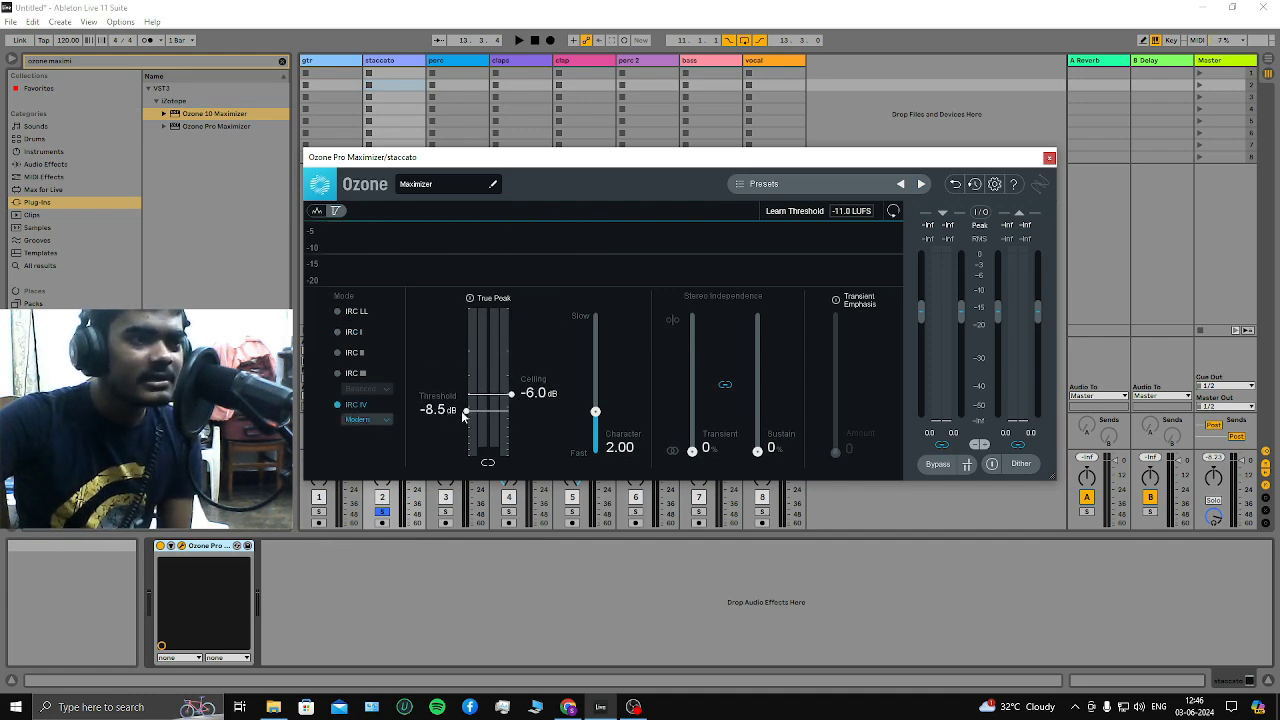
left_click(1049, 158)
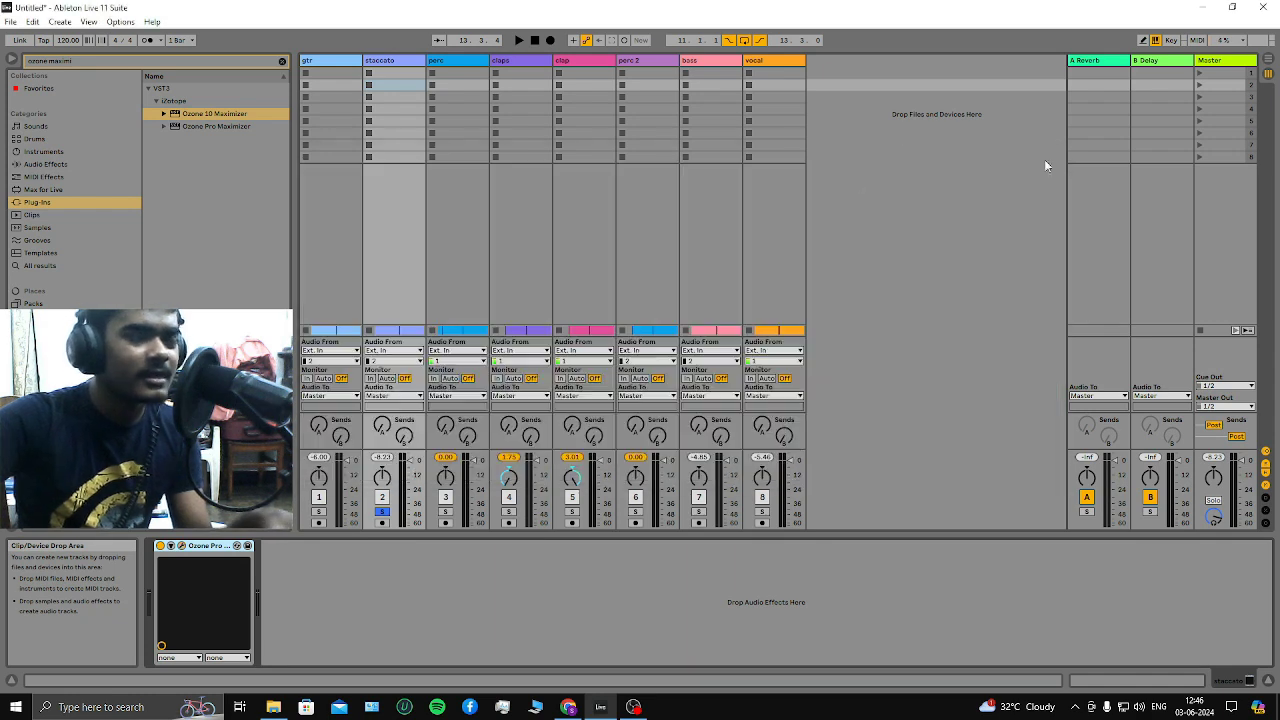
Play from bar 11, set the staccato track's Maximizer threshold to -9.0 dB in Session View, and close the plug-in window
key("Tab")
key("space")
key("Tab")
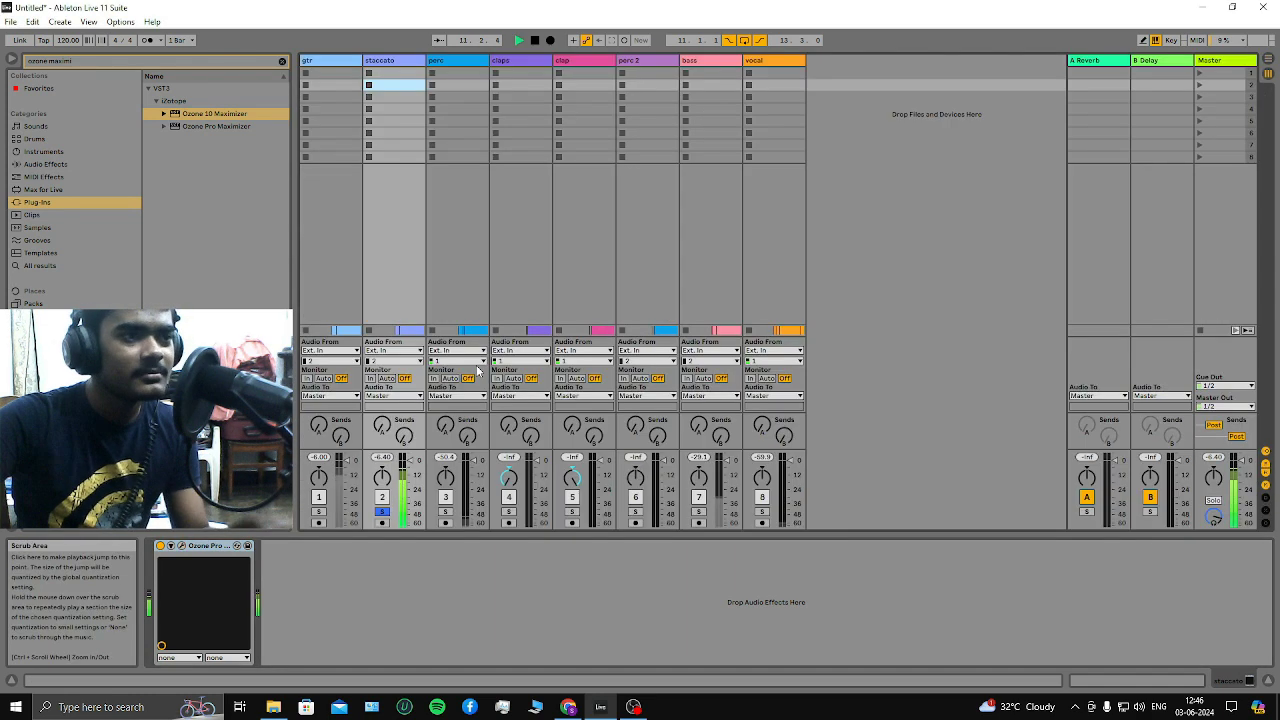
left_click(181, 546)
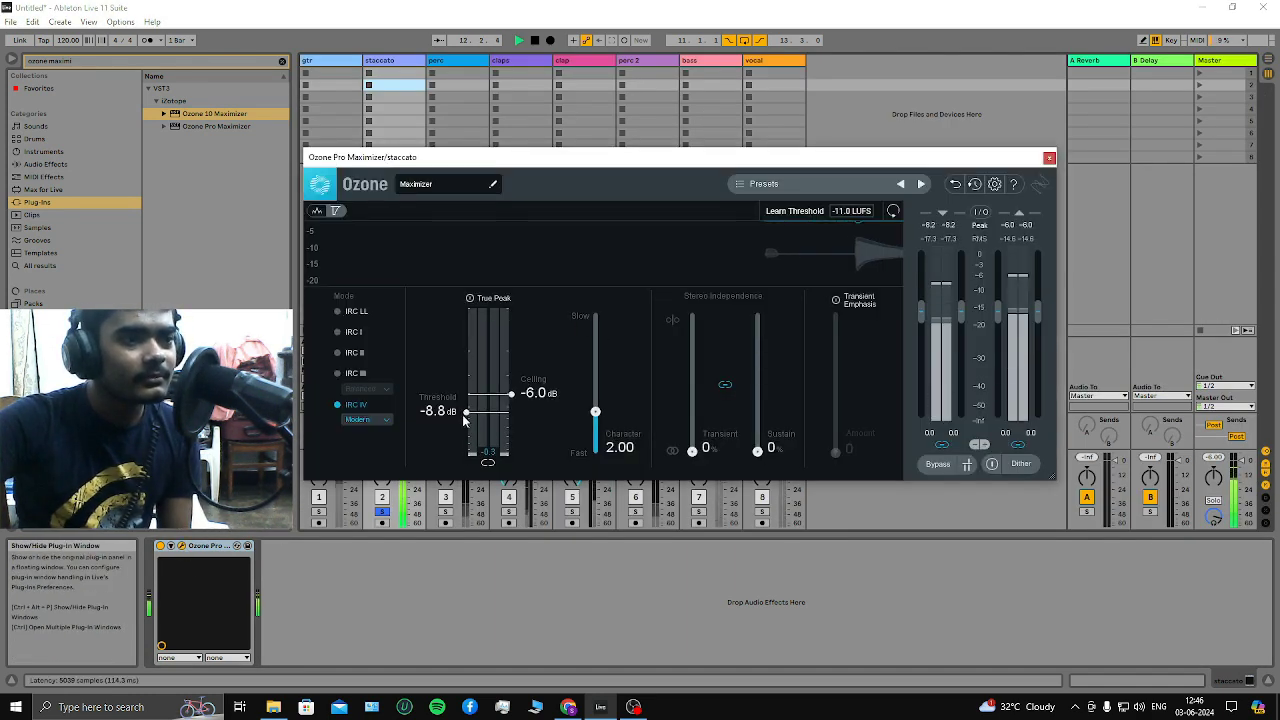
mouse_move(472, 428)
left_mouse_down()
mouse_move(466, 458)
mouse_move(453, 419)
left_mouse_up()
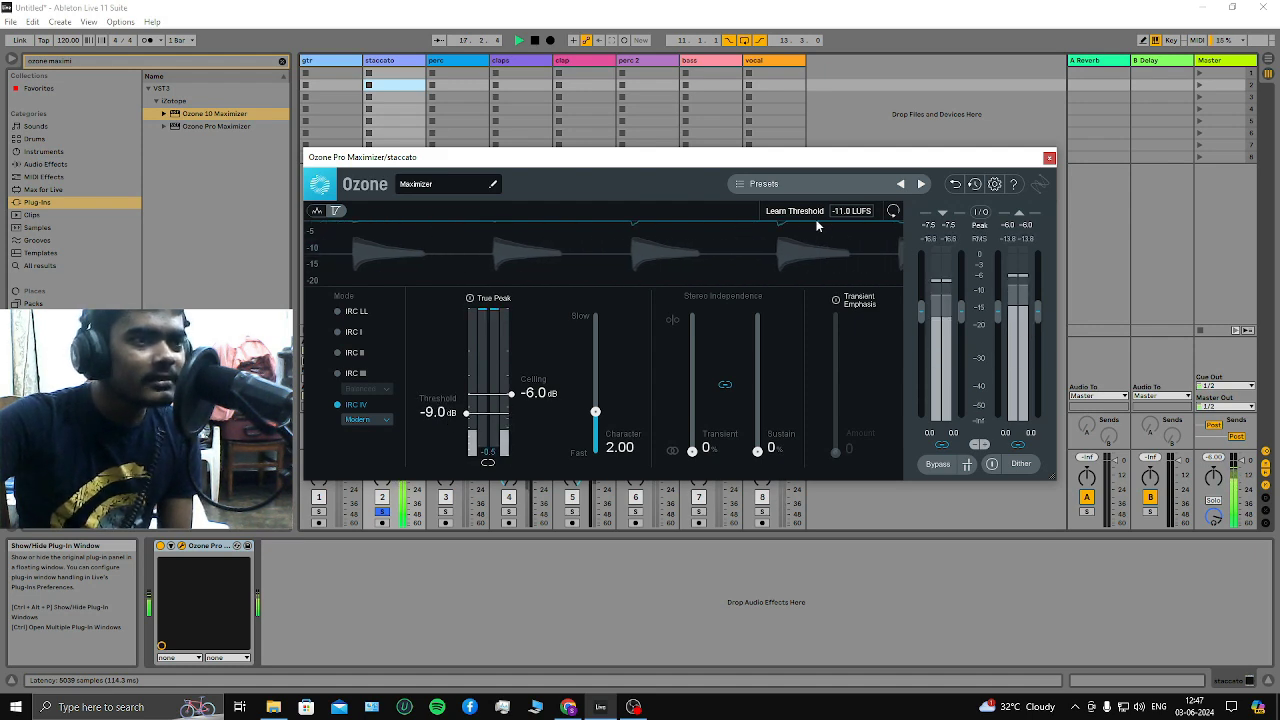
left_click(1048, 158)
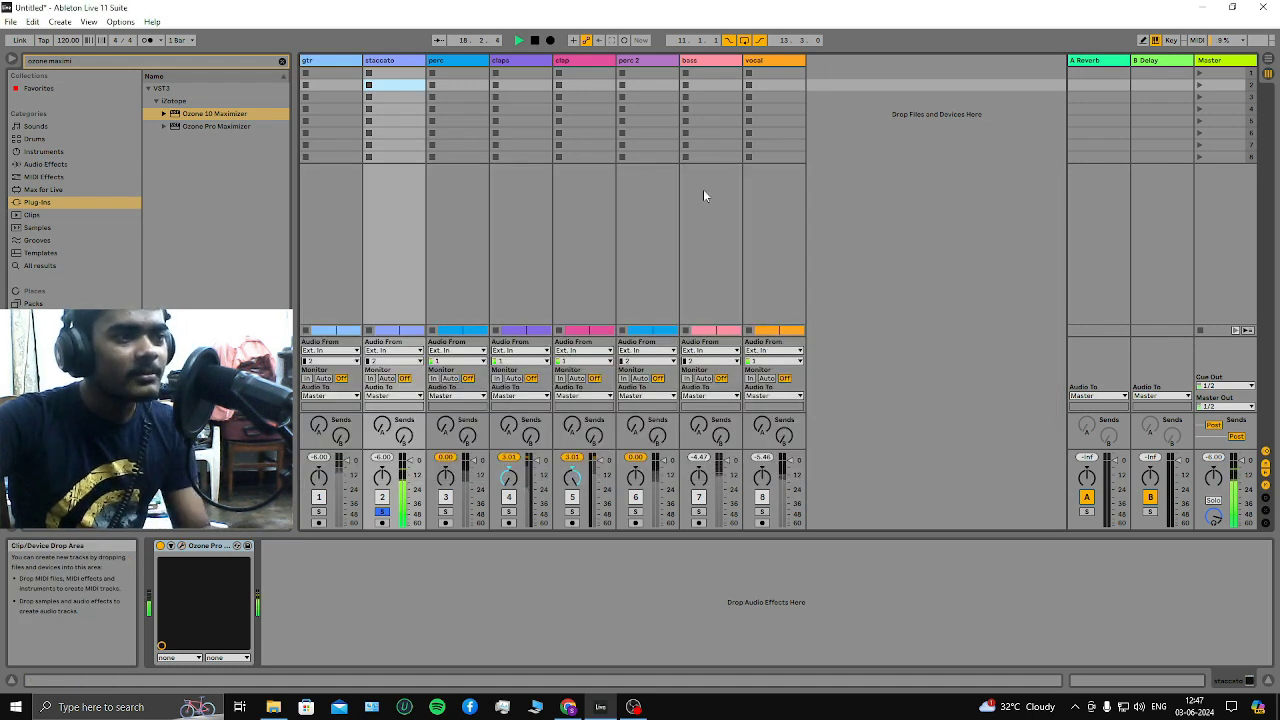
Stop playback, return to the Arrangement View, then freeze and flatten the staccato track
key("space")
key("Tab")
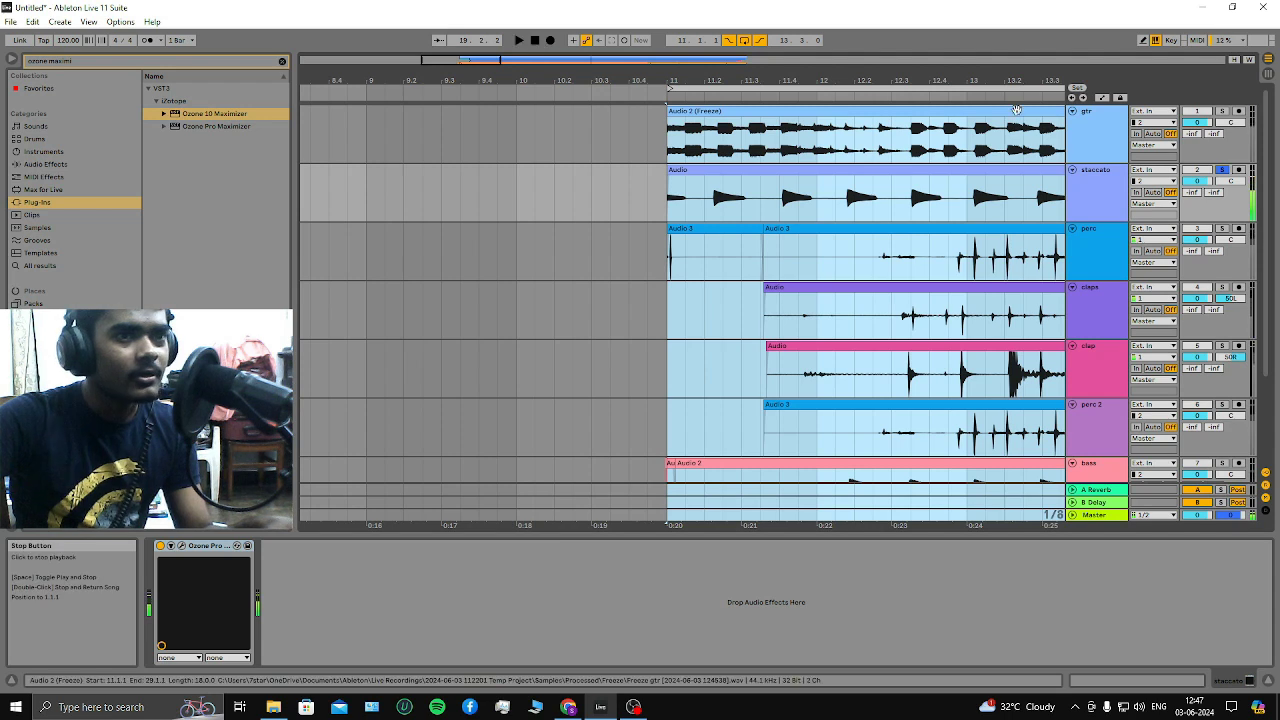
right_click(1092, 187)
left_click(1092, 187)
right_click(1090, 188)
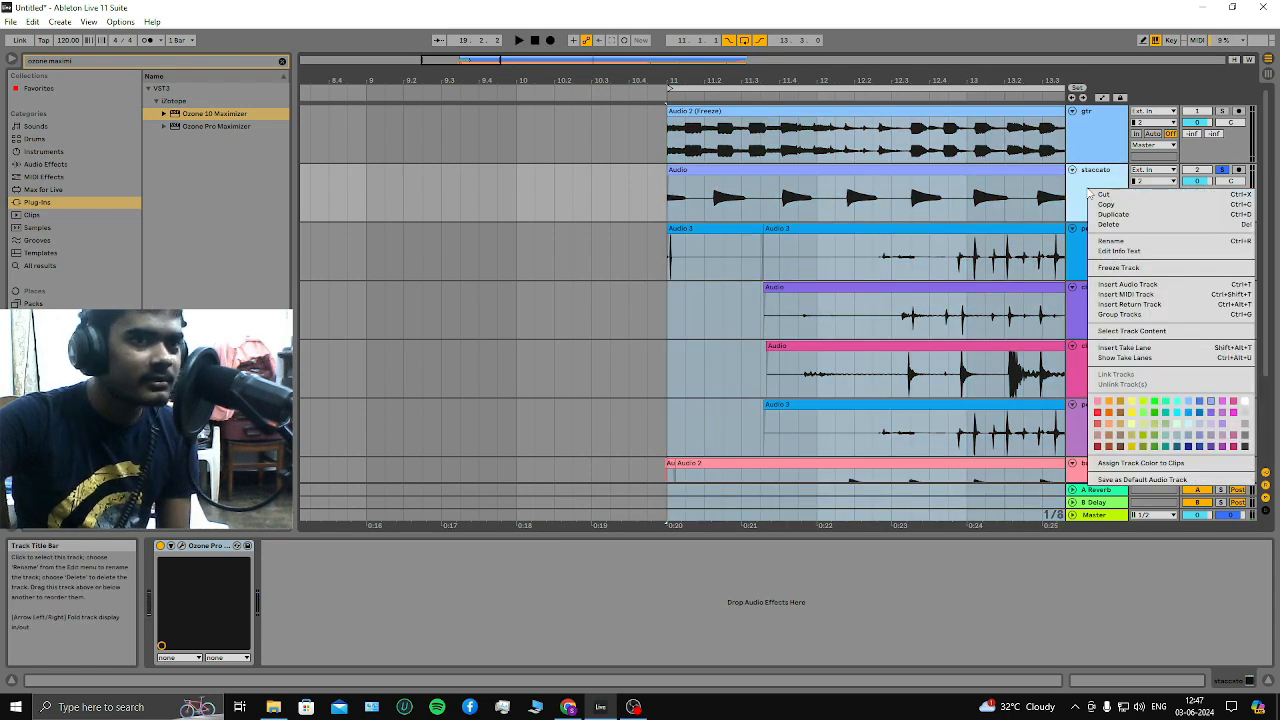
left_click(1118, 268)
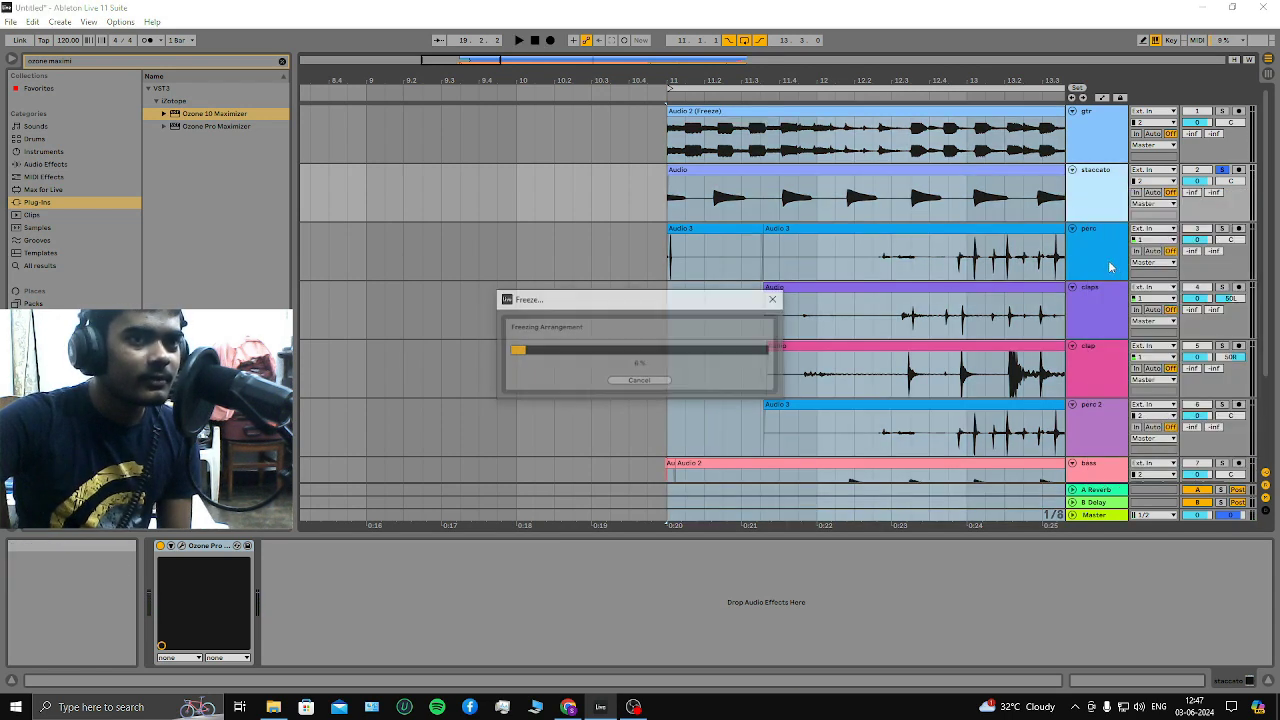
right_click(1100, 198)
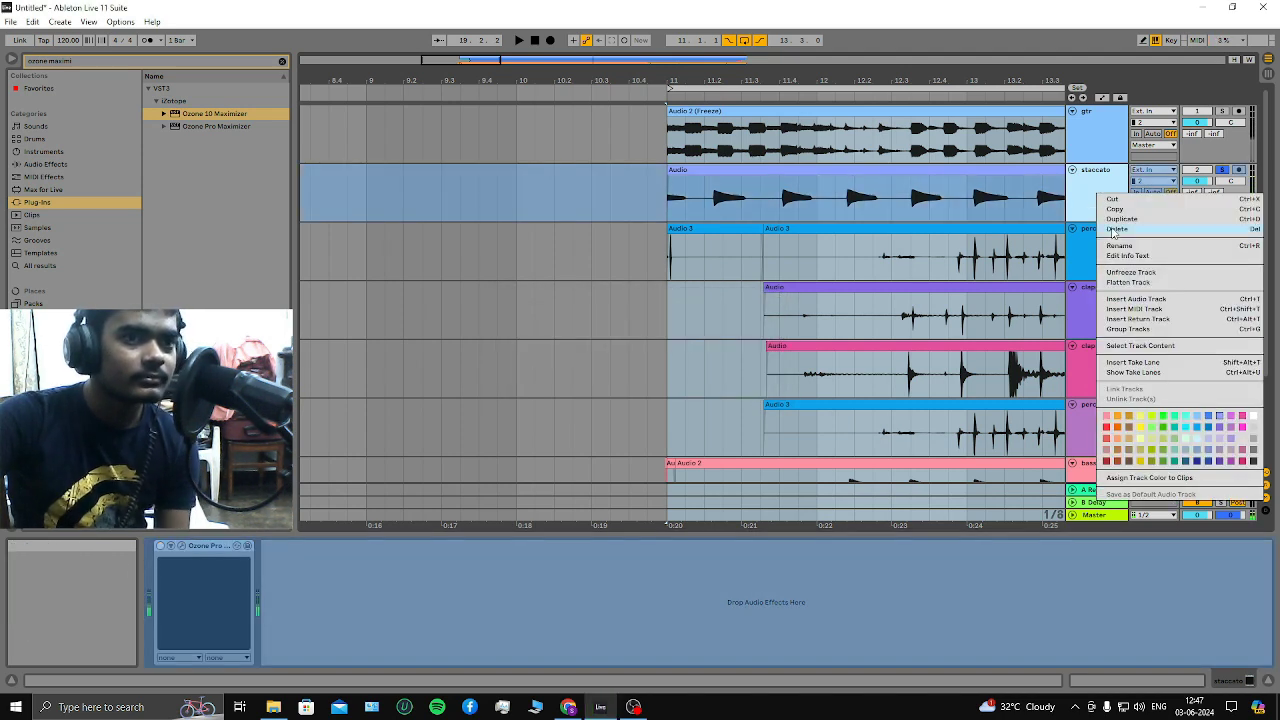
left_click(1115, 282)
Examine the flattened staccato clip and the other tracks' clips across the arrangement, including the area around bar 29
scroll(887, 266, "down", 5)
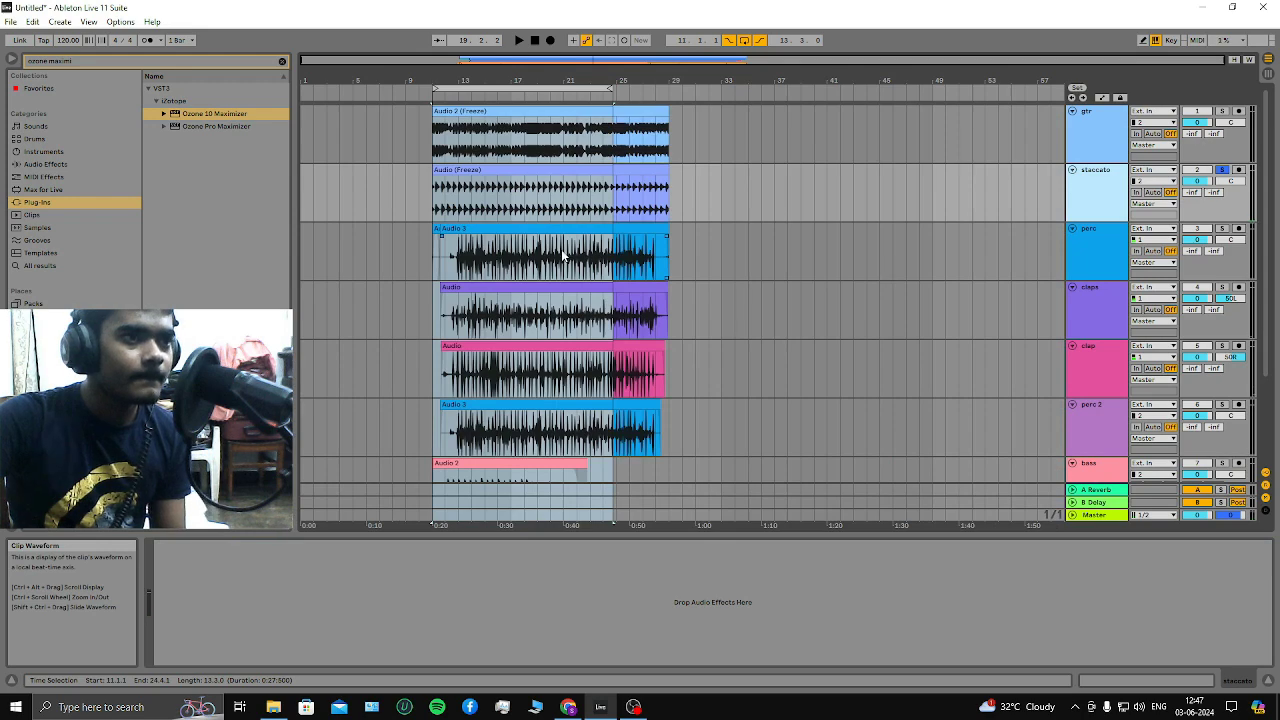
scroll(561, 249, "up", 5)
left_click_drag(910, 441, 840, 228)
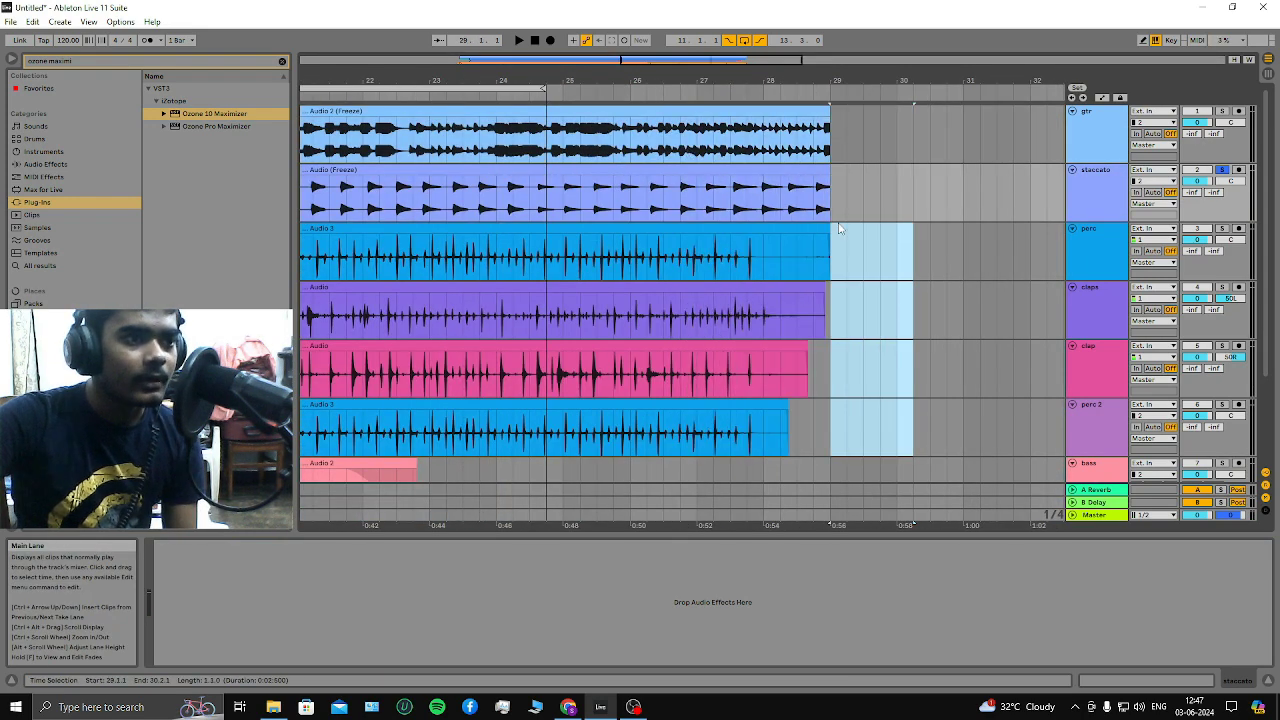
scroll(840, 240, "down", 5)
scroll(590, 397, "down", 3)
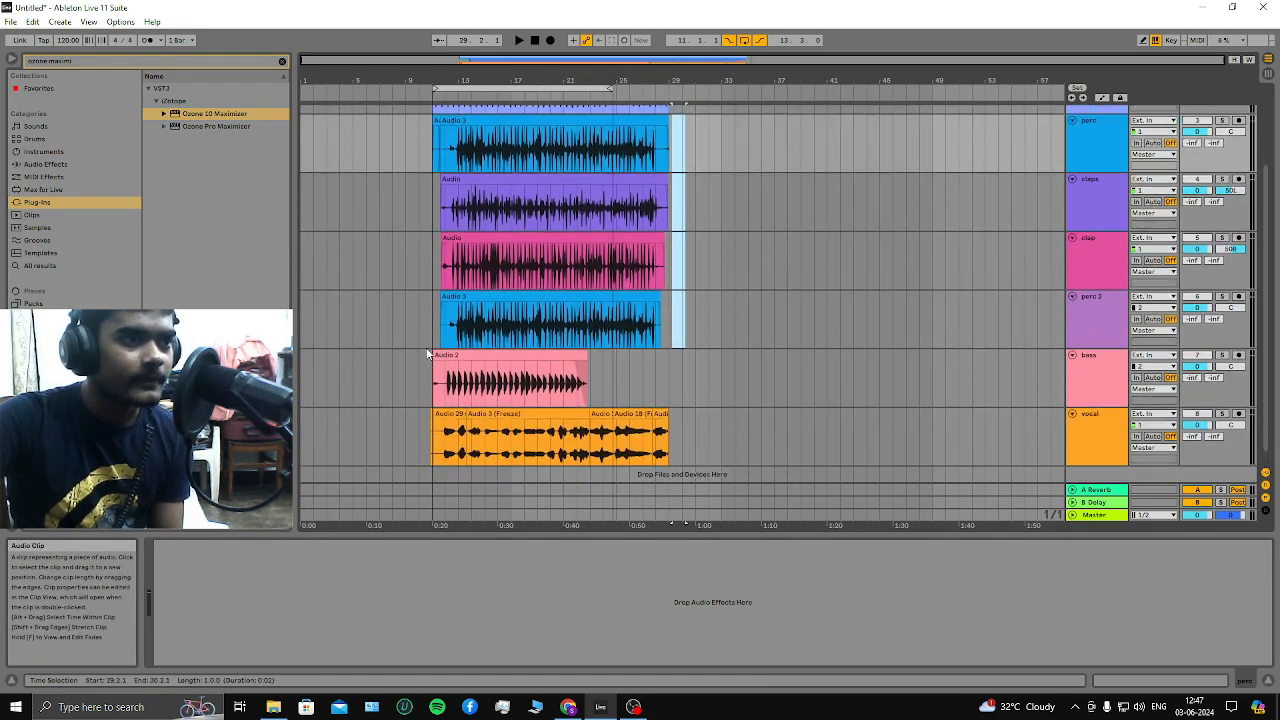
scroll(404, 281, "up", 5)
scroll(570, 271, "up", 2)
scroll(571, 270, "down", 5)
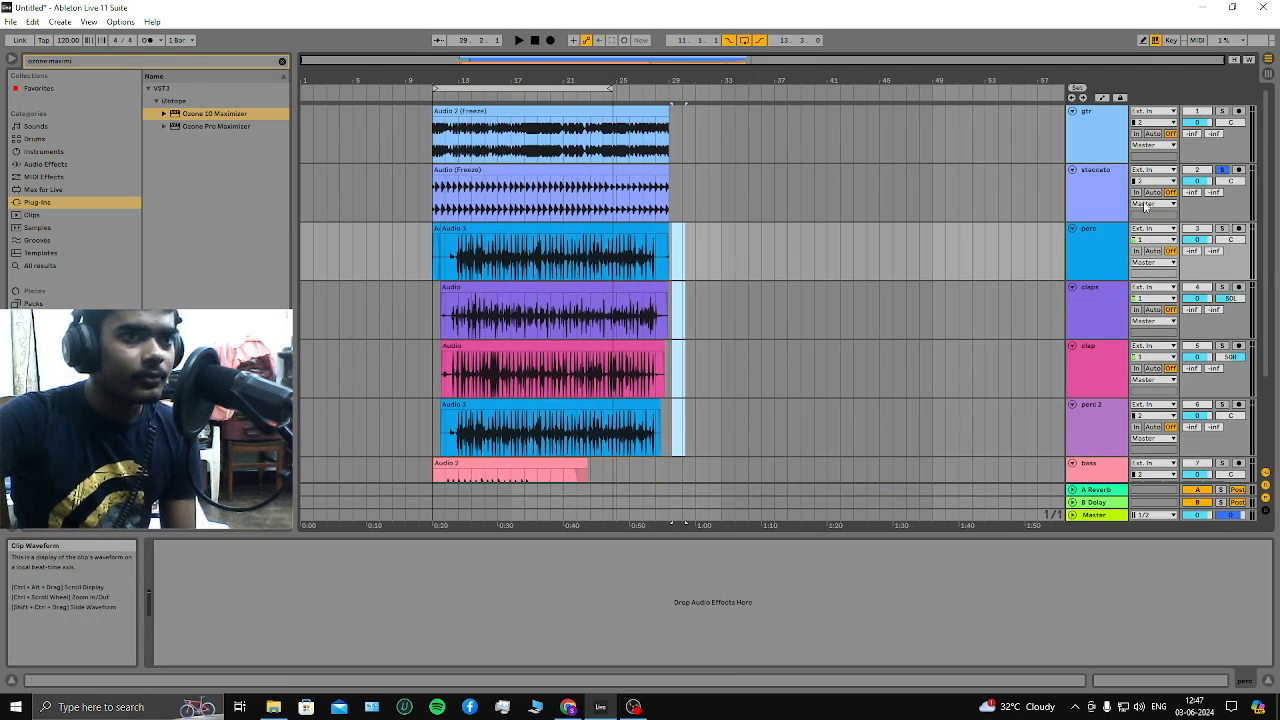
Solo the perc track, play it from bar 11 to check its level in Session View, and stop playback
left_click(1099, 240)
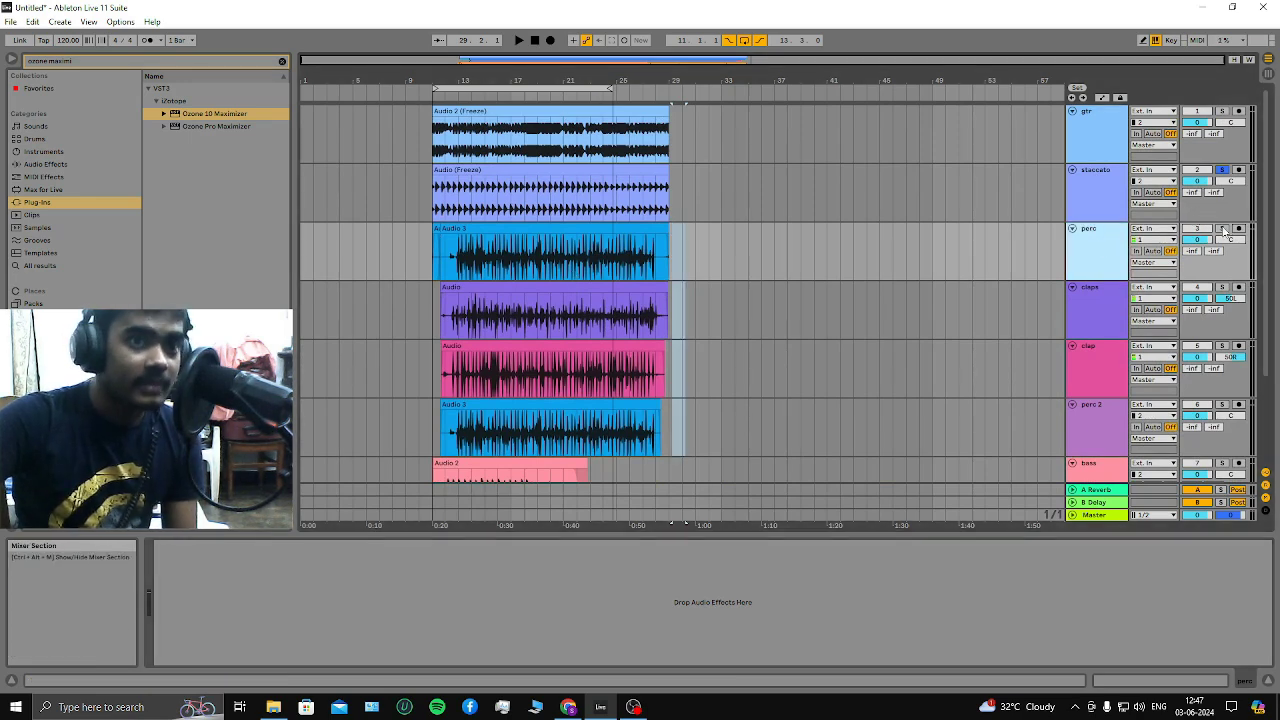
left_click(1222, 229)
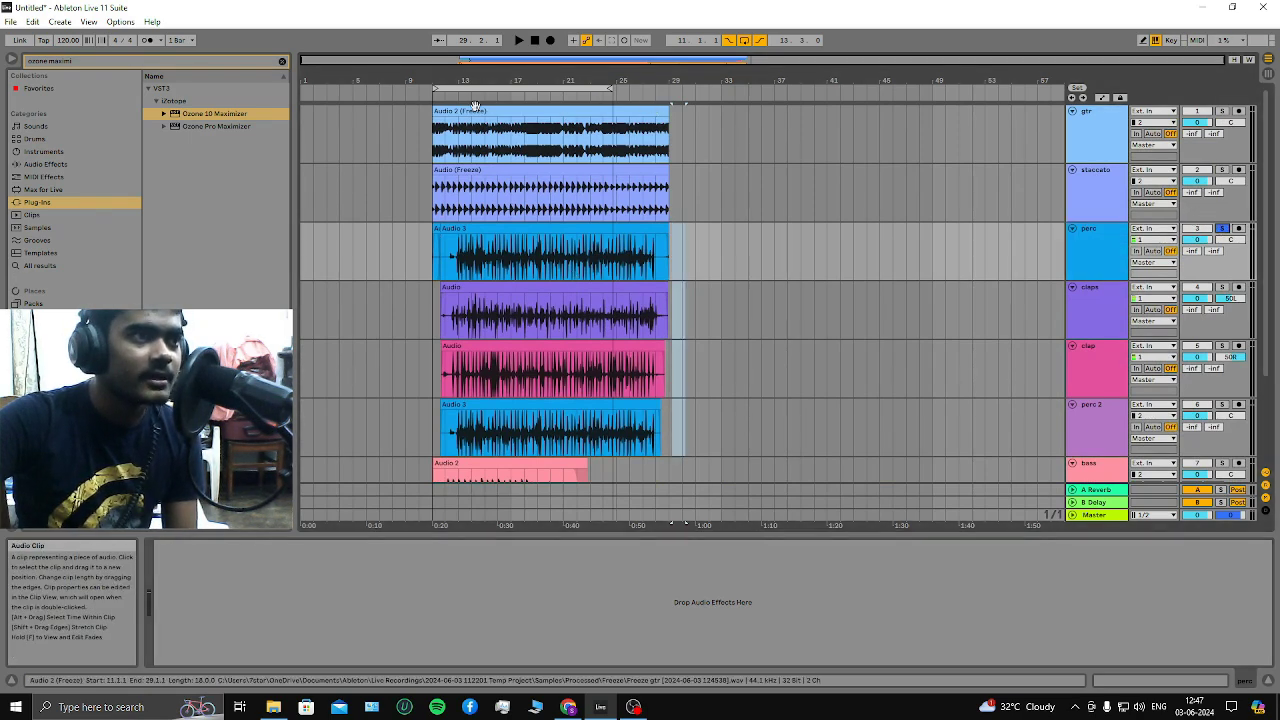
key("Tab")
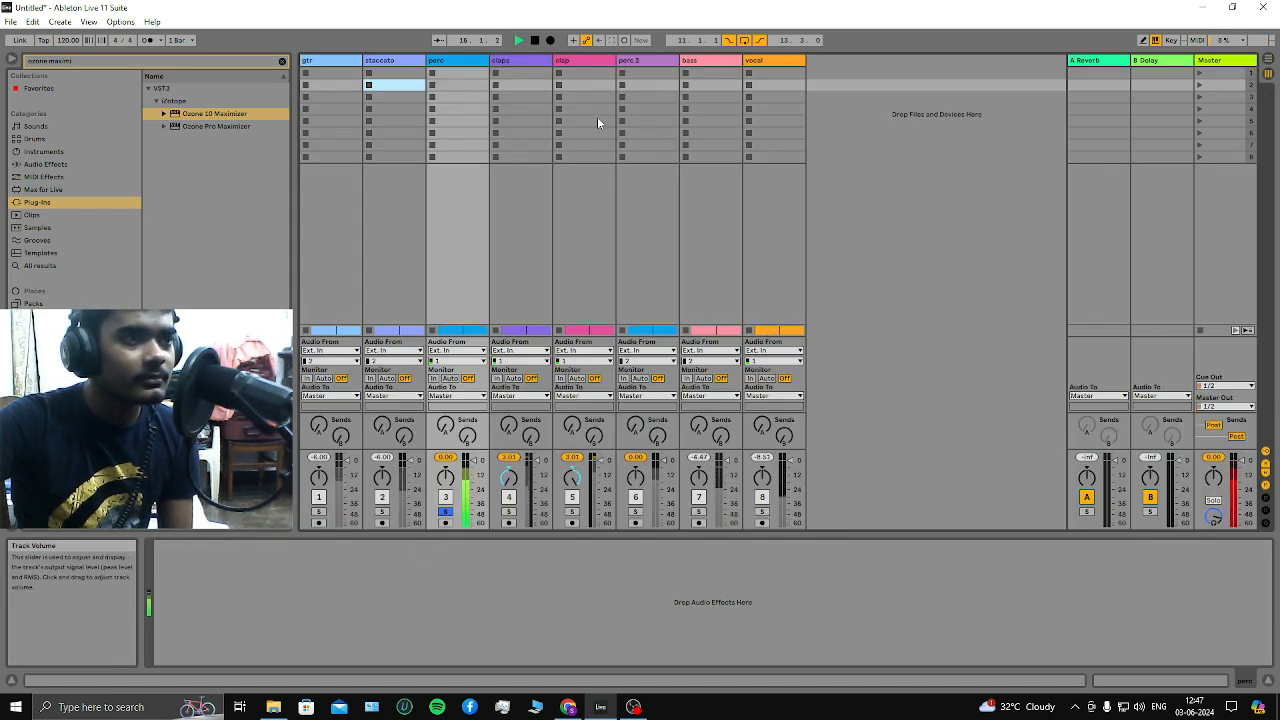
key("space")
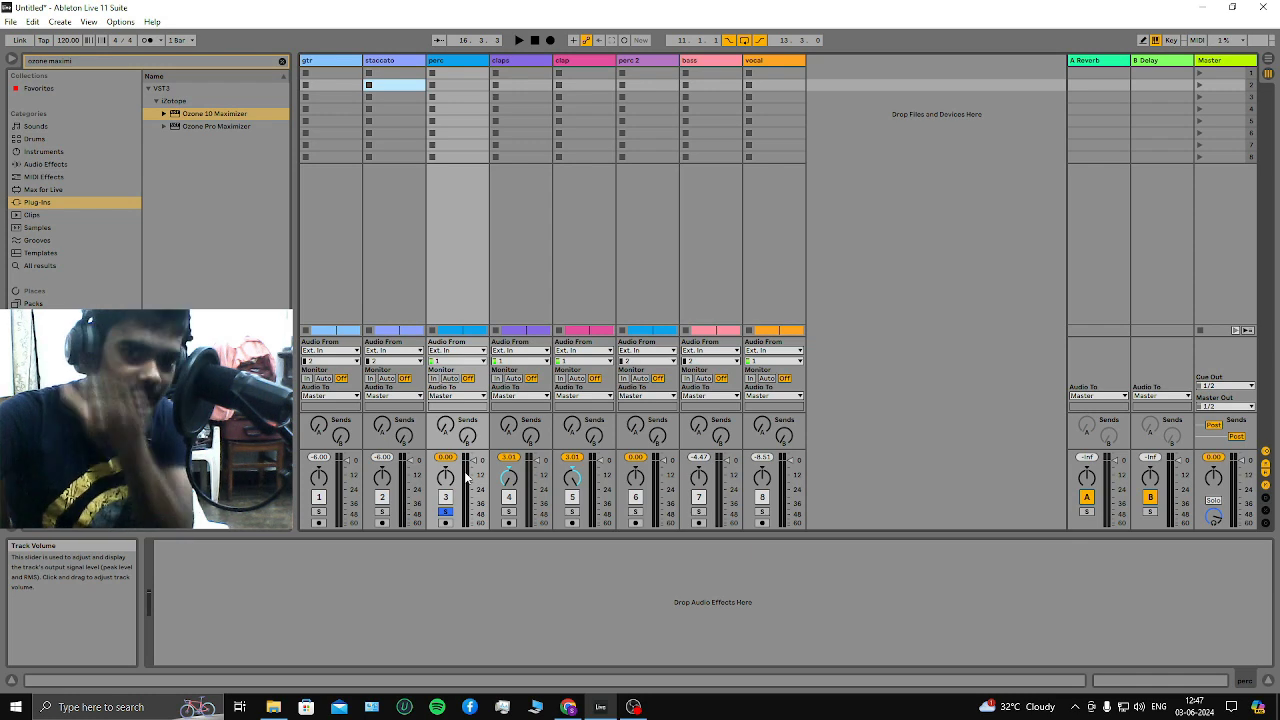
Clear the browser search and add the Utility audio effect to the perc track
left_click(47, 164)
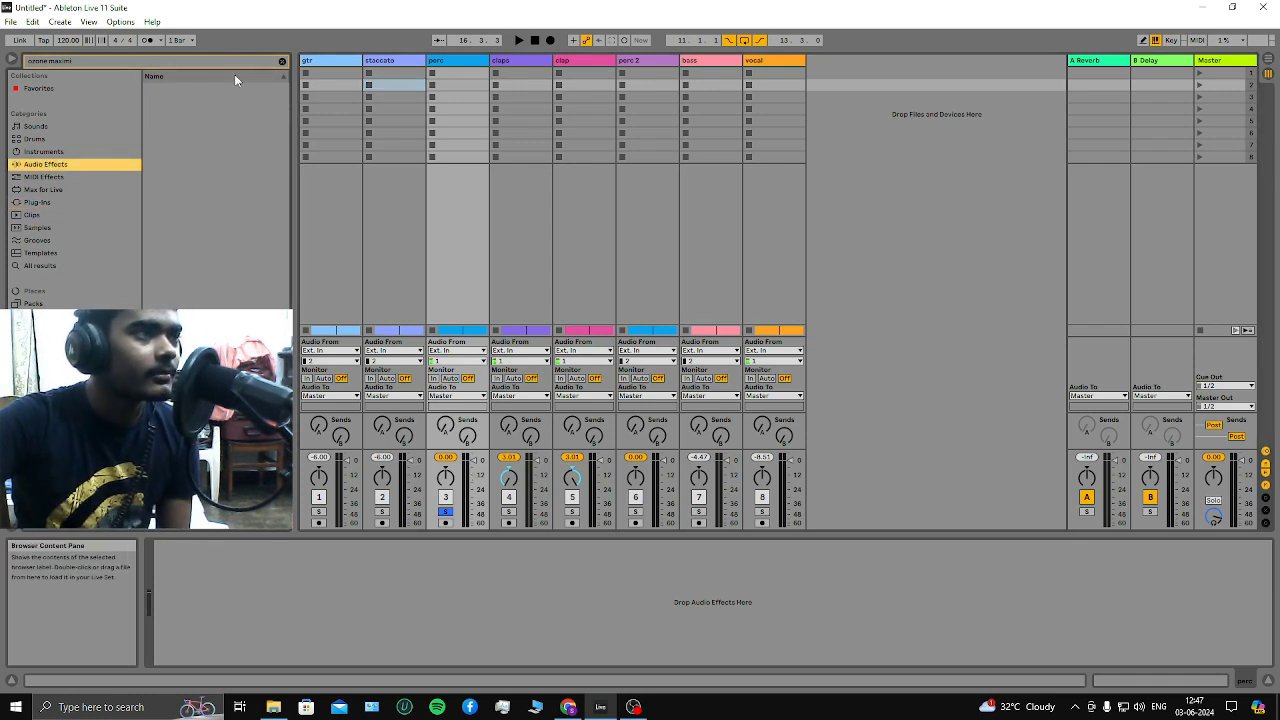
left_click(283, 61)
left_click(164, 255)
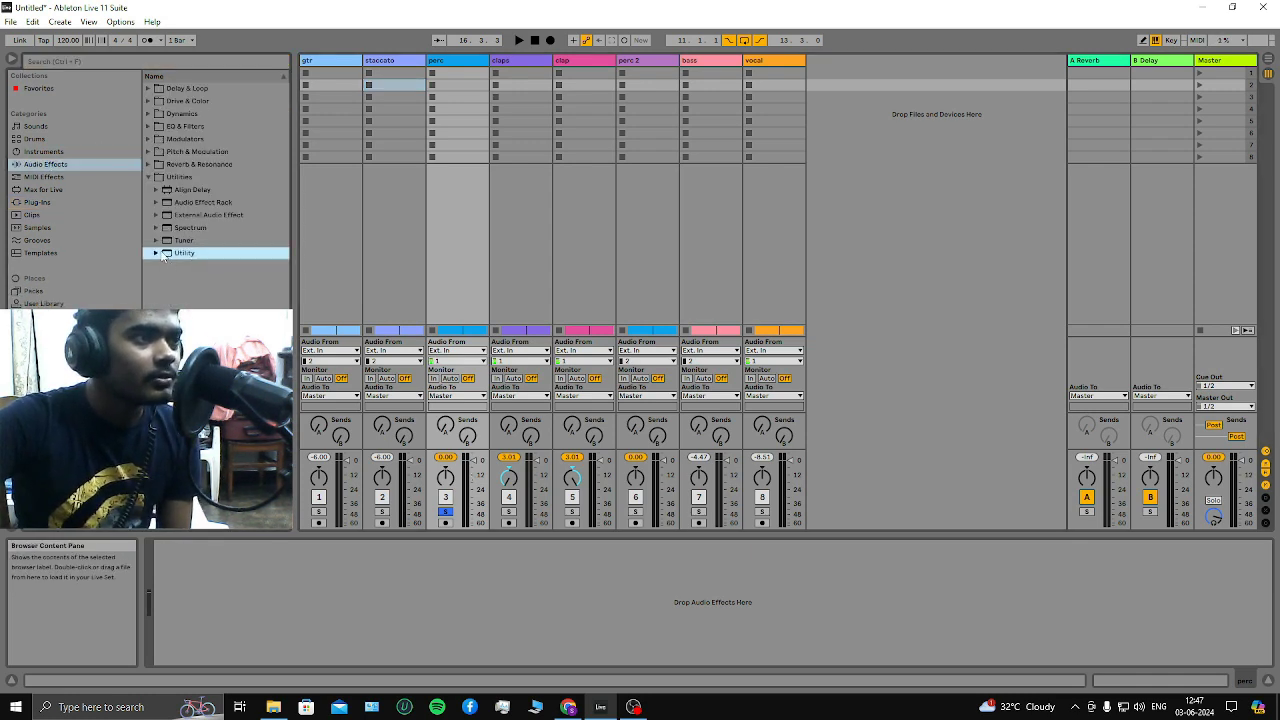
left_click_drag(266, 565, 289, 652)
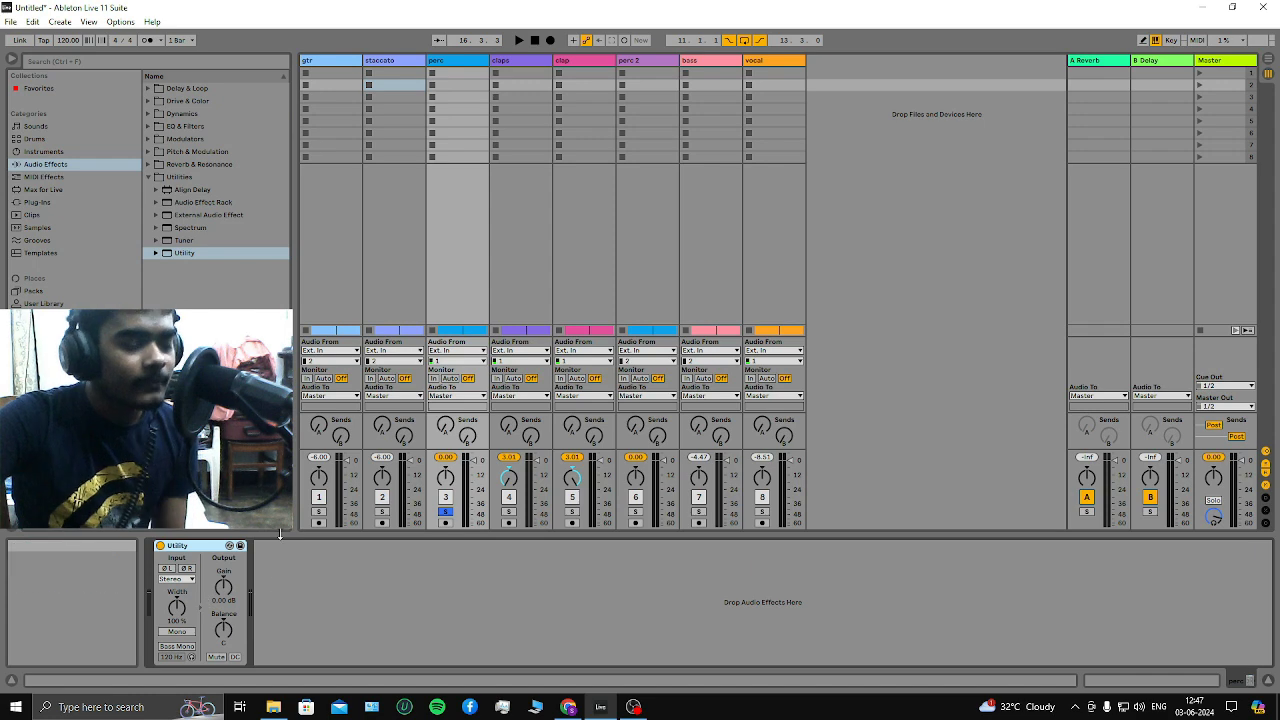
Play from bar 11, lower the perc track's Utility gain to -5.56 dB in Session View, and stop playback
key("Tab")
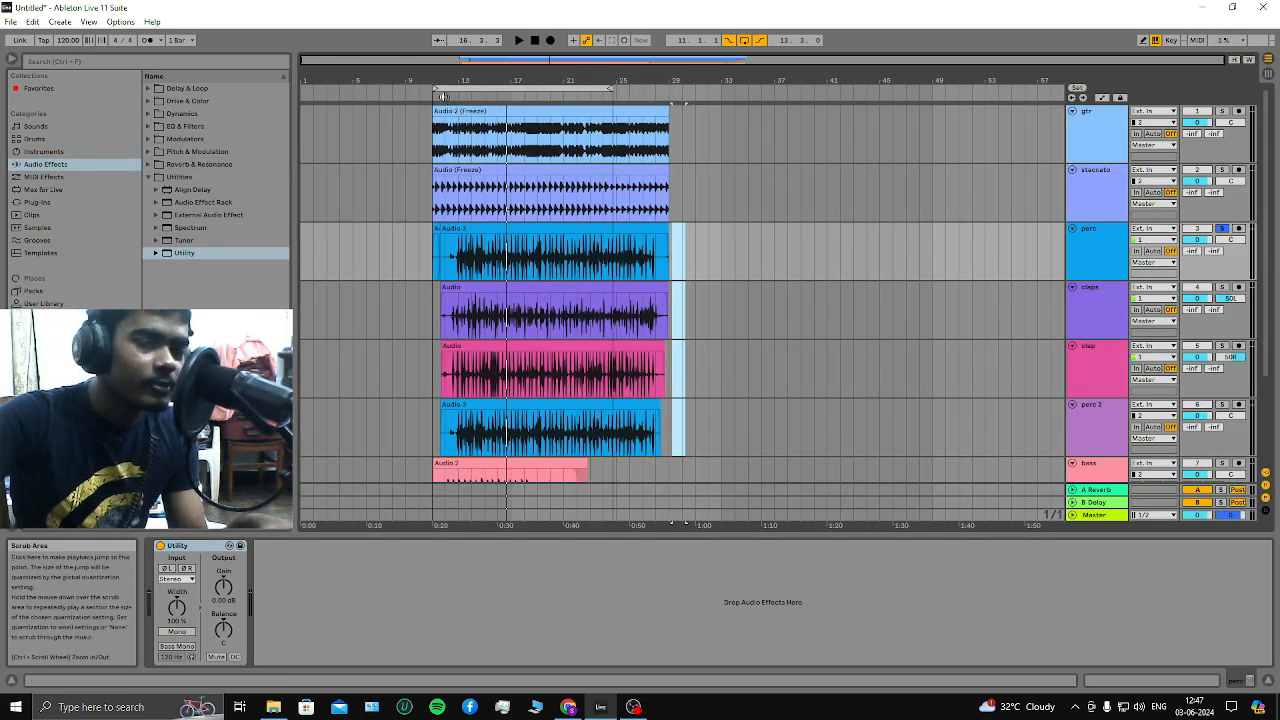
key("space")
key("Tab")
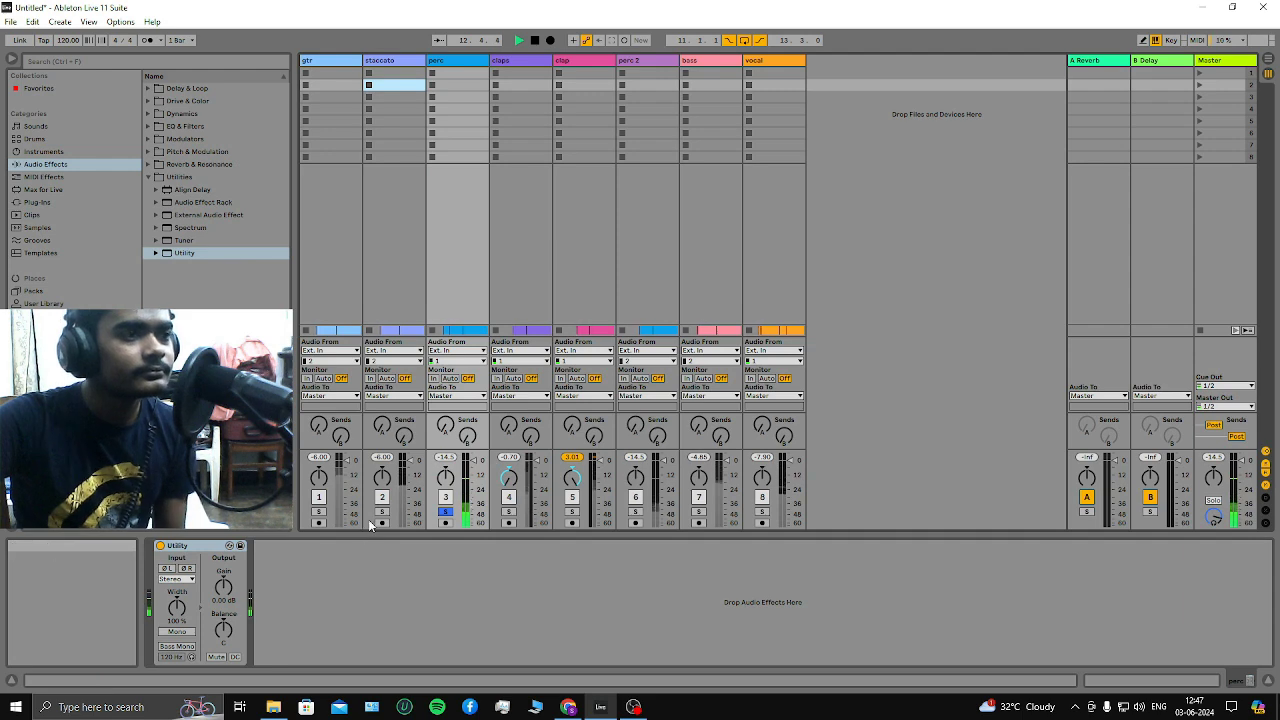
left_click_drag(223, 587, 223, 618)
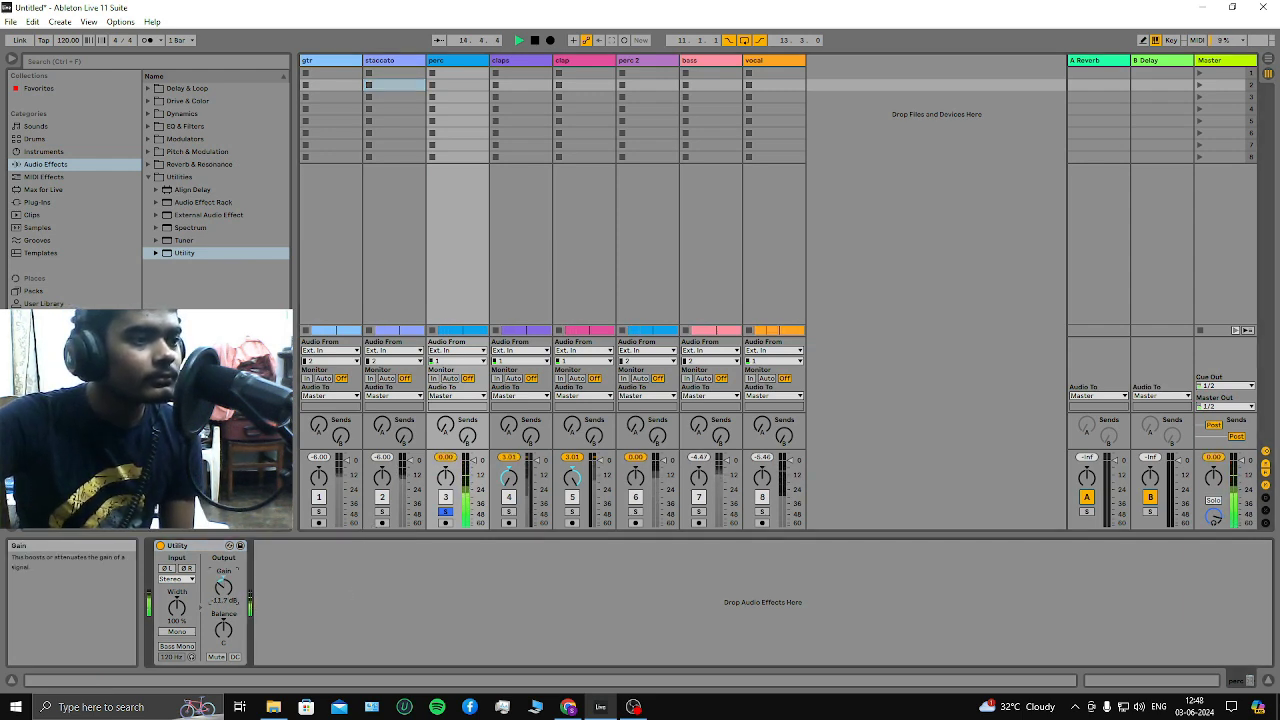
left_click_drag(223, 587, 223, 580)
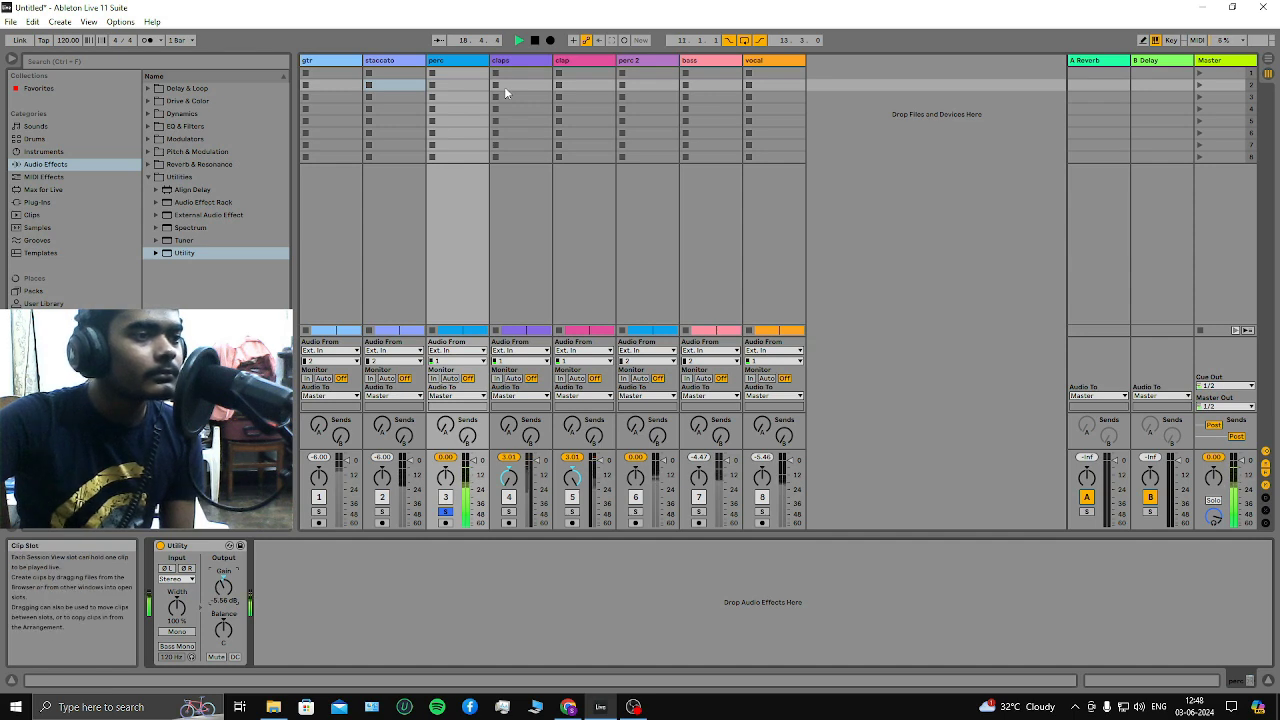
left_click(536, 42)
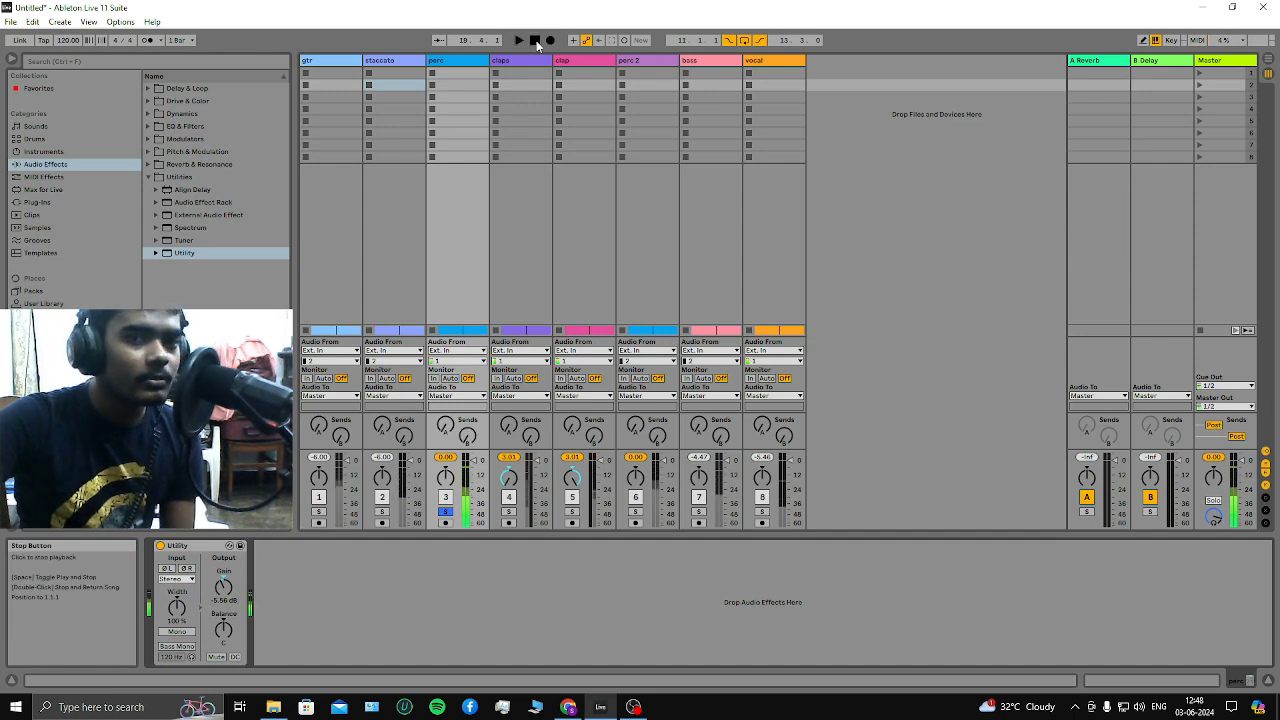
Add Ozone Pro Maximizer after Utility on the perc track with a -6.0 dB ceiling and a -11.8 dB threshold
left_click(107, 58)
left_click(67, 203)
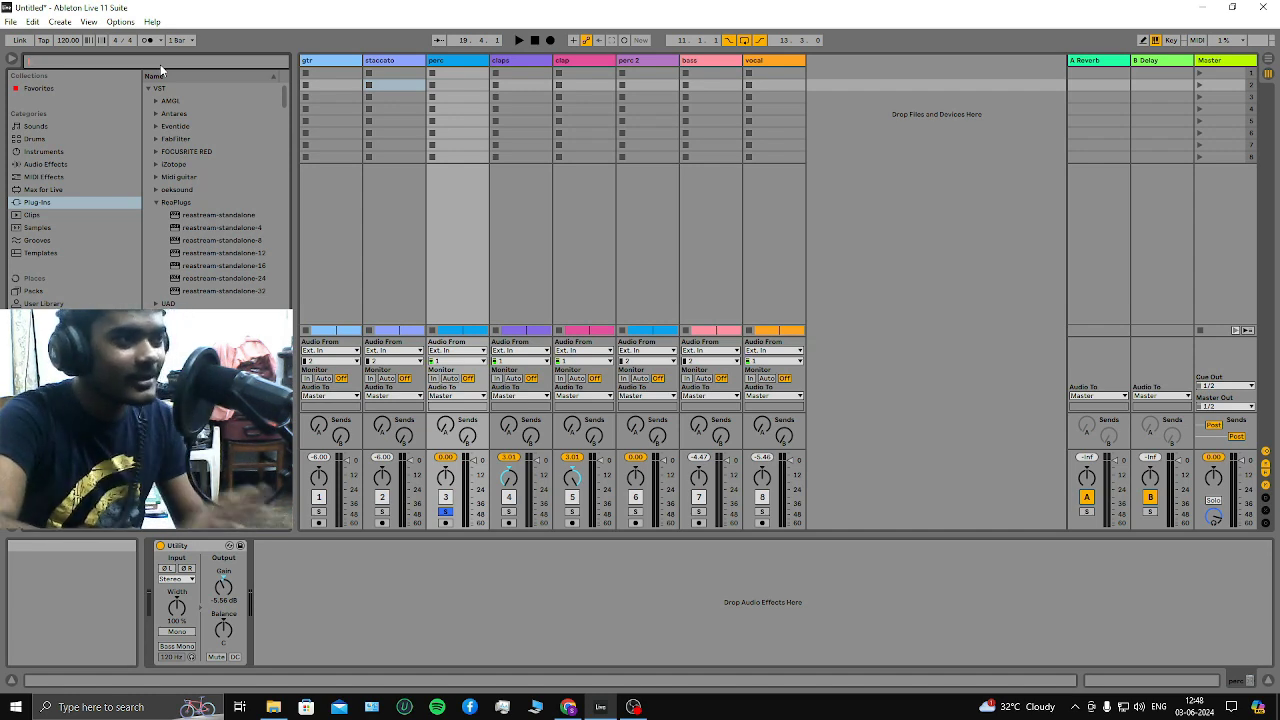
scroll(215, 200, "down", 3)
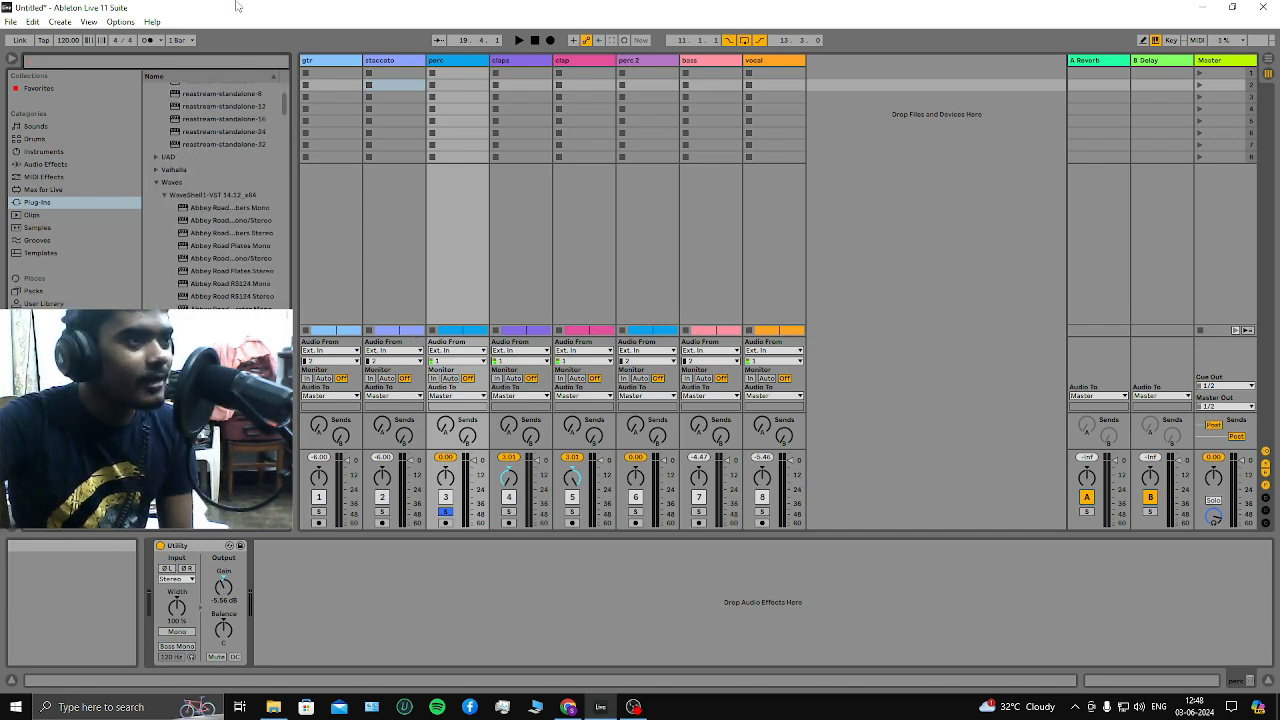
mouse_move(281, 101)
left_mouse_down()
mouse_move(284, 185)
mouse_move(283, 84)
left_mouse_up()
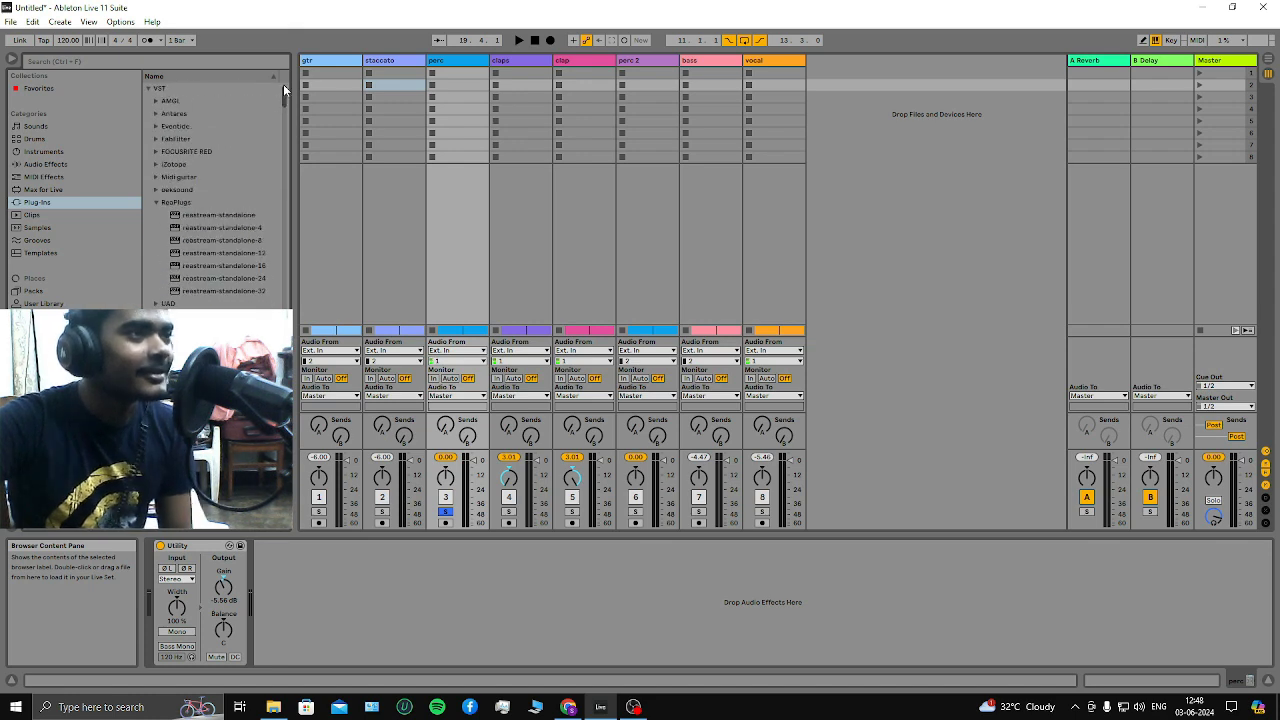
type("ozone")
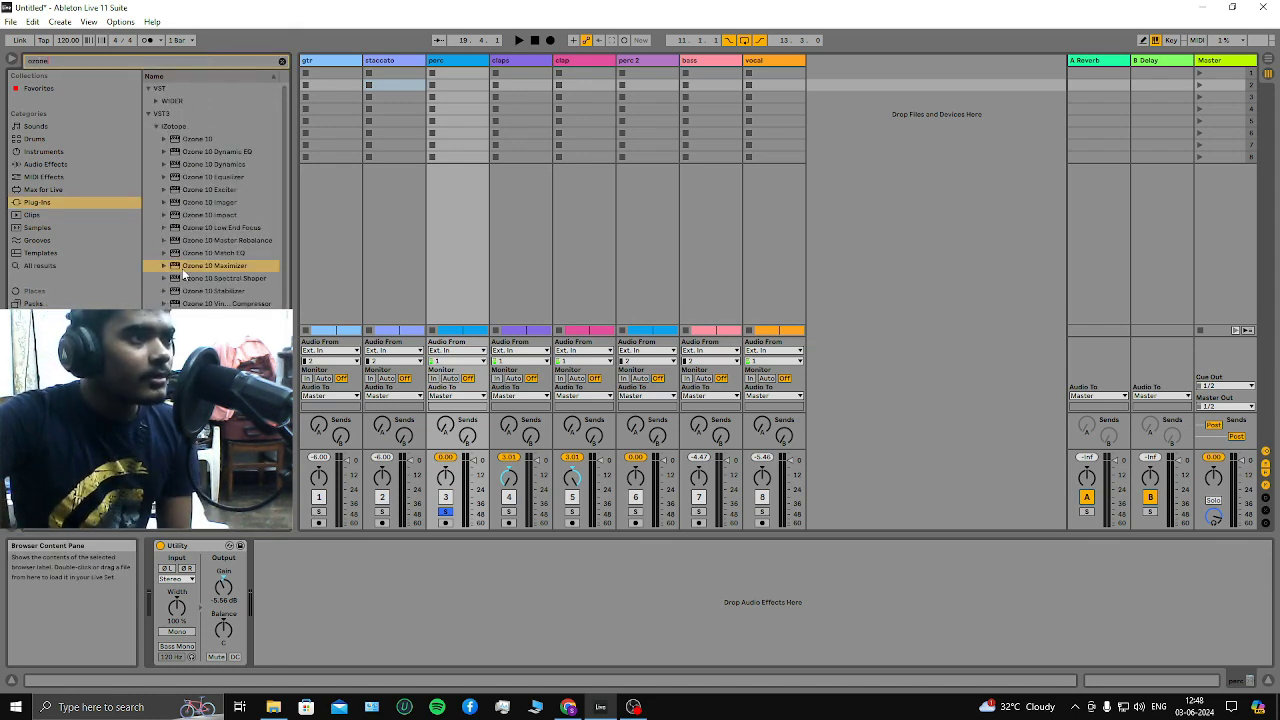
left_click_drag(183, 270, 301, 556)
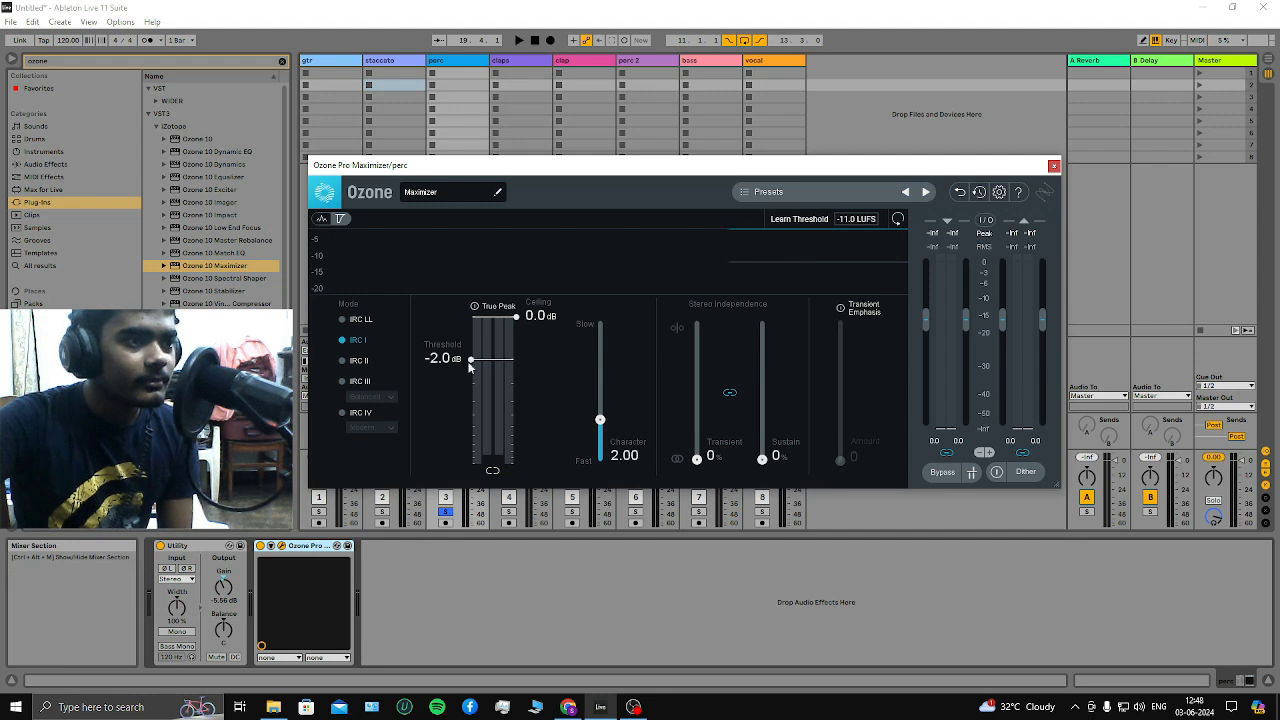
left_click_drag(469, 362, 471, 421)
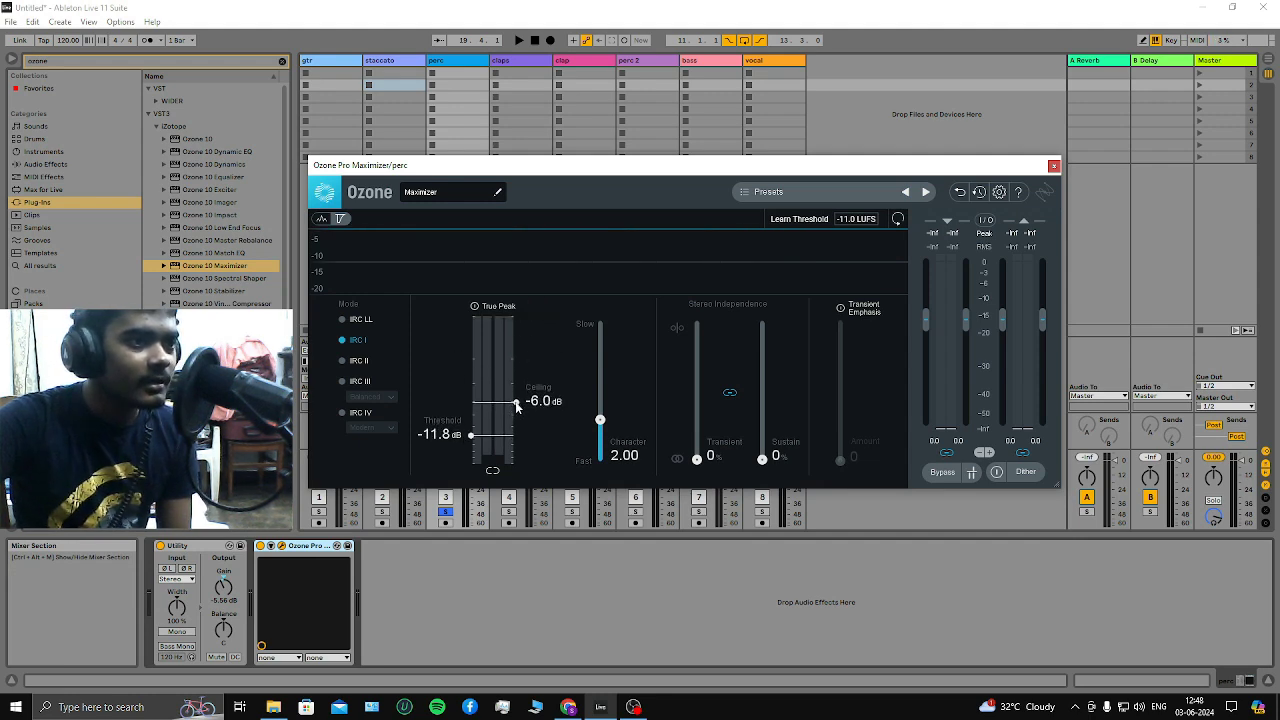
left_click(1053, 165)
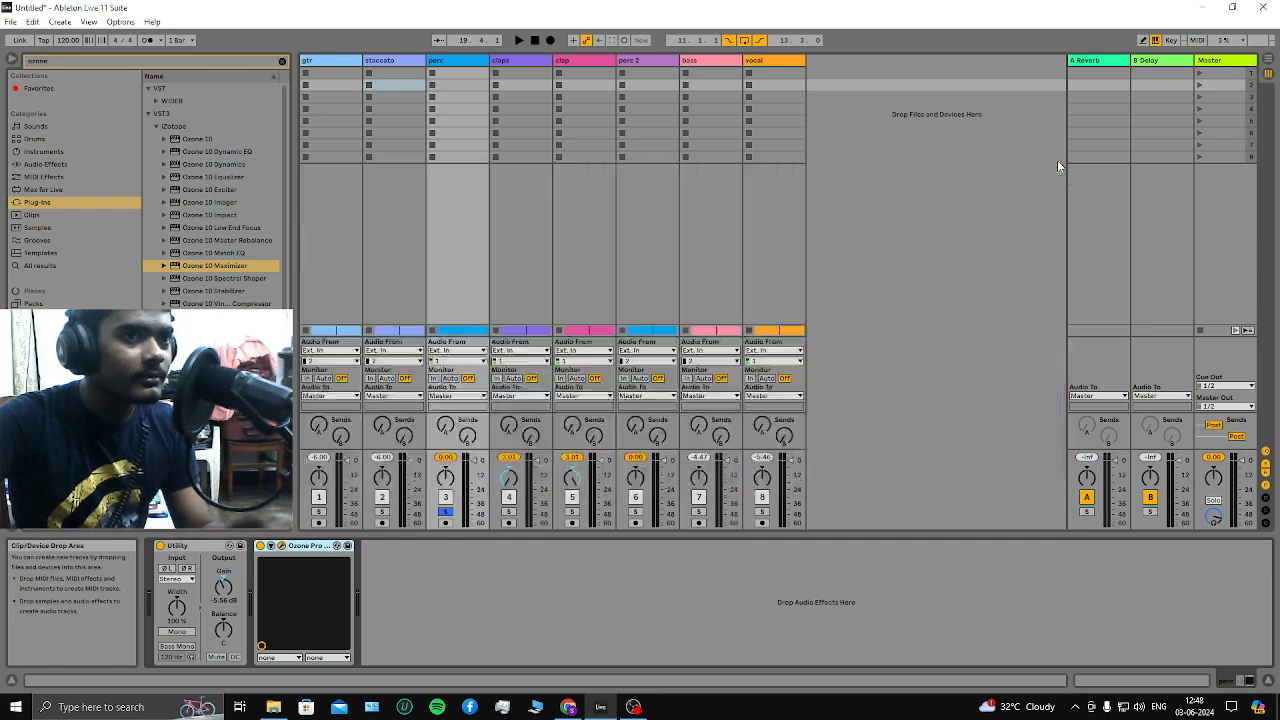
Play from bar 11, set the perc track's Maximizer threshold to -4.7 dB in Session View, and close the plug-in window
key("Tab")
left_click(345, 505)
key("Tab")
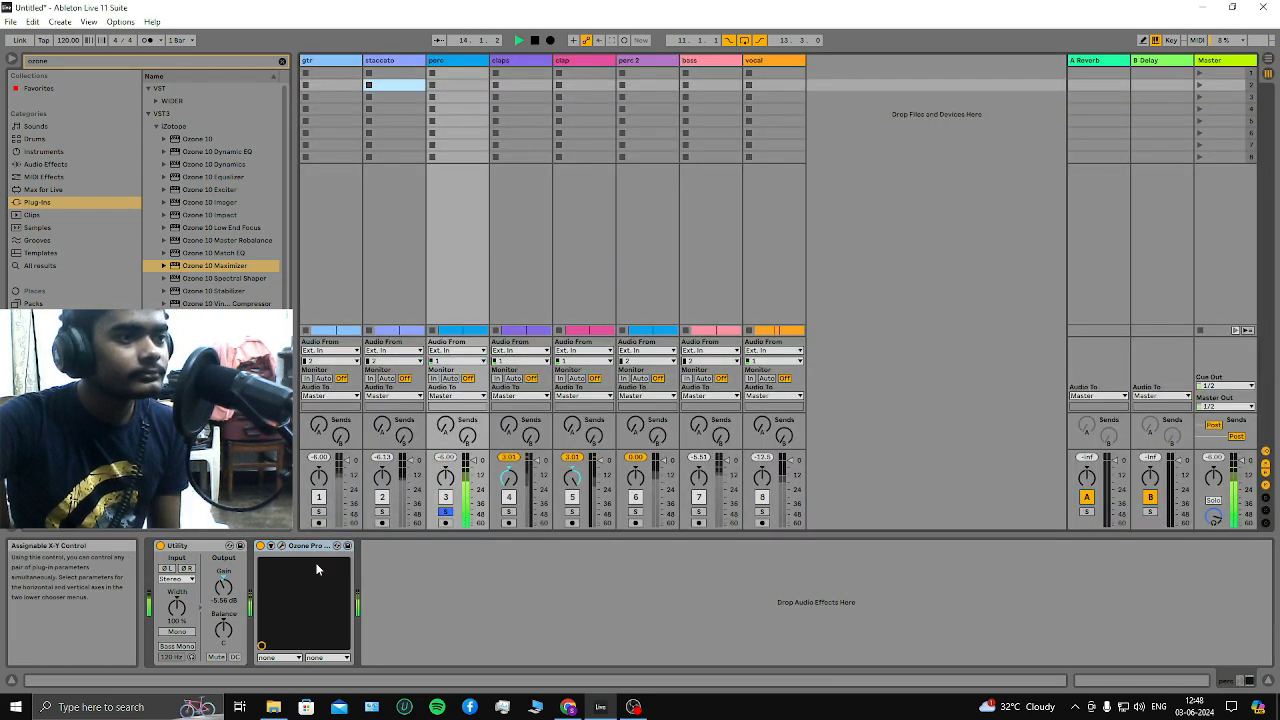
left_click(271, 545)
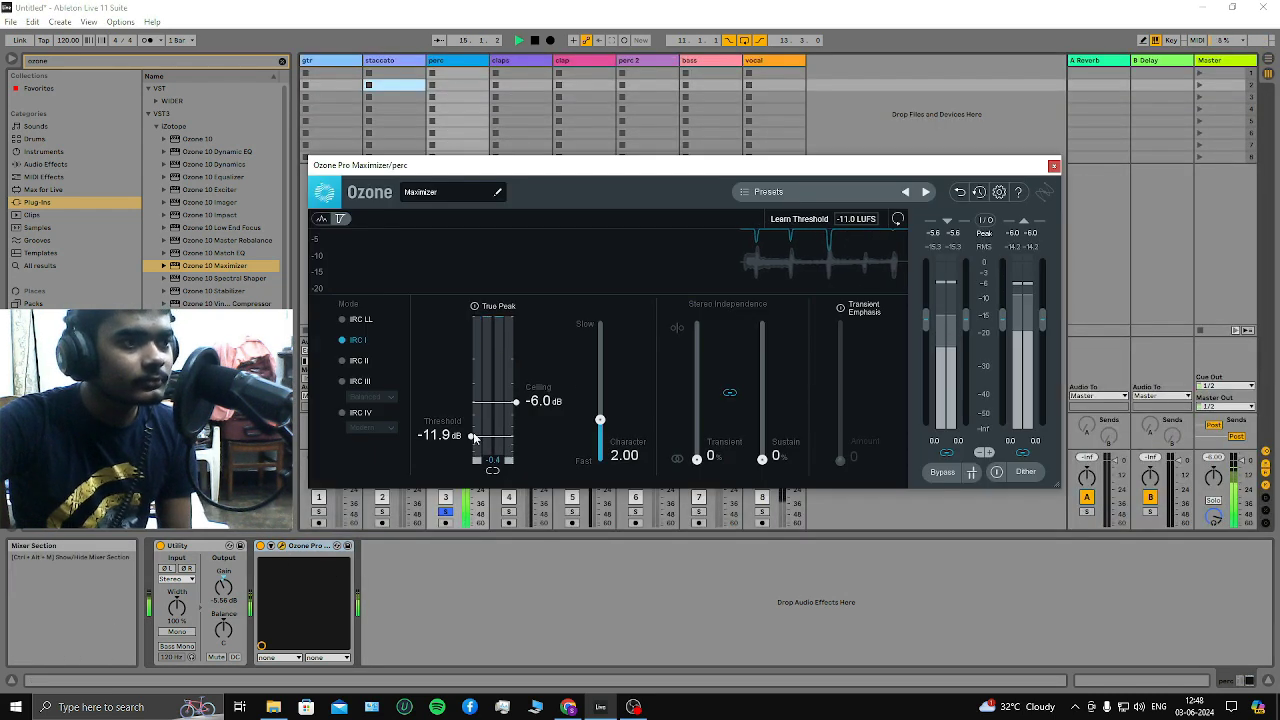
left_click_drag(471, 436, 477, 396)
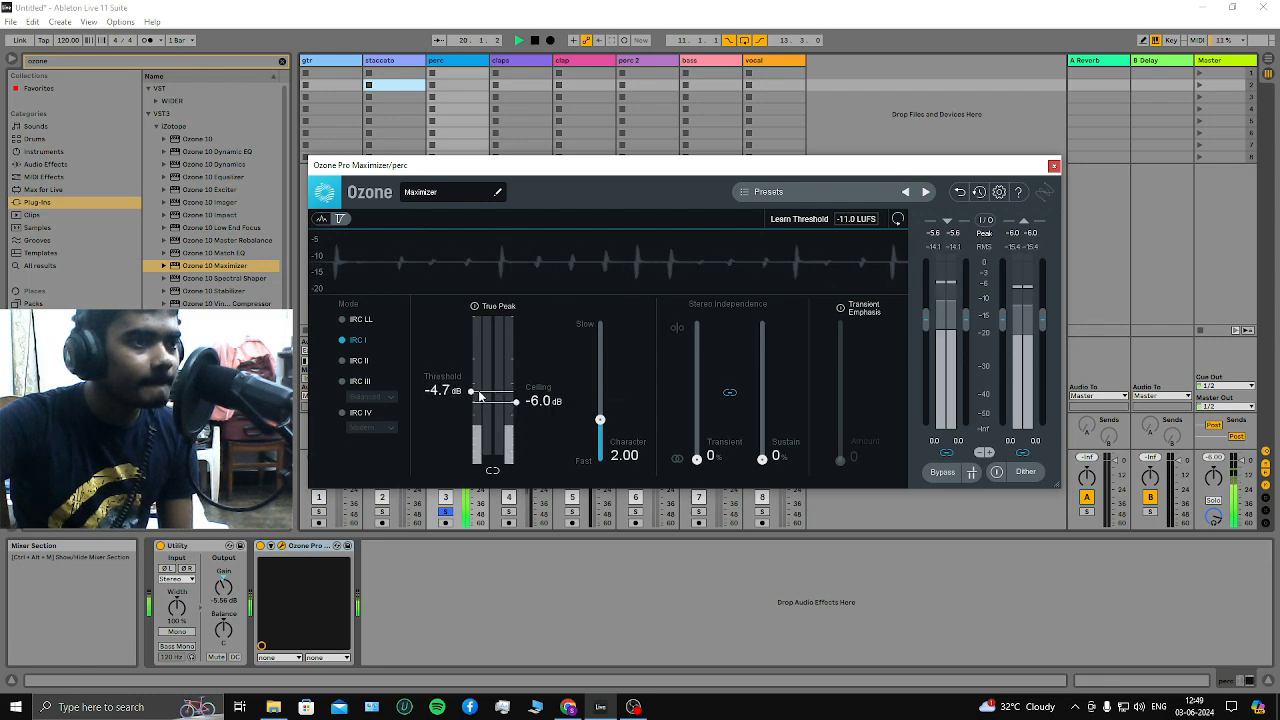
left_click(1053, 165)
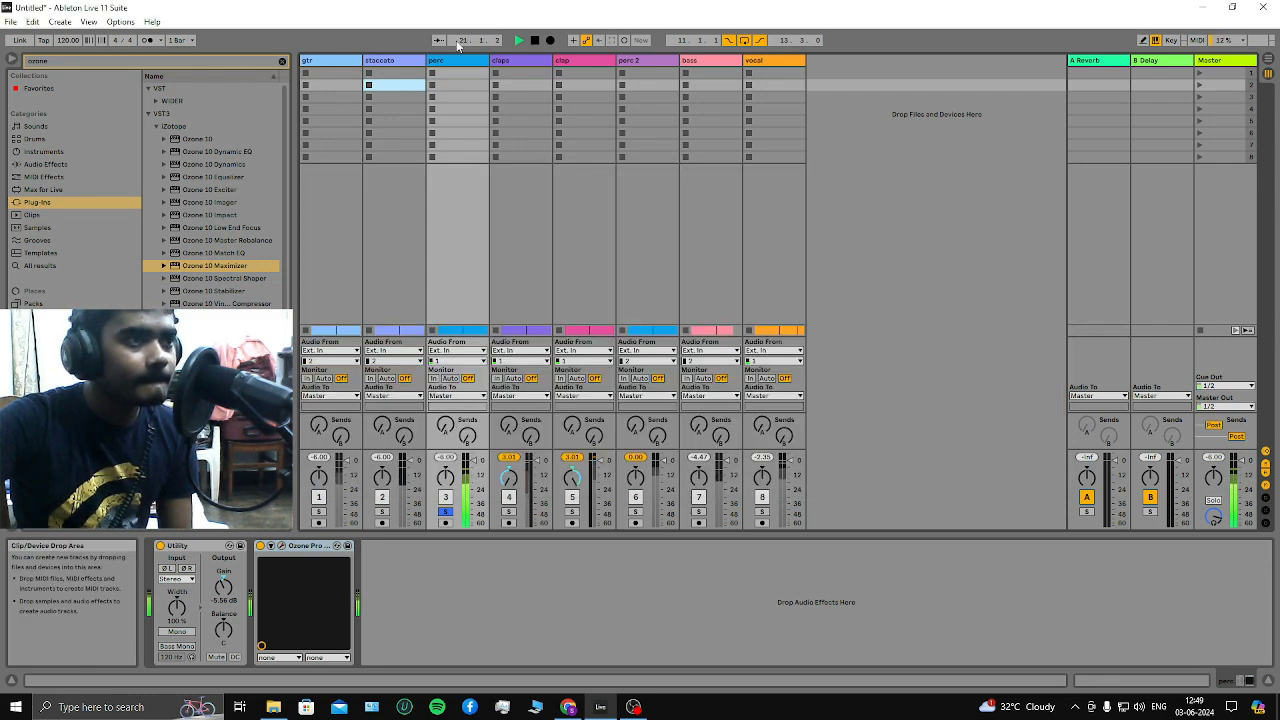
Stop playback, return to the Arrangement View, then freeze and flatten the perc track
key("Tab")
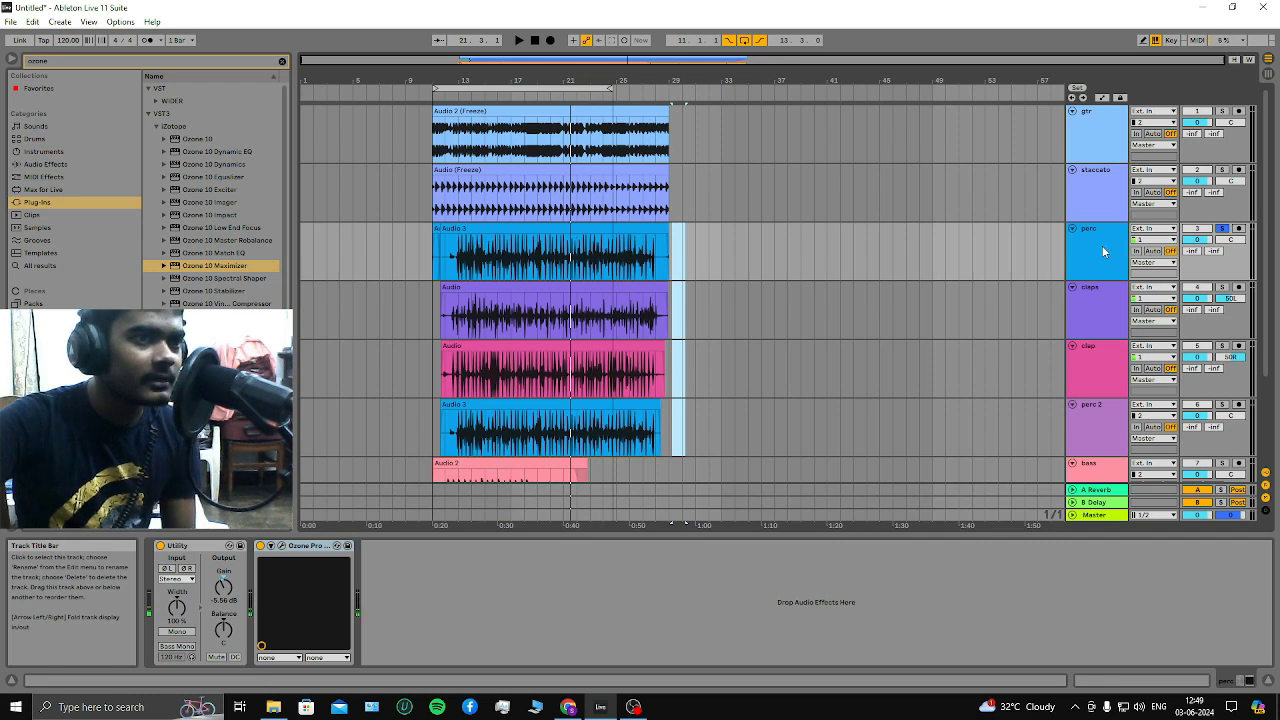
right_click(1102, 250)
left_click(1128, 330)
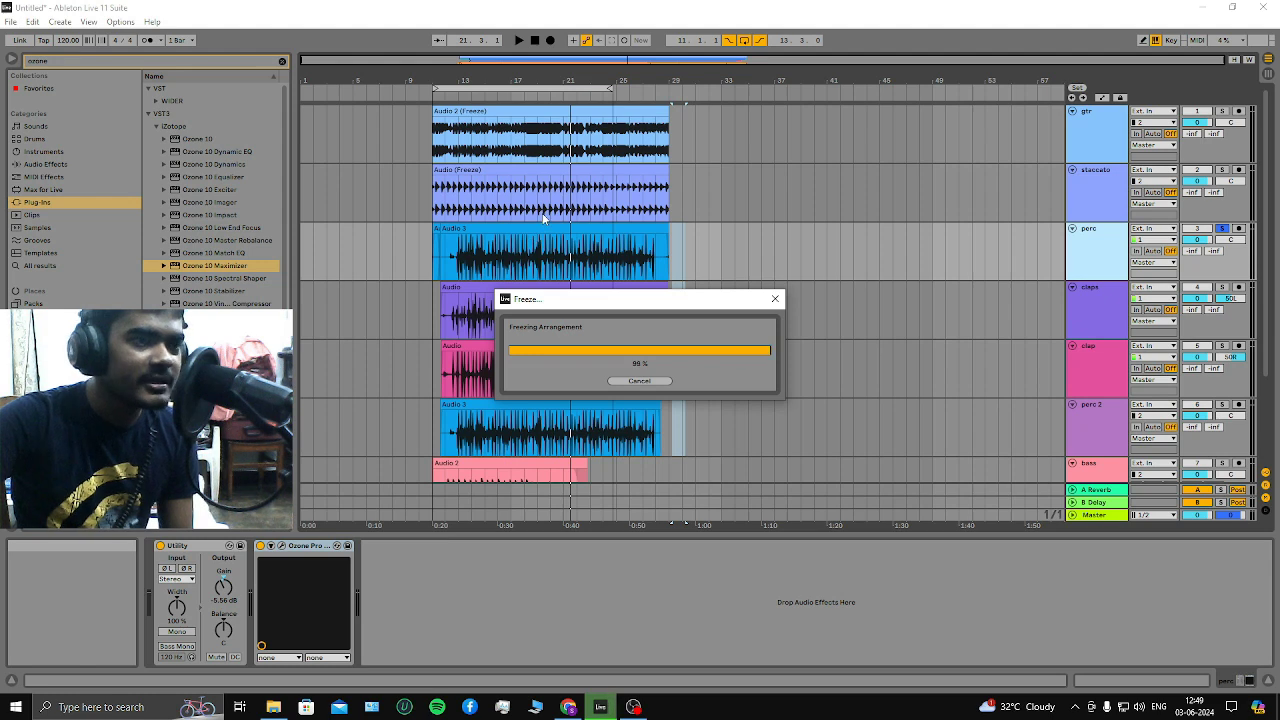
right_click(1100, 250)
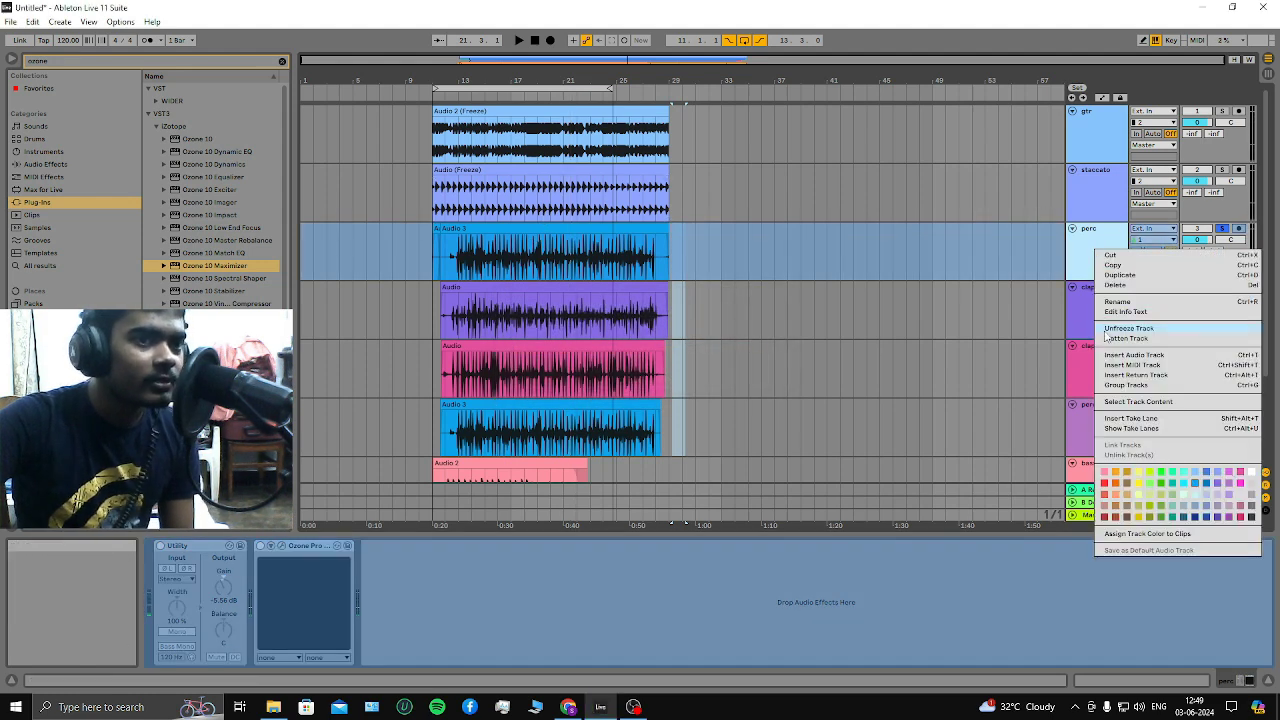
left_click(1112, 339)
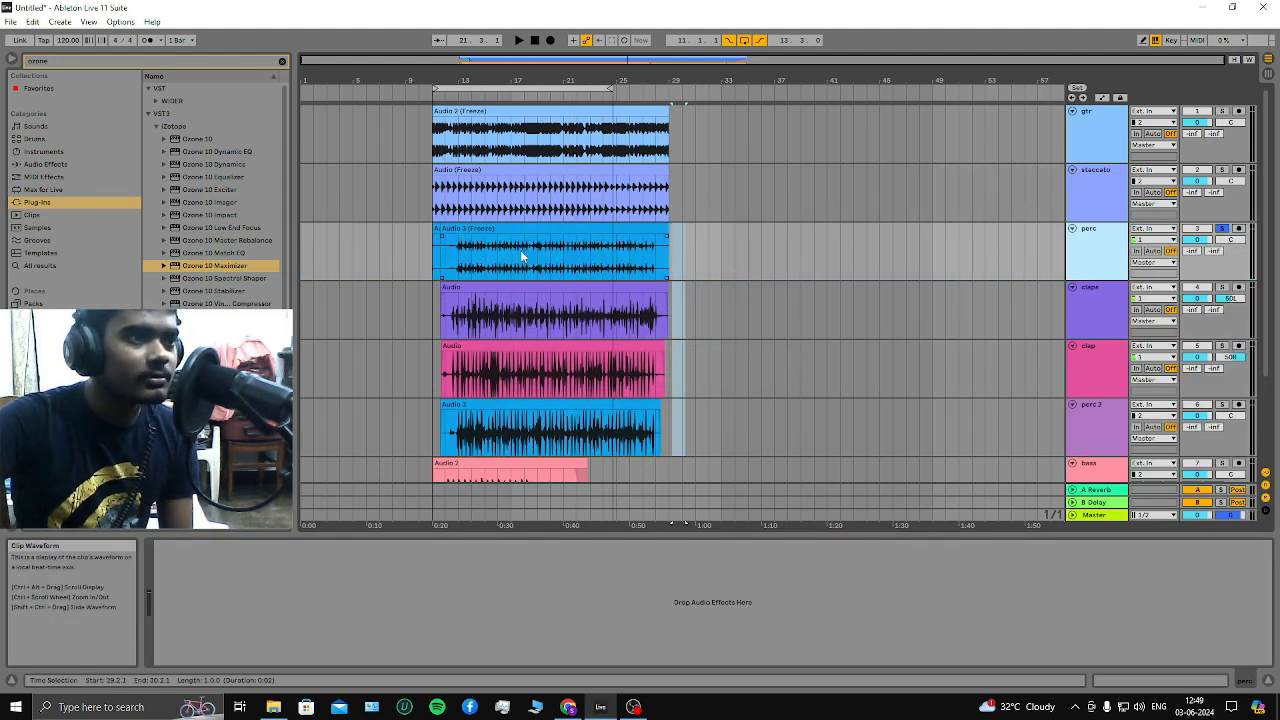
Delete the silent beginning of the perc clip up to 12.2.1 and its silent end from 28.1.1
scroll(414, 251, "up", 5)
left_click_drag(458, 251, 620, 257)
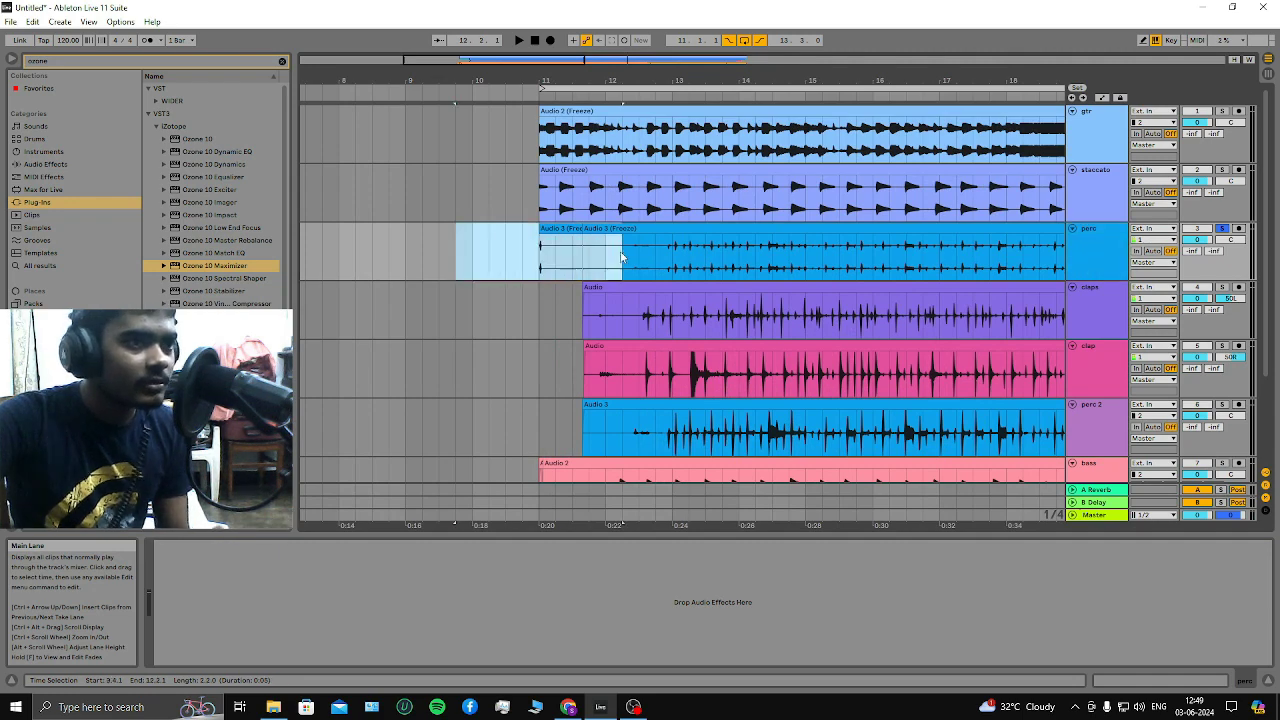
scroll(629, 248, "down", 5)
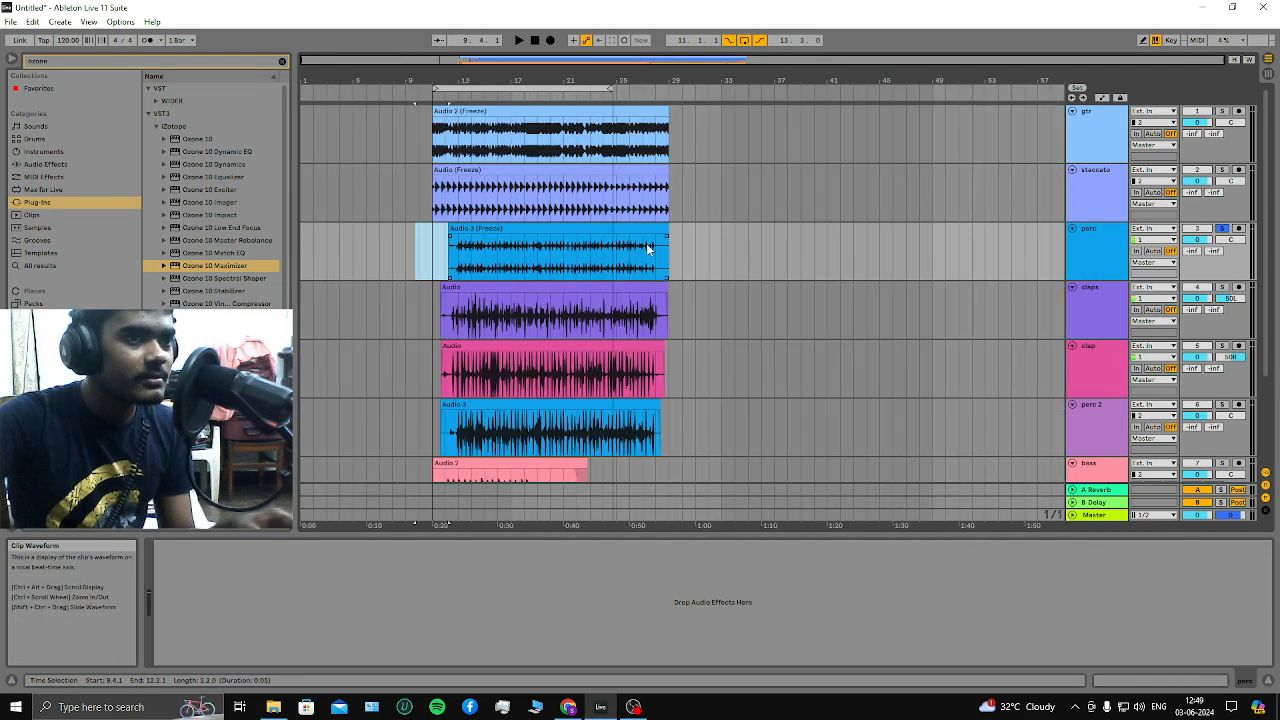
left_click_drag(740, 255, 674, 258)
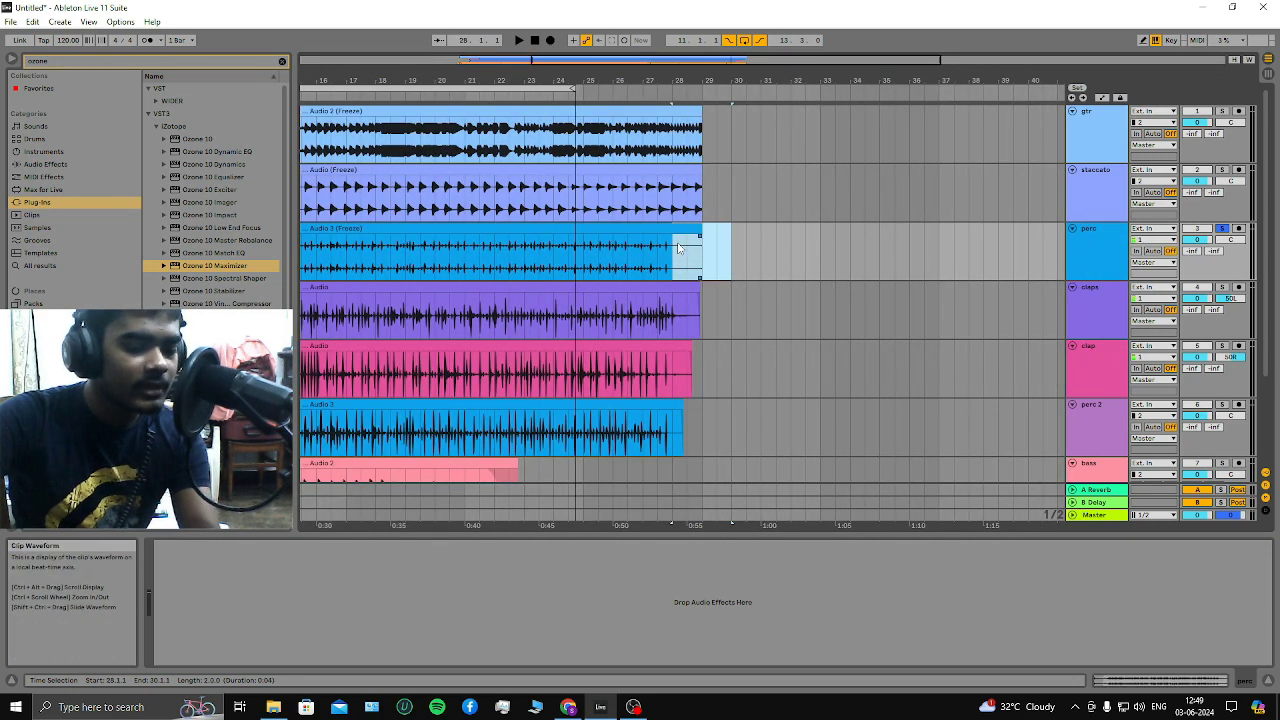
left_click(730, 275)
scroll(648, 300, "down", 5)
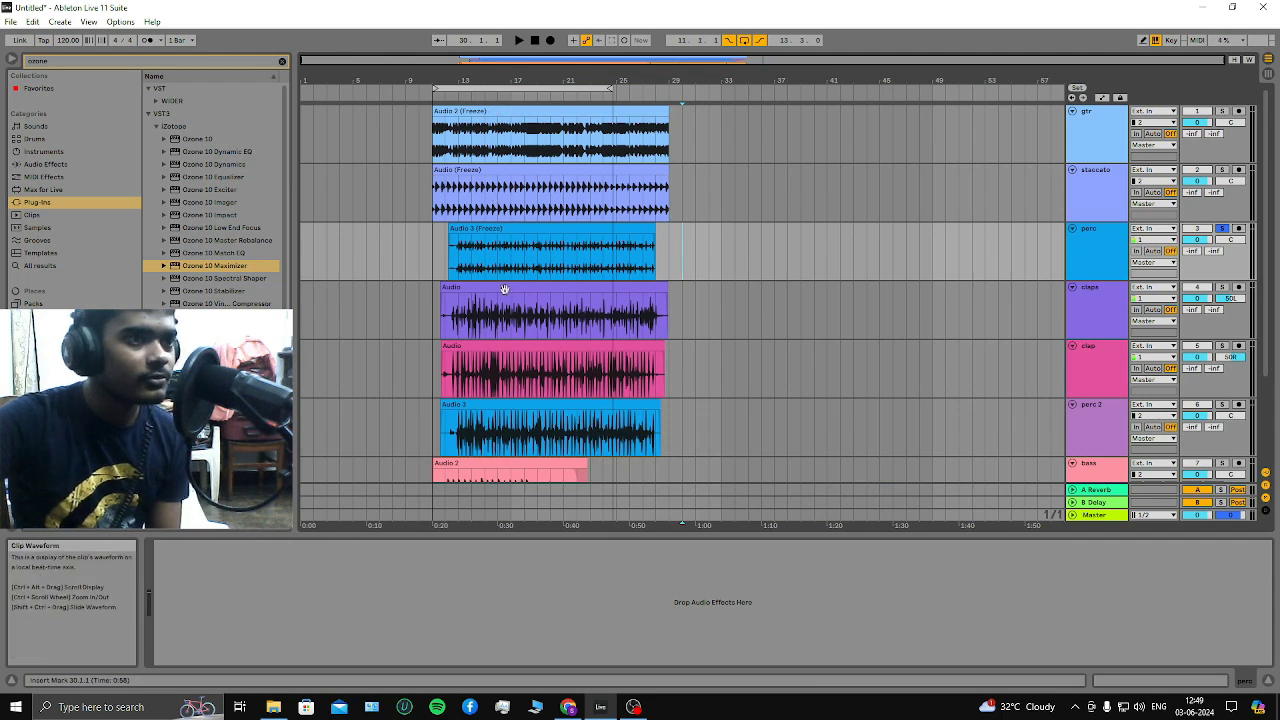
Play the soloed claps track from around bar 12 and reset its pan to centre in Session View
scroll(491, 334, "up", 5)
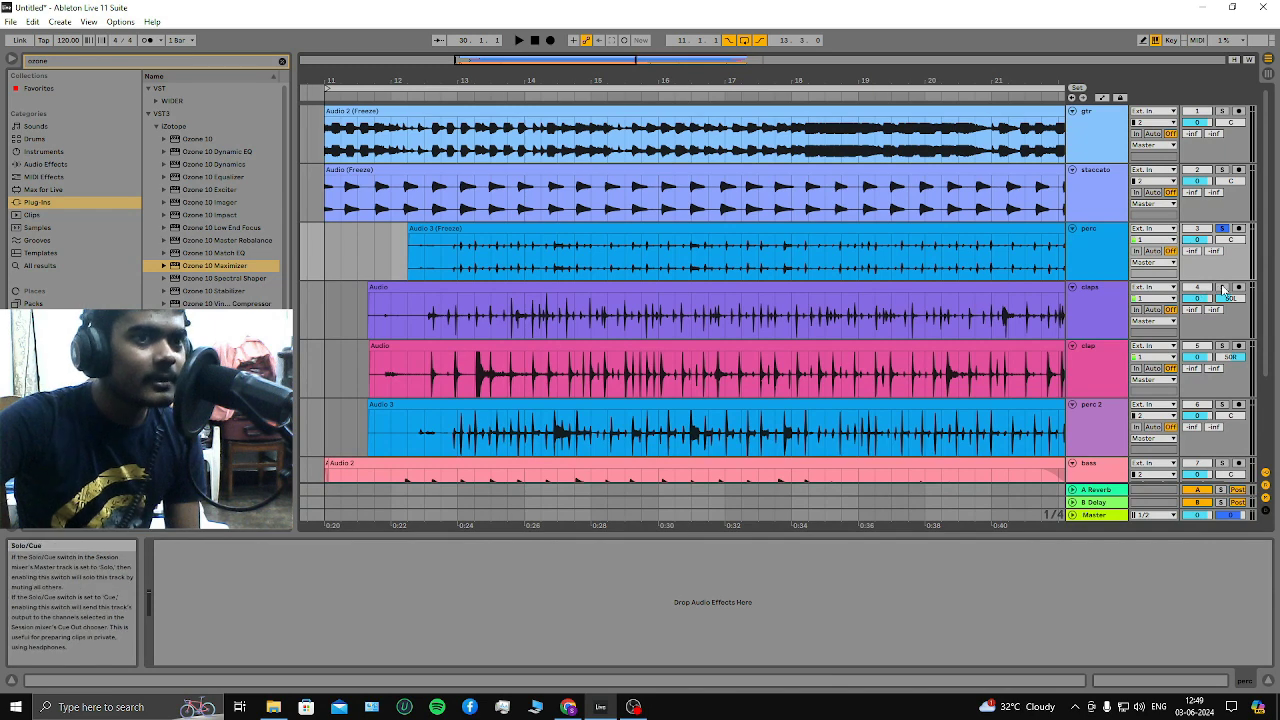
left_click(407, 98)
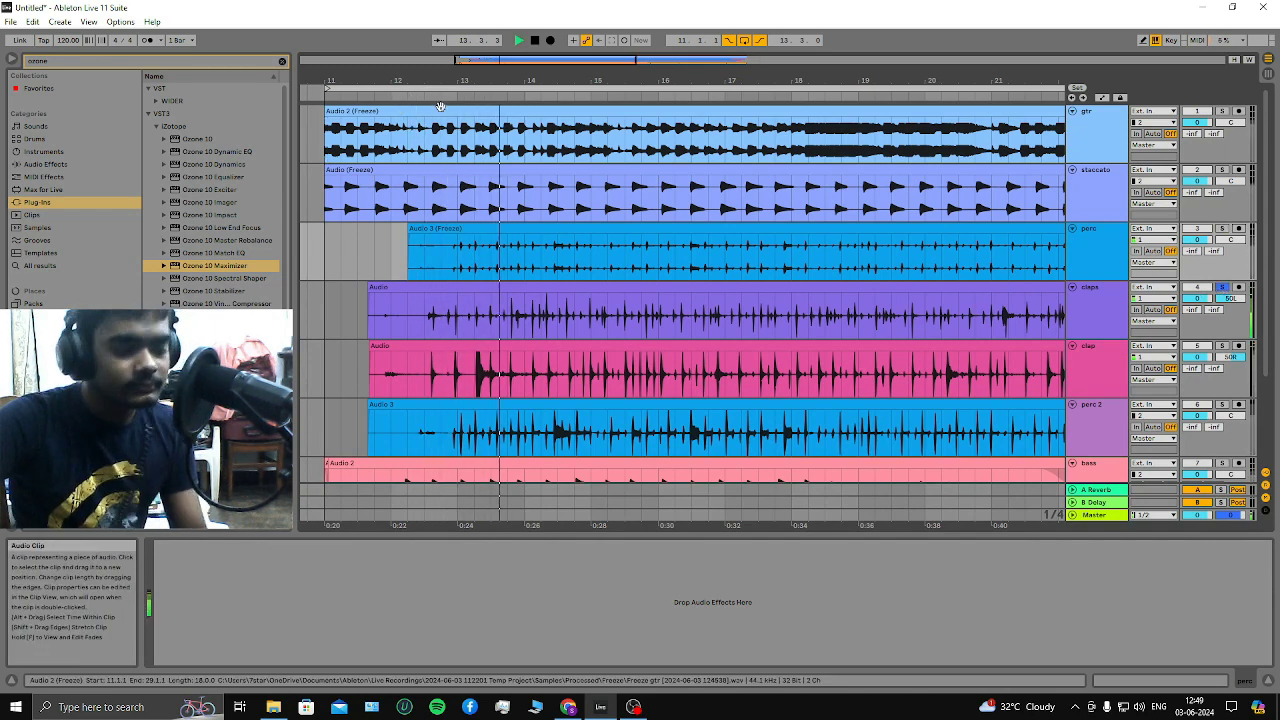
key("Tab")
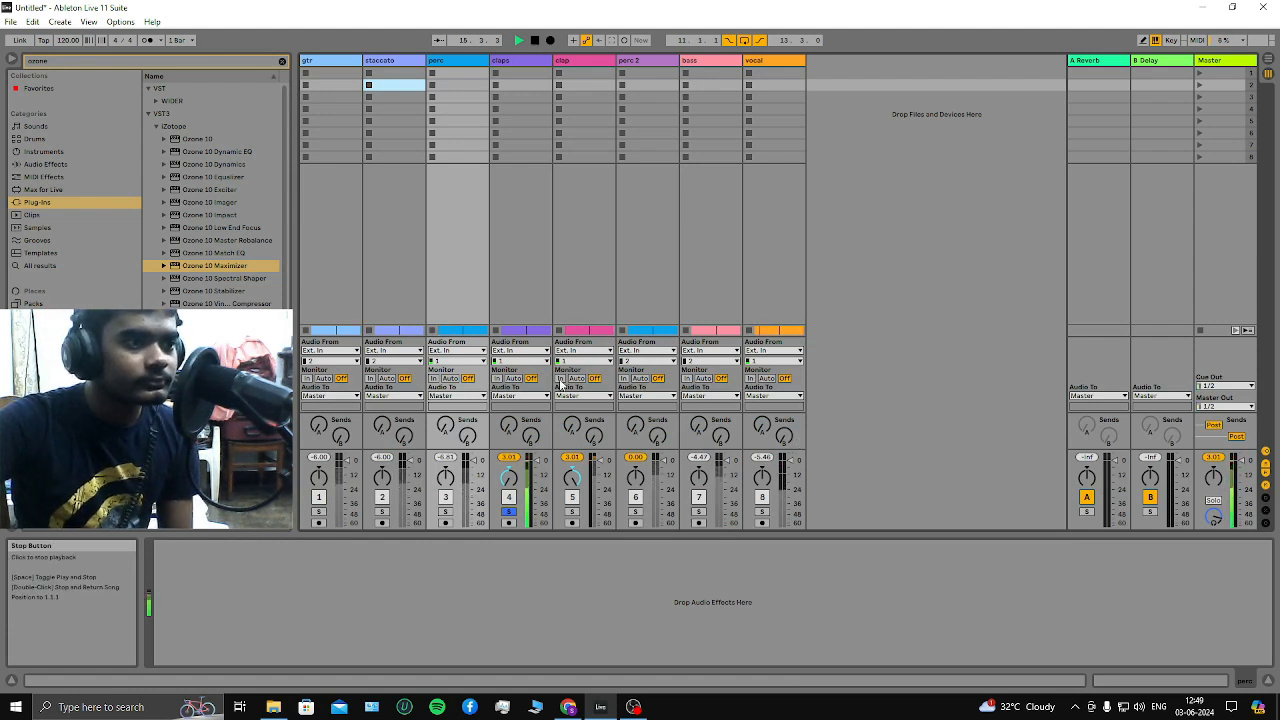
left_click(510, 477)
key("Delete")
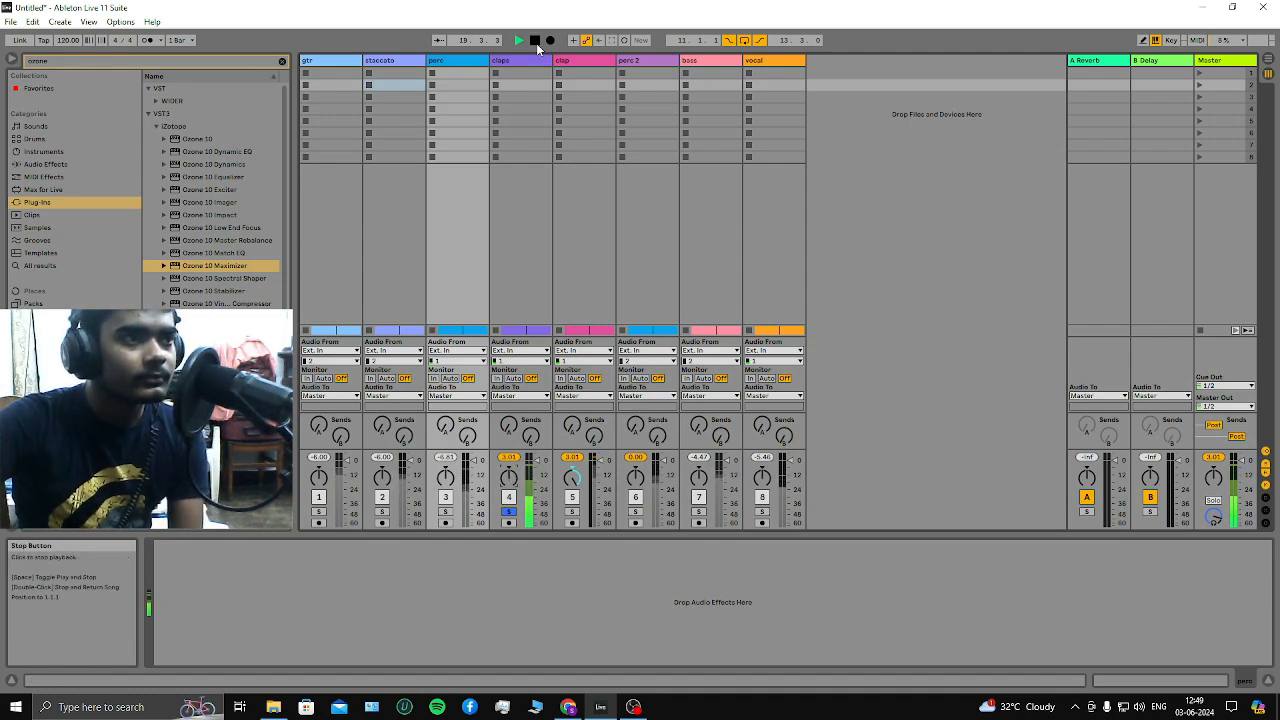
left_click(48, 166)
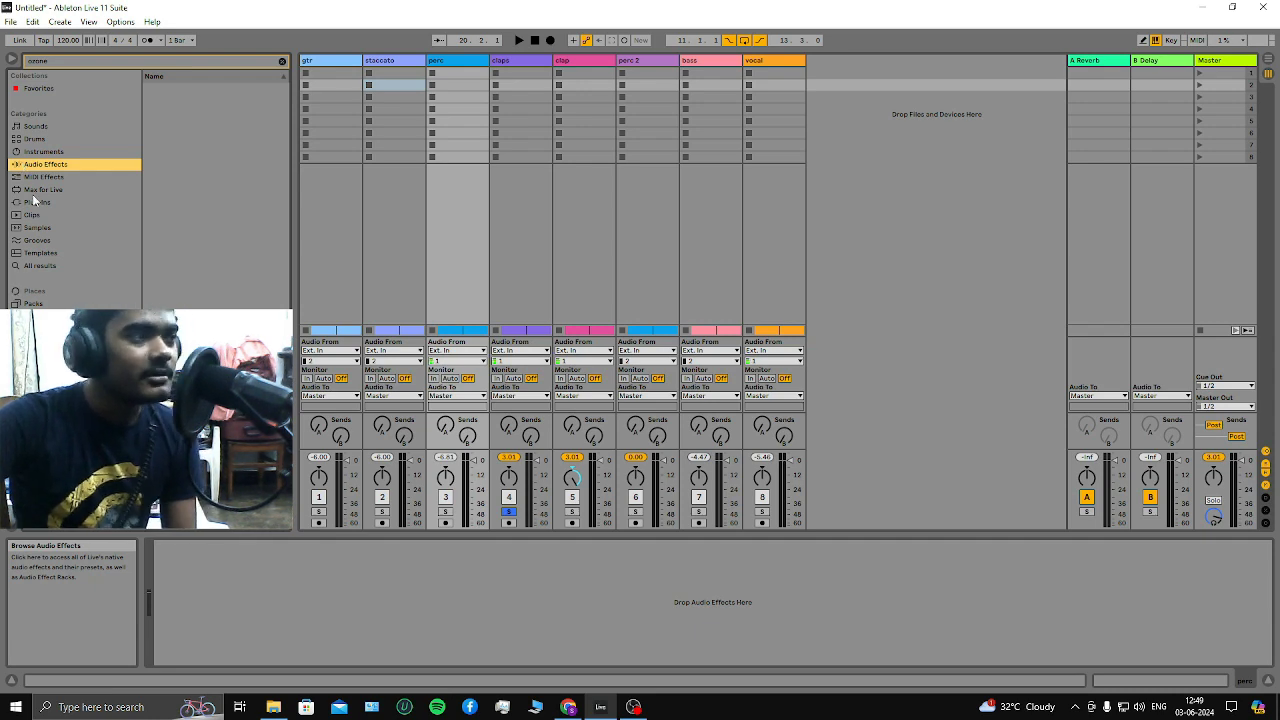
left_click(40, 202)
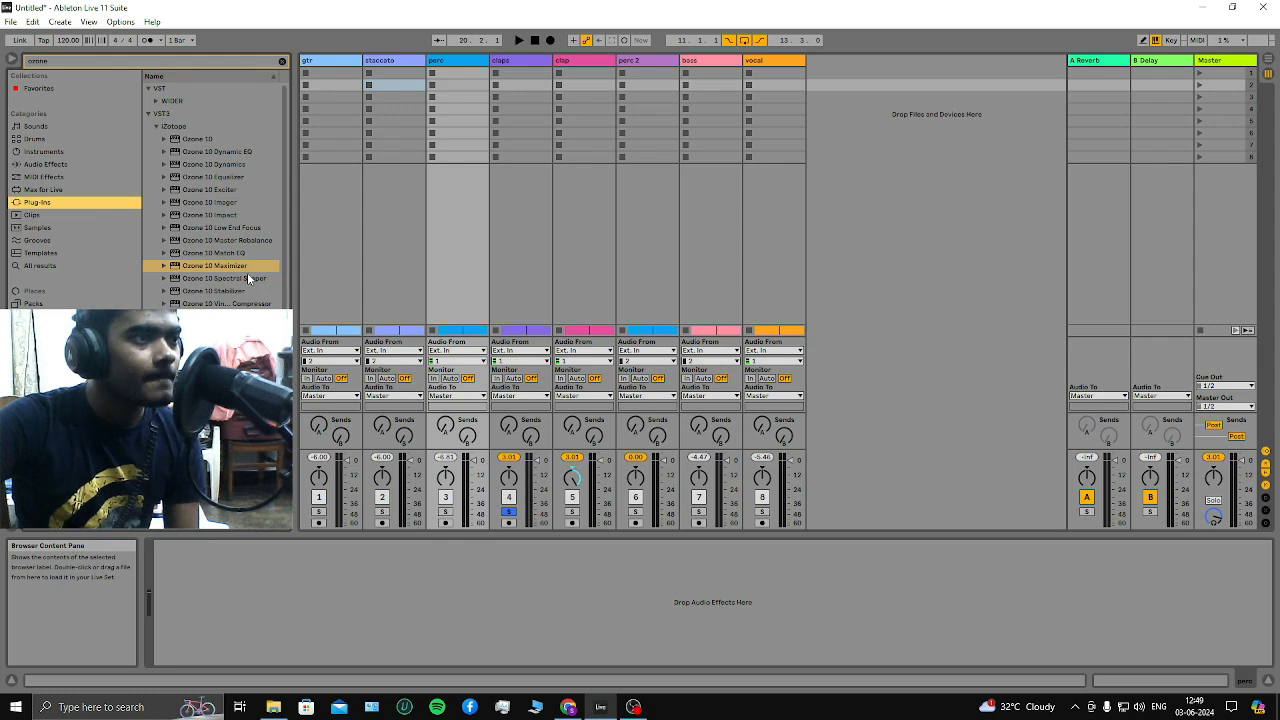
left_click_drag(176, 268, 379, 599)
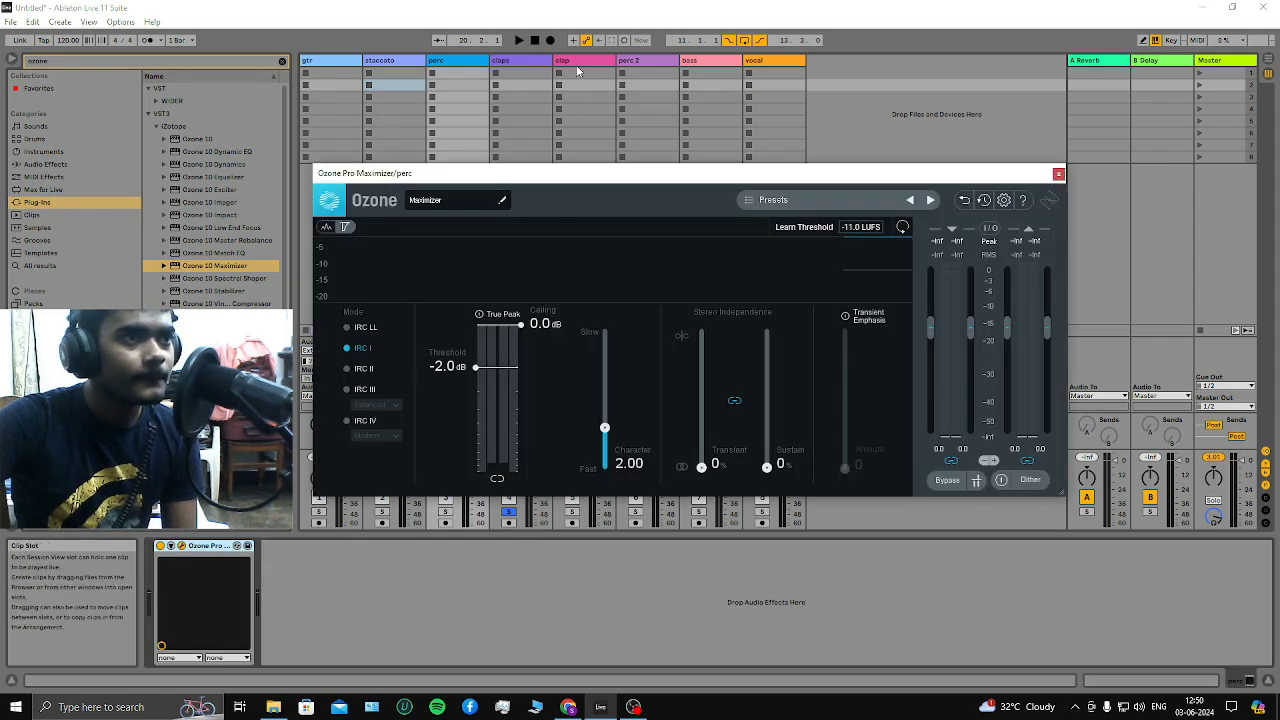
left_click(577, 66)
key("Left")
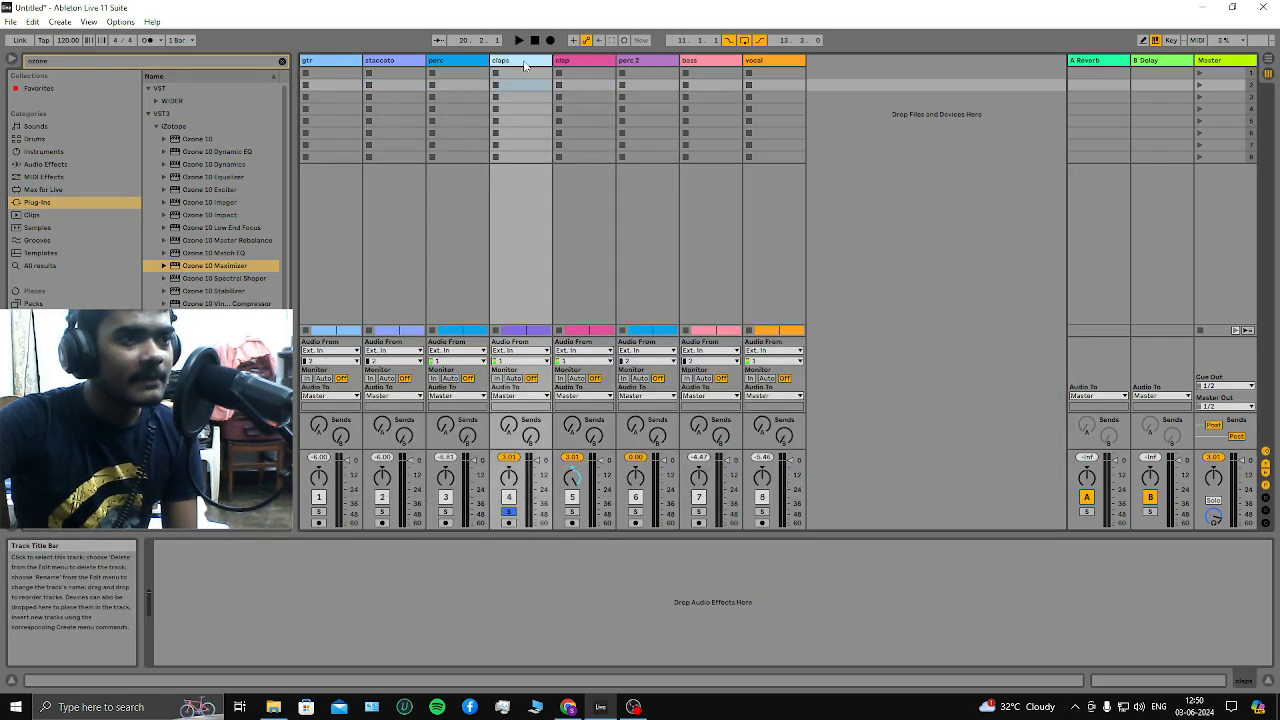
key("Right")
key("Right")
left_click(462, 66)
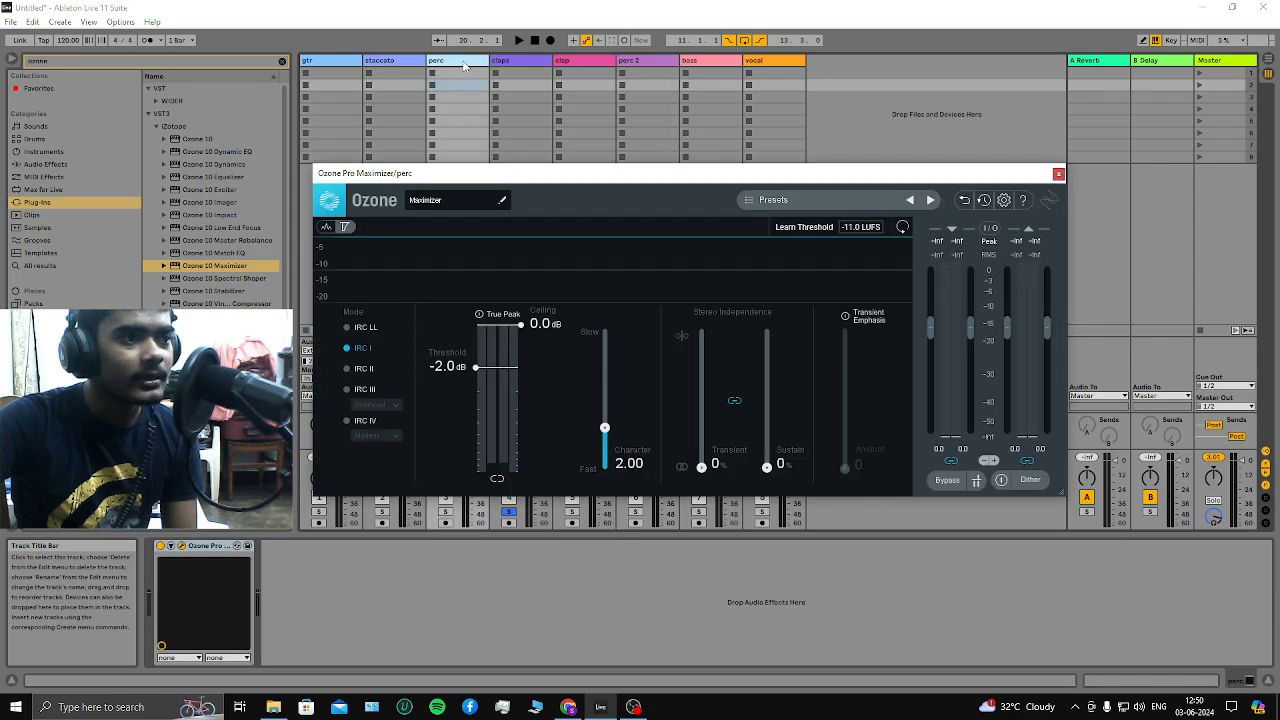
left_click(1059, 175)
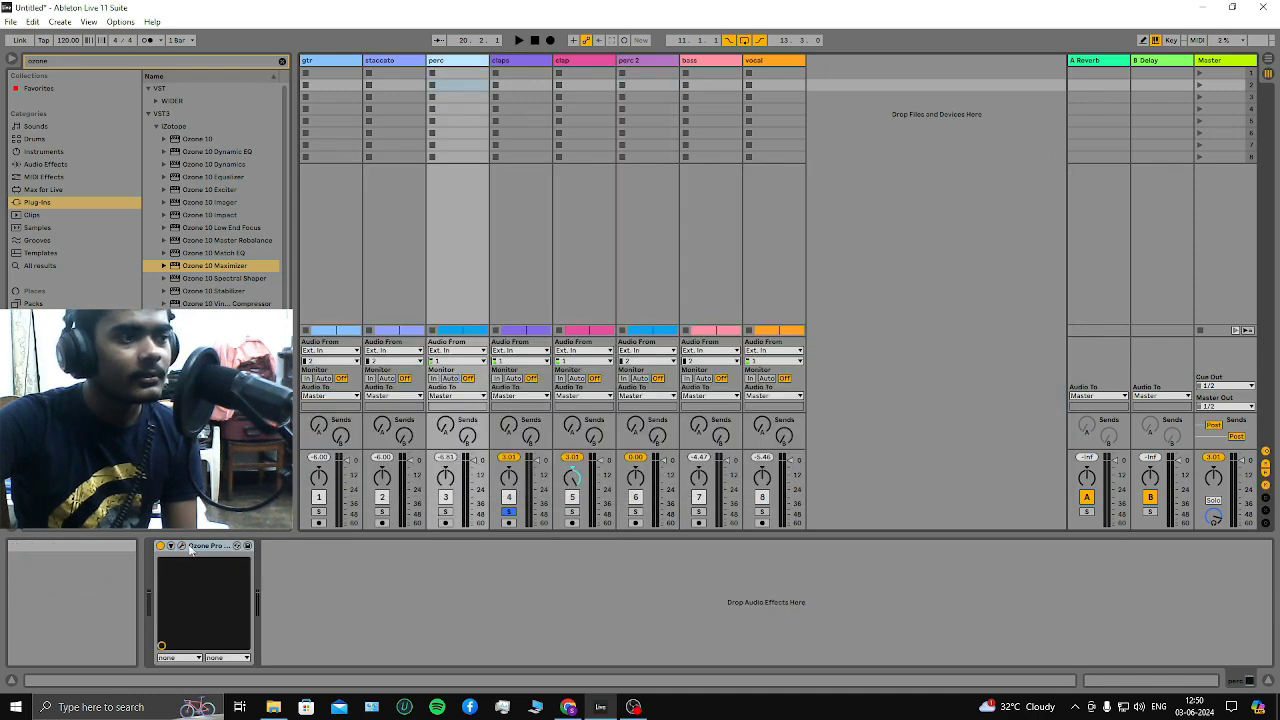
Add the Ozone 10 Maximizer to the claps track and close its plug-in window
left_click(522, 60)
left_click_drag(176, 268, 288, 600)
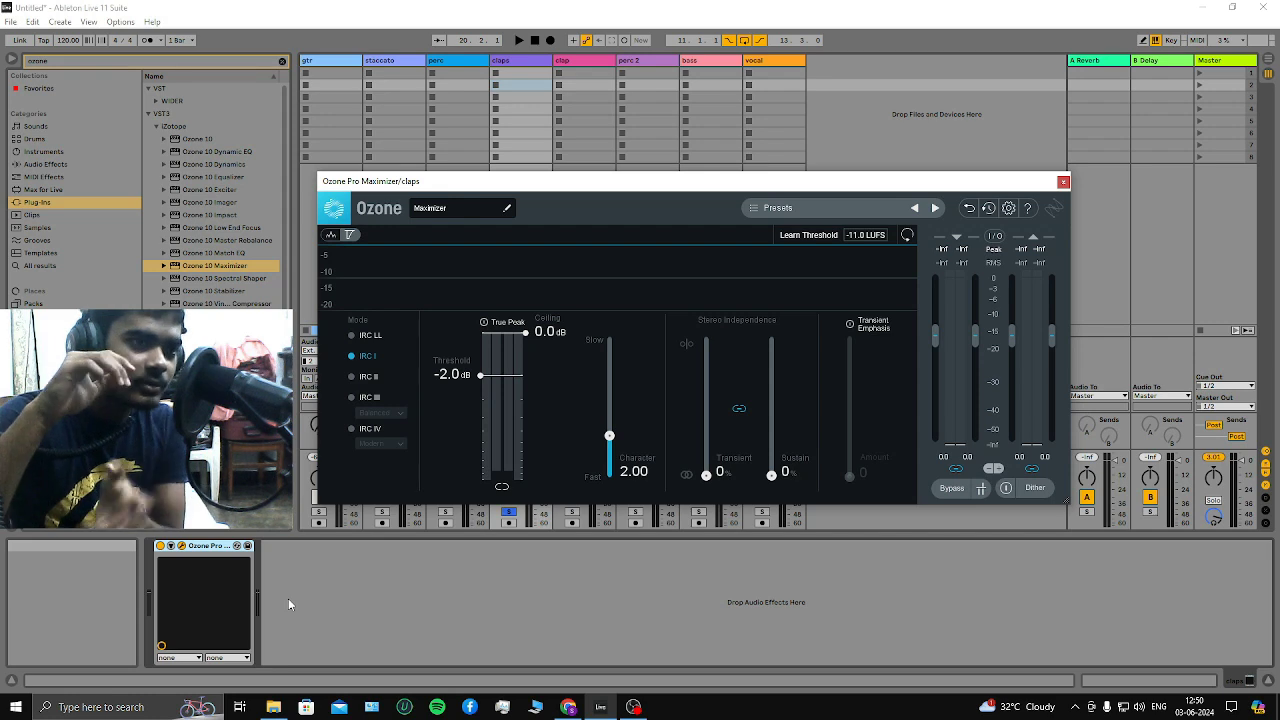
left_click(1063, 181)
Play from bar 11, set the claps Maximizer to a -6.0 dB ceiling and a -10.5 dB threshold, and close its window
key("Tab")
key("Tab")
key("space")
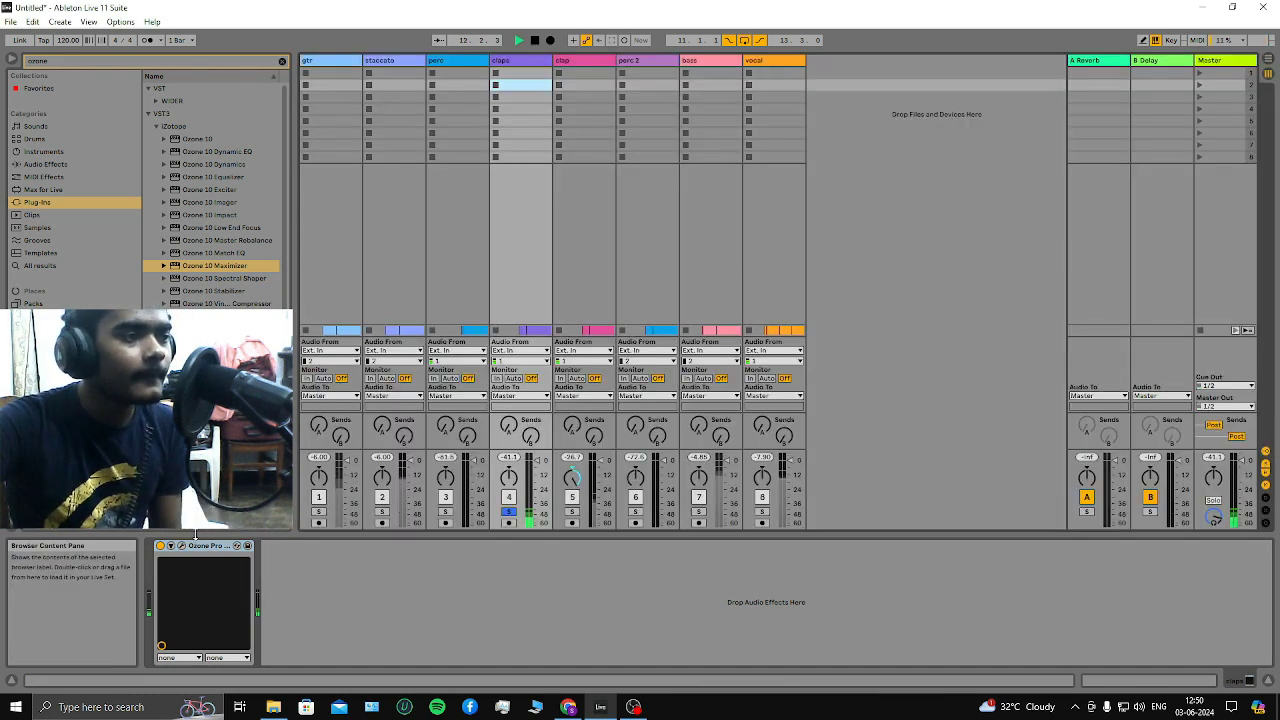
left_click(181, 545)
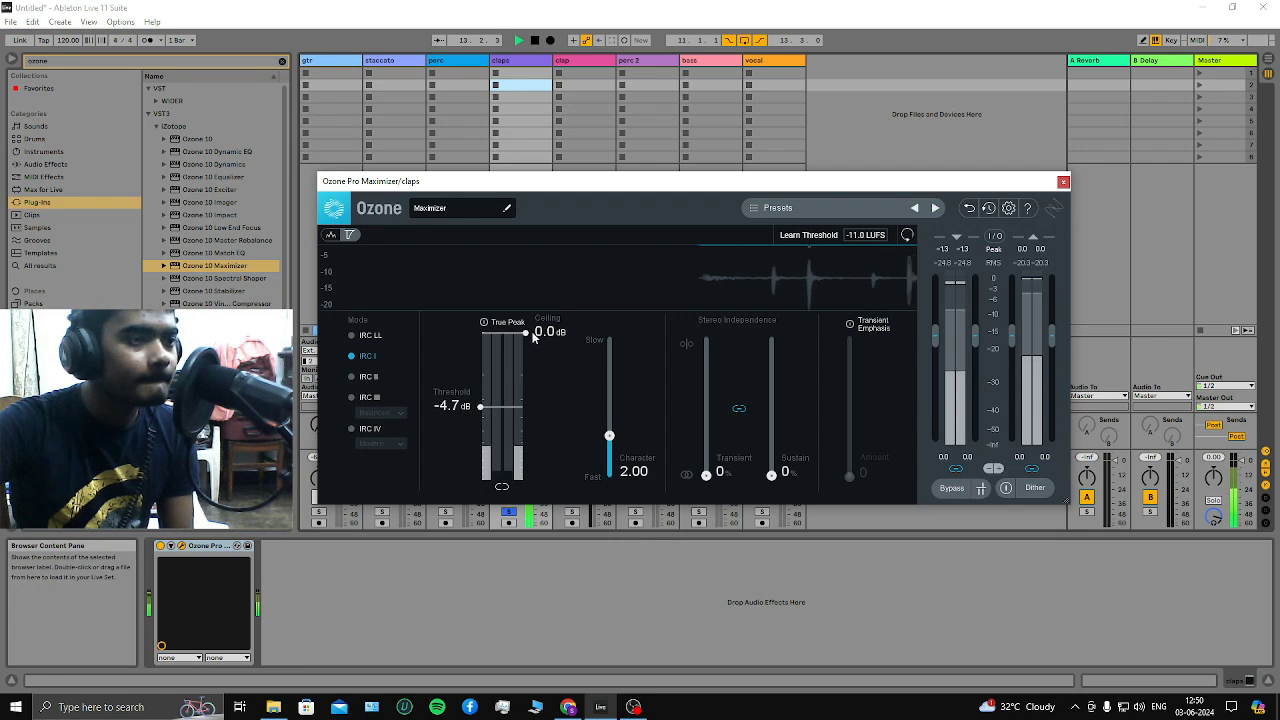
left_click_drag(533, 338, 483, 453)
left_click_drag(576, 190, 620, 295)
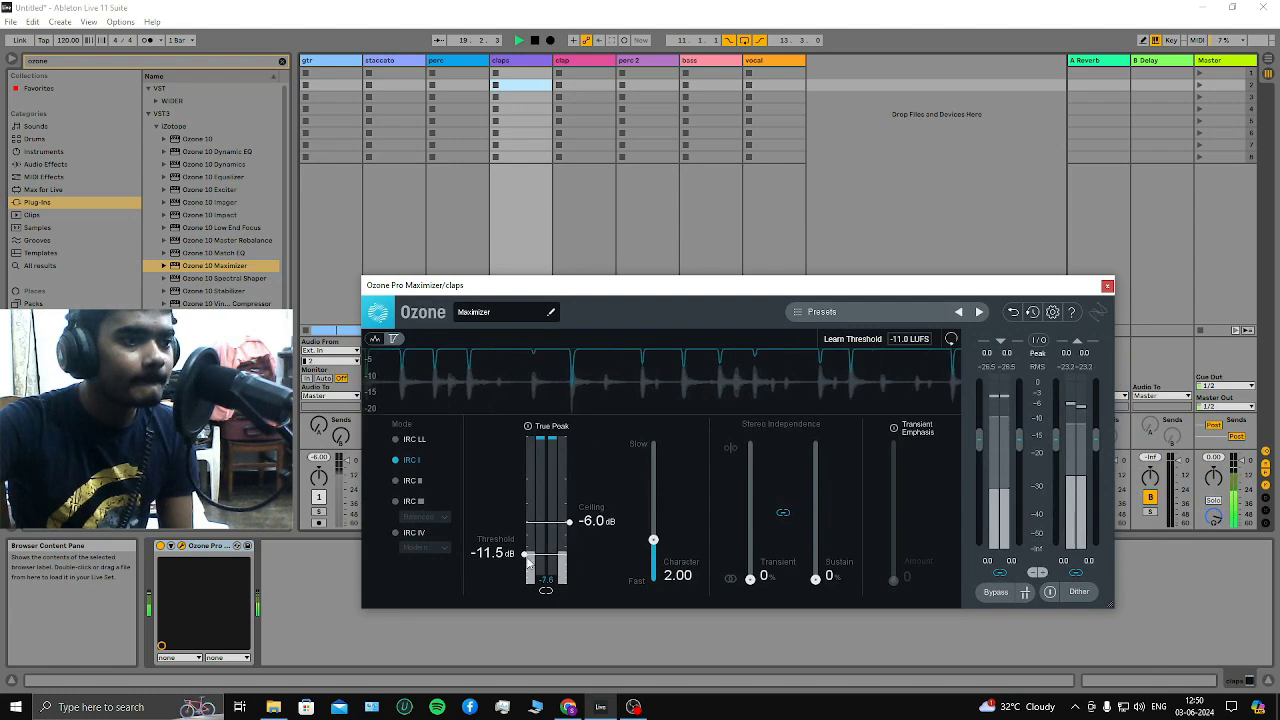
left_click_drag(526, 558, 533, 556)
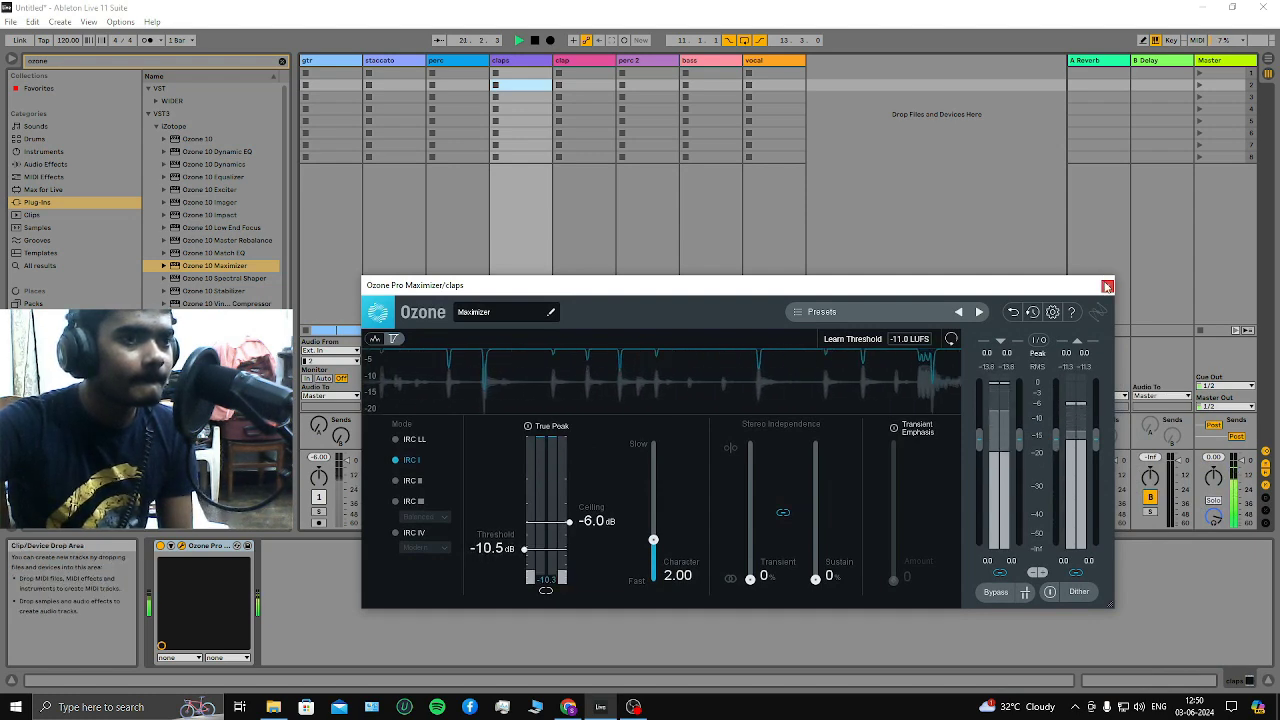
left_click(1106, 287)
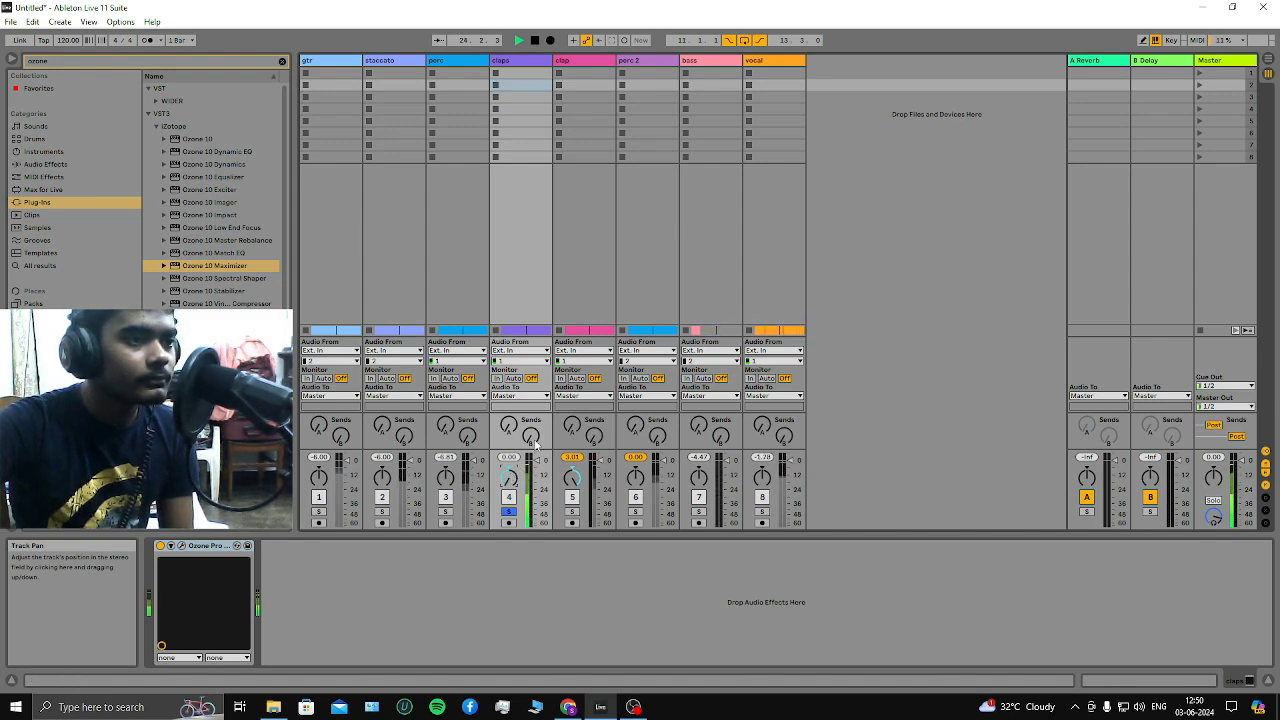
Stop playback, return to the Arrangement View, and copy the Maximizer from the claps track to the clap track
left_click(534, 40)
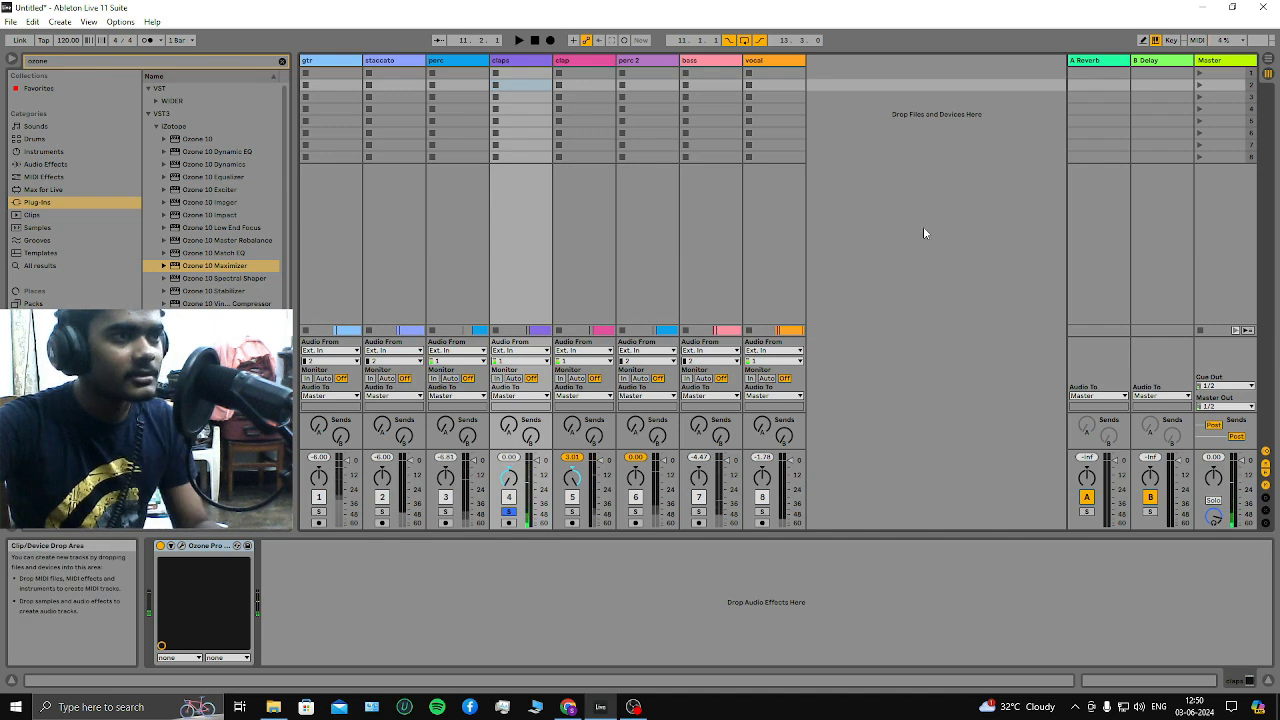
key("Tab")
scroll(1100, 300, "down", 1)
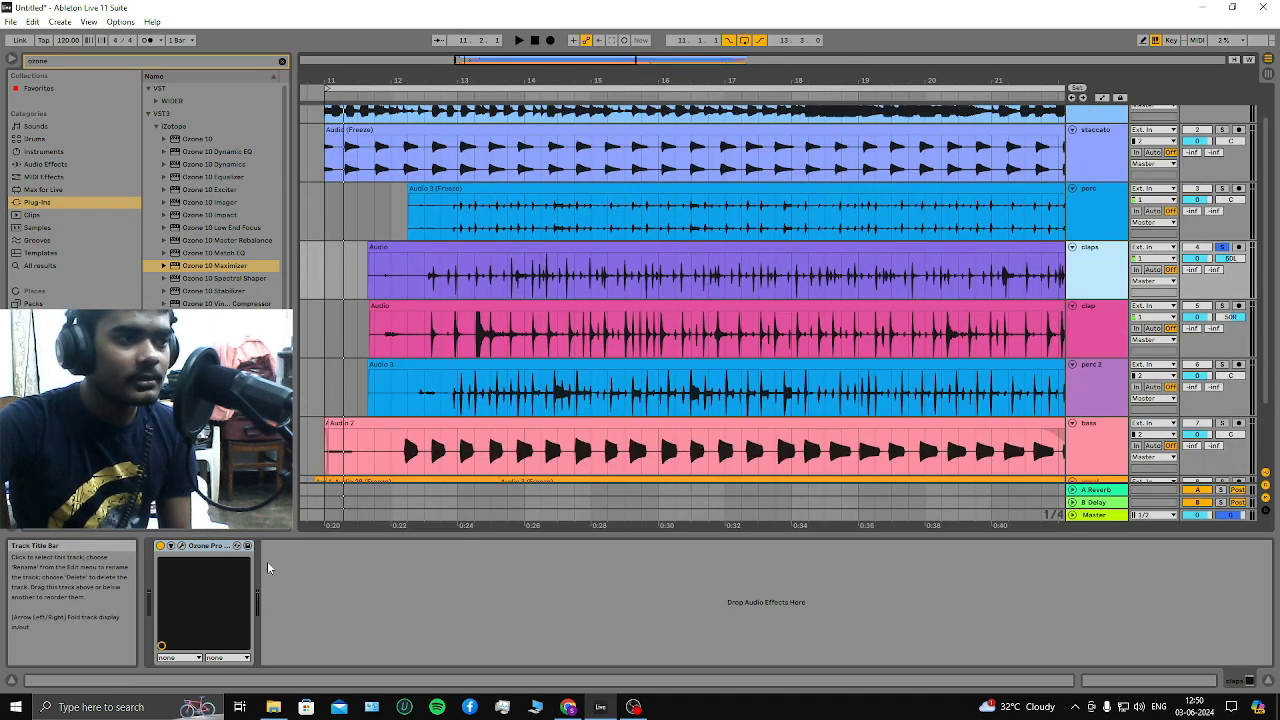
left_click(1170, 296)
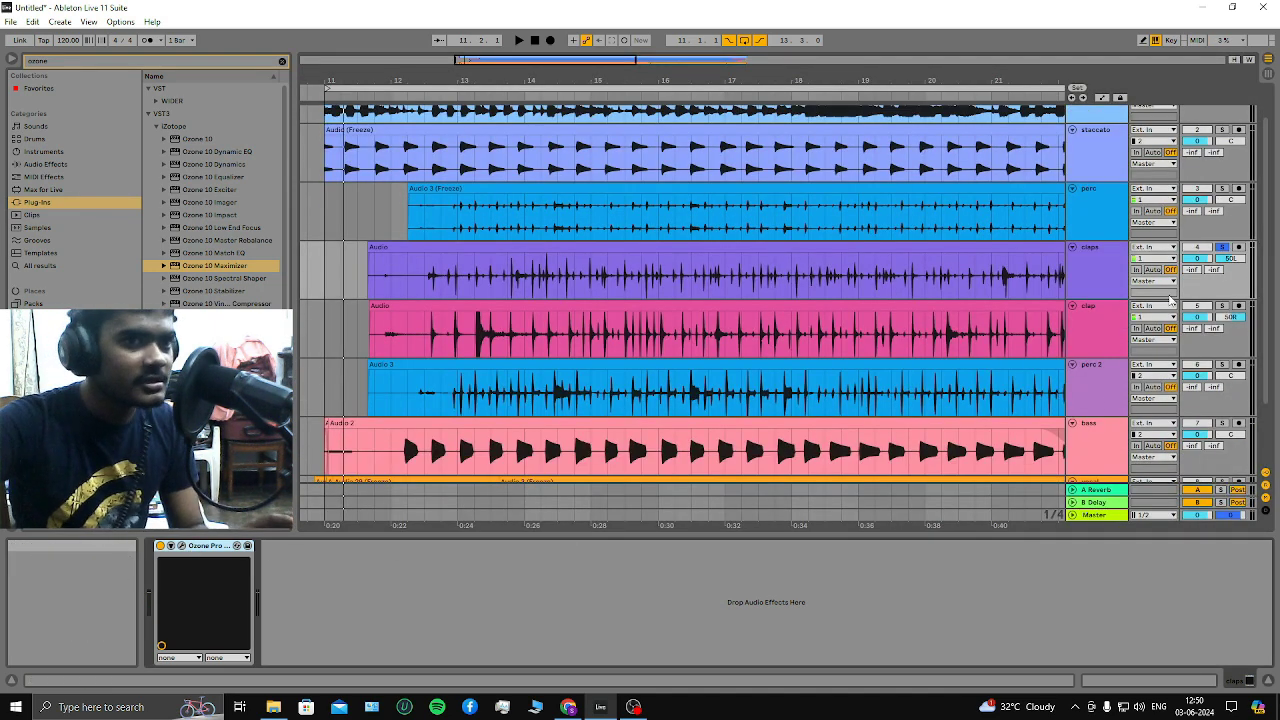
left_click(1092, 324)
left_click(698, 626)
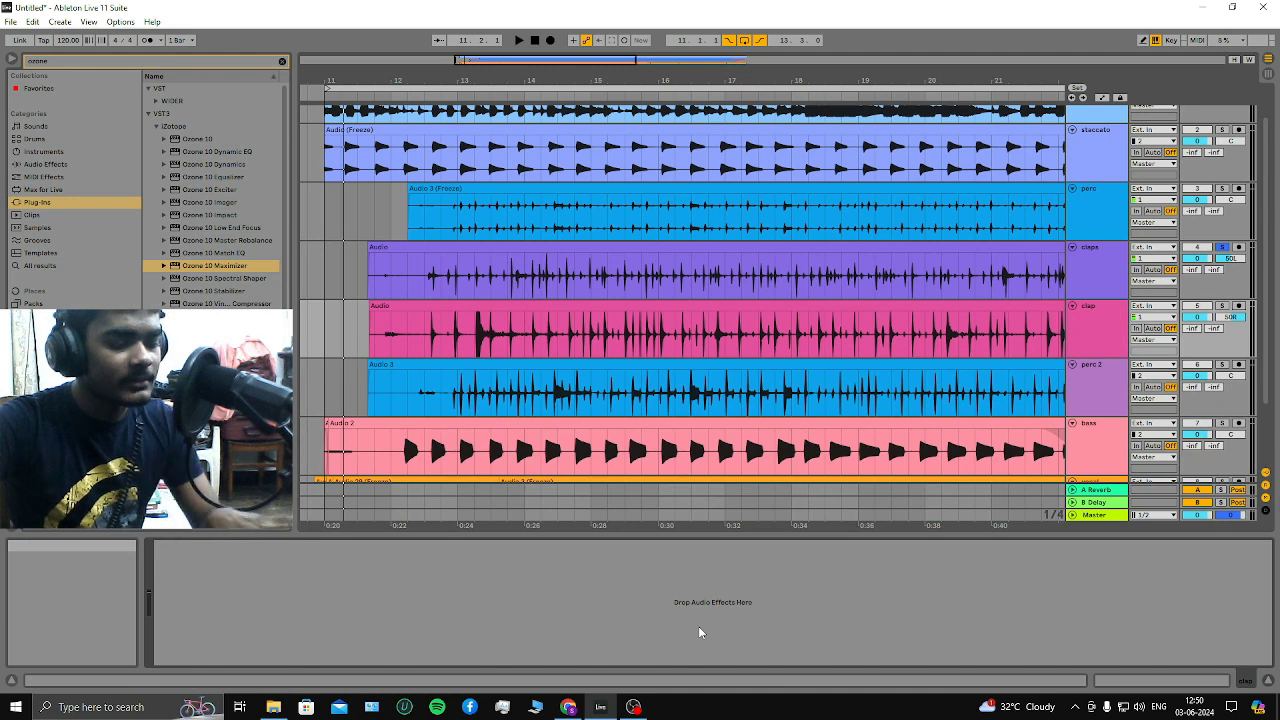
left_click(1092, 320)
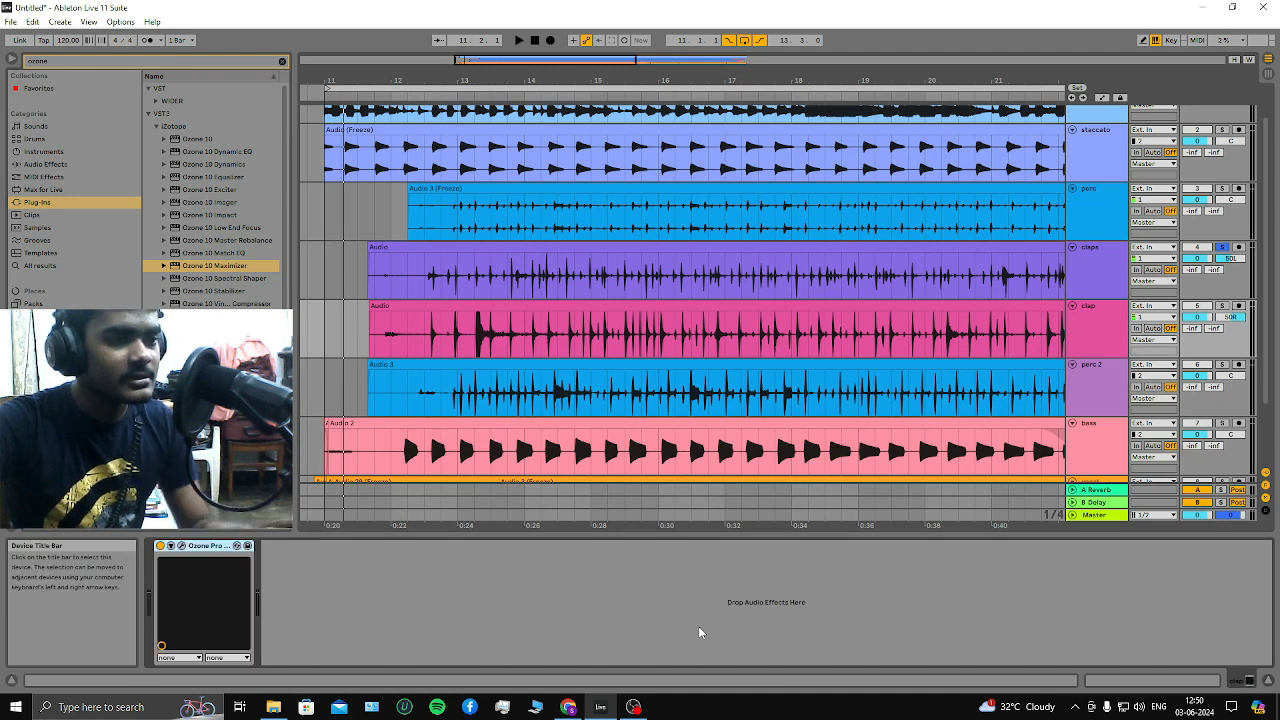
Freeze and flatten the claps and clap tracks together
left_click(1101, 270)
right_click(1100, 274)
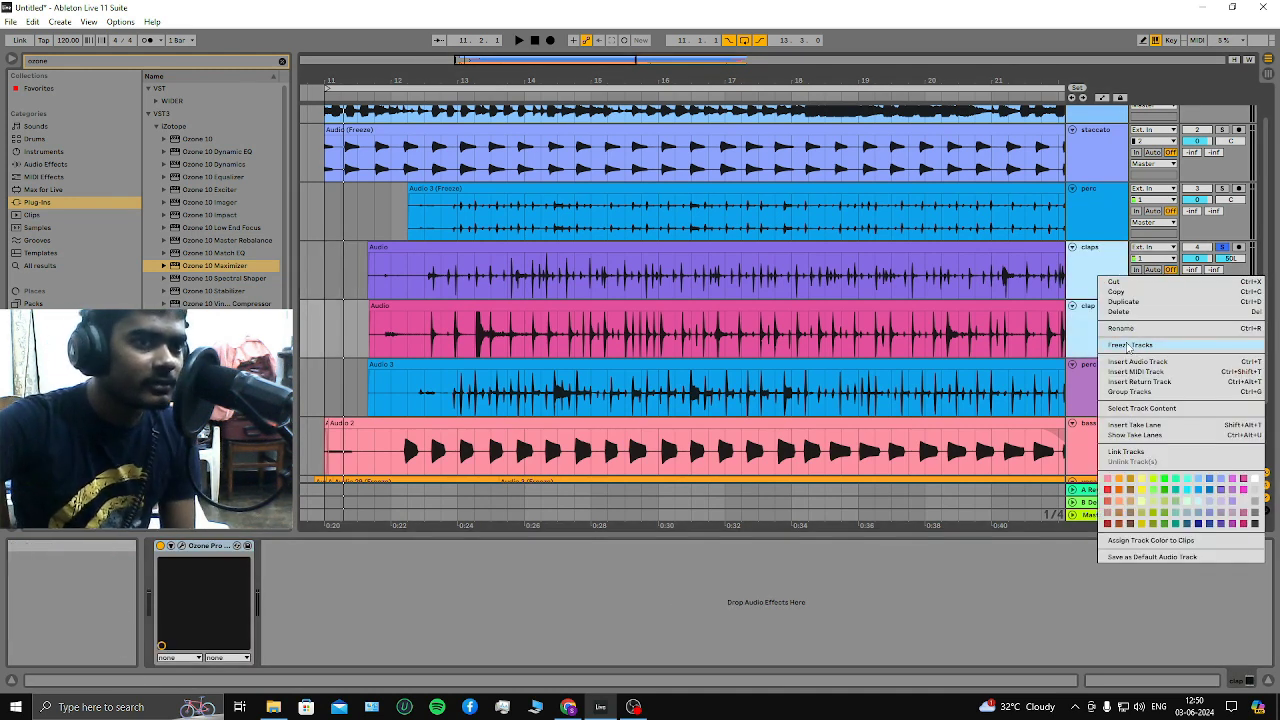
left_click(1128, 345)
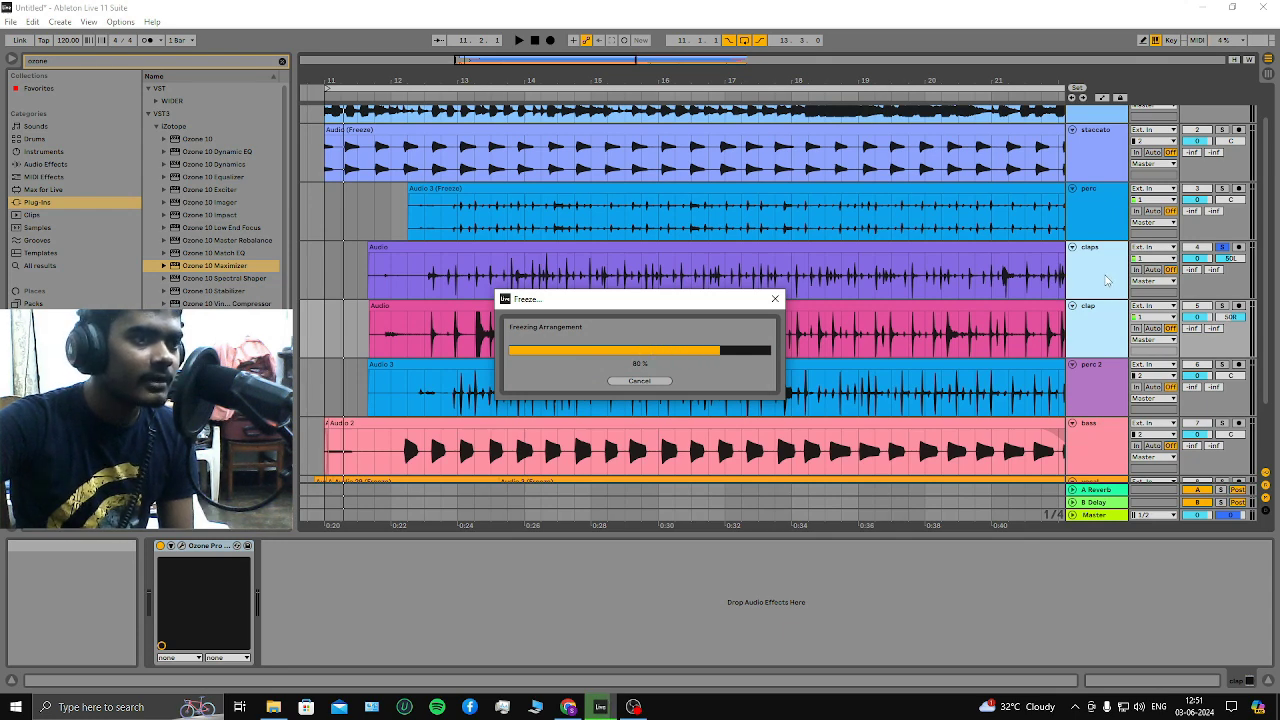
right_click(1104, 274)
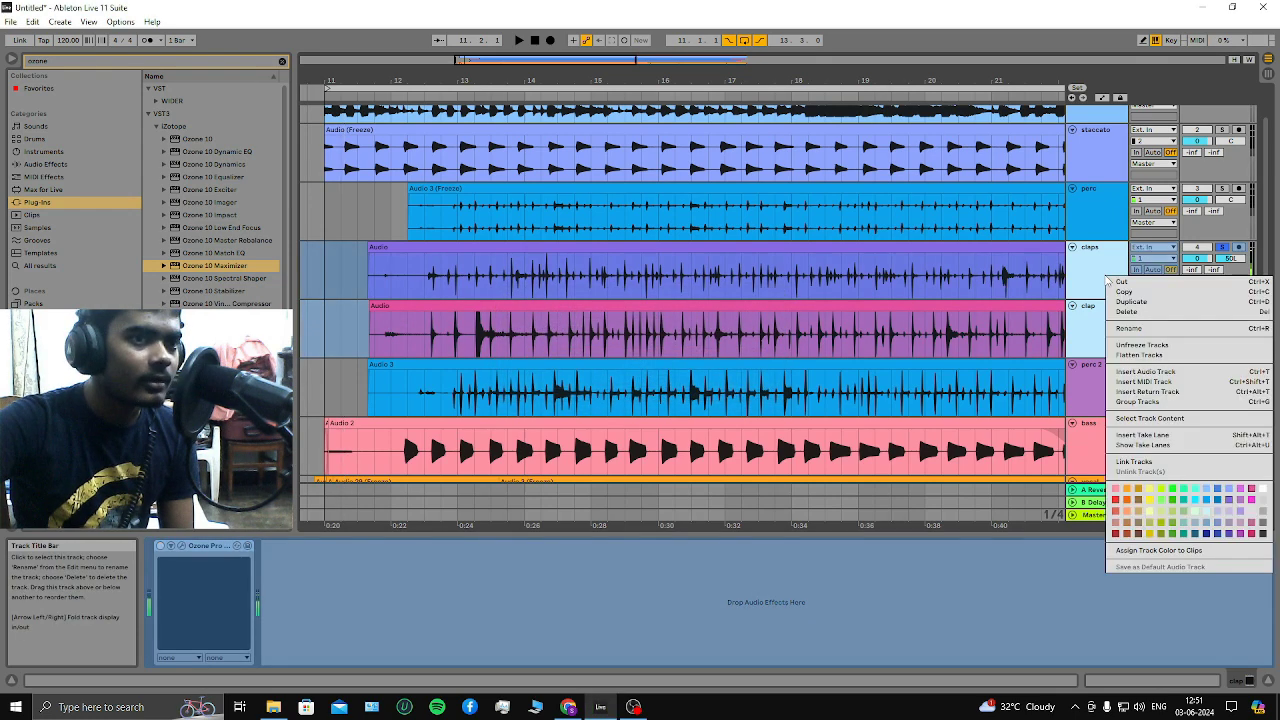
left_click(980, 347)
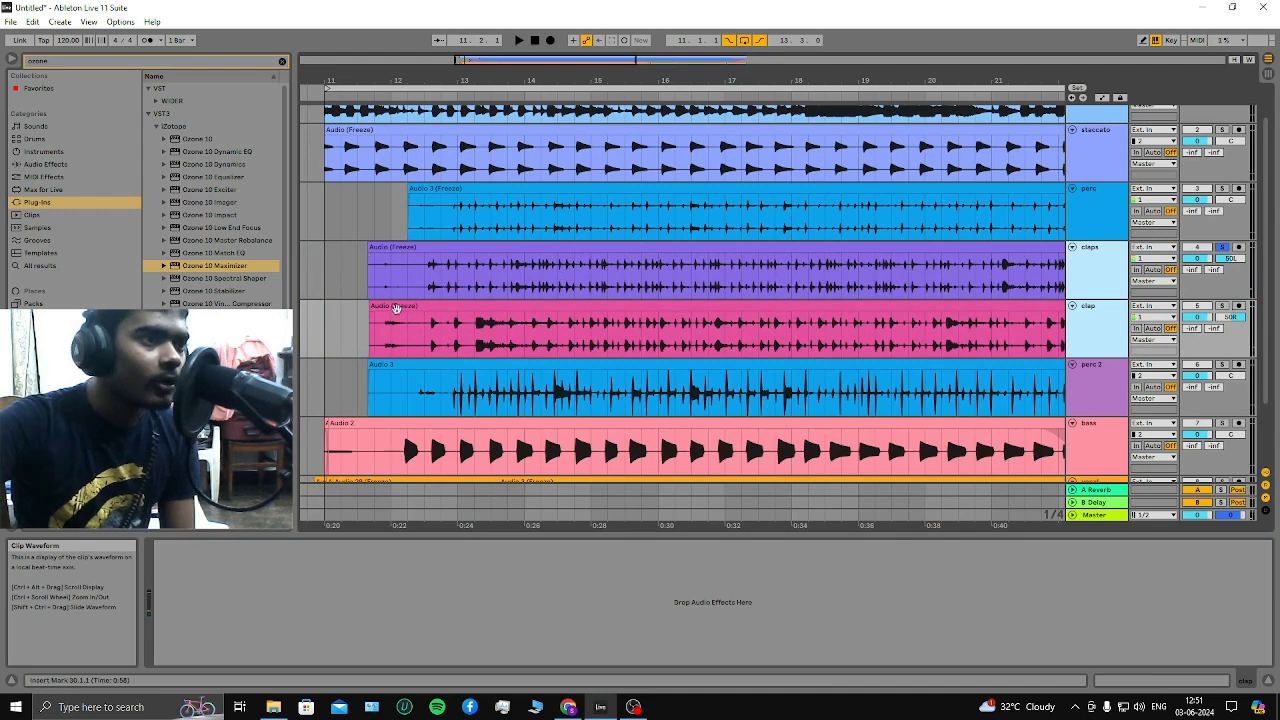
Play the soloed claps and clap tracks and lower both track volumes to -3.0 dB in Session View
left_click(400, 97)
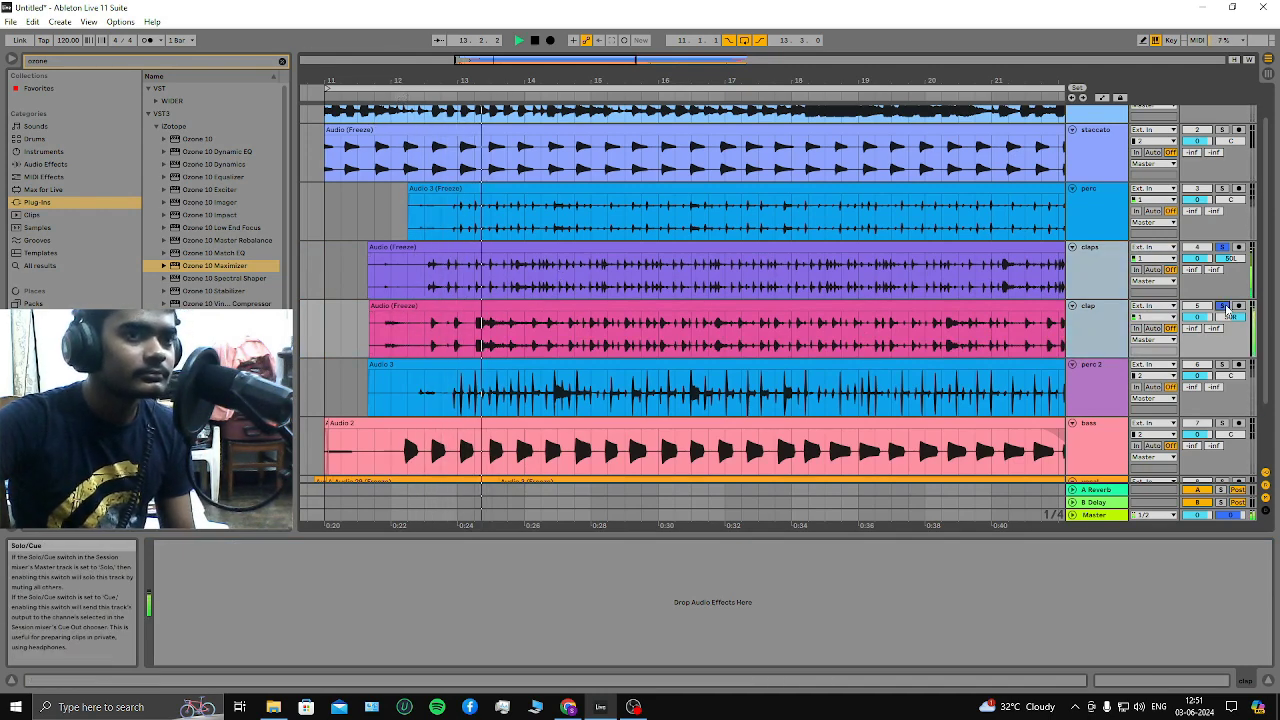
key("Tab")
left_click(913, 420)
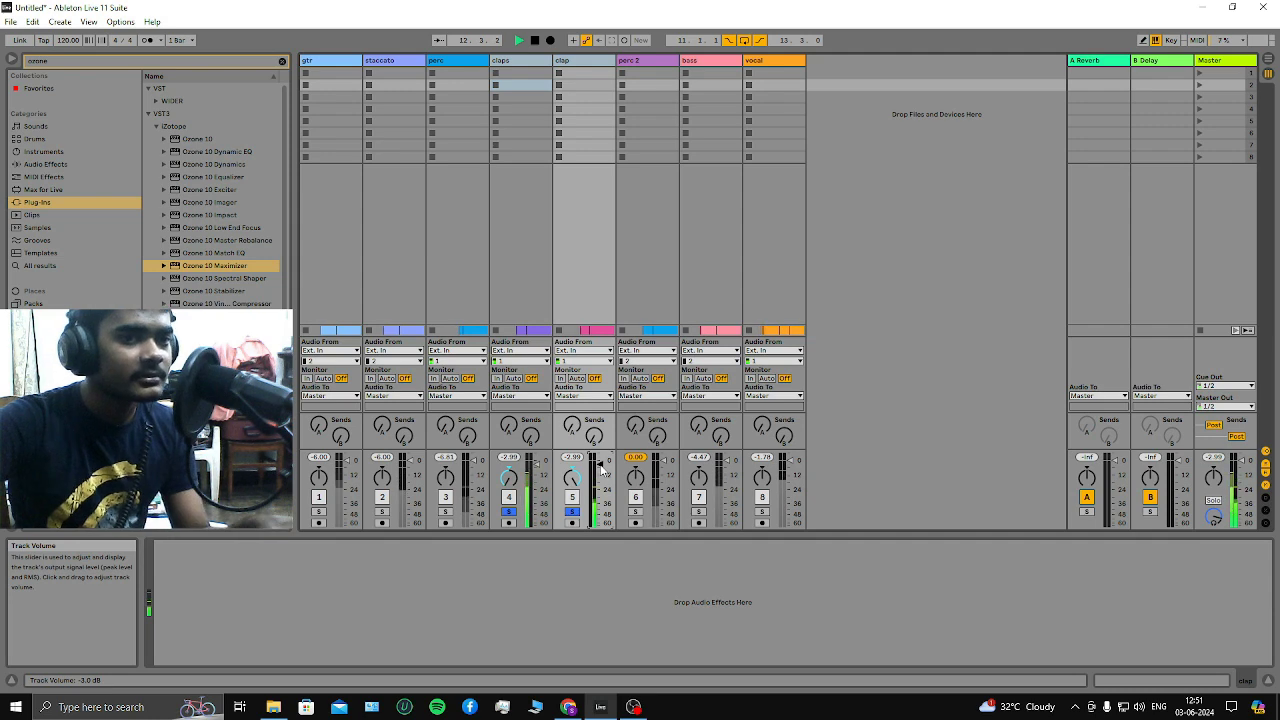
key("Tab")
key("Tab")
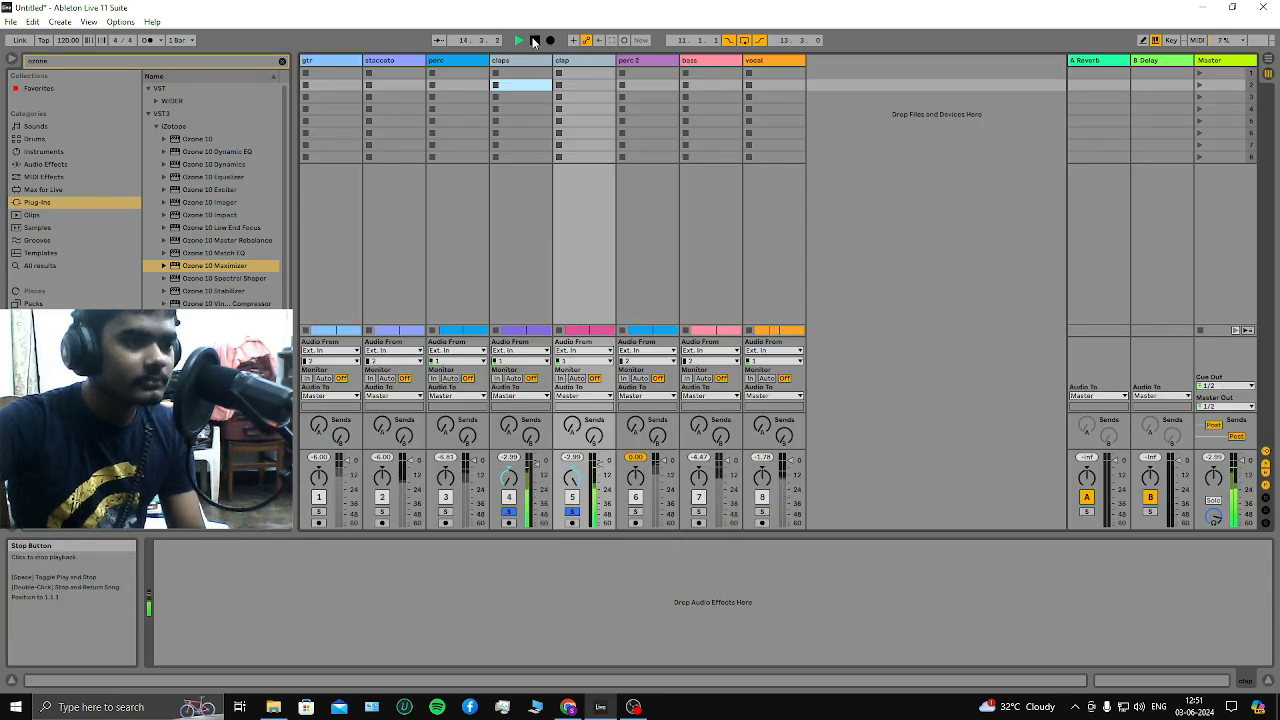
key("Tab")
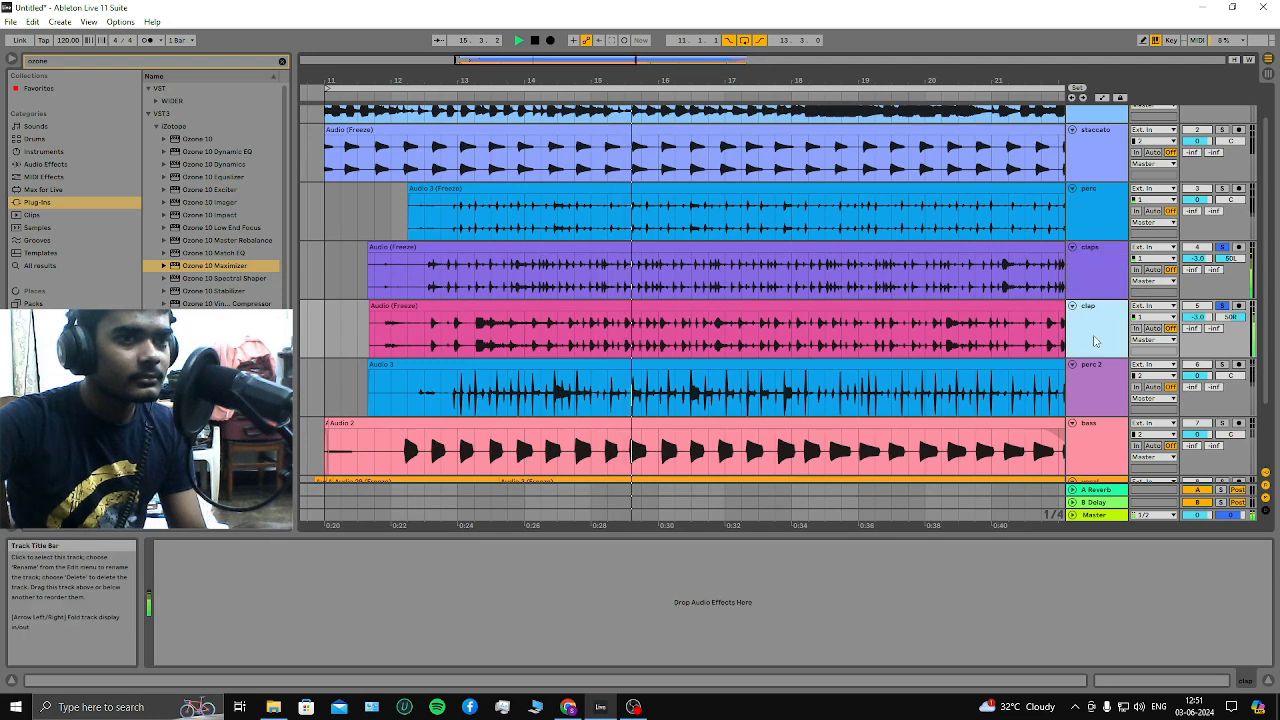
Set the clap track's volume to -6.4 dB with playback stopped and return to the Arrangement View
key("Tab")
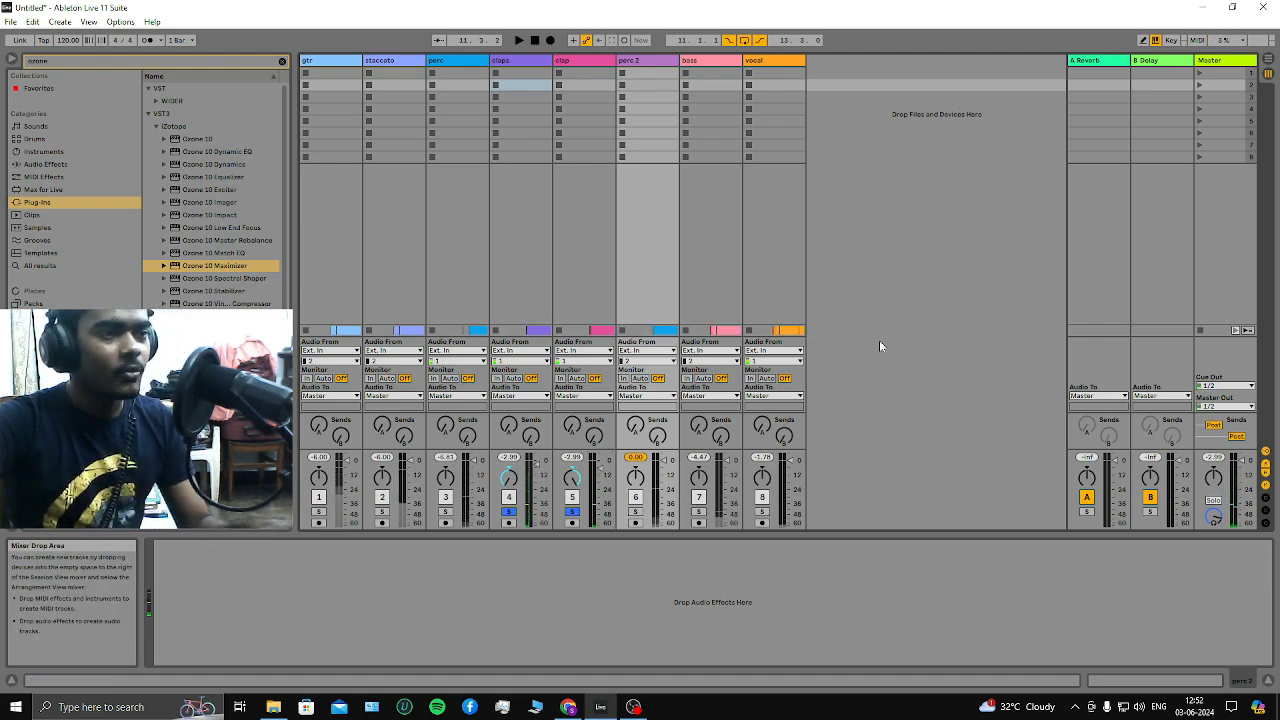
key("Tab")
scroll(924, 370, "down", 1)
scroll(924, 370, "down", 3)
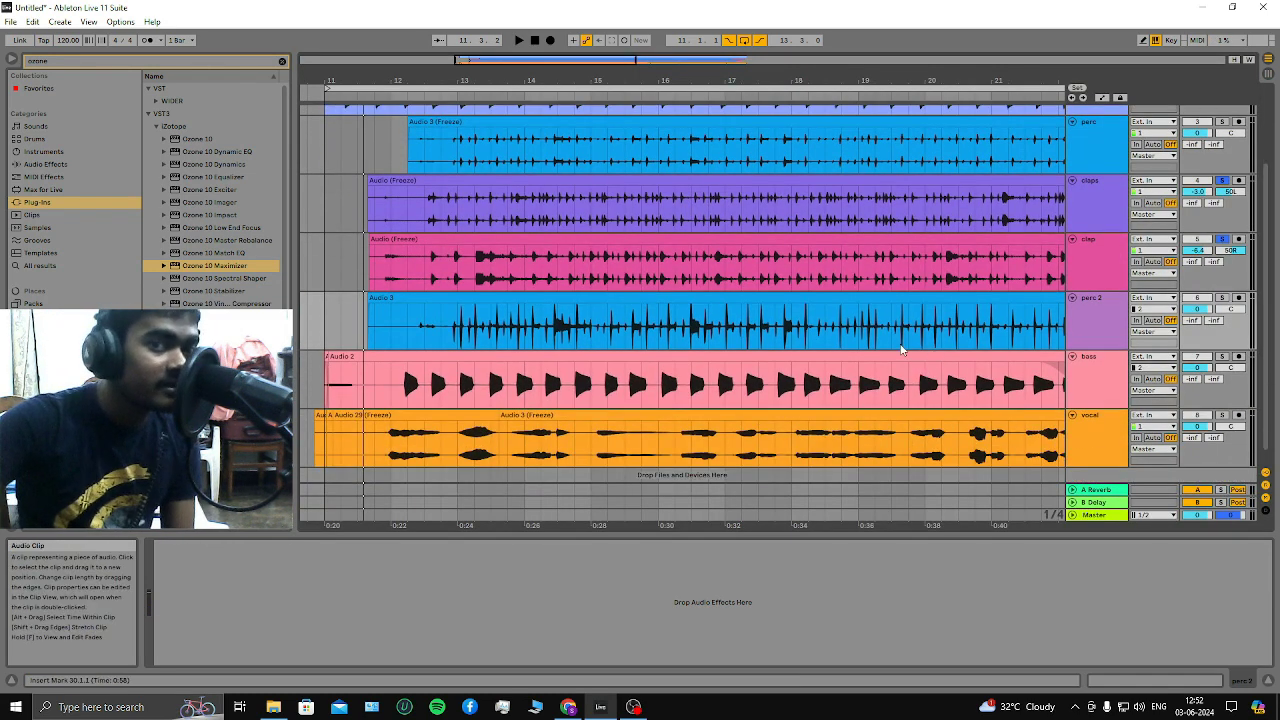
scroll(980, 360, "up", 6)
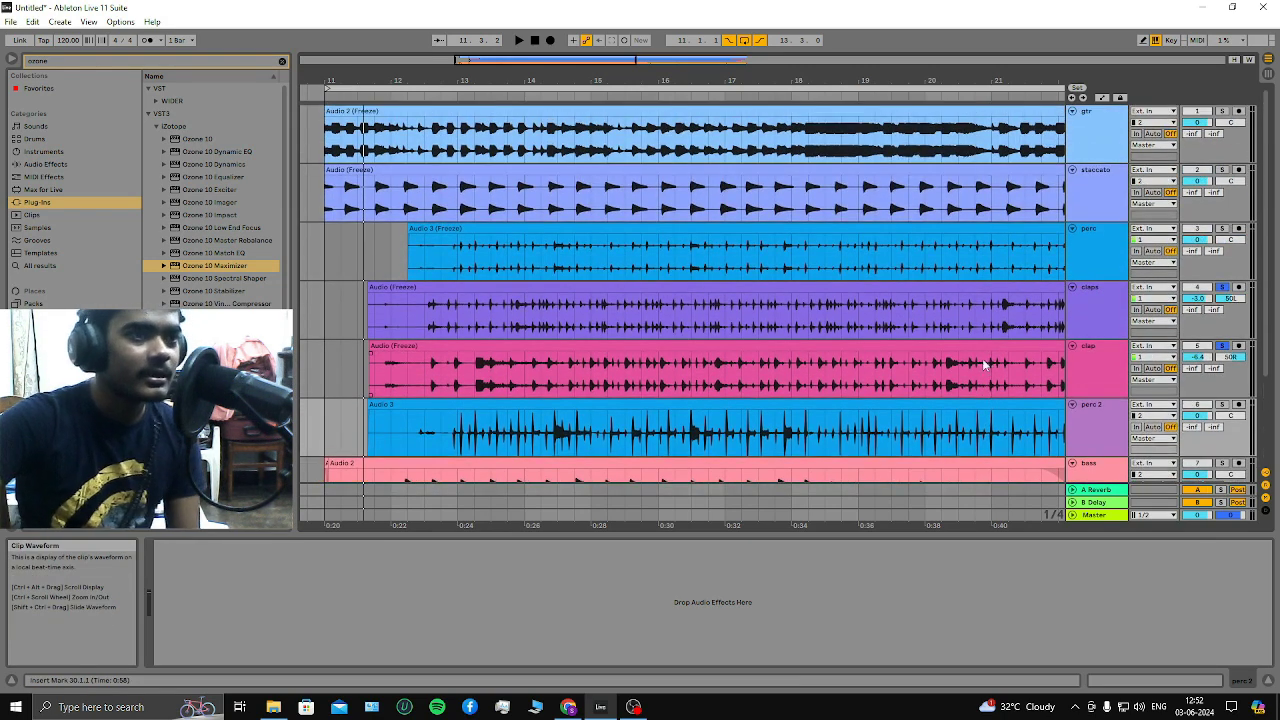
key("minus")
key("minus")
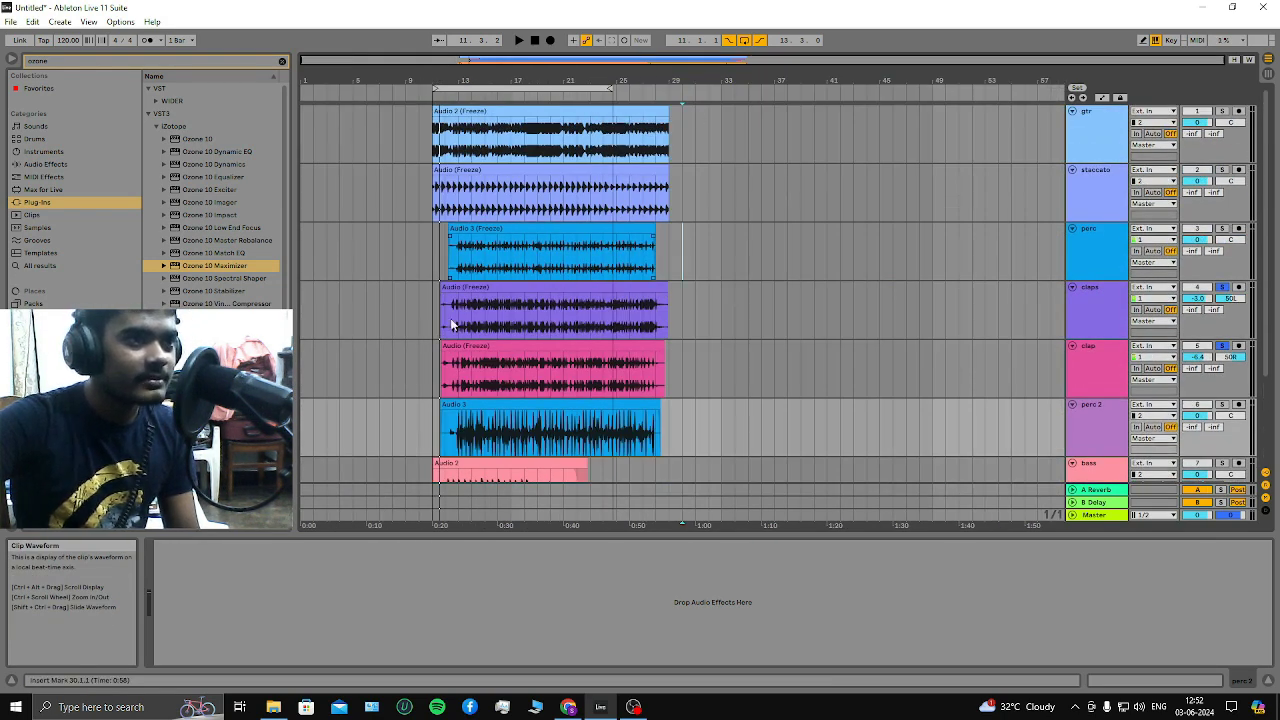
key("plus")
key("plus")
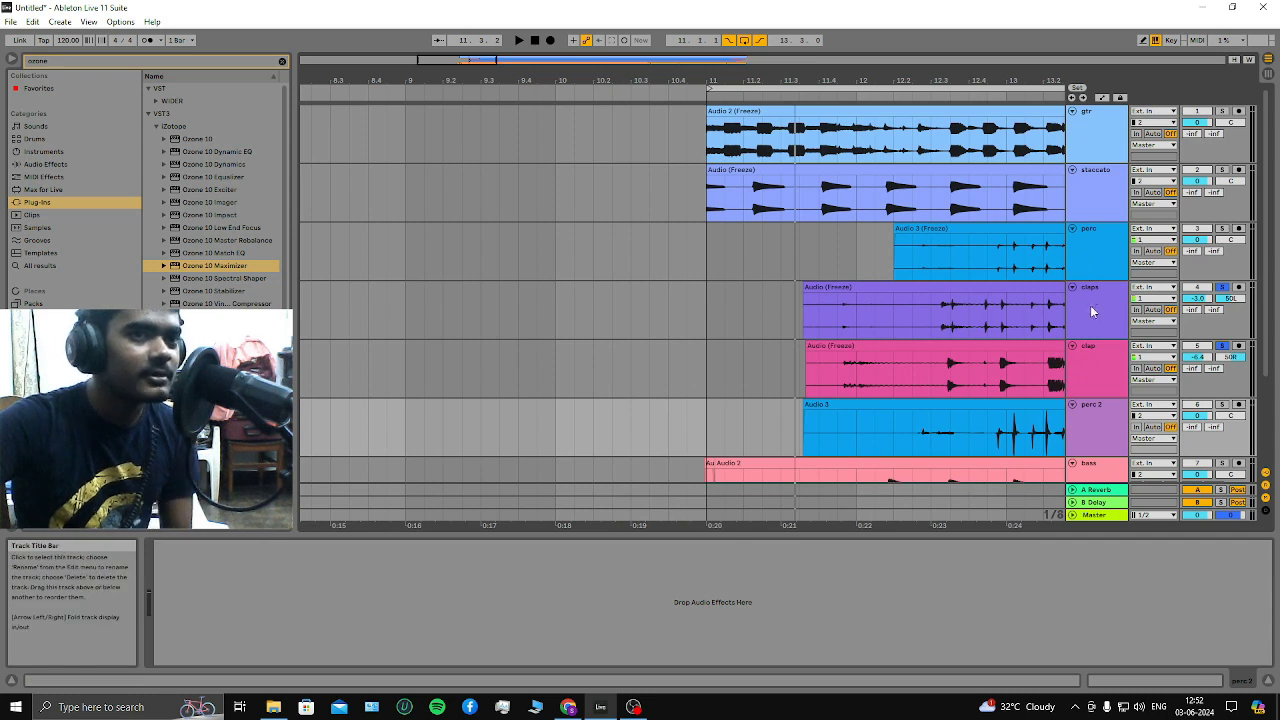
scroll(1092, 312, "down", 2)
key("Tab")
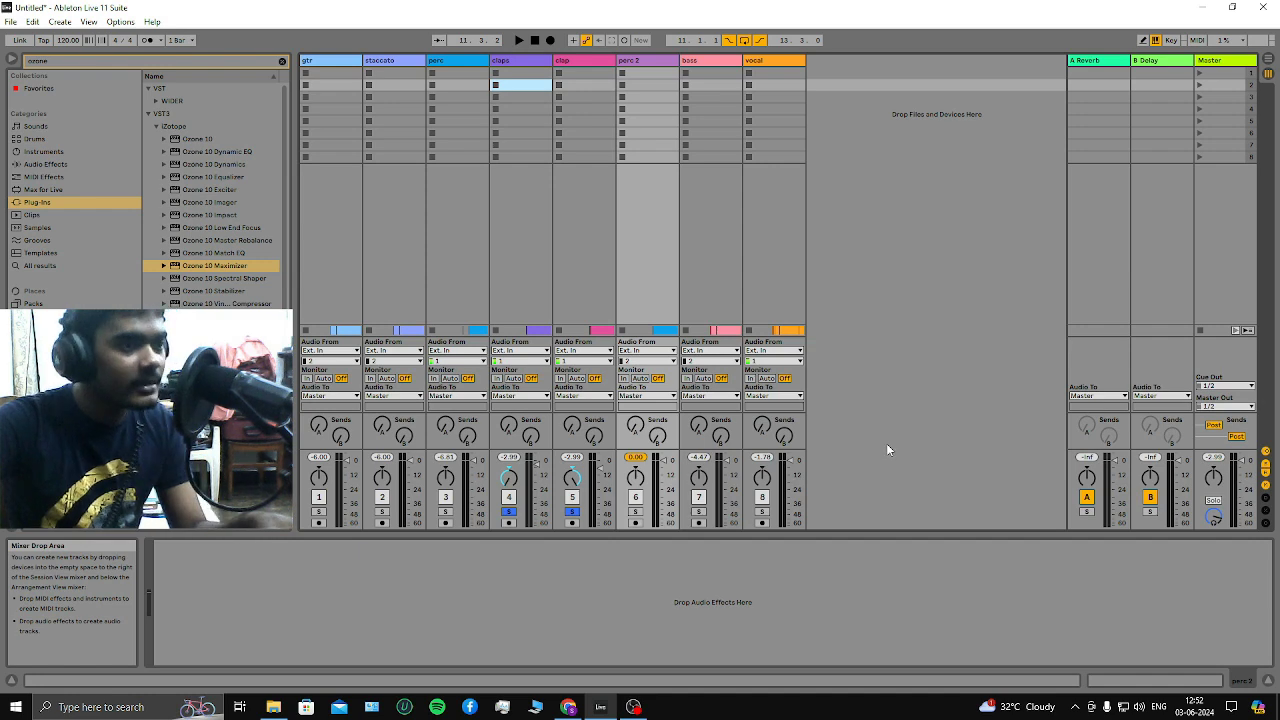
key("Tab")
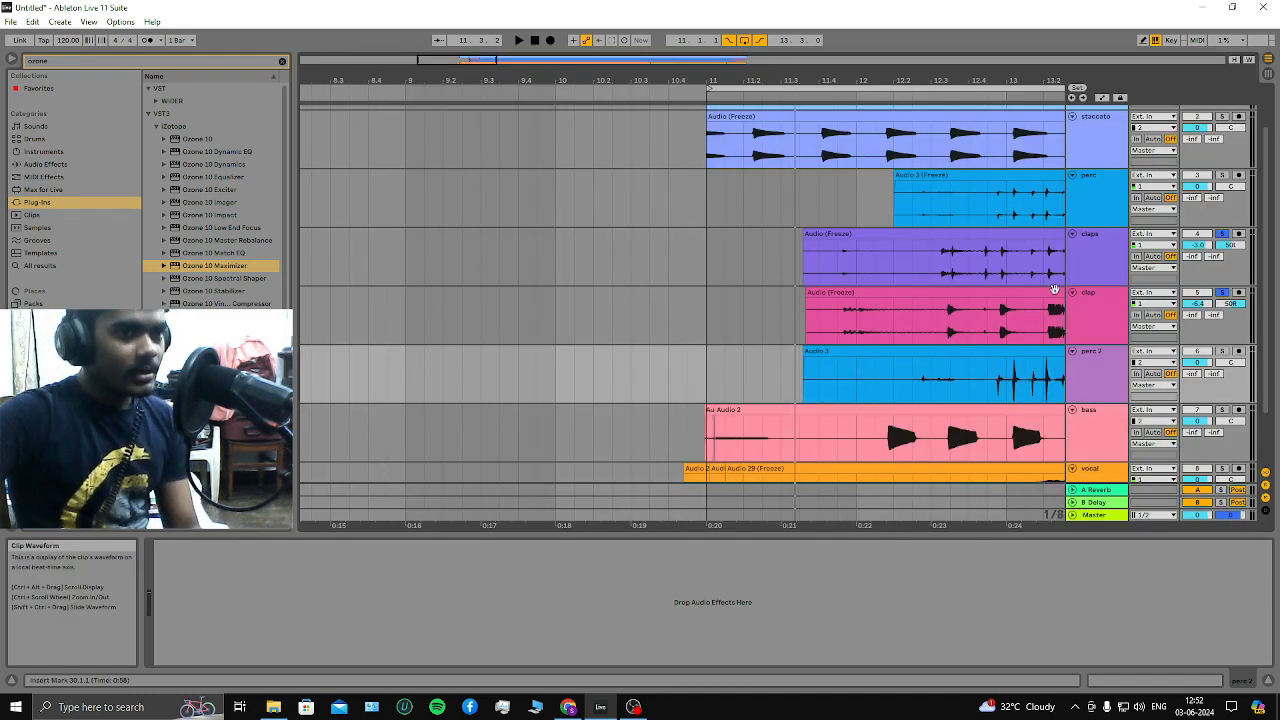
Solo the perc 2 track in place of claps and clap, select it, and start playback in the Arrangement View
left_click(1093, 286)
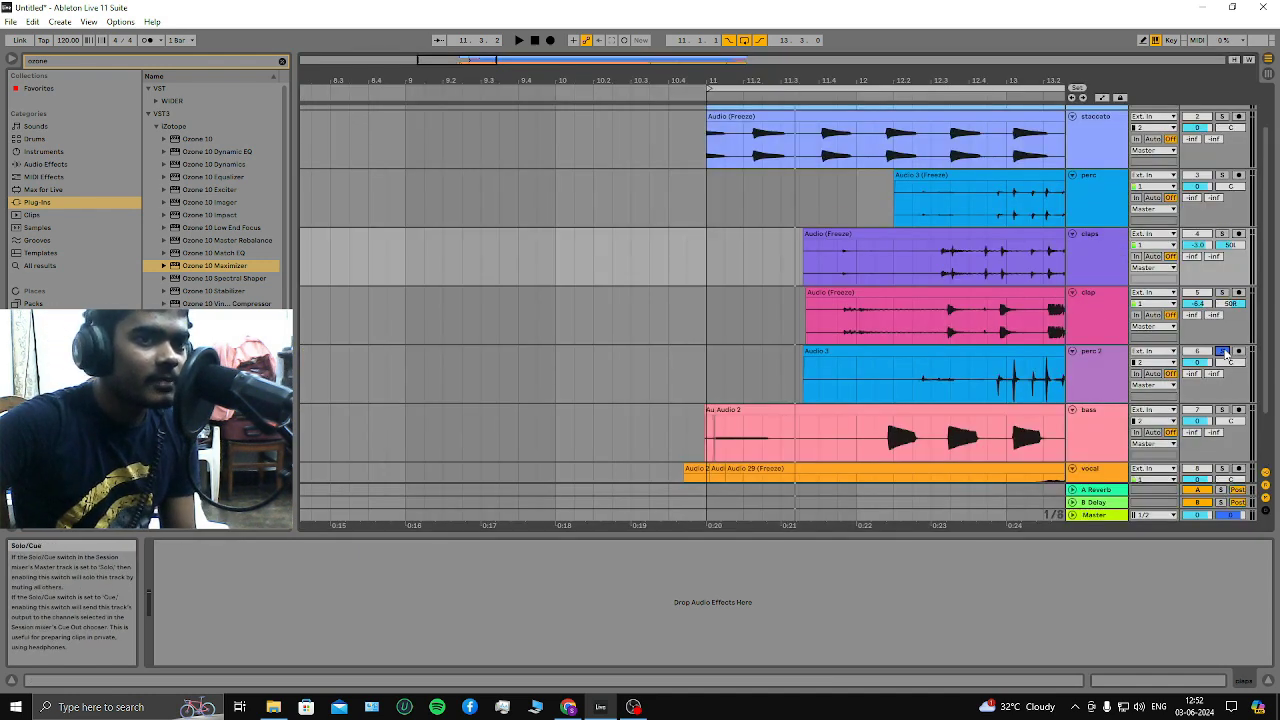
scroll(1078, 300, "down", 2)
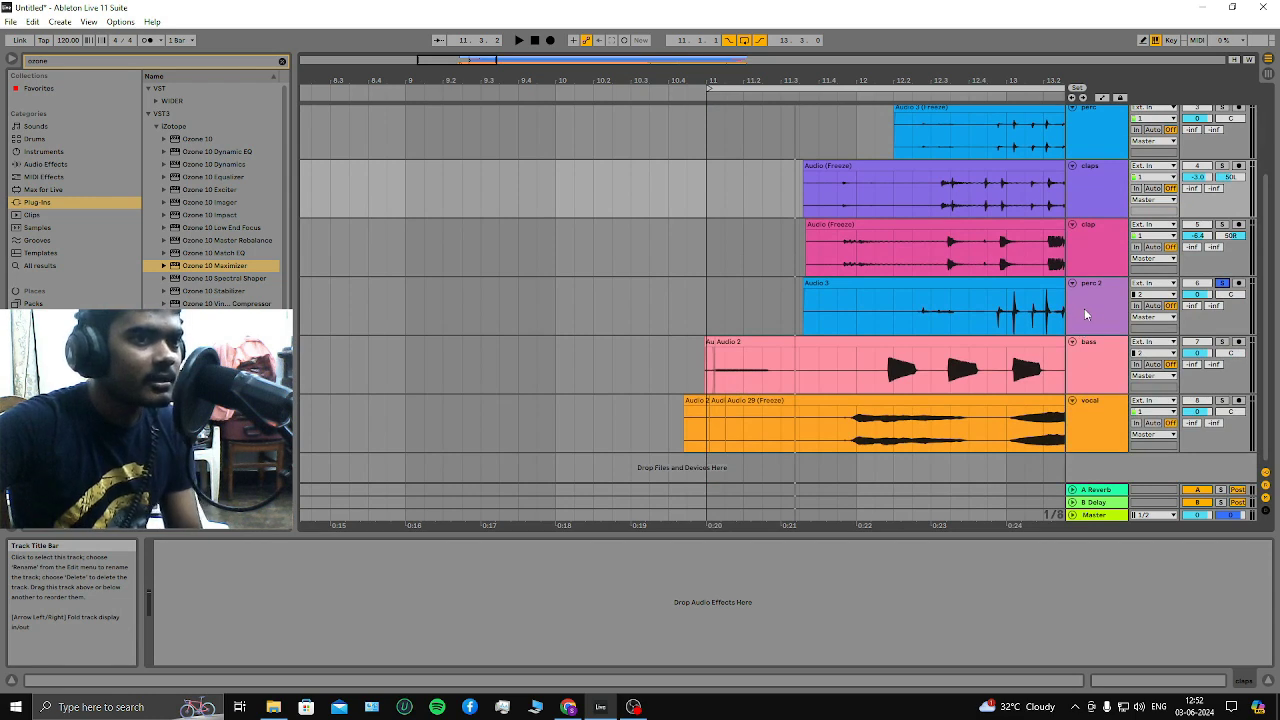
key("Tab")
left_click(645, 62)
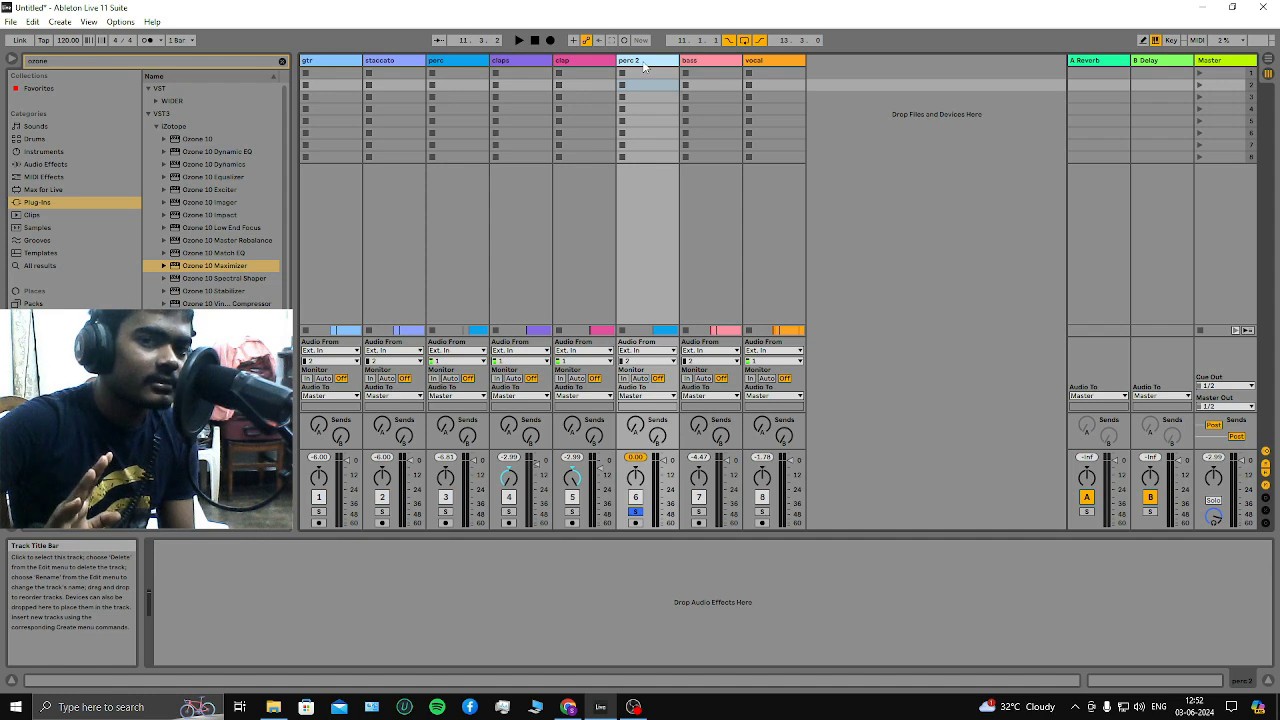
key("Tab")
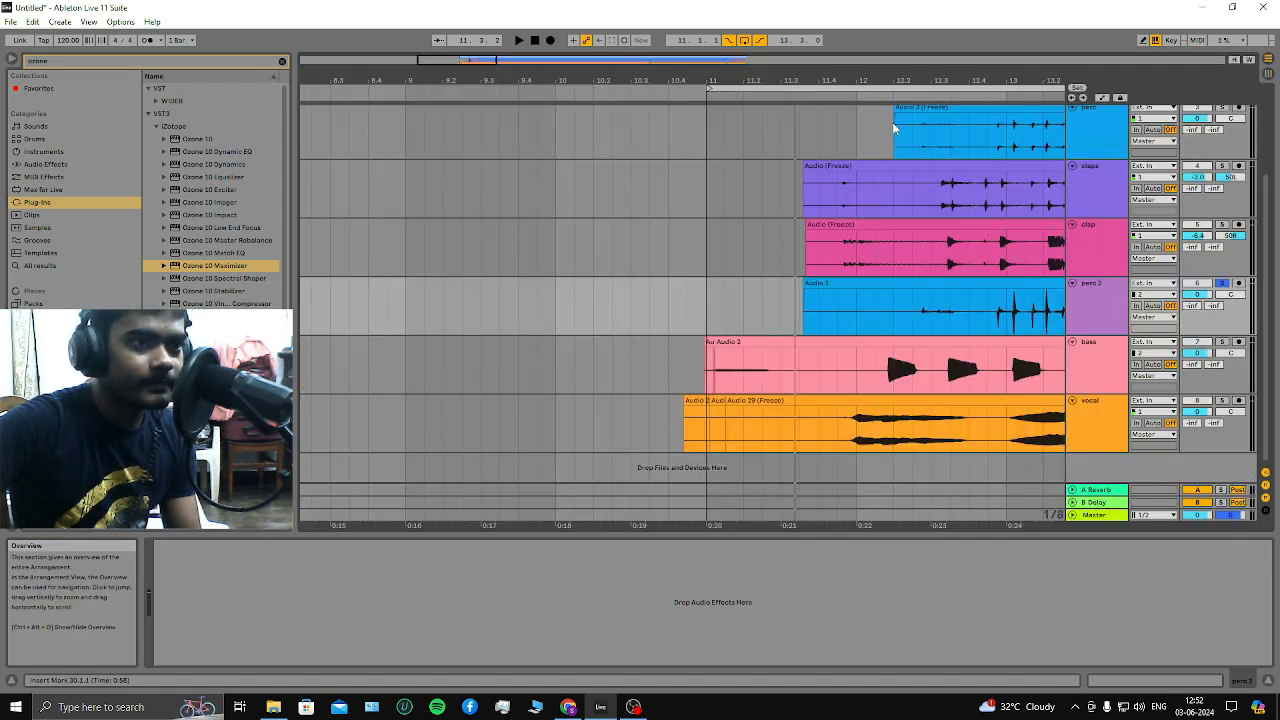
key("space")
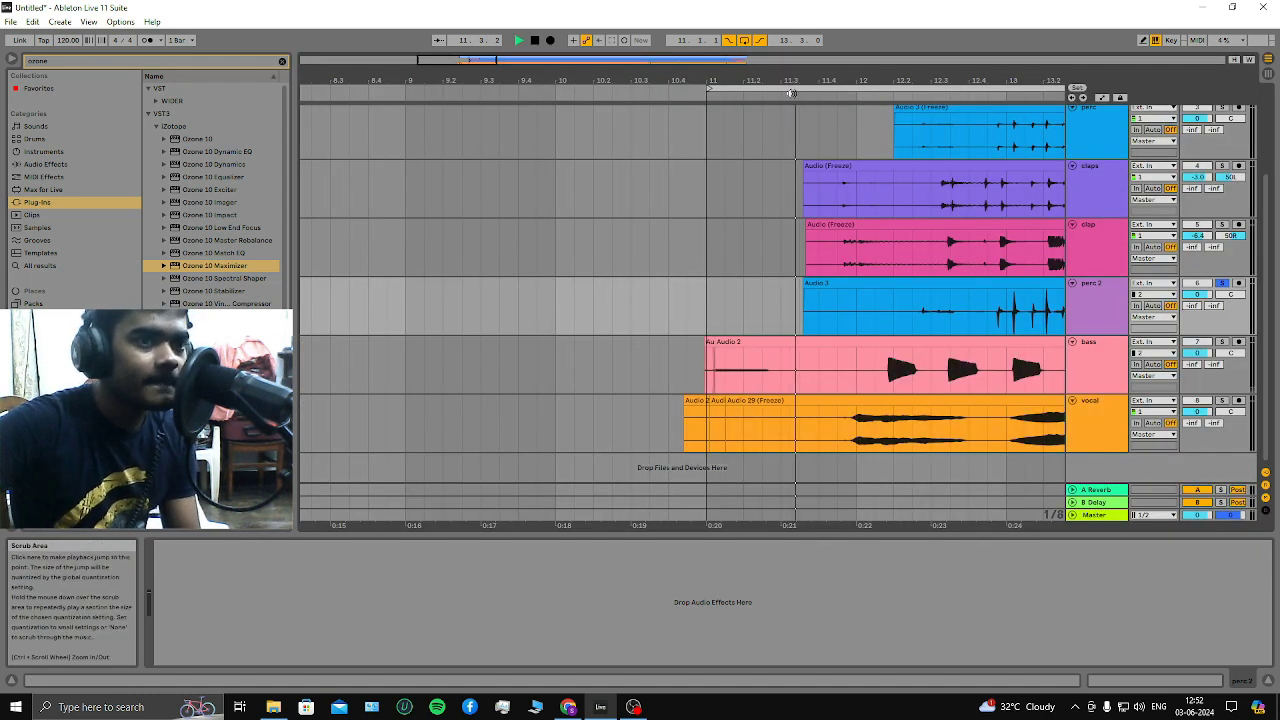
Add a Utility audio effect to the perc 2 track and set its gain to -7.22 dB
key("Tab")
left_click(45, 164)
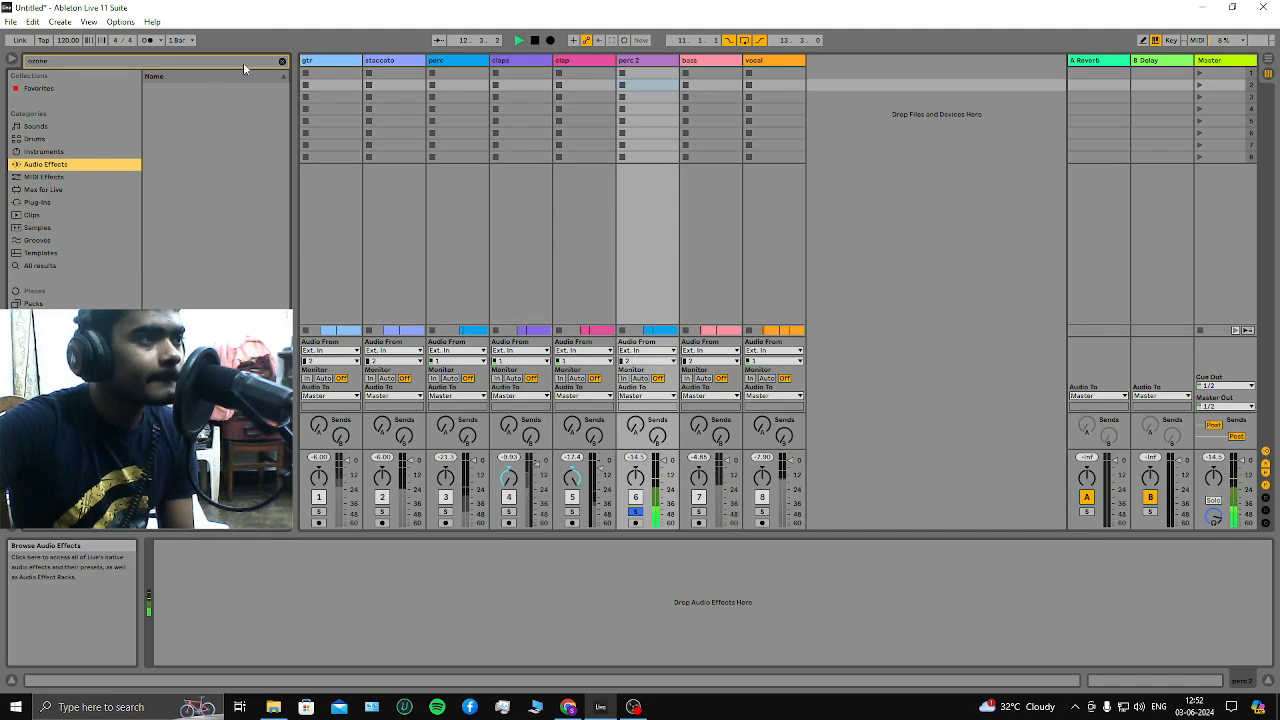
left_click(281, 62)
left_click_drag(170, 253, 223, 578)
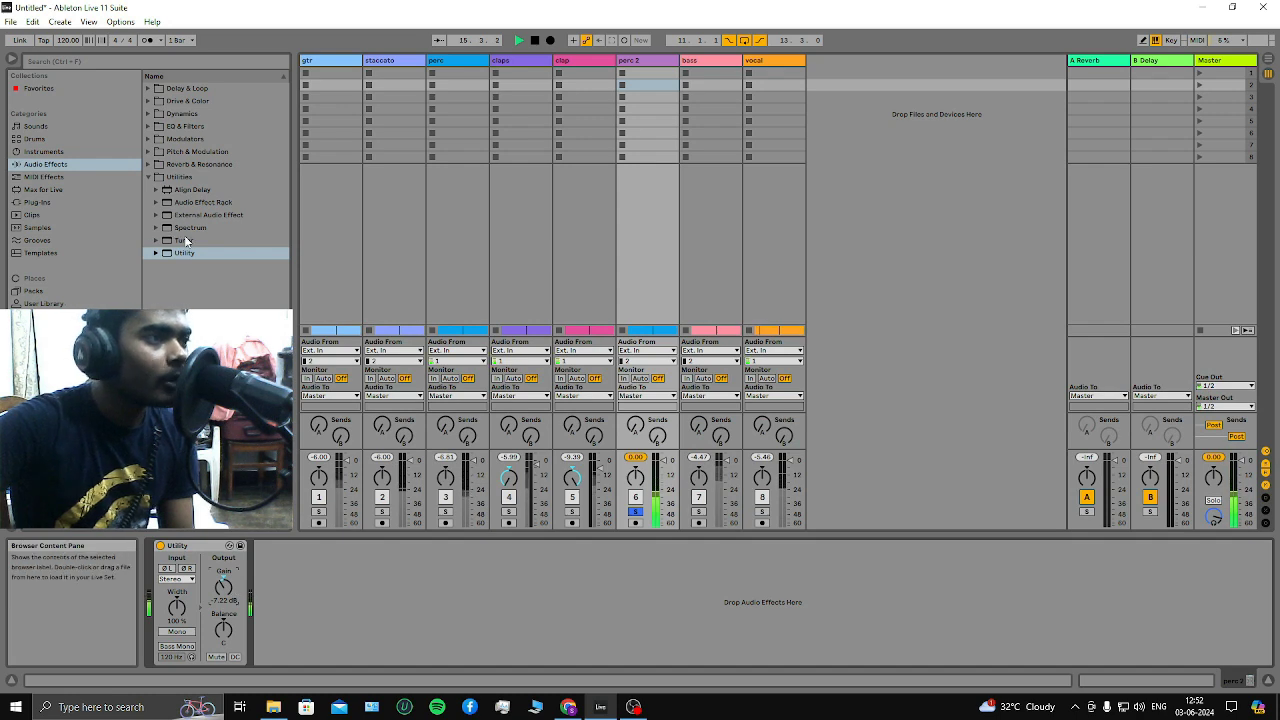
Search the plug-ins for "ozone" and add Ozone 10 Maximizer after the Utility on the perc 2 track
left_click(47, 203)
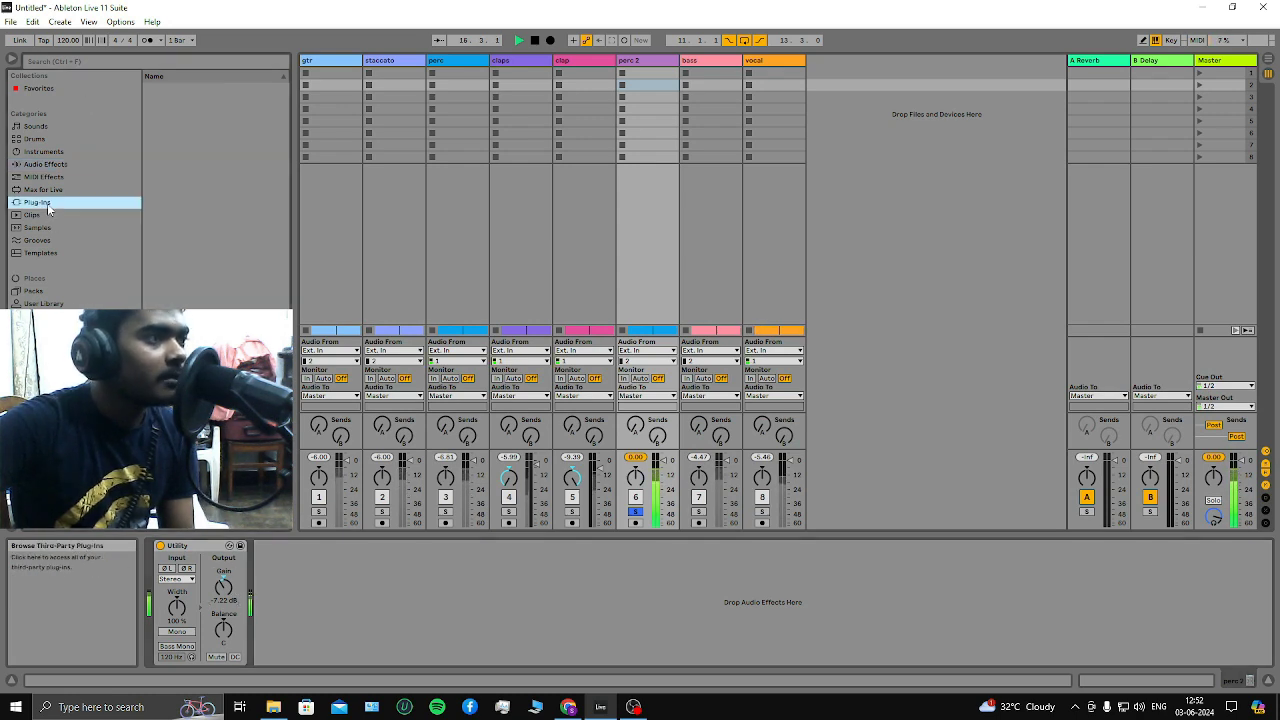
left_click(186, 63)
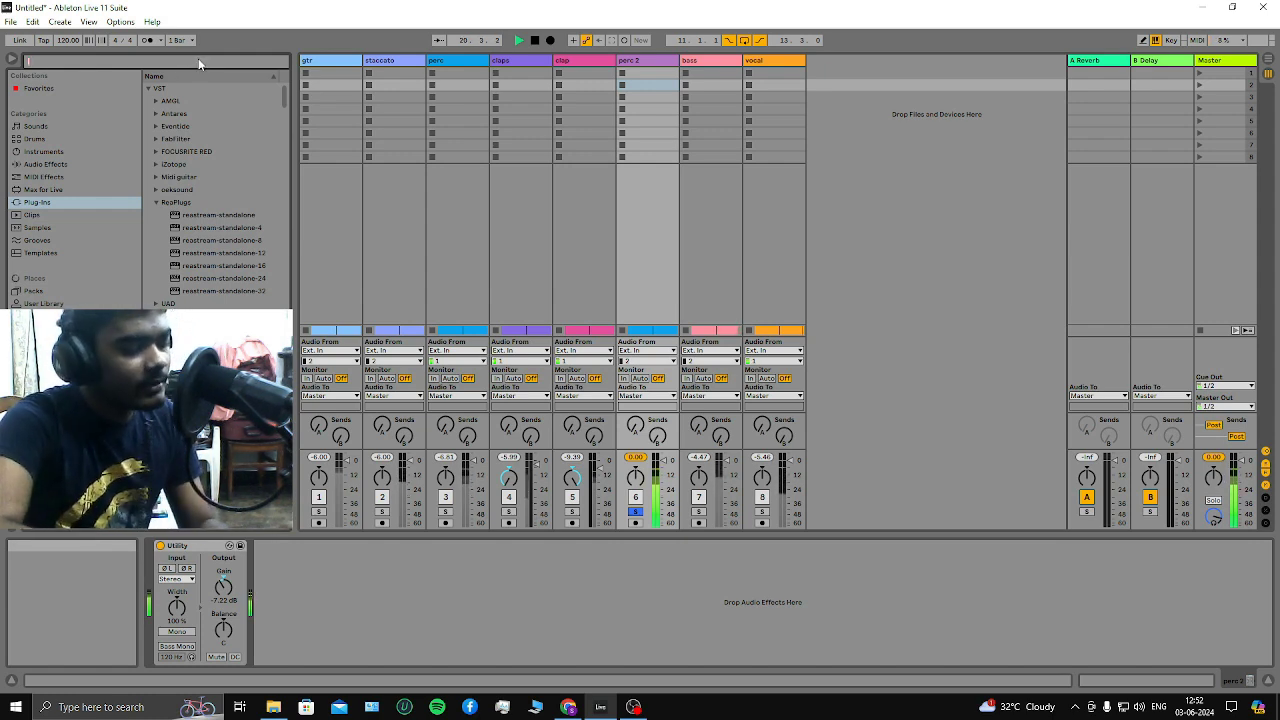
type("ozone")
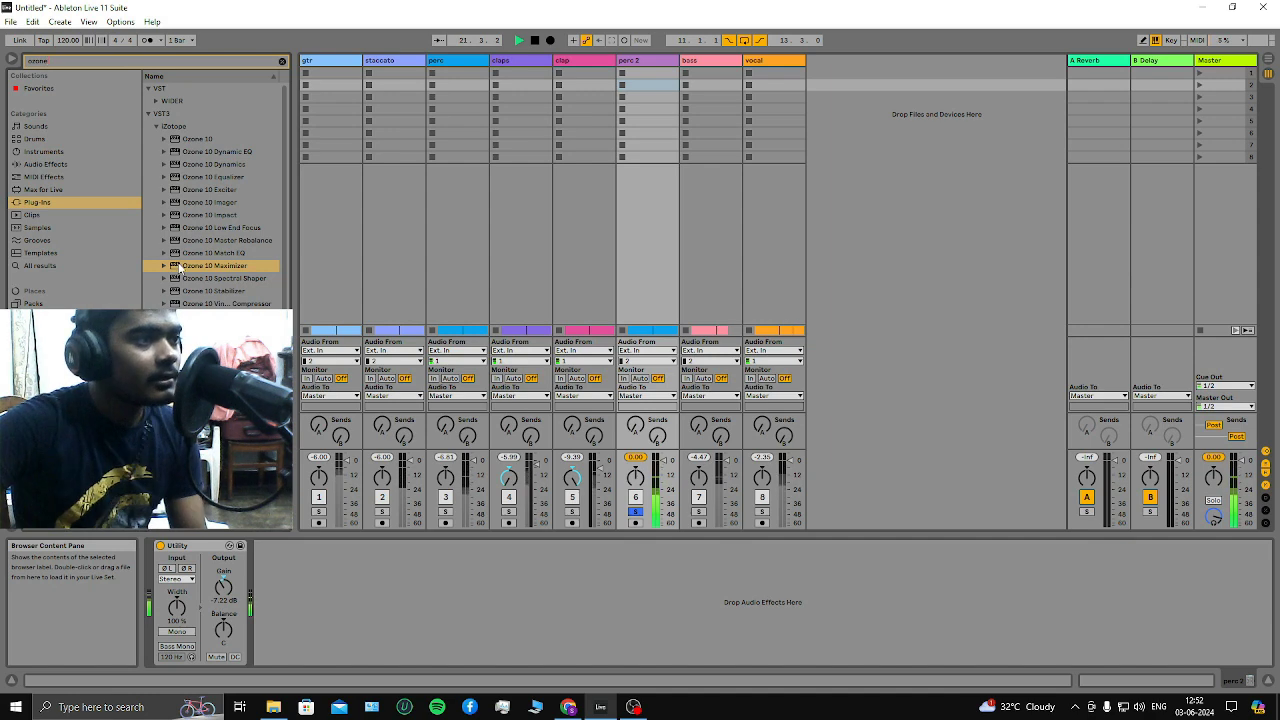
key("Return")
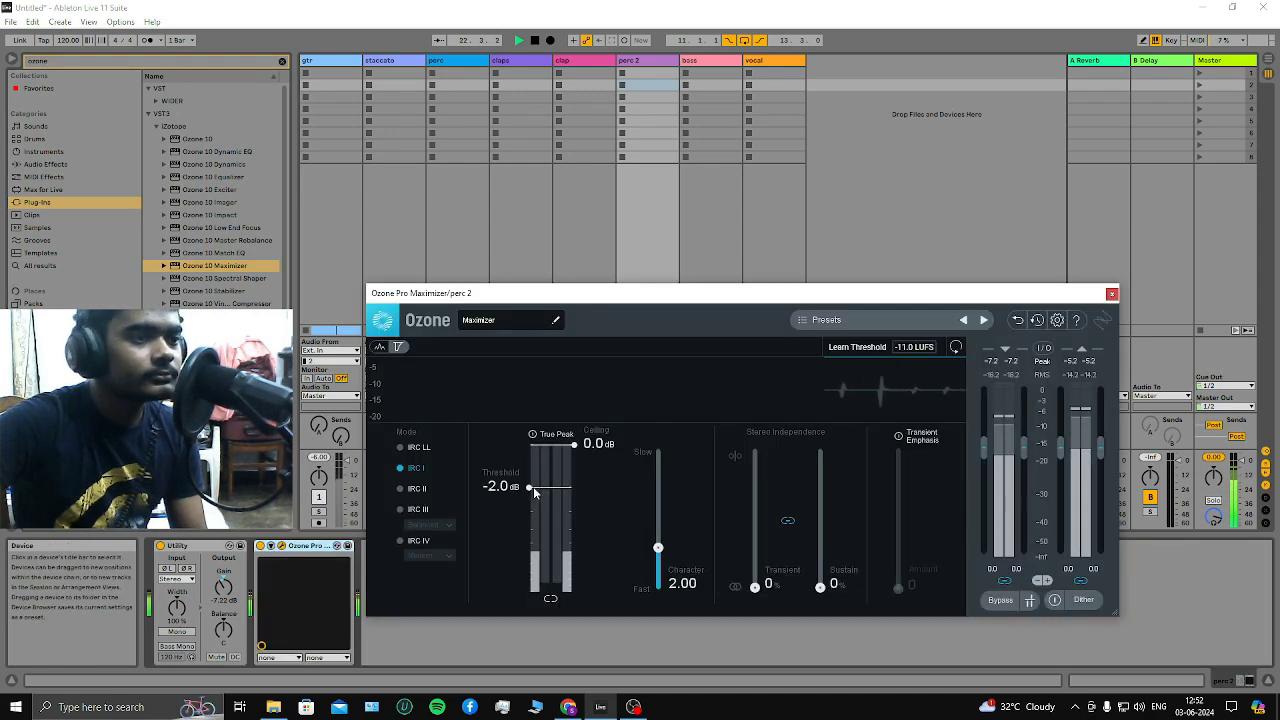
Set perc 2's Maximizer to IRC IV mode with a -6.0 dB ceiling and a -10.1 dB threshold, and close its window
left_click_drag(533, 486, 492, 519)
left_click_drag(573, 443, 521, 552)
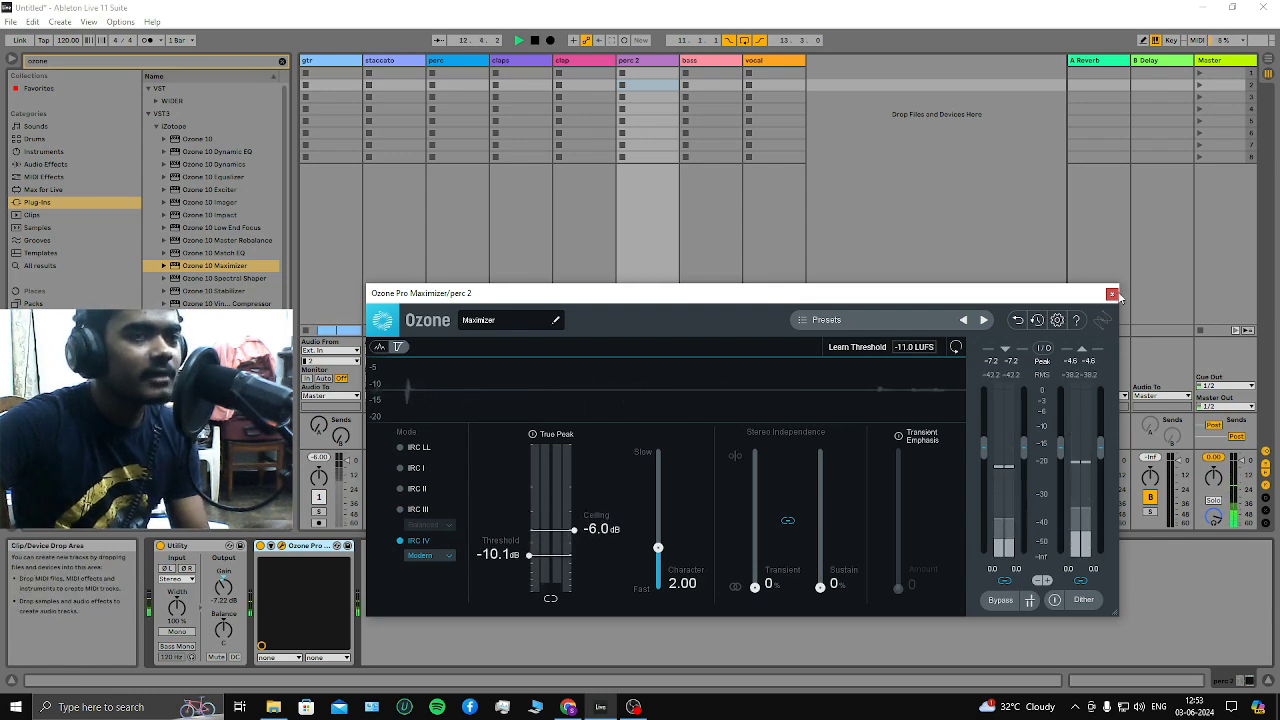
left_click(1111, 293)
key("Tab")
key("Tab")
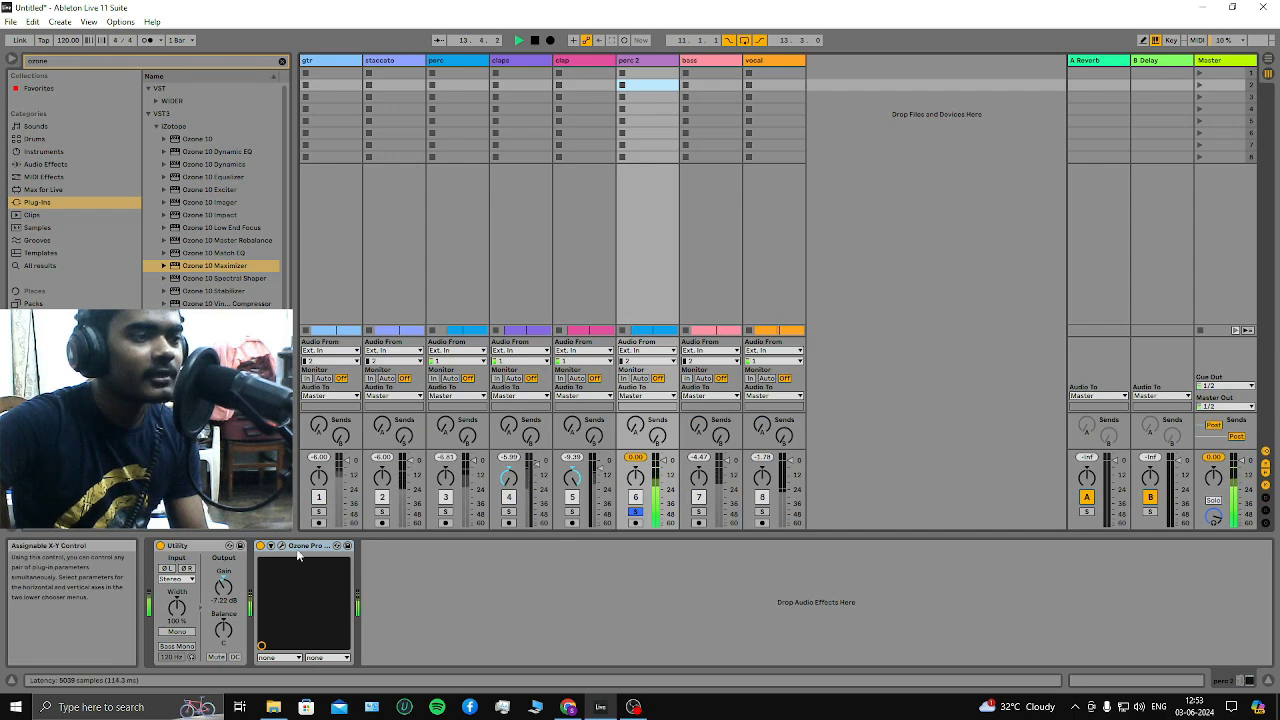
Reopen perc 2's Maximizer, set the threshold to -7.5 dB during playback, and close its window
left_click(281, 546)
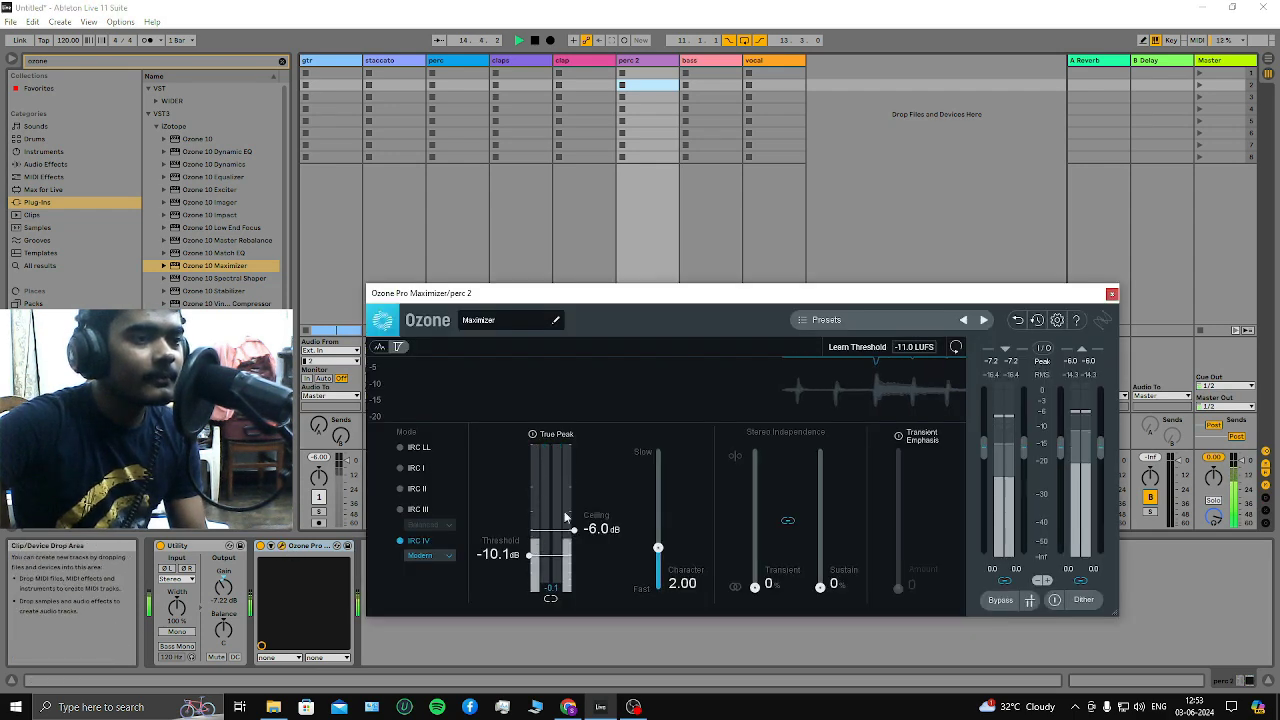
left_click_drag(529, 561, 532, 596)
left_click_drag(530, 587, 530, 546)
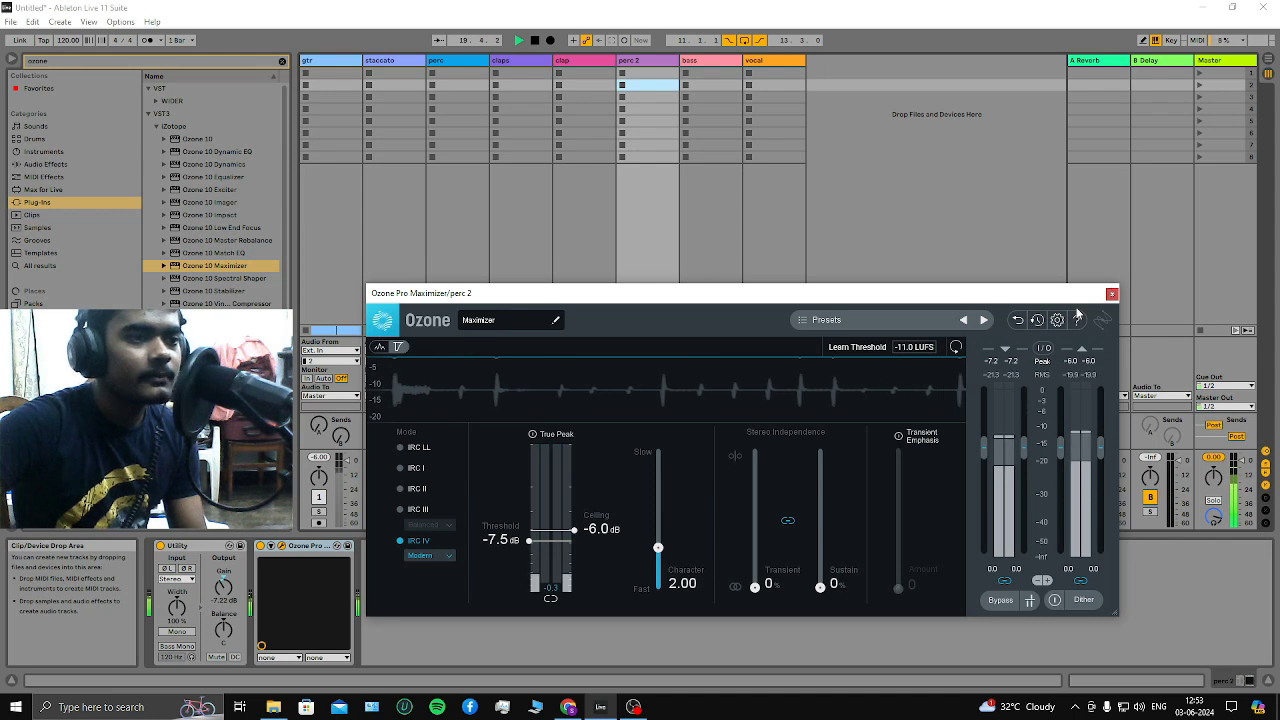
left_click(1110, 293)
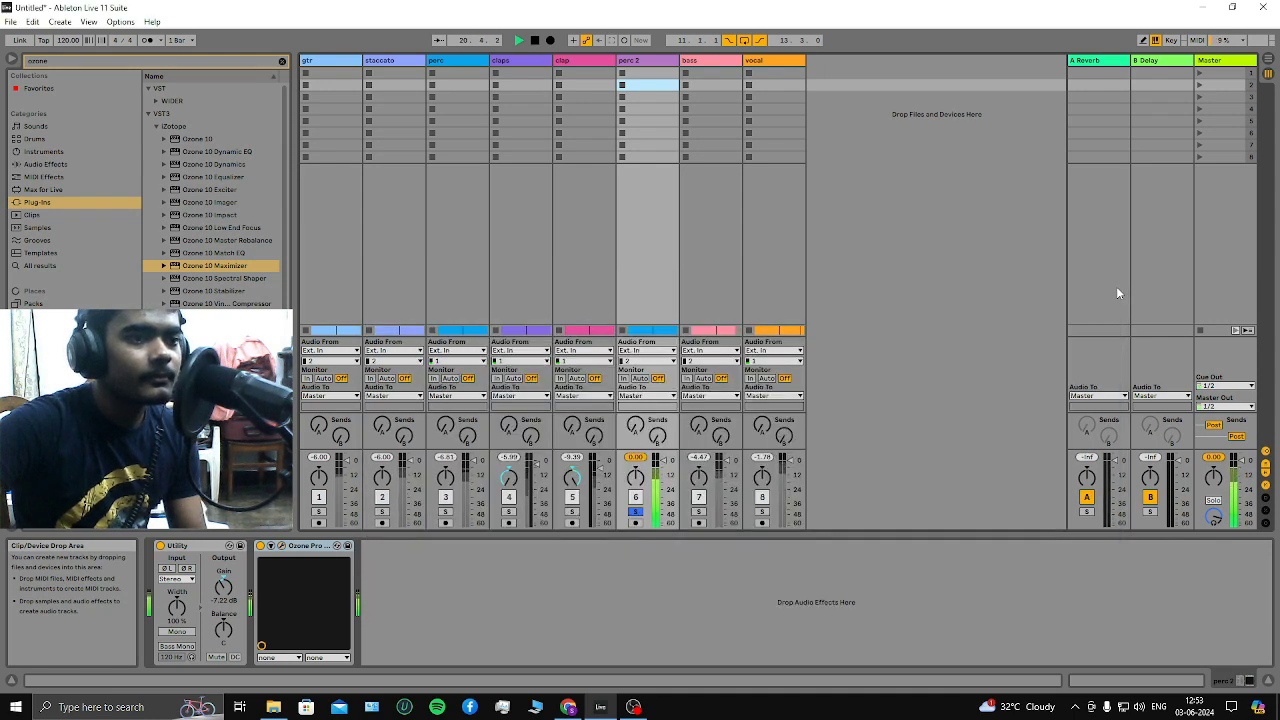
left_click(1041, 316)
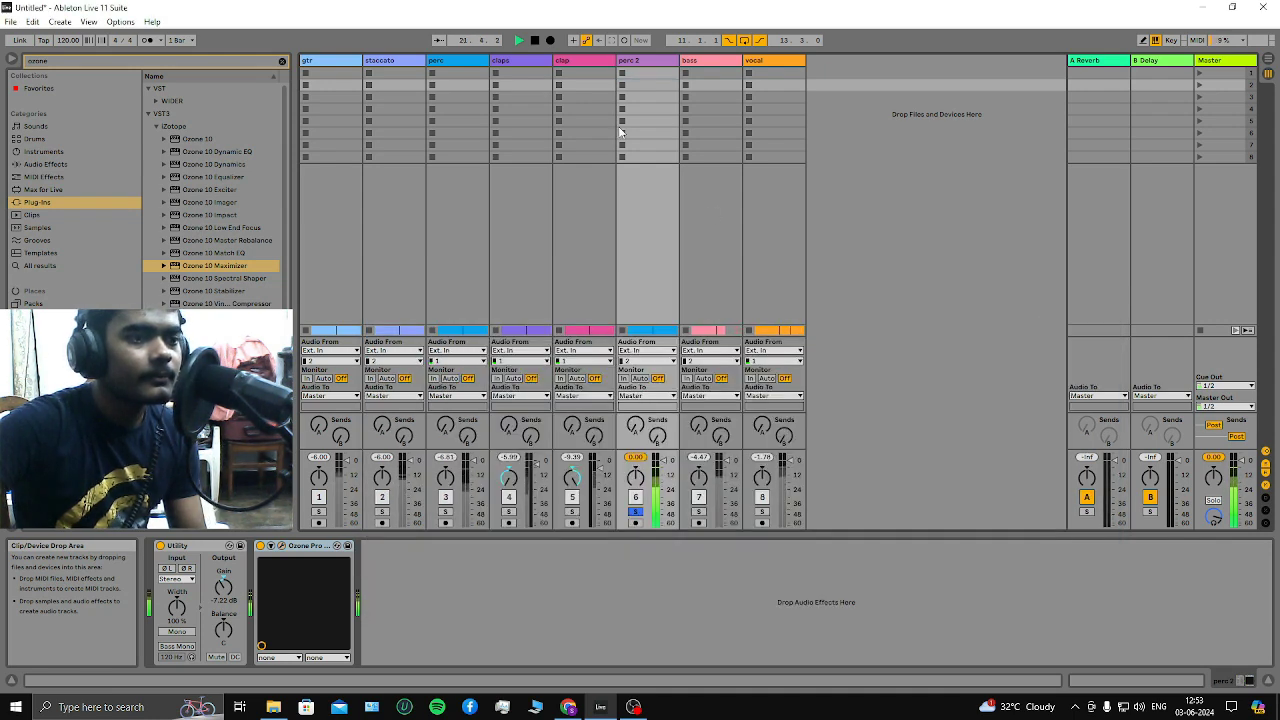
Stop playback, return to the Arrangement View, and freeze and flatten the perc 2 track
left_click(524, 40)
key("Tab")
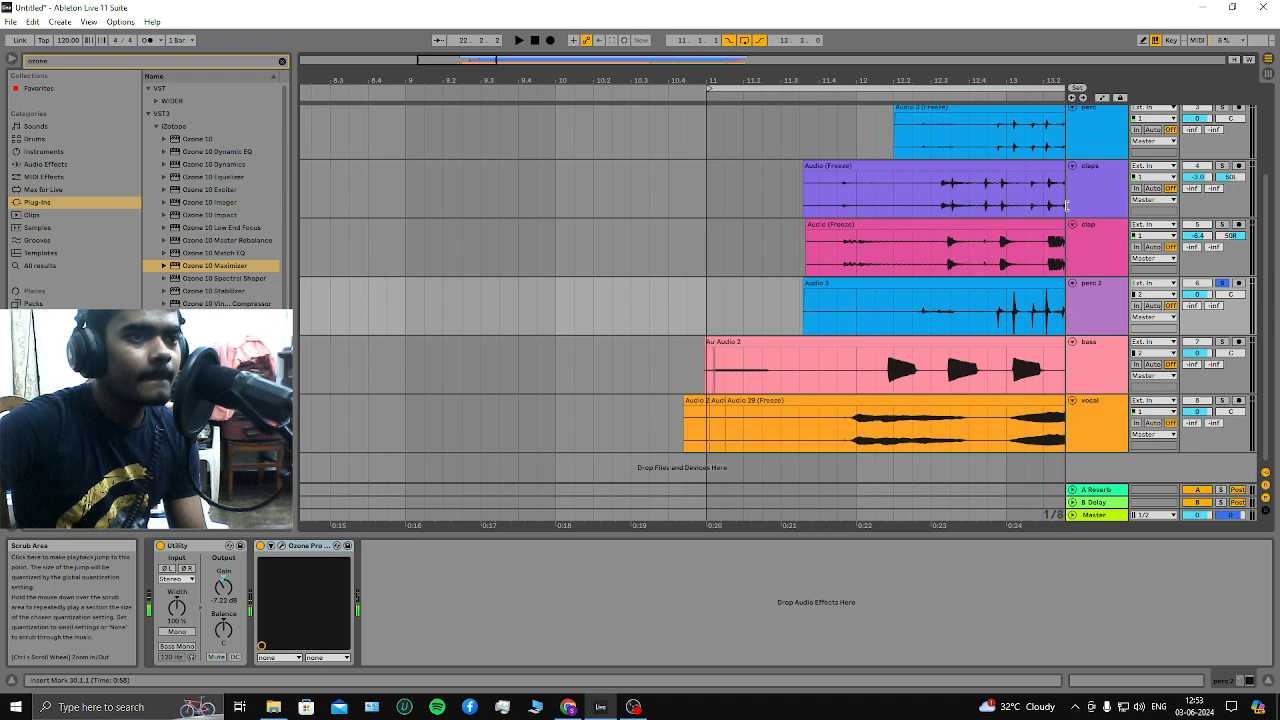
right_click(1099, 305)
left_click(1129, 381)
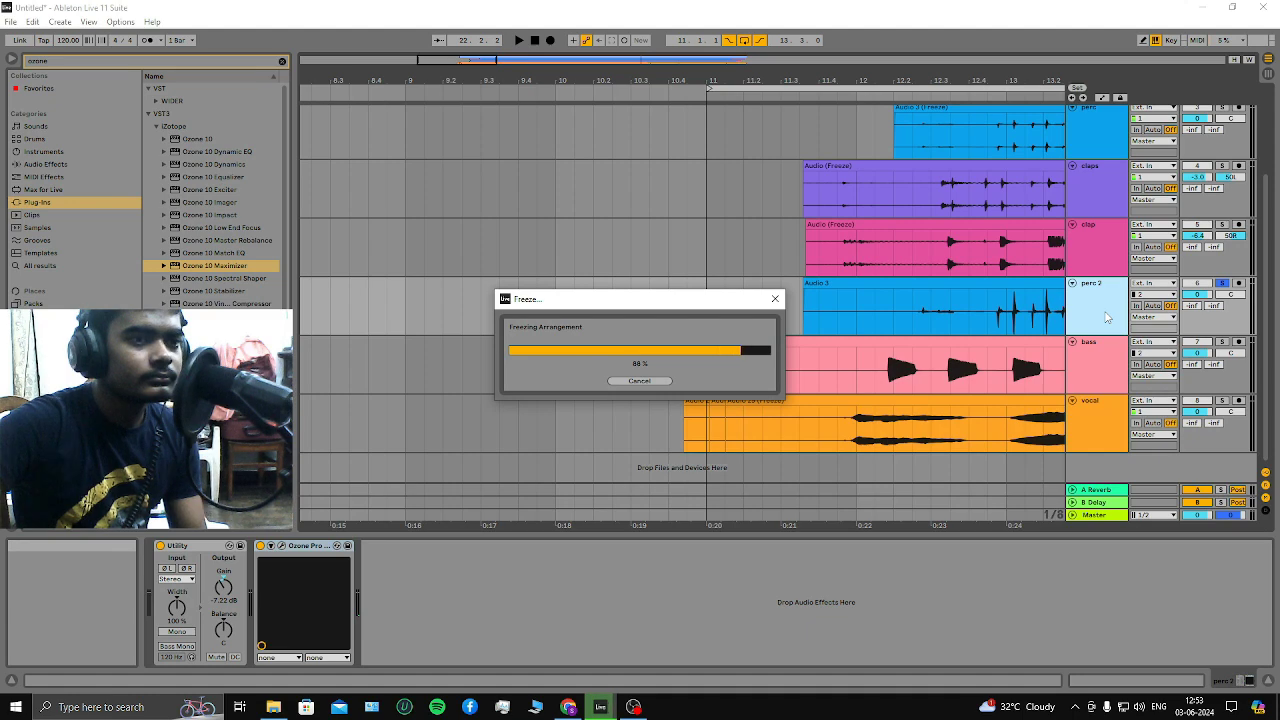
right_click(1107, 317)
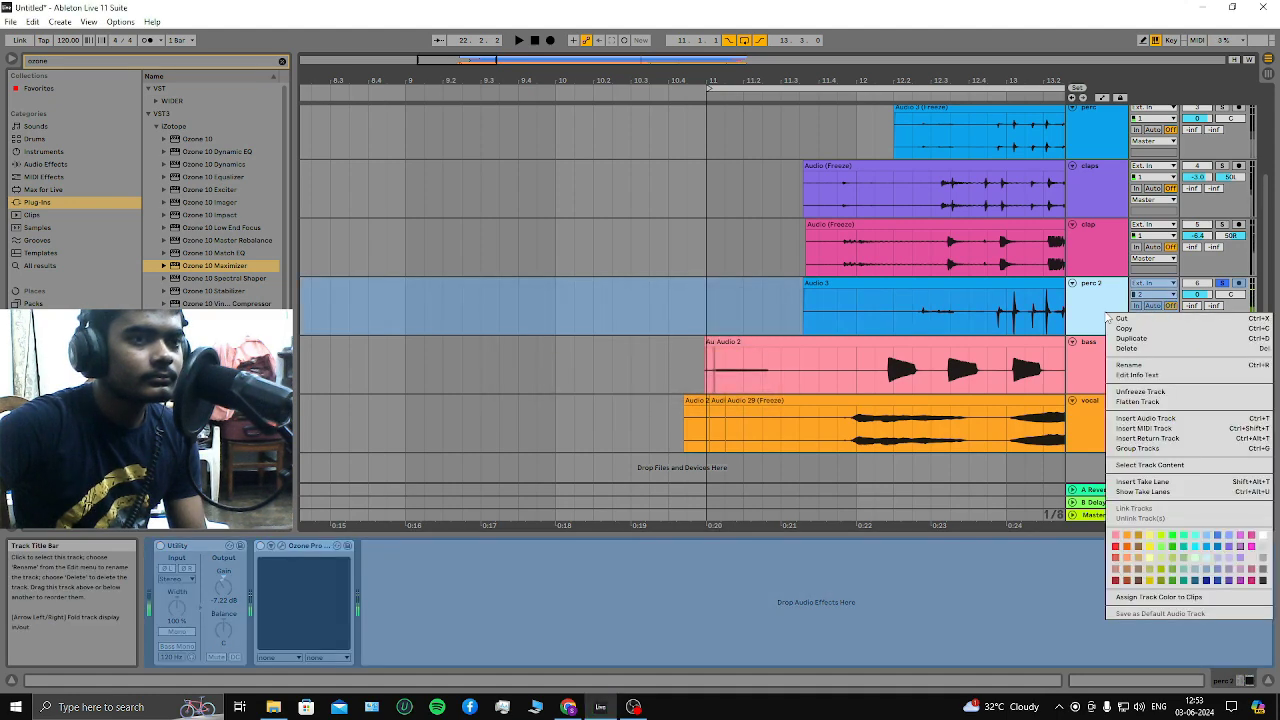
left_click(1130, 401)
scroll(902, 319, "down", 5)
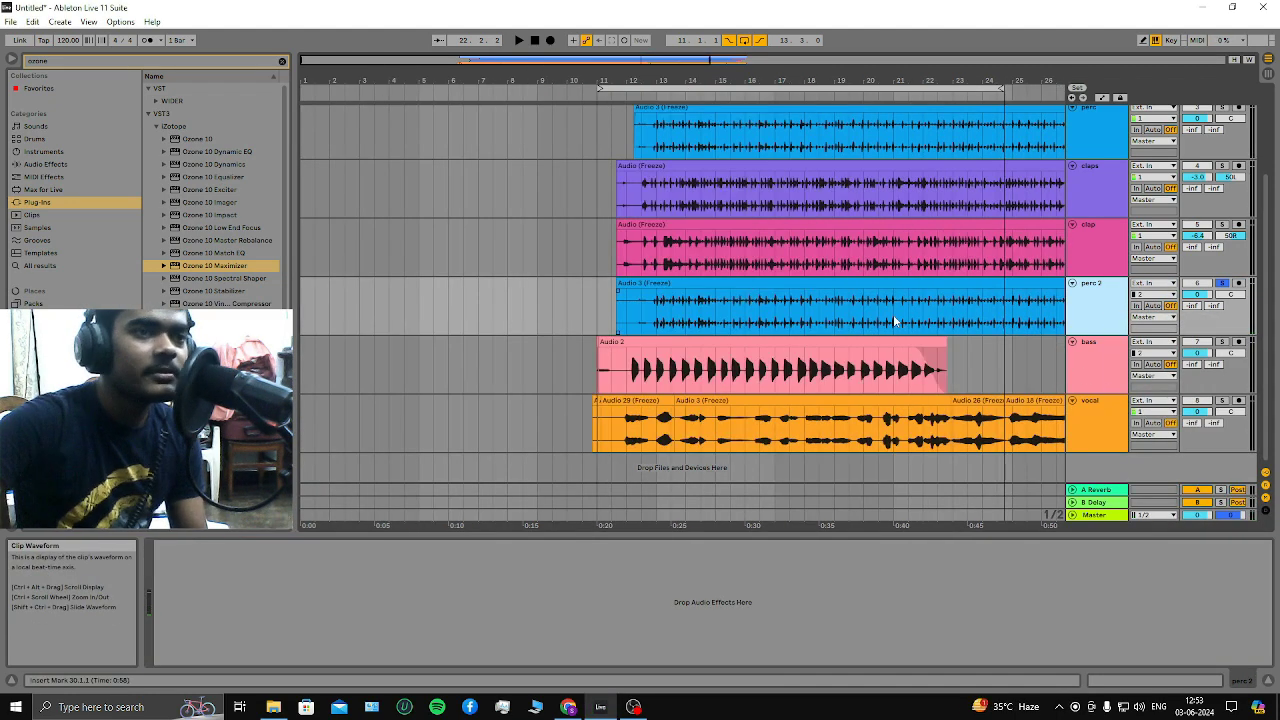
scroll(819, 303, "up", 1)
scroll(819, 303, "up", 1)
Add Ozone 10 Maximizer to the Master track in Session View, placing it before the reastream plug-in
key("Tab")
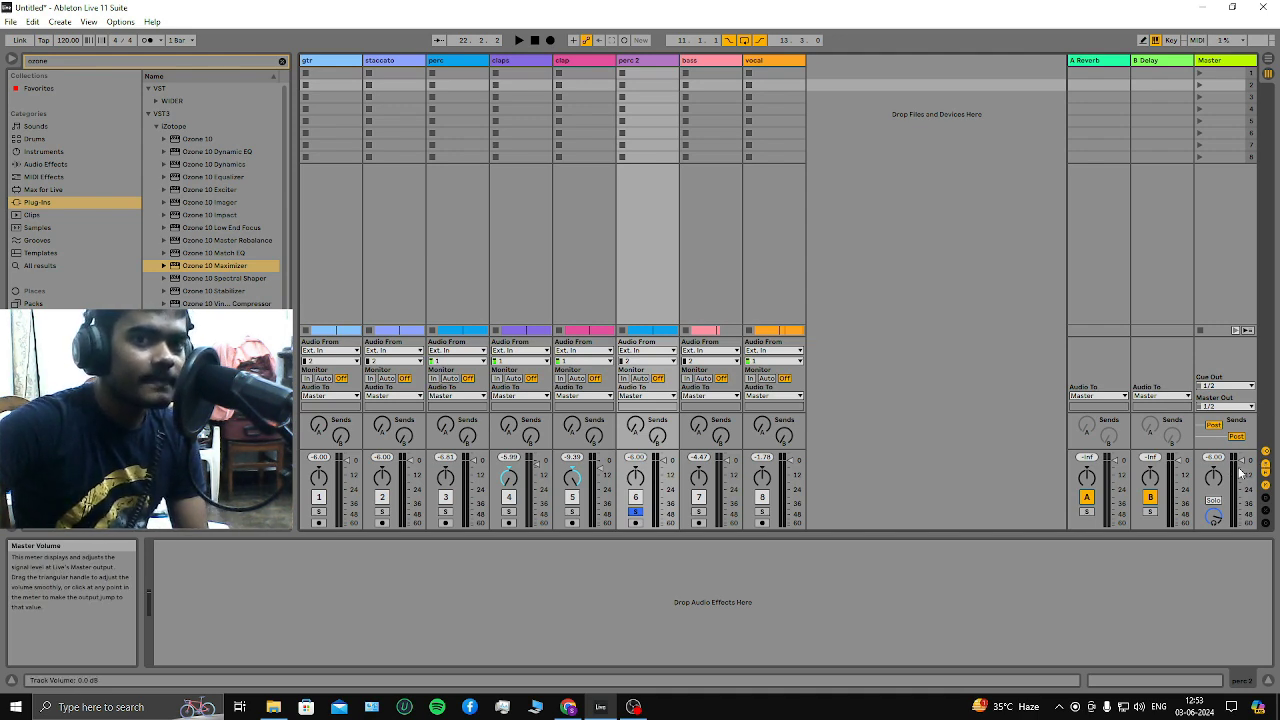
left_click(1219, 62)
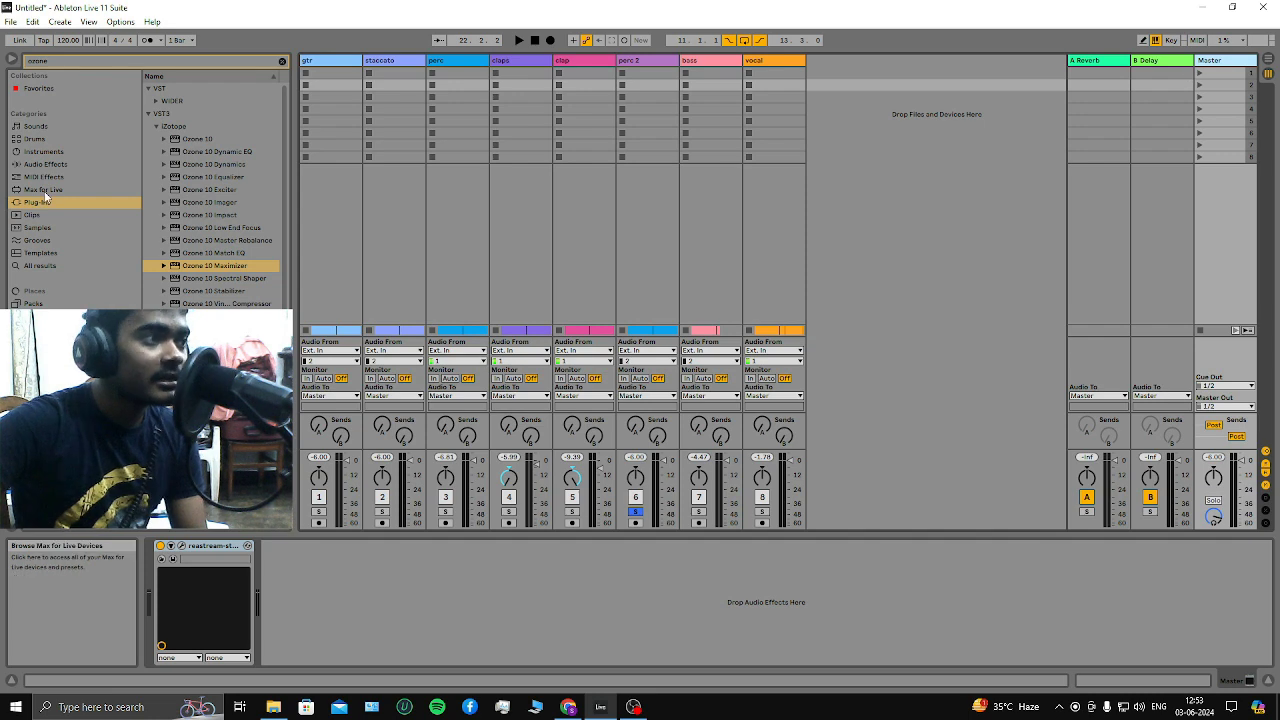
left_click(186, 266)
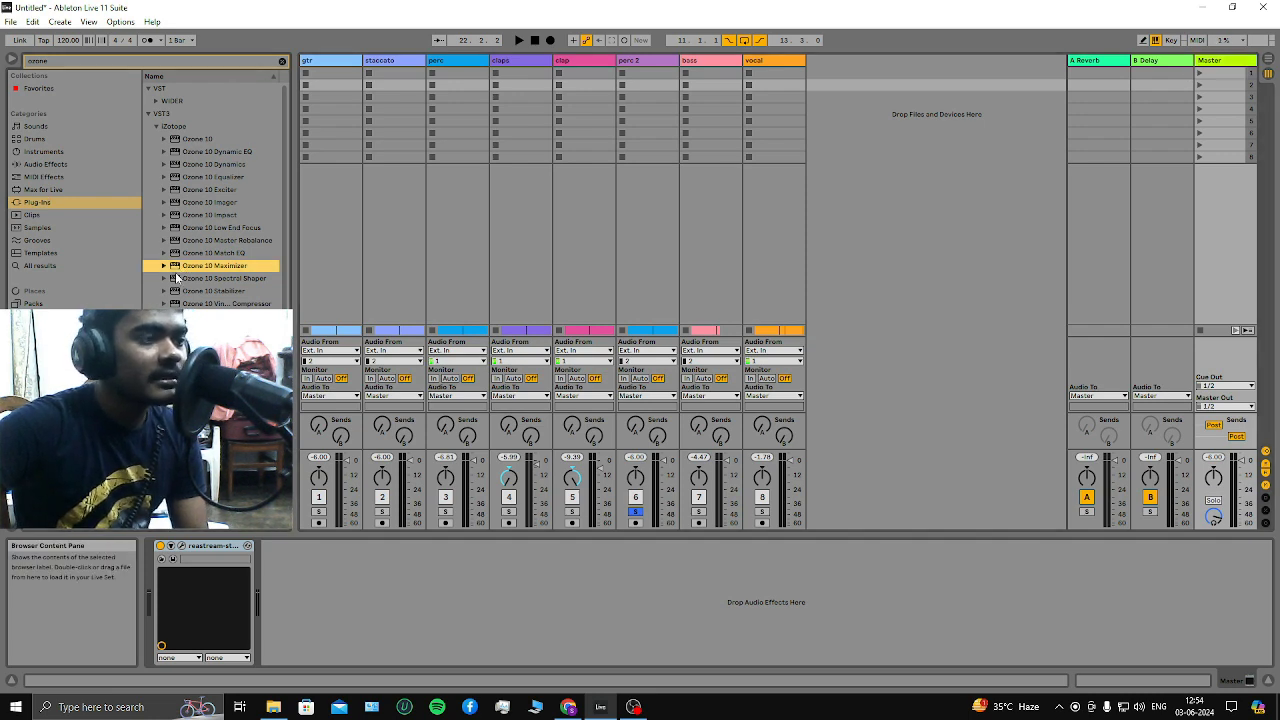
left_click_drag(144, 590, 155, 601)
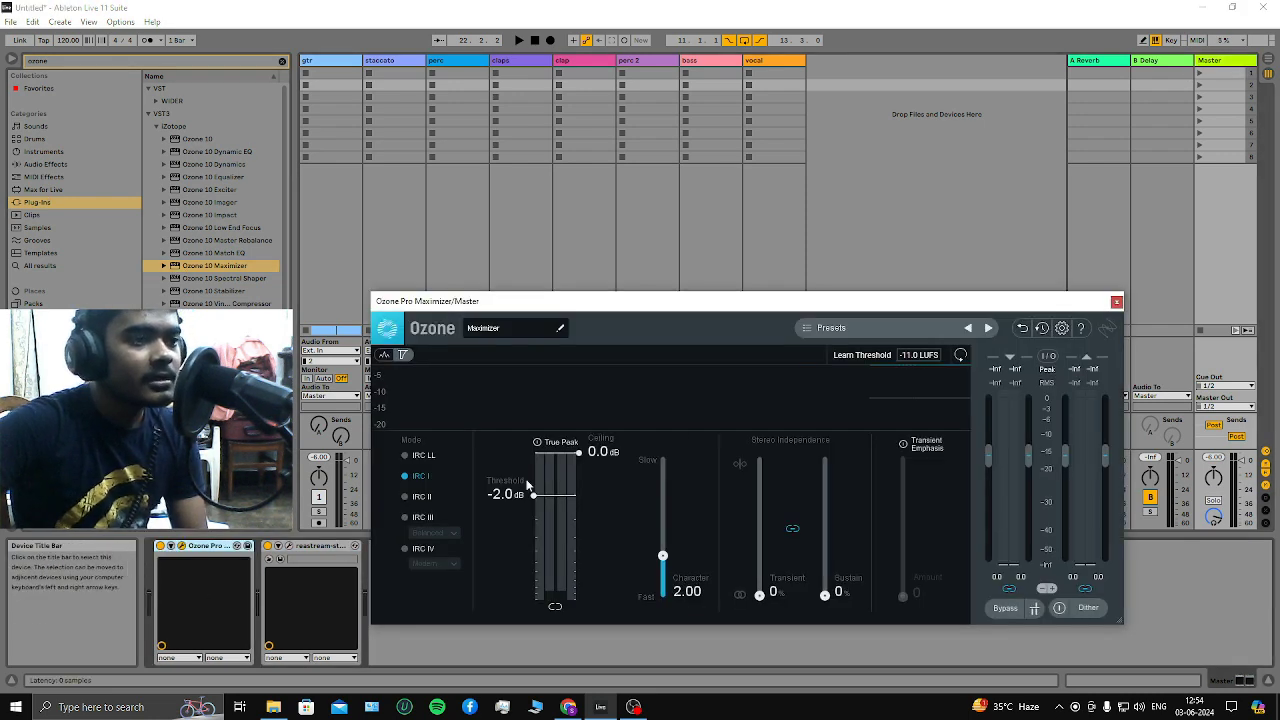
Set the Master's Maximizer to IRC IV mode with a -3.9 dB threshold and a -6.0 dB ceiling, and close its window
left_click_drag(562, 467, 534, 518)
left_click(408, 550)
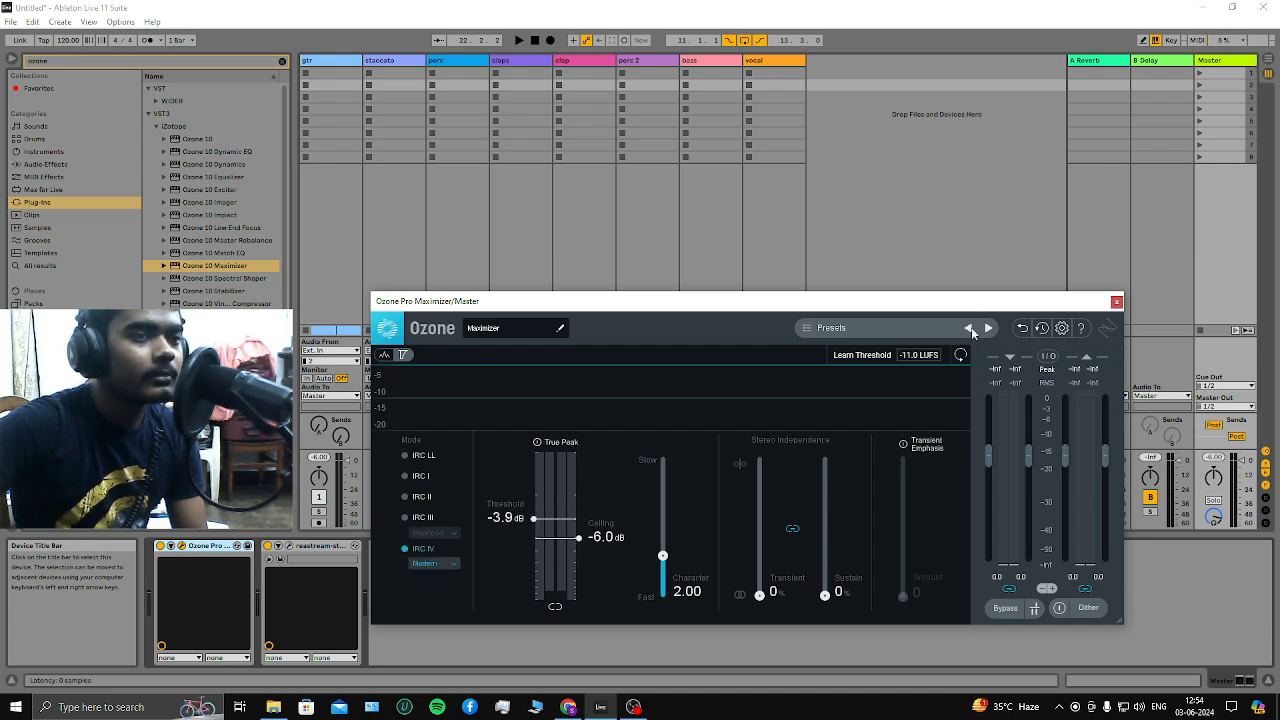
left_click(1117, 302)
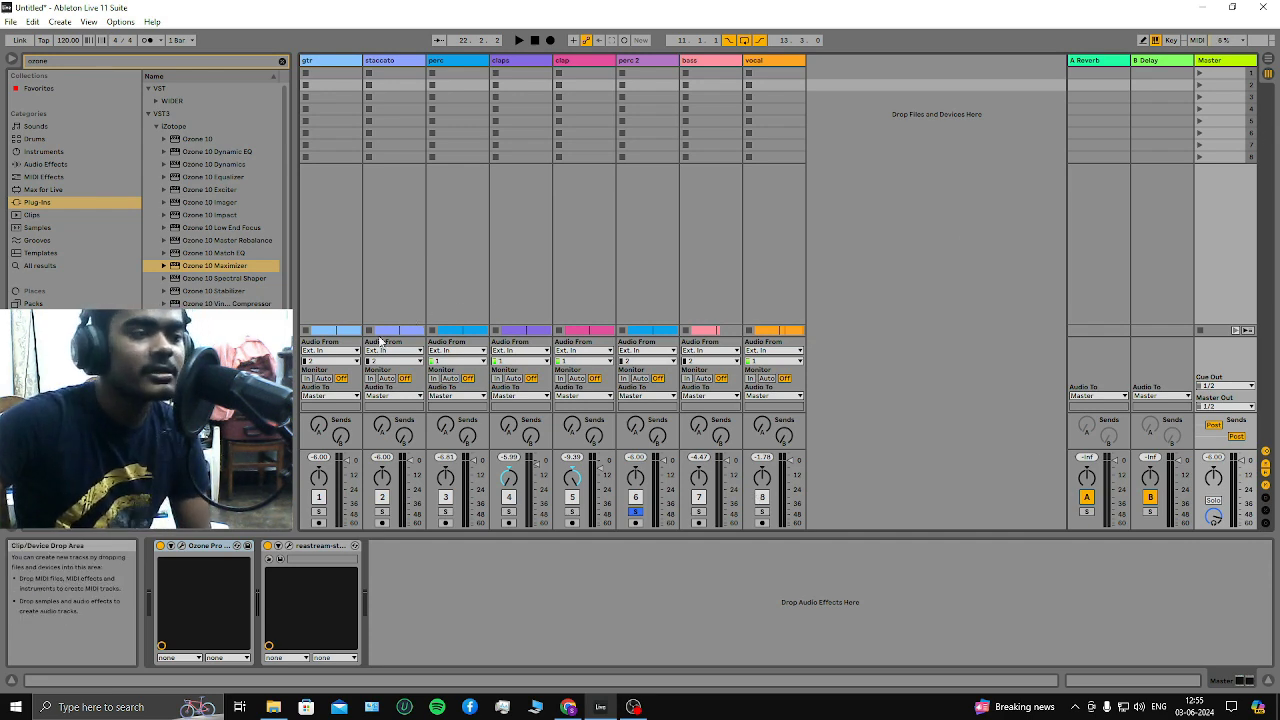
Reopen the Master's Maximizer window to review its threshold and ceiling settings, and close it again
left_click(181, 546)
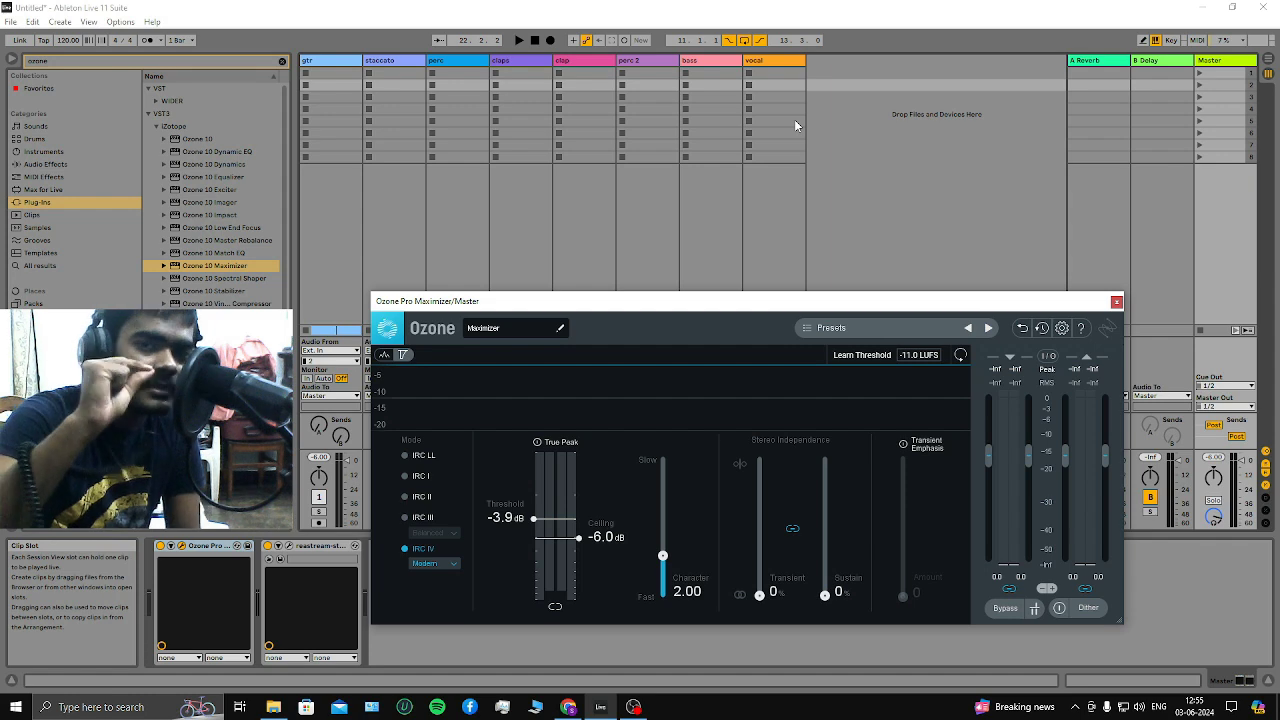
left_click(1116, 301)
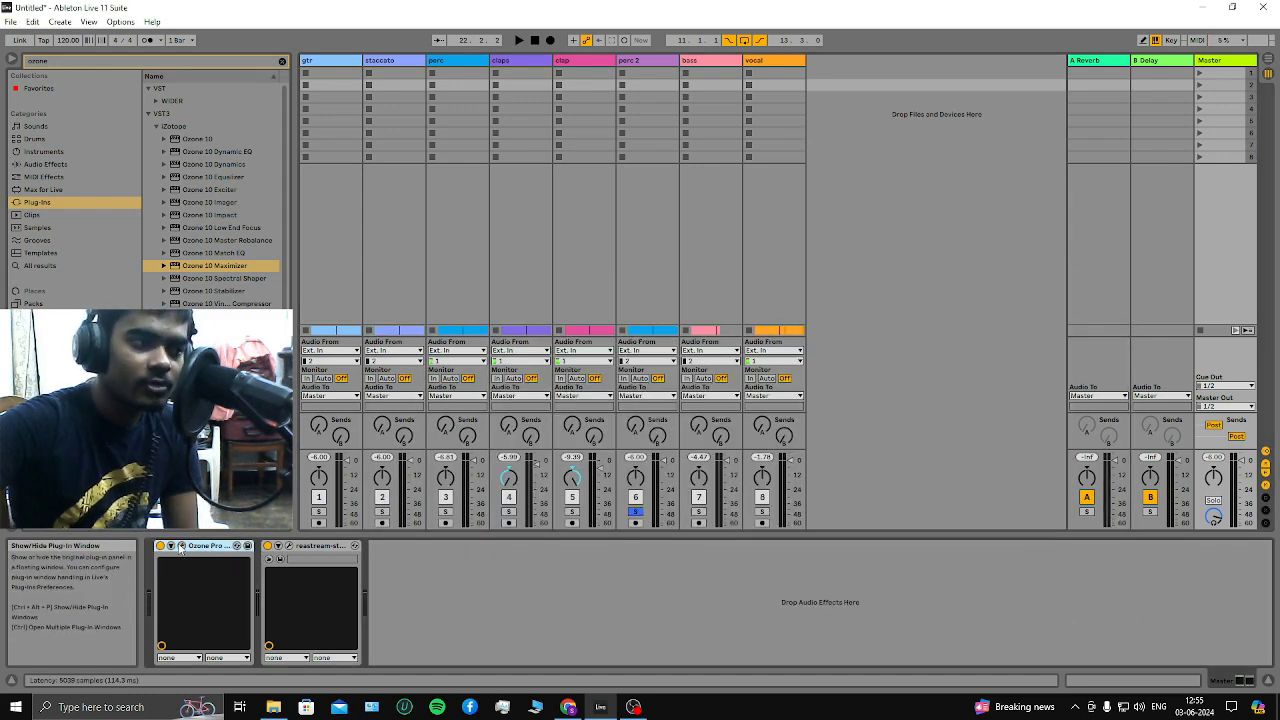
left_click(237, 545)
left_click(1116, 301)
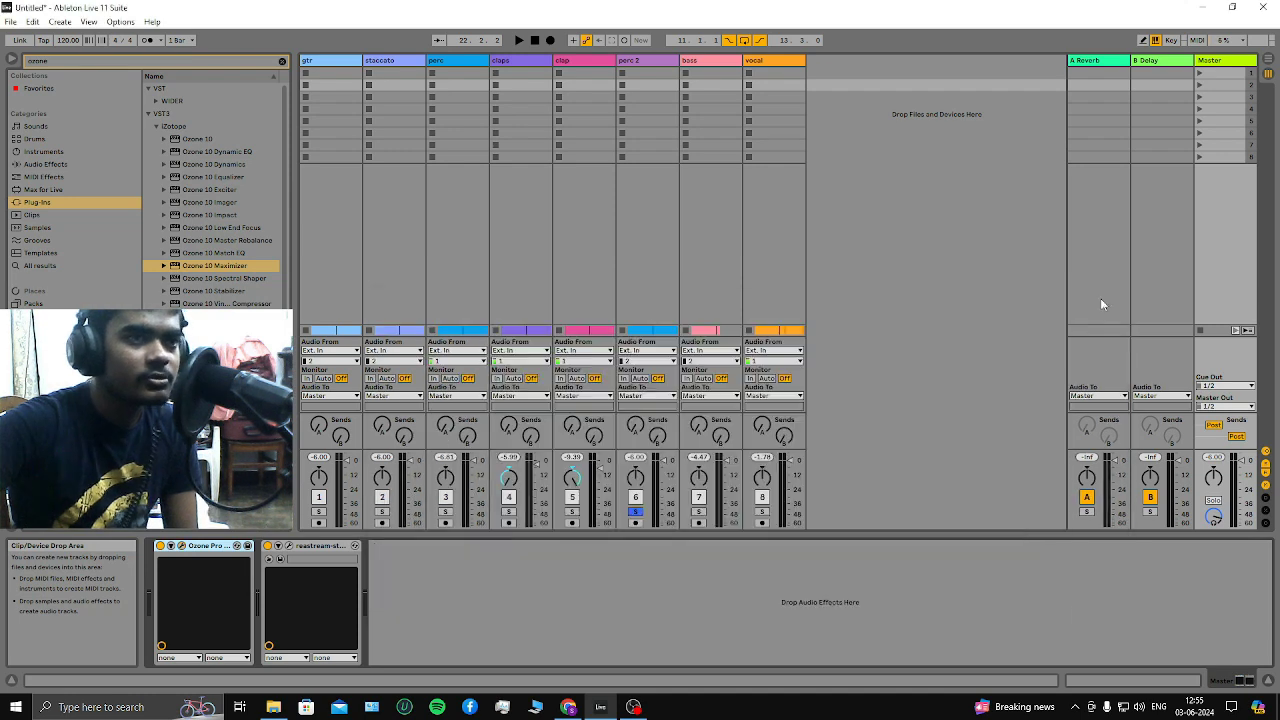
Solo the bass track in the Arrangement View and start playback
key("Tab")
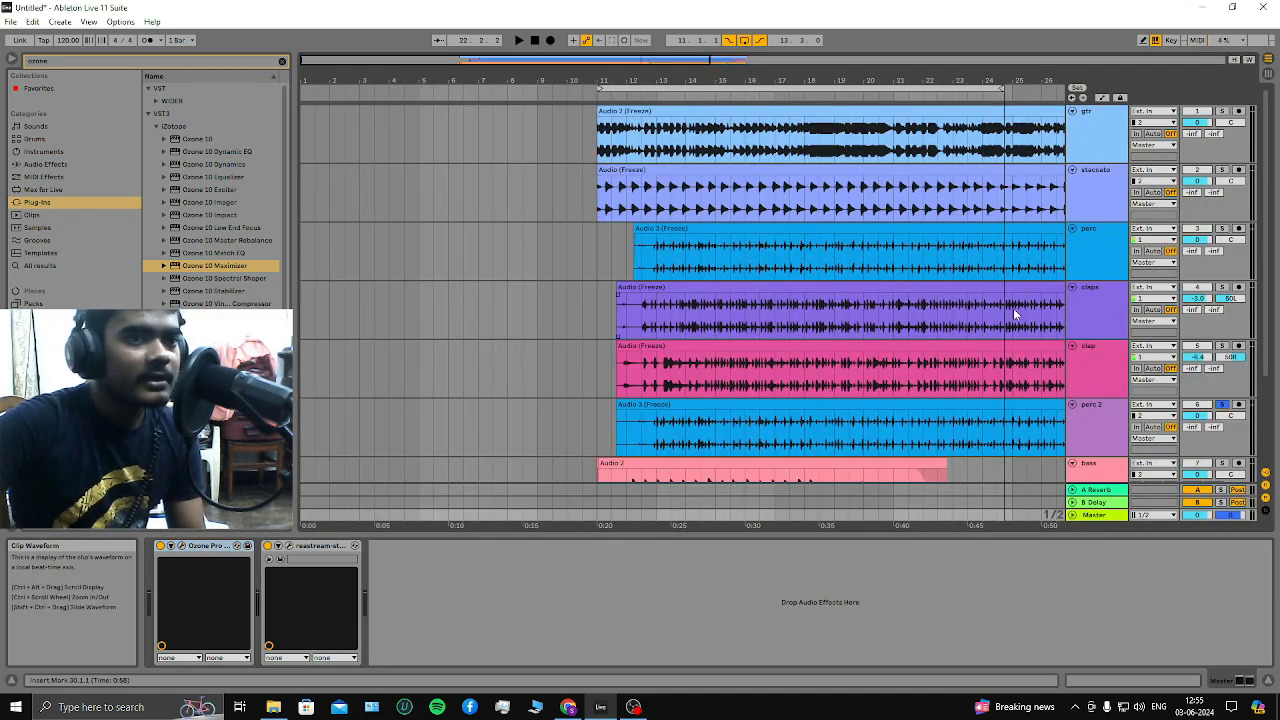
scroll(780, 321, "down", 1)
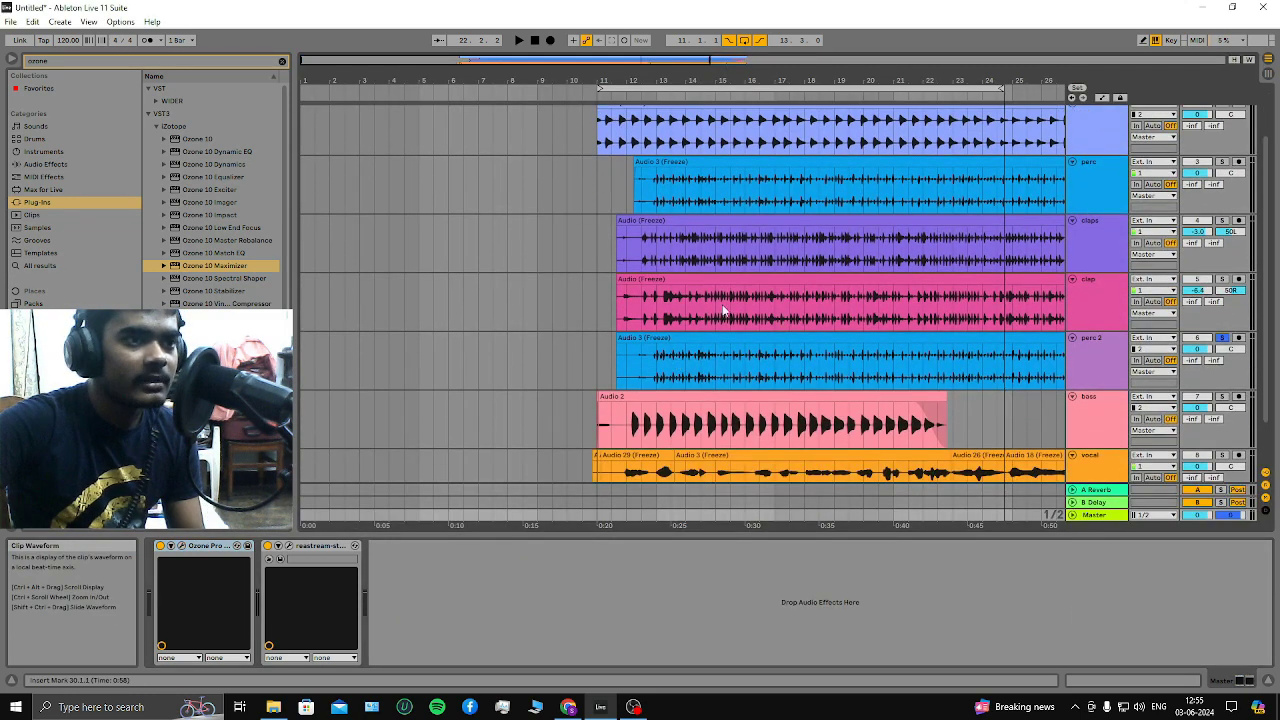
scroll(856, 448, "down", 1)
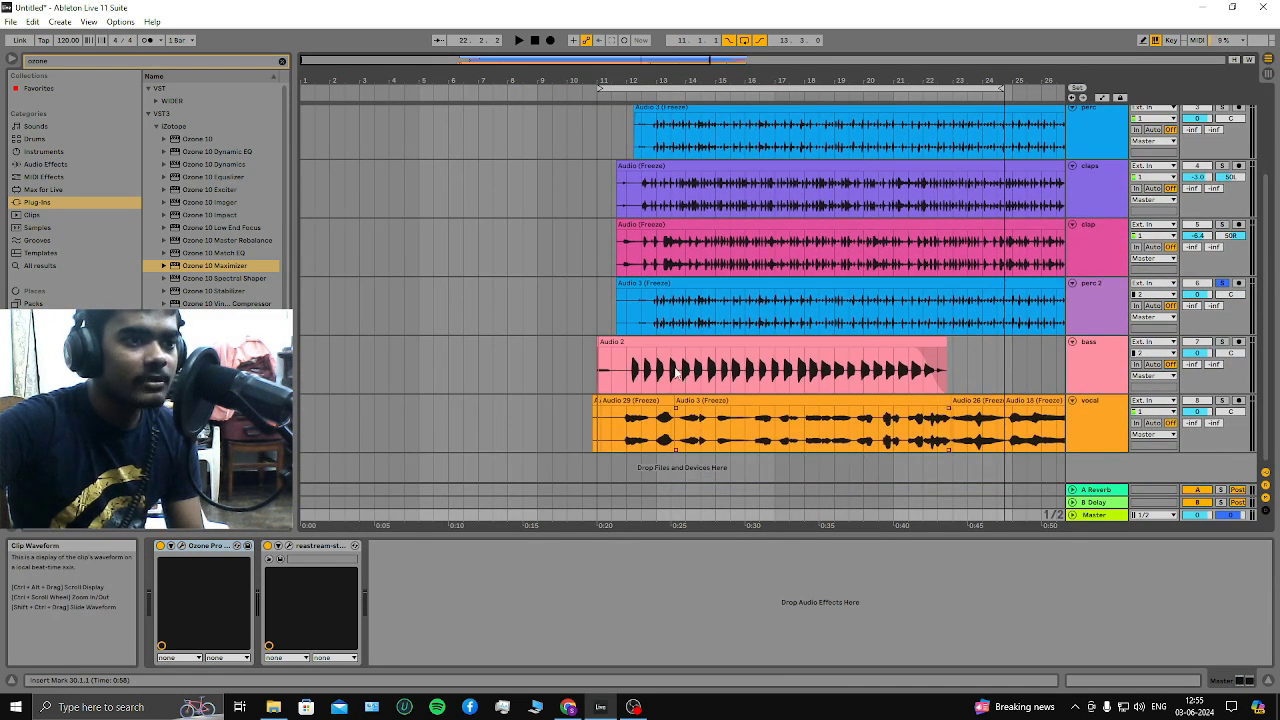
left_click(1221, 341)
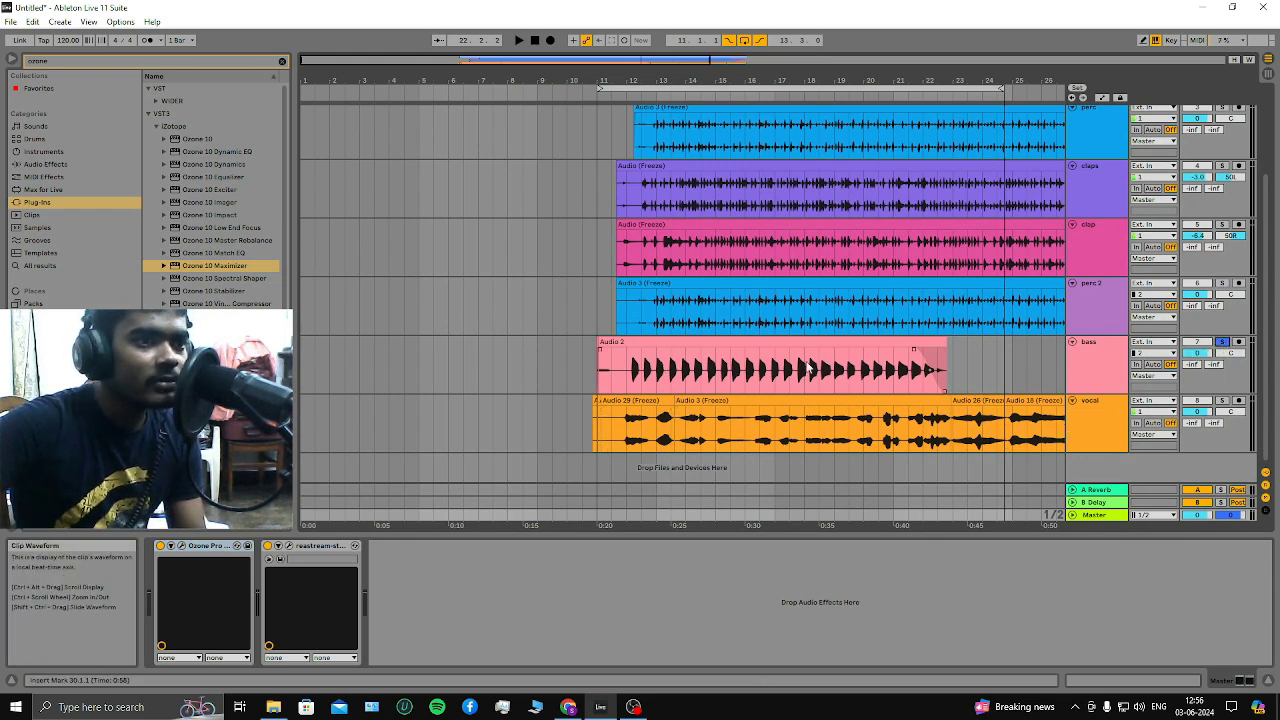
key("space")
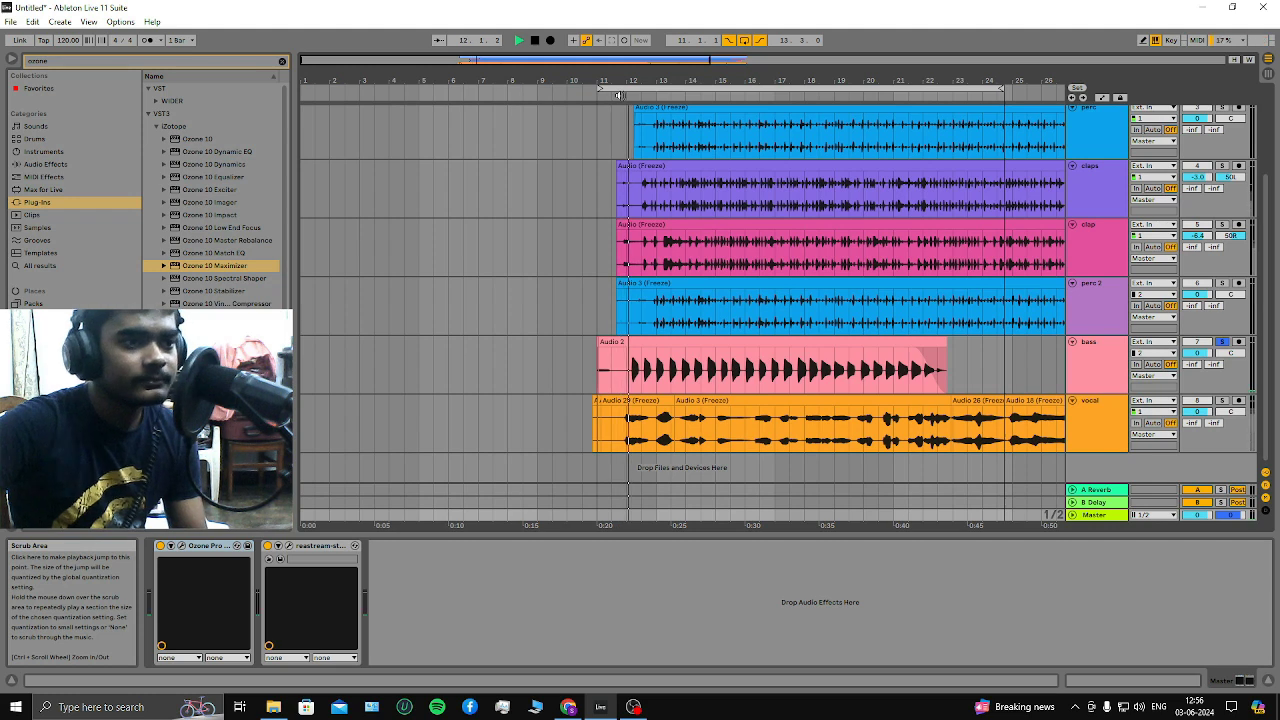
Switch to the Session View and select the bass track to show its device chain
key("Tab")
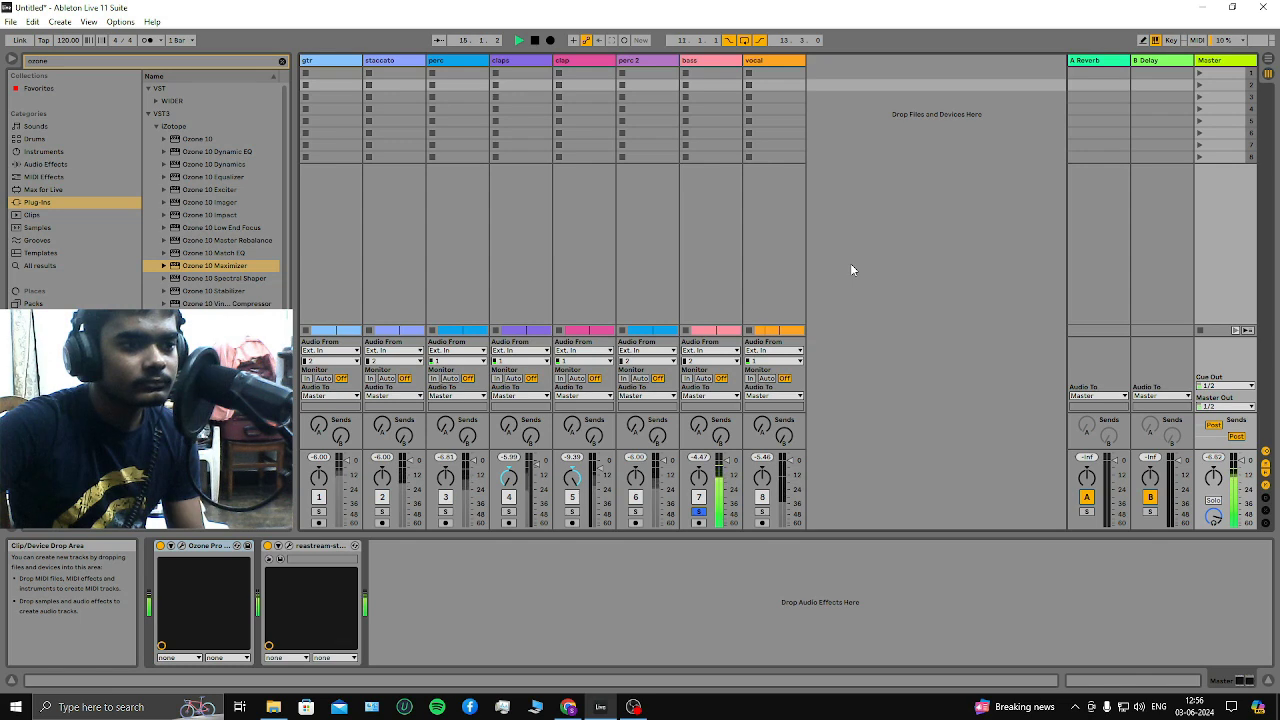
left_click(717, 59)
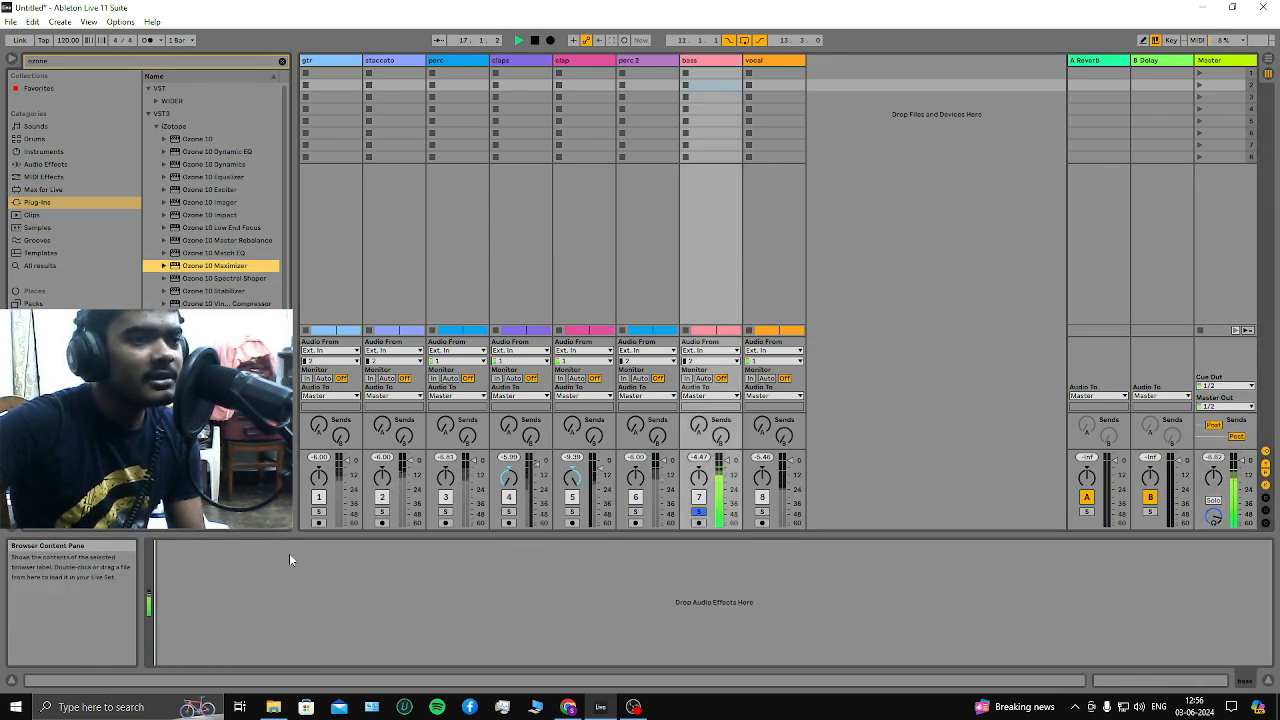
Add an Ozone 10 Maximizer to the bass track with a -6.0 dB ceiling and IRC IV mode
key("Return")
left_click_drag(580, 452, 584, 545)
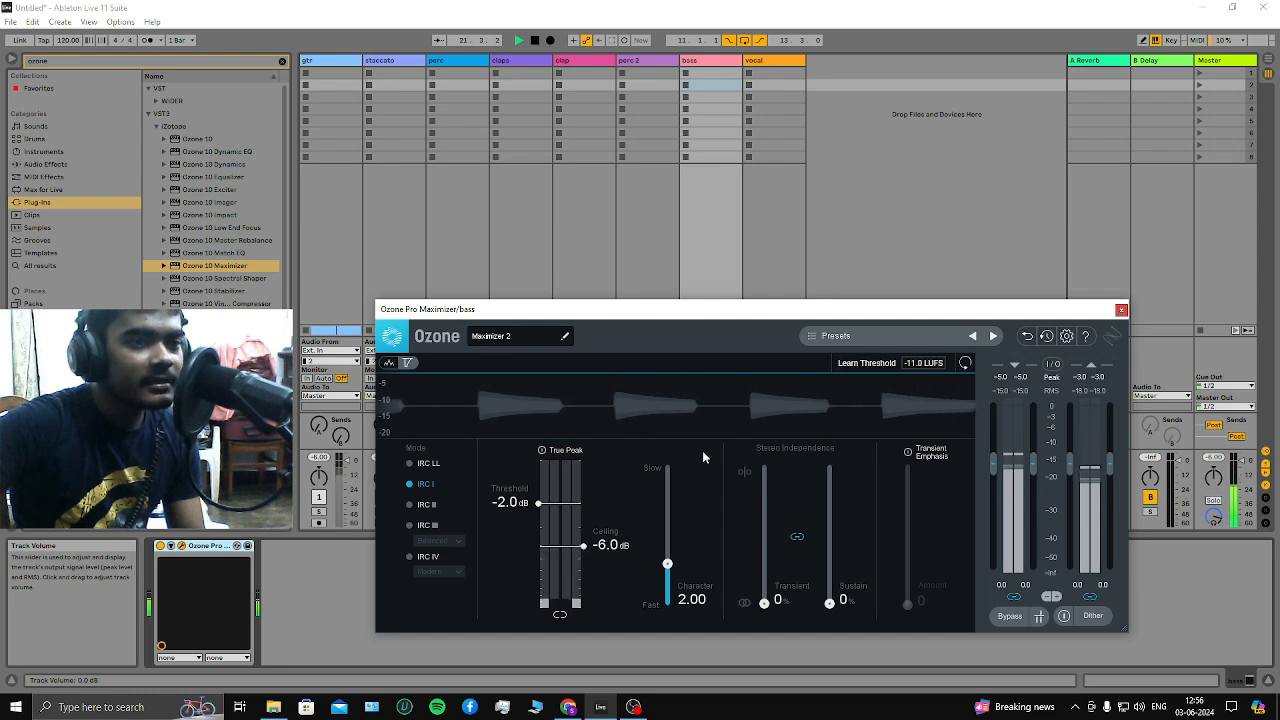
left_click(409, 556)
Replay the loop from bar 11 and set the bass Maximizer's threshold to -7.3 dB
key("Tab")
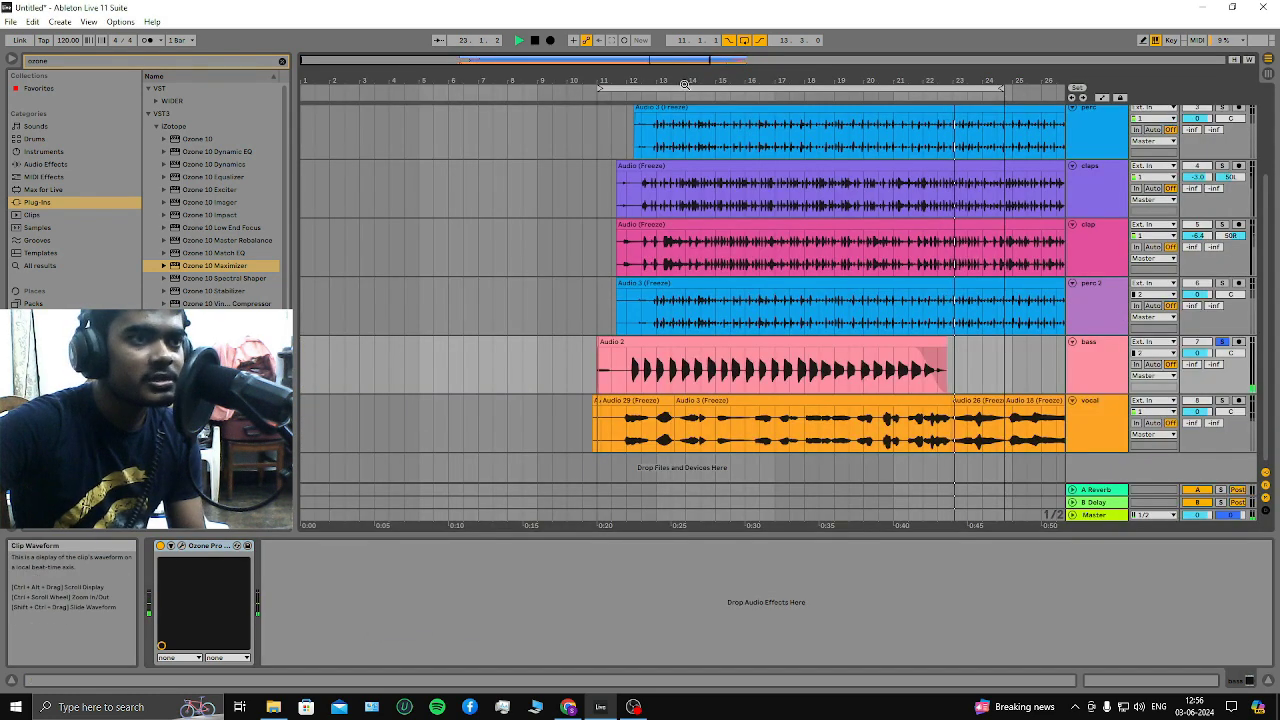
left_click(610, 90)
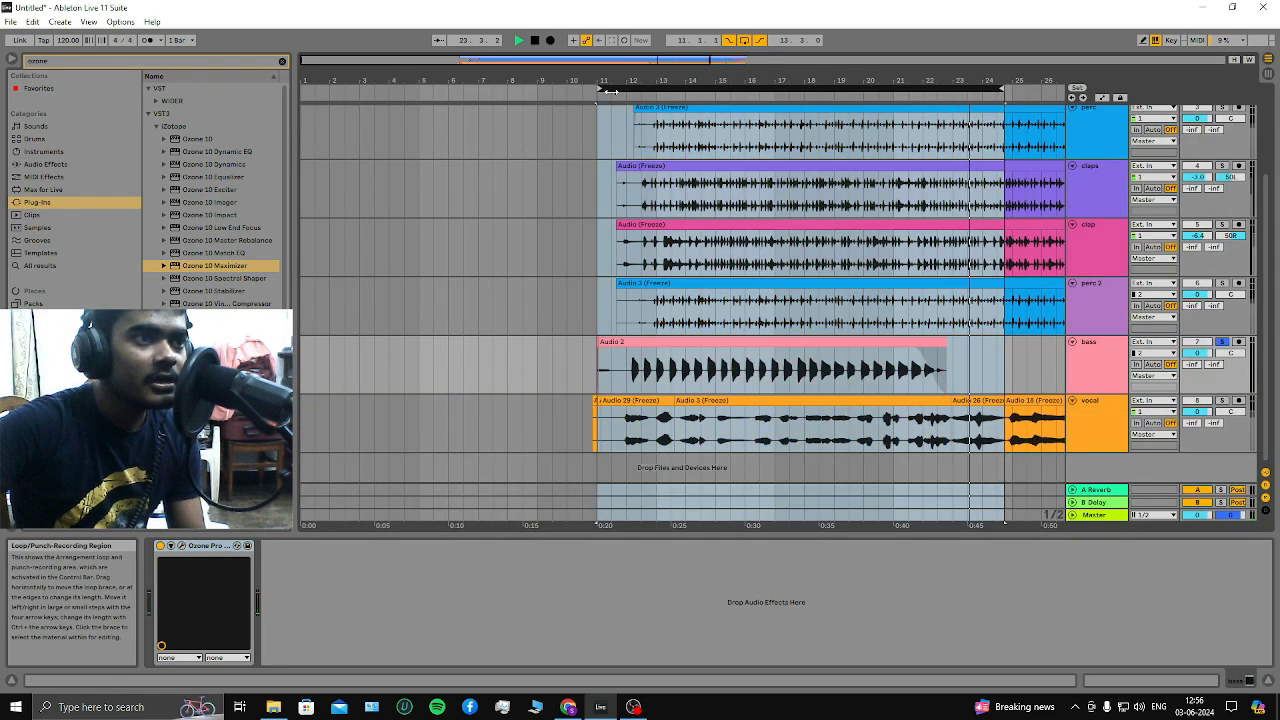
left_click(175, 610)
key("Tab")
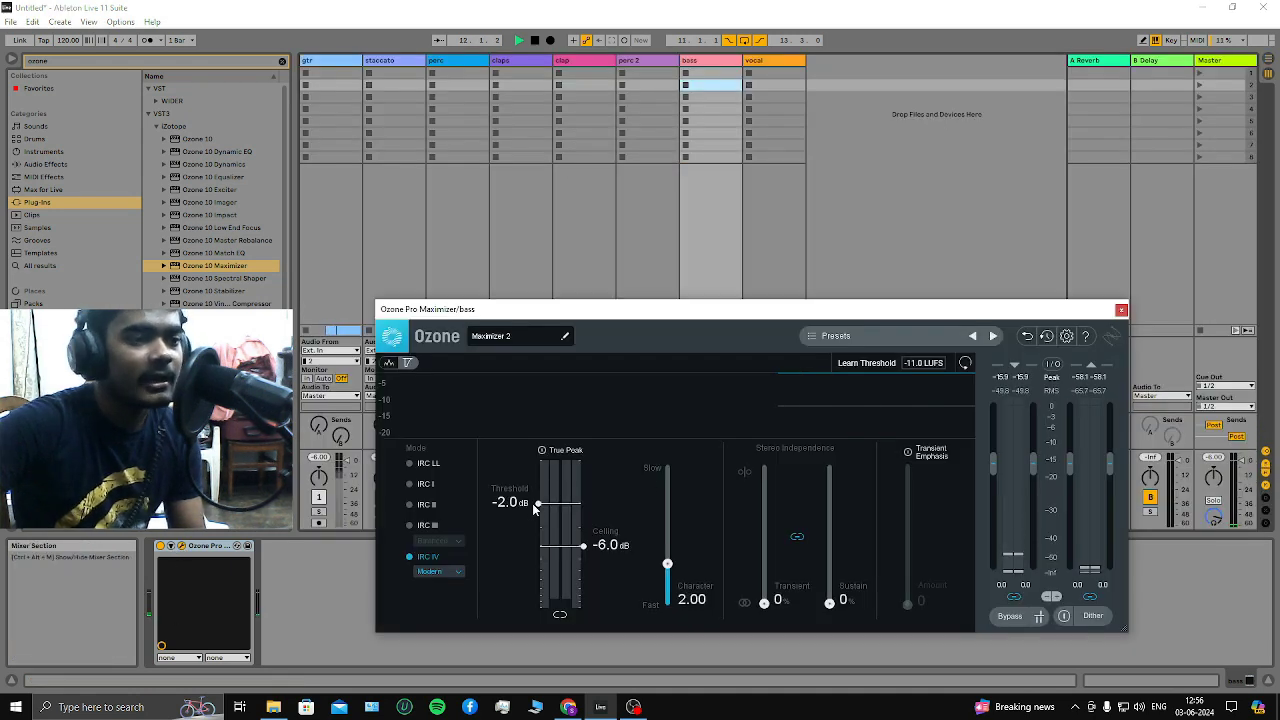
left_click_drag(535, 508, 523, 615)
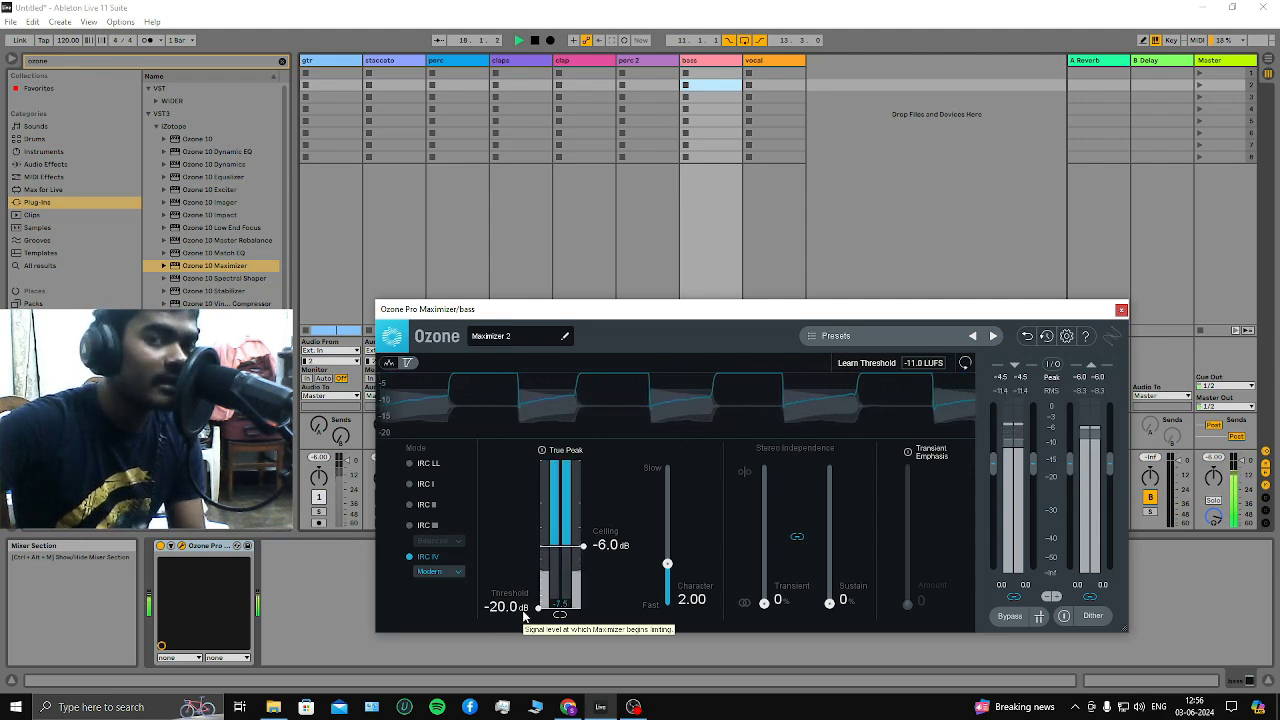
left_click_drag(523, 615, 523, 561)
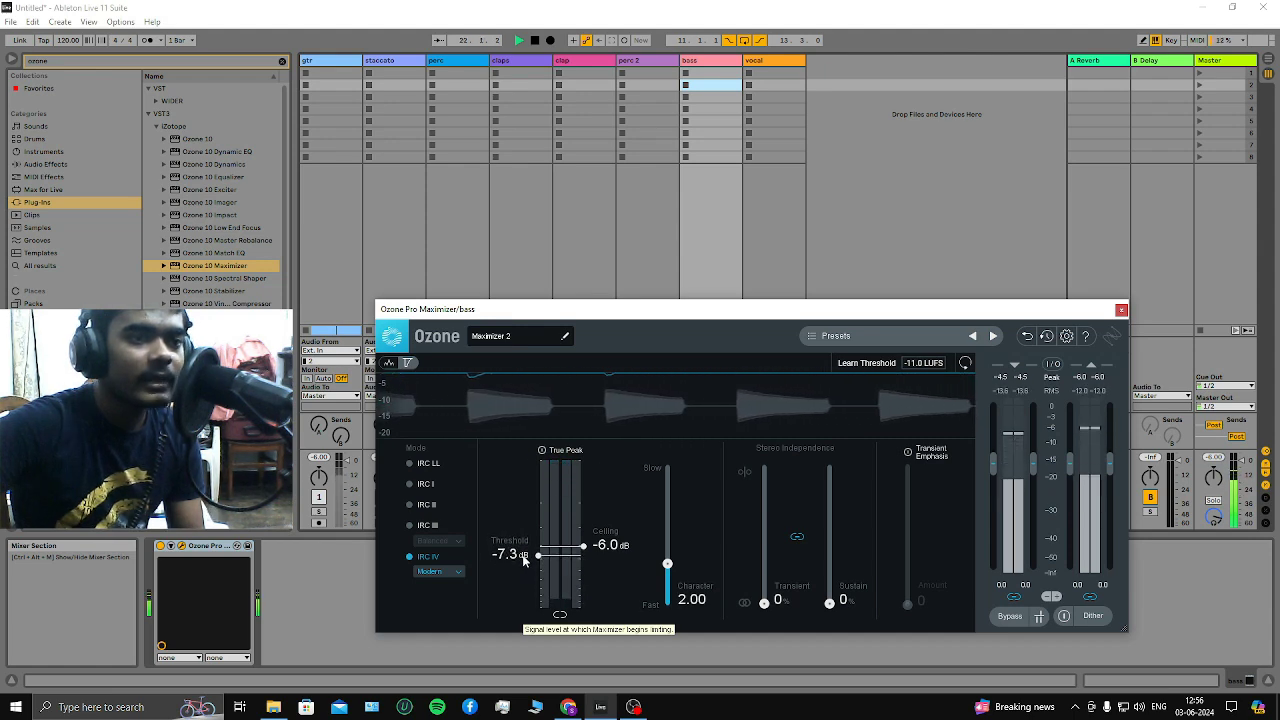
left_click(1121, 309)
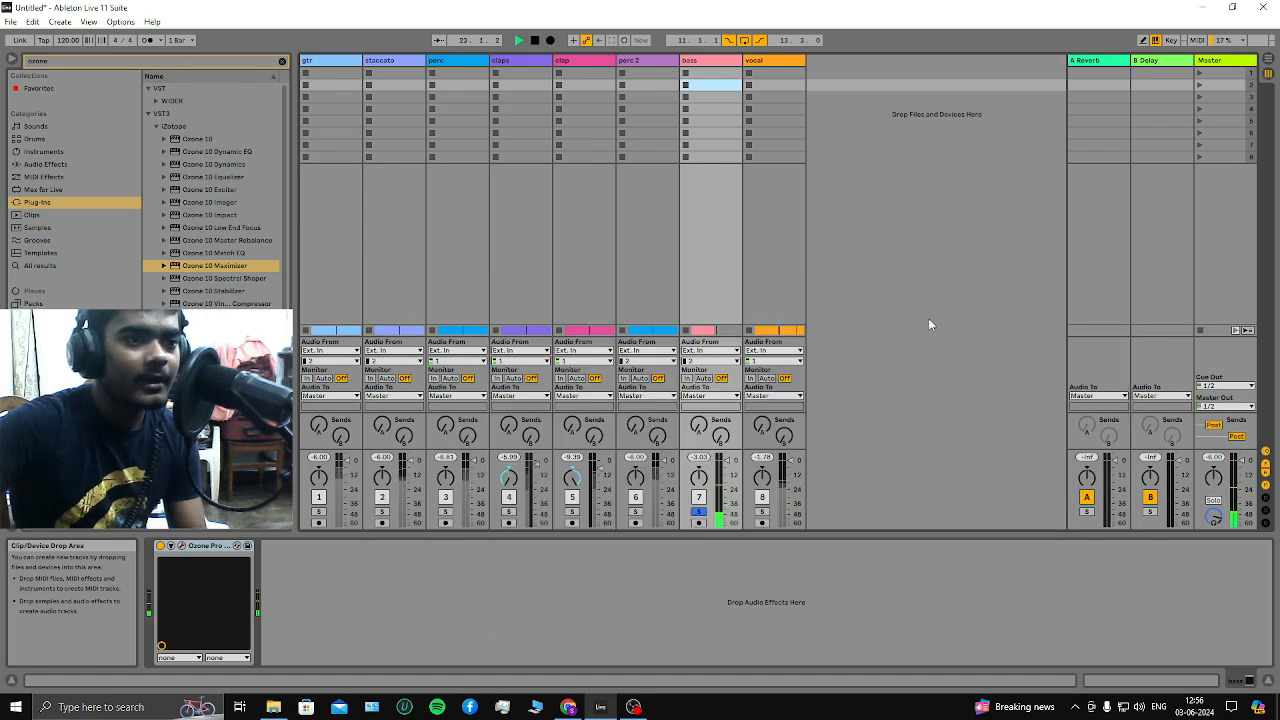
Stop playback, then freeze and flatten the bass track
key("Tab")
left_click(534, 40)
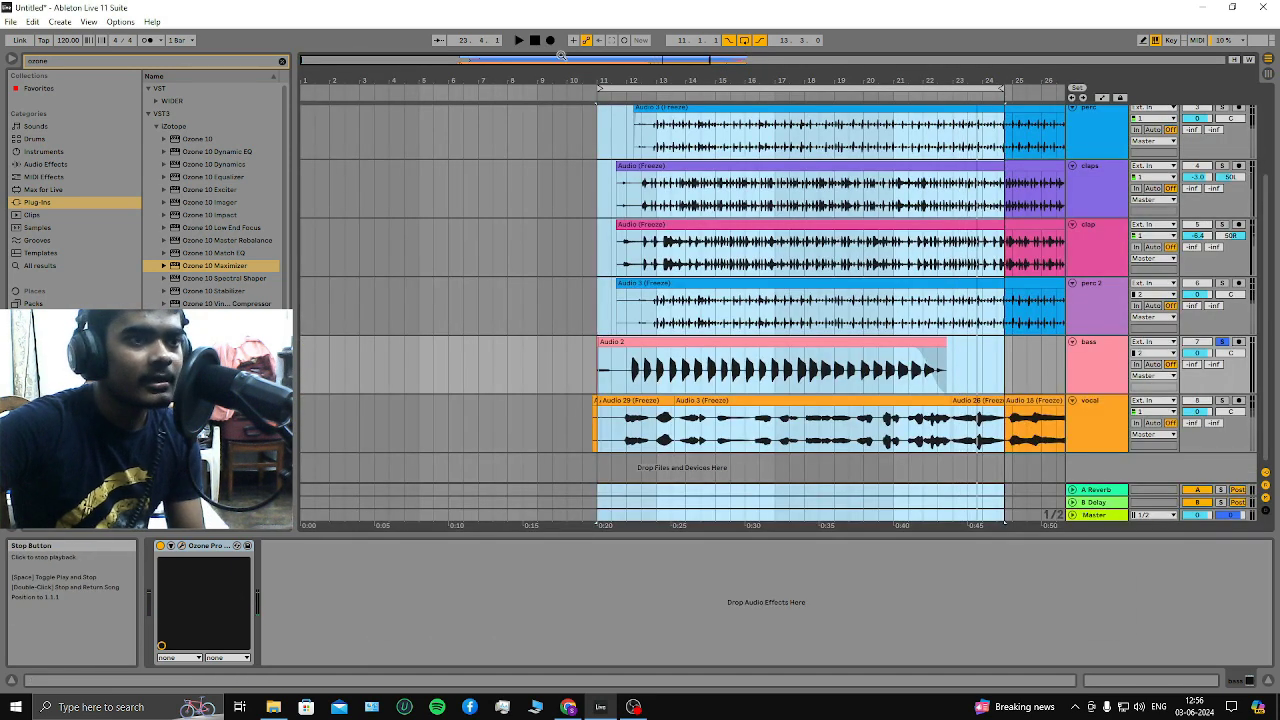
right_click(1092, 357)
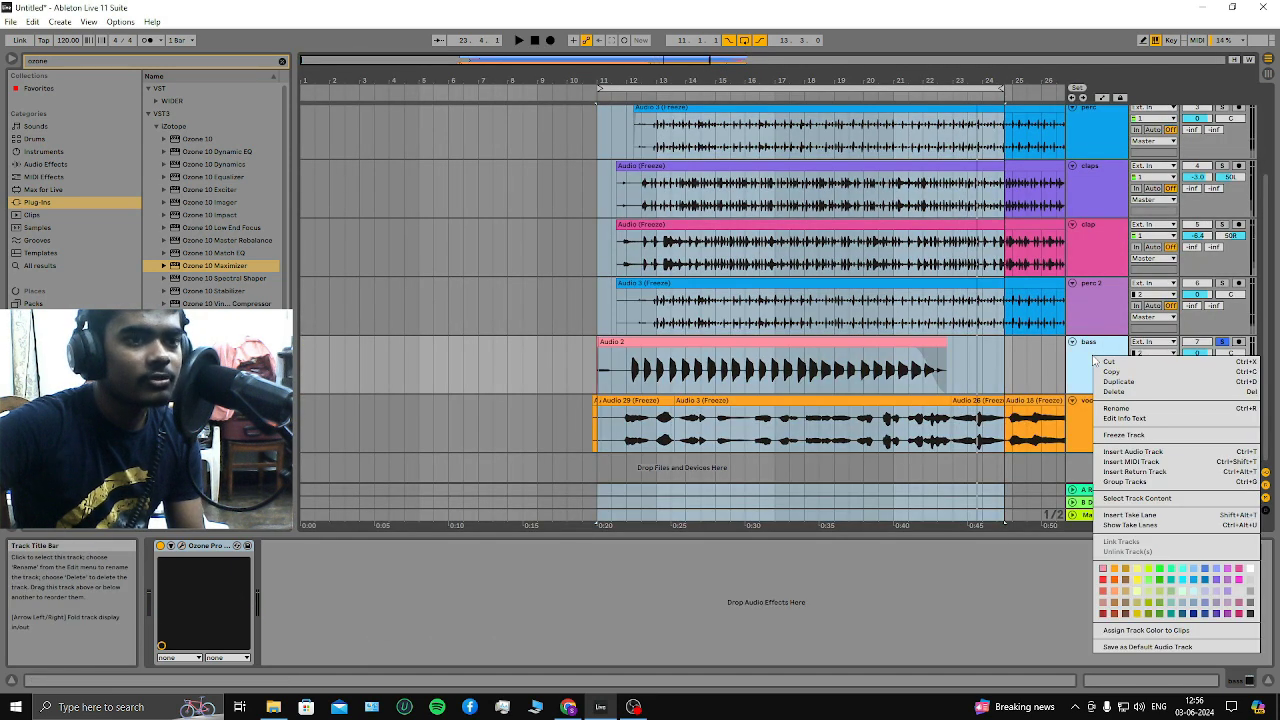
left_click(1117, 436)
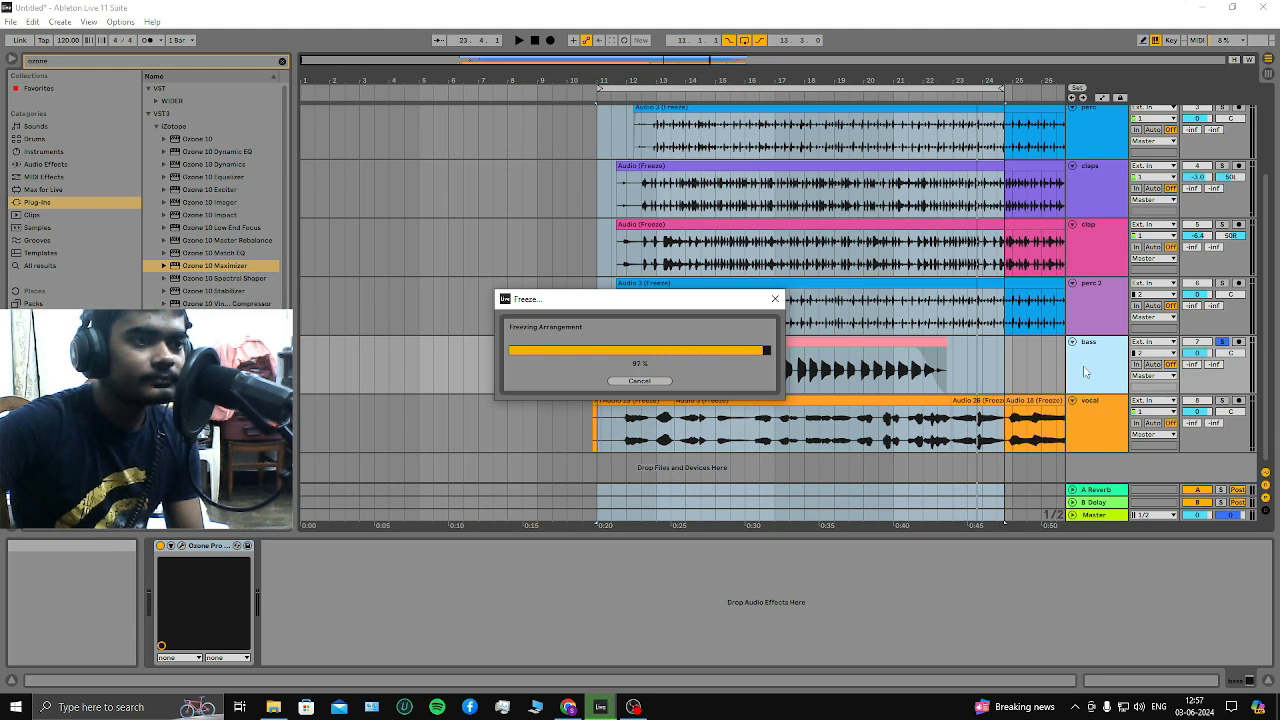
right_click(1085, 369)
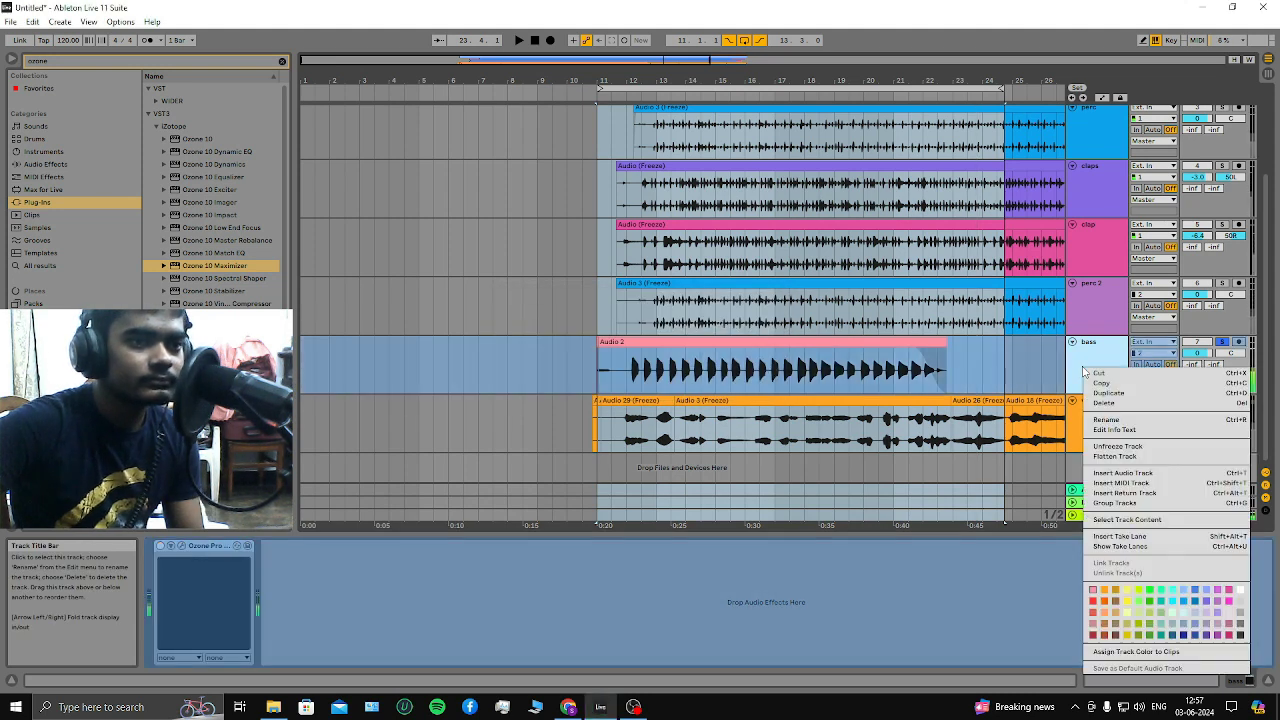
left_click(1107, 457)
left_click(488, 388)
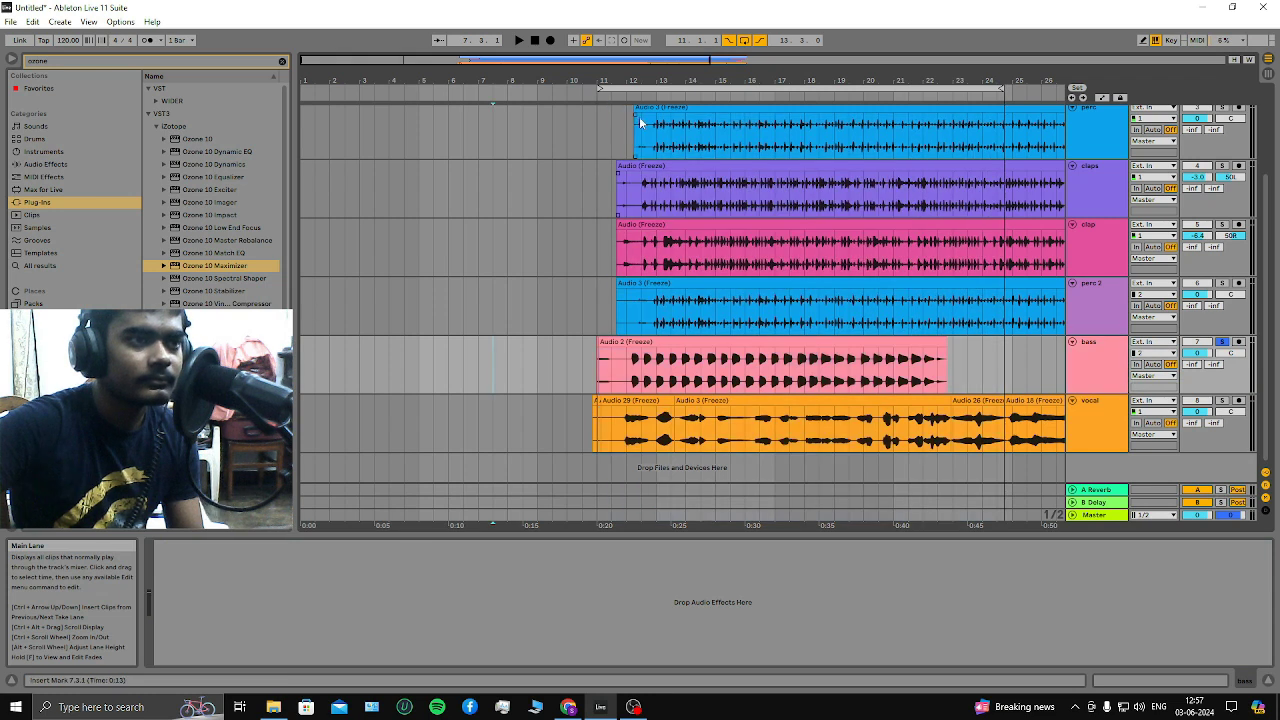
Replay the flattened bass from bar 11 and check its peak level in the mixer
key("Tab")
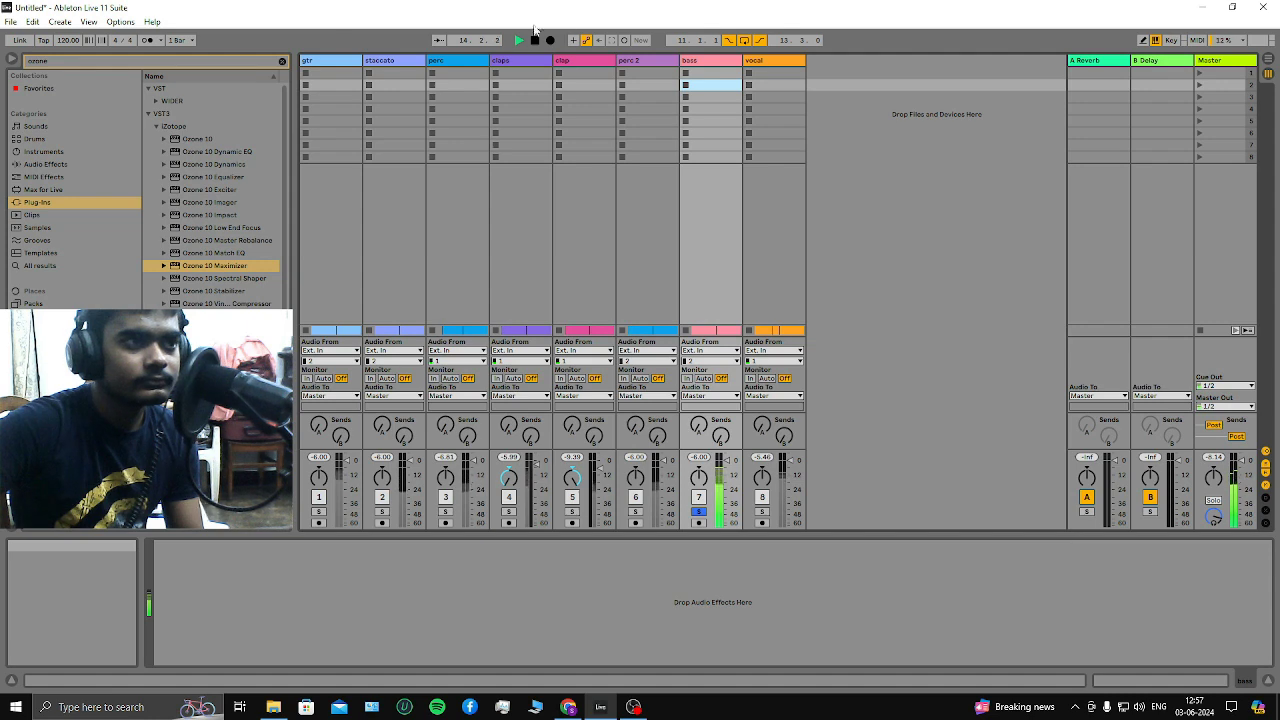
key("Tab")
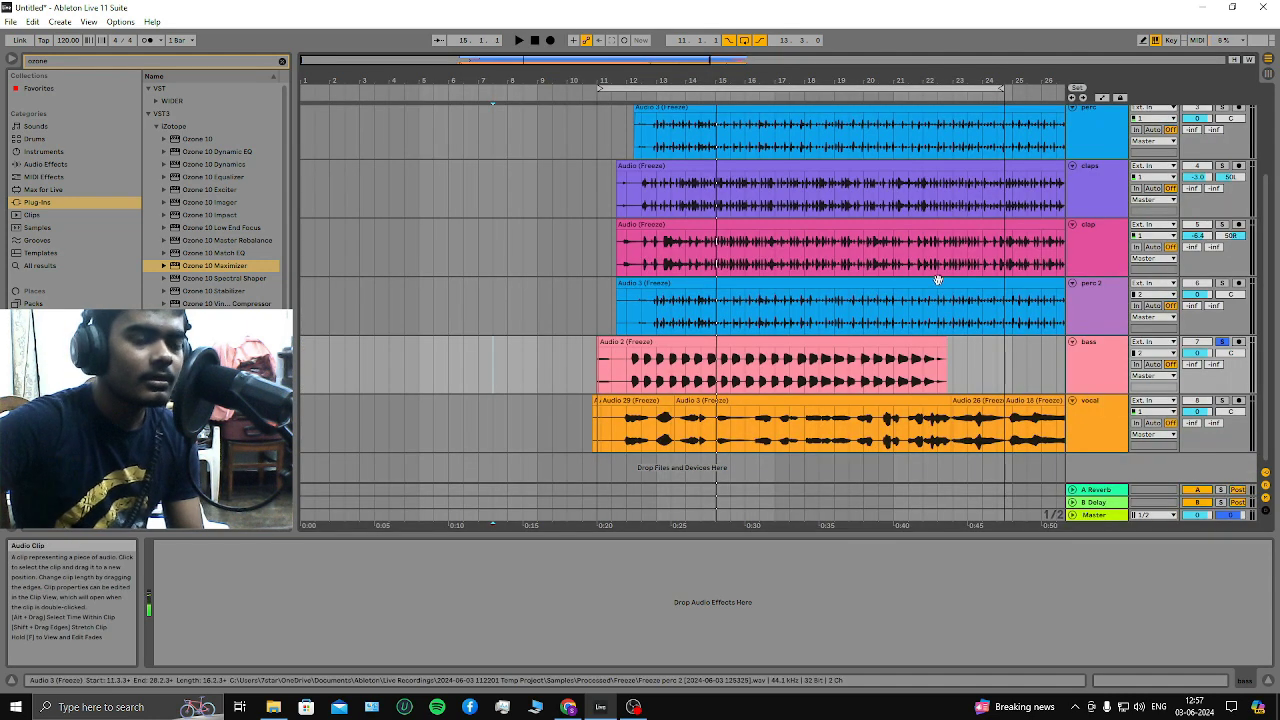
key("Tab")
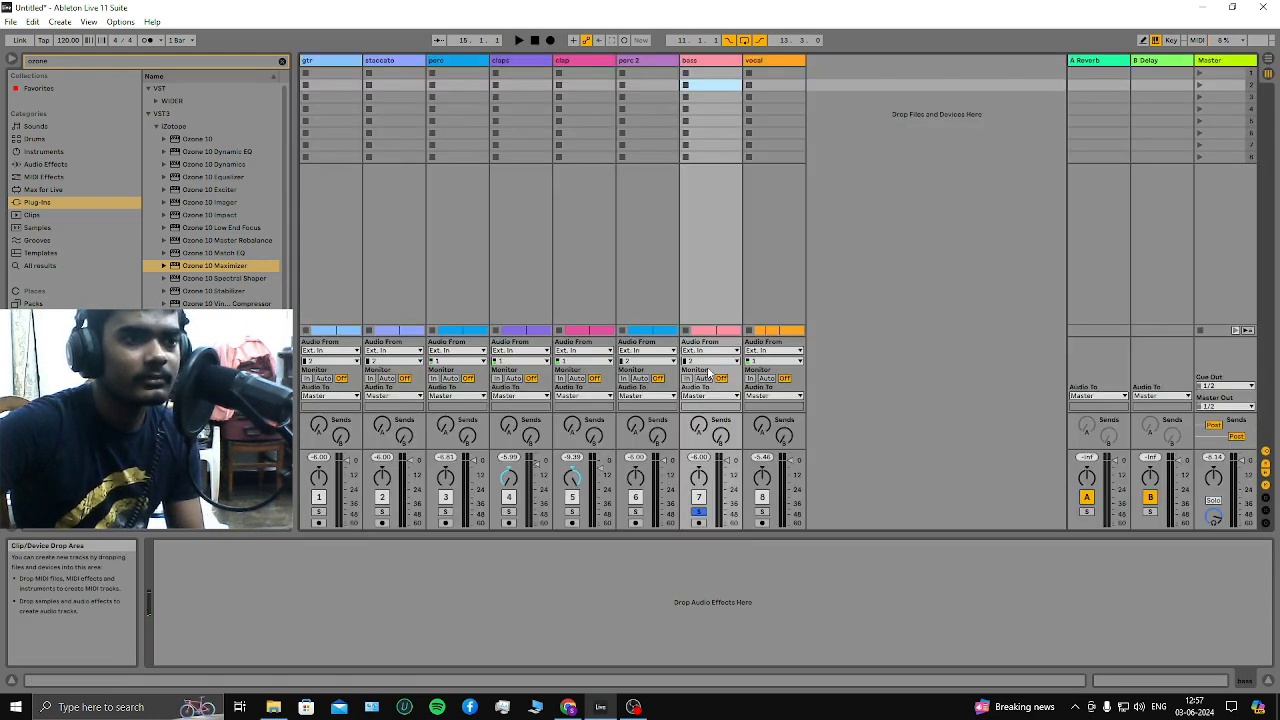
key("Tab")
left_click(622, 95)
key("Tab")
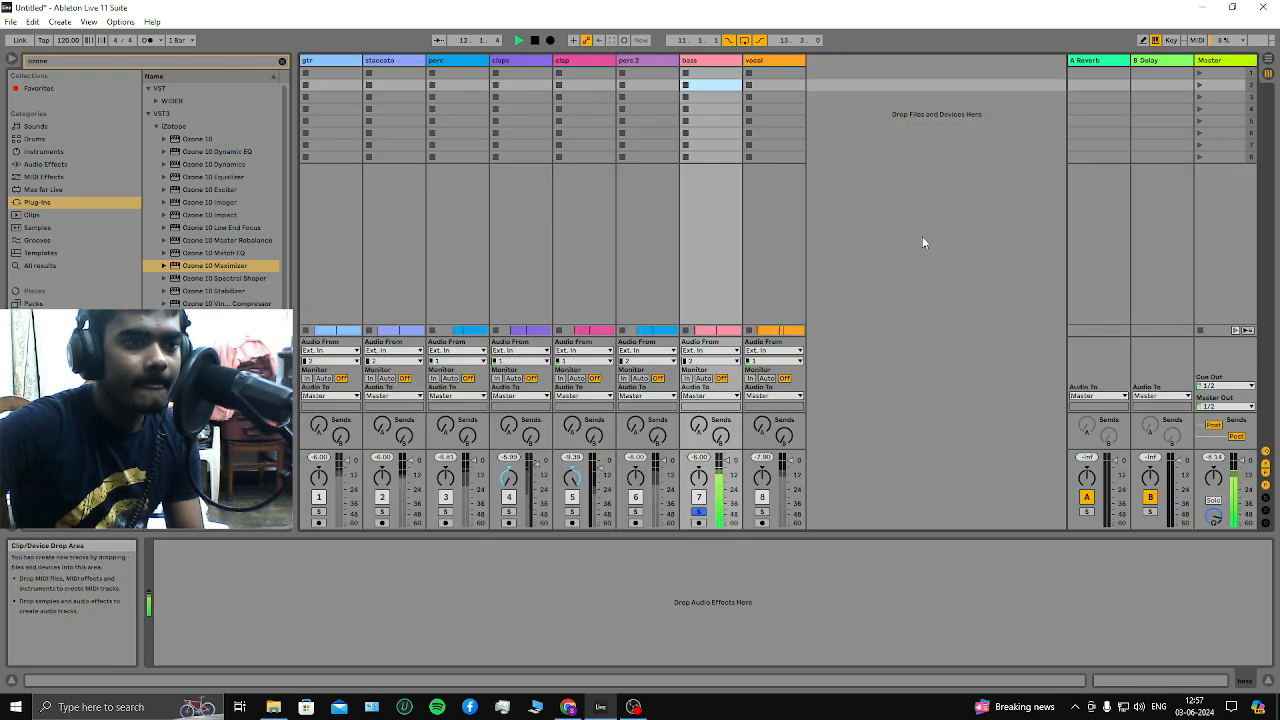
Set the threshold of the Maximizer on the Master track to -5.6 dB and stop playback after checking the levels
key("Tab")
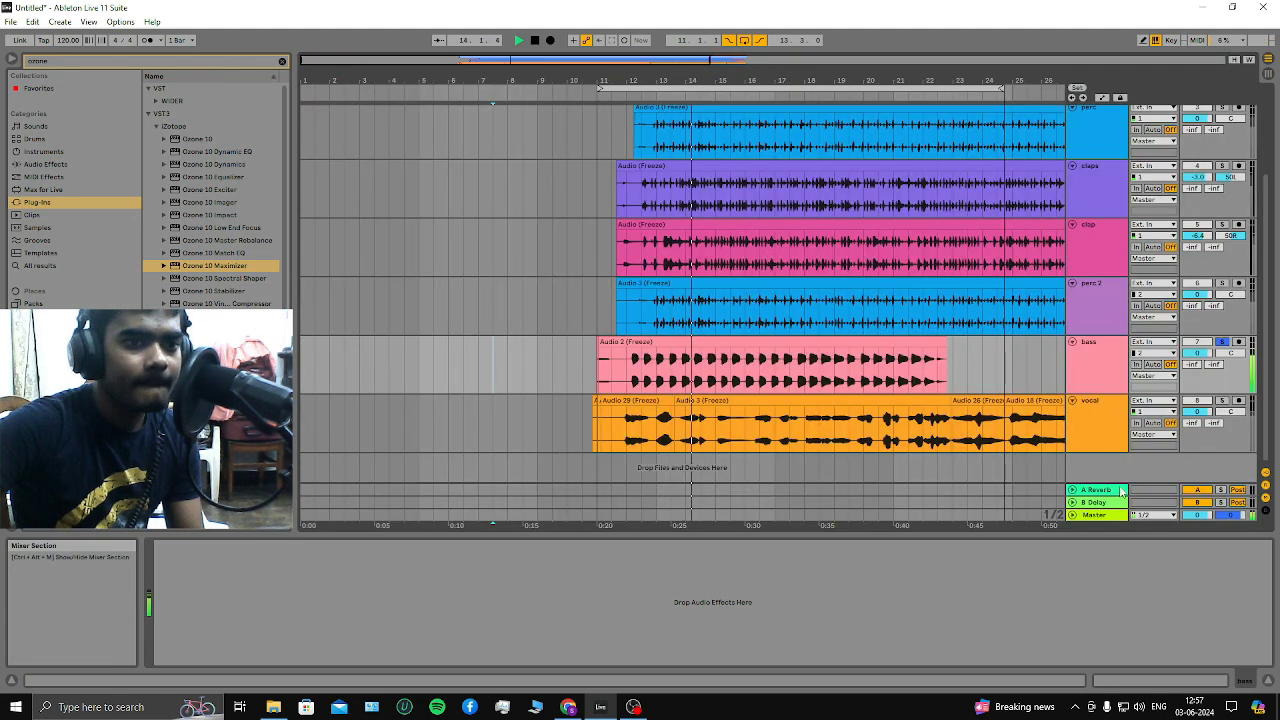
left_click(181, 545)
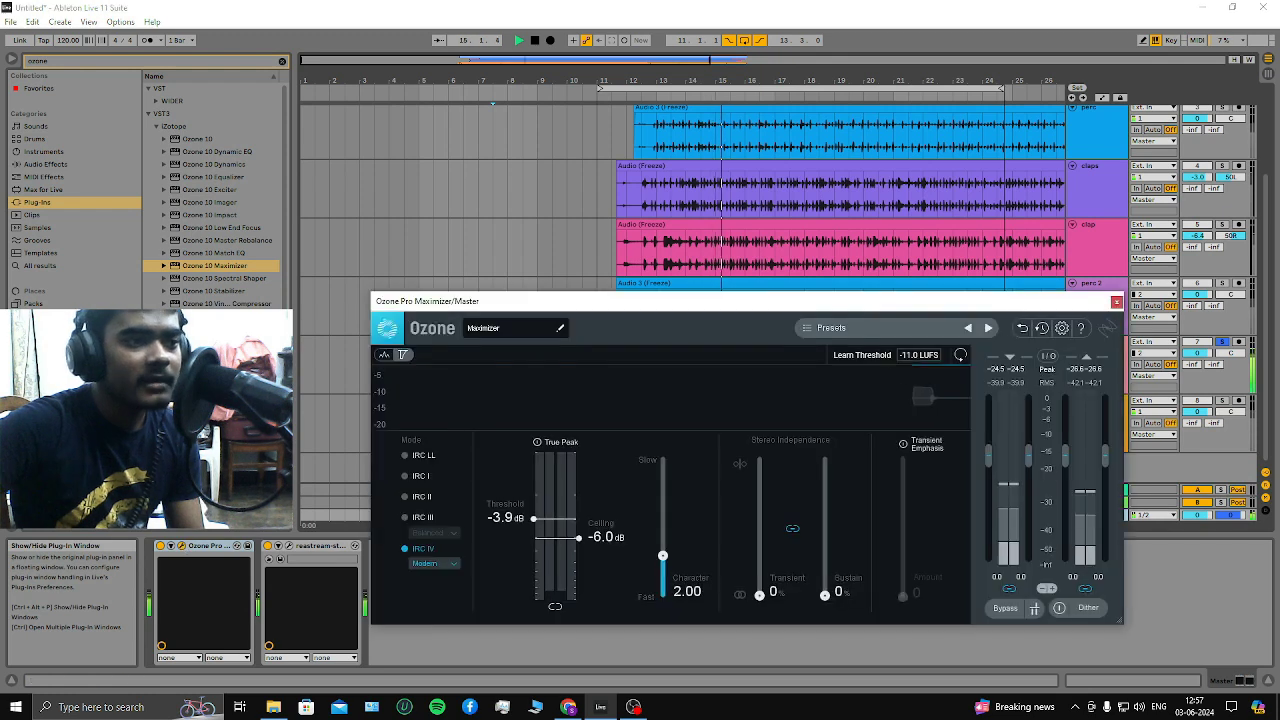
left_click_drag(535, 520, 535, 543)
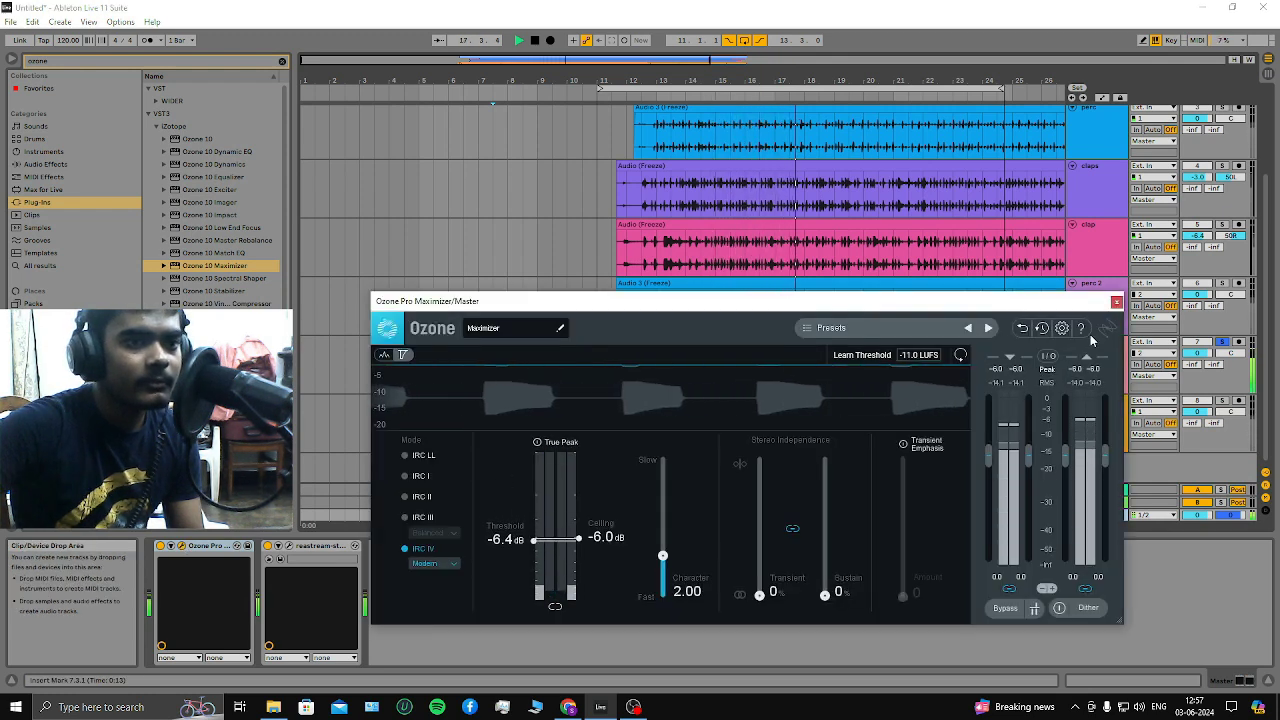
left_click(533, 541)
left_click_drag(533, 541, 533, 544)
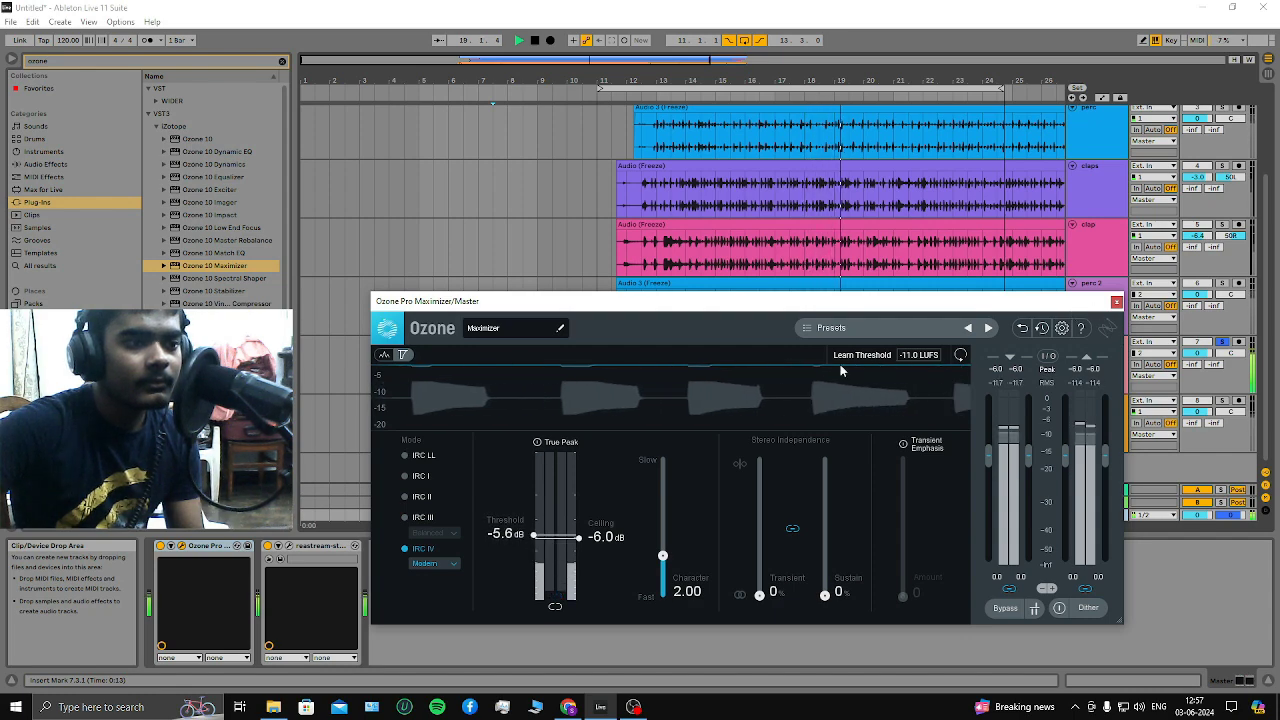
left_click(629, 121)
key("Tab")
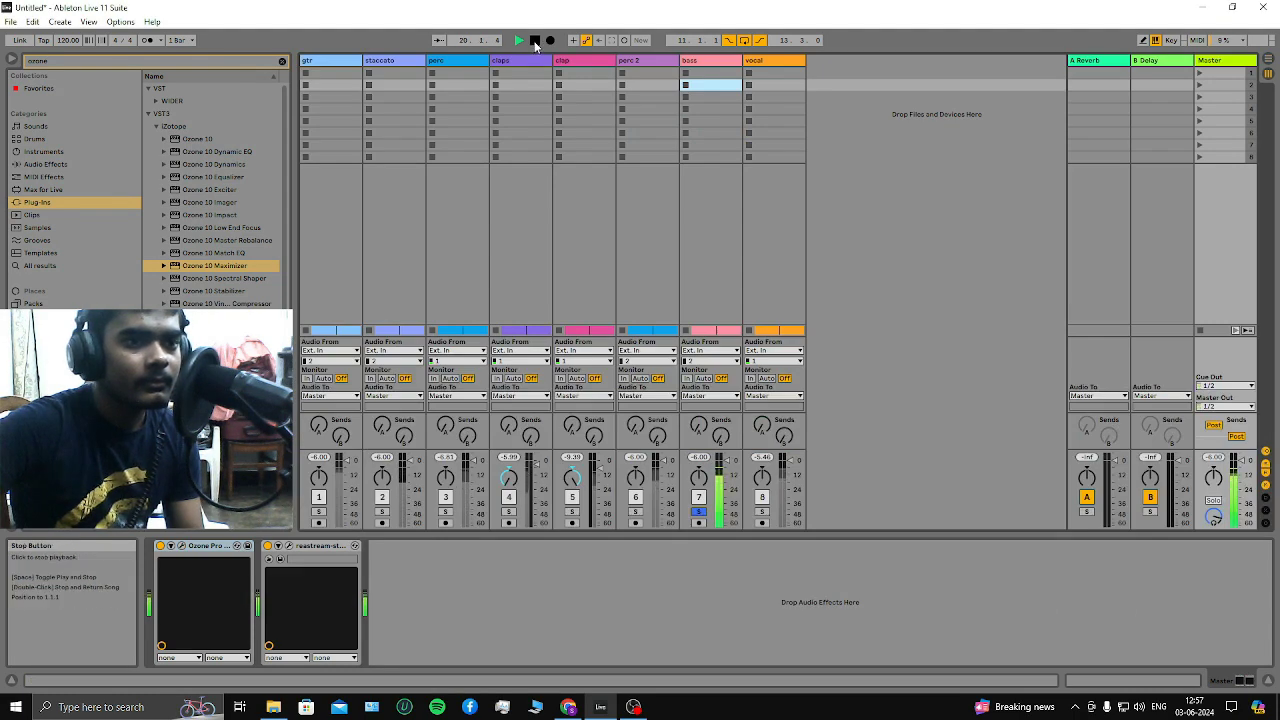
key("Tab")
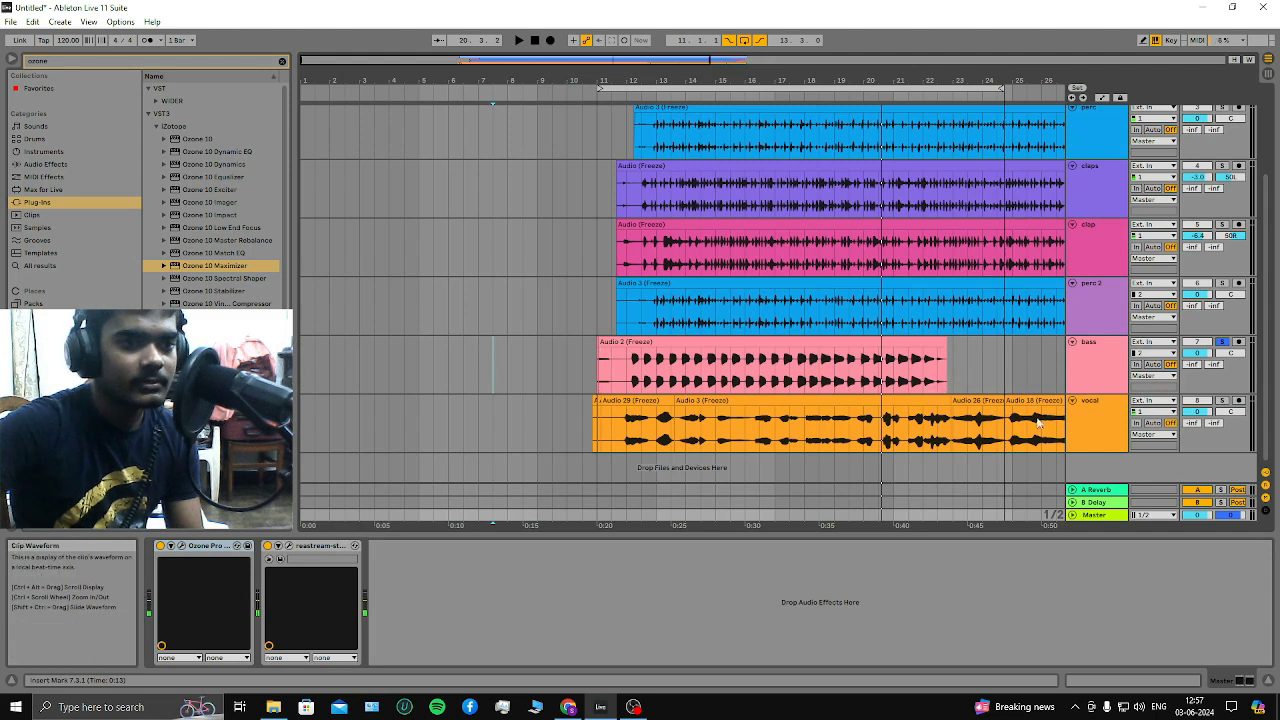
Solo the vocal track and play it from bar 11 to check its peak level in the mixer
left_click(1218, 408)
left_click(1221, 401)
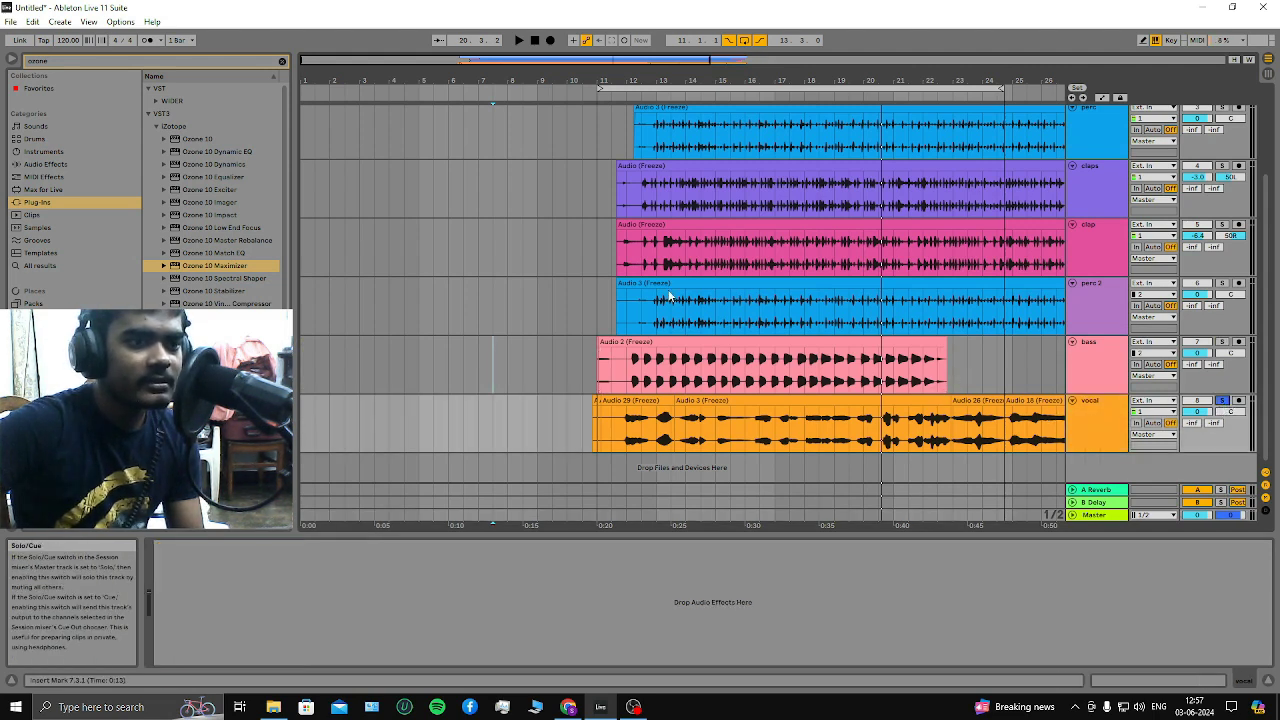
left_click(618, 96)
key("Tab")
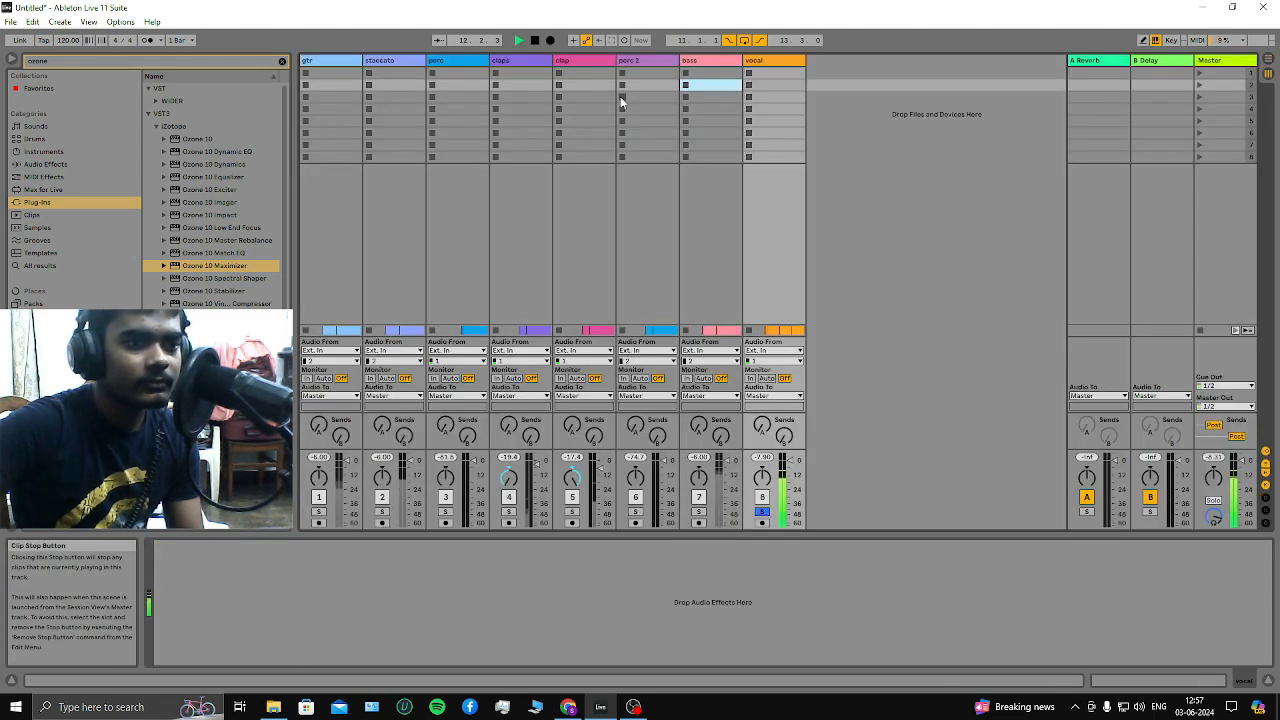
left_click(535, 41)
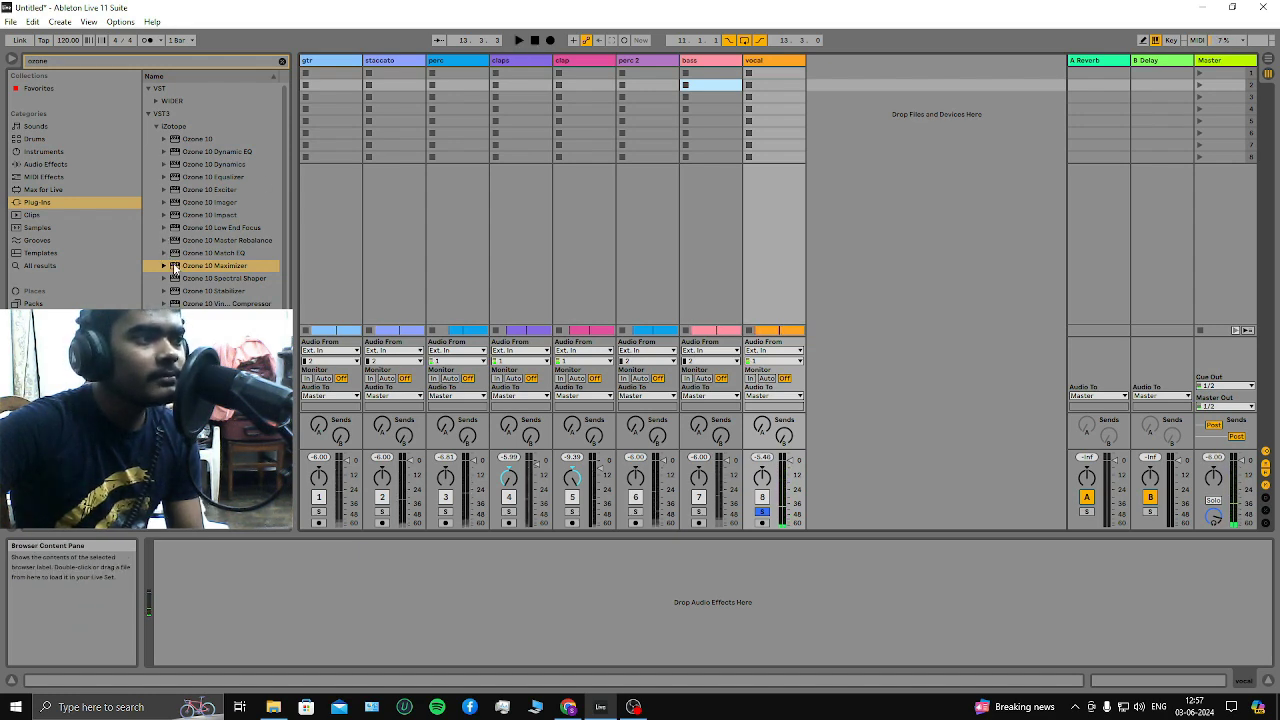
Add an Ozone 10 Maximizer to the vocal track with IRC IV mode and a -6.0 dB ceiling
left_click_drag(175, 267, 352, 562)
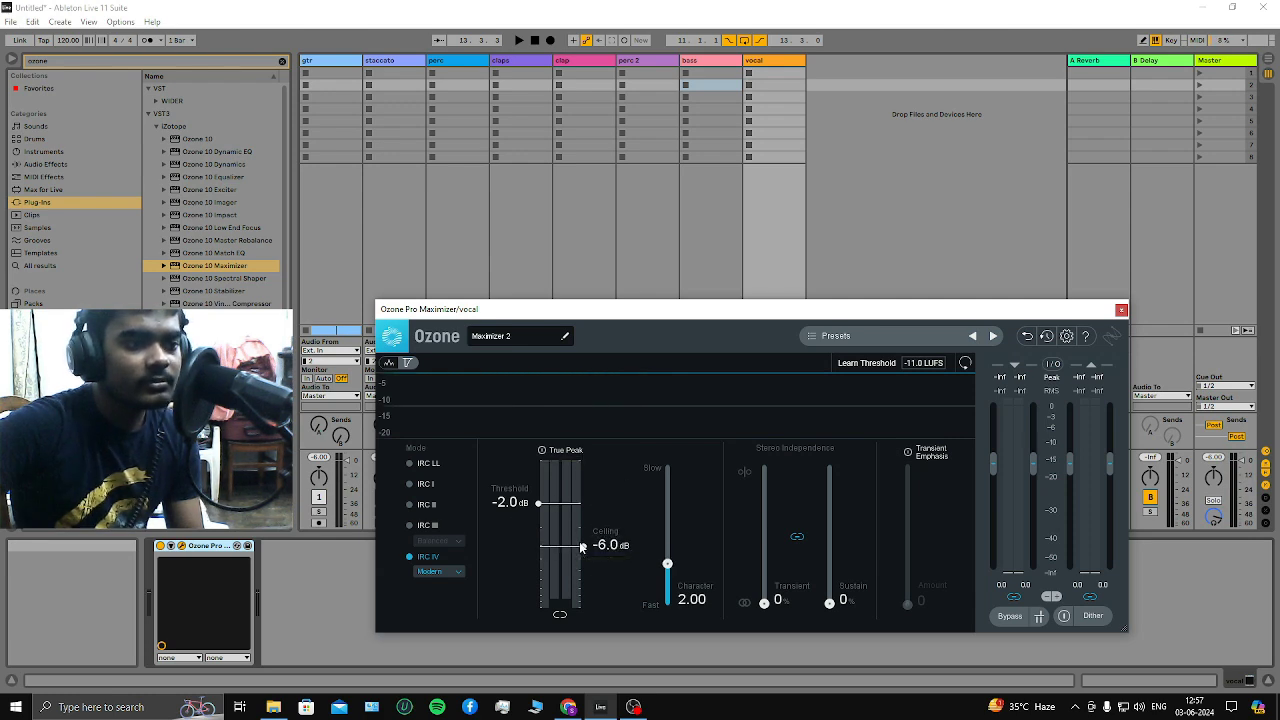
left_click(1121, 309)
Play the vocal from bar 11 and adjust its Maximizer's threshold, with the plug-in window moved clear of the vocal meter
key("Tab")
key("space")
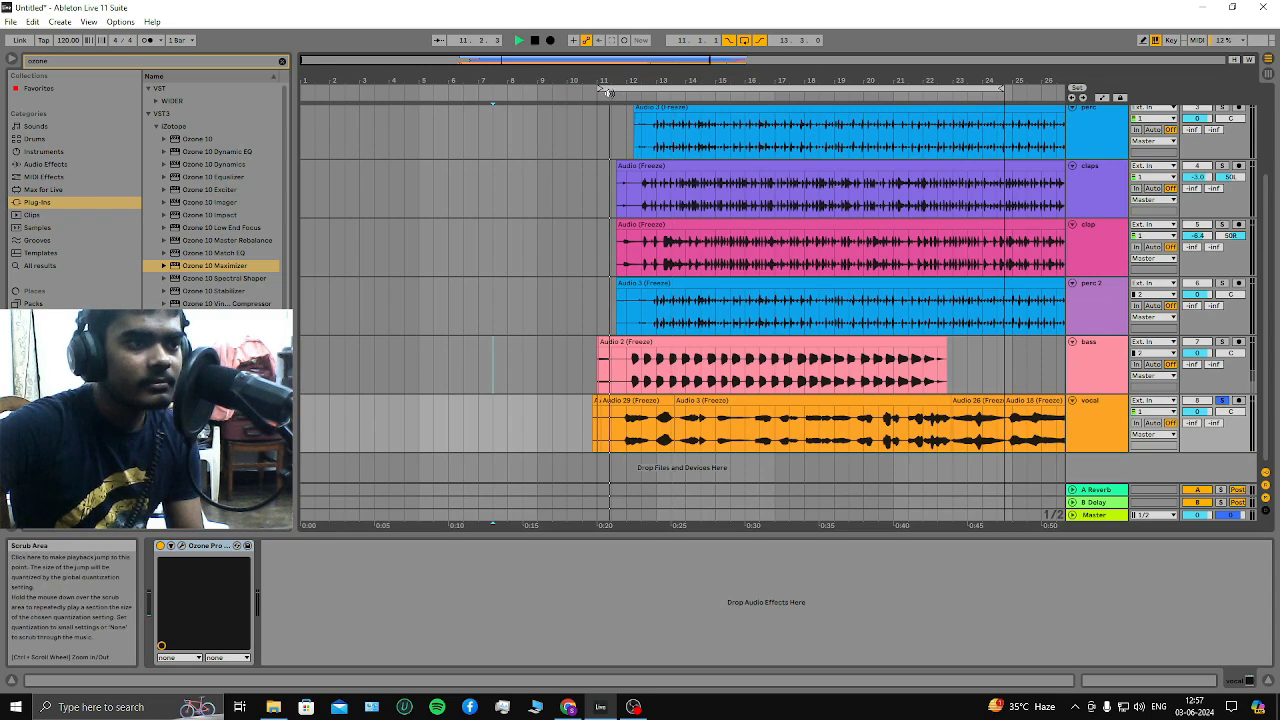
key("Tab")
left_click(180, 545)
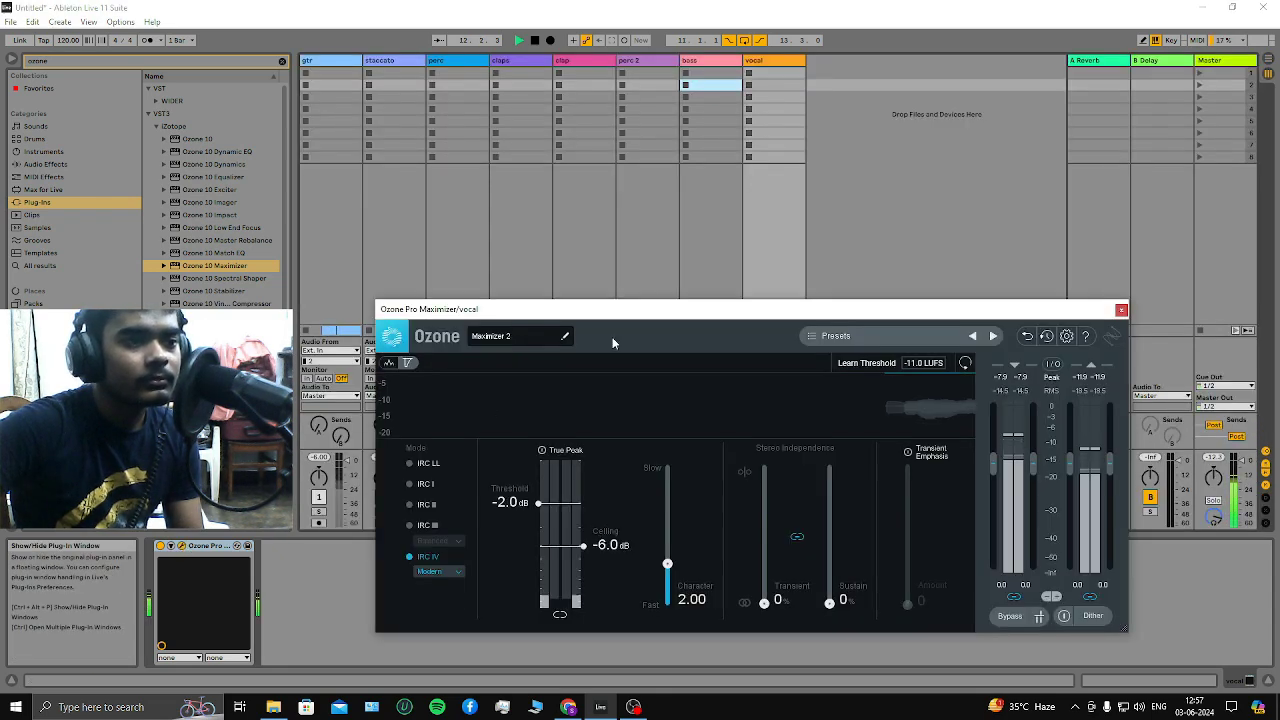
left_click_drag(622, 288, 285, 134)
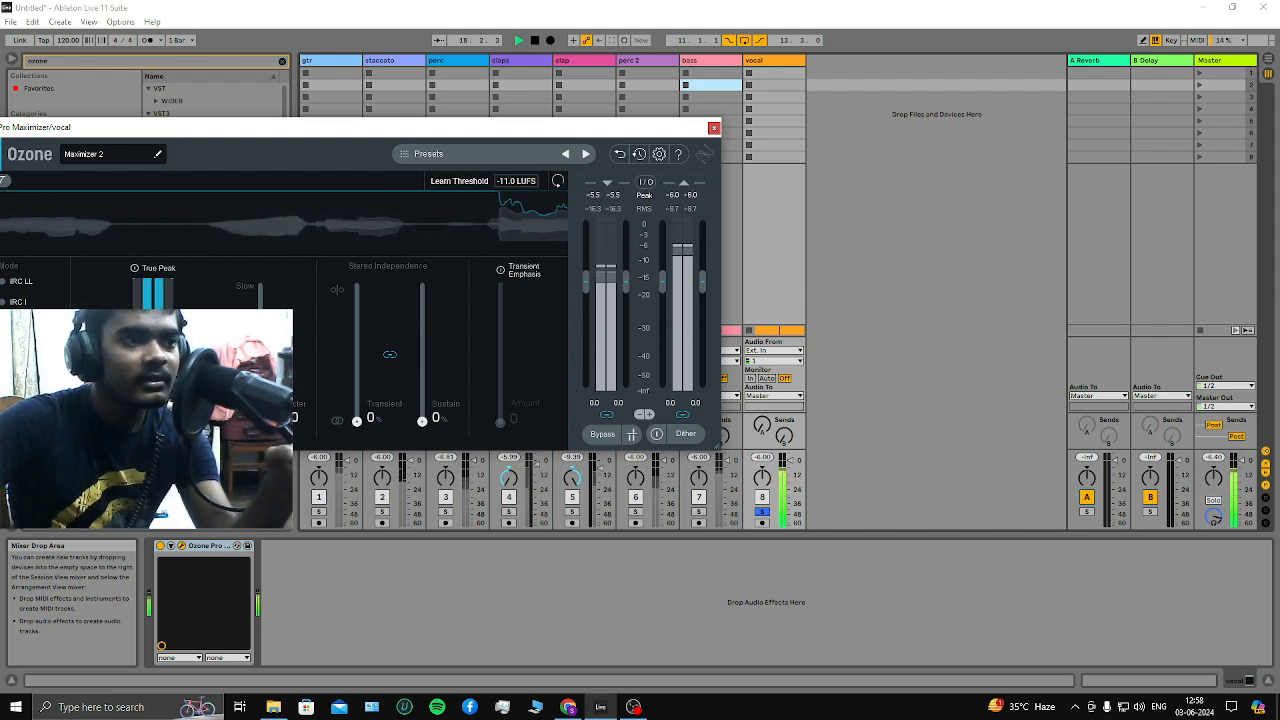
left_click(600, 110)
key("space")
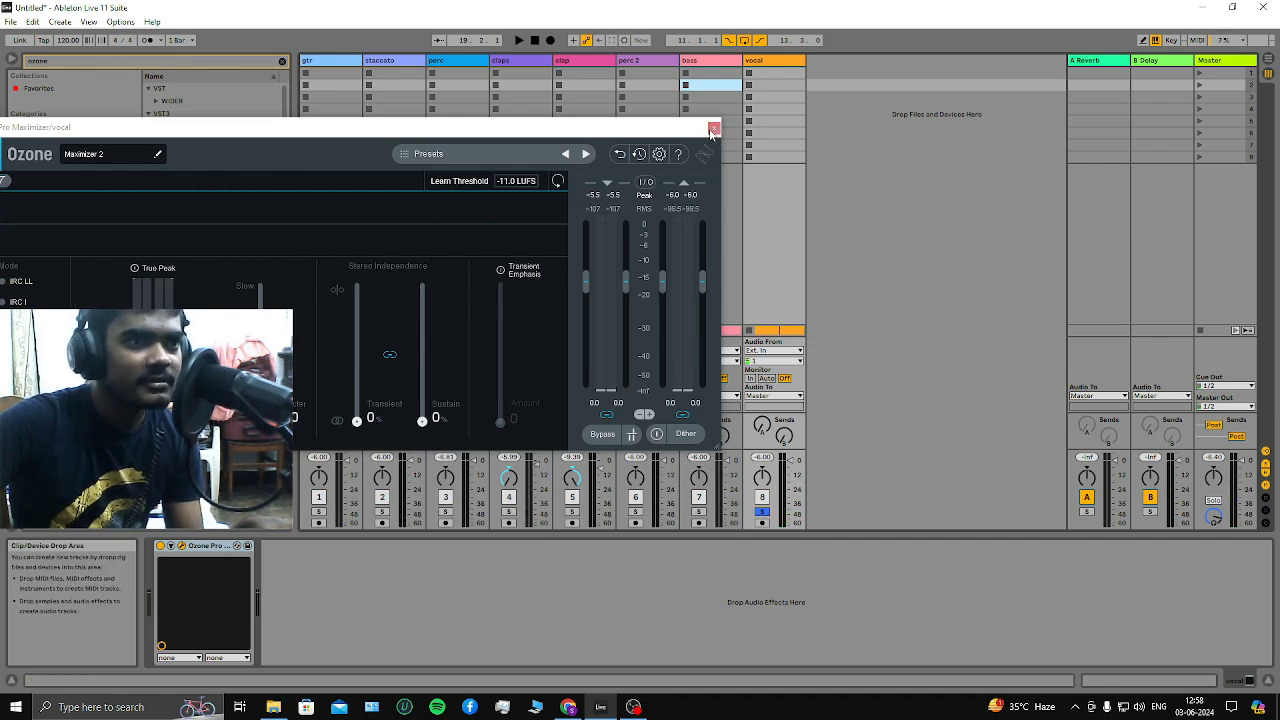
Replay the vocal from bar 11 and recheck its limiting in the Maximizer window
left_click(712, 130)
key("Tab")
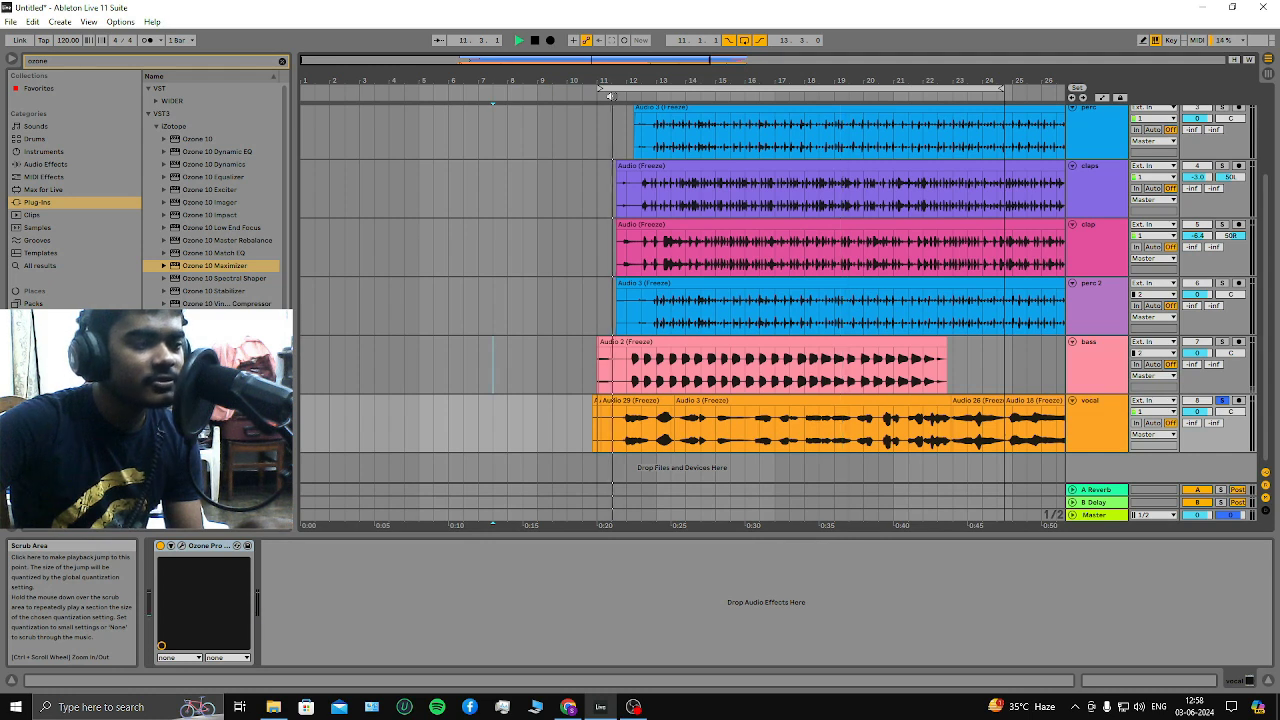
key("Tab")
left_click(180, 545)
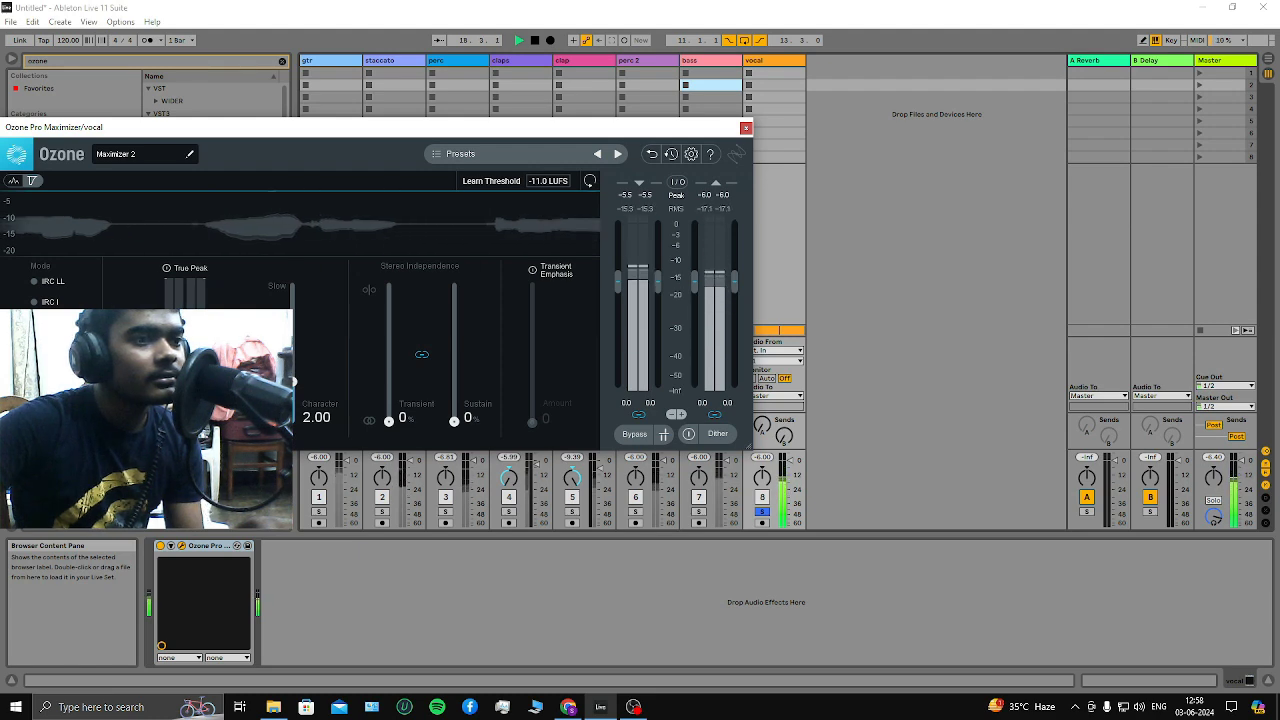
left_click(745, 127)
Restart the vocal from bar 11, check its mixer level and select its Maximizer device
key("Tab")
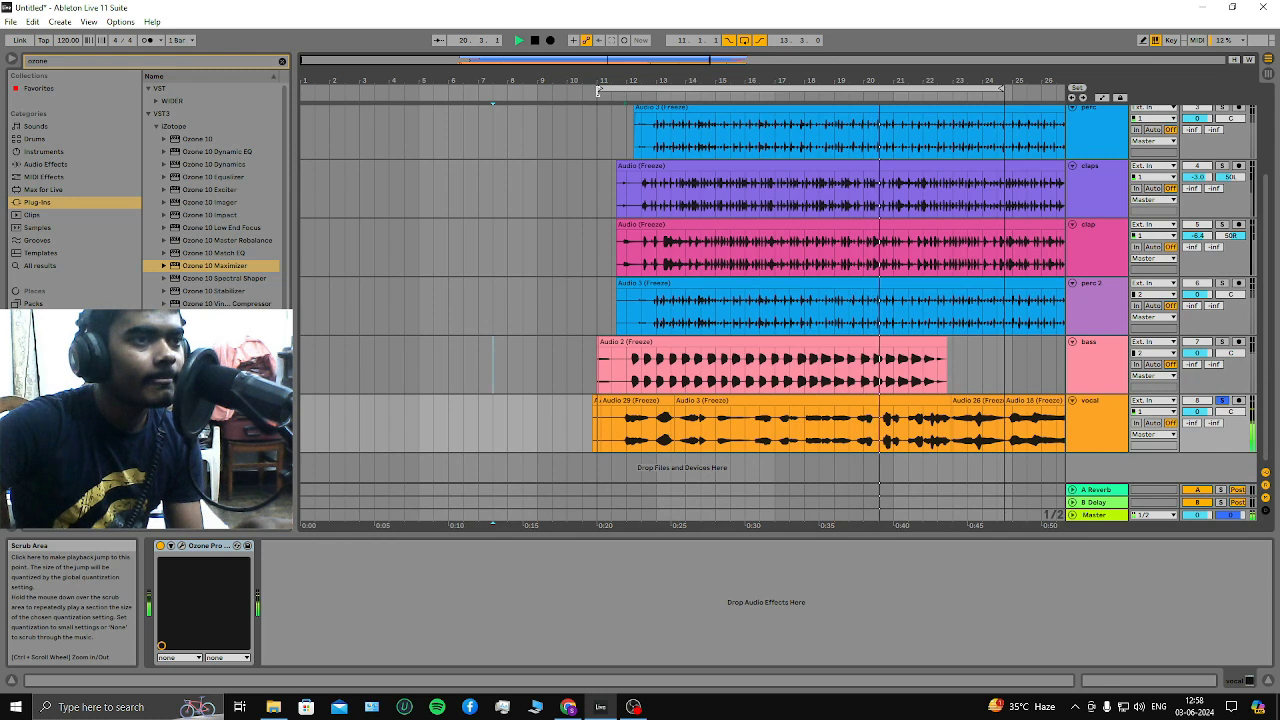
key("Tab")
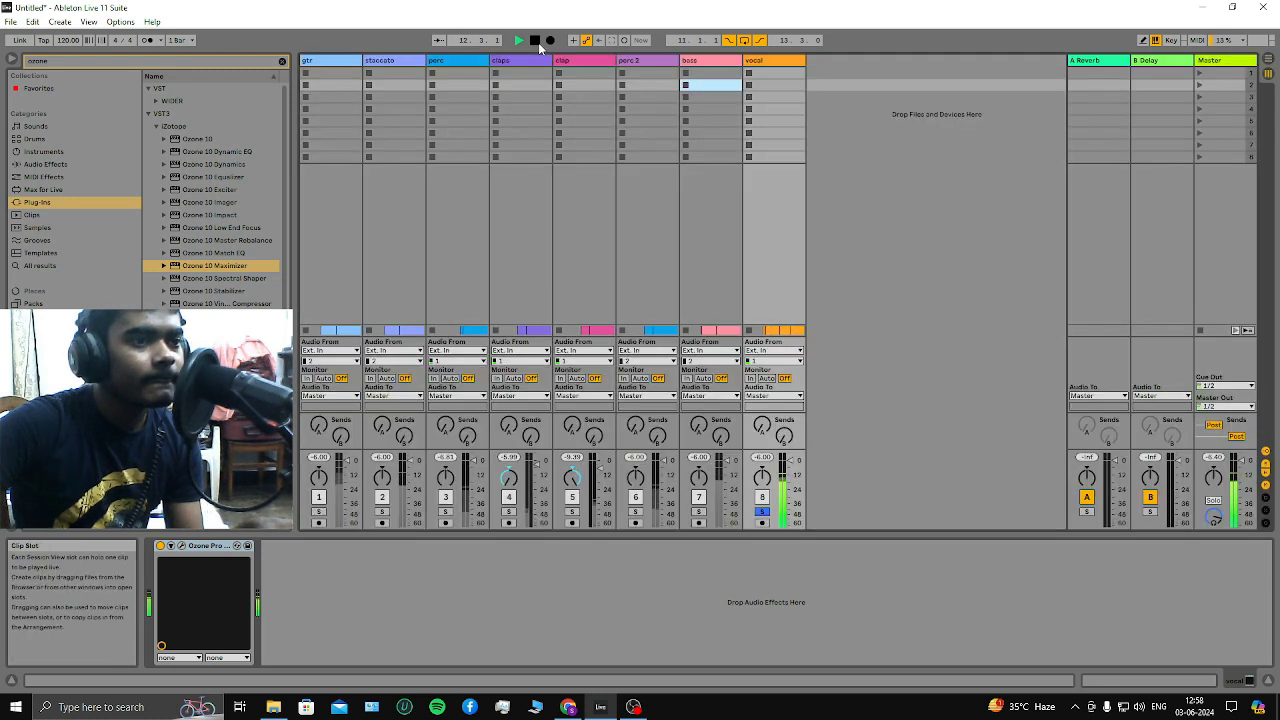
left_click(197, 545)
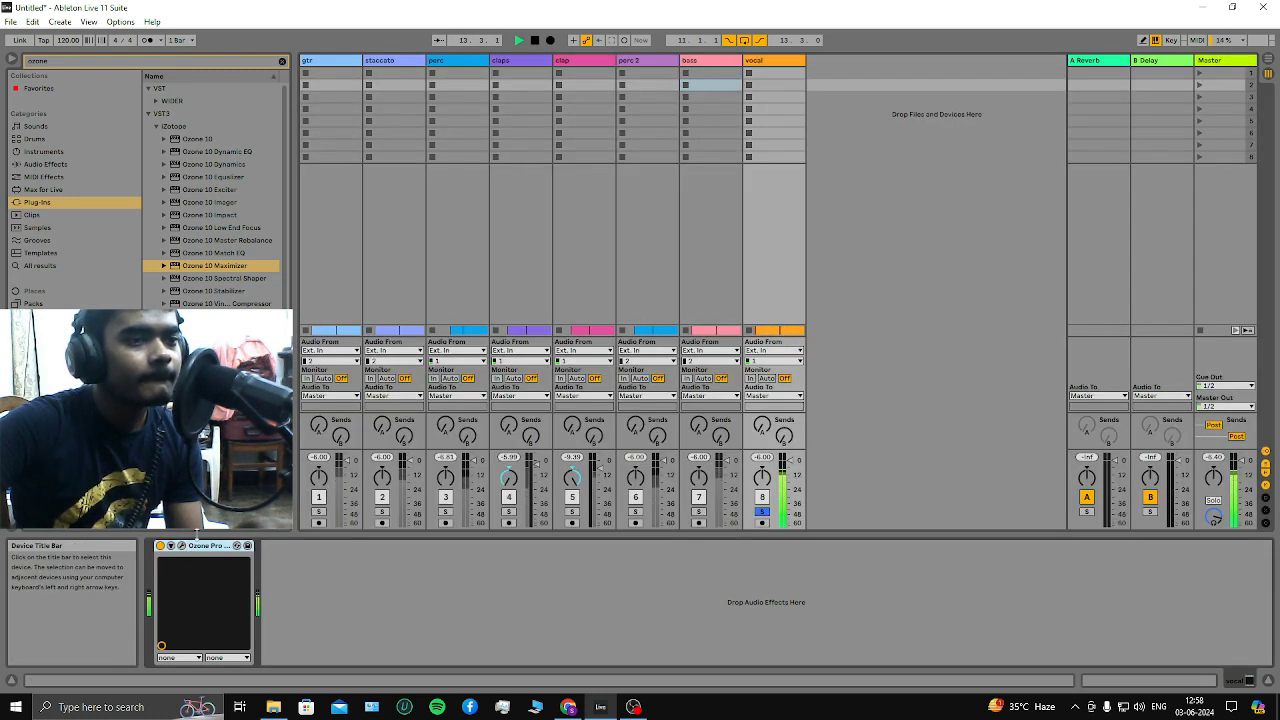
Review the vocal's limiting in its Maximizer window during playback, then close the plug-in and return to the arrangement
left_click(181, 545)
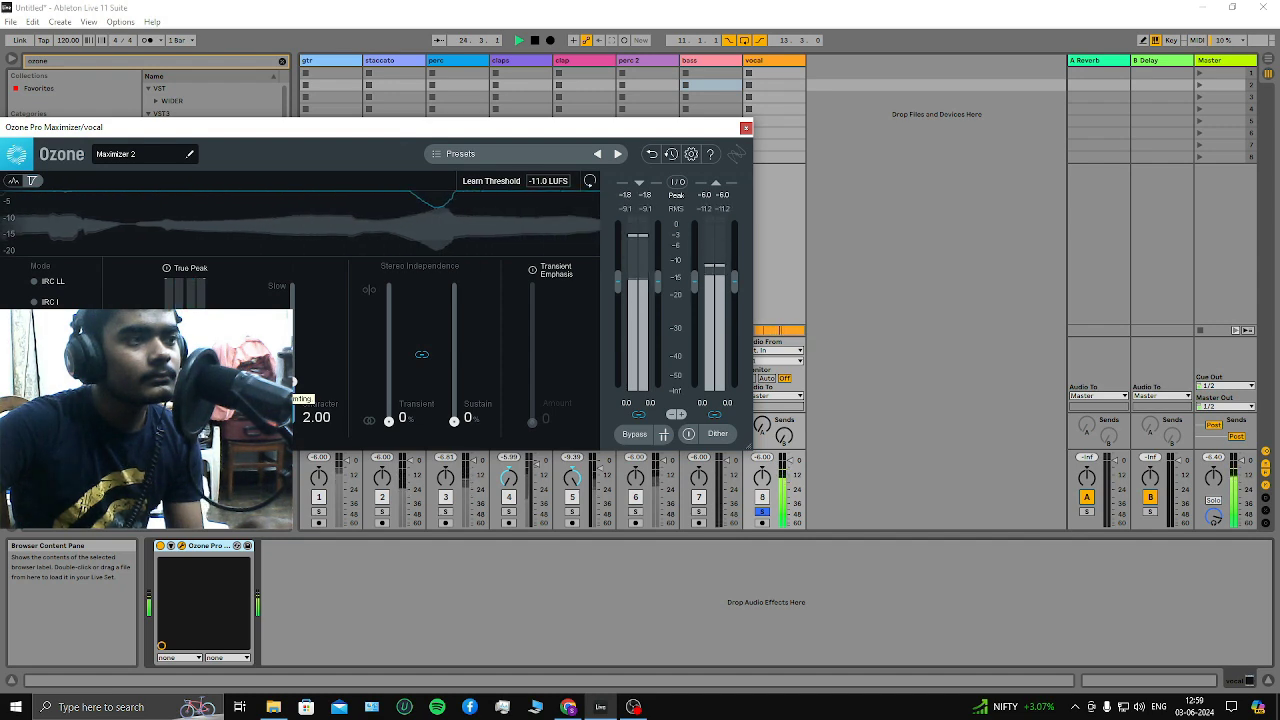
left_click(745, 127)
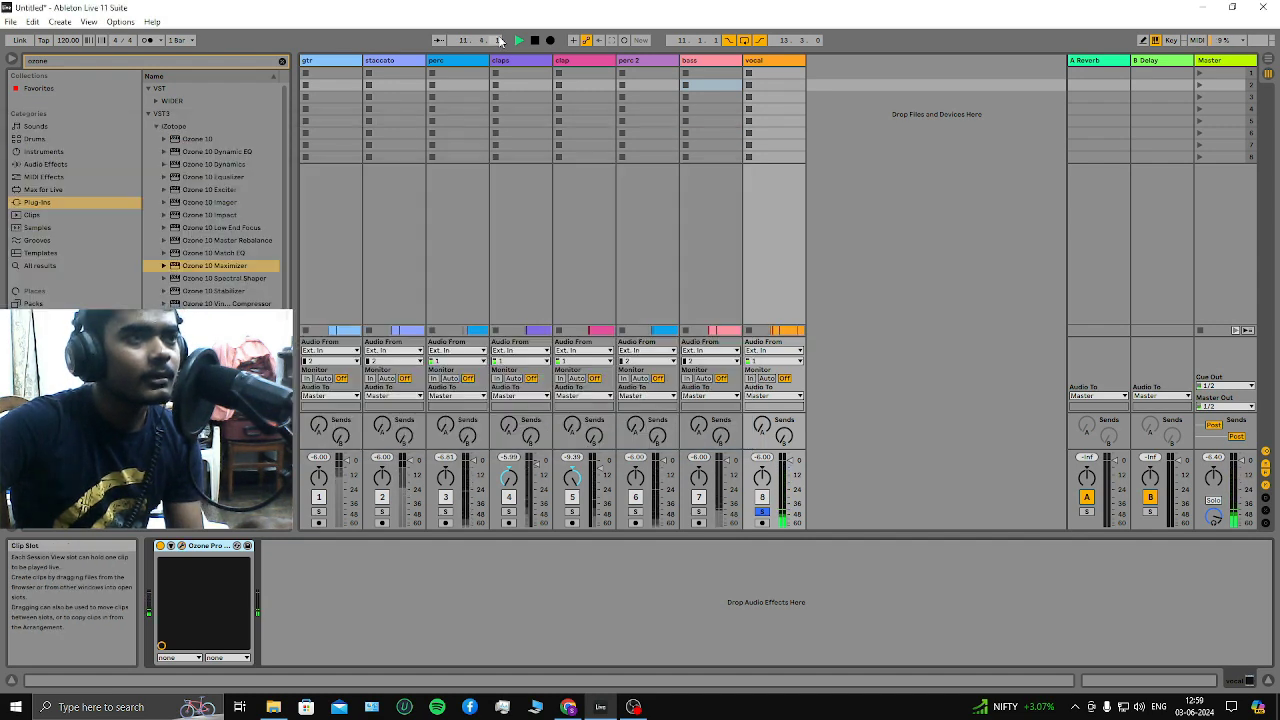
key("Tab")
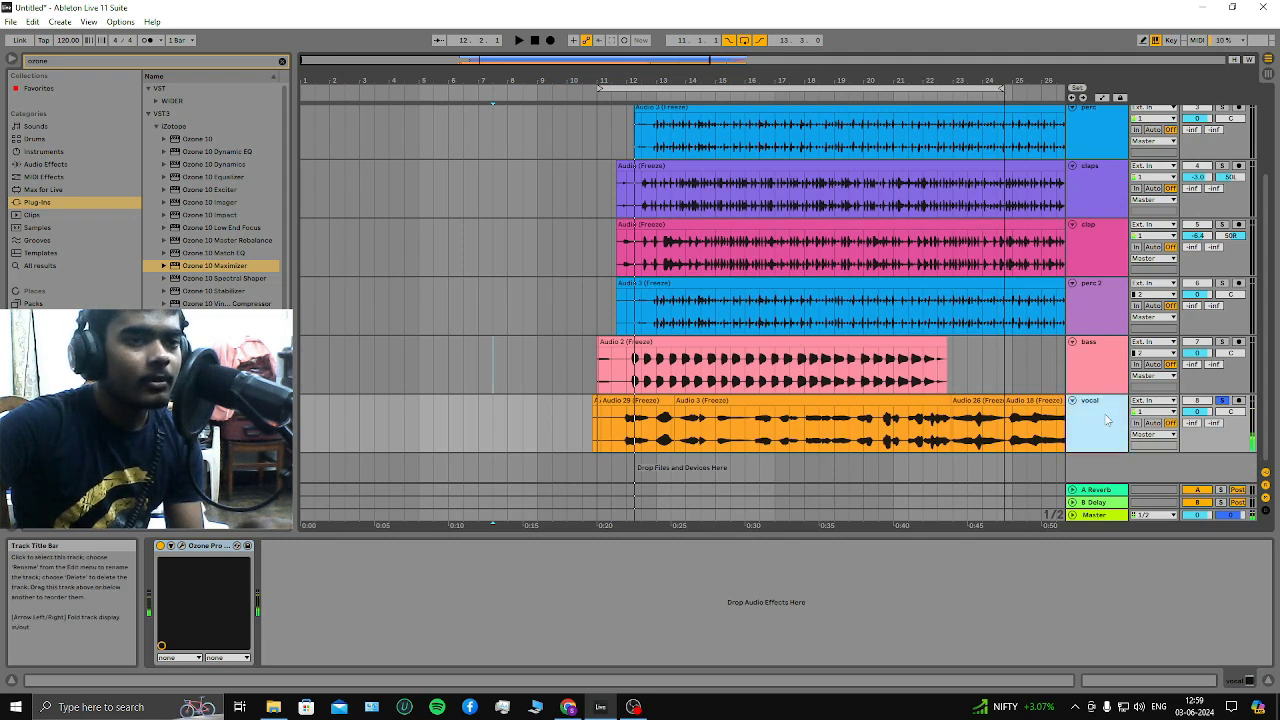
Find the Vocal Rider plug-in in the browser and add Vocal Rider Stereo to the vocal track
left_click(282, 61)
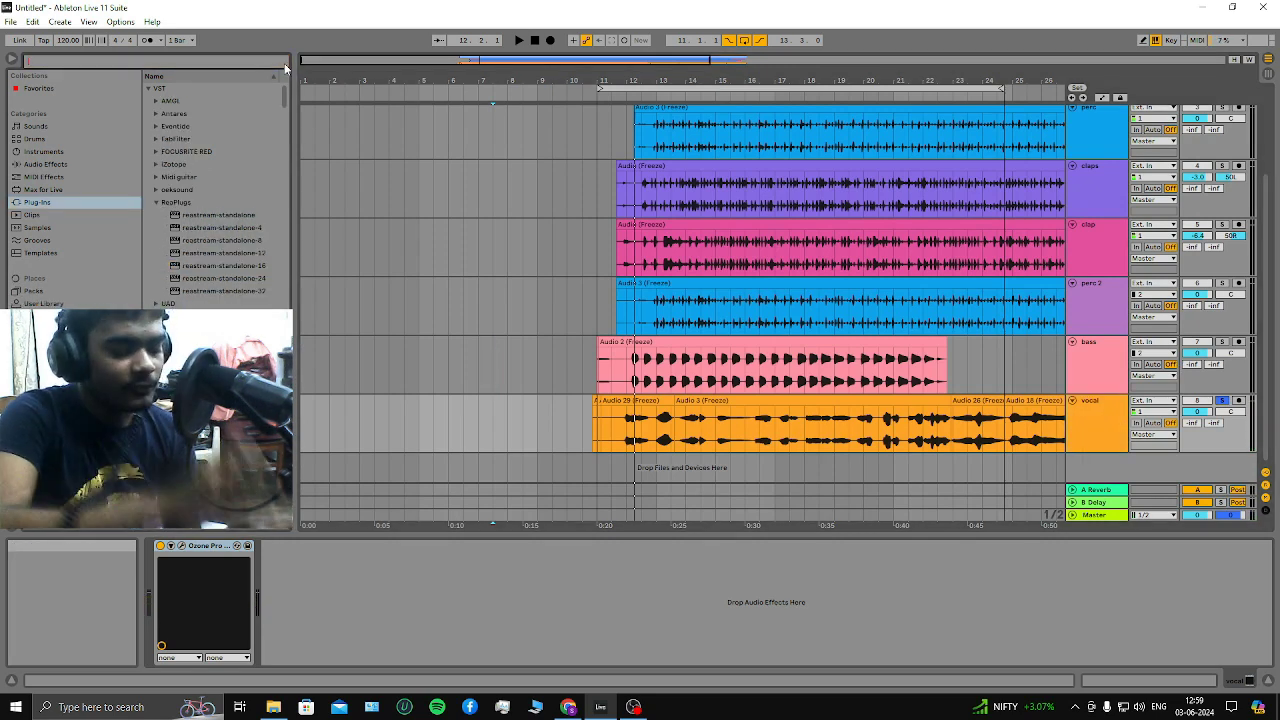
type("vocal rider")
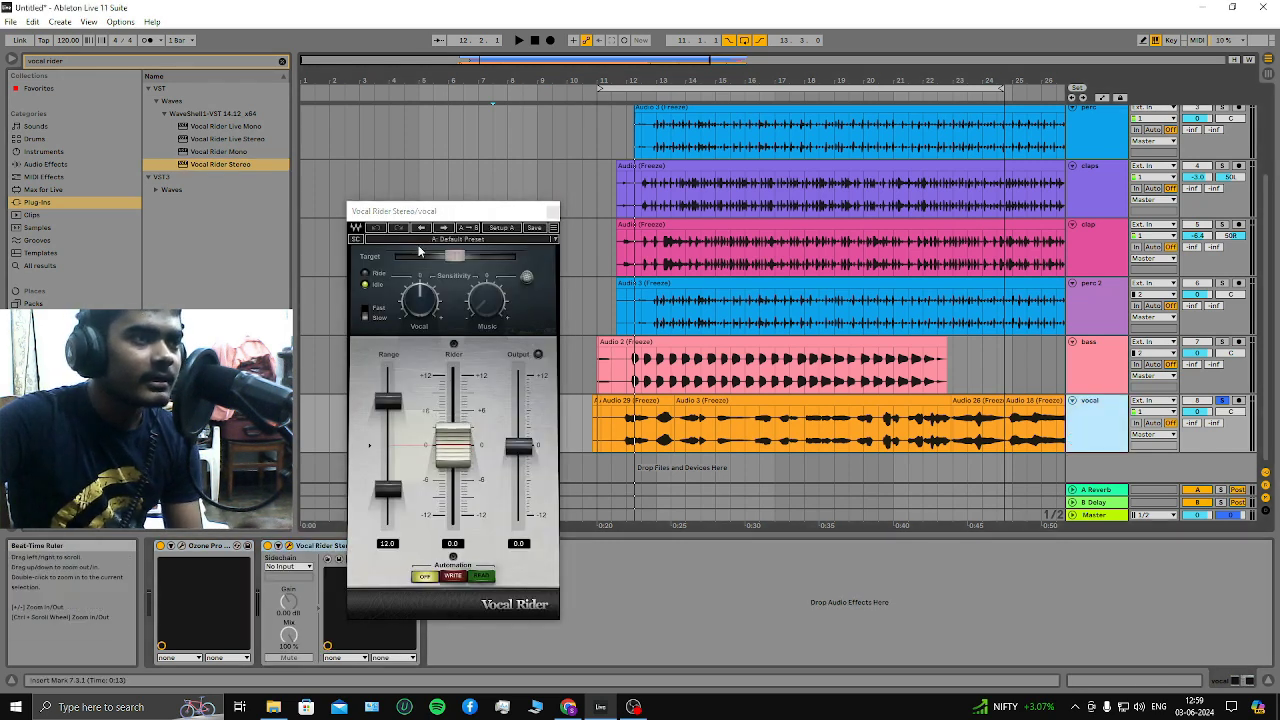
key("Tab")
key("Tab")
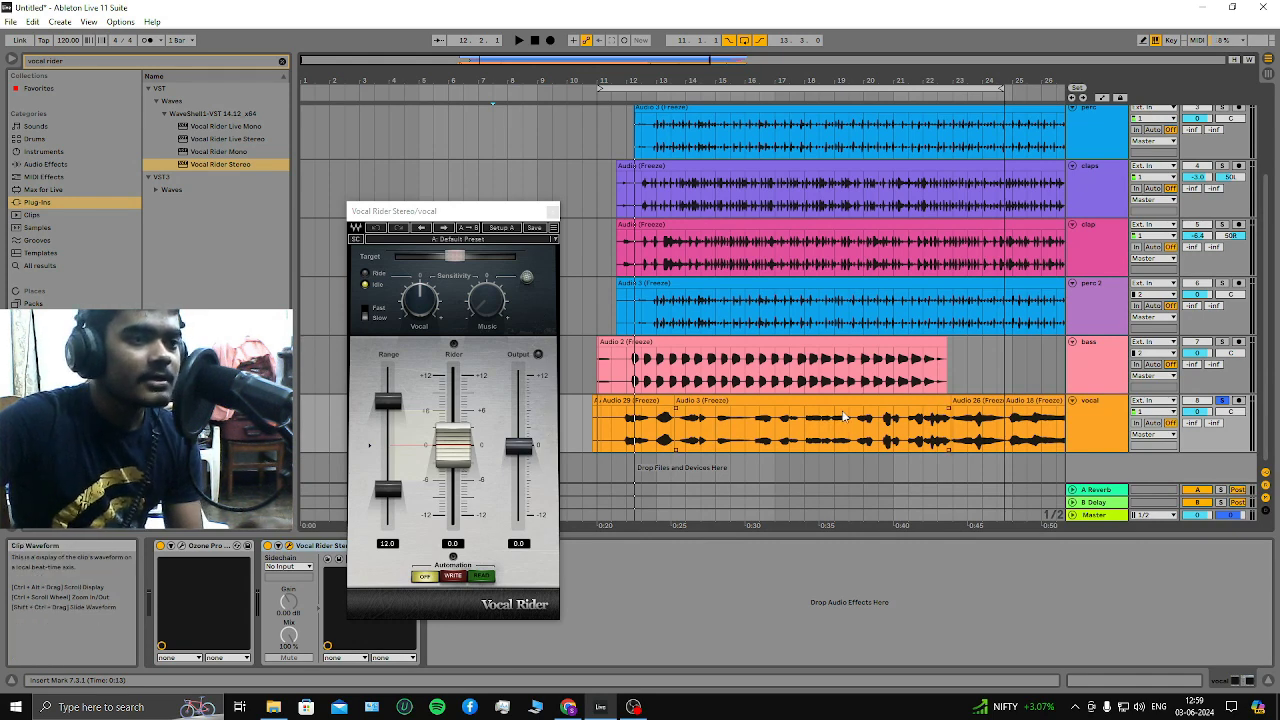
key("Tab")
key("Tab")
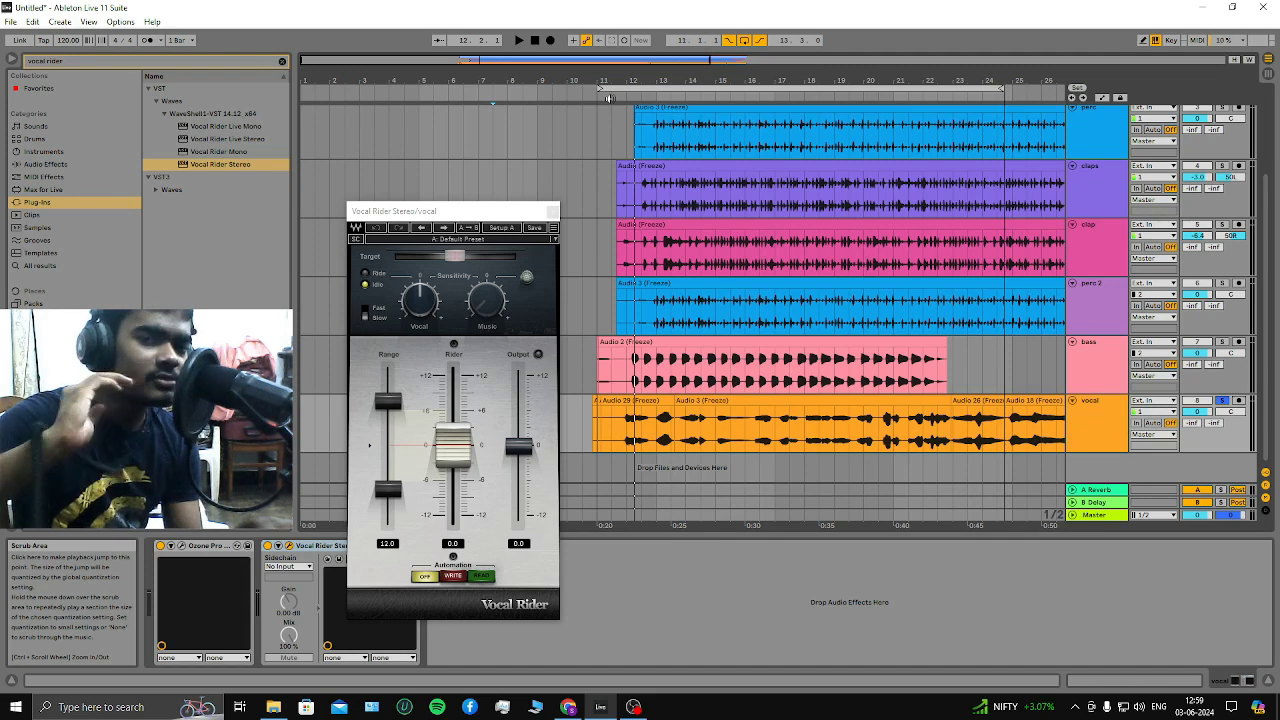
Play the vocal from bar 11 and raise Vocal Rider's target to about -6.6, with its window clear of the vocal meter
left_click(609, 97)
key("Tab")
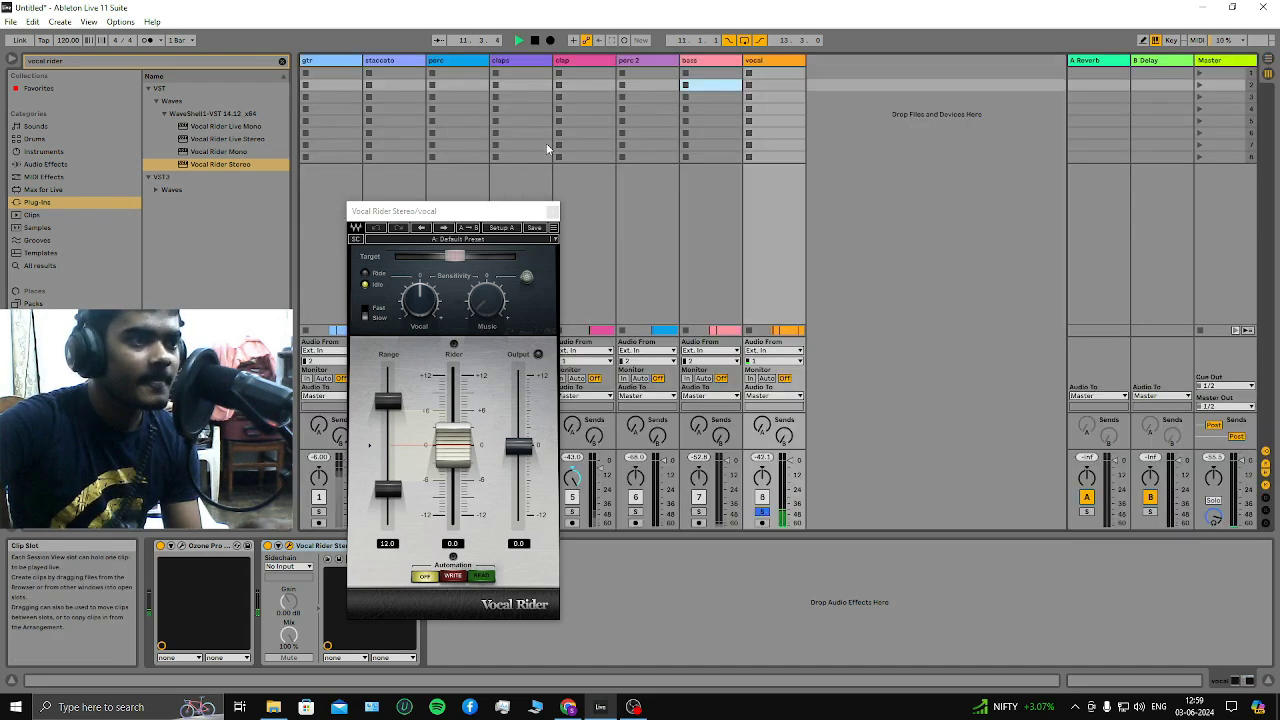
left_click_drag(454, 210, 319, 115)
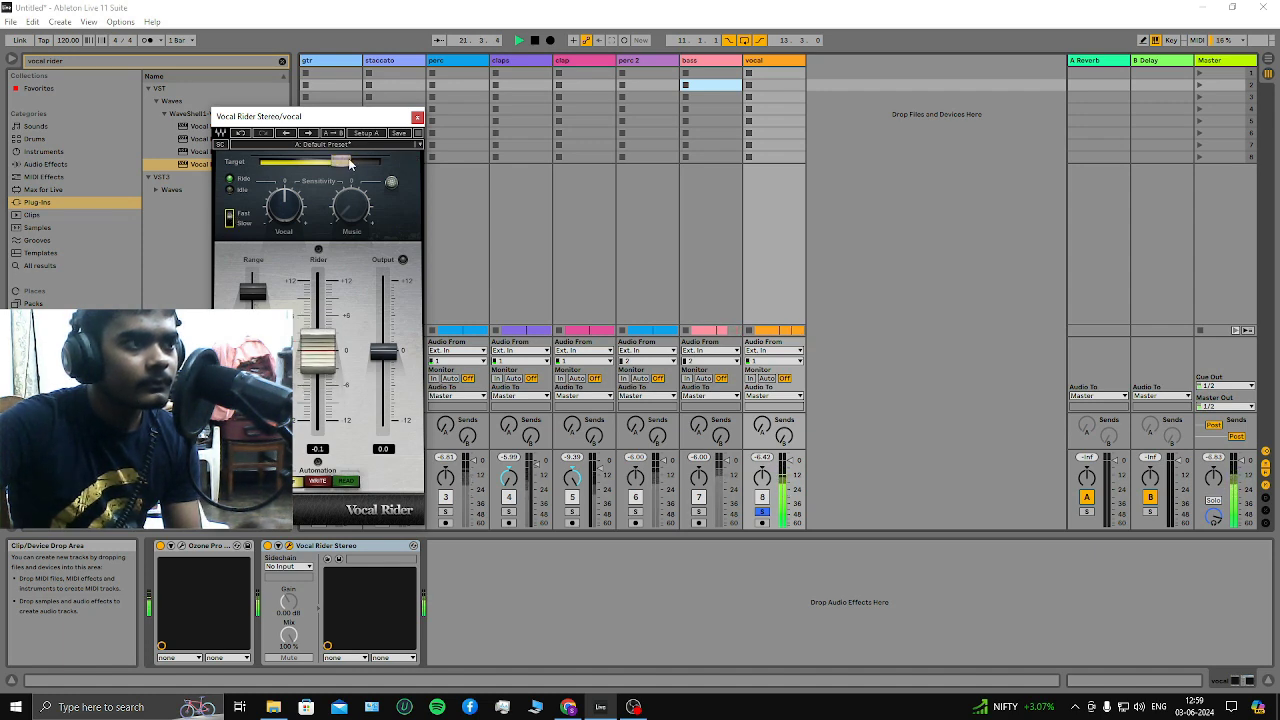
left_click_drag(350, 163, 360, 162)
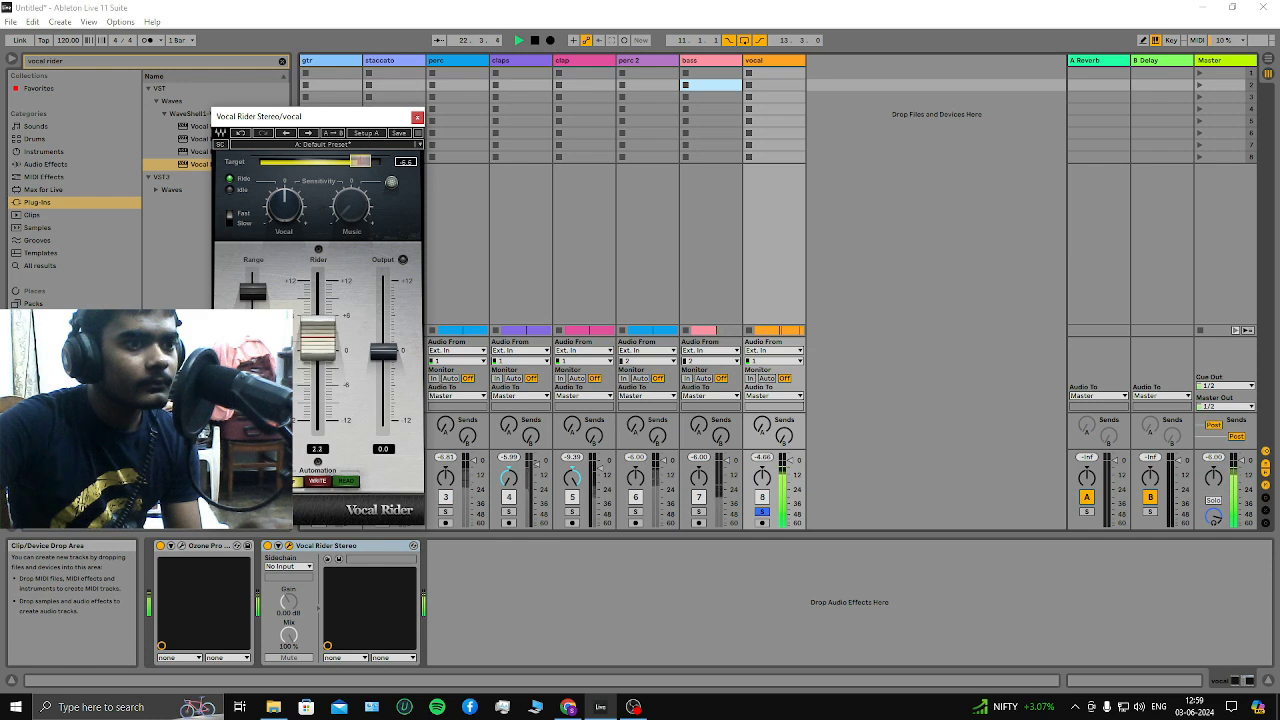
Move Vocal Rider Stereo ahead of the Ozone Maximizer in the vocal's device chain and close its plug-in window
left_click(338, 548)
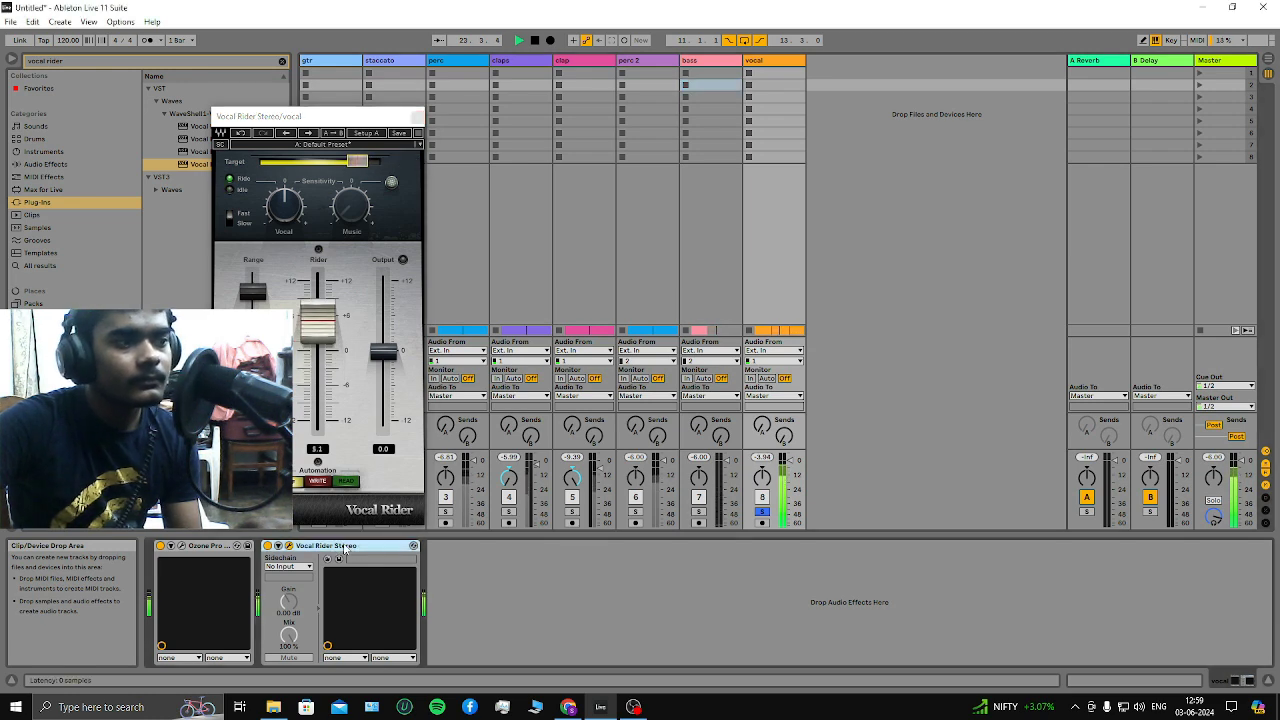
left_click_drag(189, 574, 175, 565)
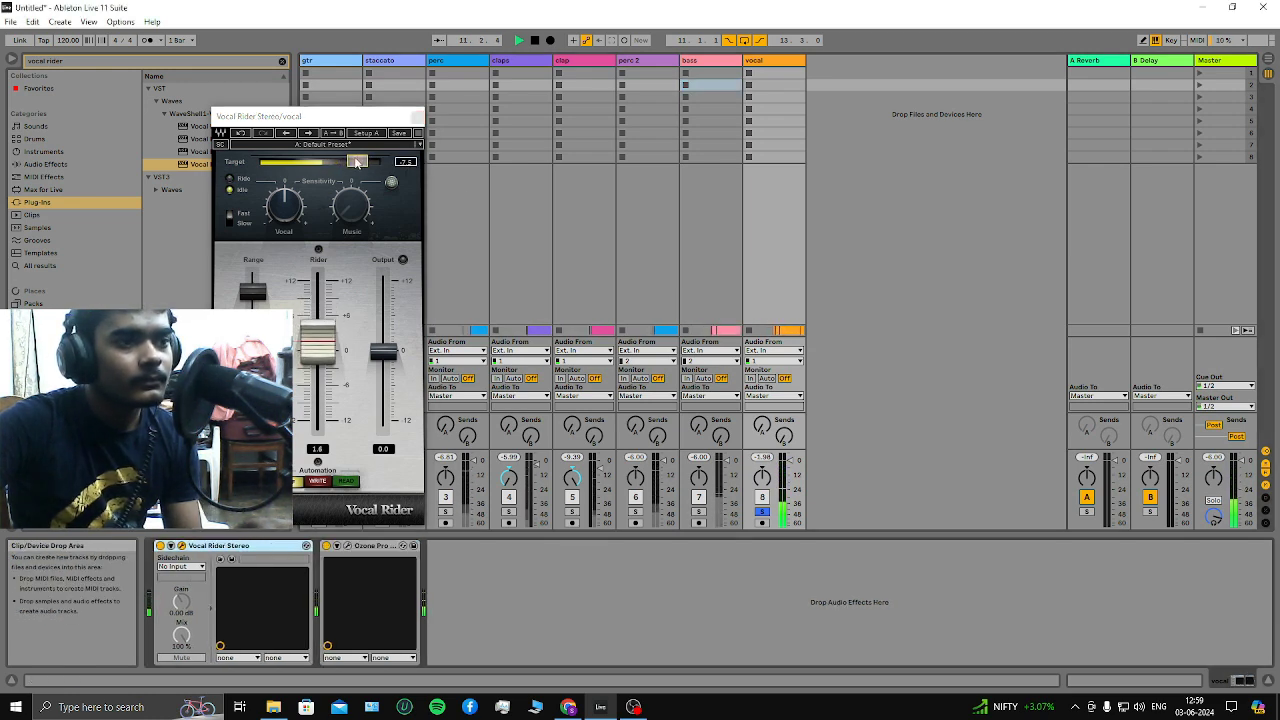
left_click(417, 116)
key("Tab")
key("Tab")
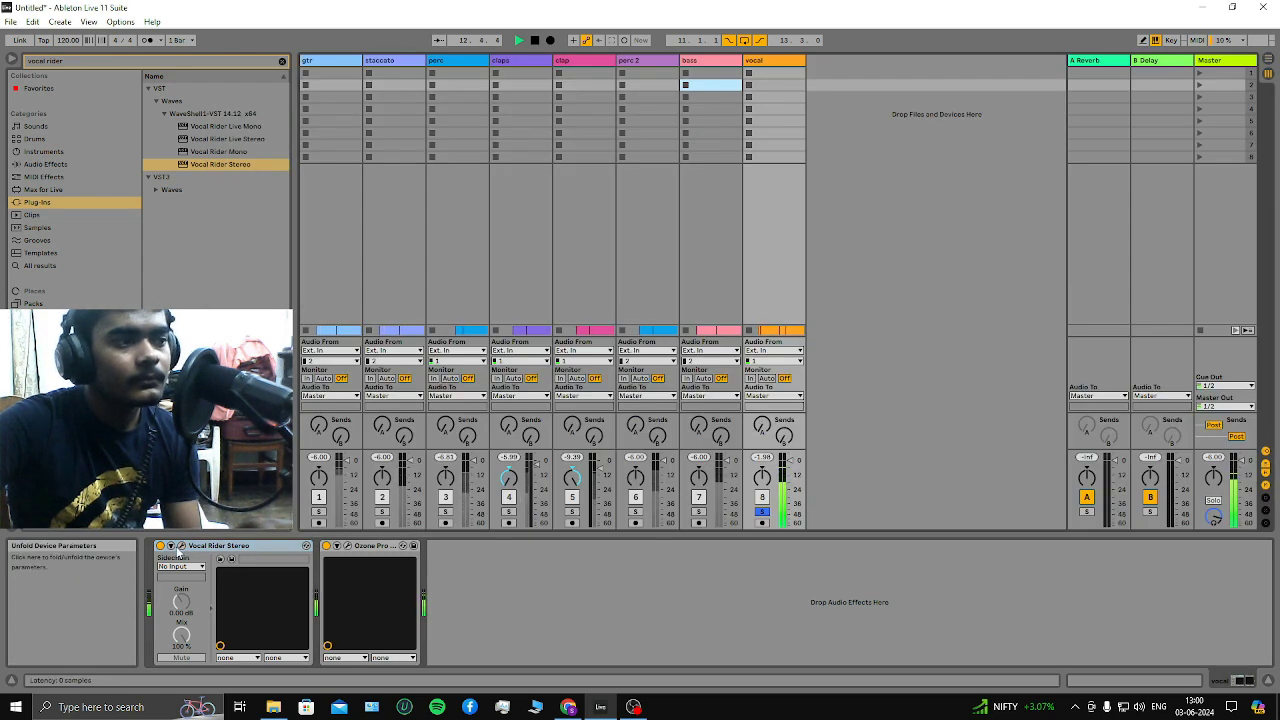
Lower Vocal Rider's target slightly while the vocal plays, then close its window and stop playback
left_click(182, 546)
left_click(355, 161)
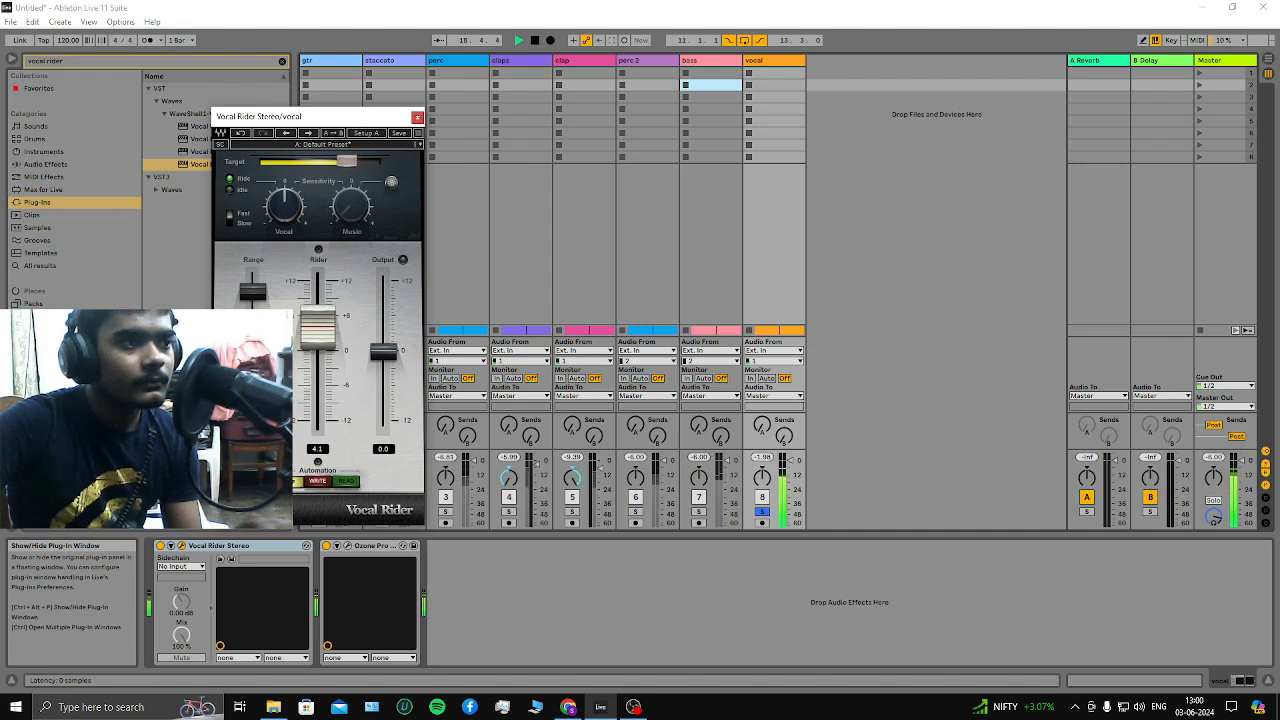
left_click_drag(352, 163, 347, 163)
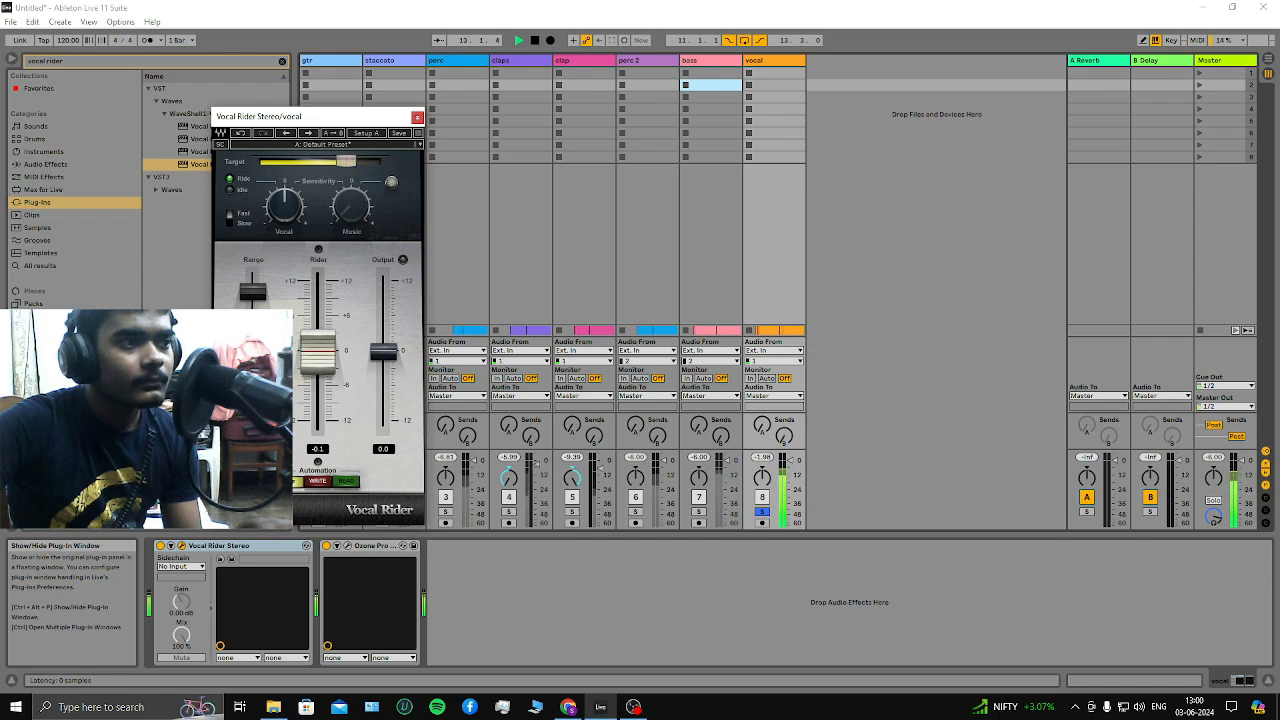
mouse_move(347, 161)
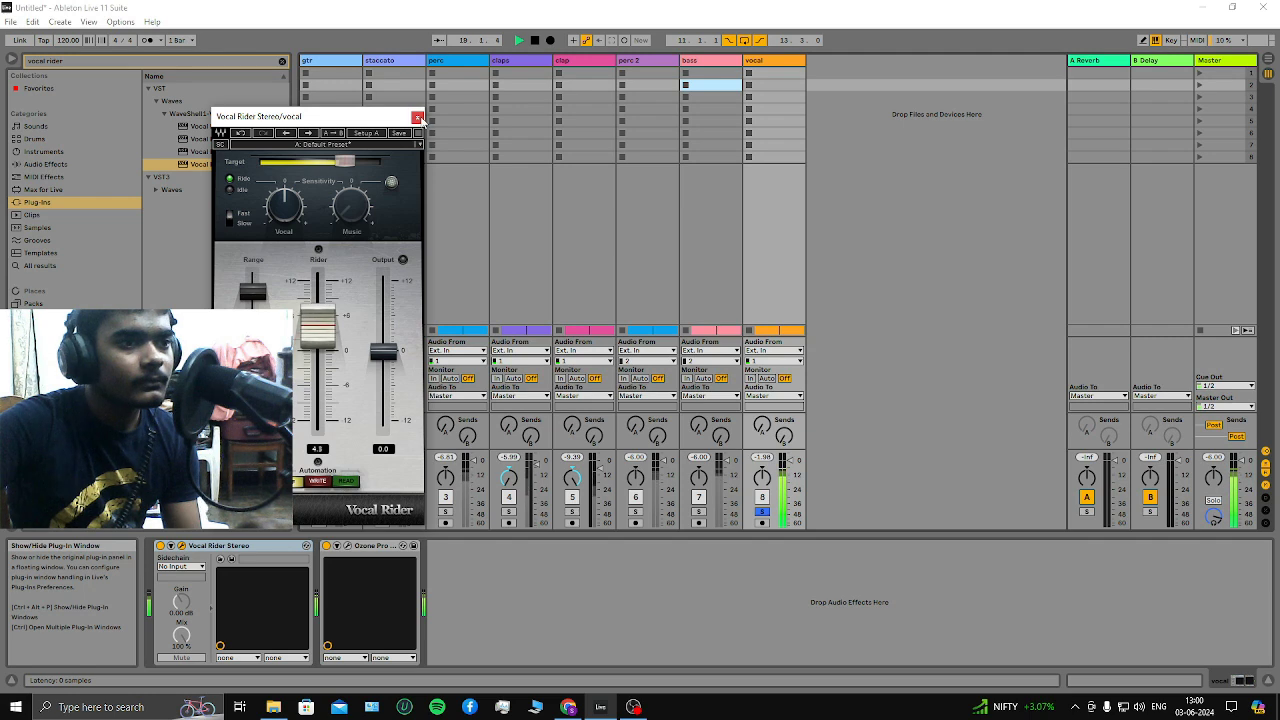
left_click(416, 119)
left_click(535, 40)
Freeze and flatten the vocal track in the arrangement to print its Vocal Rider and Maximizer processing
key("Tab")
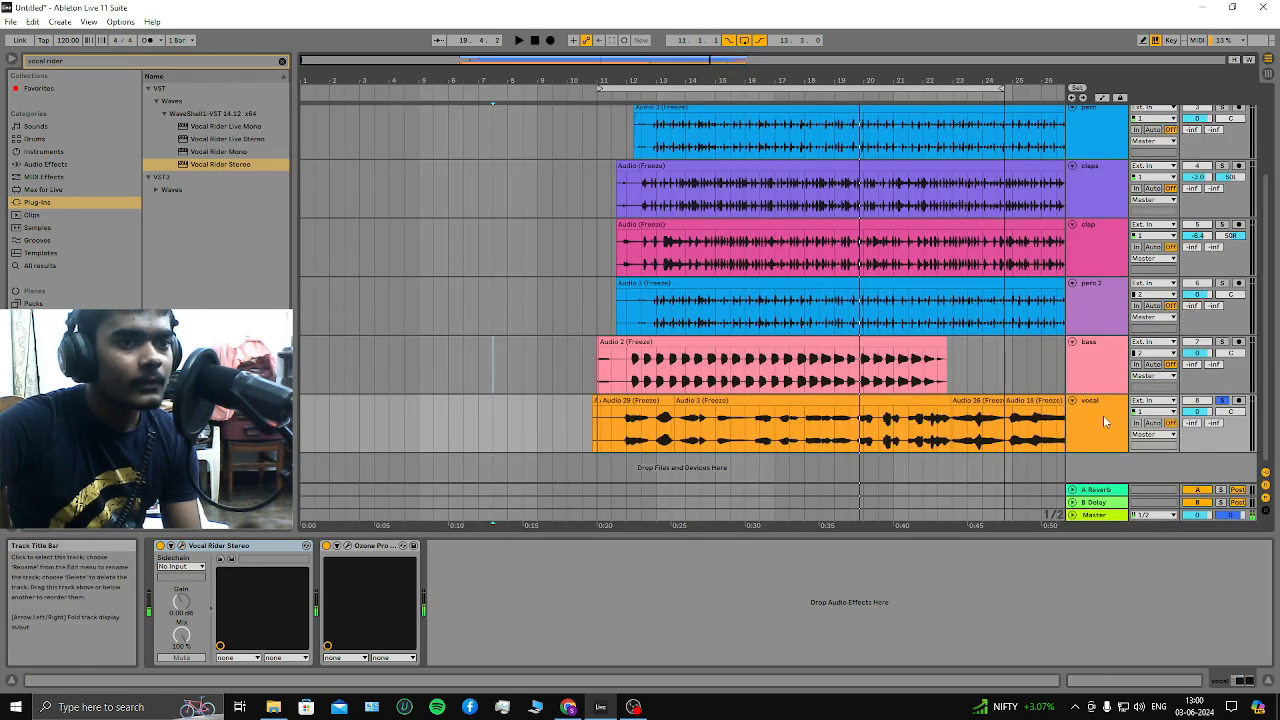
right_click(1104, 414)
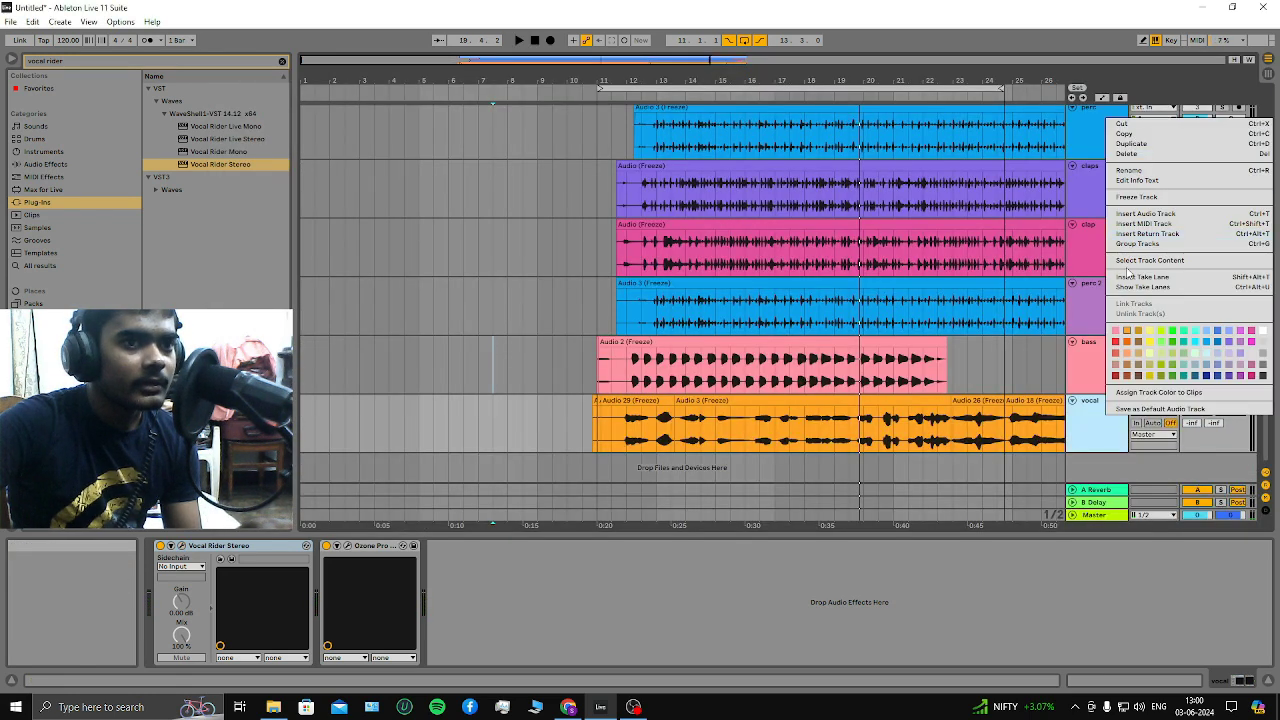
left_click(1125, 198)
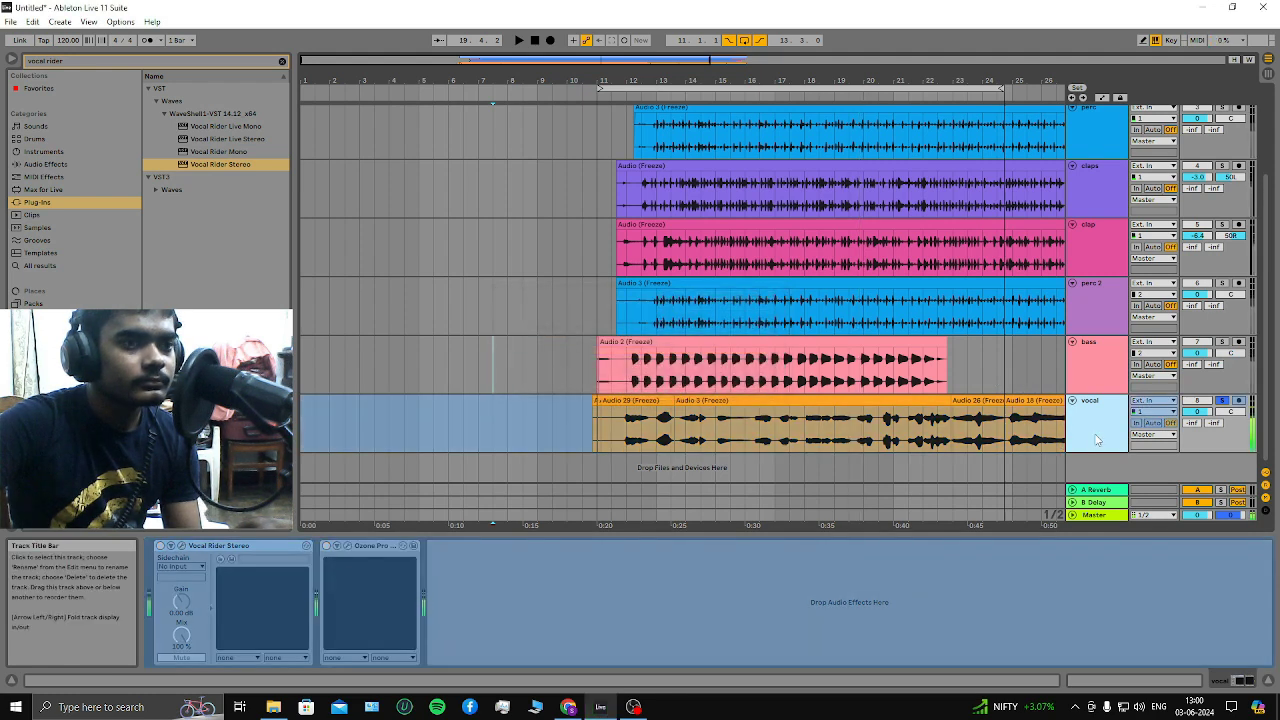
right_click(1094, 444)
left_click(1138, 205)
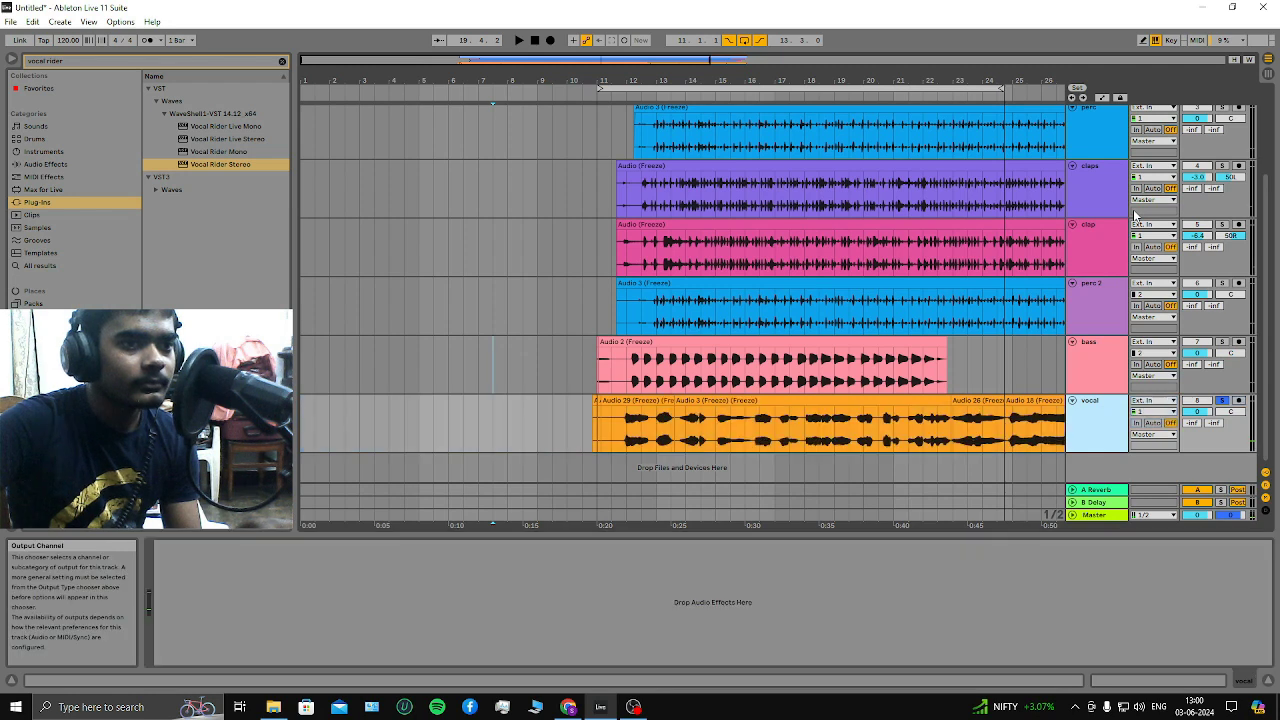
Play from bar 11 in the mixer view and add the MV2 Stereo plug-in to the vocal track
left_click(598, 94)
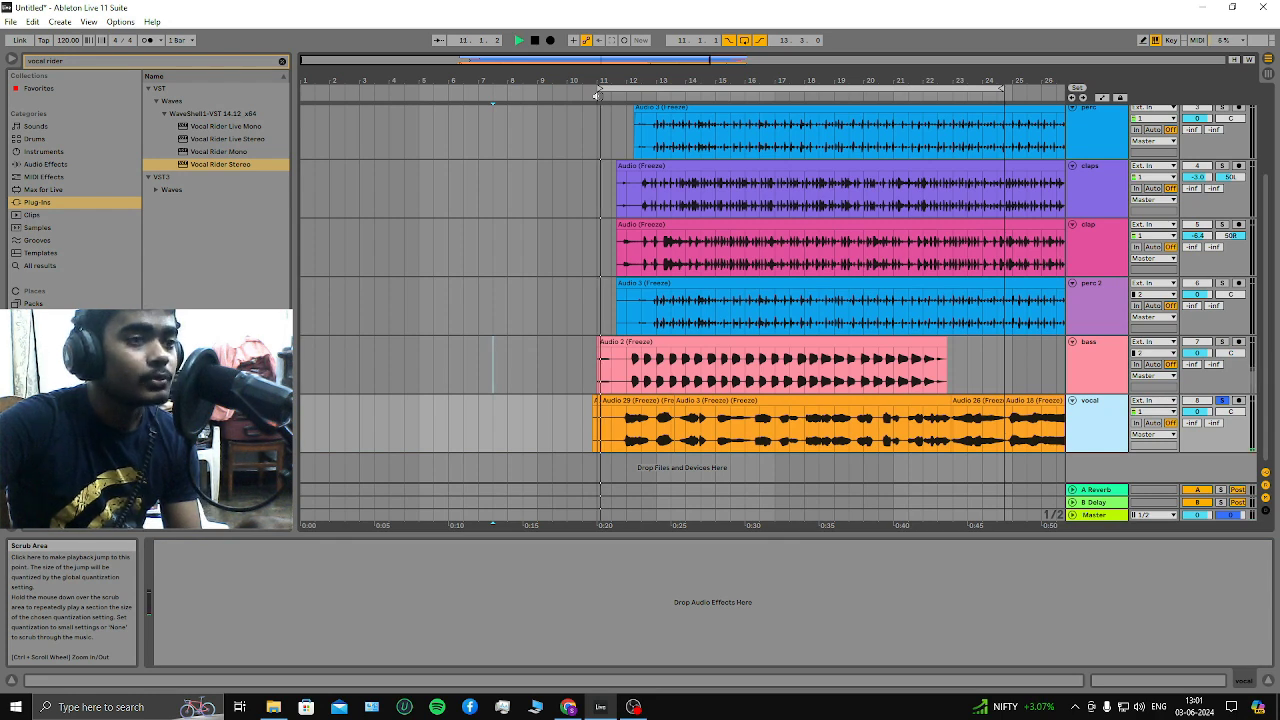
key("Tab")
left_click(282, 61)
type("mv2")
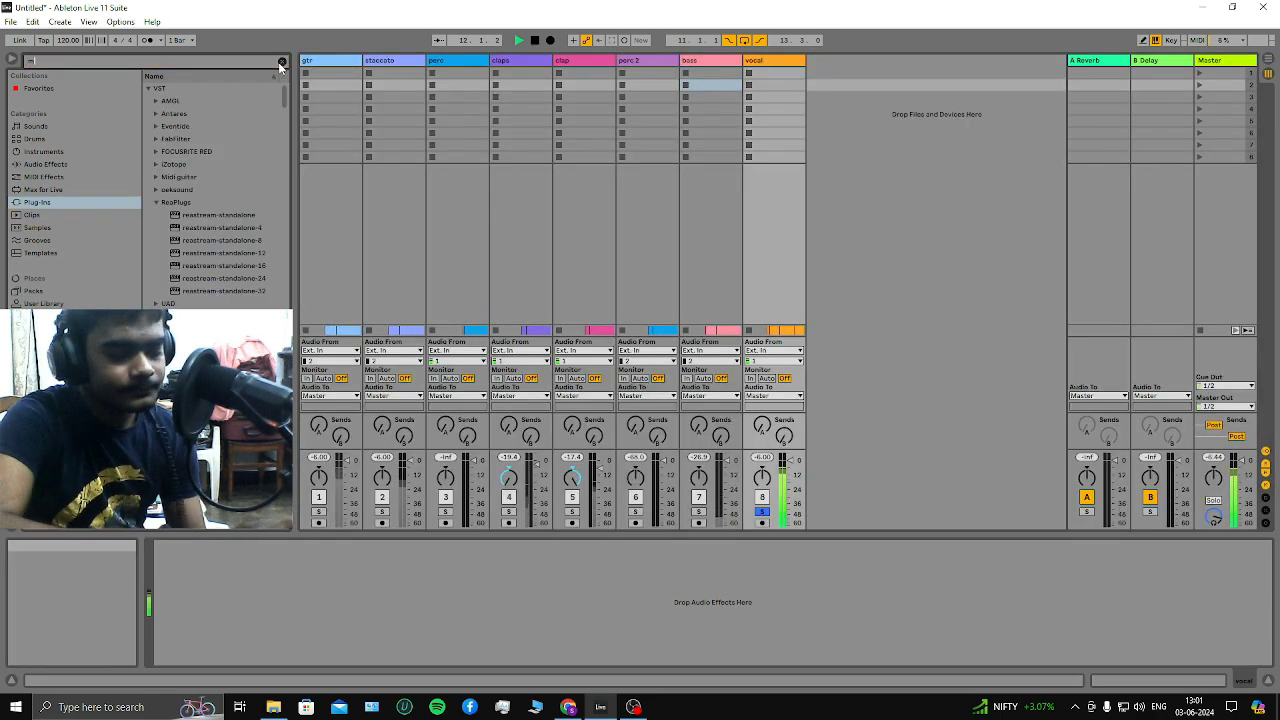
left_click(196, 139)
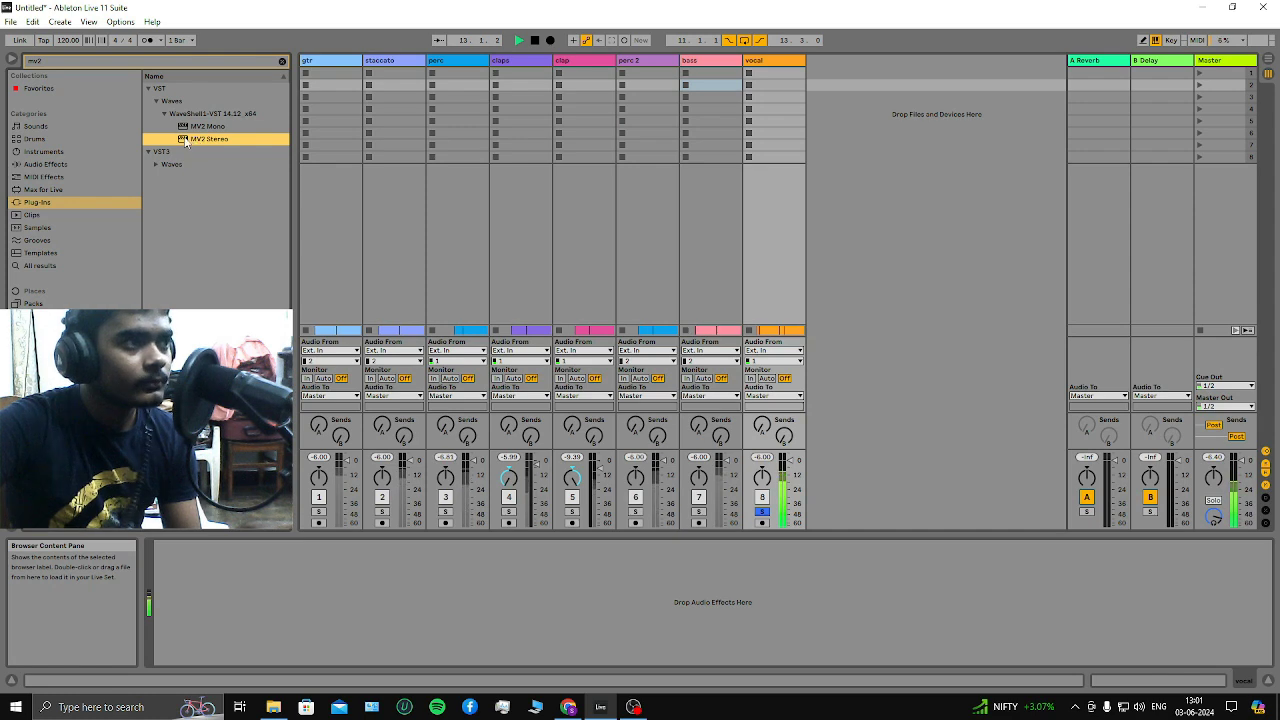
left_click_drag(196, 139, 277, 579)
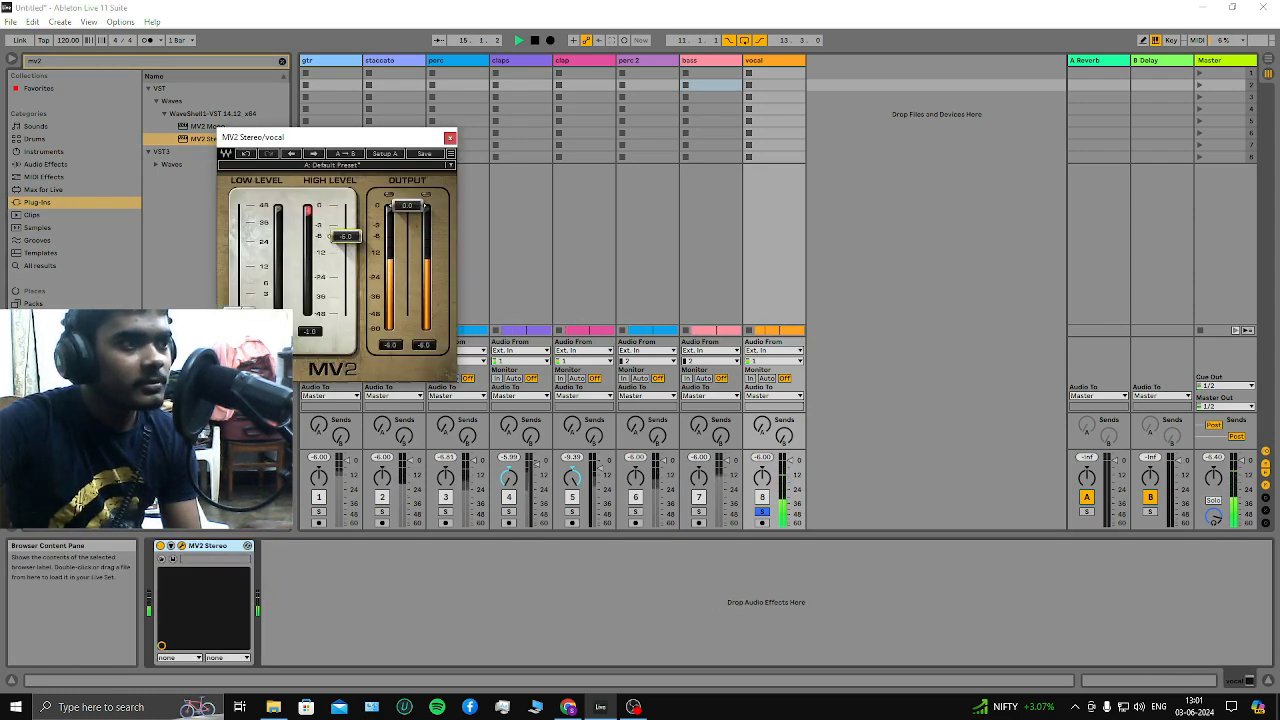
Set MV2's low level to about 10.4 and high level to about -2.2 on the vocal, then close its window
left_click_drag(240, 310, 238, 287)
left_click_drag(345, 236, 345, 235)
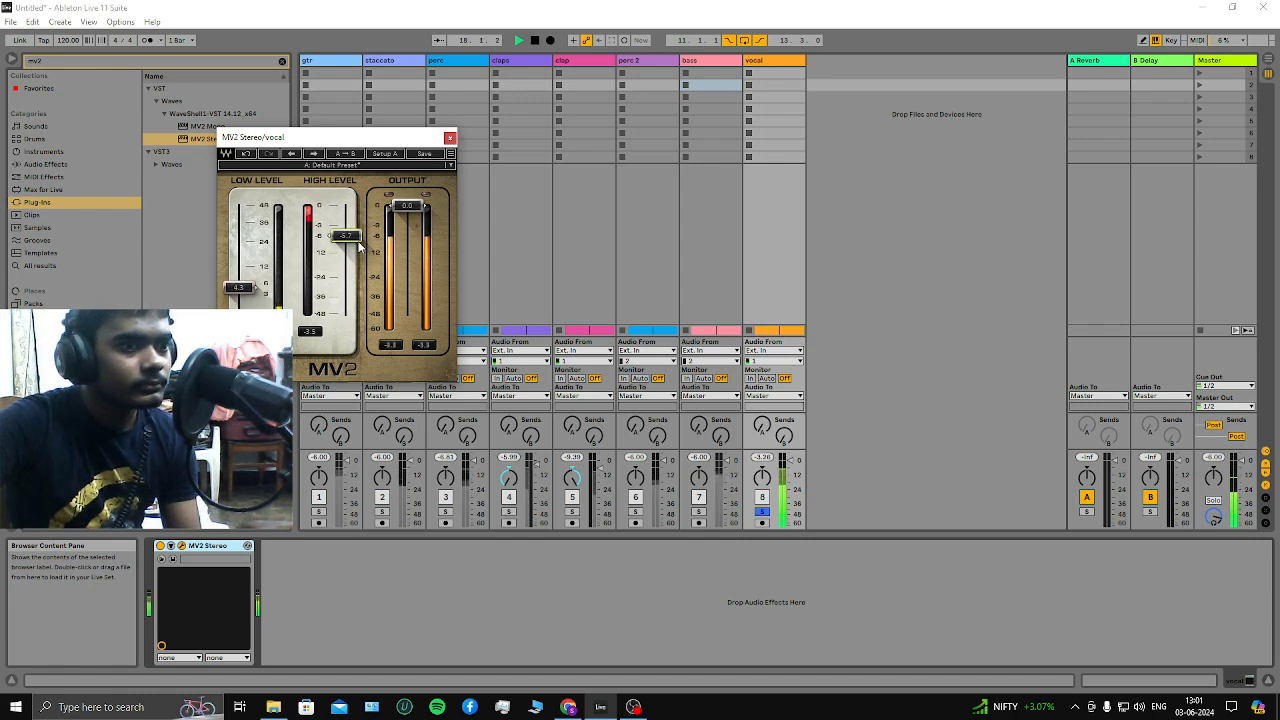
left_click_drag(238, 287, 238, 271)
left_click_drag(345, 235, 345, 222)
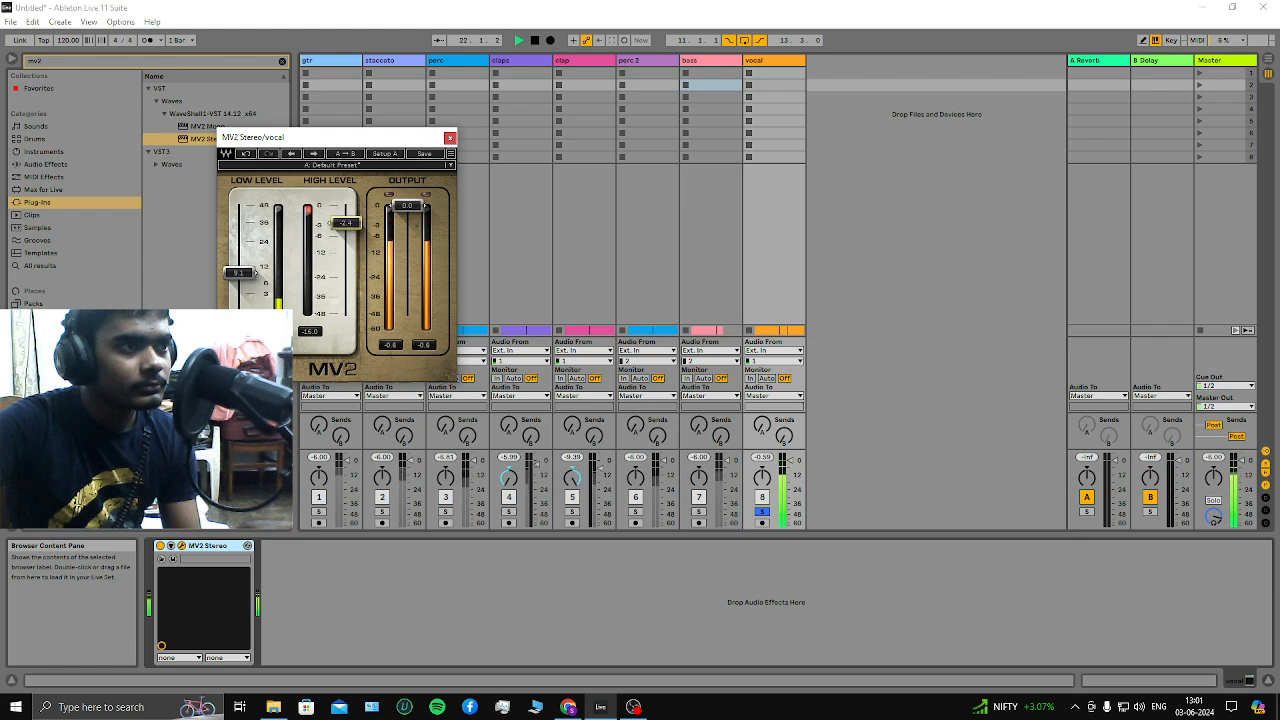
left_click_drag(255, 271, 254, 268)
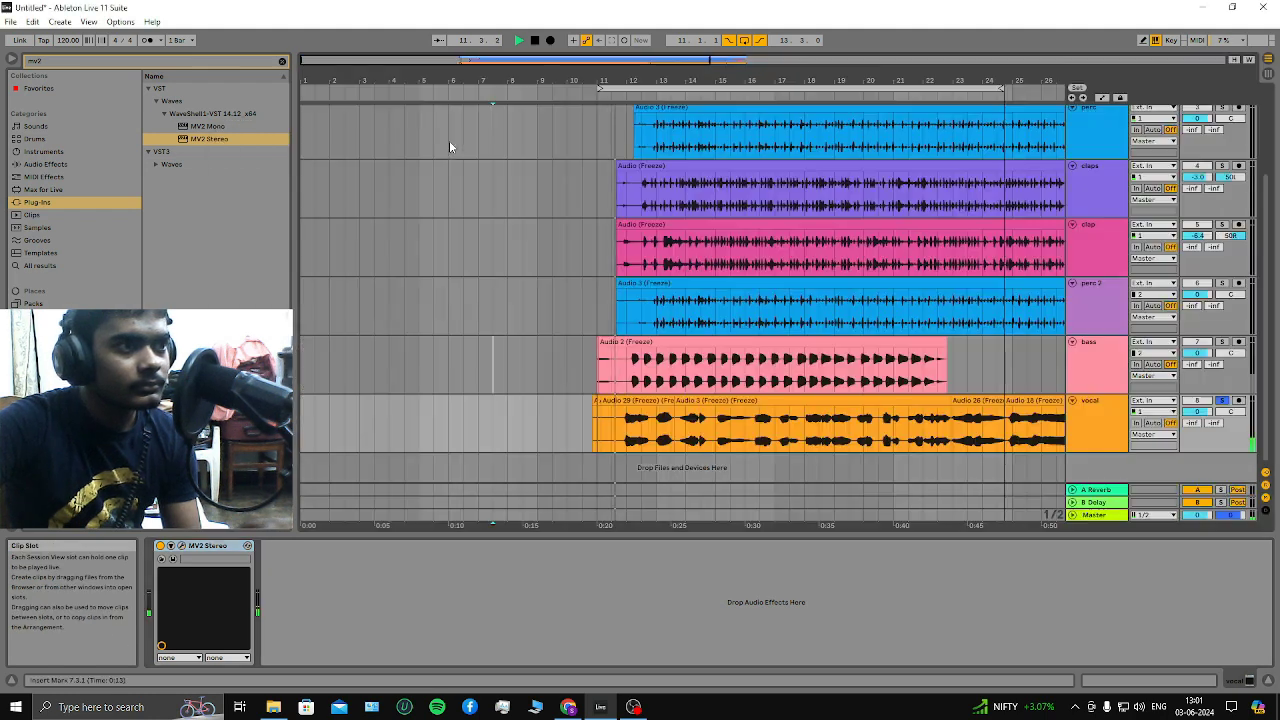
left_click(450, 137)
key("Tab")
key("Tab")
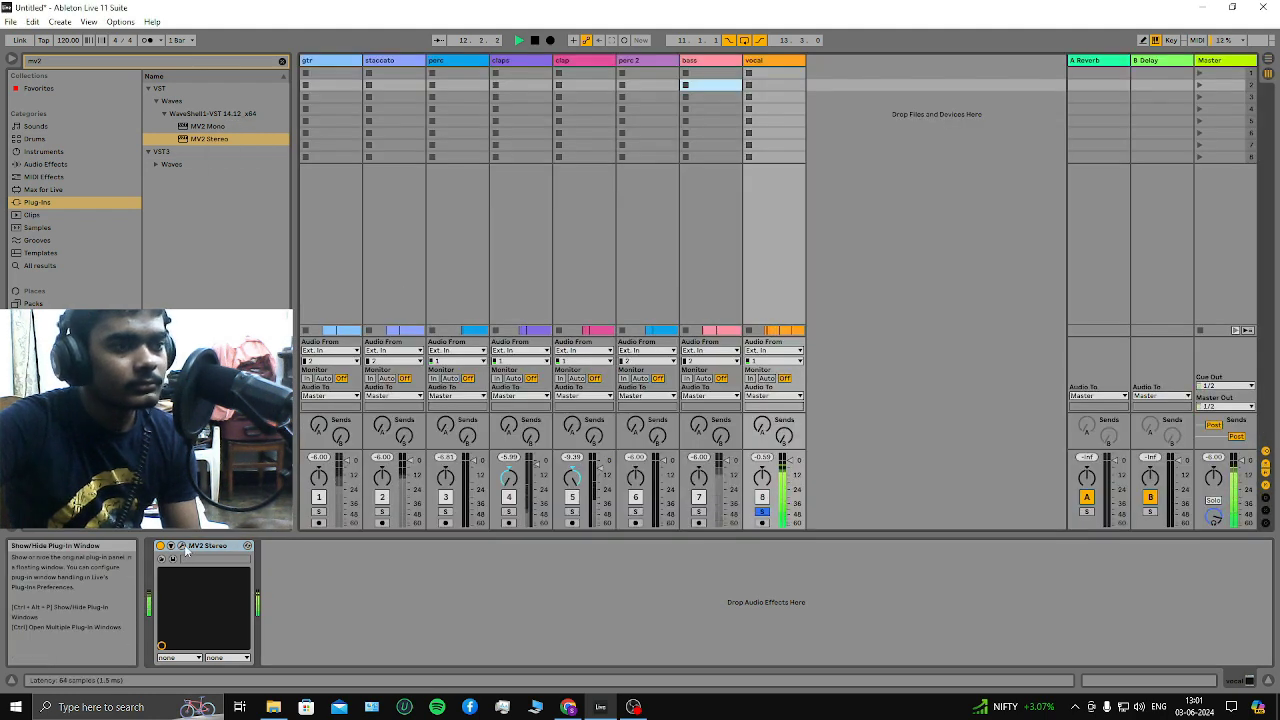
Reopen MV2 and fine-tune the low level to 10.6, high level to -2.4 and output to about -0.5, then close it
key("ctrl+alt+p")
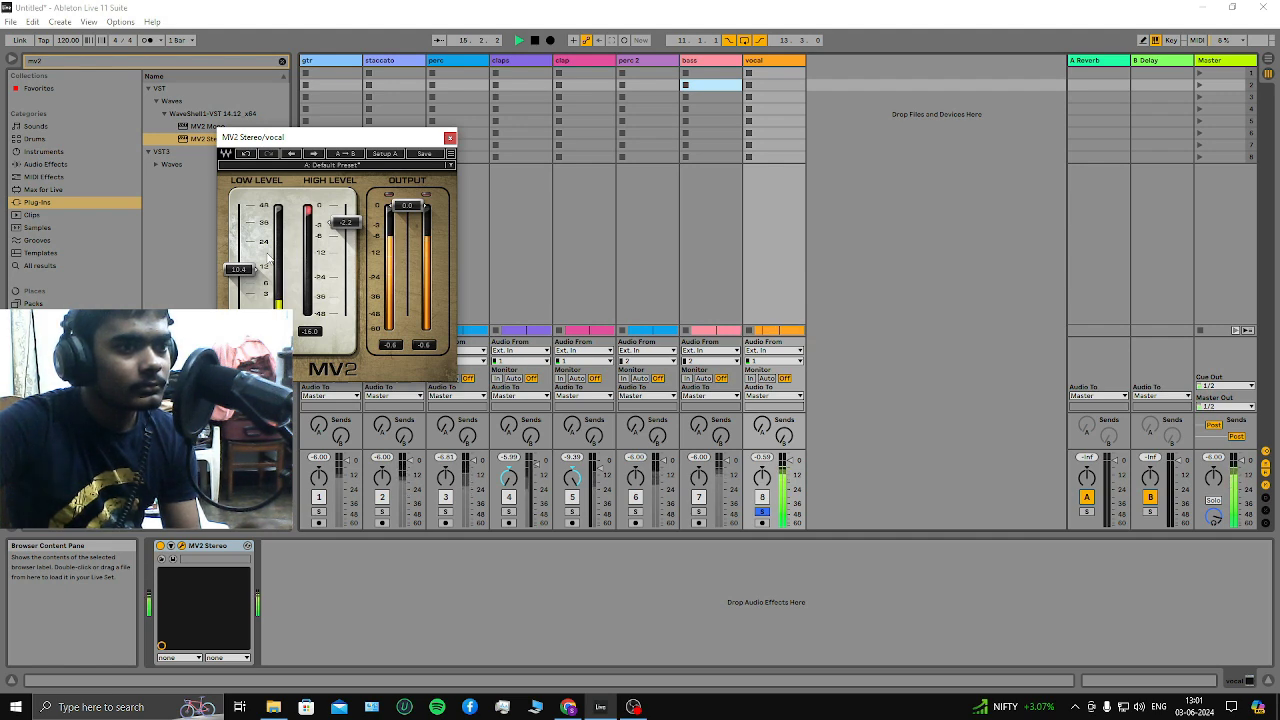
scroll(240, 275, "up", 2)
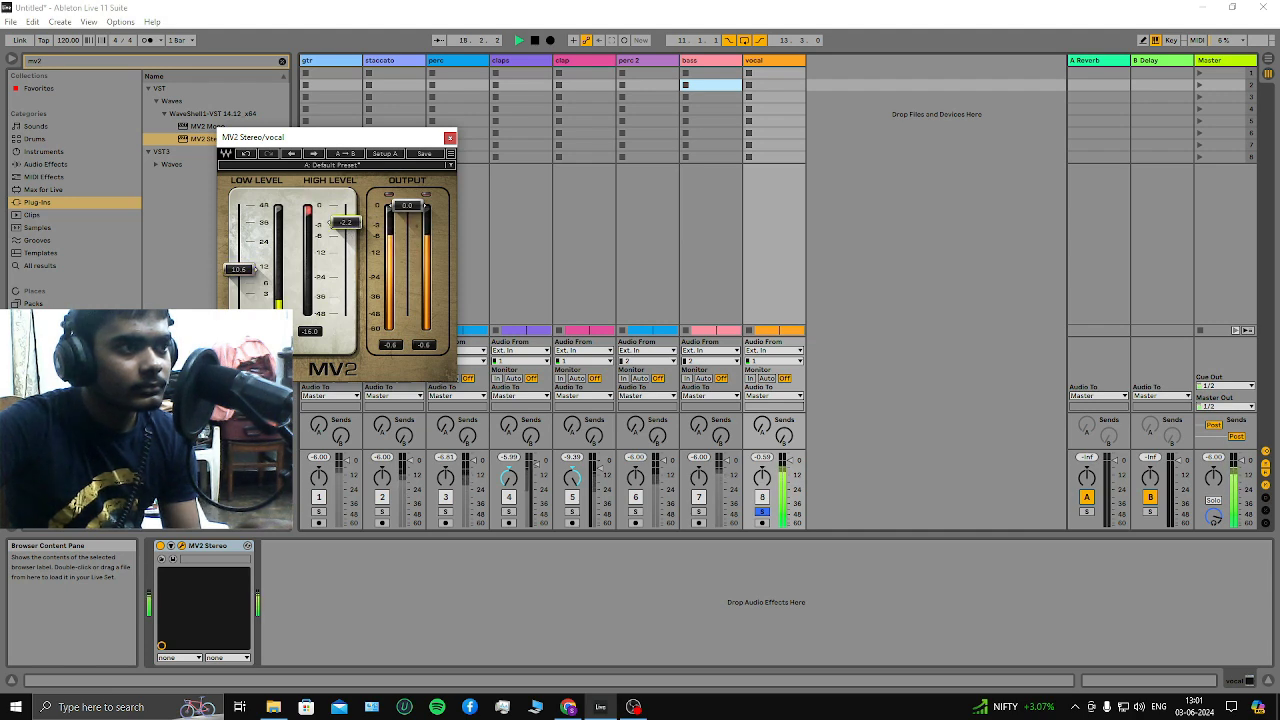
scroll(331, 224, "down", 2)
scroll(407, 211, "down", 4)
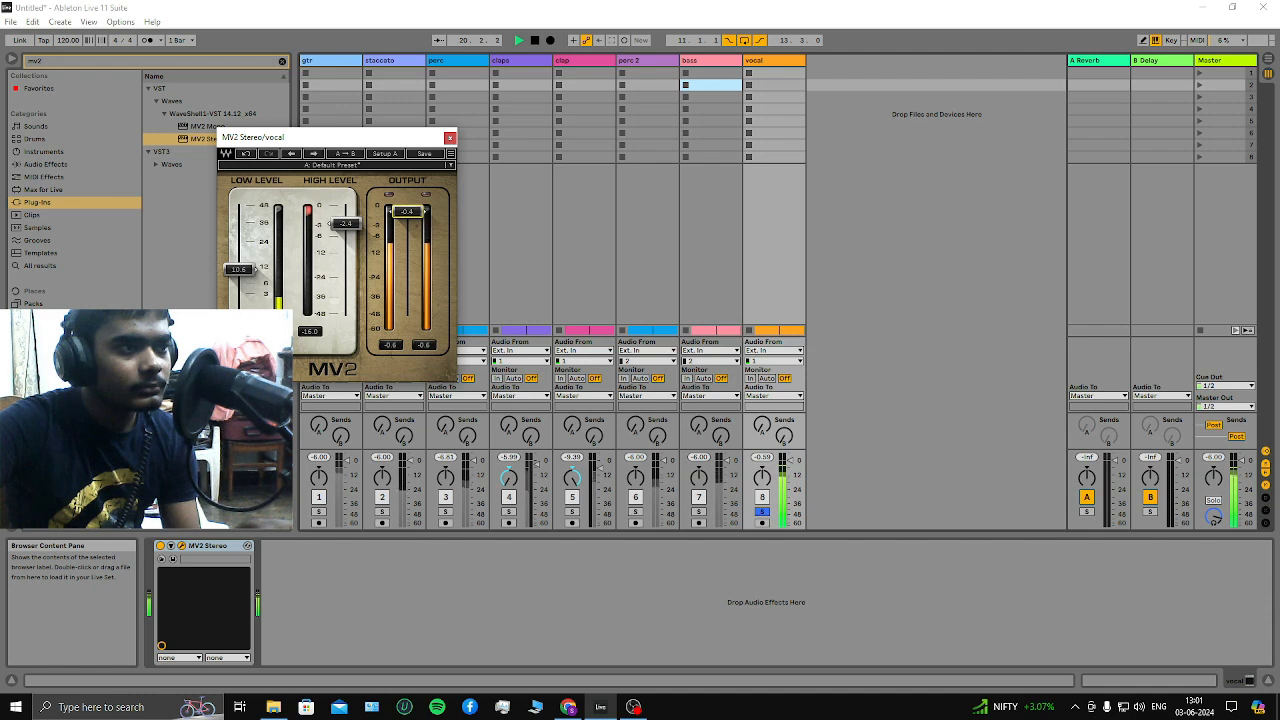
scroll(407, 211, "down", 2)
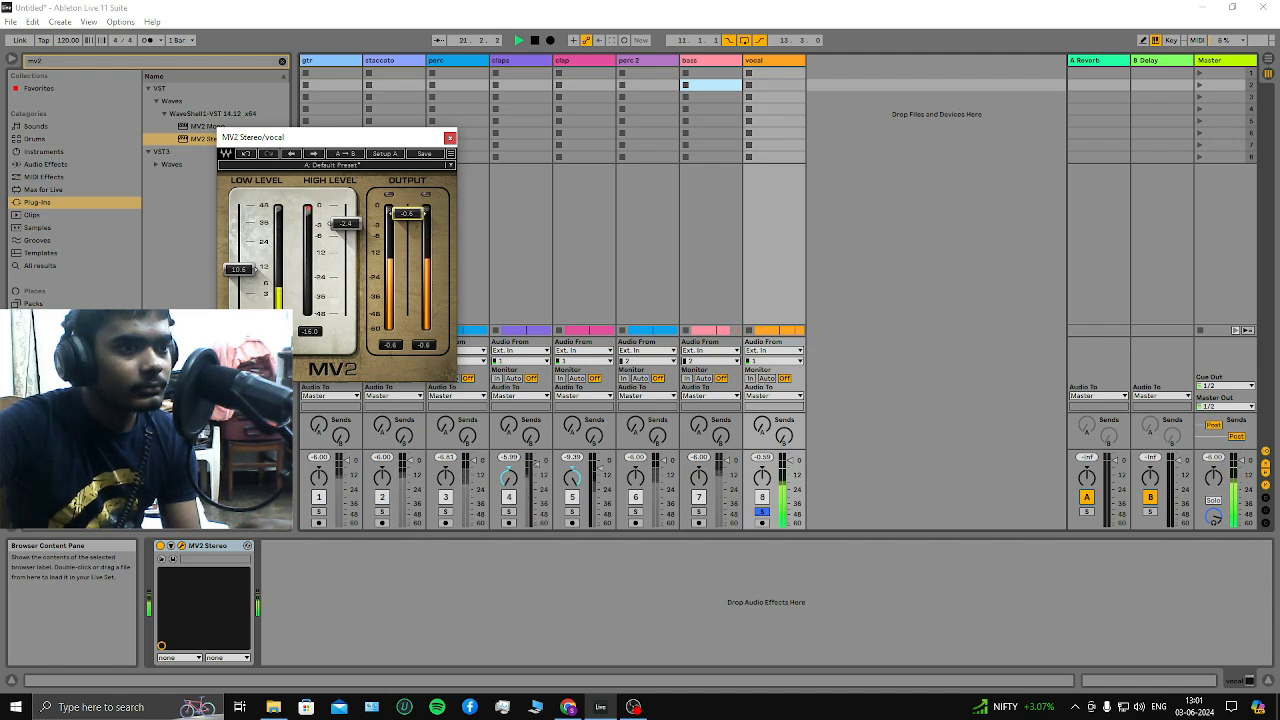
scroll(407, 212, "up", 1)
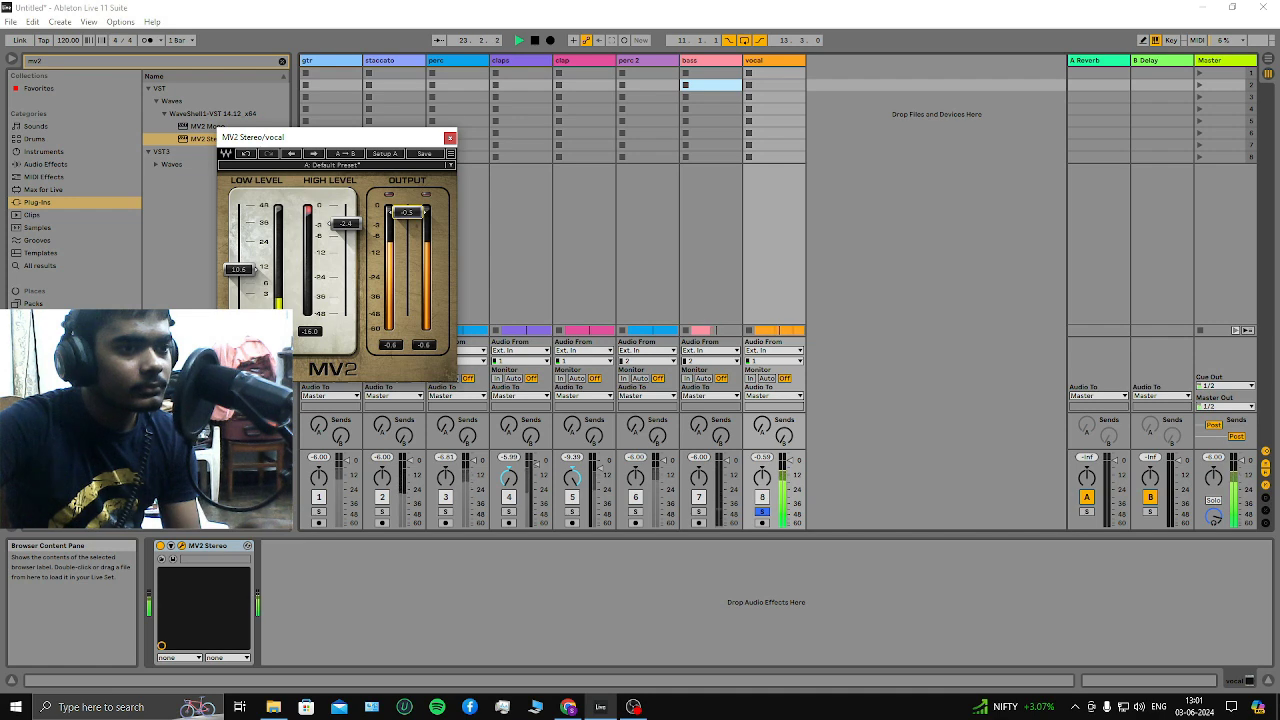
scroll(407, 212, "up", 2)
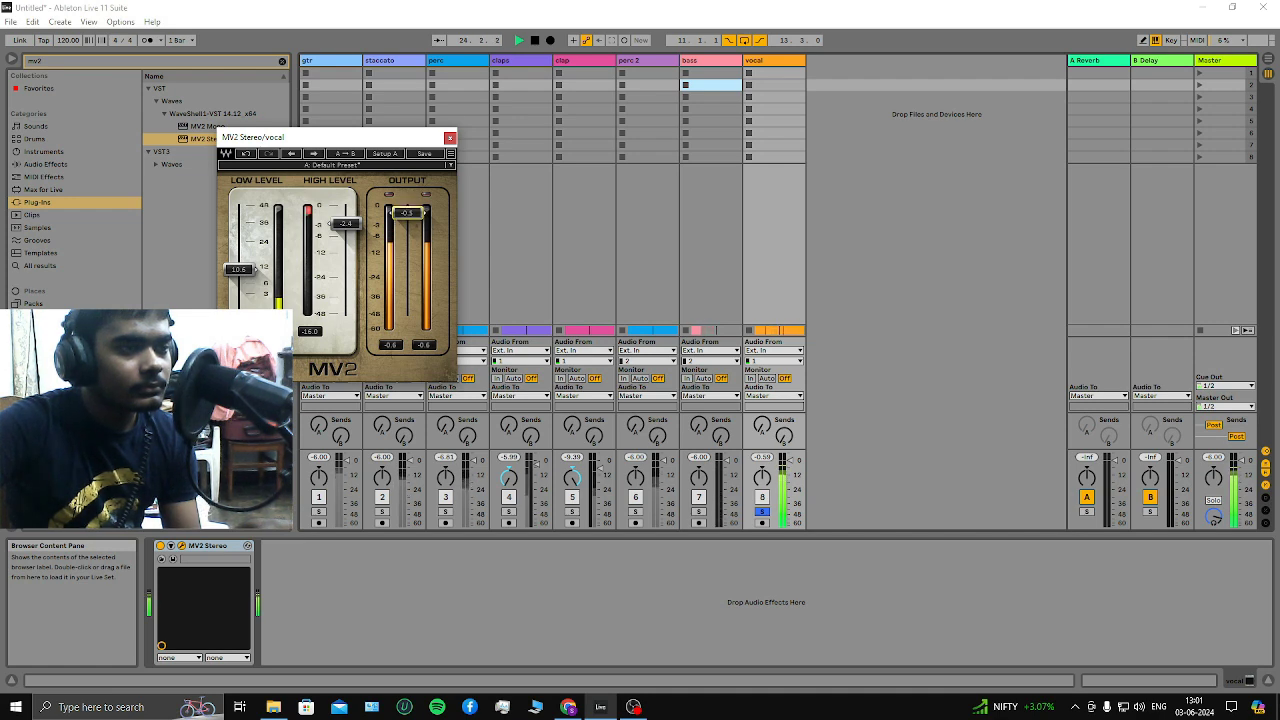
left_click(449, 137)
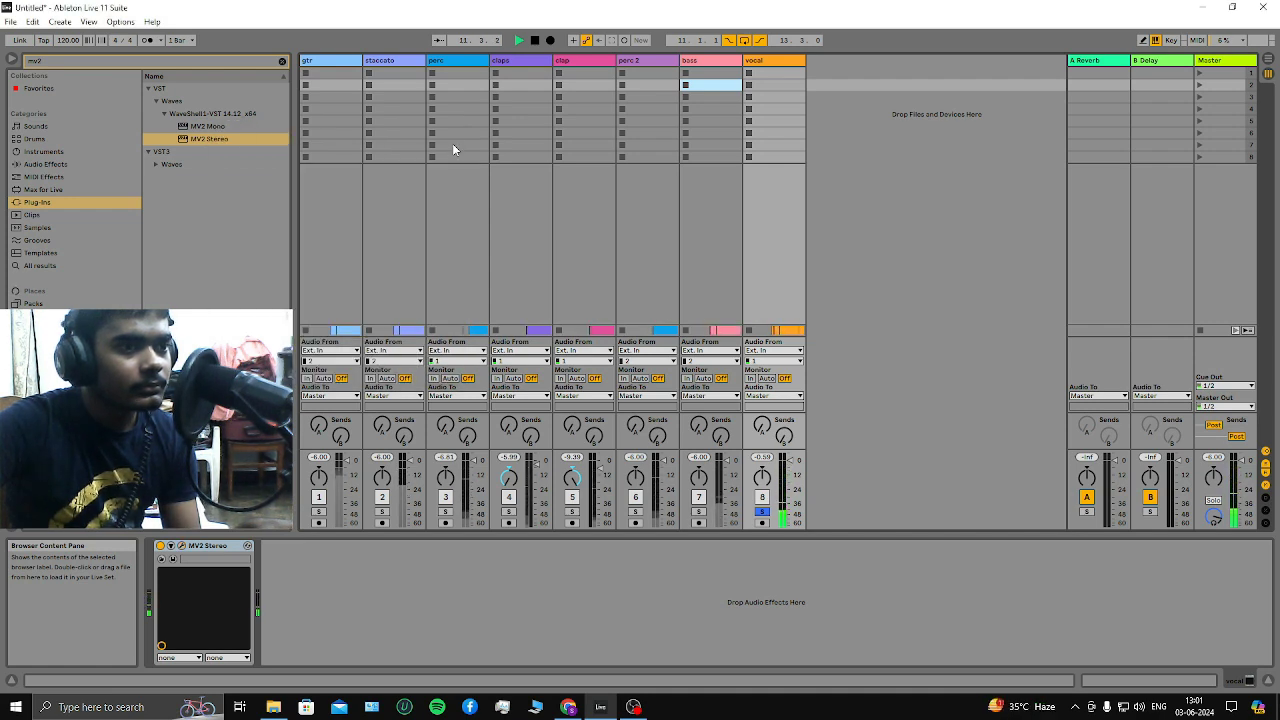
Stop playback, then freeze and flatten the vocal track in the arrangement to print its MV2 processing
left_click(534, 40)
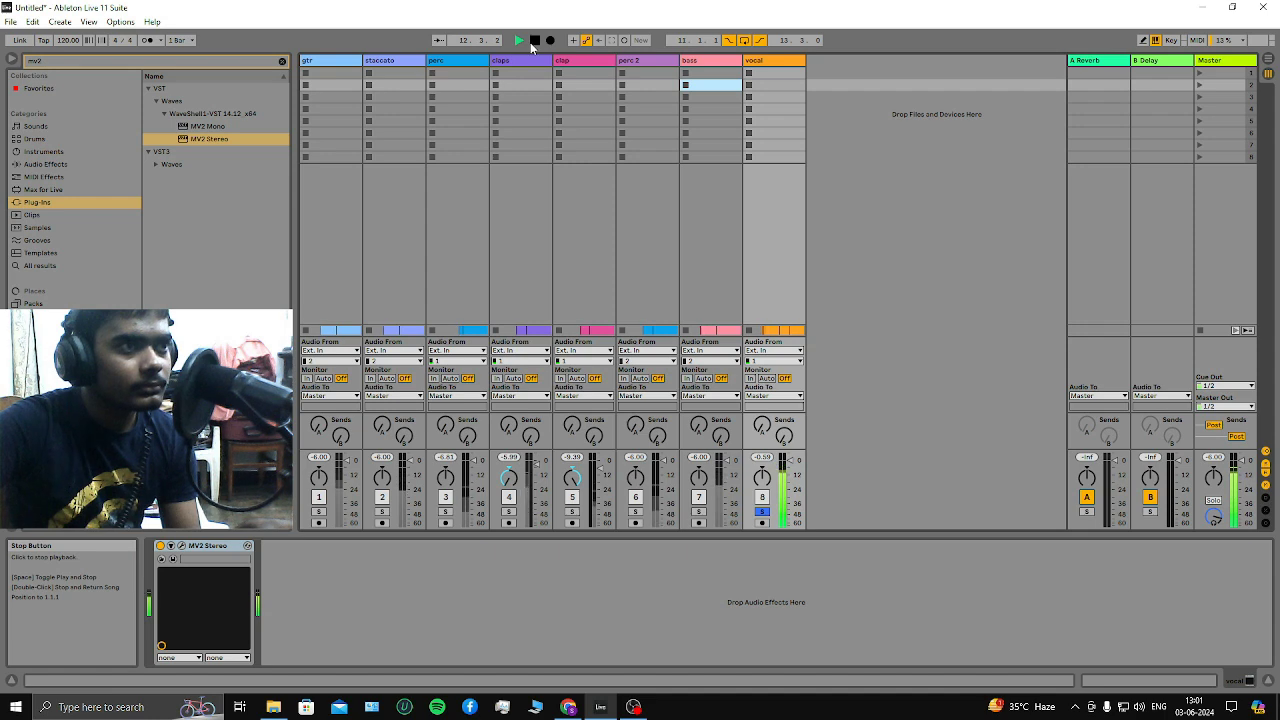
key("Tab")
right_click(1099, 425)
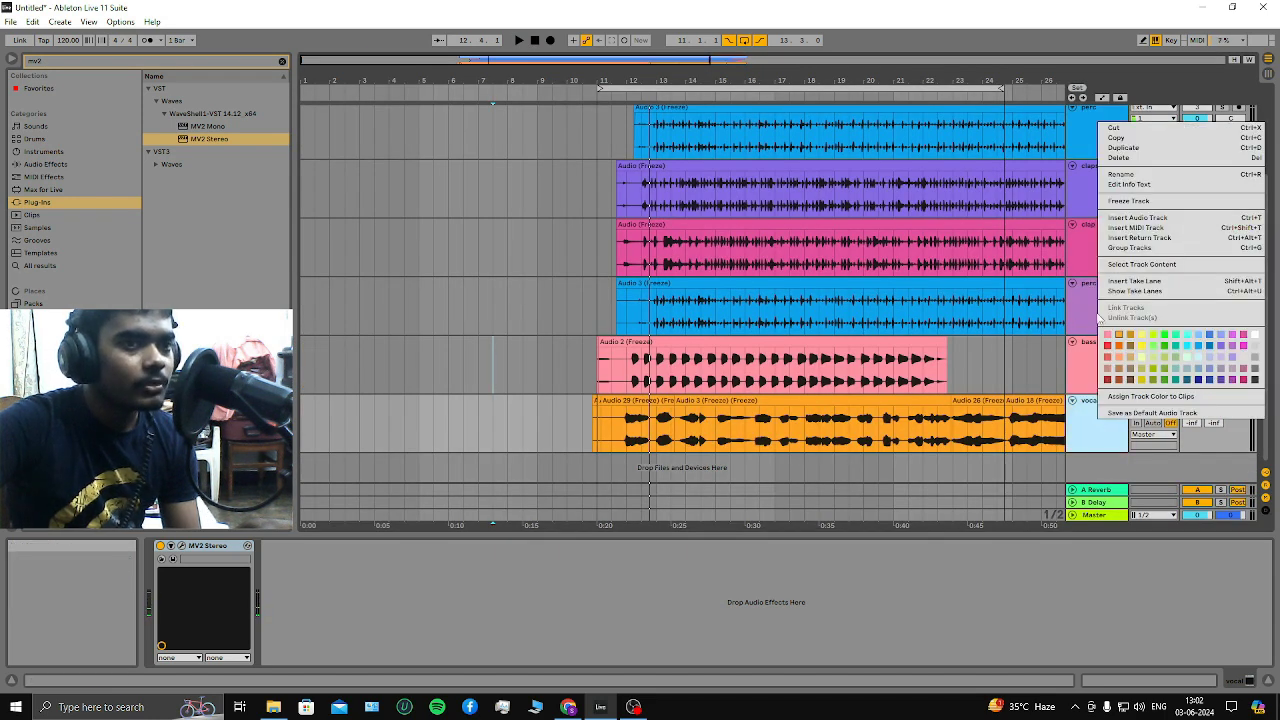
left_click(1125, 203)
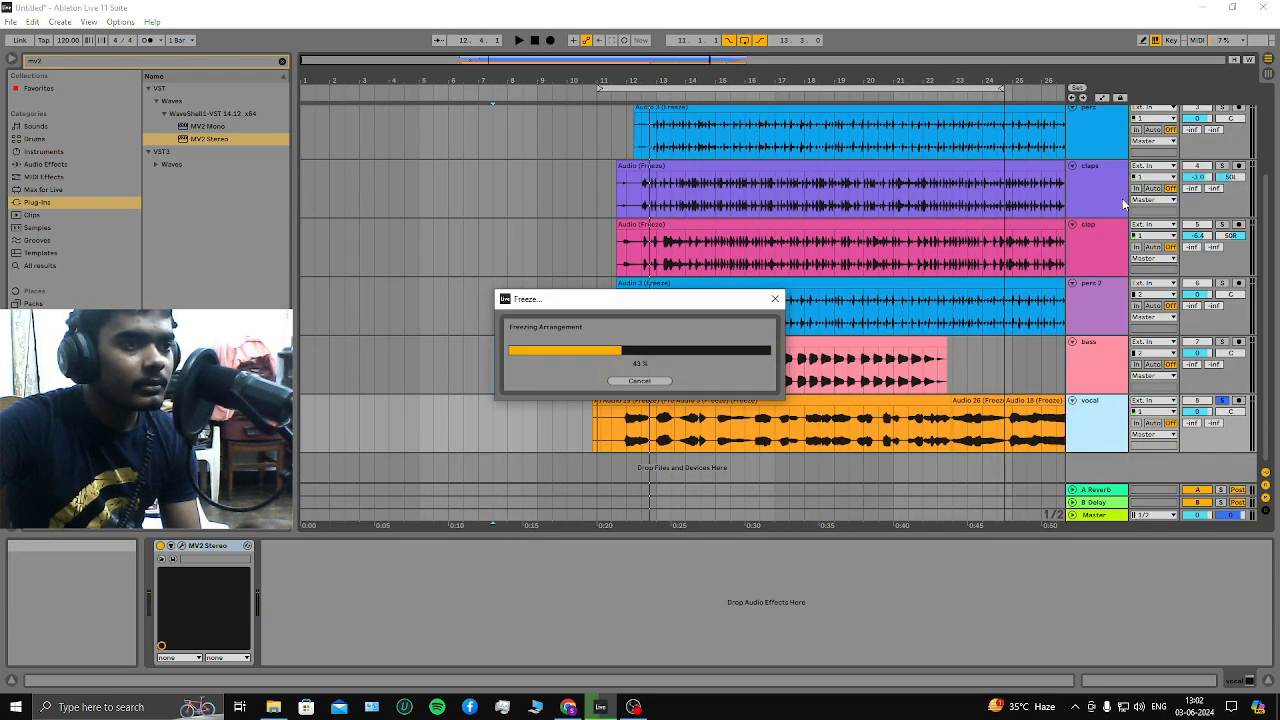
right_click(1090, 435)
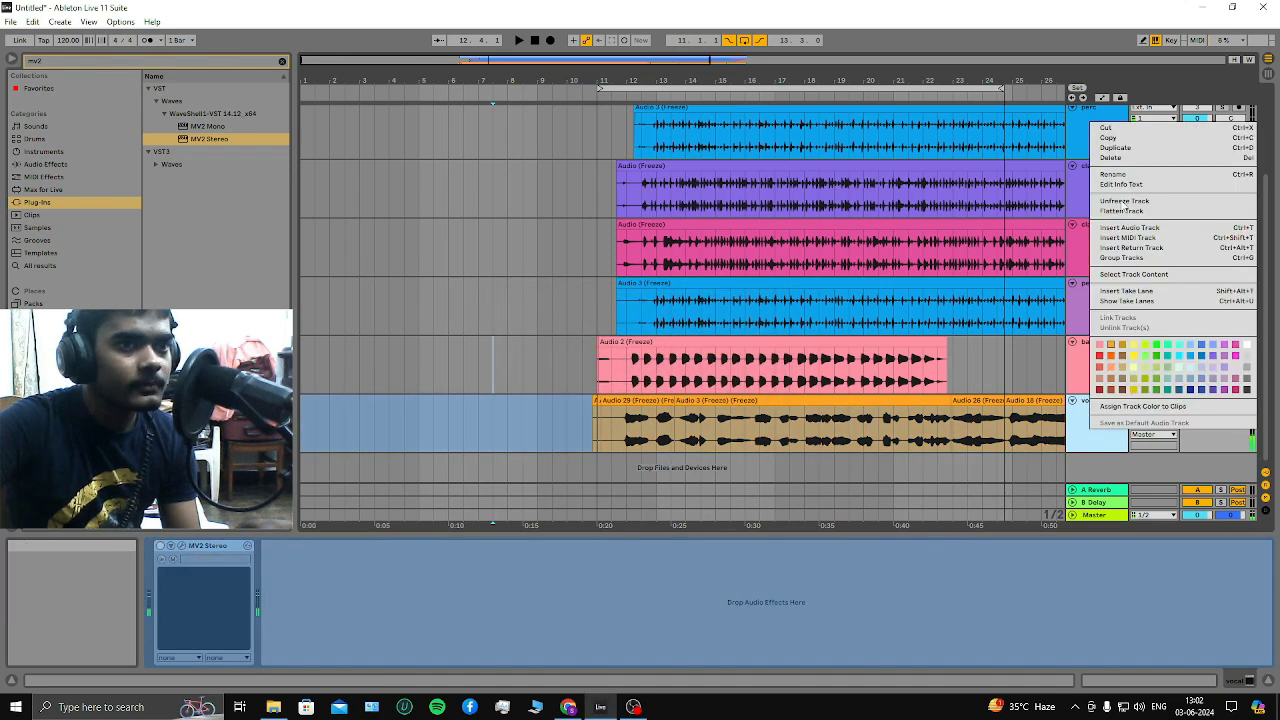
left_click(1121, 211)
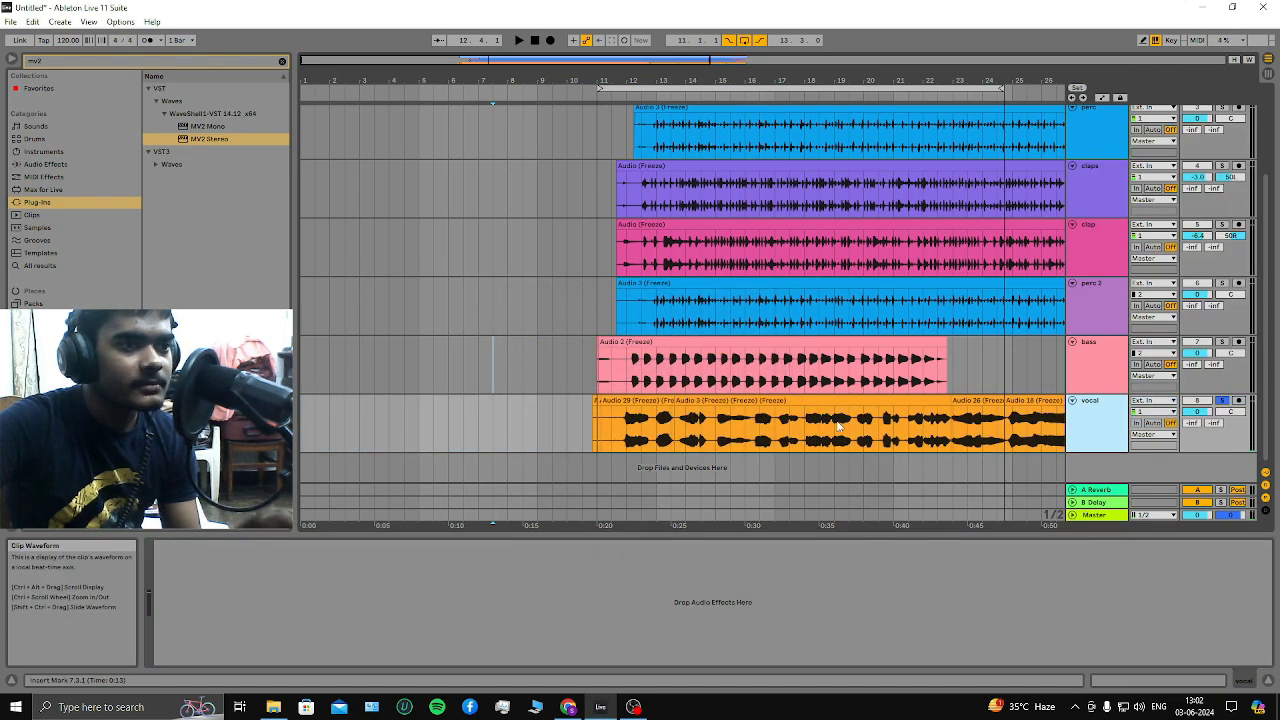
Extend the arrangement loop's end to 28.4.3, at the end of the vocal's last phrase
scroll(715, 390, "down", 2)
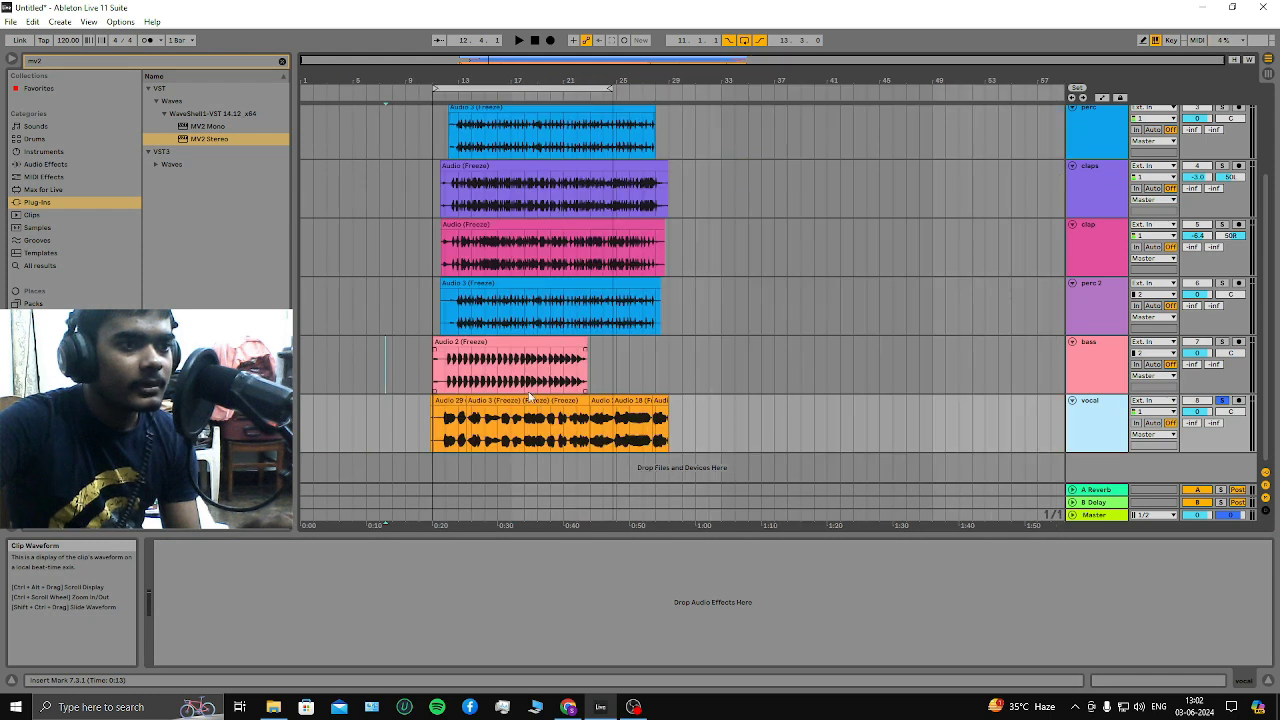
scroll(620, 100, "up", 2)
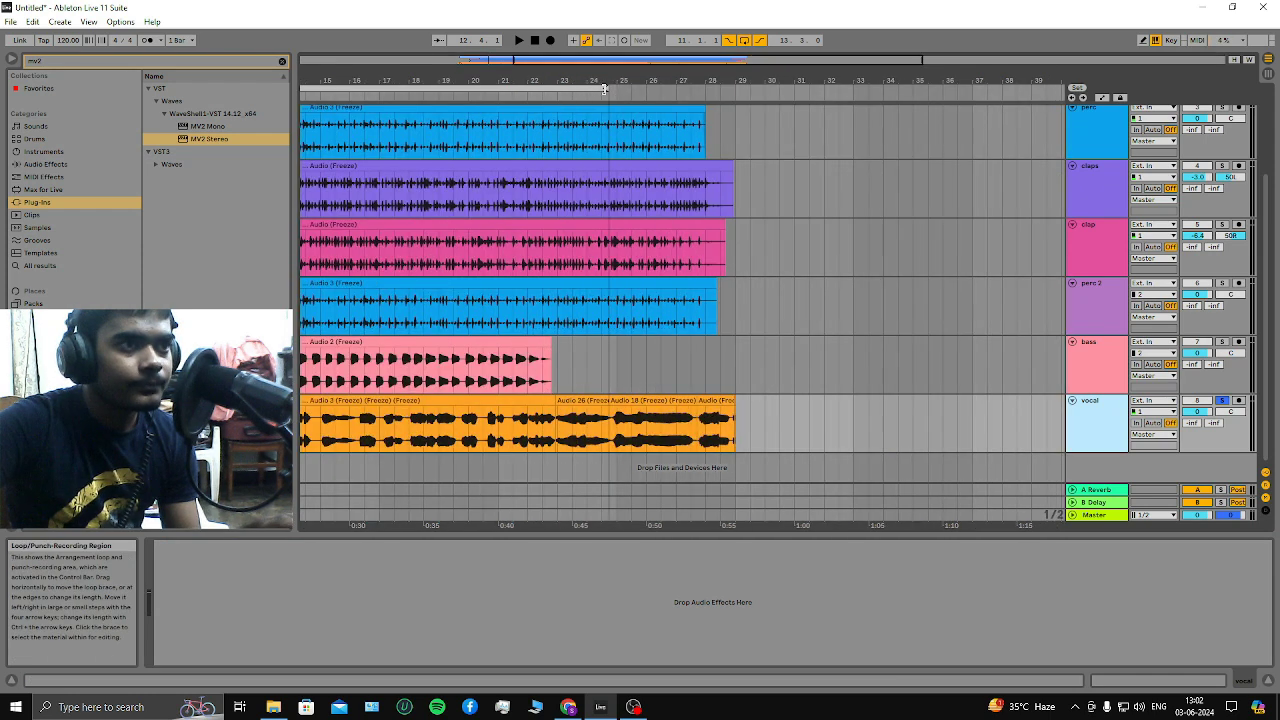
left_click(650, 92)
scroll(735, 351, "up", 4)
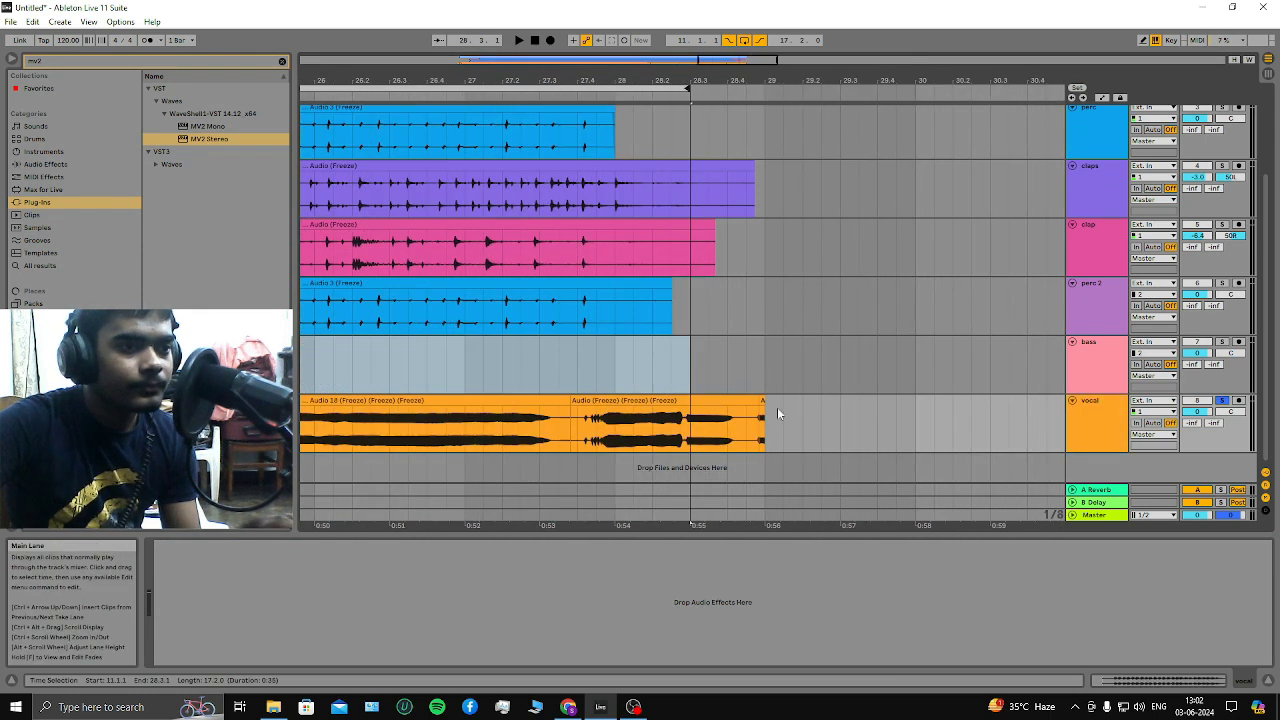
left_click_drag(777, 407, 745, 428)
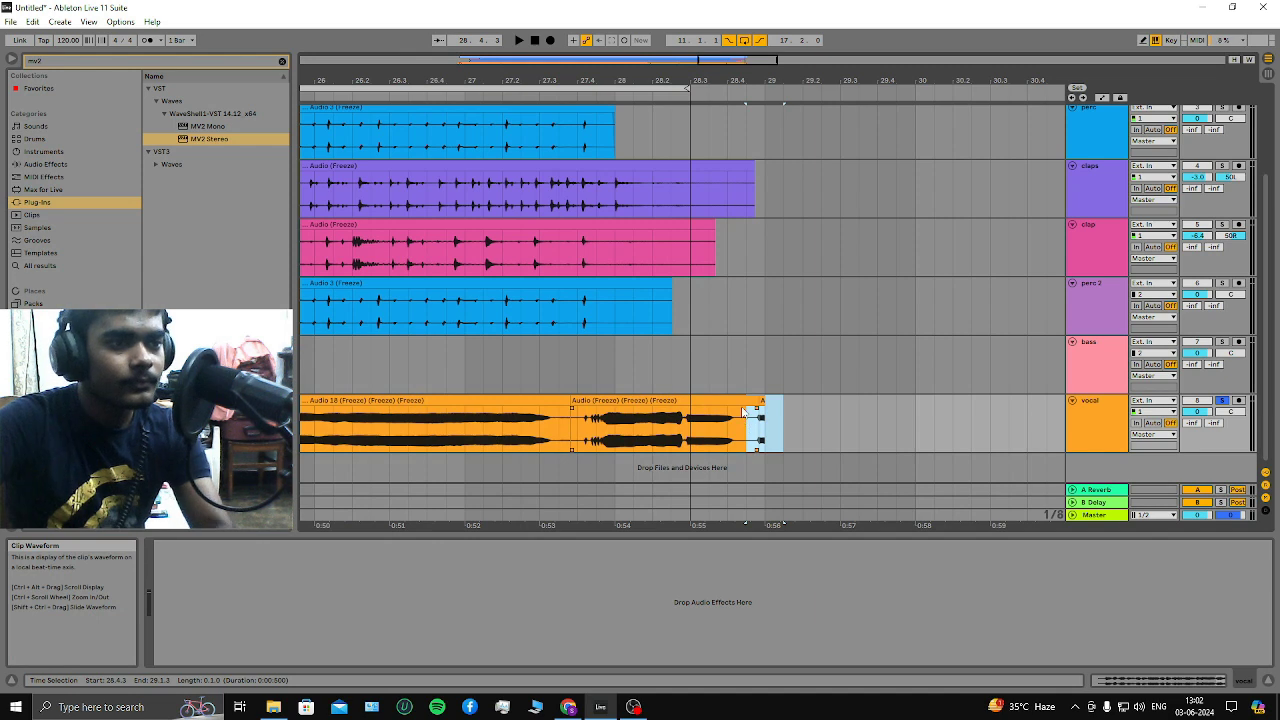
left_click_drag(688, 91, 739, 117)
key("minus")
key("minus")
key("minus")
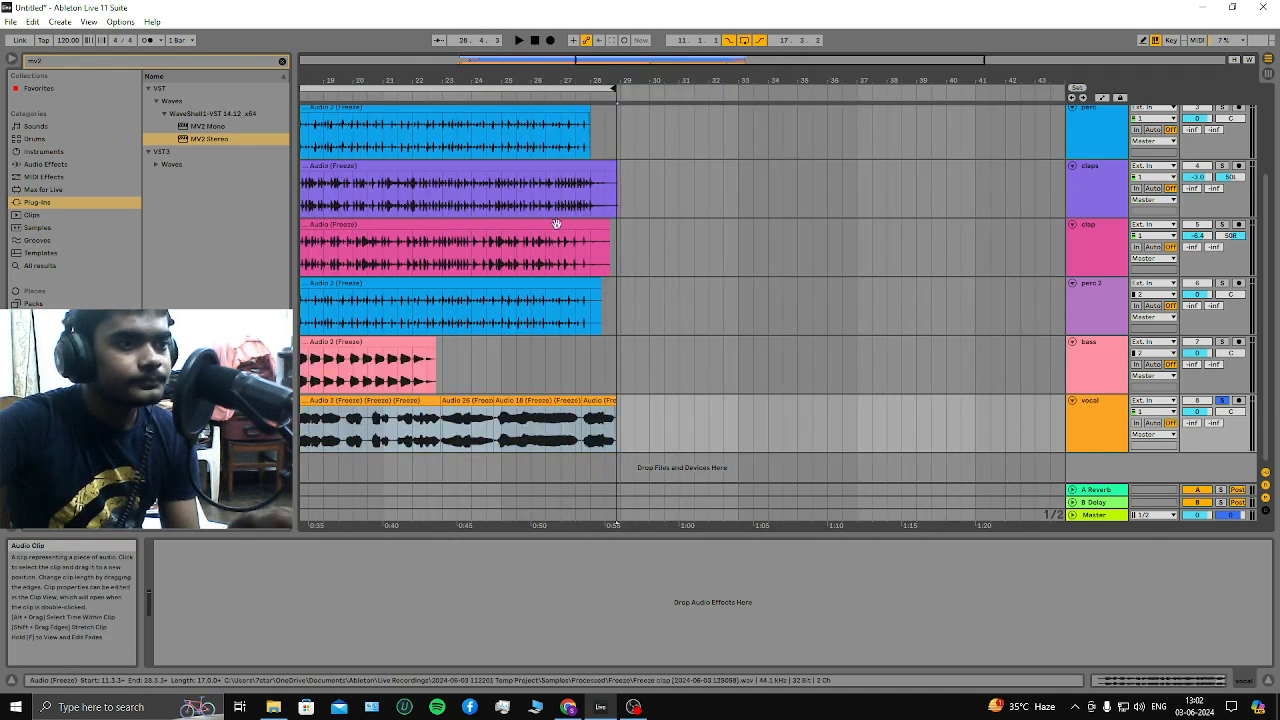
Play the soloed vocal in the mixer view to check its level, then stop and unsolo the track
key("space")
key("Tab")
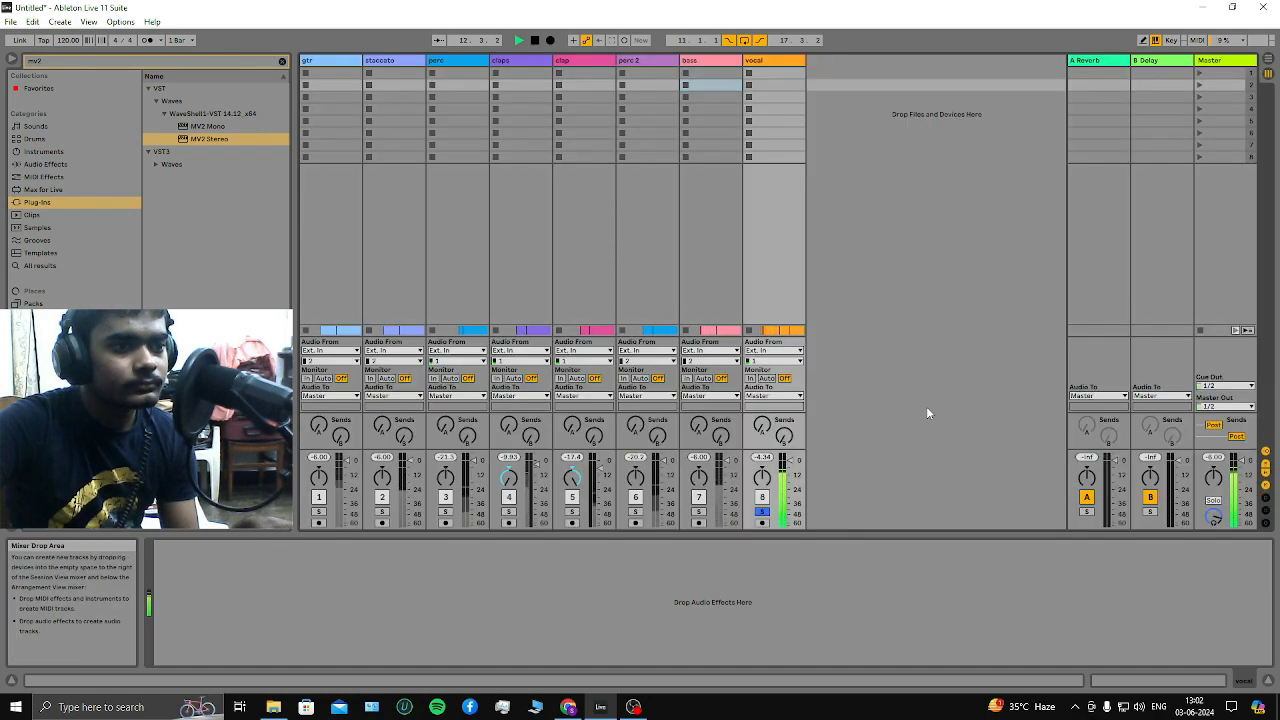
left_click(534, 40)
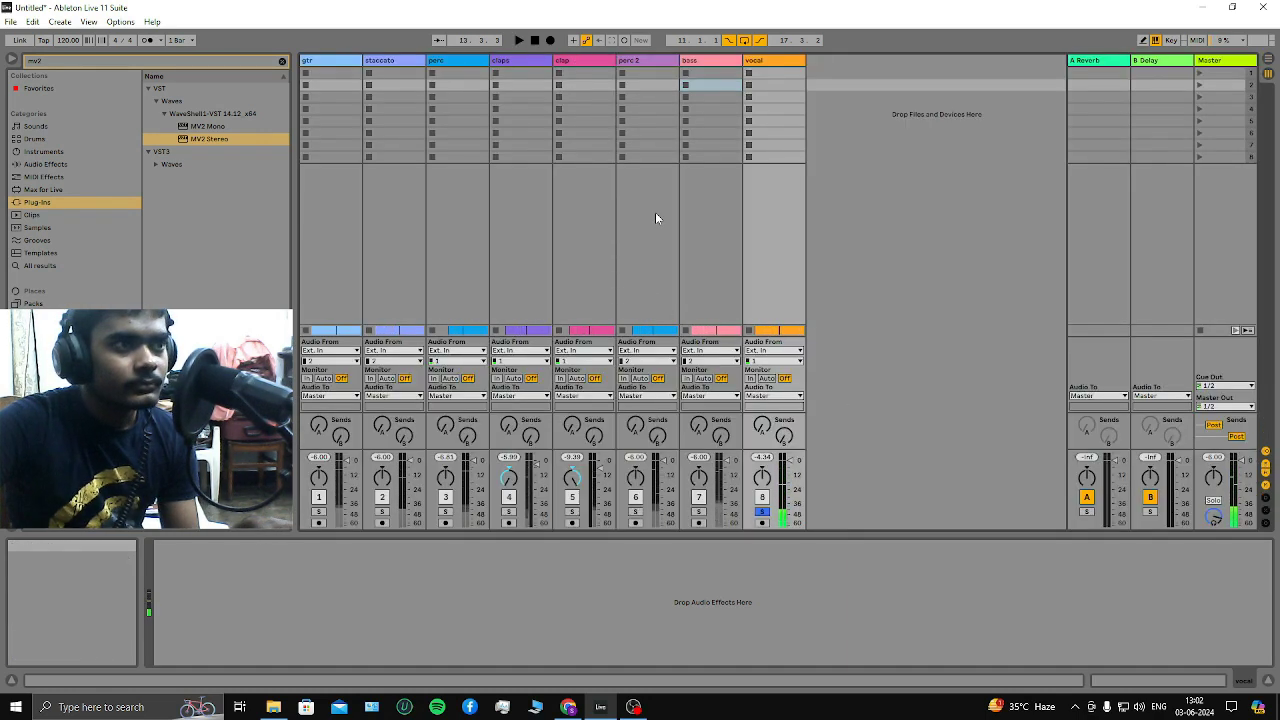
left_click(534, 40)
left_click(762, 512)
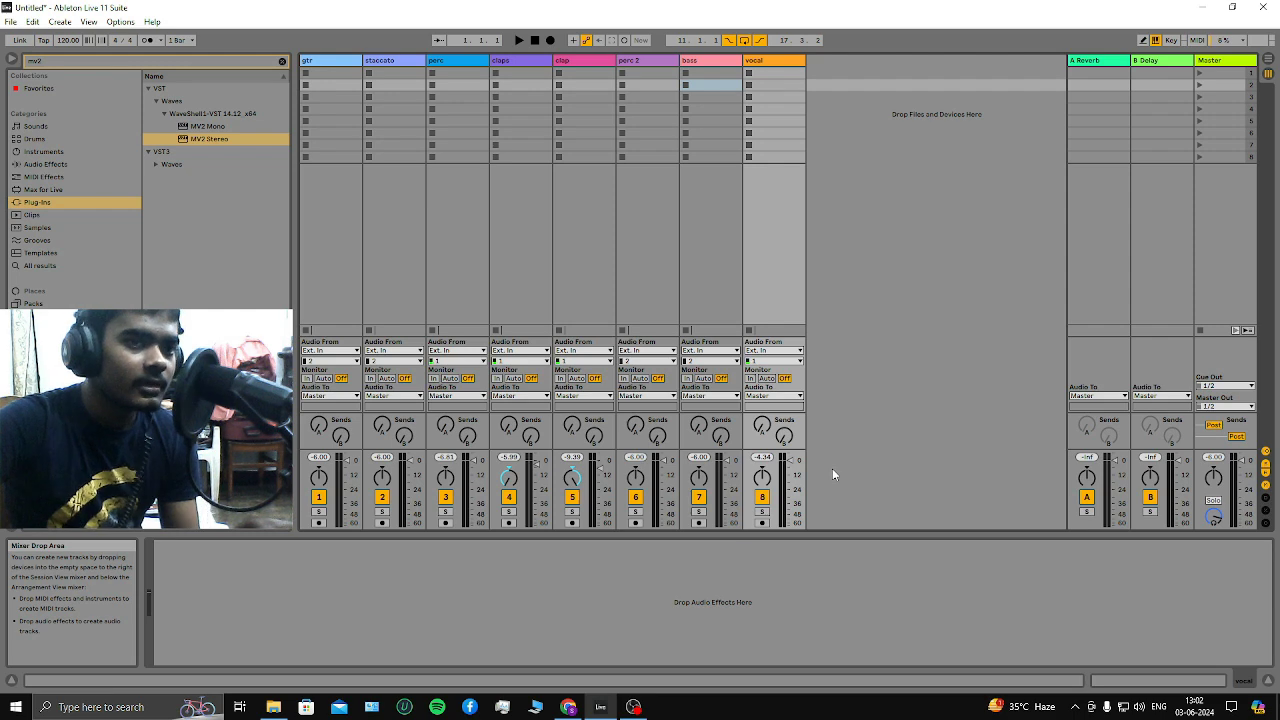
Play the full mix from about bar 12 in the mixer view, select the Master track's devices and stop playback
key("Tab")
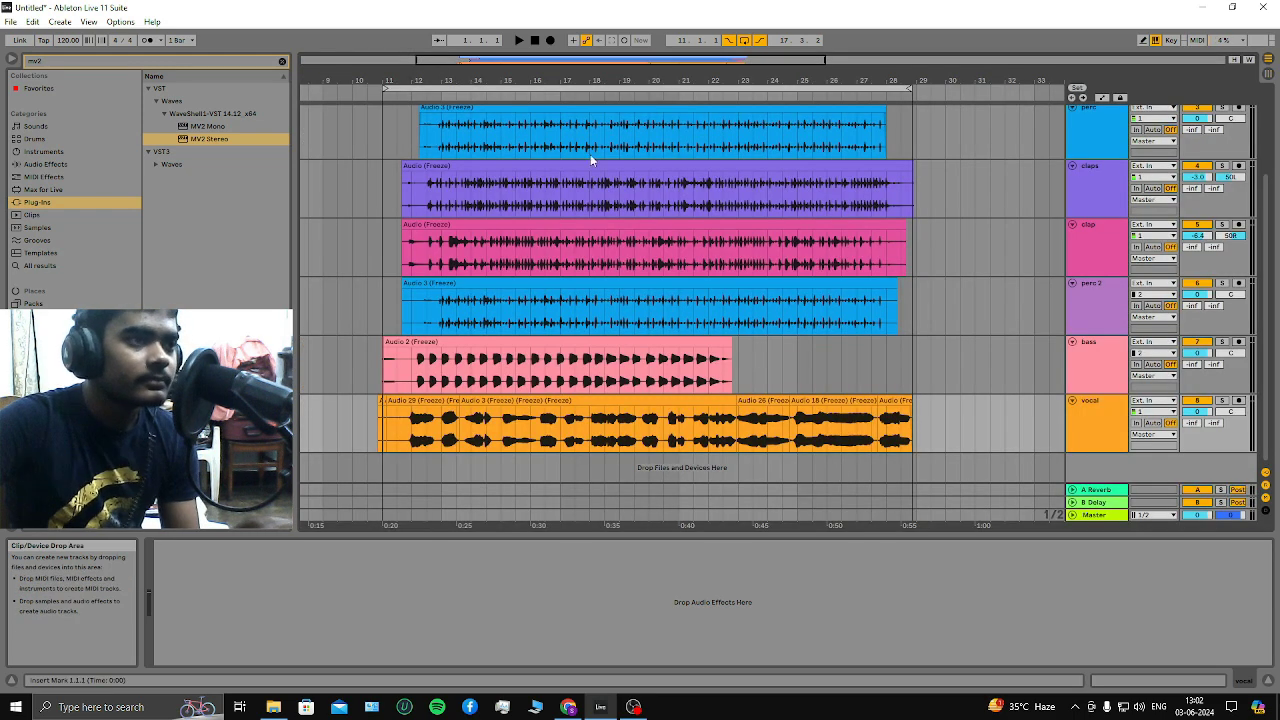
left_click(425, 96)
key("Tab")
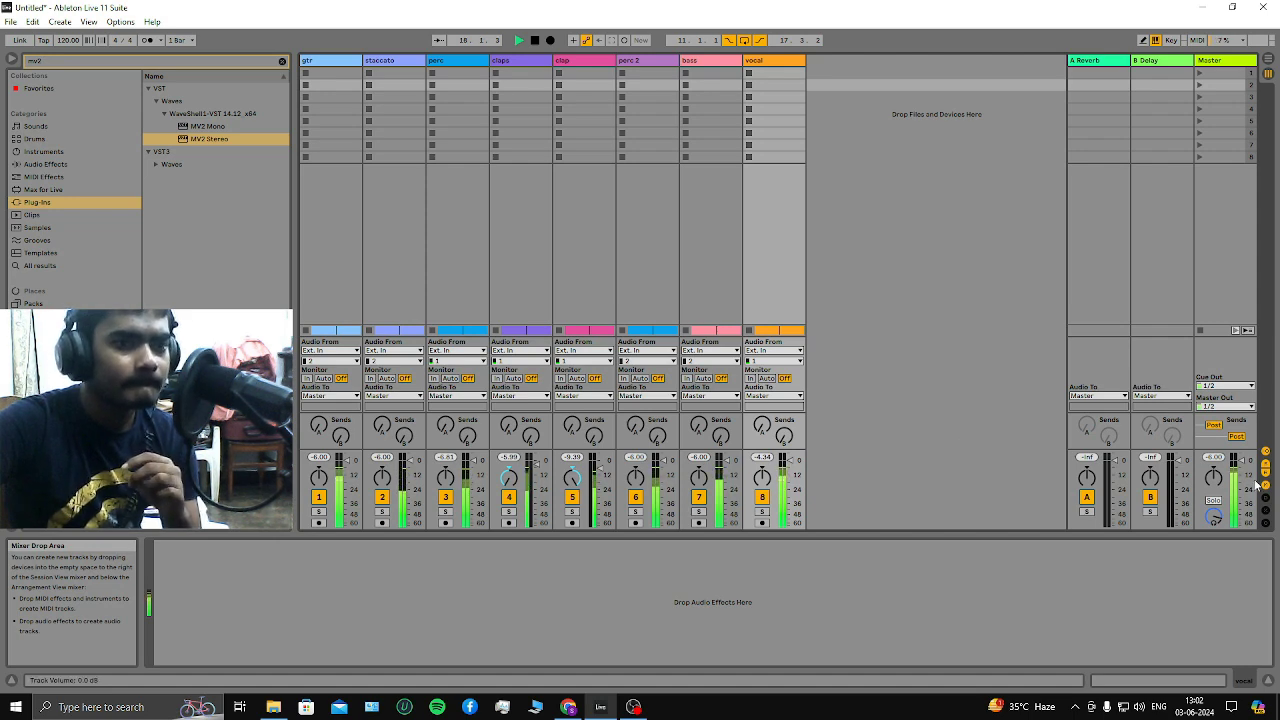
left_click(1225, 60)
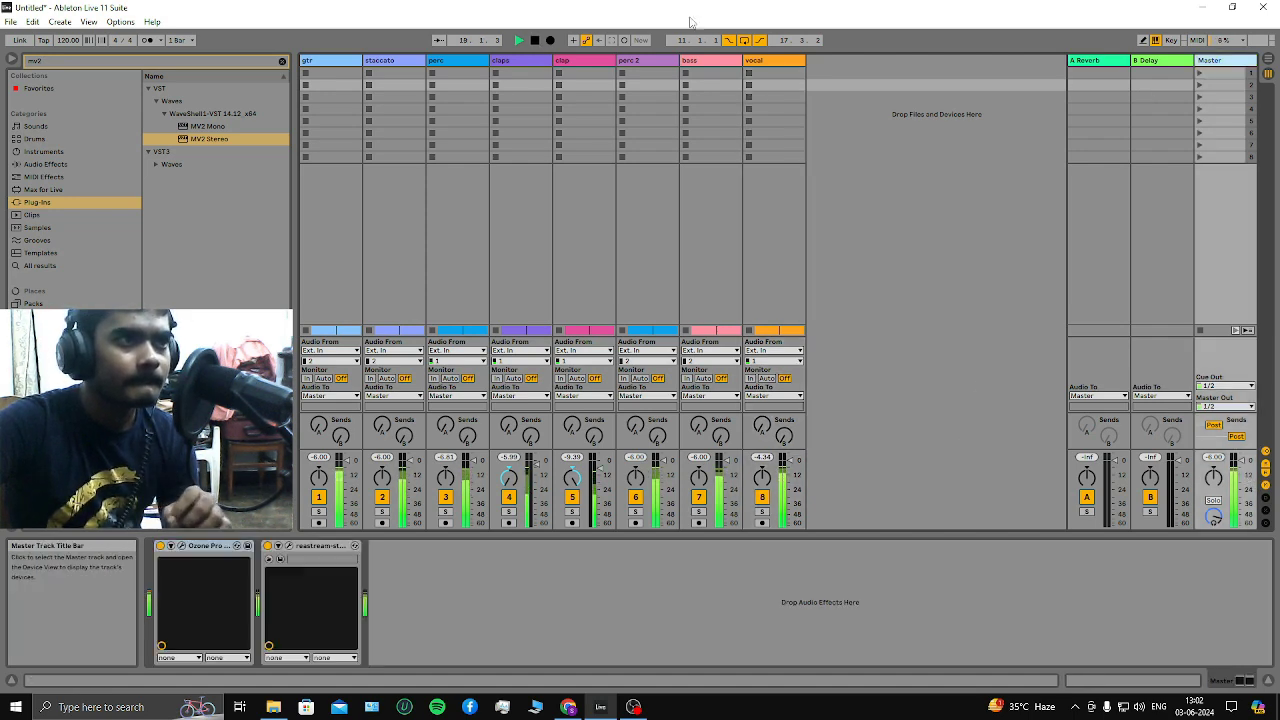
key("space")
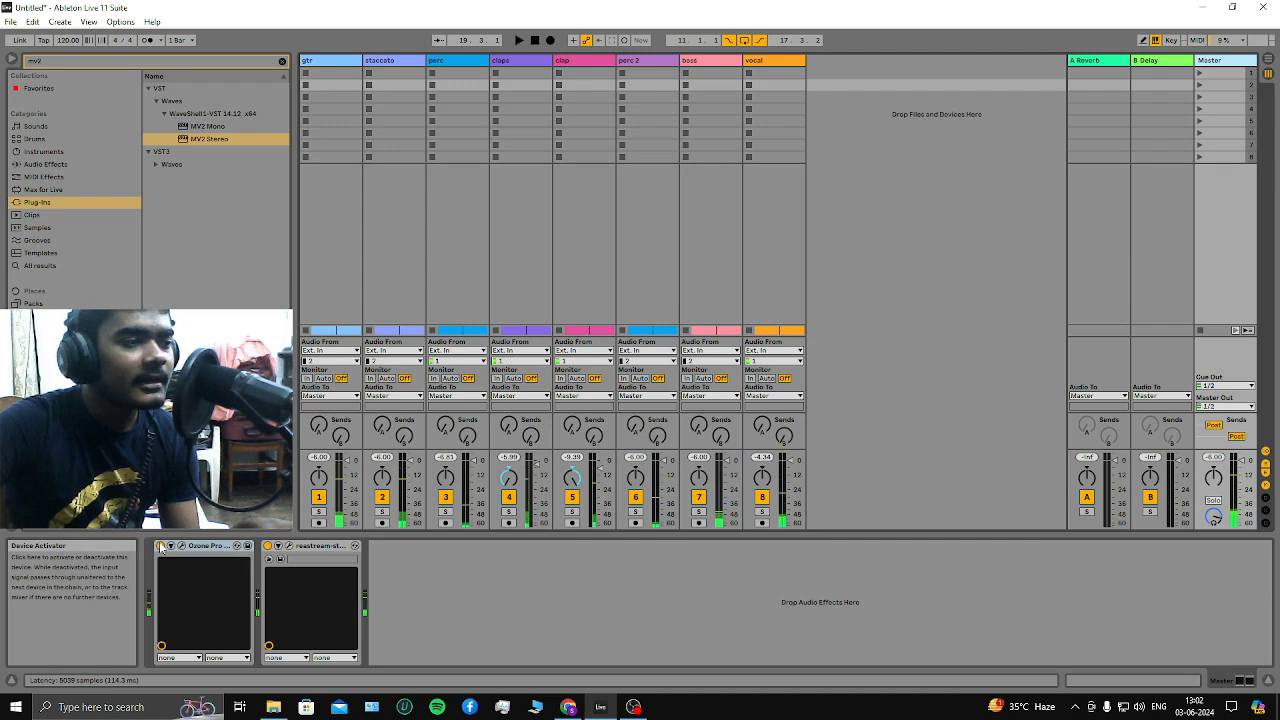
Deactivate Ozone Pro on the Master track and play the mix to check the master level, then stop
left_click(161, 546)
key("Tab")
key("space")
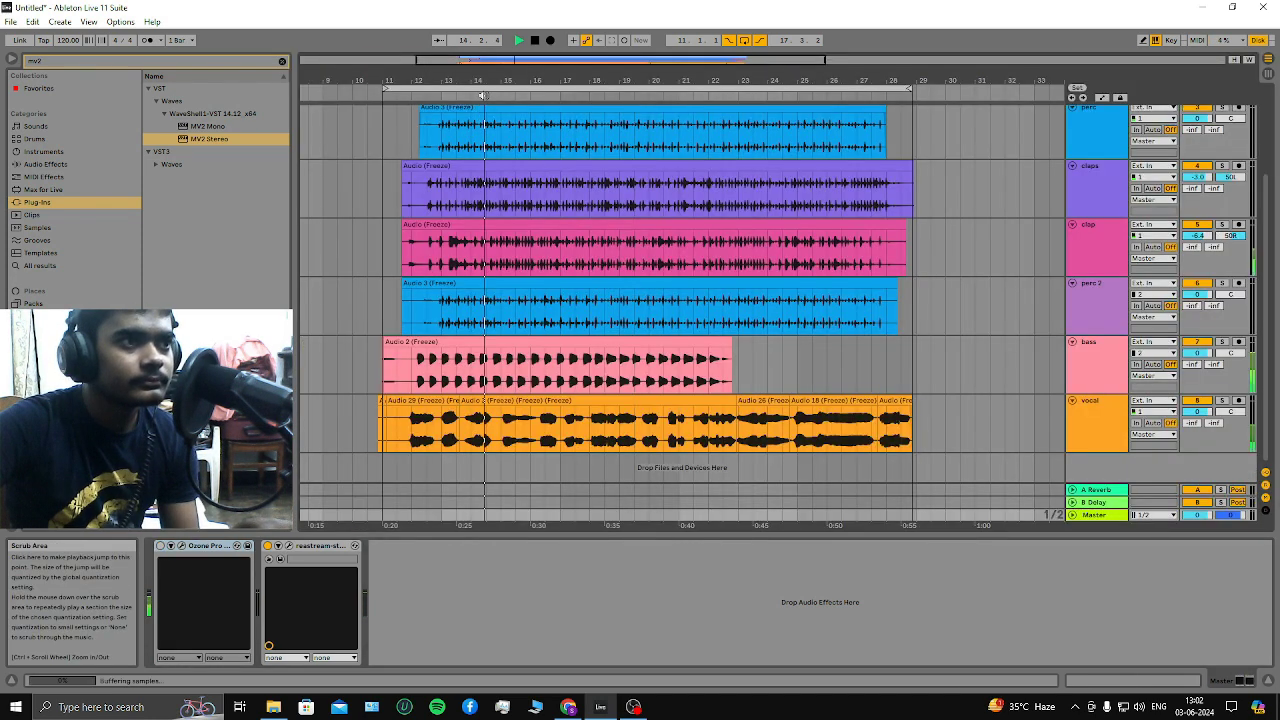
key("Tab")
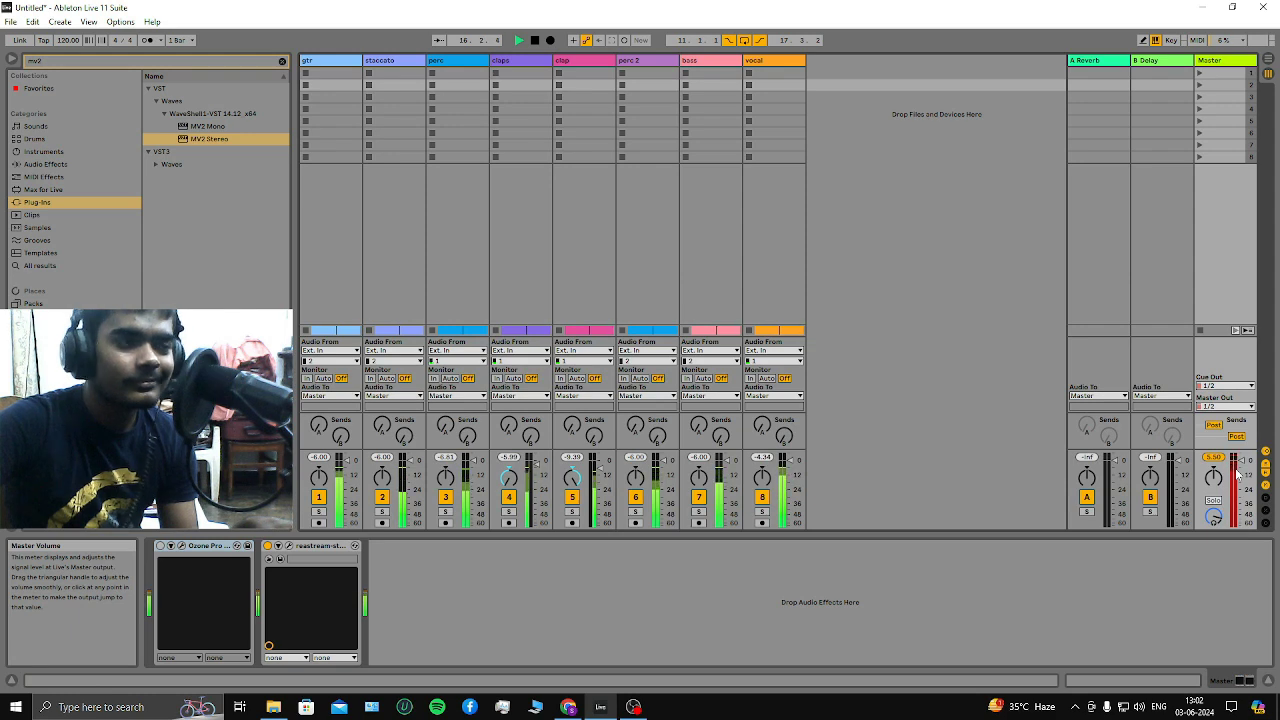
left_click(537, 42)
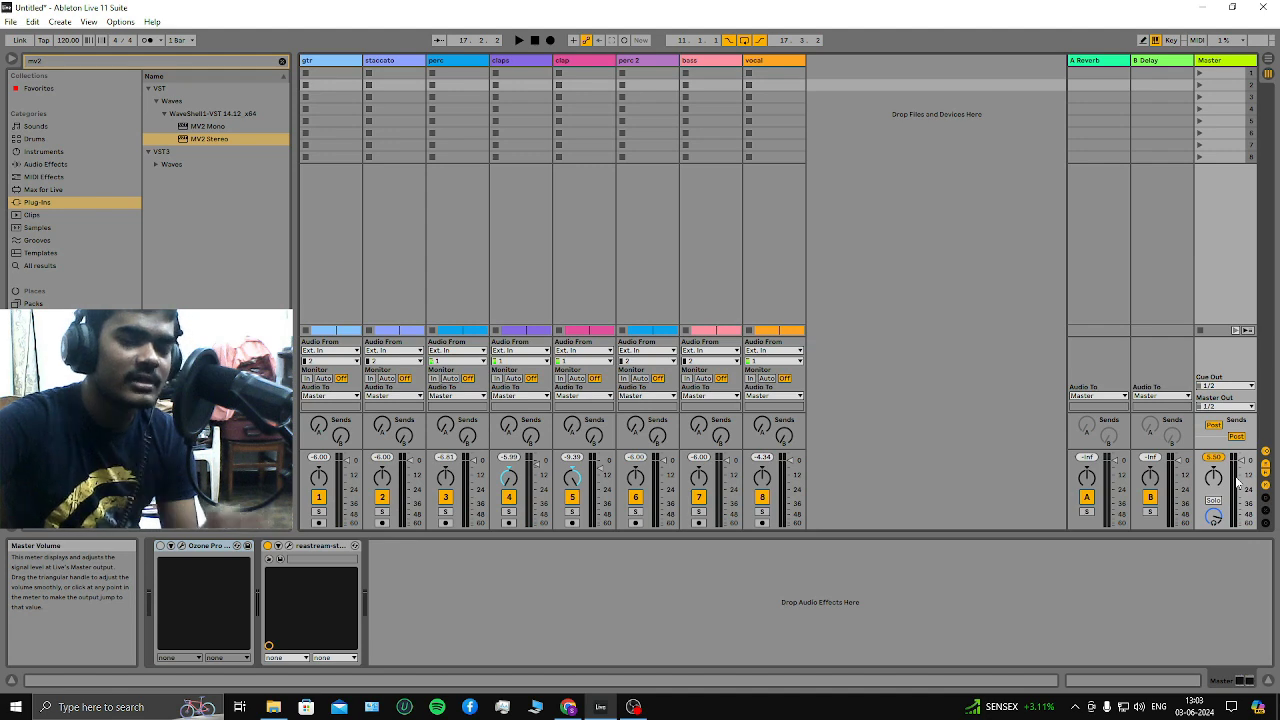
Replay a short passage of the mix in the mixer view with Ozone Pro bypassed, watching the master meter
key("Tab")
key("Tab")
key("space")
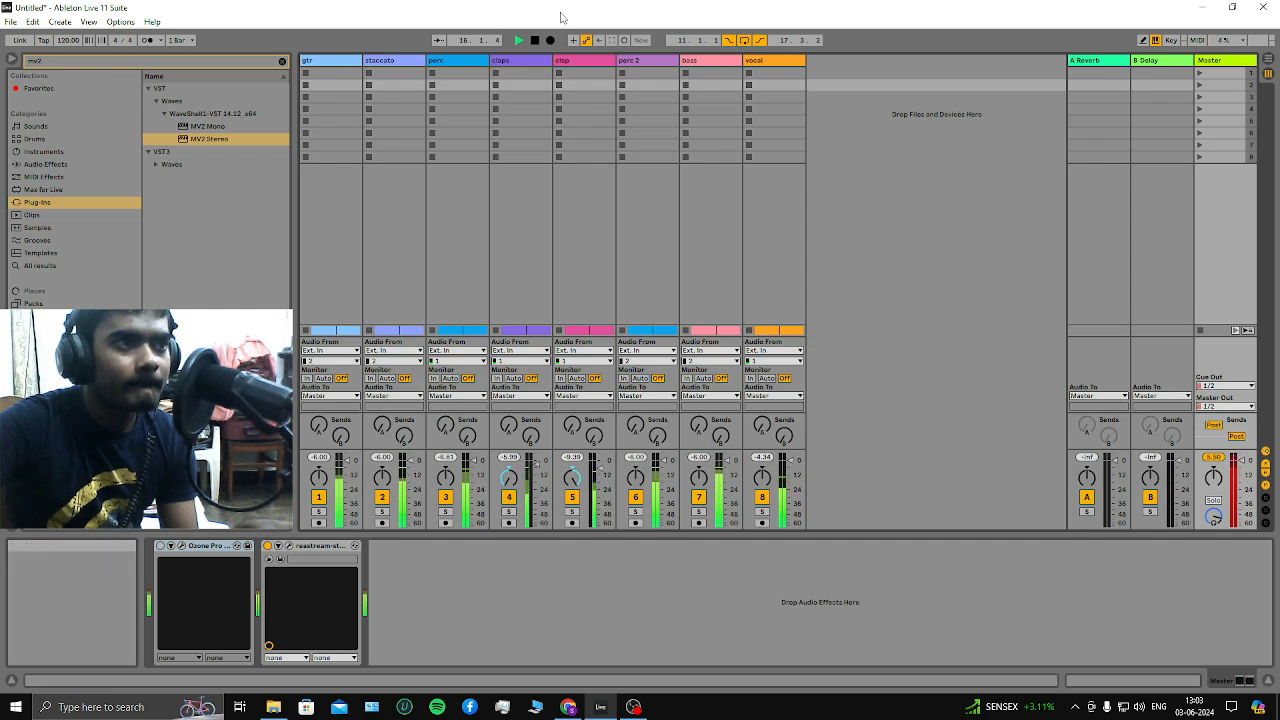
key("space")
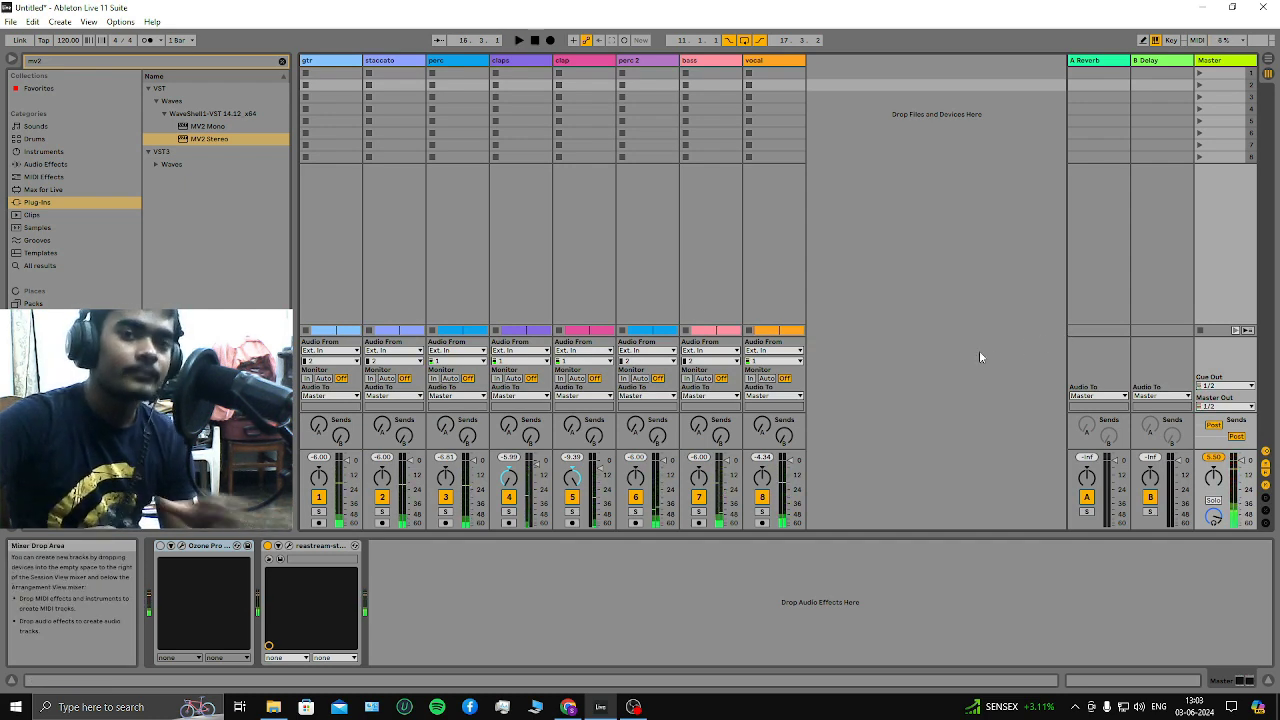
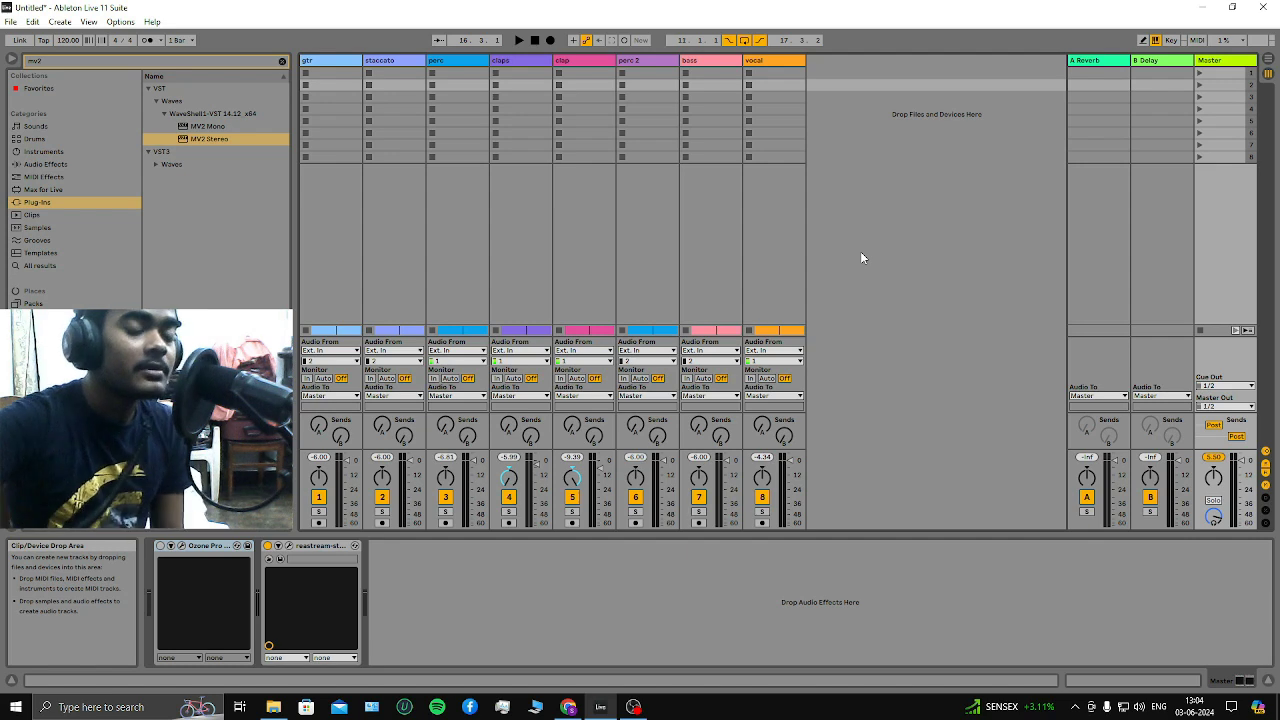
Solo the perc track in the arrangement and move the perc 2 track directly below it
key("Tab")
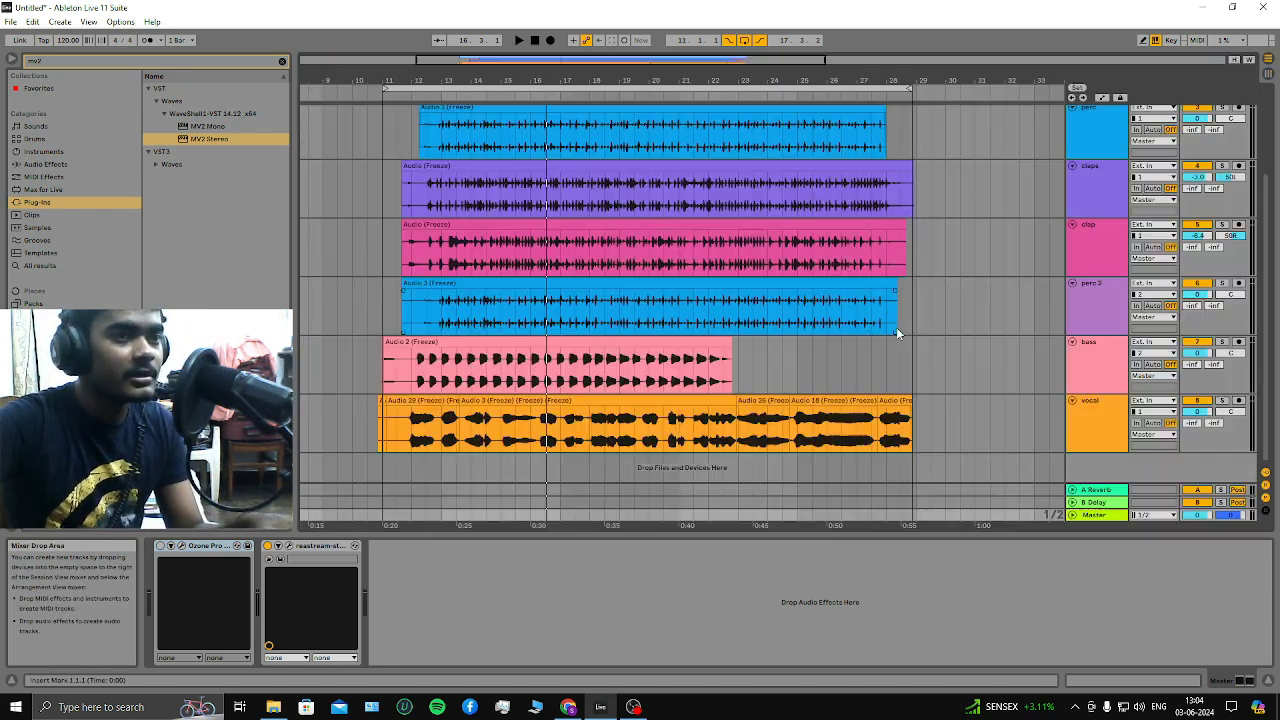
scroll(1000, 285, "up", 2)
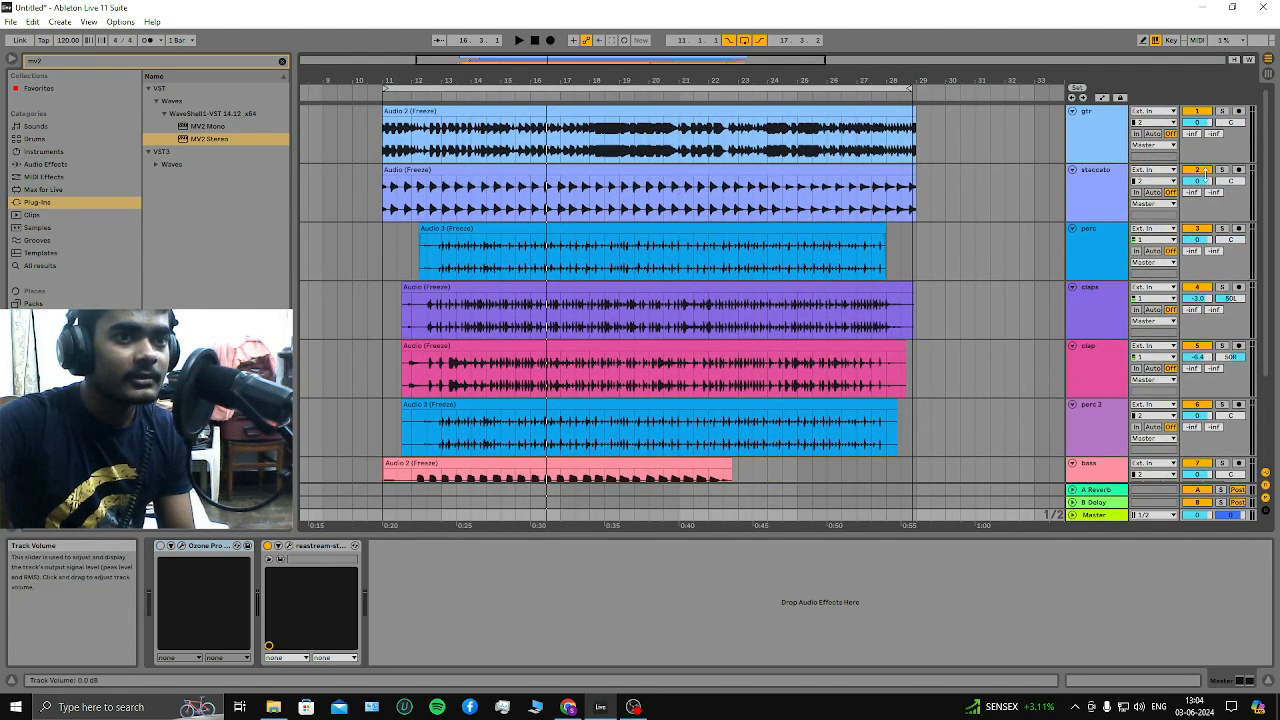
scroll(1010, 397, "down", 1)
left_click(1107, 366)
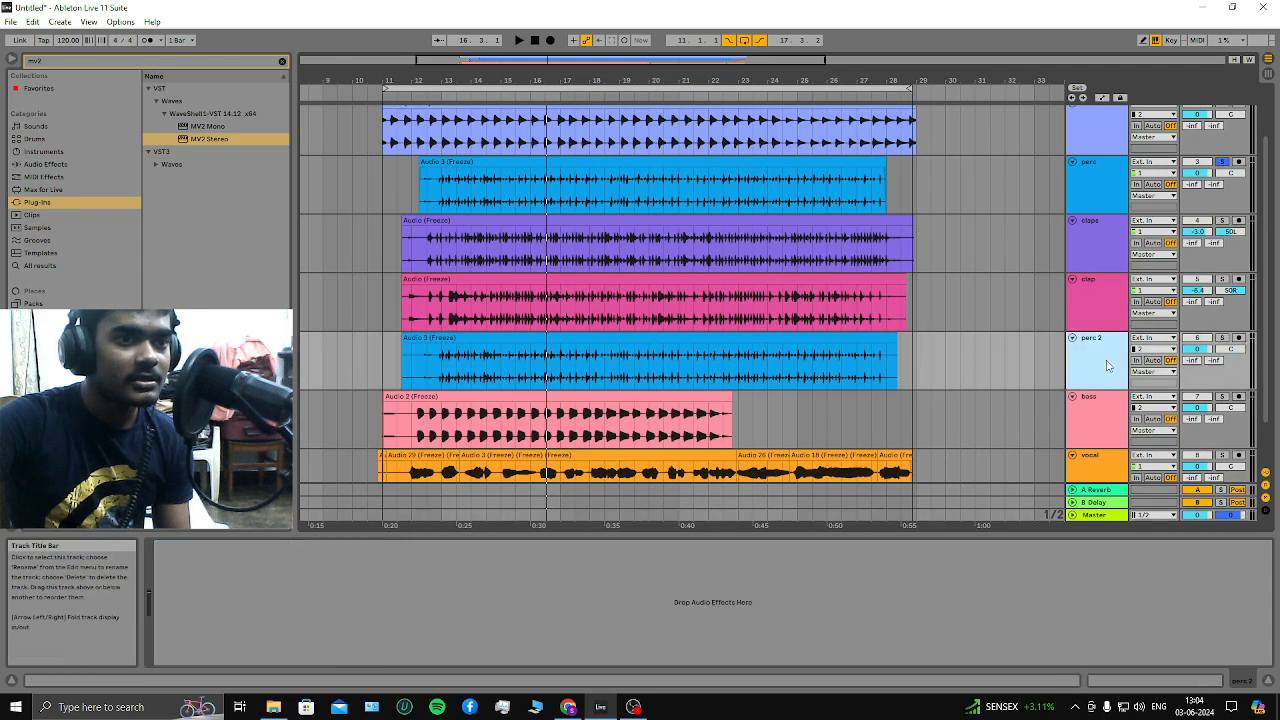
left_click_drag(1084, 376, 1090, 232)
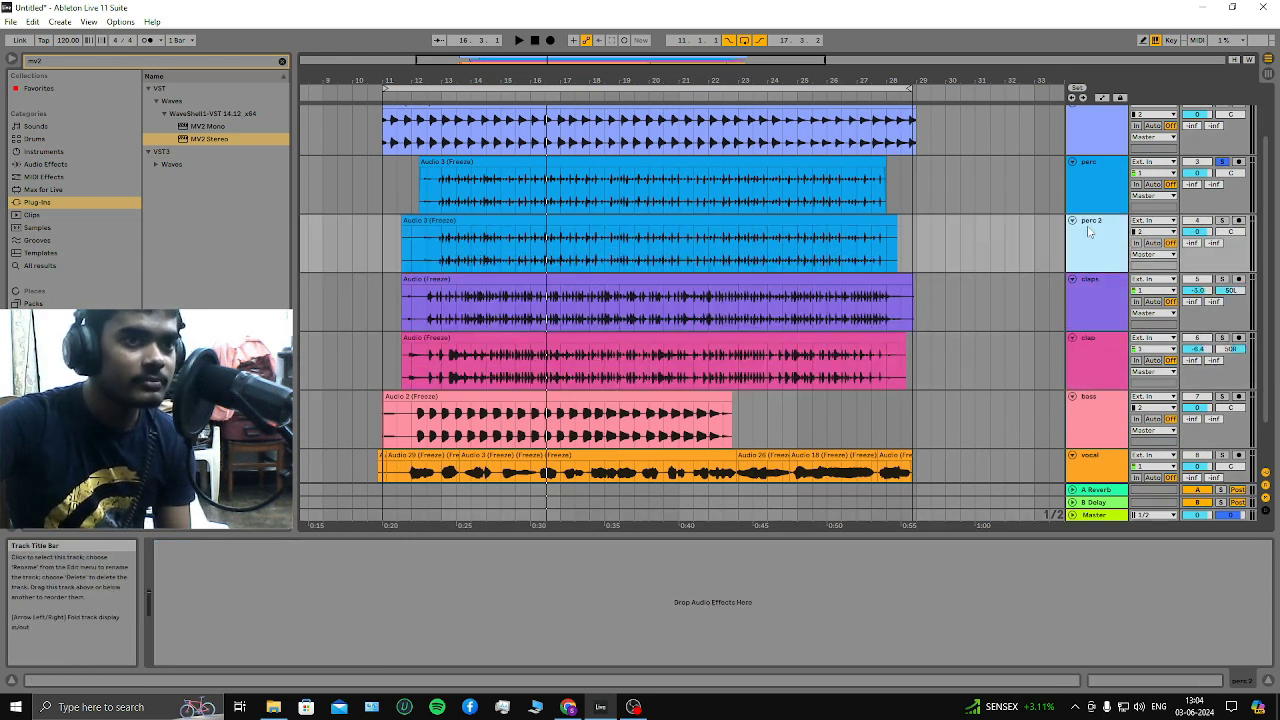
Move the bass track directly below perc 2, above the claps track
left_click(1101, 362)
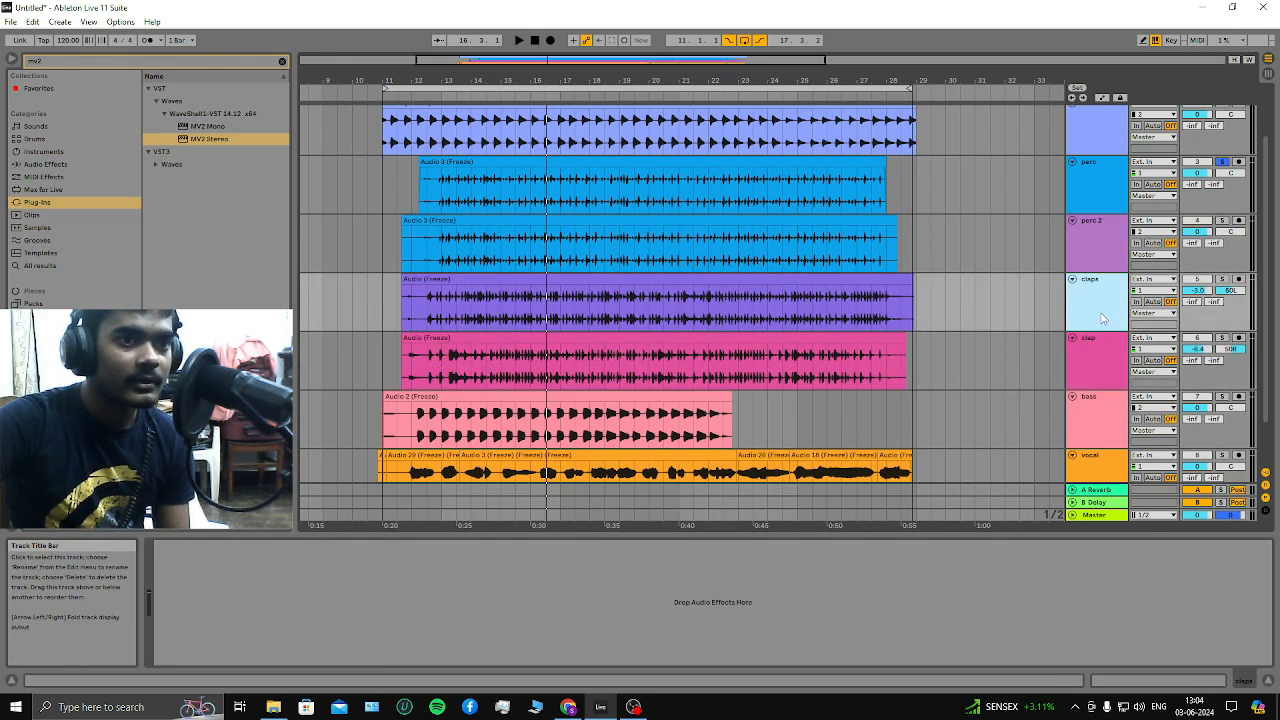
scroll(1100, 365, "down", 1)
left_click(1098, 370)
left_click_drag(1098, 370, 1088, 232)
scroll(1087, 283, "up", 1)
scroll(1087, 284, "up", 1)
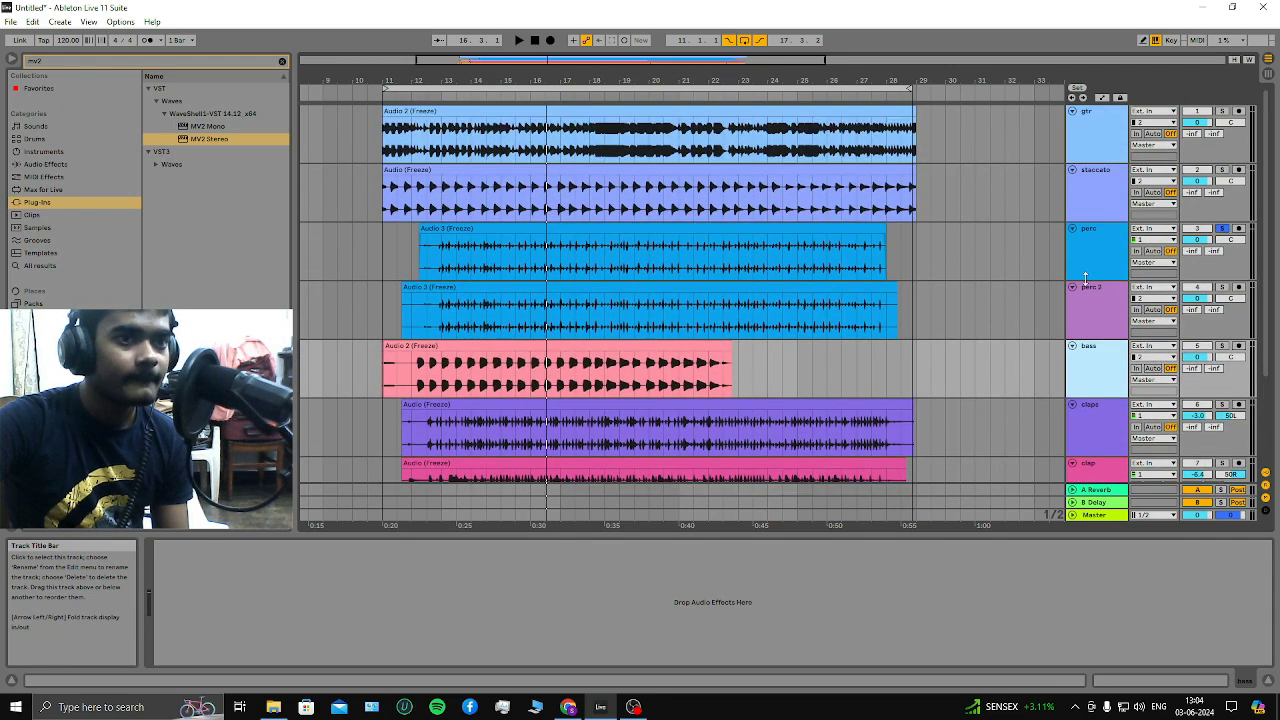
Solo perc 2 and bass along with perc, then start playback and show the mixer
left_click(1221, 287)
left_click(1221, 345)
scroll(1221, 346, "down", 1)
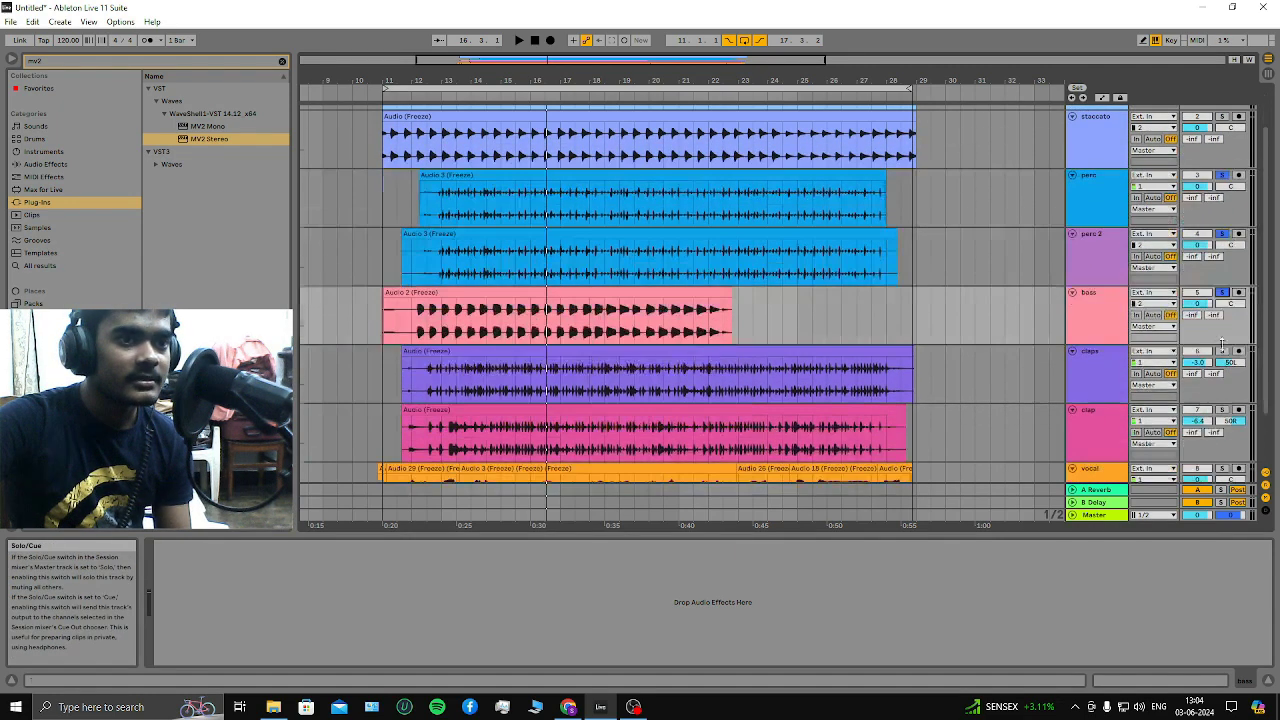
key("space")
key("Tab")
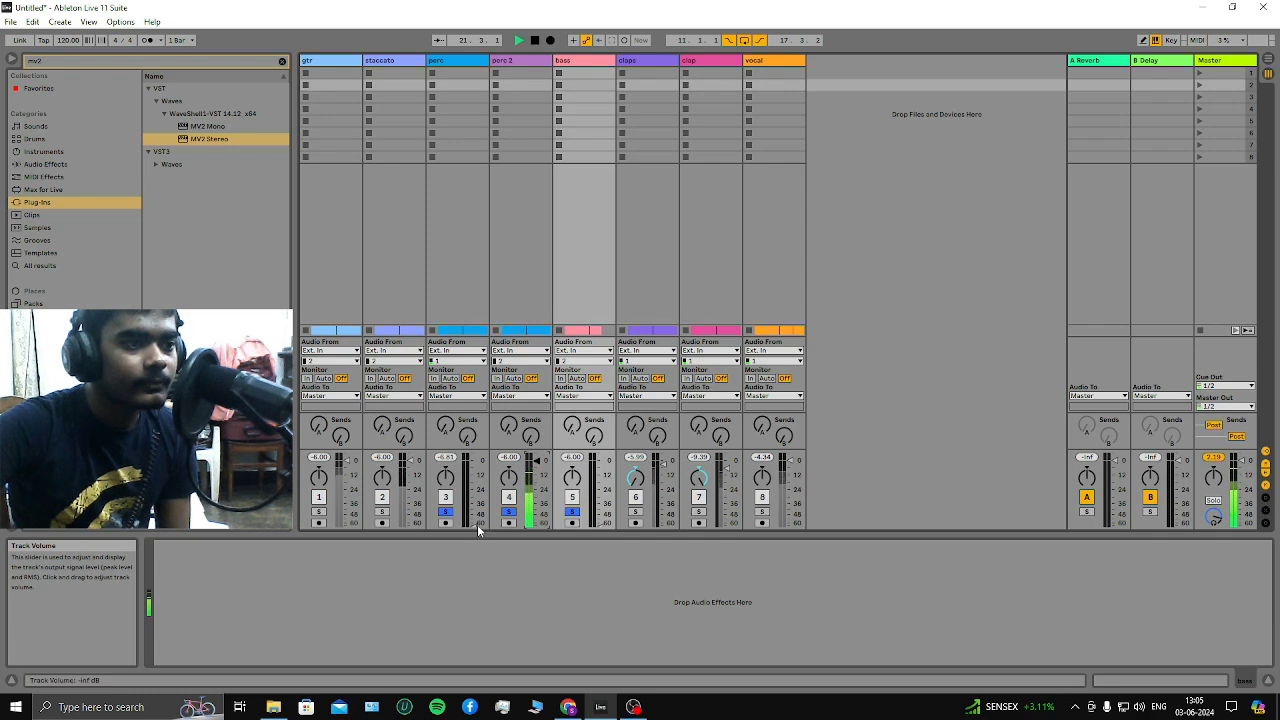
Balance the soloed track volumes during playback: perc about -5.0 dB, perc 2 about -4.0 dB and bass about -7.5 dB
left_click_drag(477, 524, 473, 469)
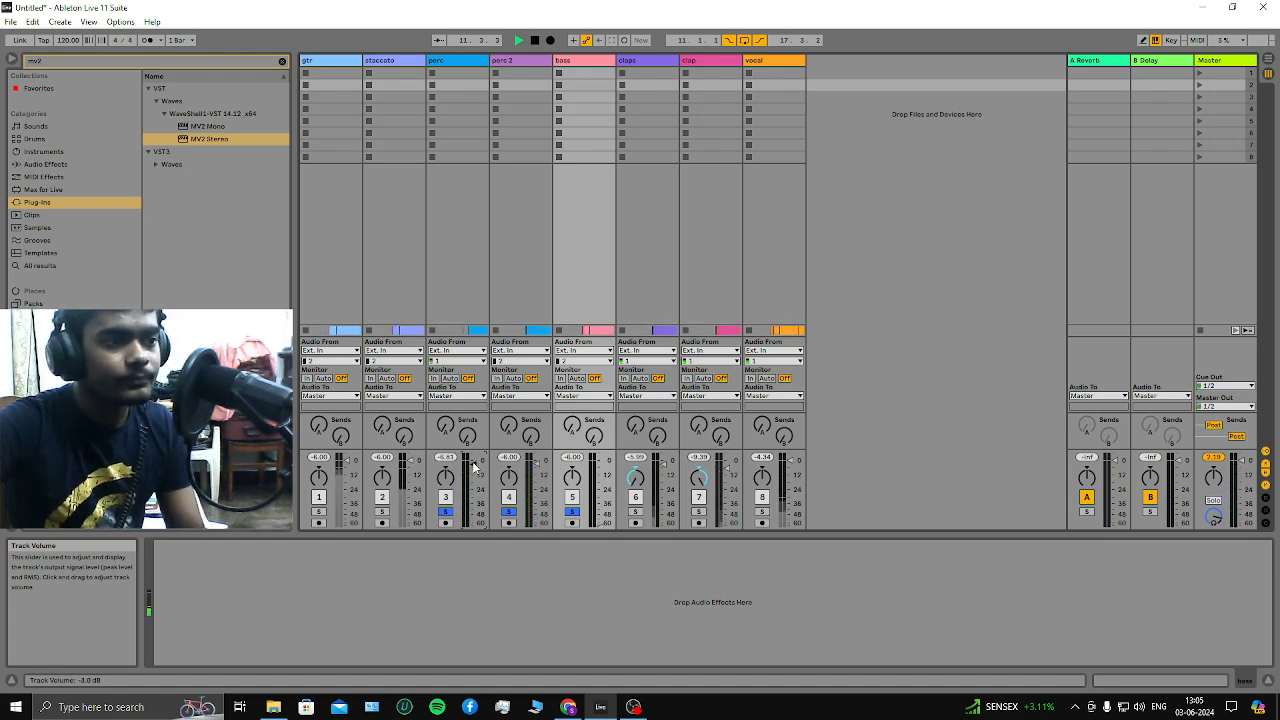
key("Tab")
key("Tab")
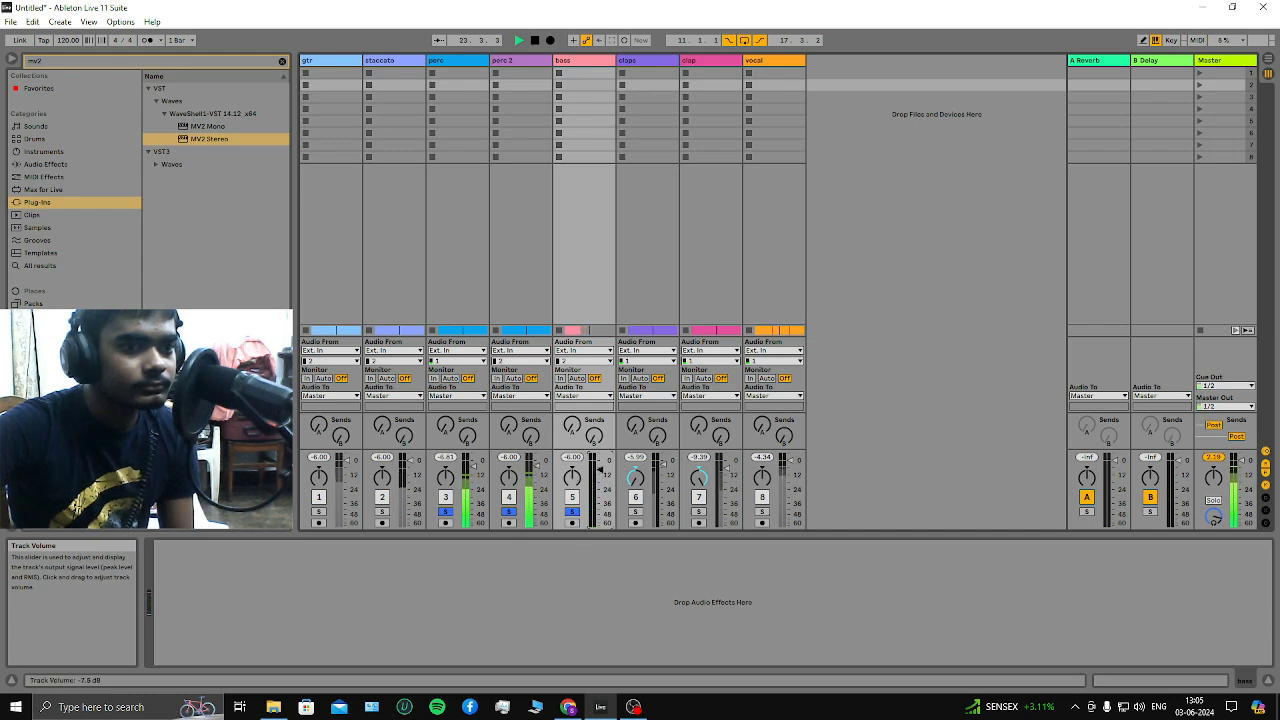
Shorten the arrangement loop to end at bar 23, where the bass clip ends
key("Tab")
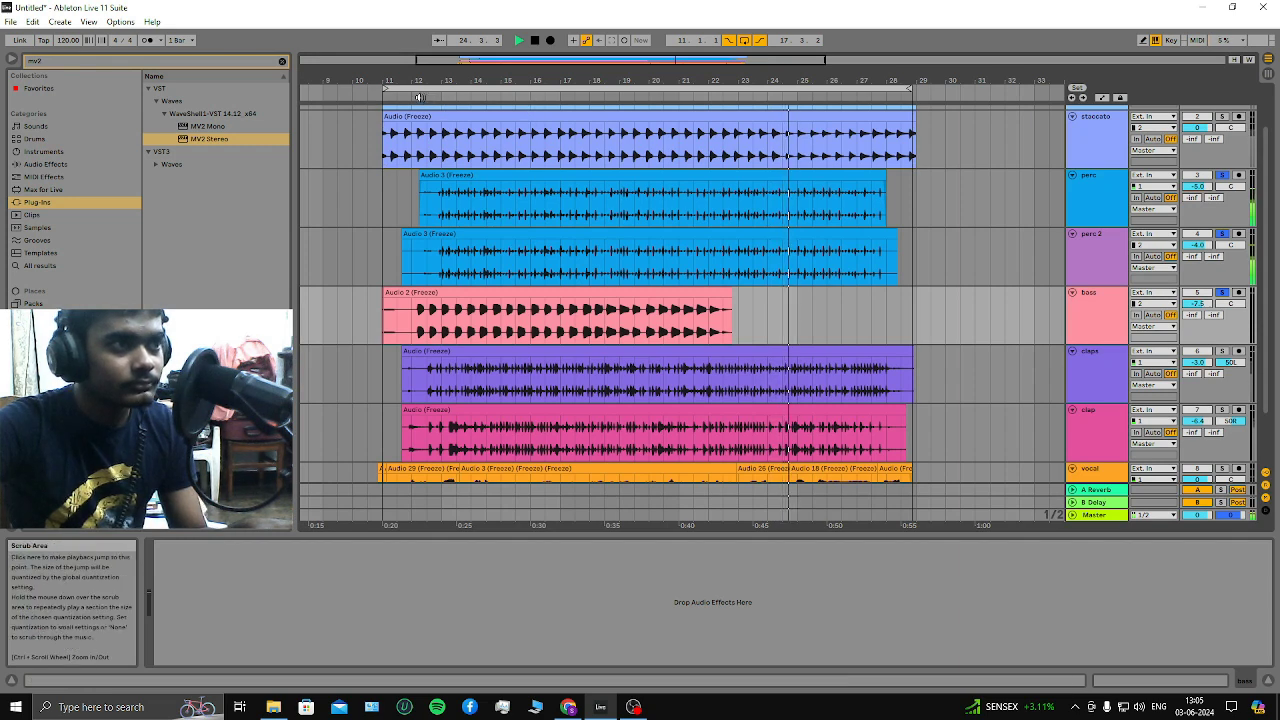
left_click_drag(908, 90, 738, 90)
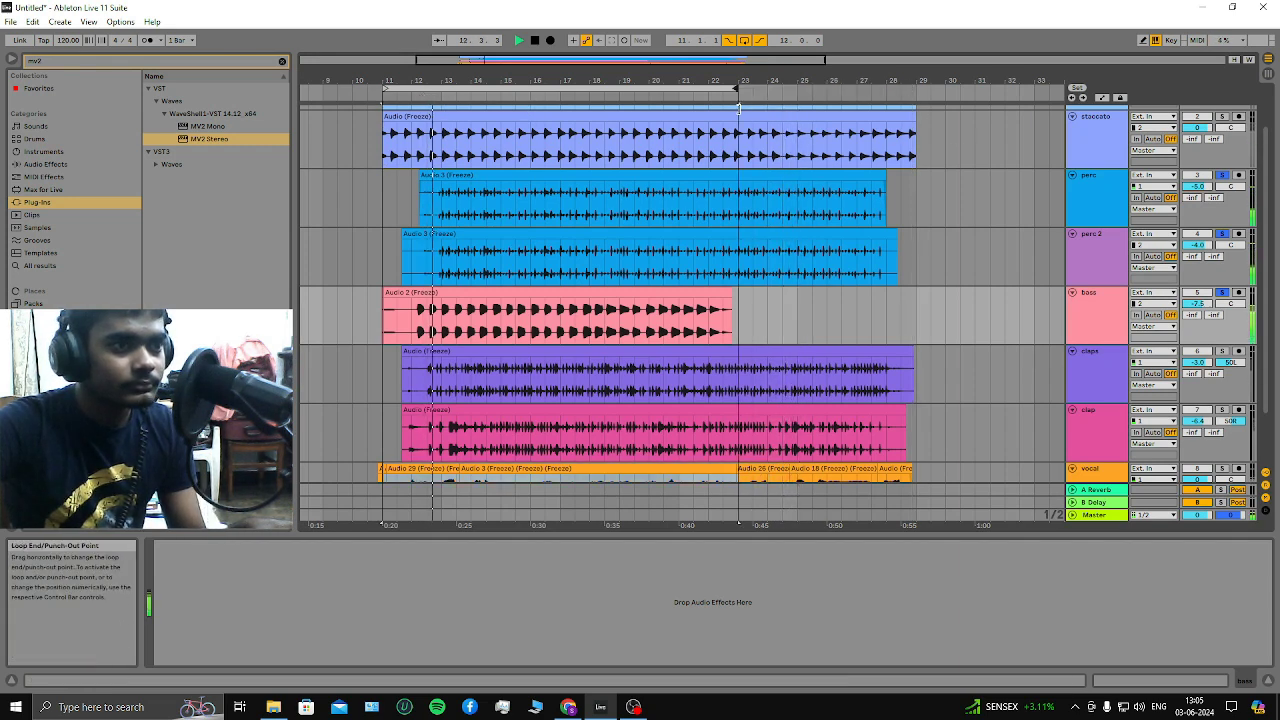
Start the loop at 11.3.1 and lower perc to -7.5 dB, perc 2 to -6.0 dB and bass to -10.0 dB during playback
left_click_drag(386, 89, 403, 93)
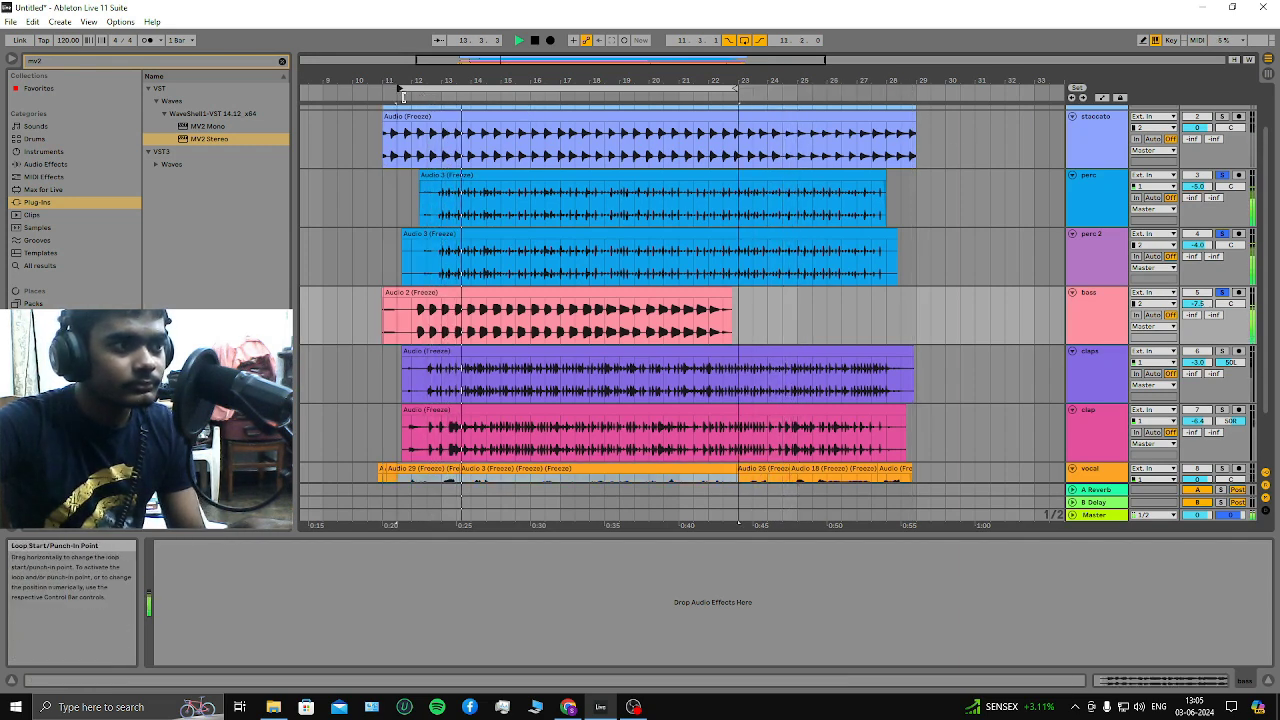
key("Tab")
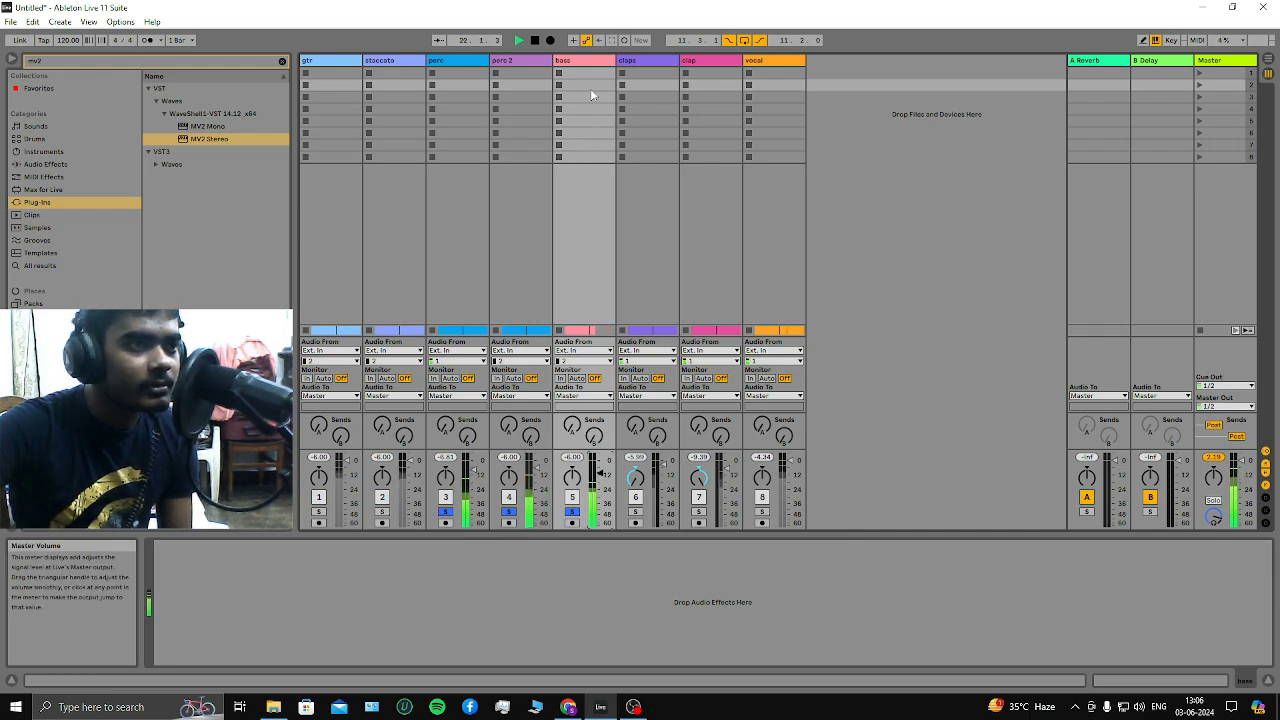
left_click(534, 40)
key("Tab")
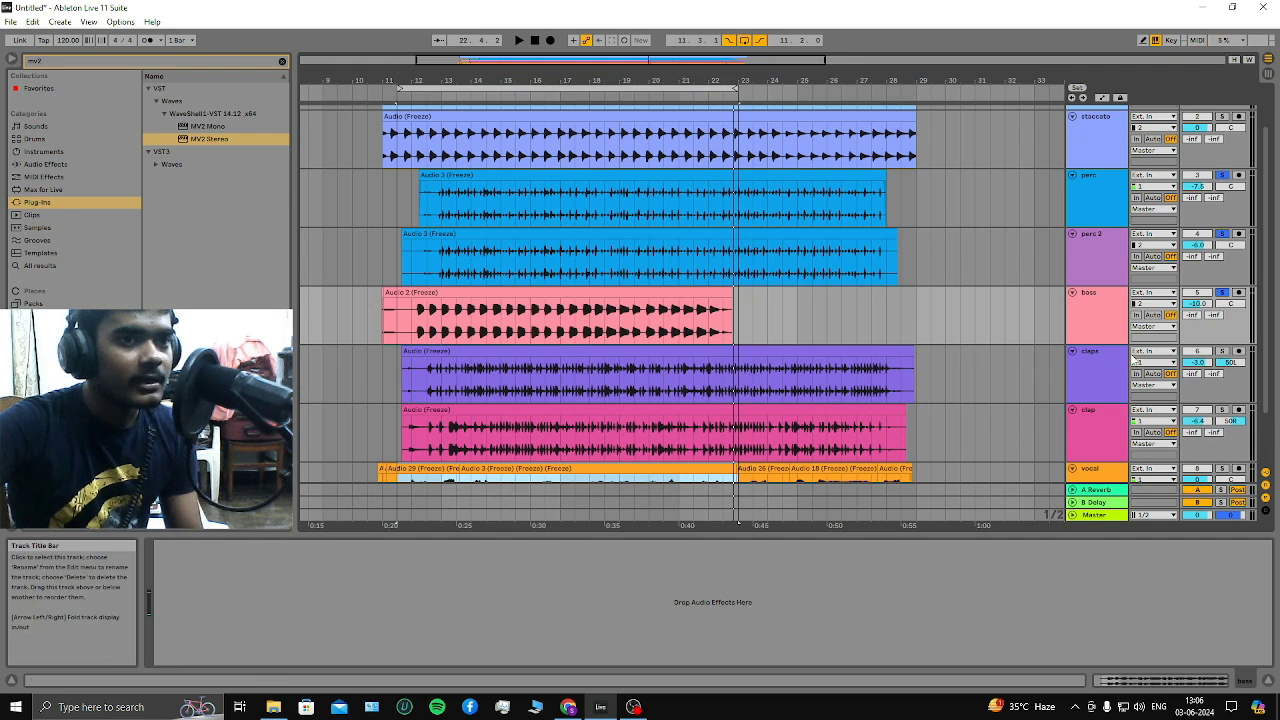
Solo the vocal track along with perc, perc 2 and bass, and play the loop from around bar 12 with the mixer shown
scroll(1070, 374, "down", 2)
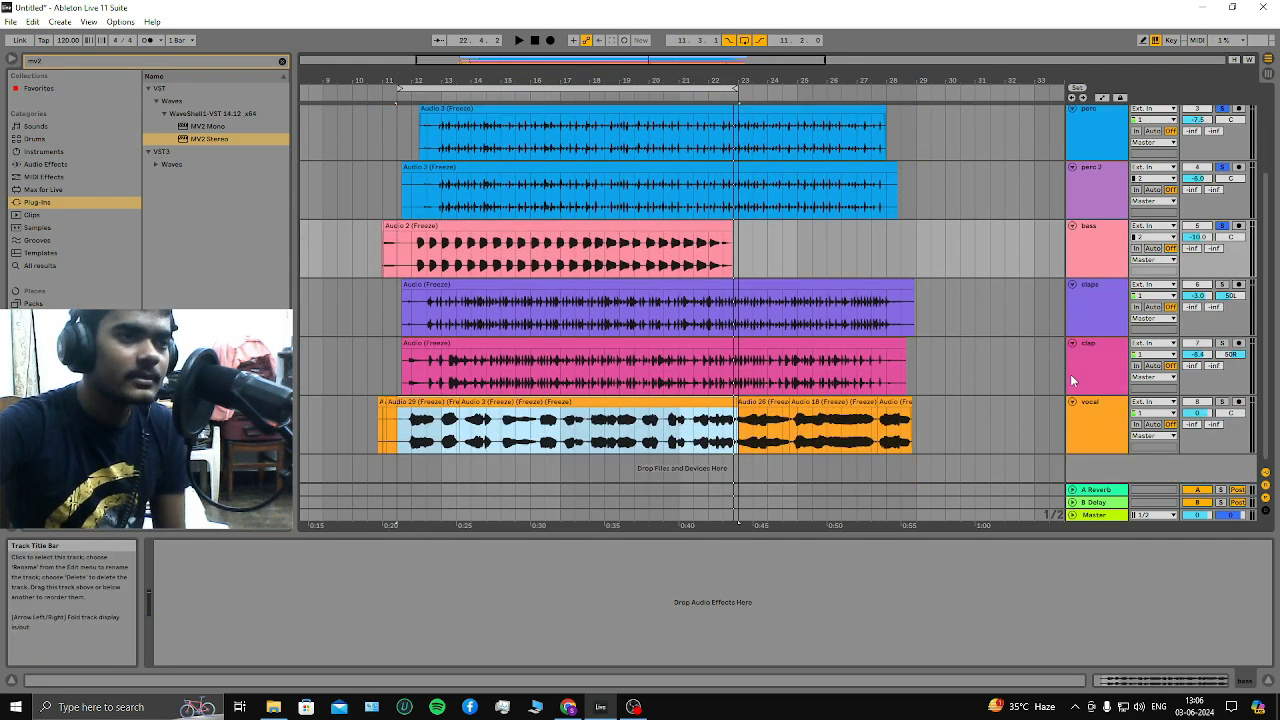
scroll(1070, 374, "up", 2)
scroll(1072, 380, "up", 1)
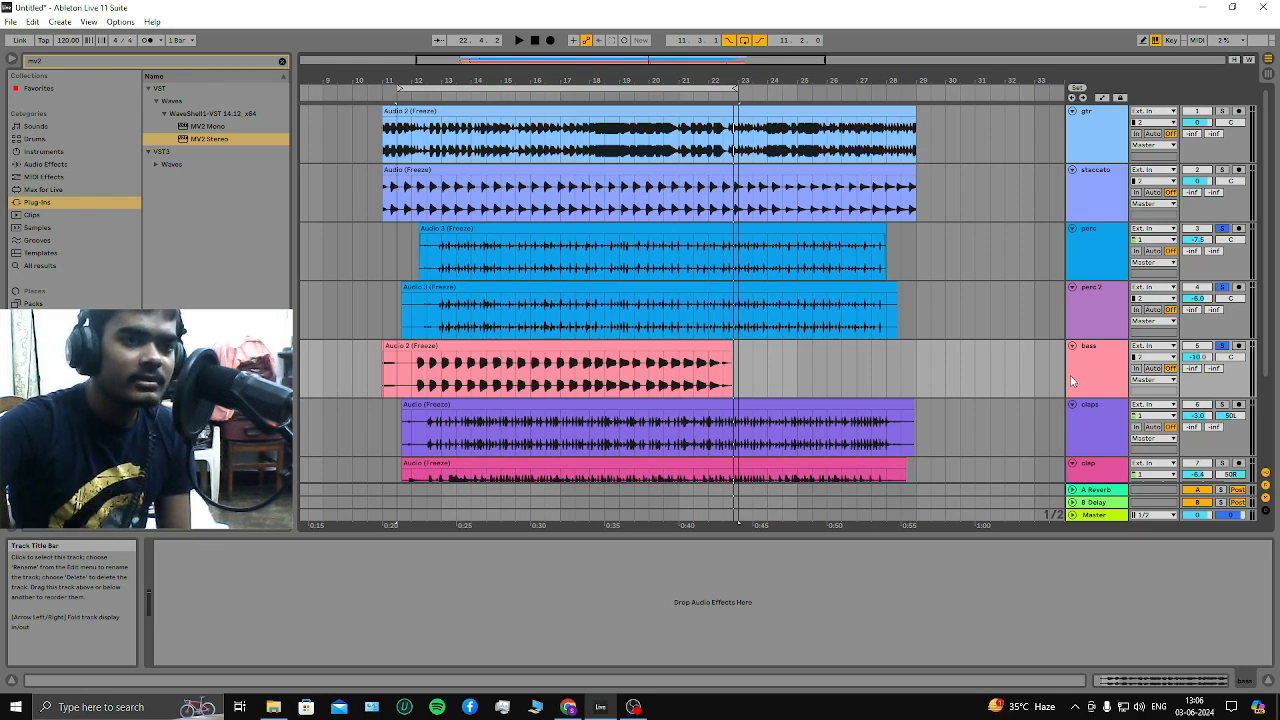
scroll(1070, 375, "down", 3)
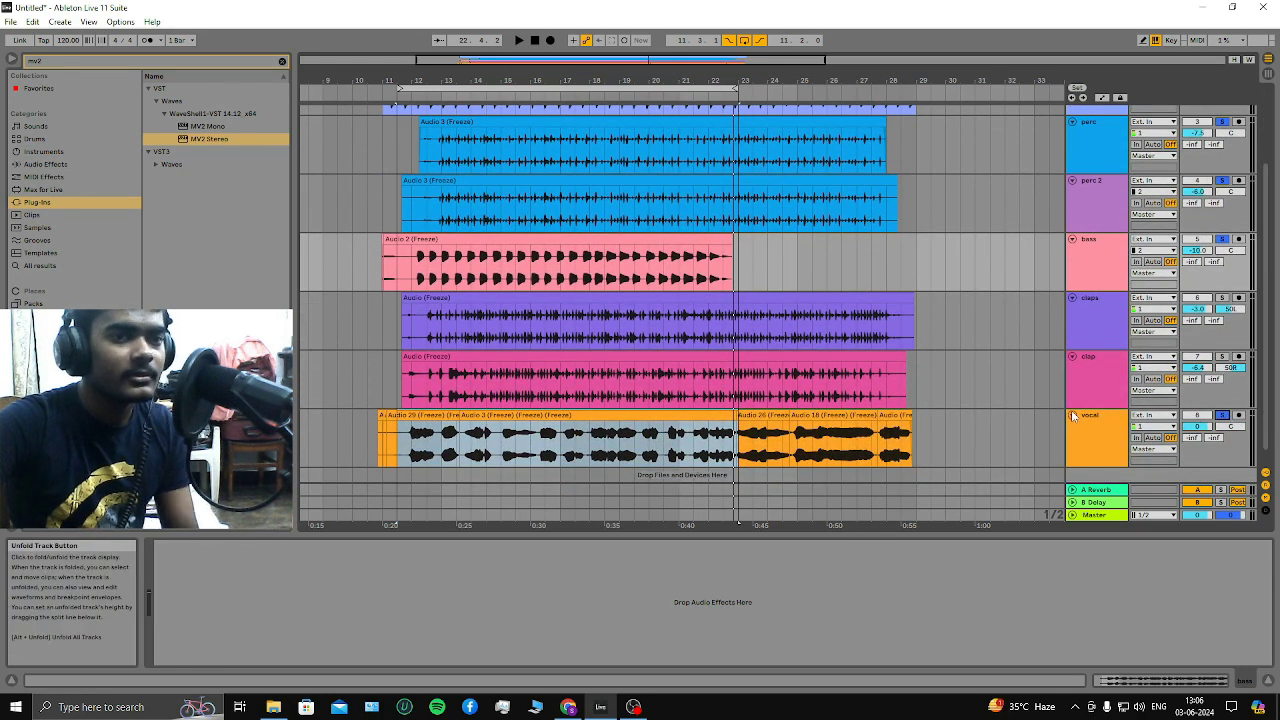
key("Tab")
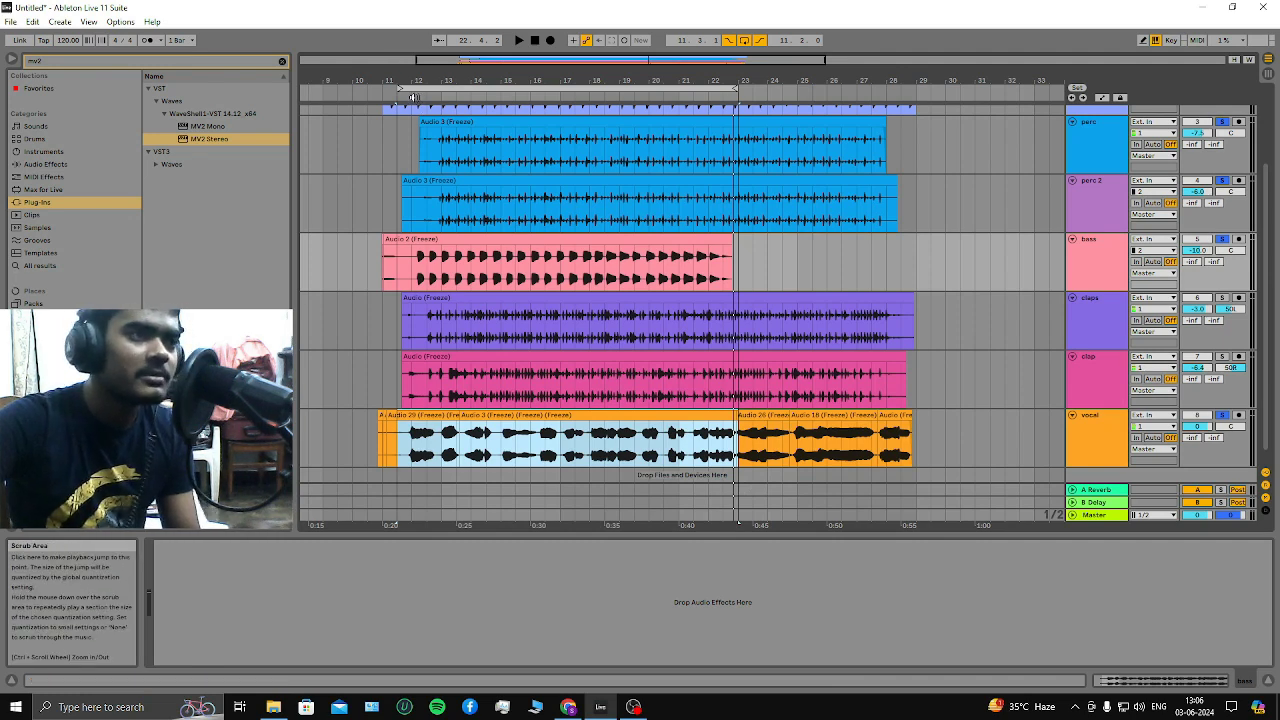
left_click(413, 96)
key("Tab")
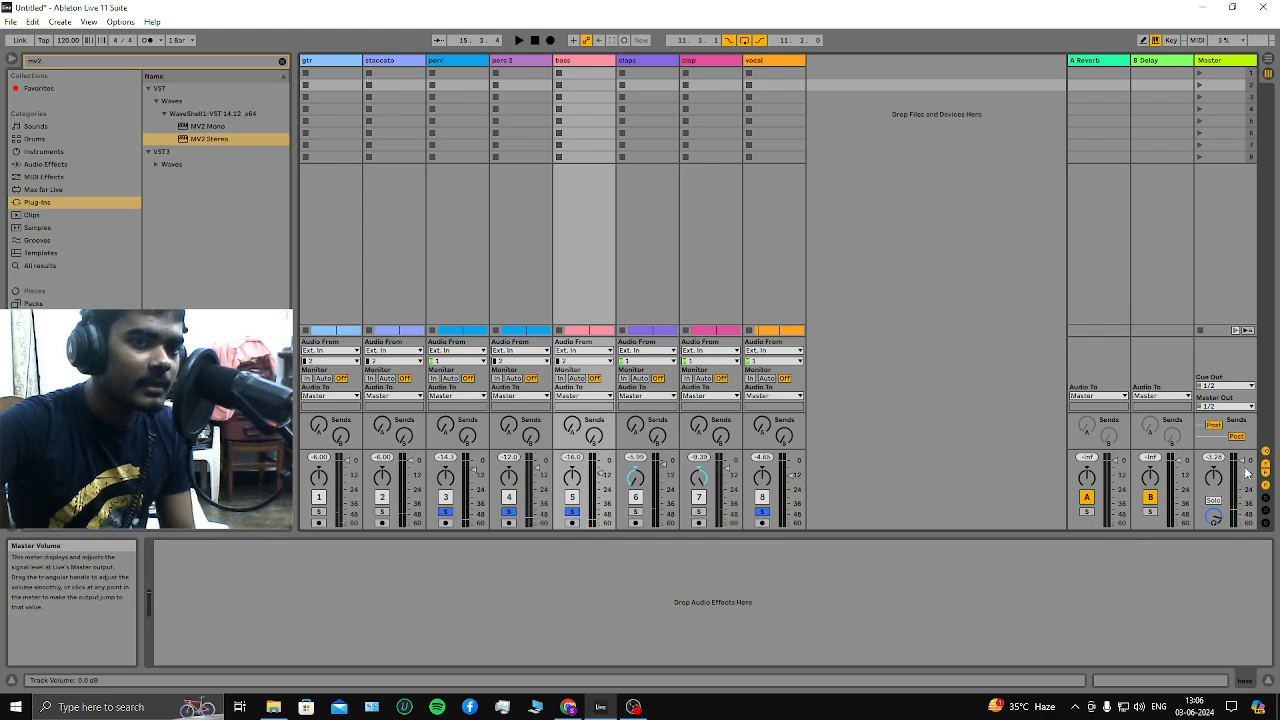
Lower the vocal track's volume to -10.0 dB against the percussion and bass during playback, and stop playback
key("Tab")
key("Tab")
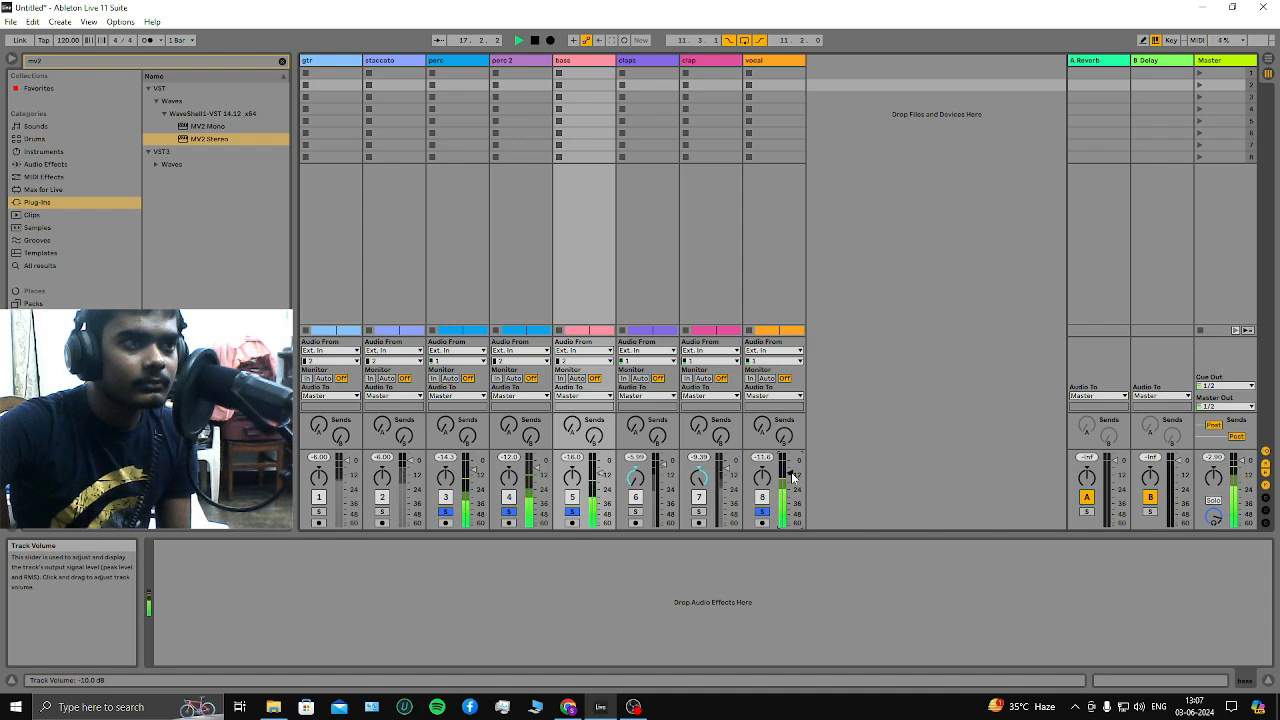
key("space")
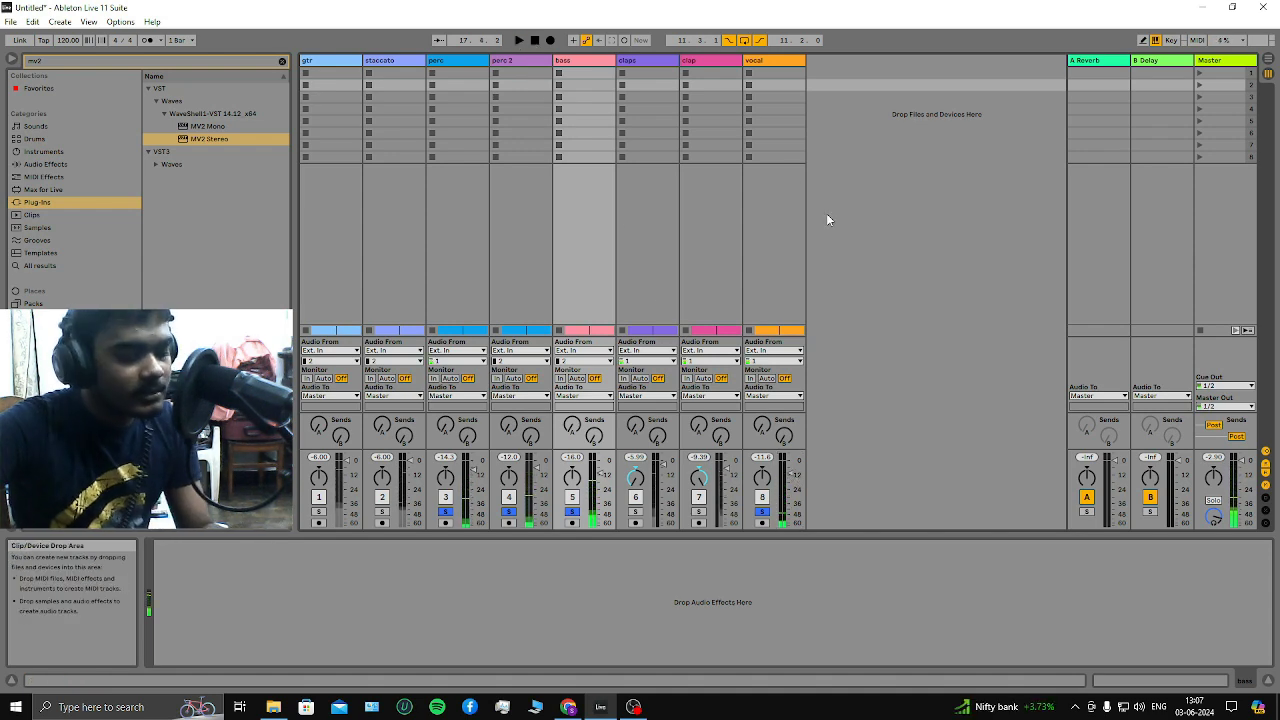
Group the perc, perc 2 and bass tracks in the arrangement
key("Tab")
left_click(1104, 213)
left_click(1100, 250)
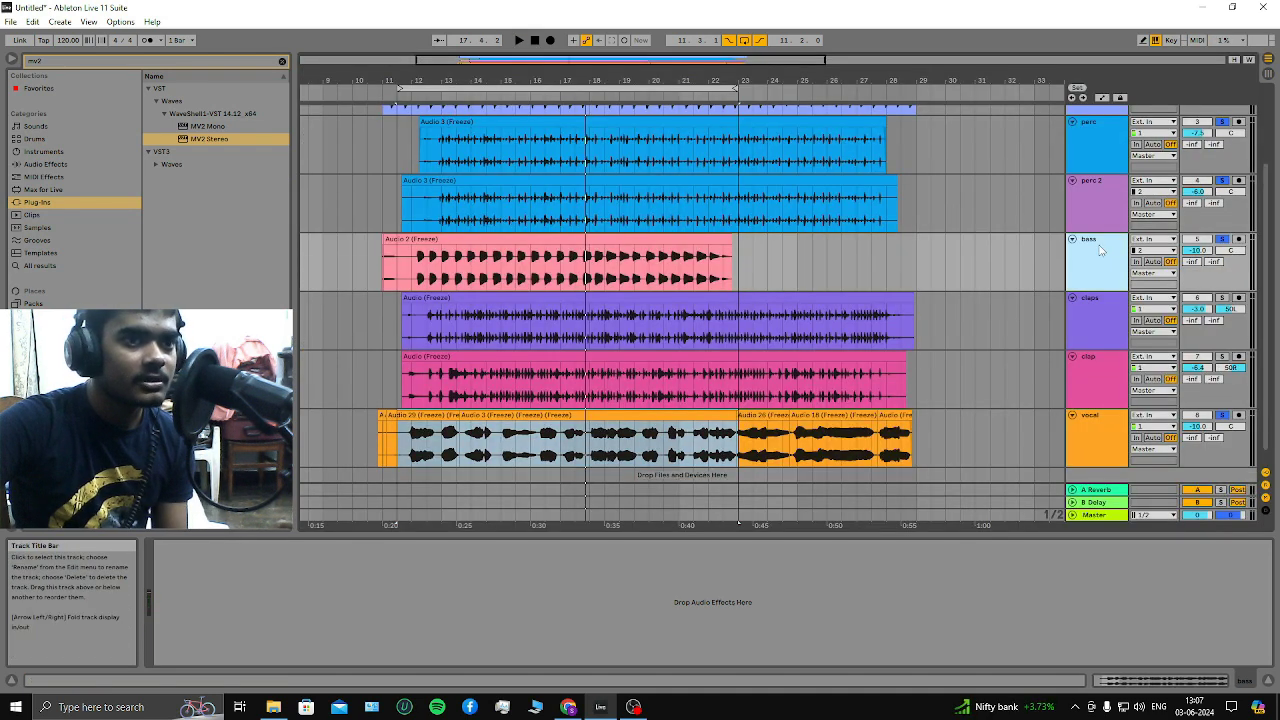
left_click(1096, 315)
left_click(1093, 272)
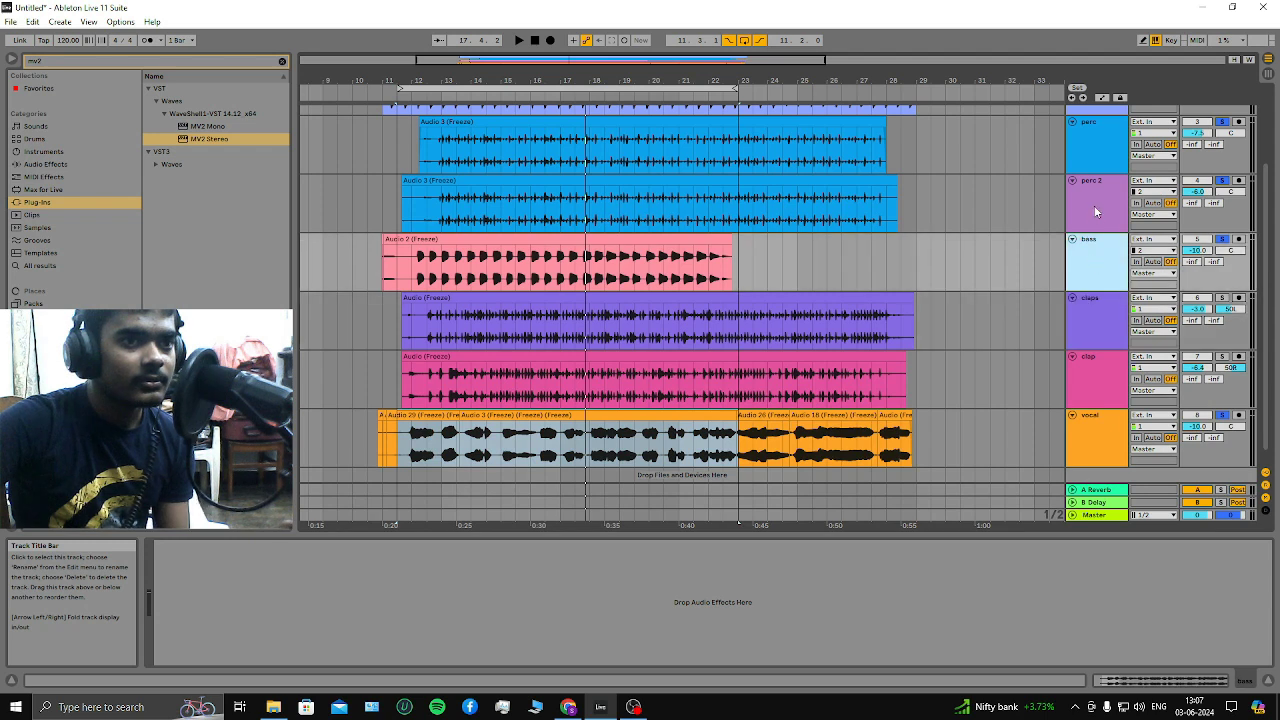
left_click(1098, 212)
scroll(1091, 240, "up", 3)
left_click(1092, 241)
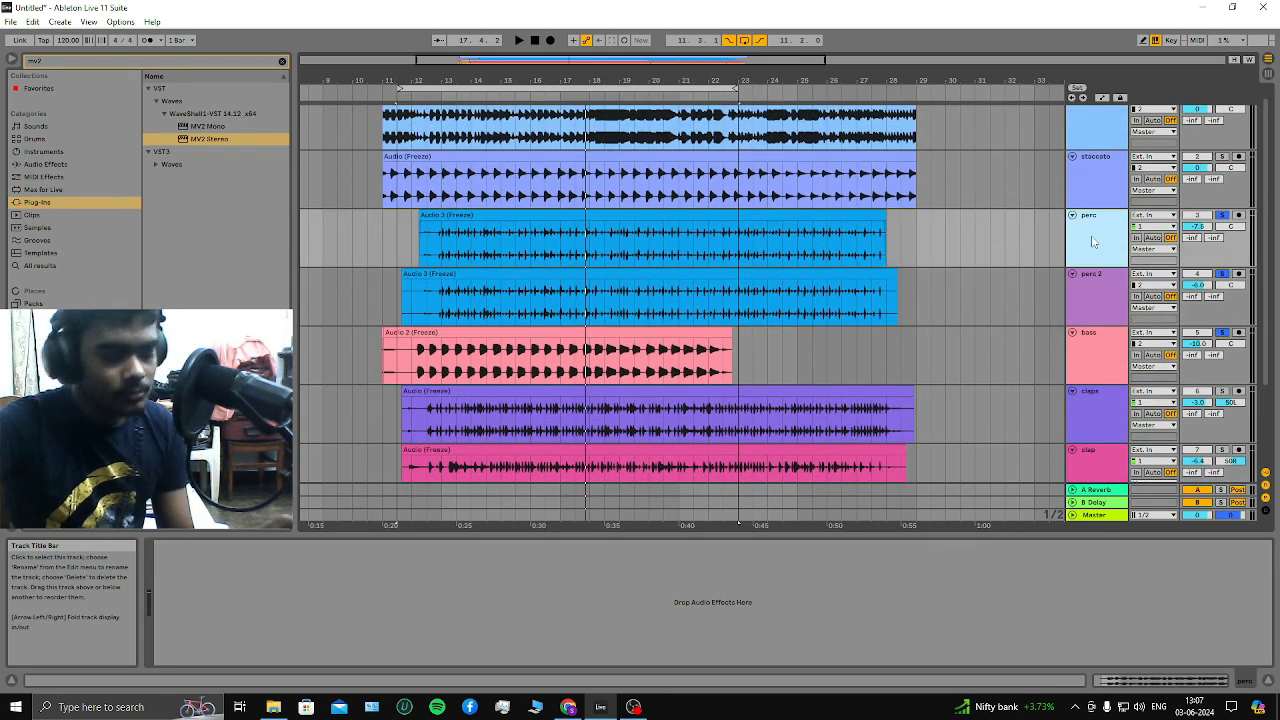
left_click(1094, 282, "shift")
left_click(1096, 343, "shift")
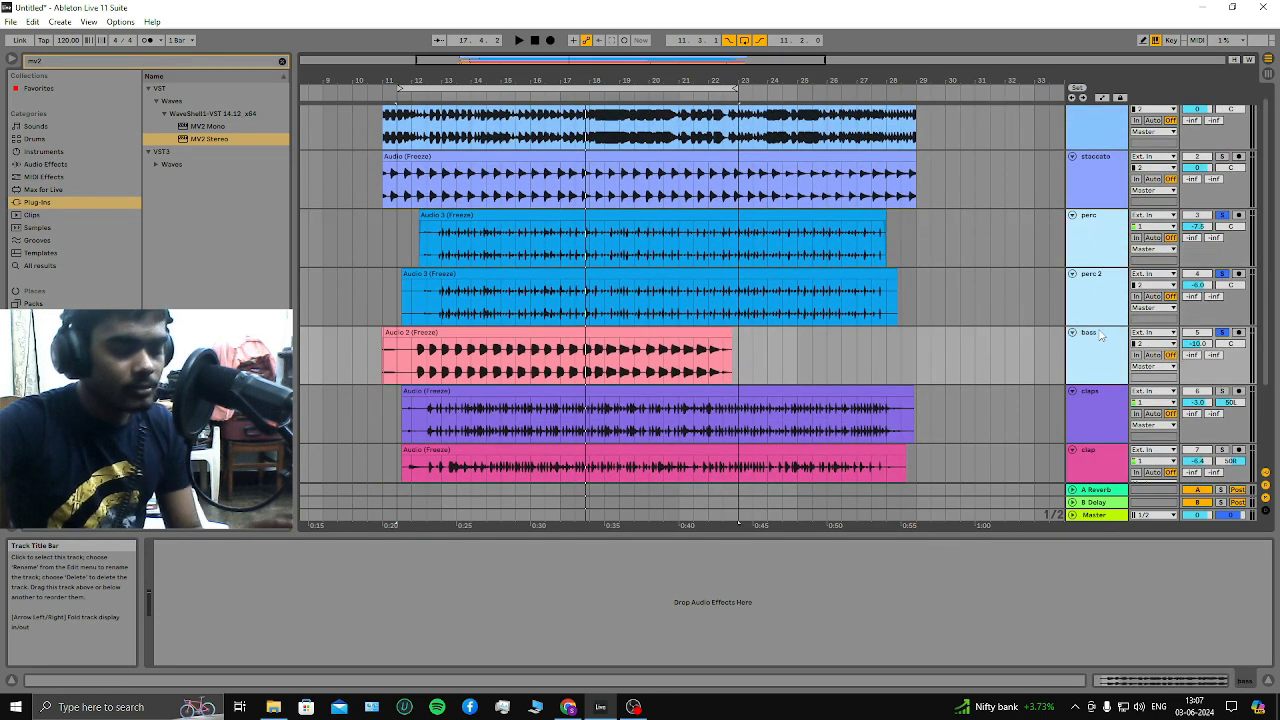
key("ctrl+g")
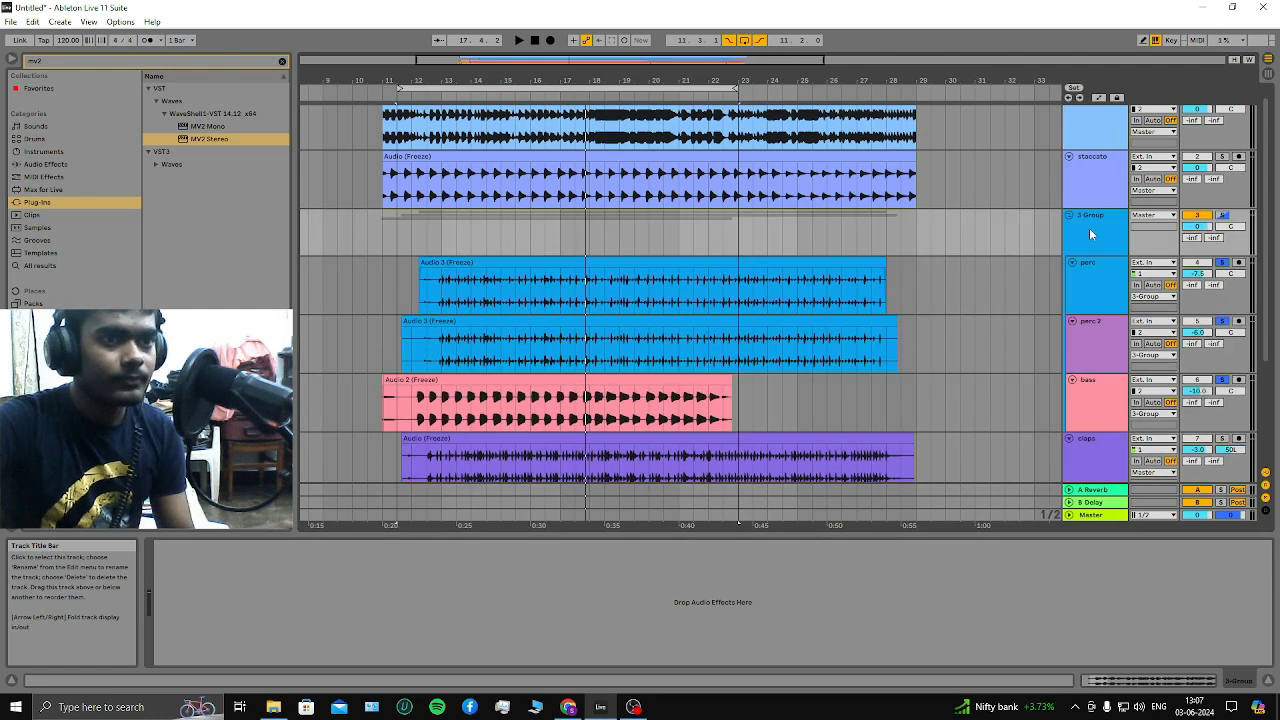
Find the VST3 version of Eventide's Omnipressor and load it onto the group holding perc, perc 2 and bass
left_click(282, 61)
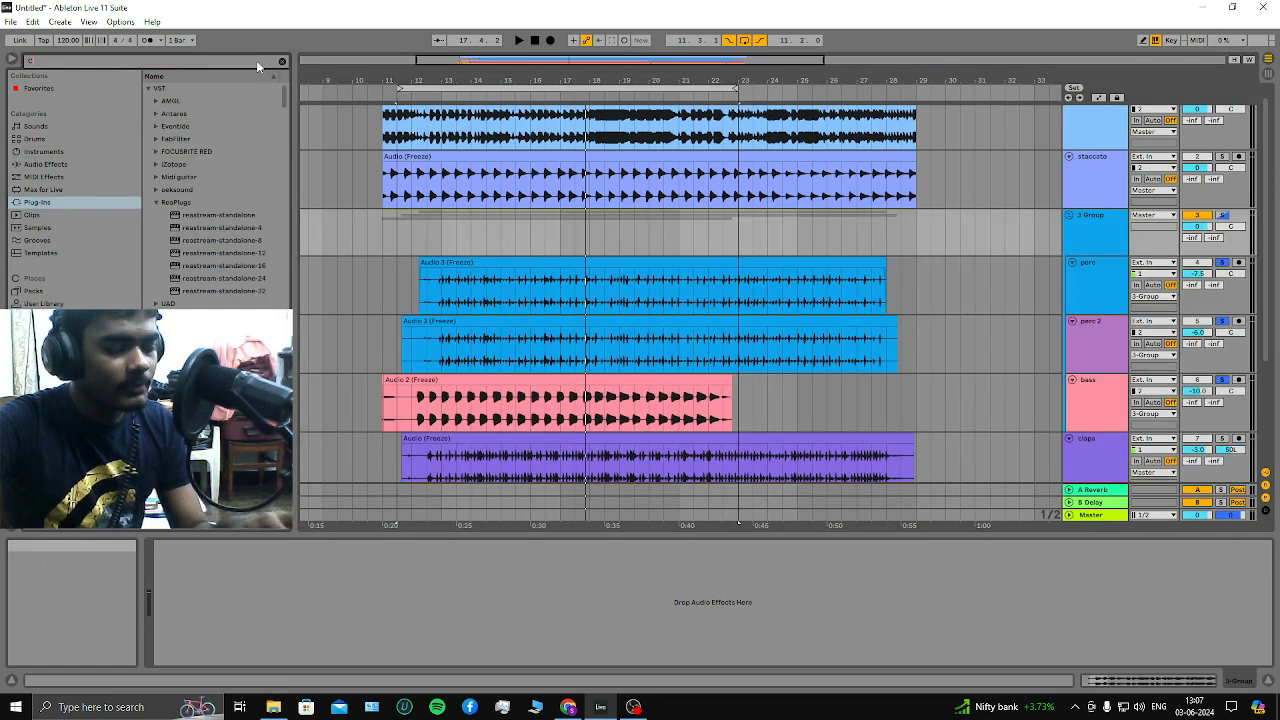
type("CMF")
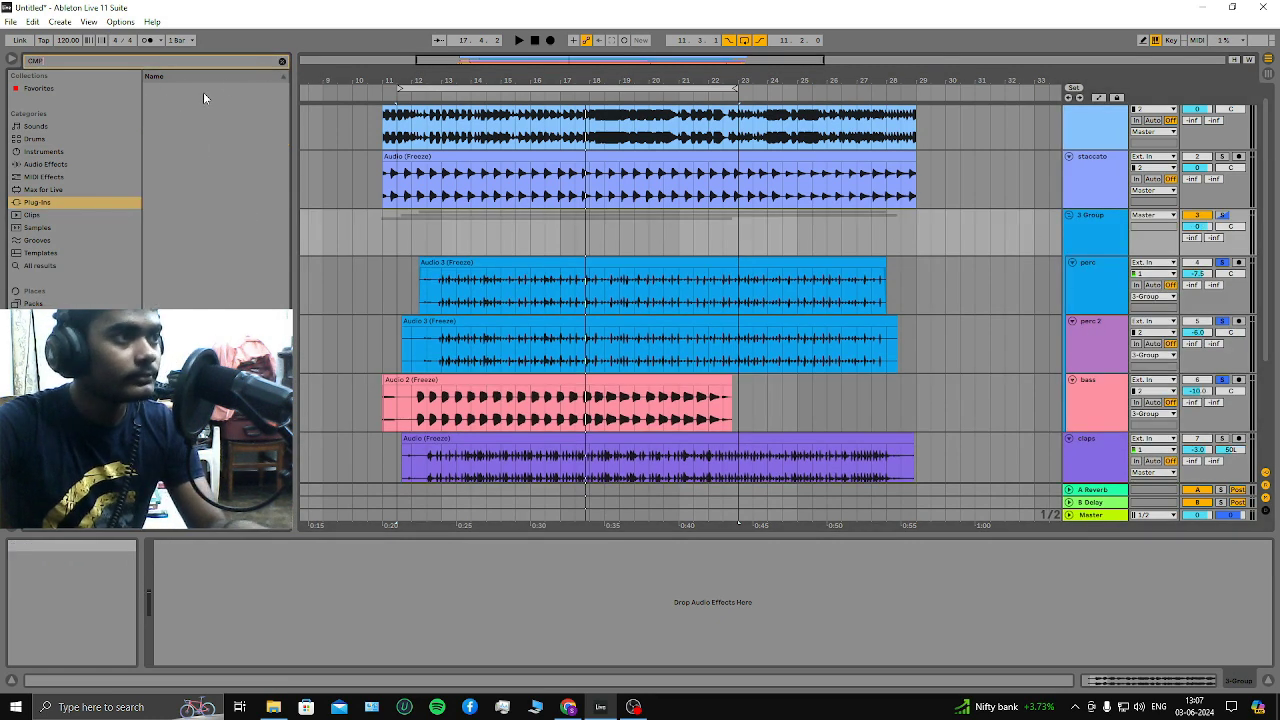
left_click(280, 61)
type("OMNIP")
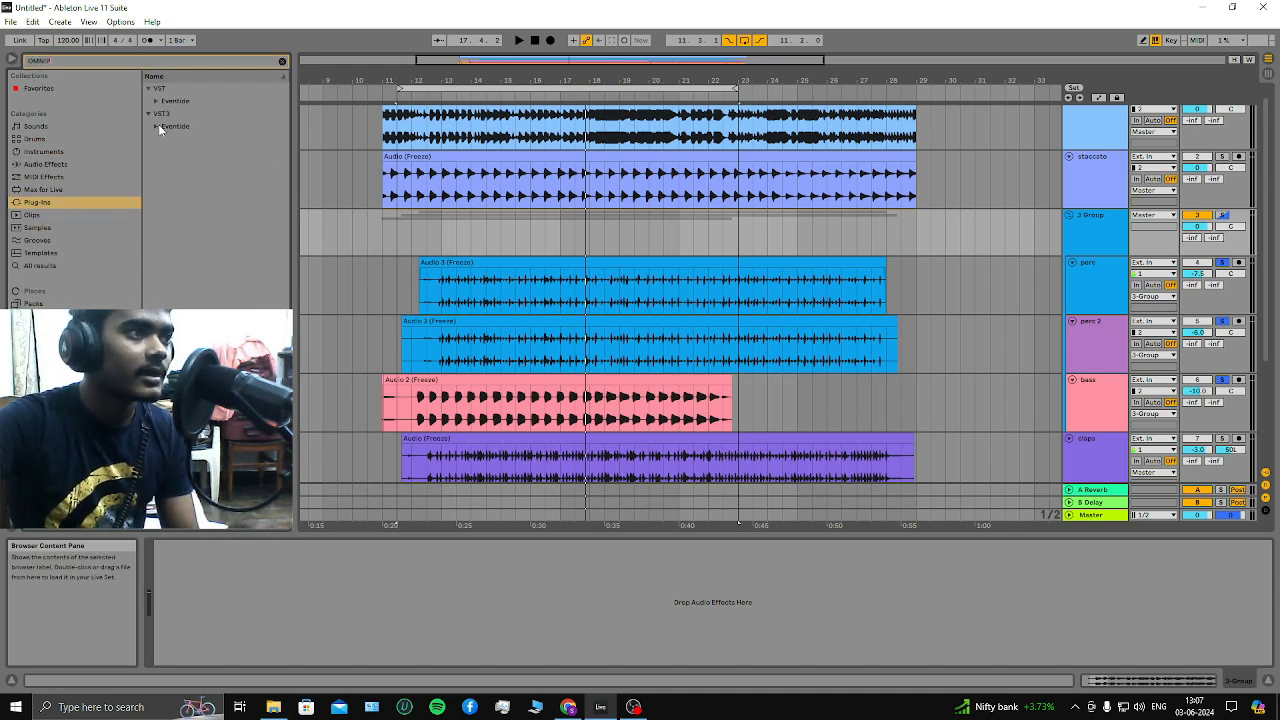
left_click(203, 126)
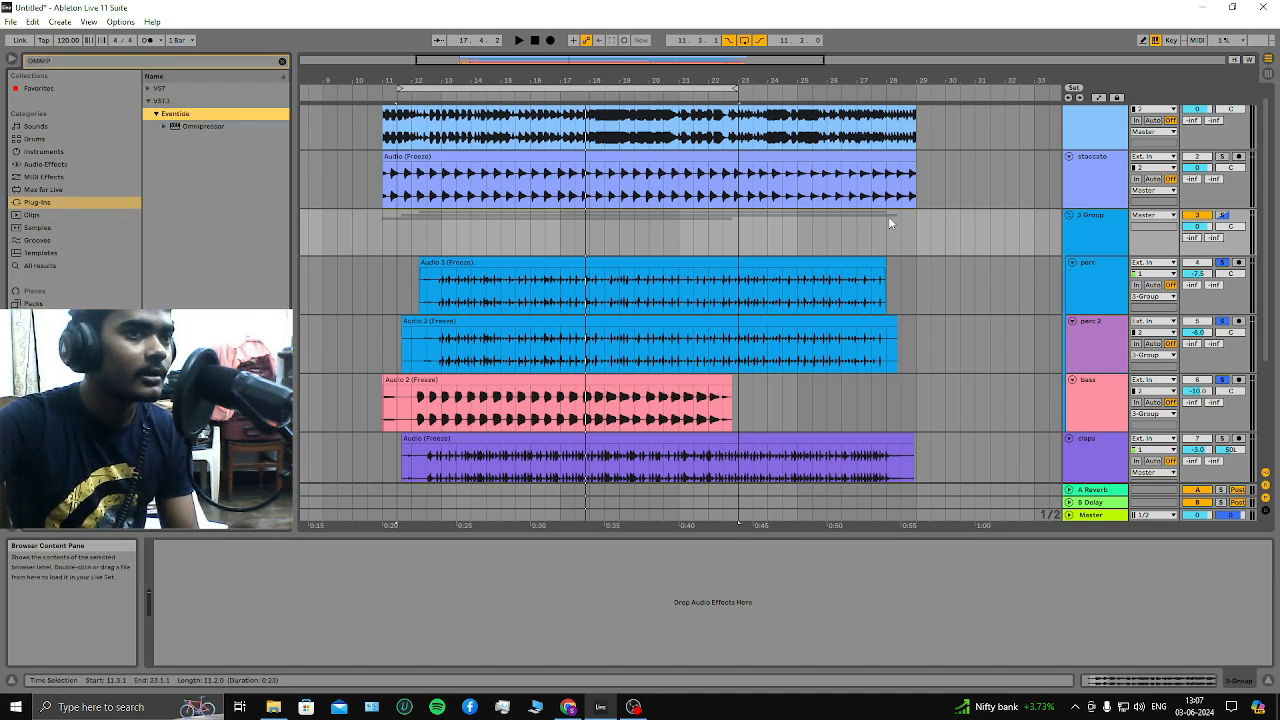
left_click(199, 125)
left_click_drag(176, 131, 234, 571)
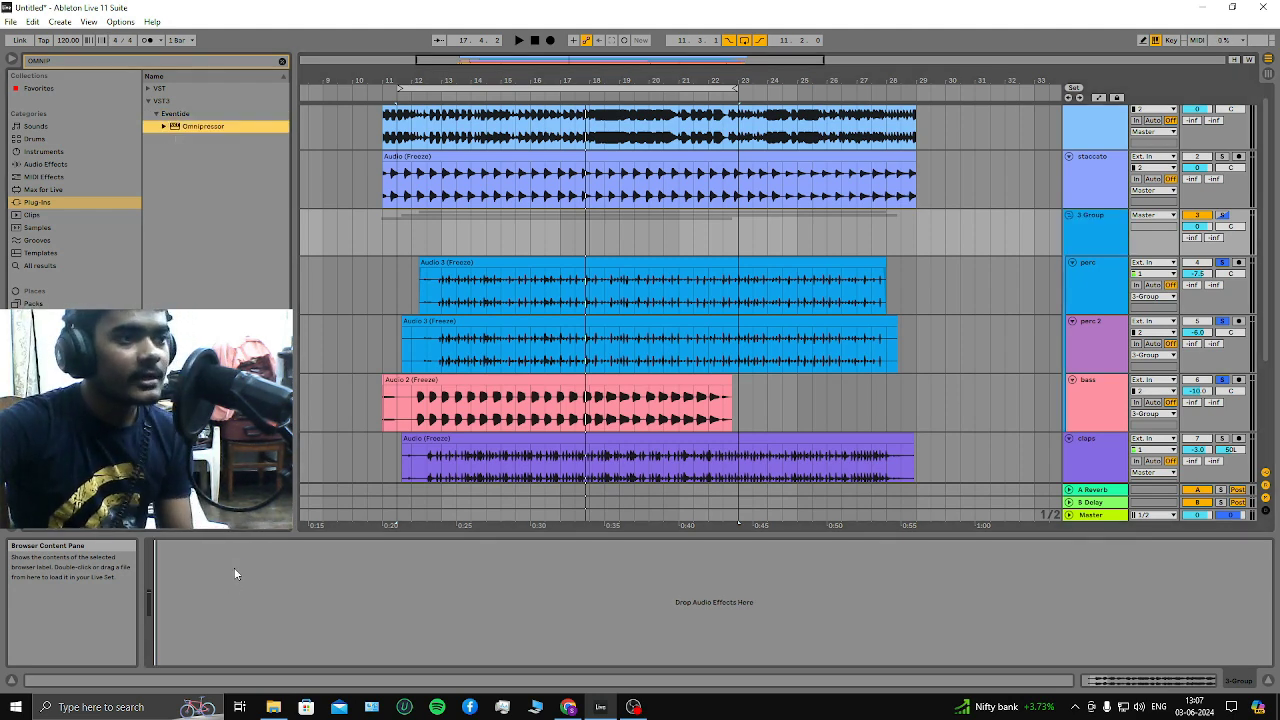
left_click(68, 211)
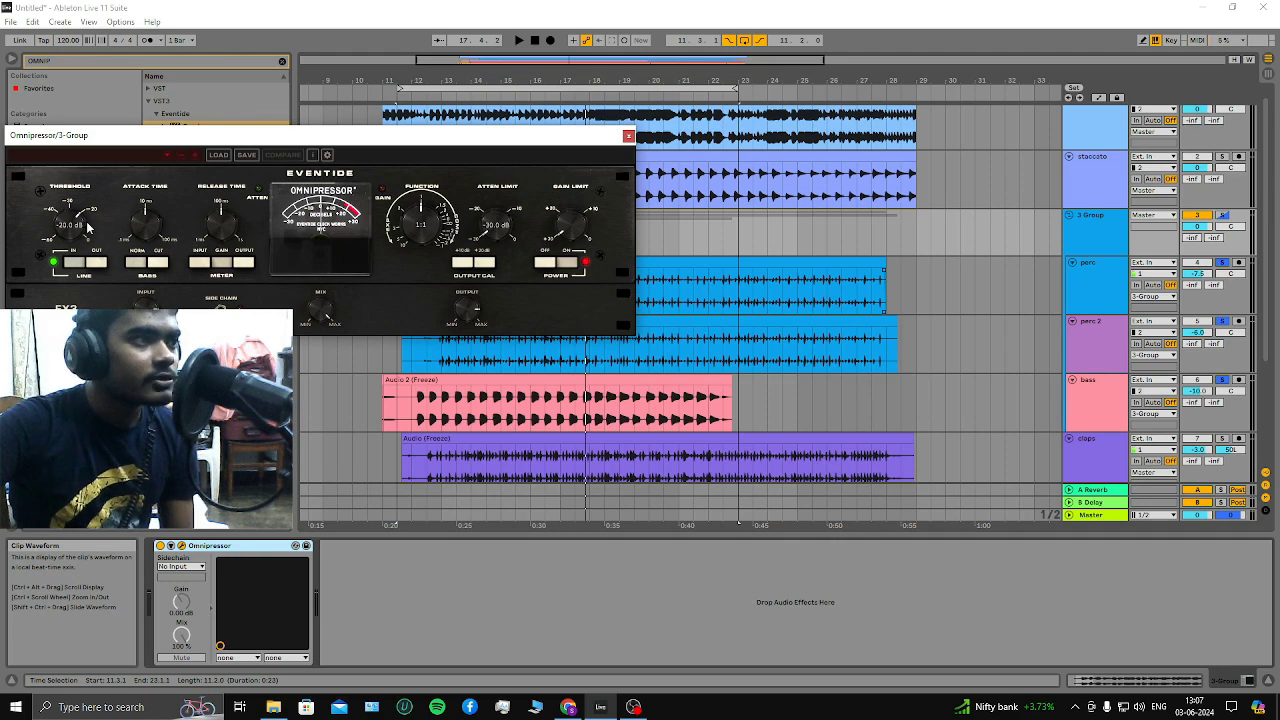
left_click(628, 135)
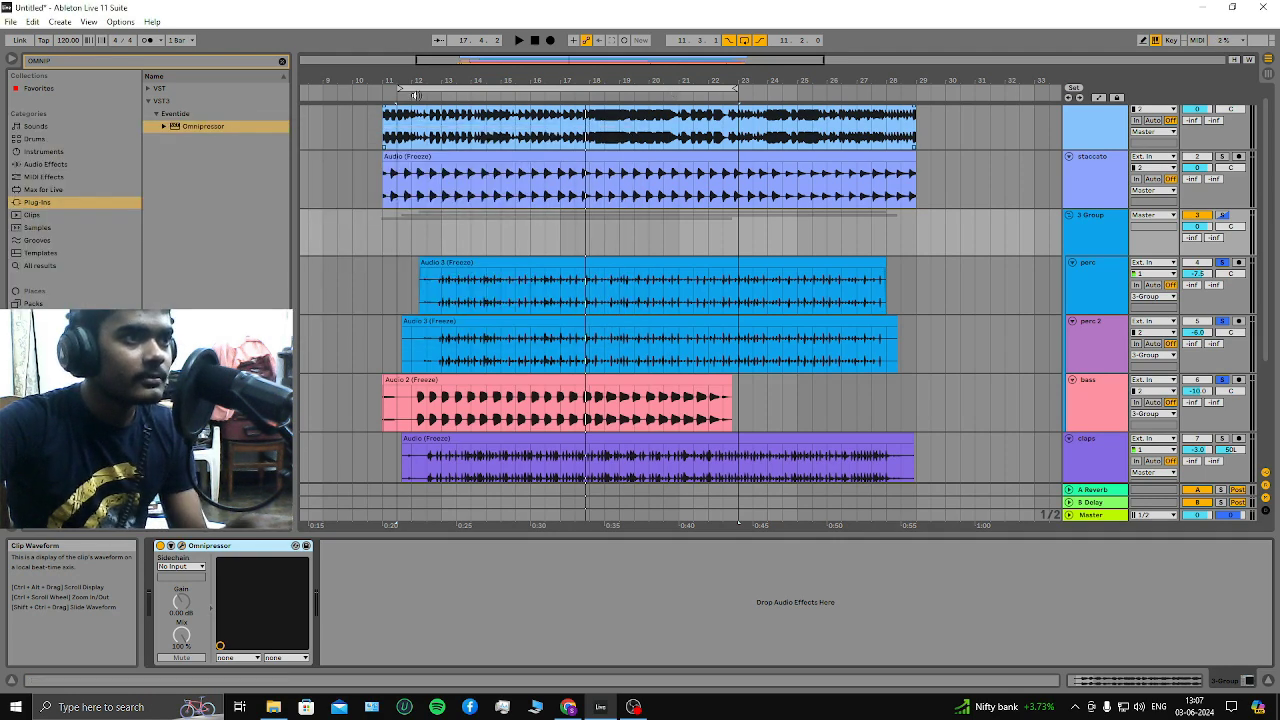
Play the loop with the mixer shown and set the group Omnipressor's attack time to 0.1 ms and release time to about 34 ms
key("Tab")
key("space")
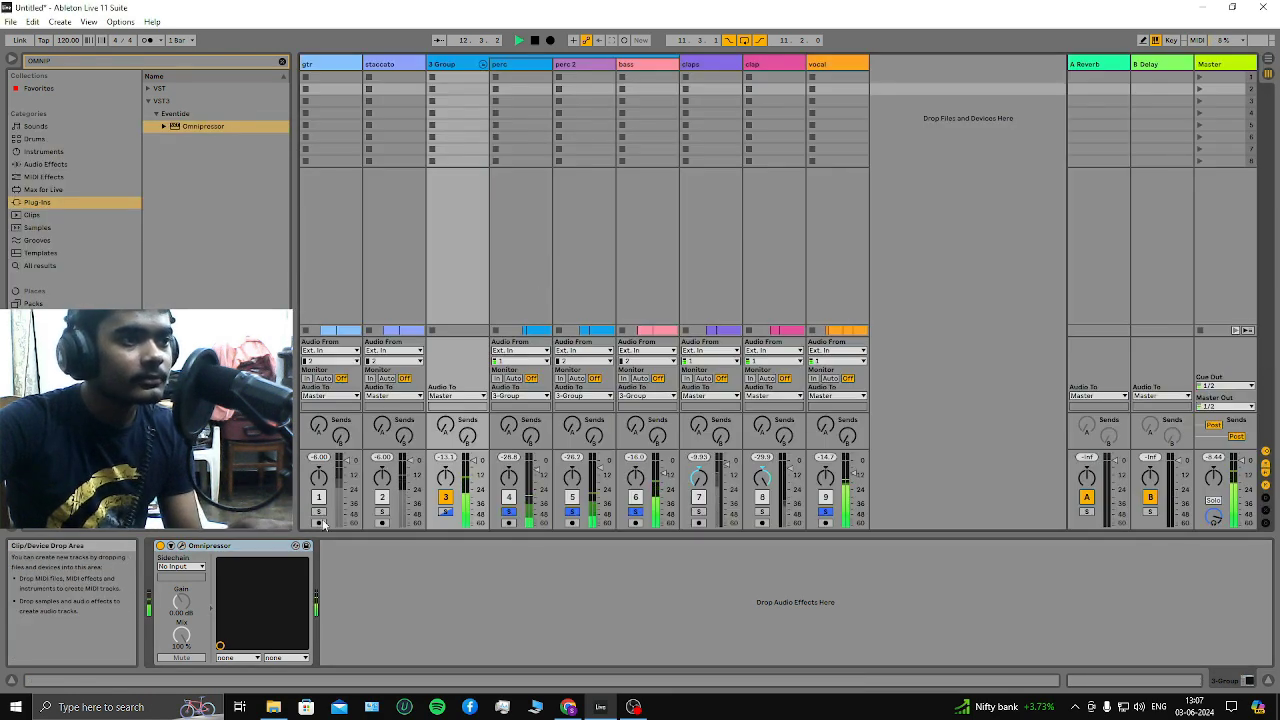
left_click(181, 545)
left_click_drag(65, 250, 75, 256)
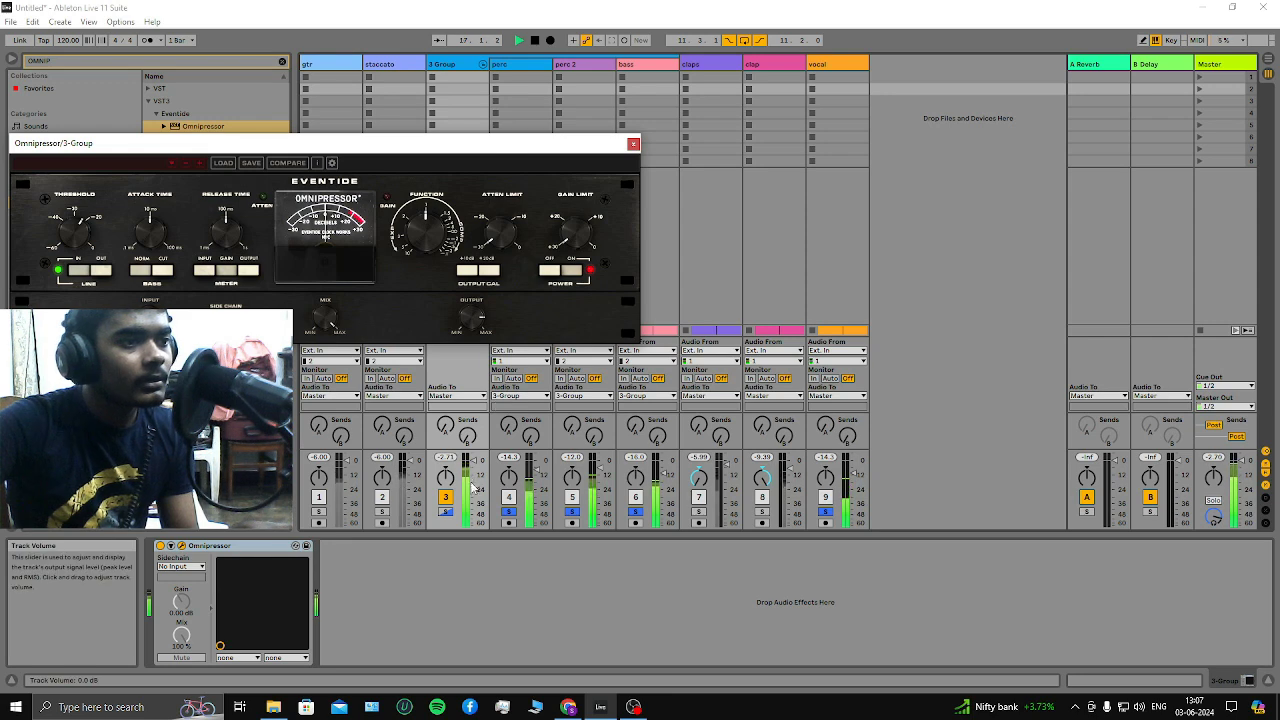
left_click_drag(76, 250, 80, 222)
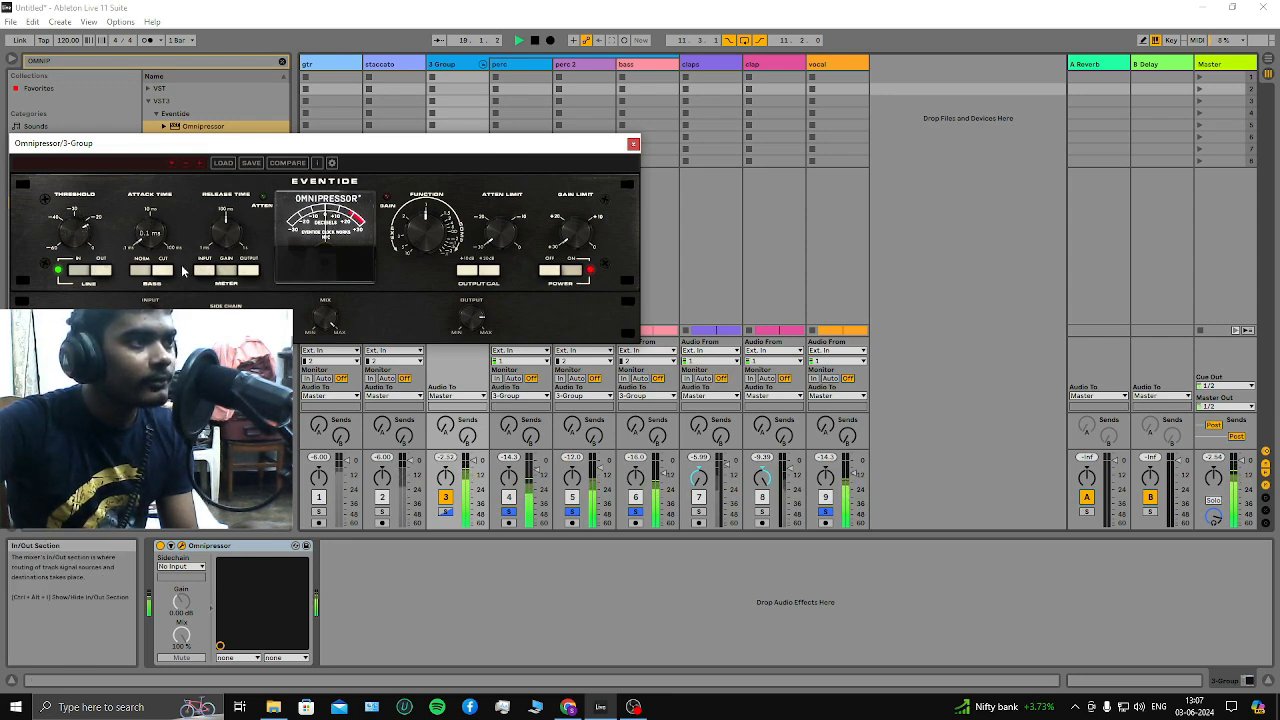
left_click_drag(231, 235, 225, 237)
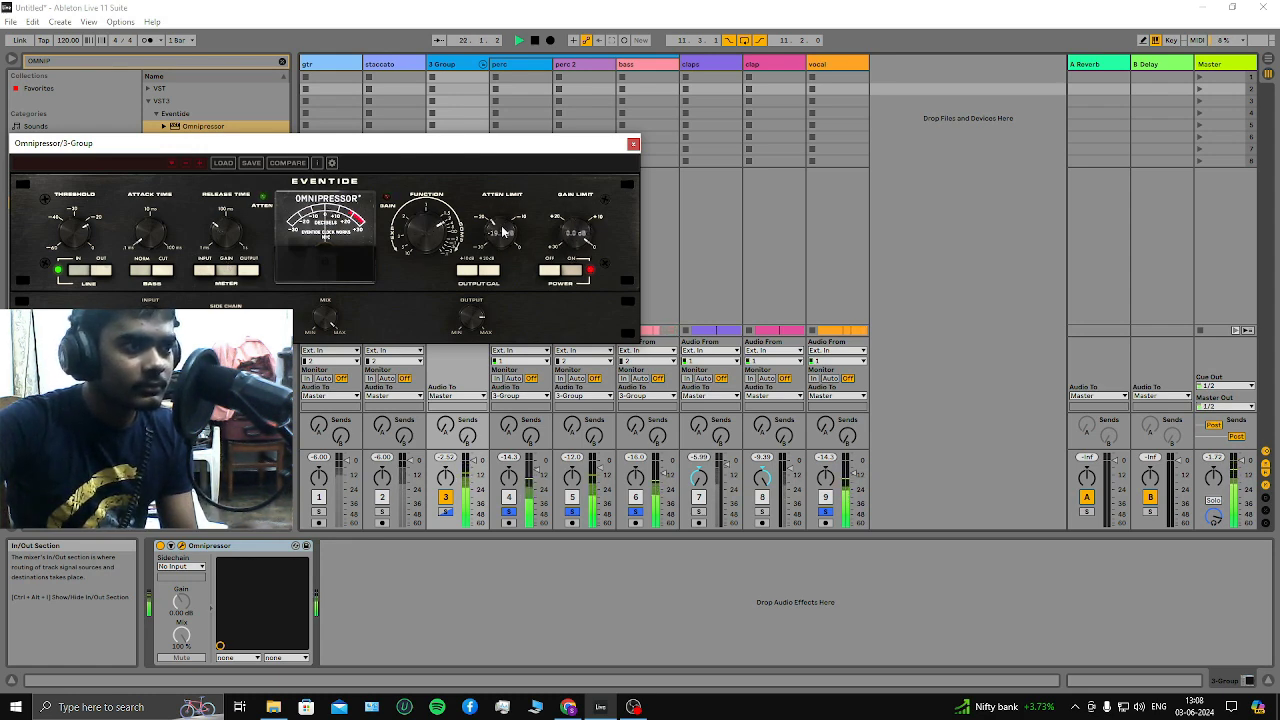
Set the Omnipressor's threshold to -19.3 dB, adjust its function ratio and attenuation limit, and close its window
scroll(508, 230, "up", 2)
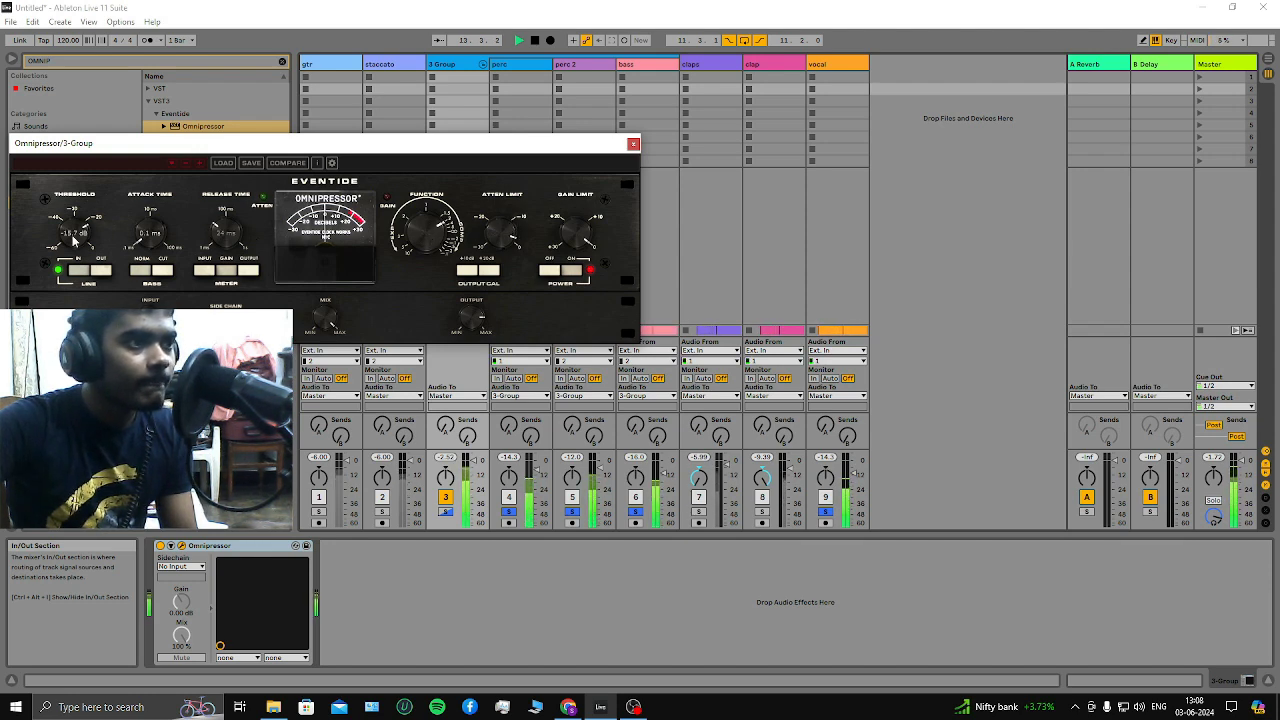
scroll(428, 252, "up", 1)
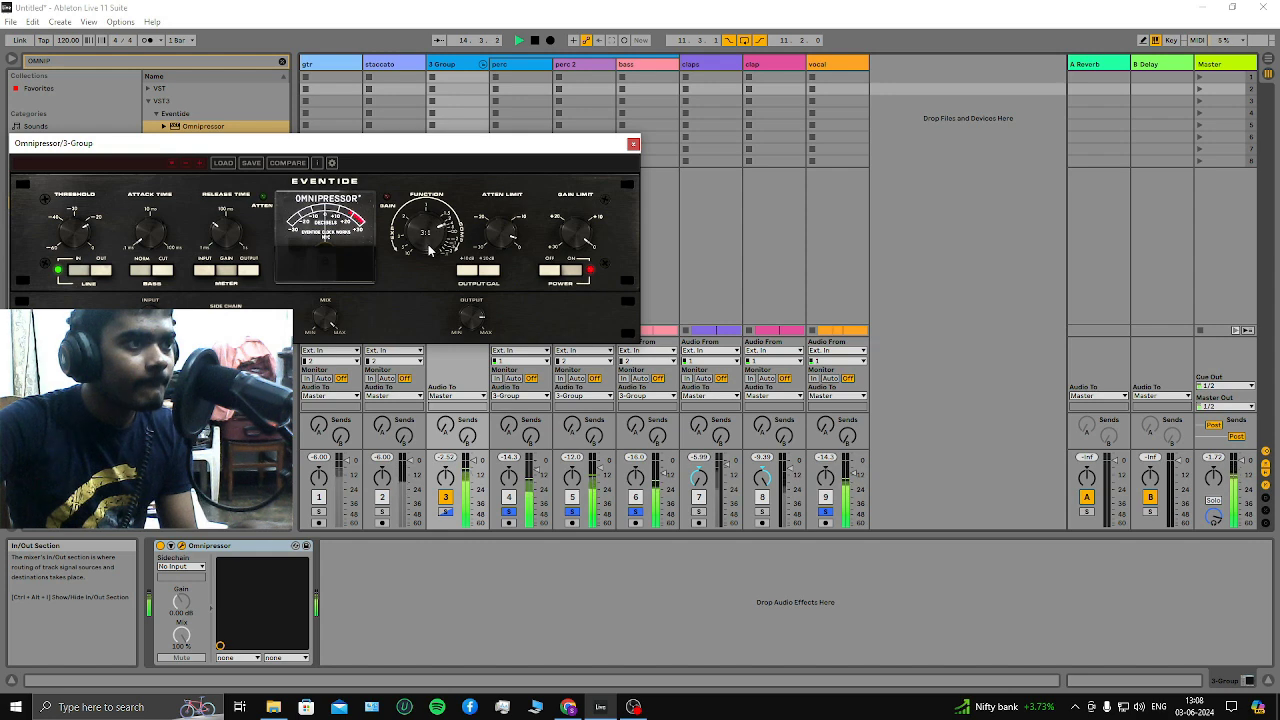
scroll(72, 238, "down", 2)
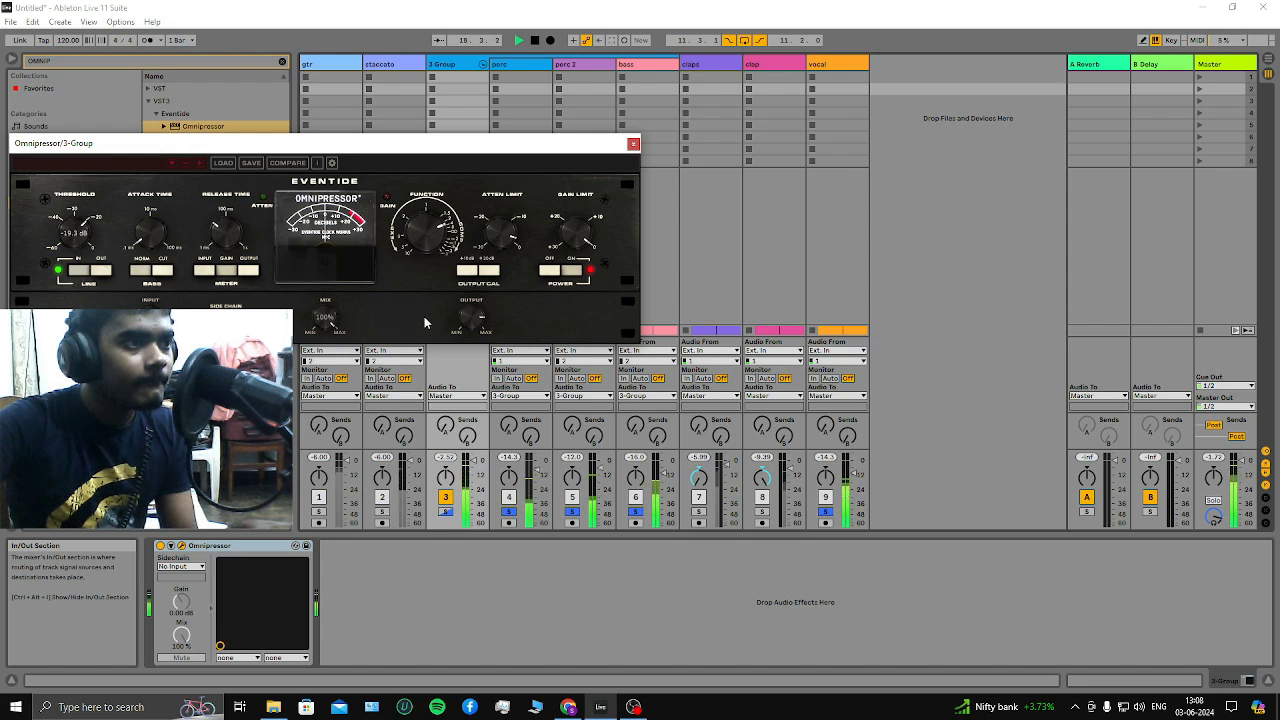
mouse_move(162, 237)
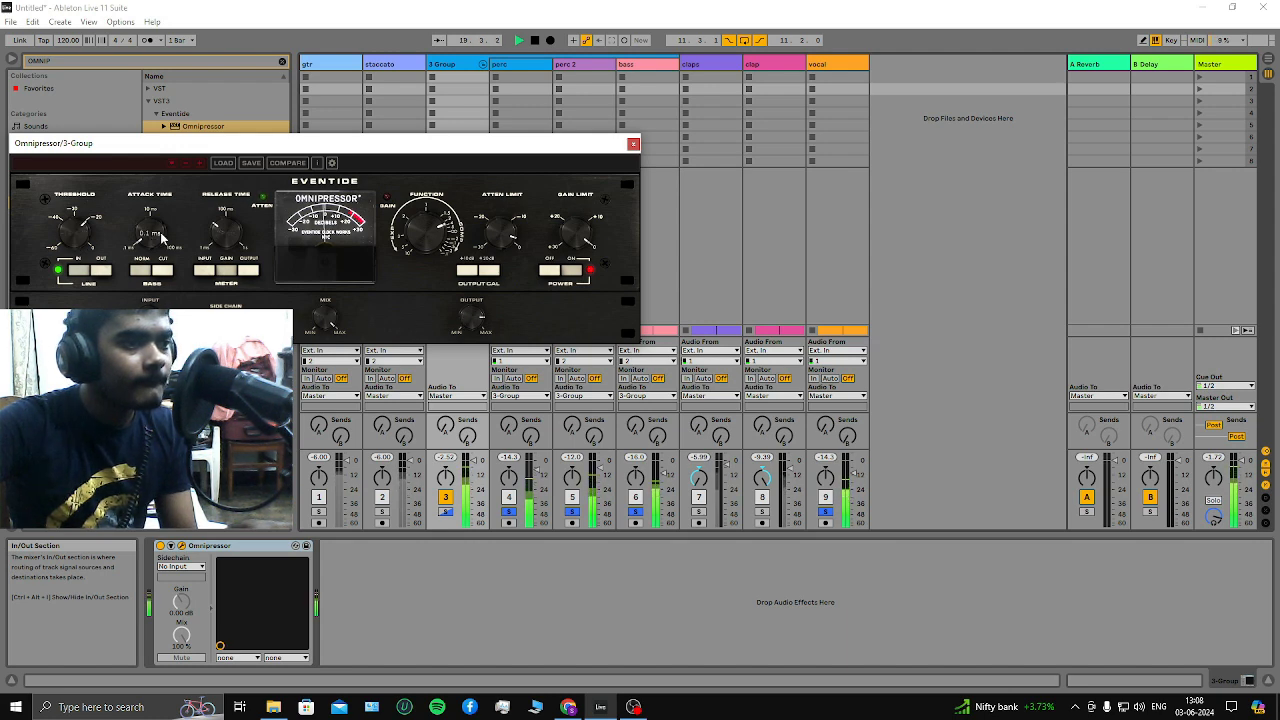
left_click(633, 146)
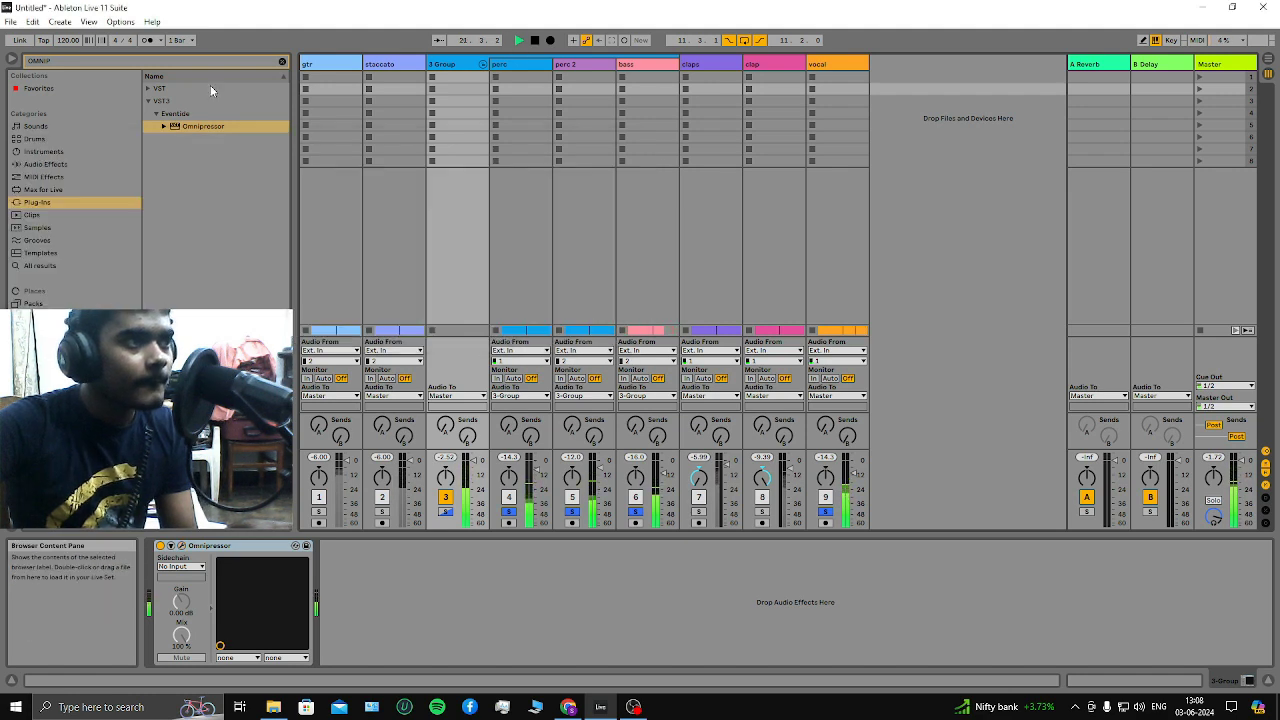
Find the VST3 Ozone Pro Maximizer and load it after the Omnipressor on the group, moving its window clear of the mixer faders
left_click(281, 62)
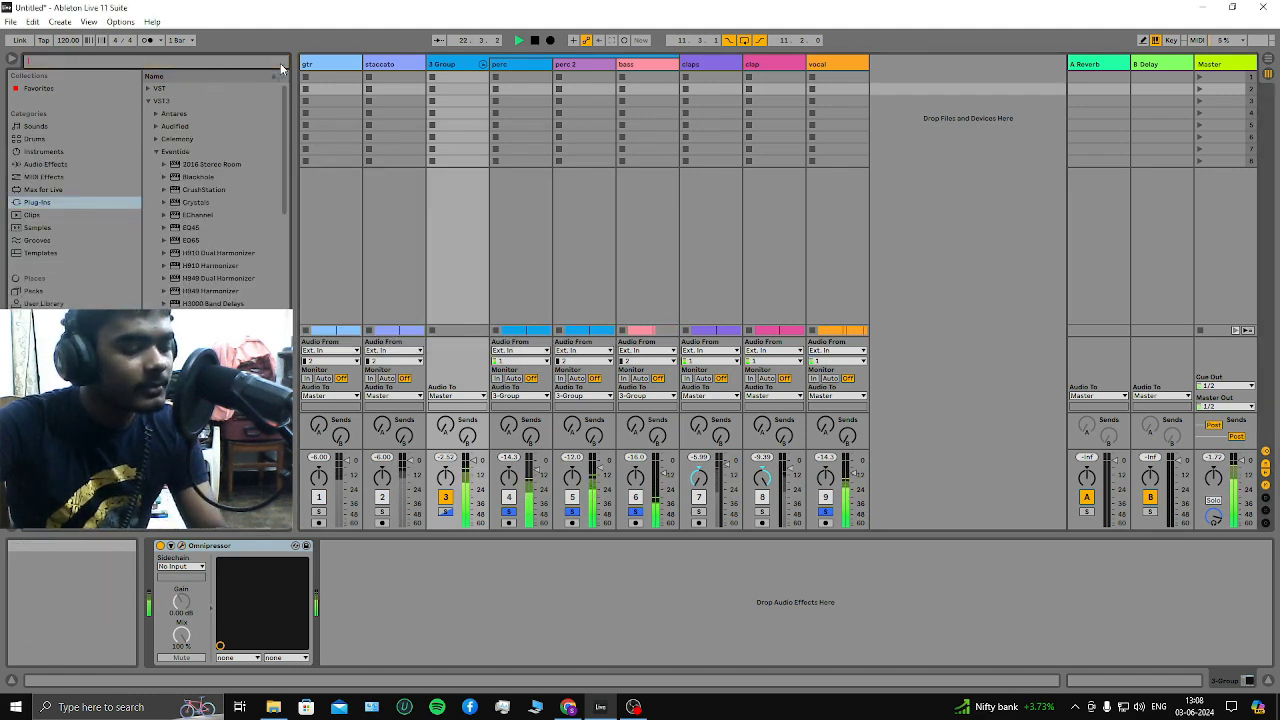
type("MAXI")
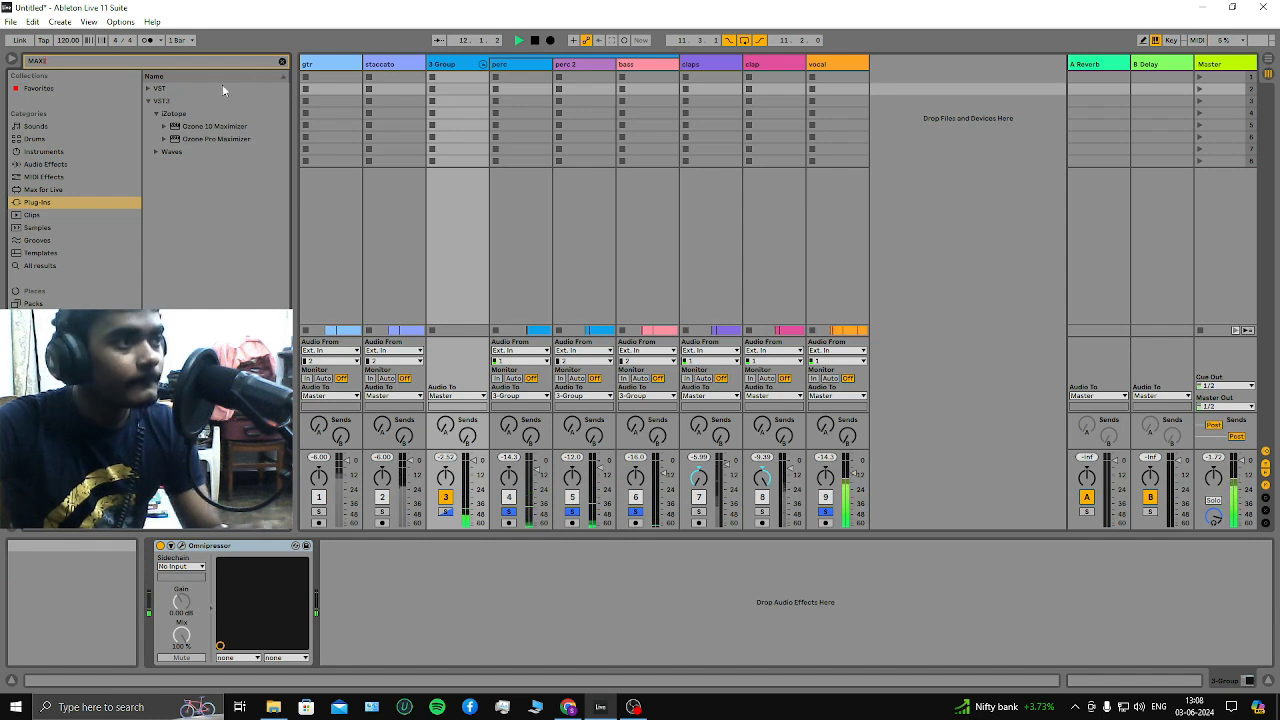
mouse_move(215, 138)
left_mouse_down()
mouse_move(185, 145)
mouse_move(373, 589)
left_mouse_up()
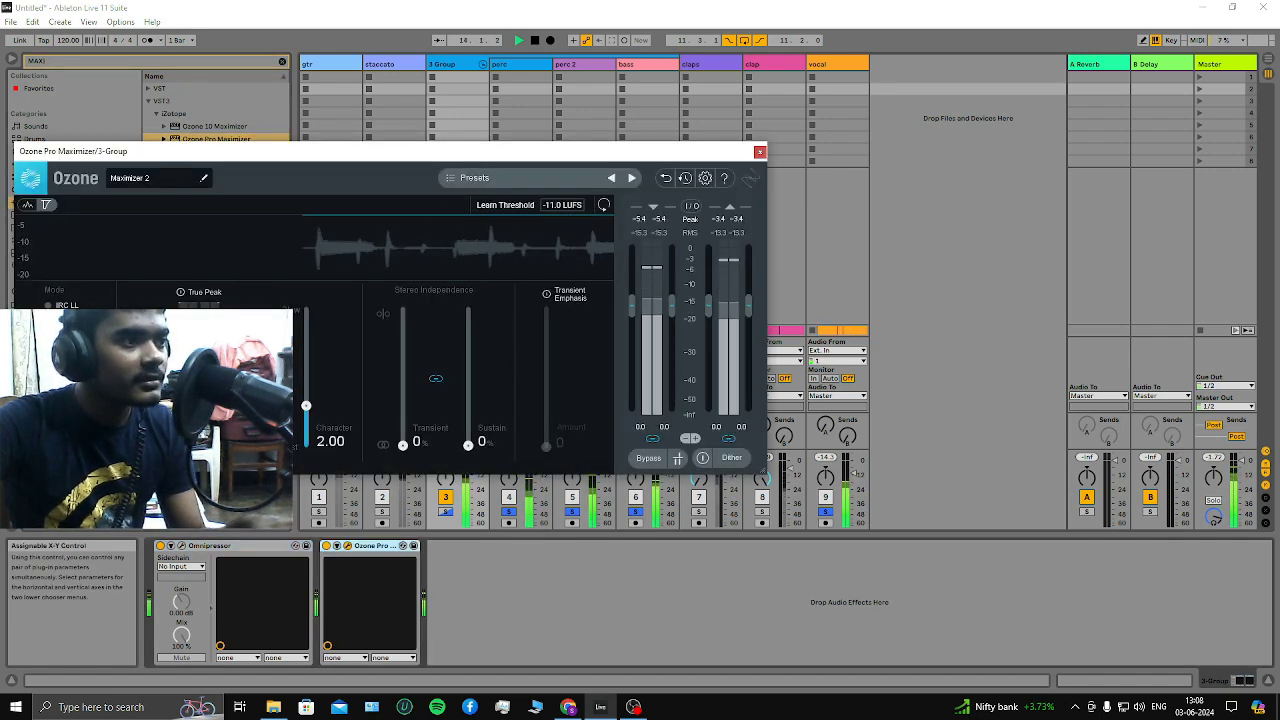
left_click_drag(433, 159, 419, 101)
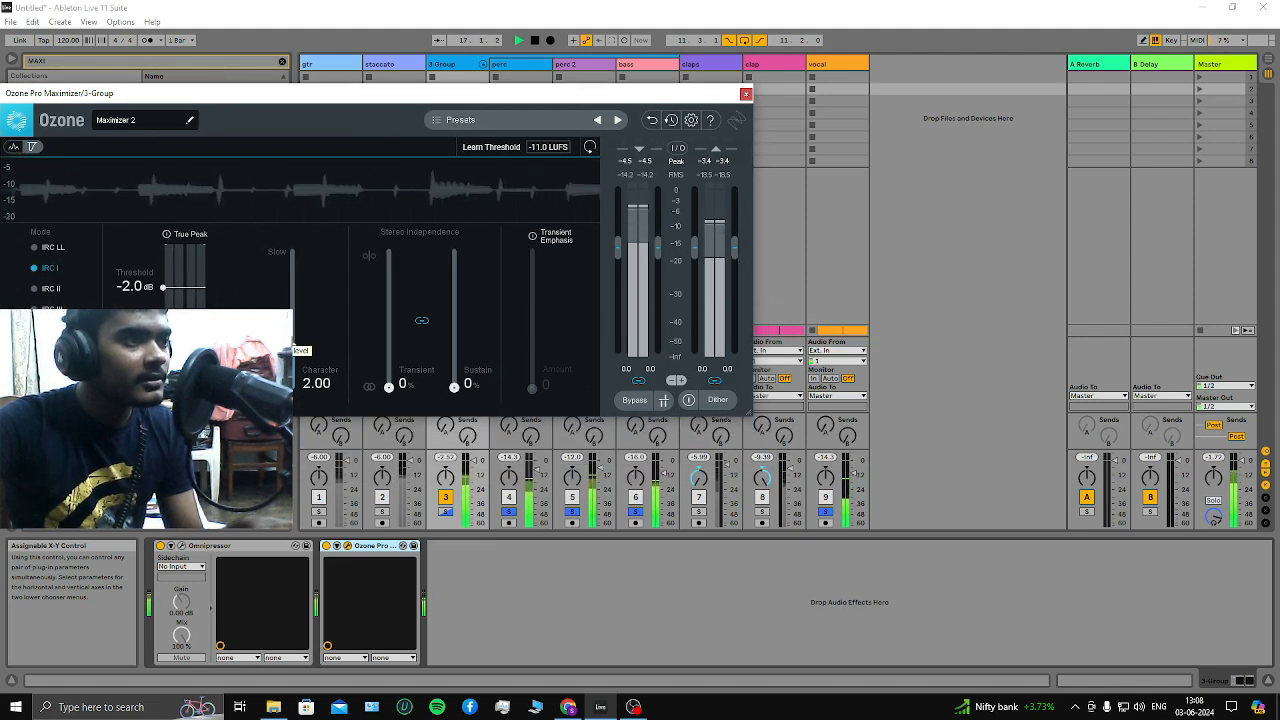
Lower the group Maximizer's threshold, close its window, and raise the group Omnipressor's output to 1.2 dB
left_click_drag(163, 287, 163, 312)
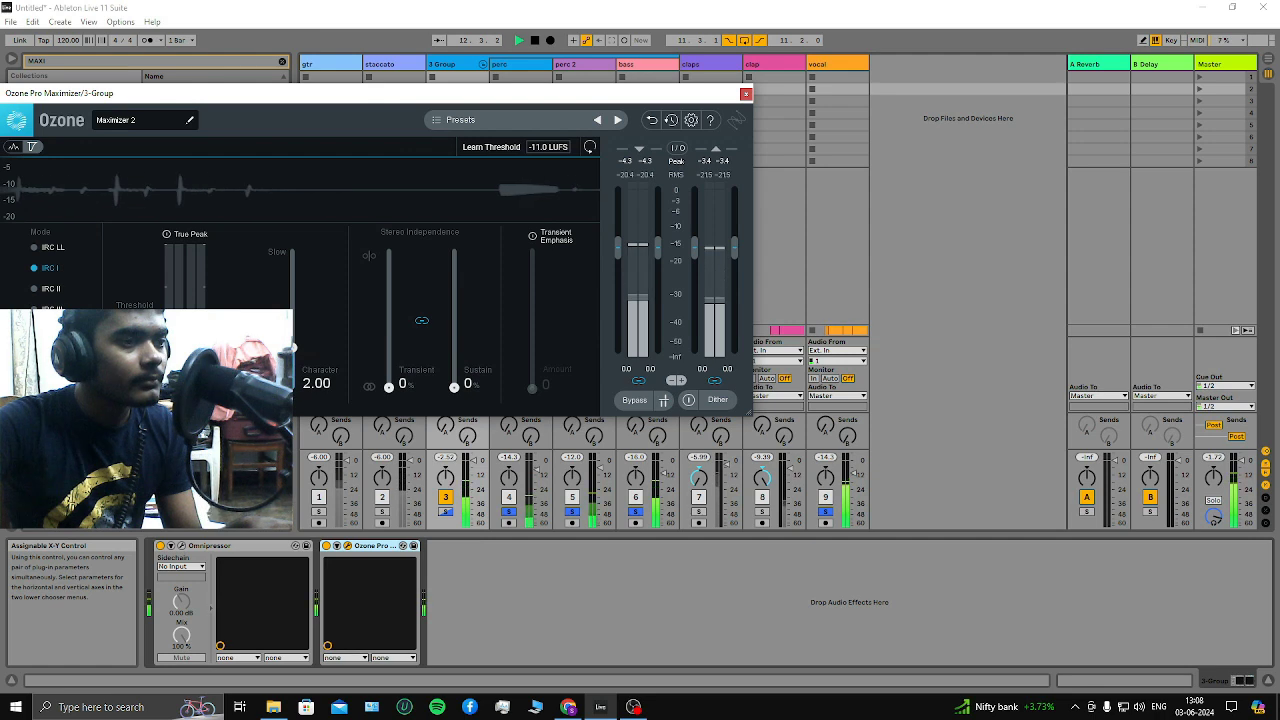
left_click(745, 93)
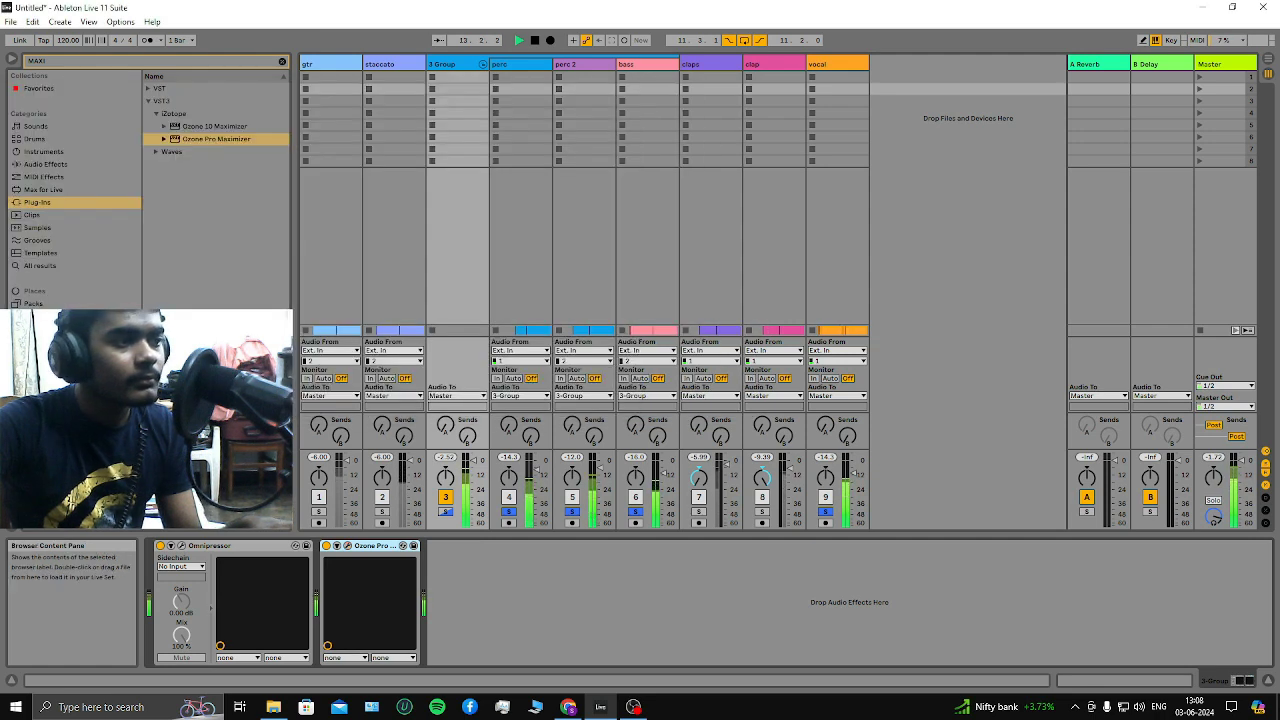
left_click(181, 546)
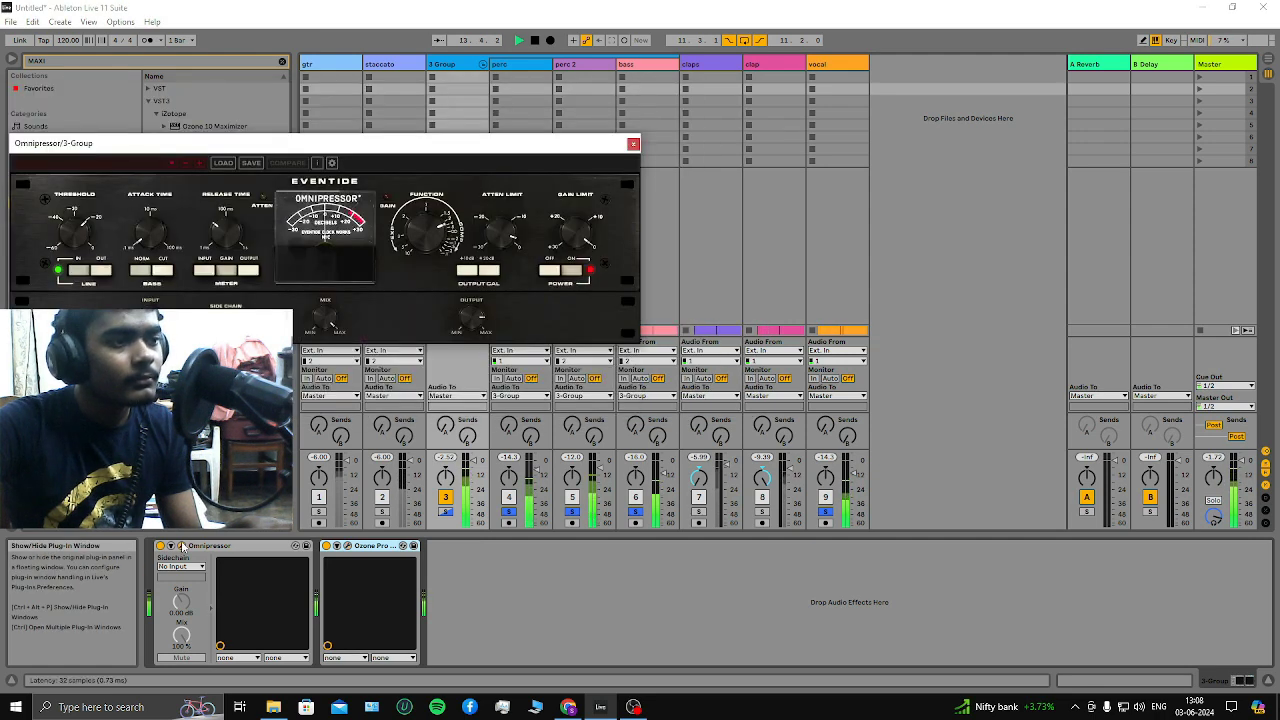
left_click(472, 328)
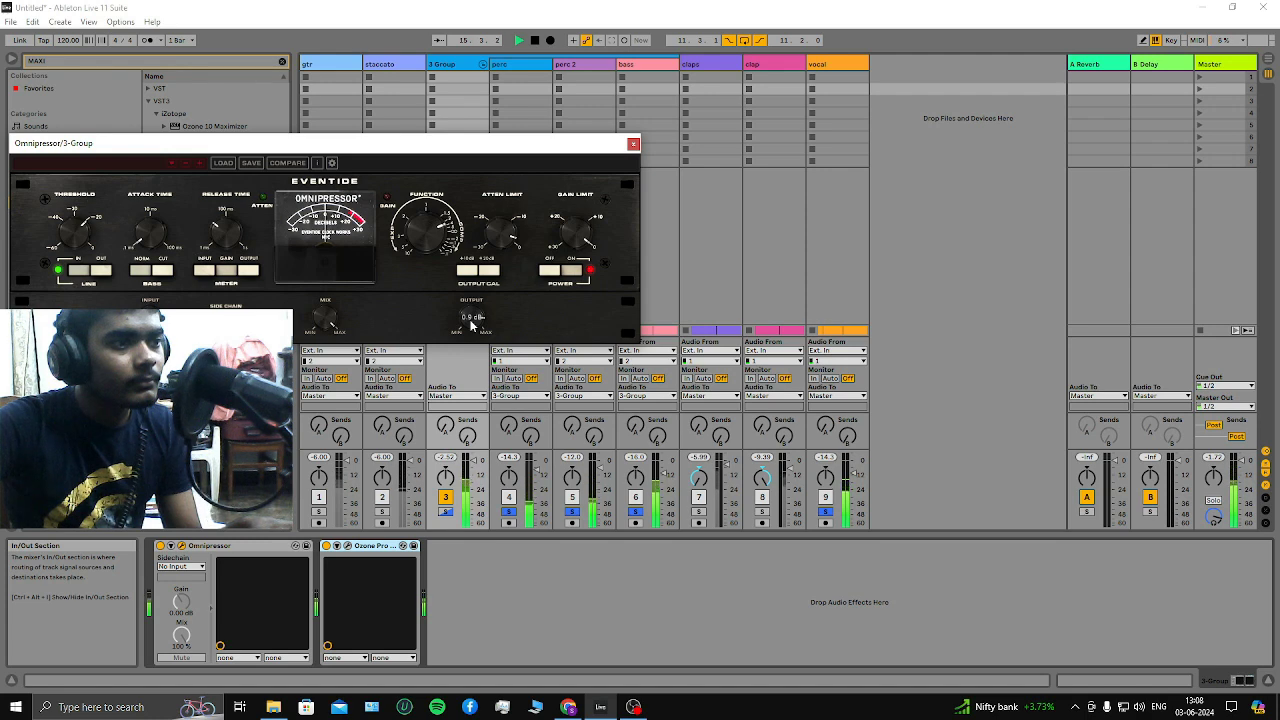
scroll(471, 325, "up", 3)
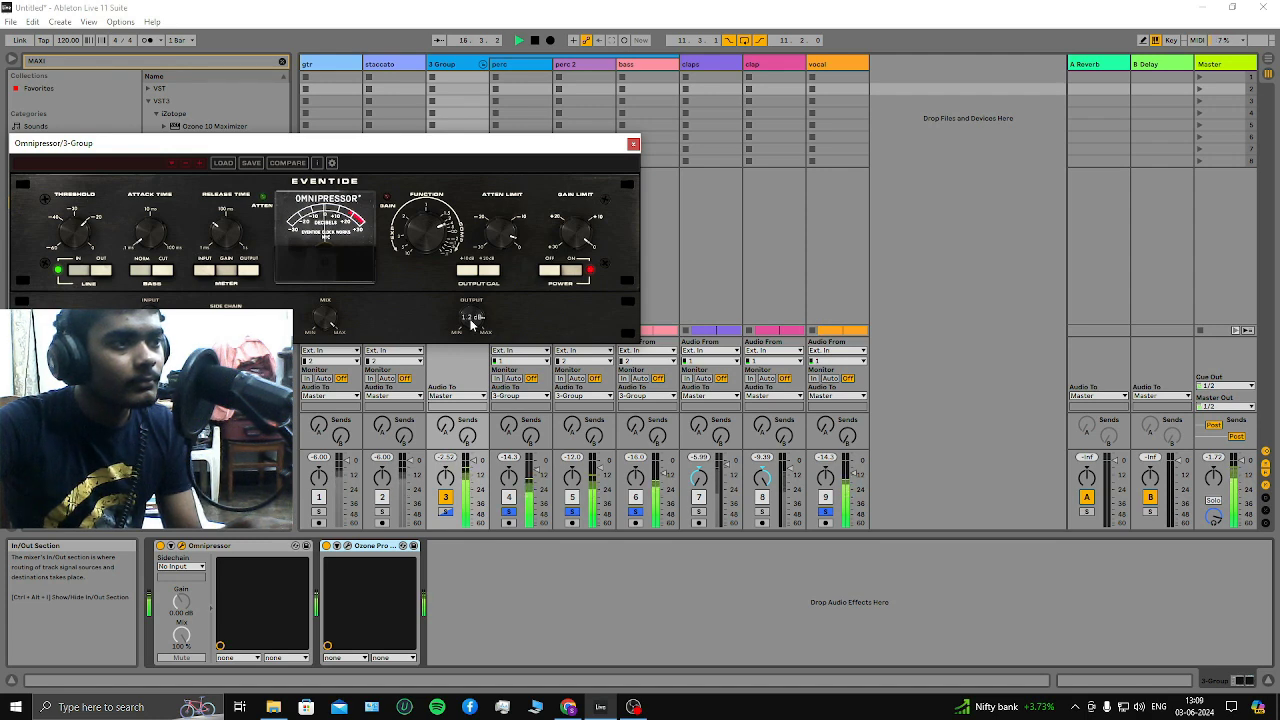
Collapse the Maximizer and move it ahead of the Omnipressor, then raise the Omnipressor's output to about 1.8 dB and close its window
double_click(375, 546)
left_click_drag(326, 600, 152, 600)
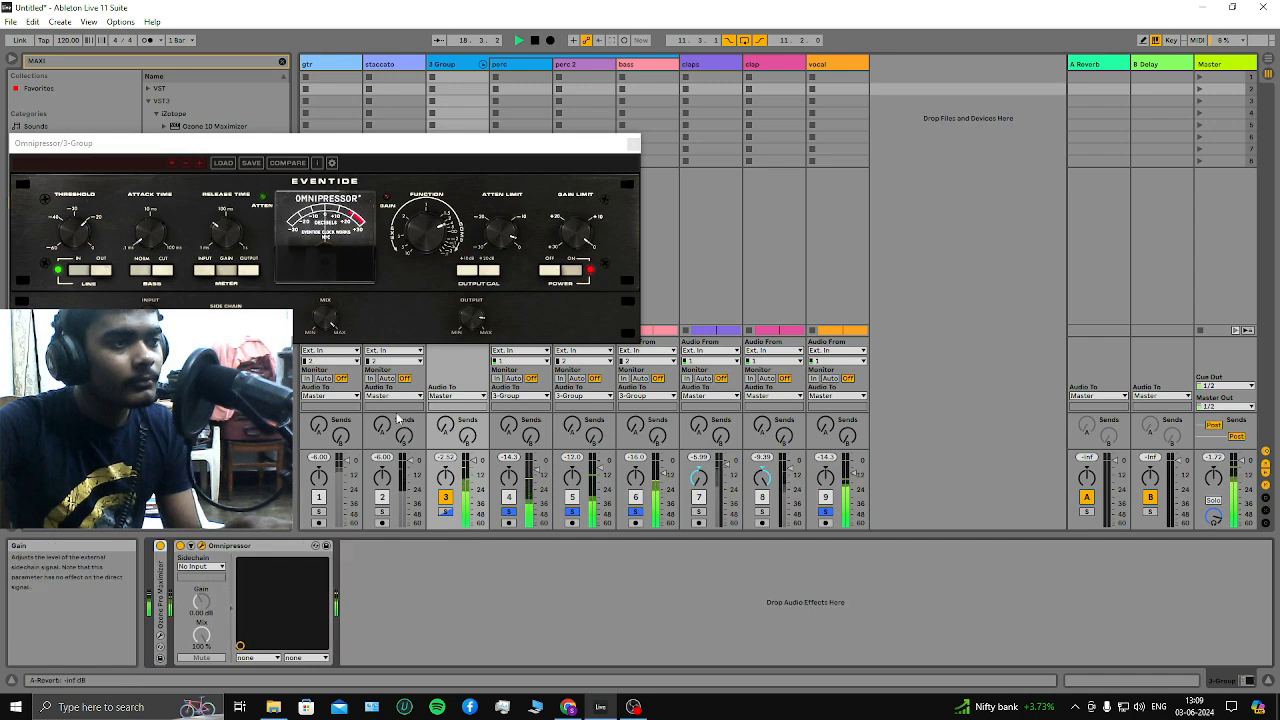
left_click(477, 318)
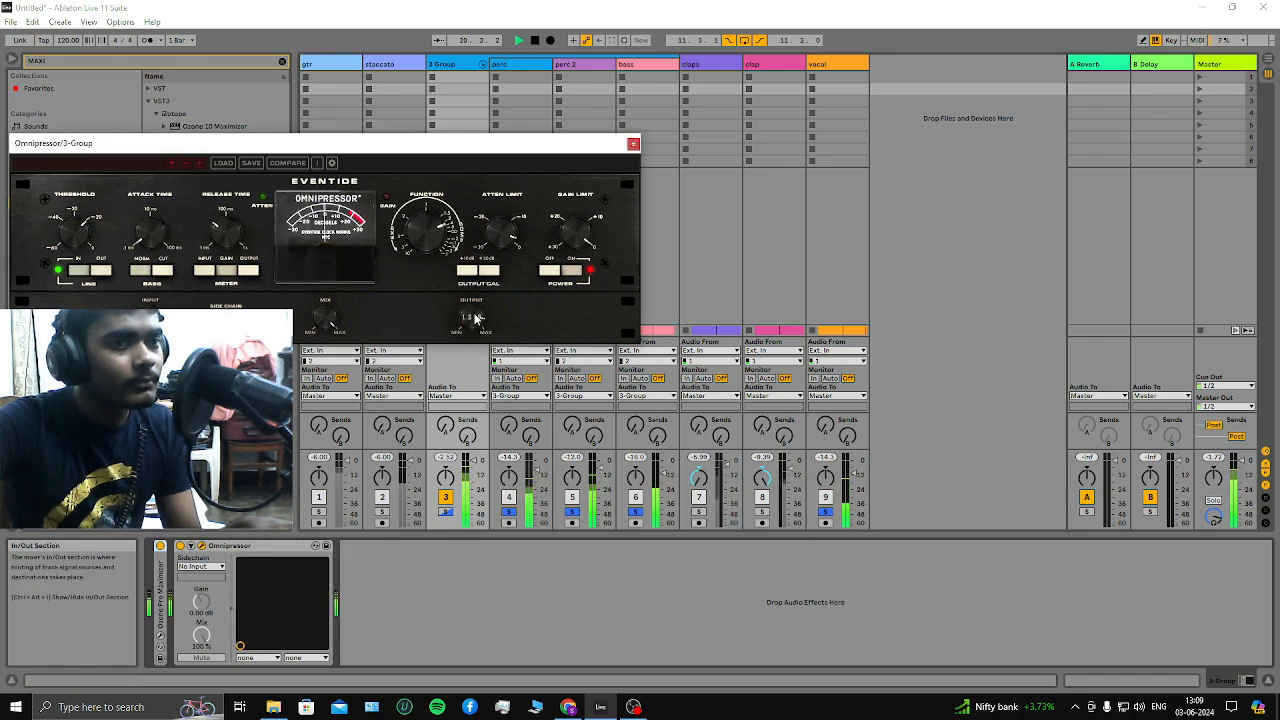
left_click(633, 143)
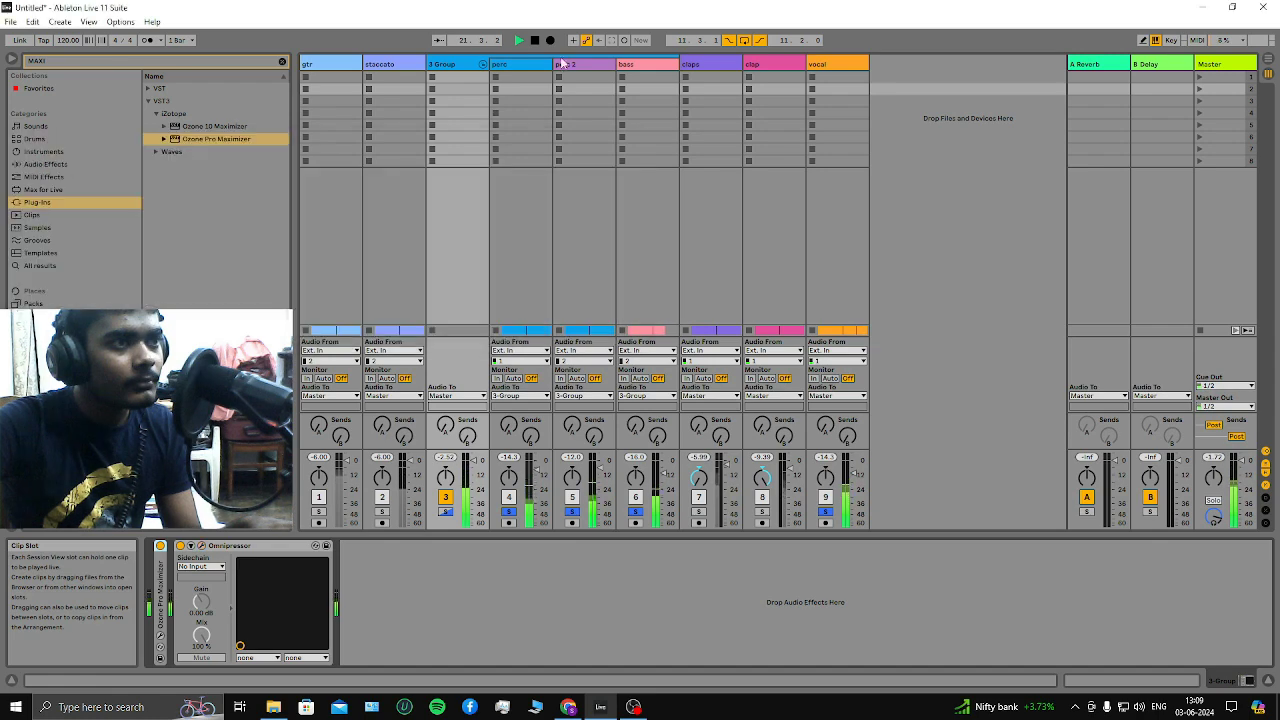
Look over the arrangement's tracks, play the loop with the mixer shown to check the levels, and stop playback
key("Tab")
scroll(832, 404, "down", 5)
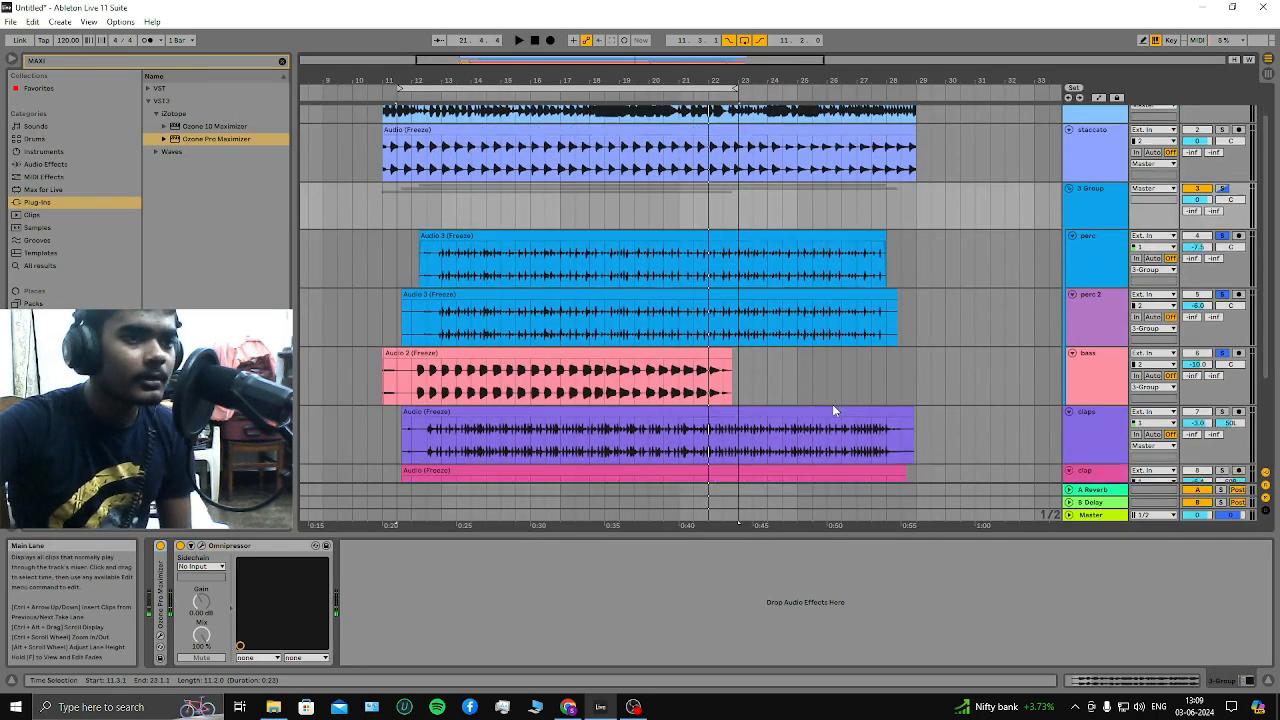
scroll(1020, 390, "down", 2)
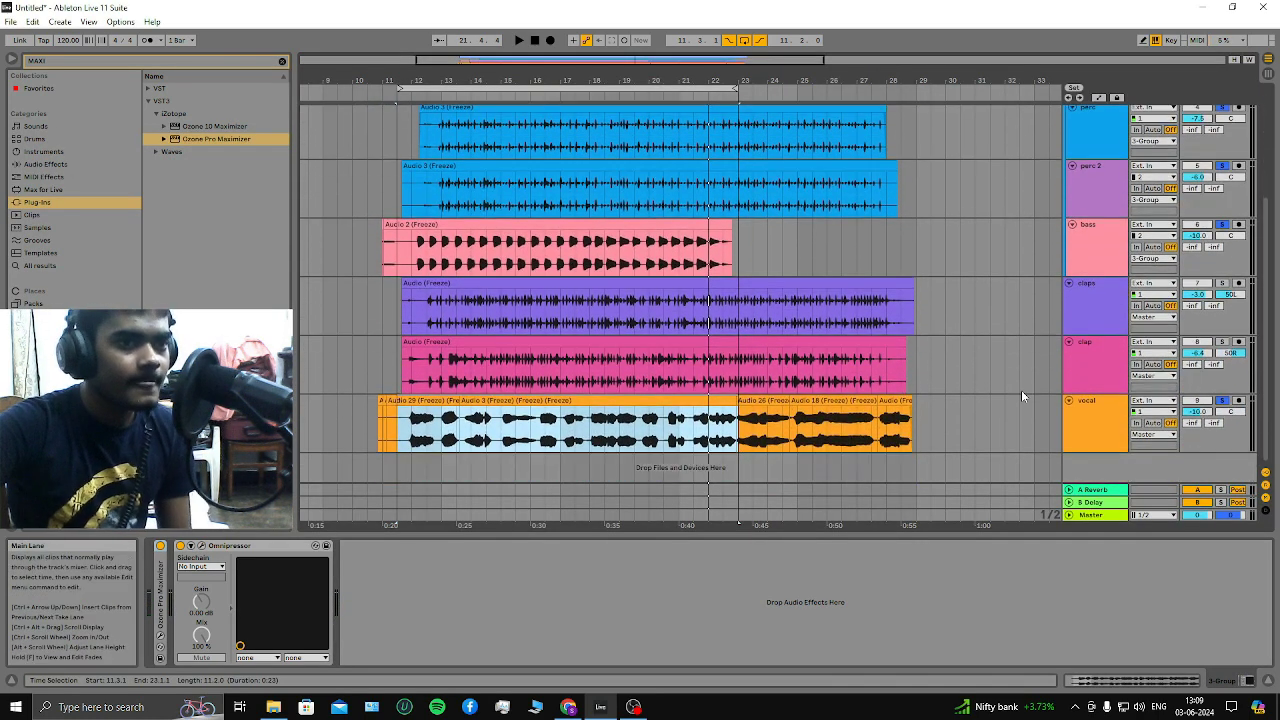
key("Tab")
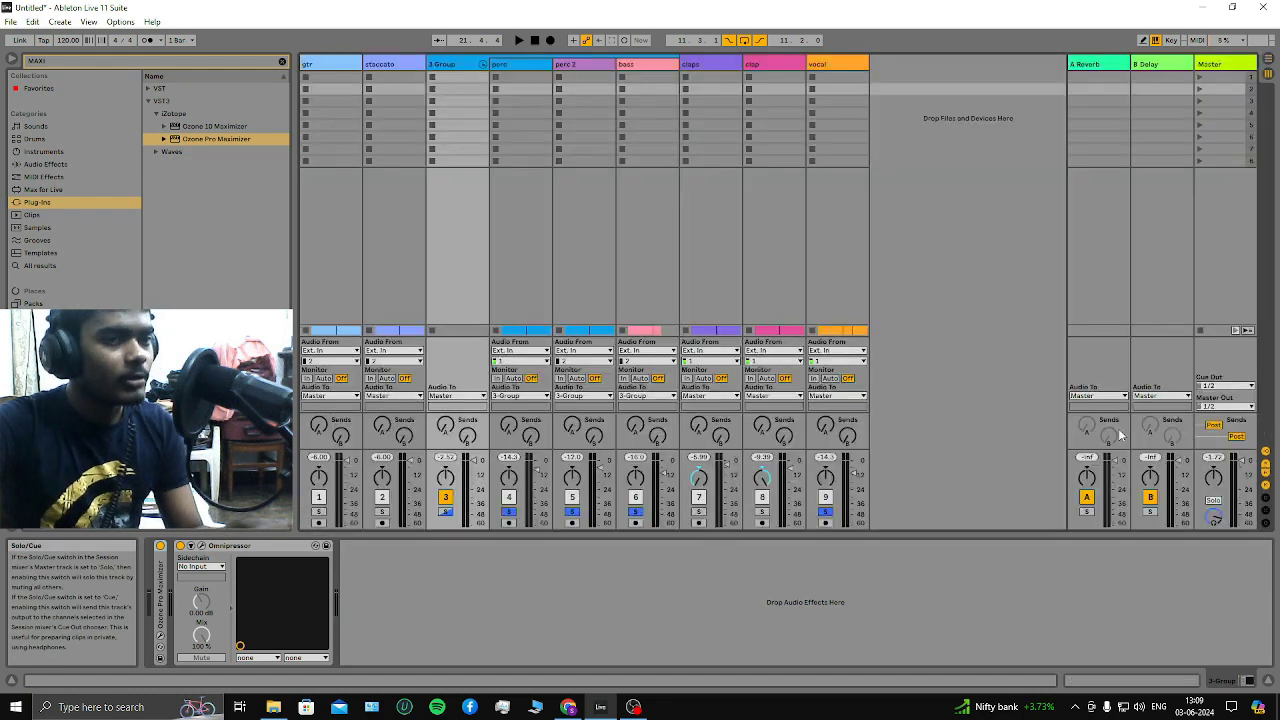
key("Tab")
key("Tab")
key("space")
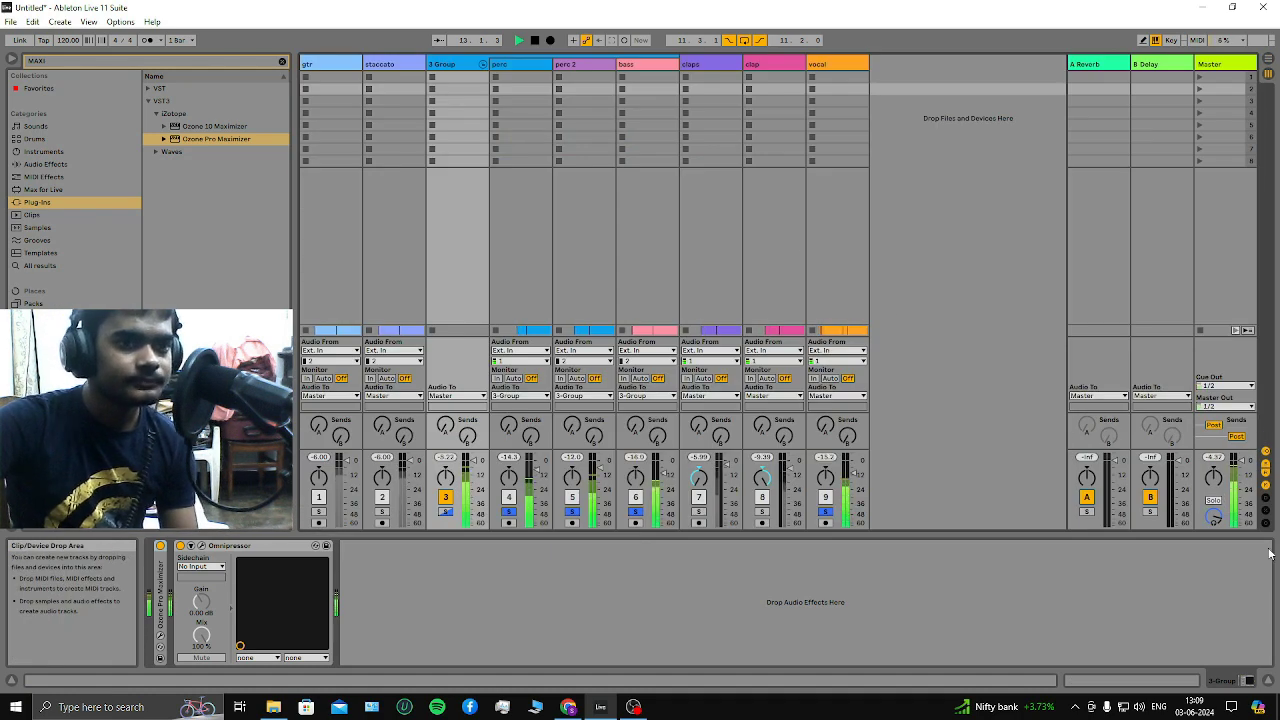
left_click(535, 41)
Add the claps and clap tracks to the soloed tracks in the arrangement and start the loop from around bar 13
key("Tab")
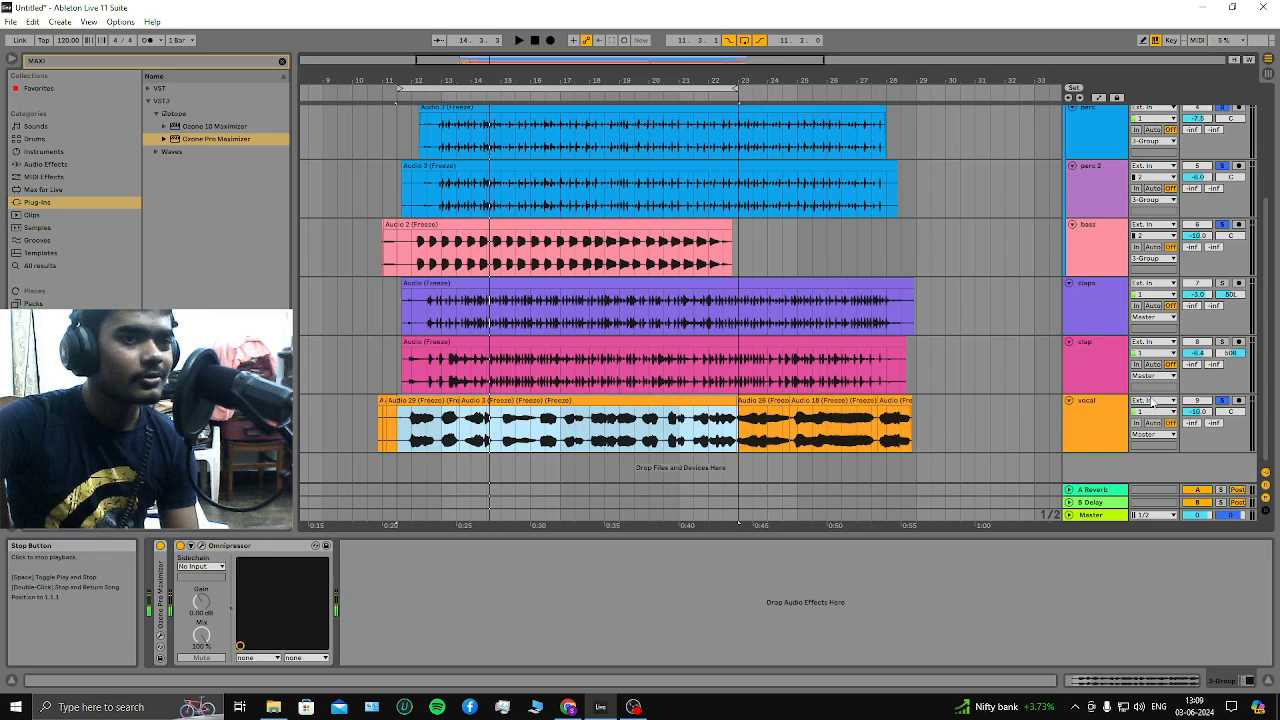
left_click(1094, 296)
left_click(1099, 359)
scroll(1090, 340, "up", 5)
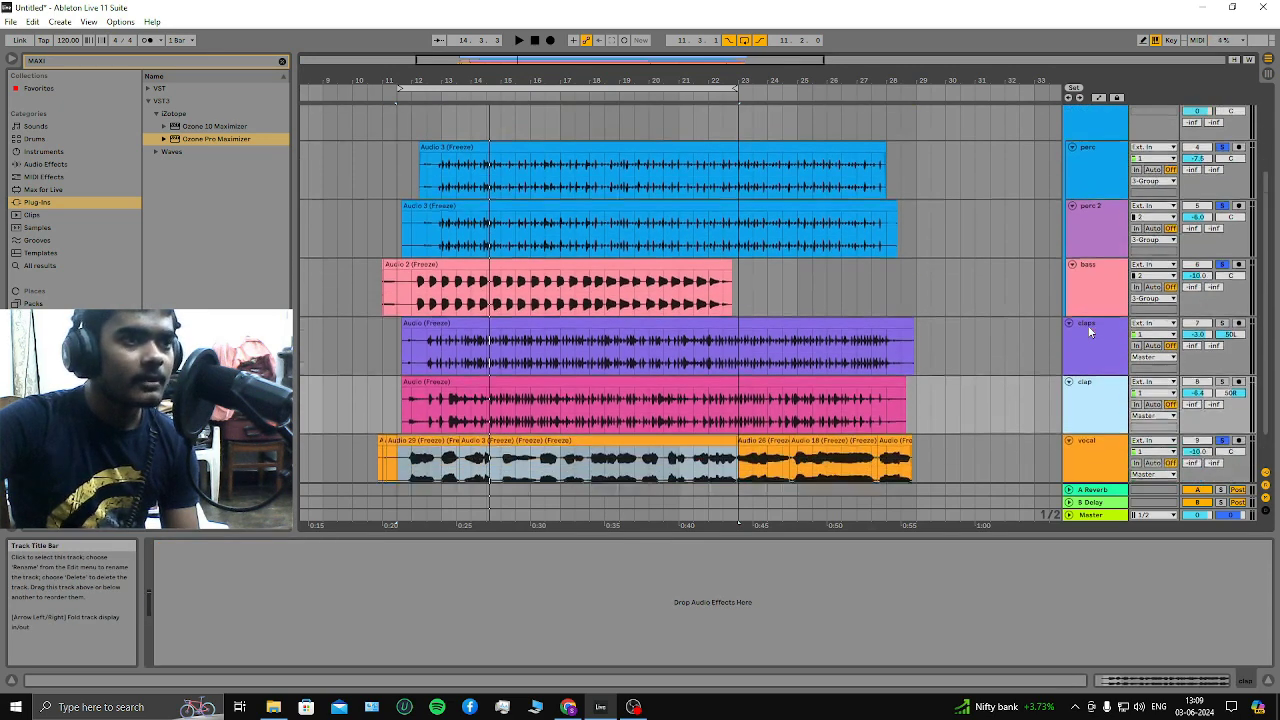
scroll(1090, 332, "down", 4)
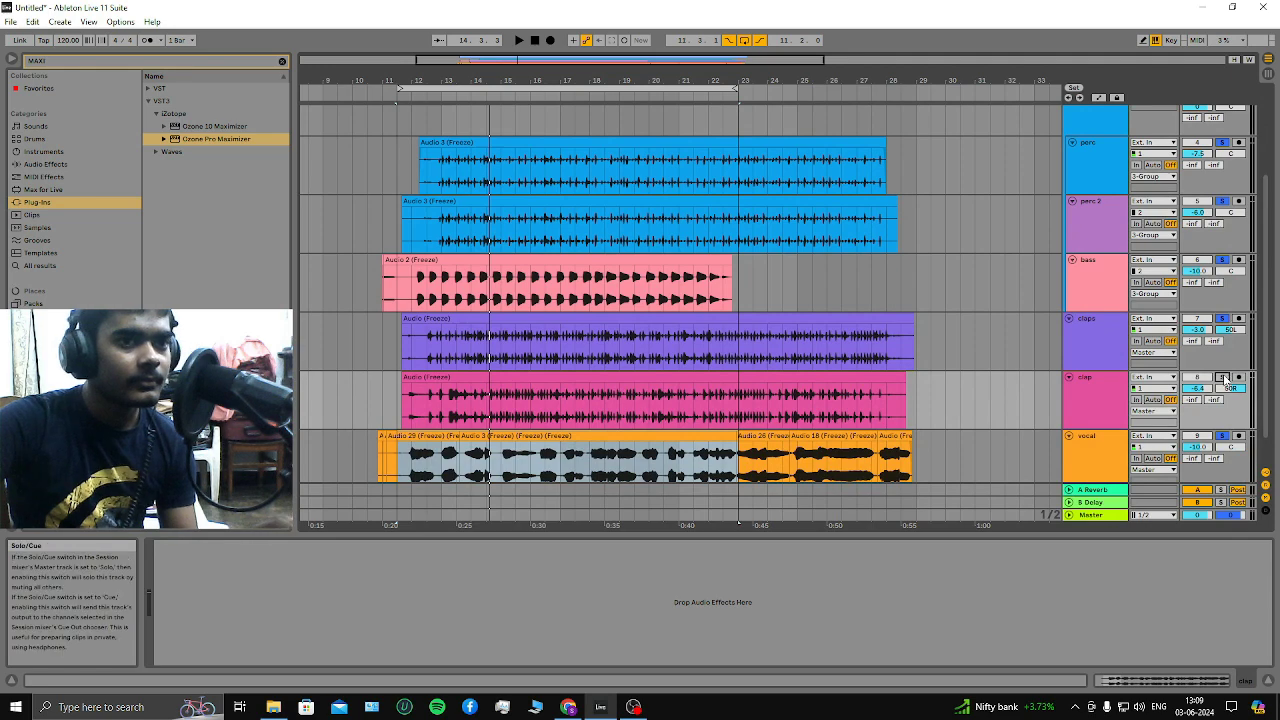
key("Tab")
key("Tab")
left_click(460, 101)
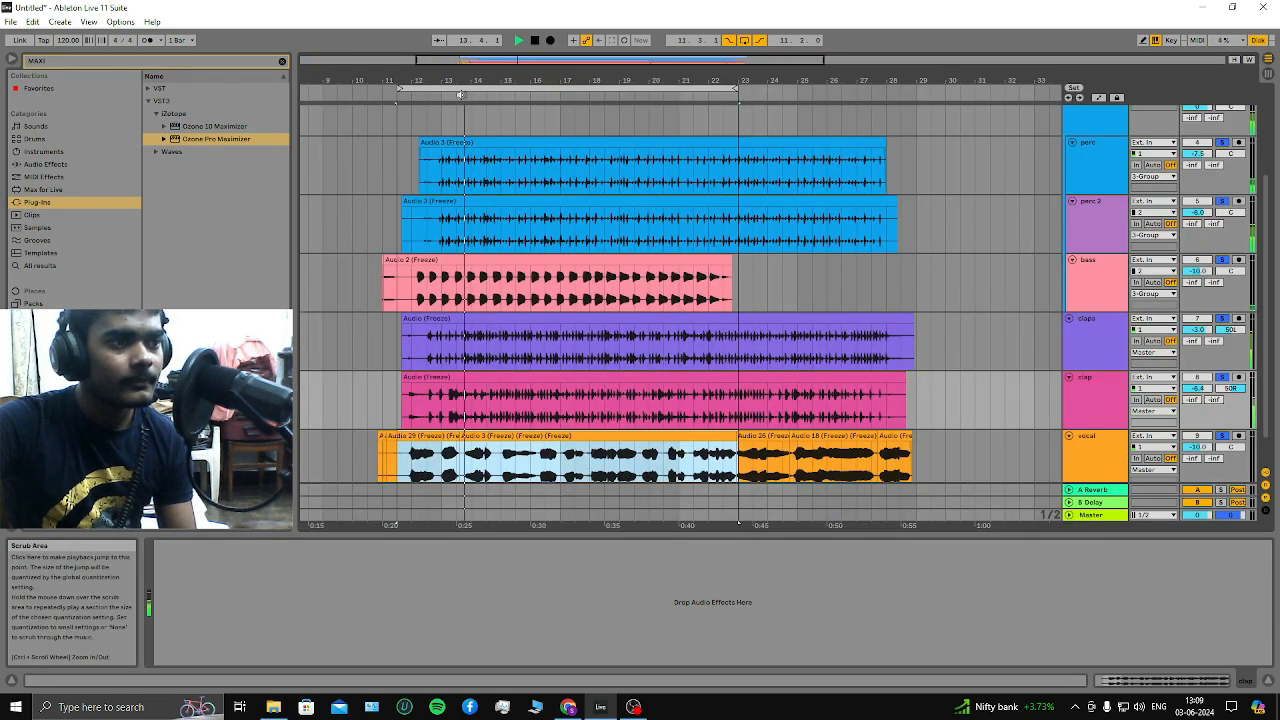
Set the claps track's volume to -15.0 dB and the clap track's to -14.0 dB, then stop playback
key("Tab")
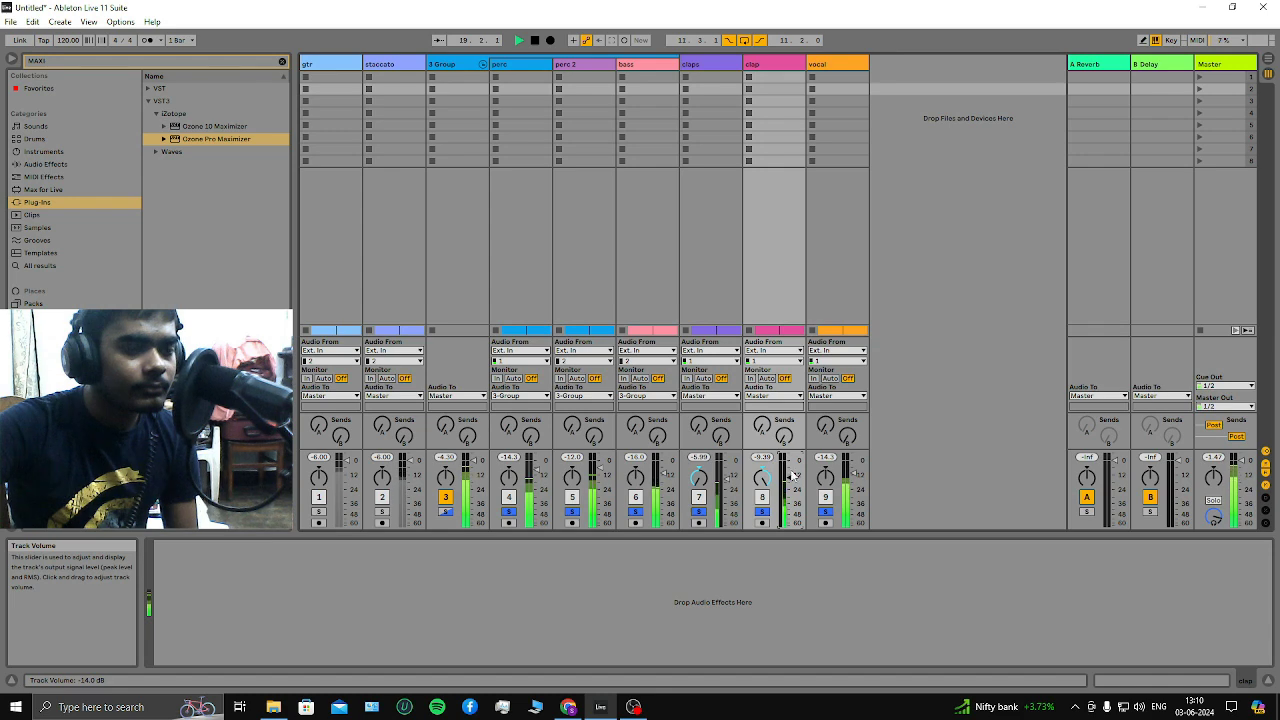
key("space")
key("Tab")
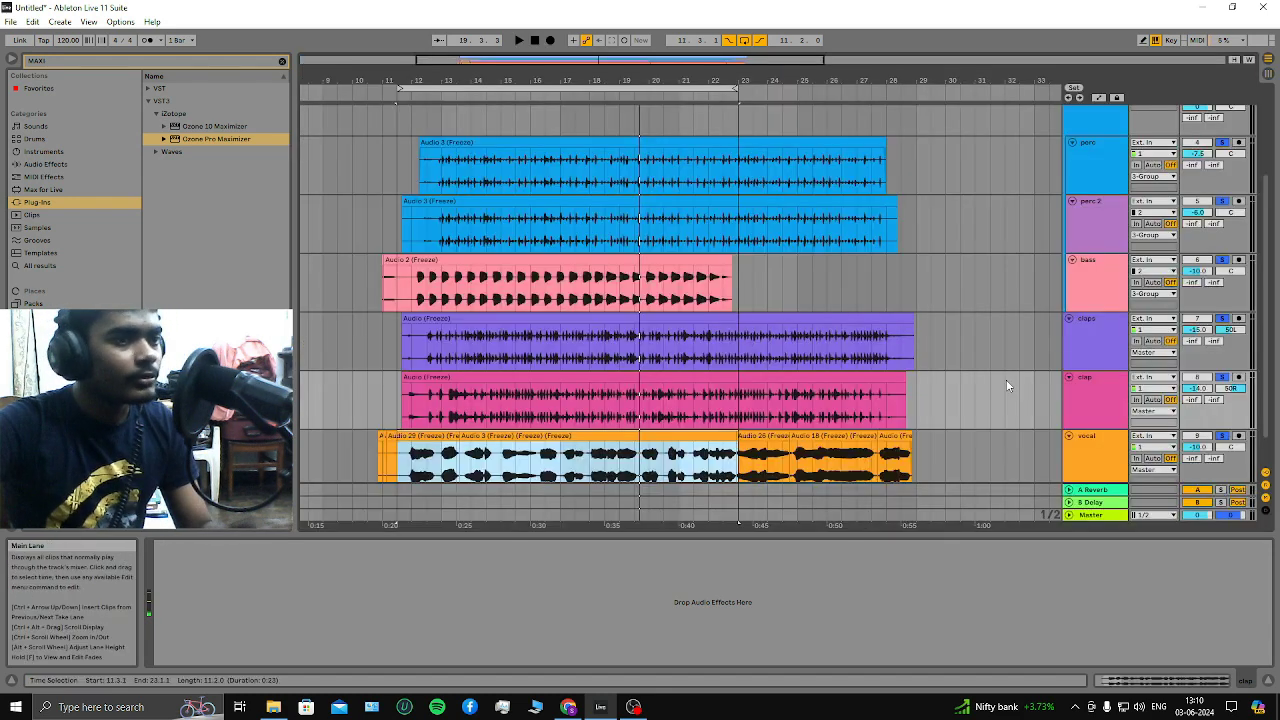
Play the loop with the claps and clap tracks included to check their balance, and stop playback
scroll(952, 410, "down", 1)
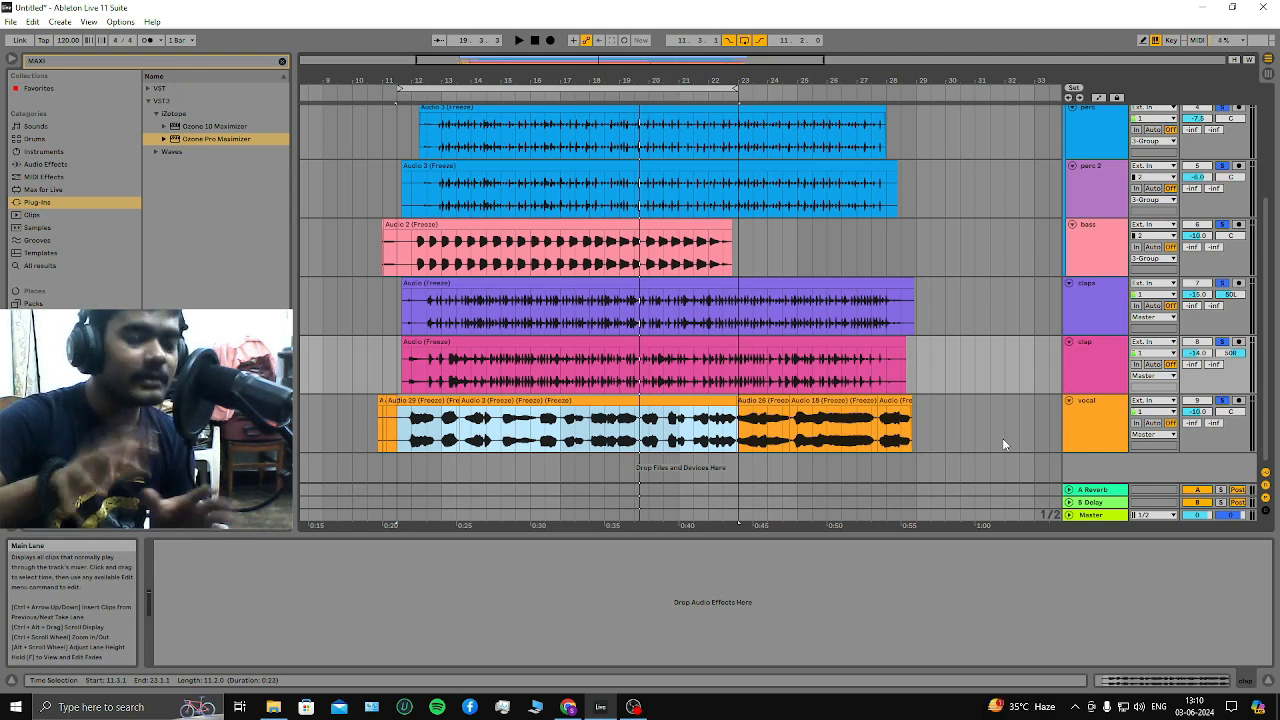
scroll(966, 424, "up", 3)
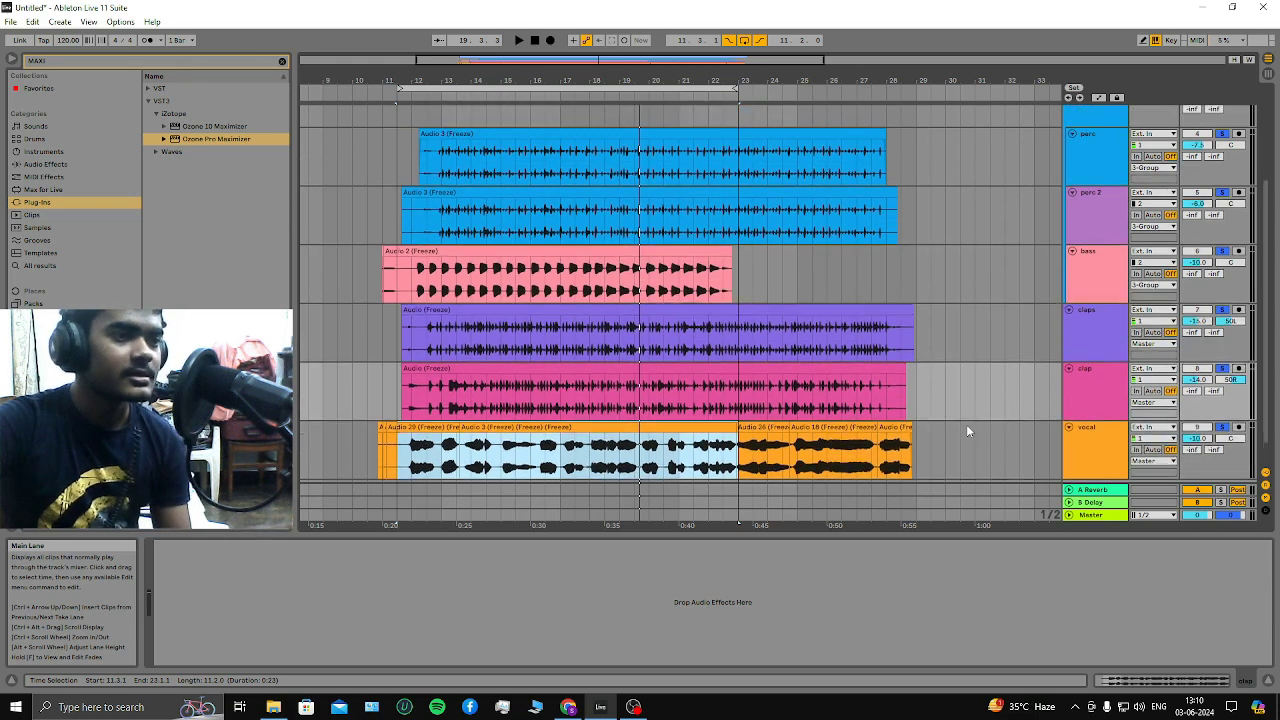
scroll(966, 424, "up", 2)
key("Tab")
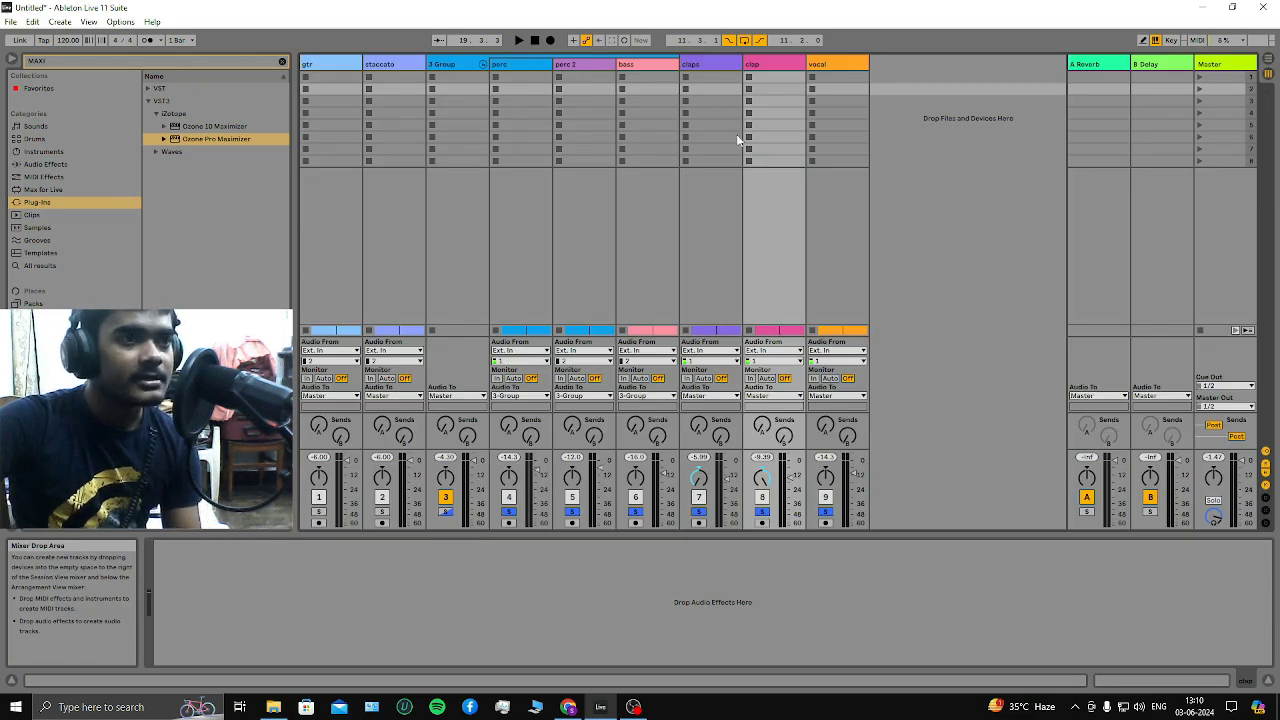
key("Tab")
scroll(638, 230, "down", 5)
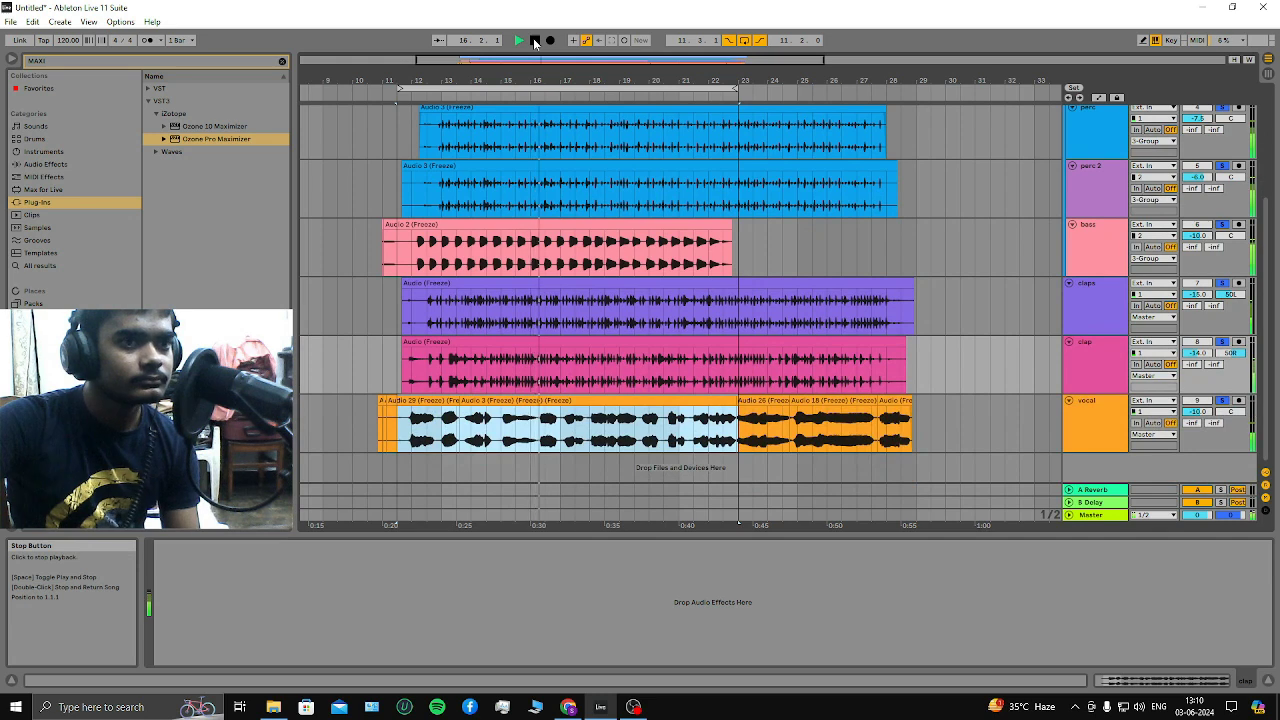
left_click(535, 42)
Solo the gtr track together with the vocal, clap, claps, bass, perc 2 and perc tracks, leaving staccato out
scroll(926, 271, "up", 3)
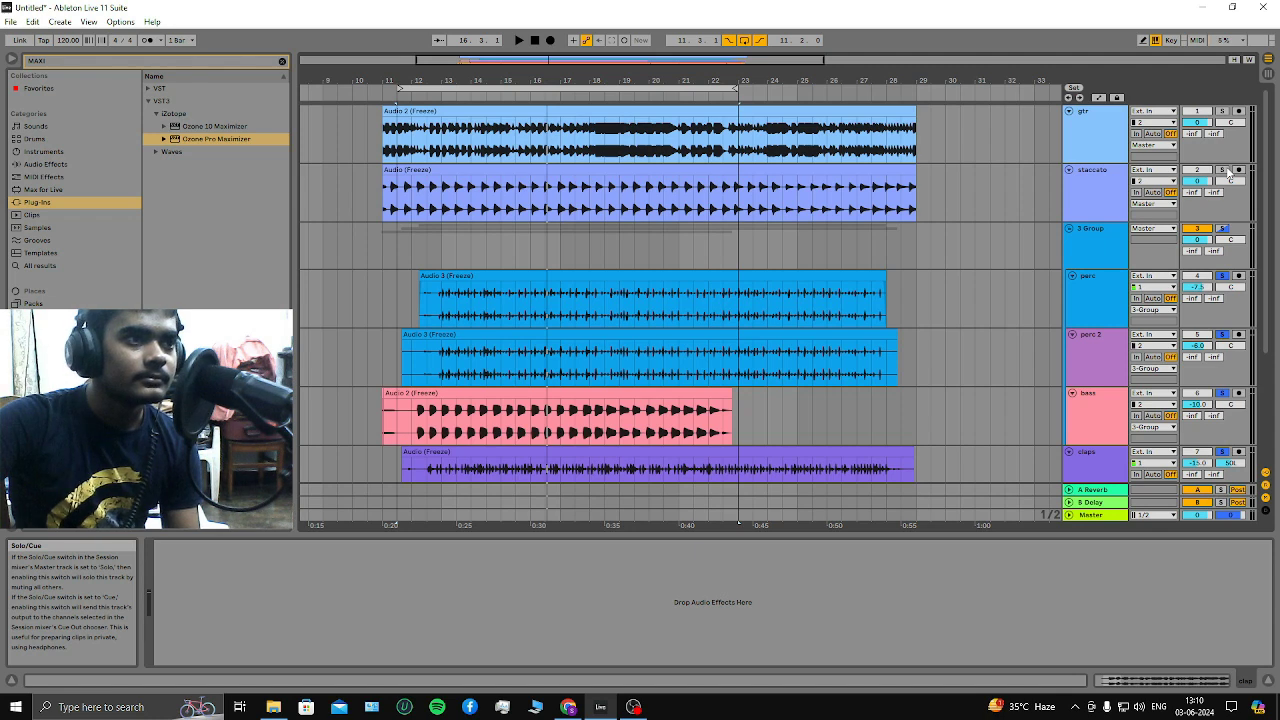
left_click(1222, 111)
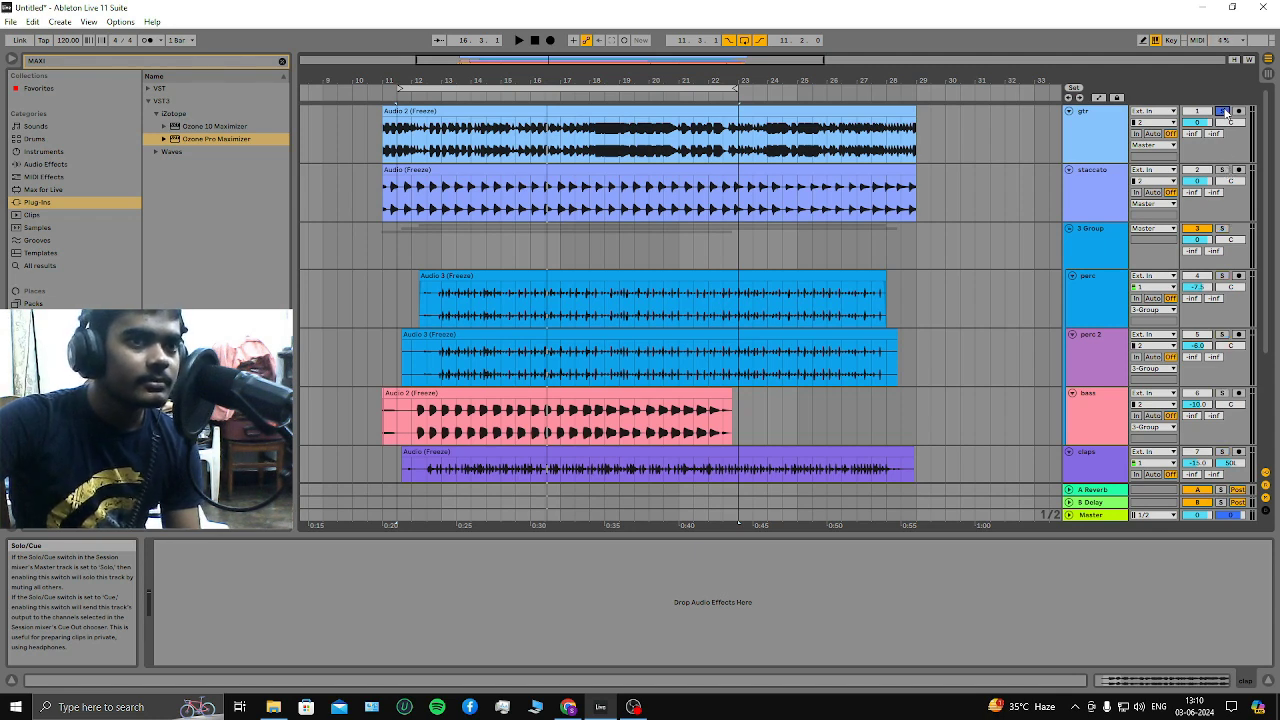
scroll(1226, 113, "down", 4)
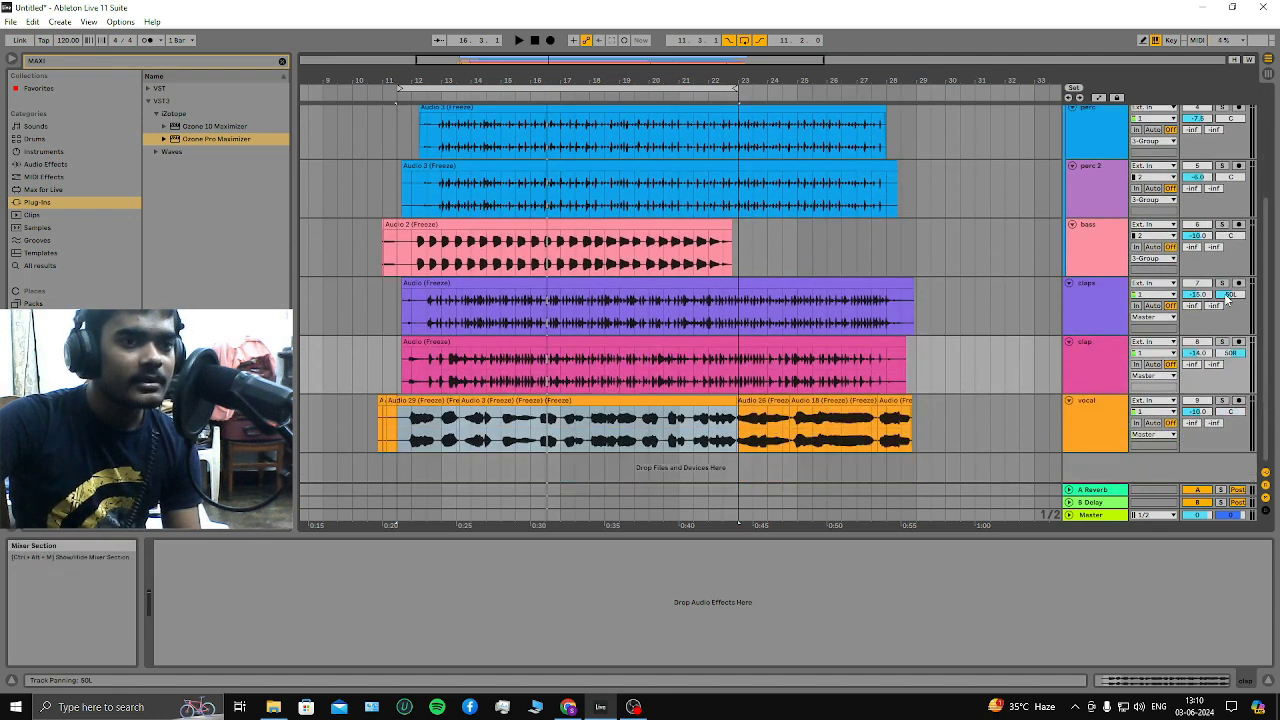
left_click(1222, 400, "ctrl")
left_click(1222, 341, "ctrl")
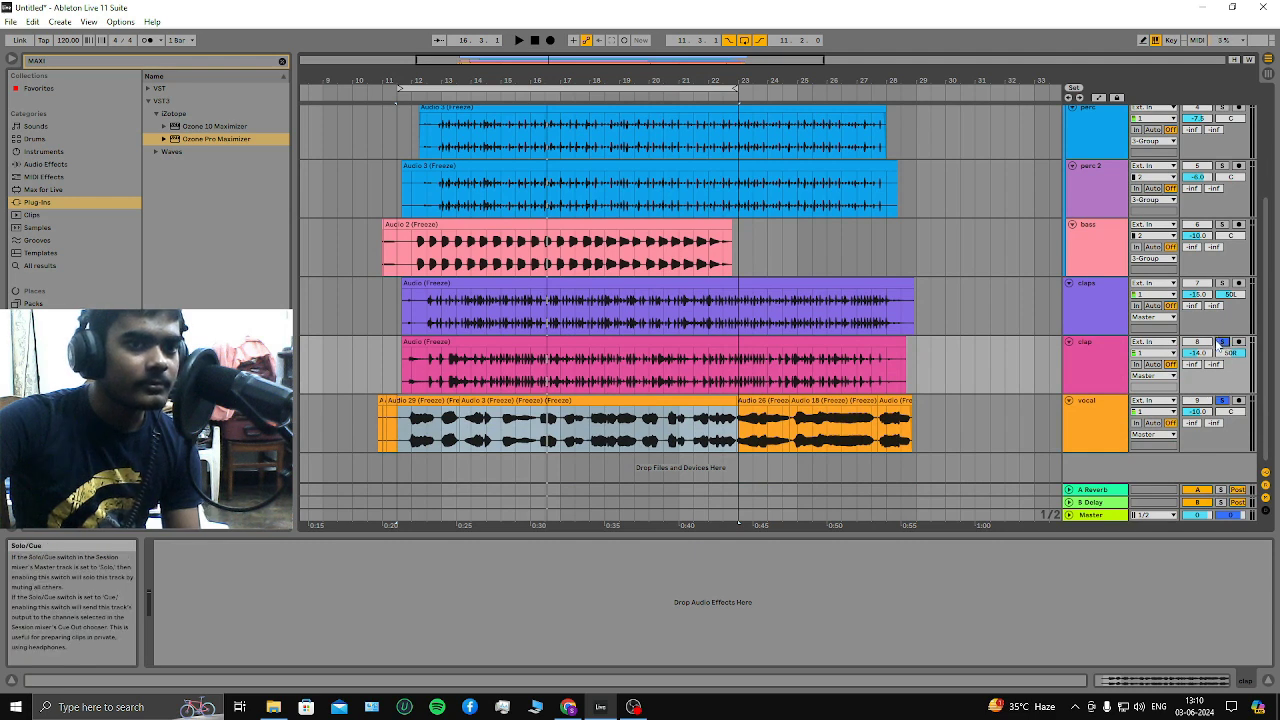
left_click(1222, 283, "ctrl")
scroll(1226, 286, "up", 1)
left_click(1222, 264, "ctrl")
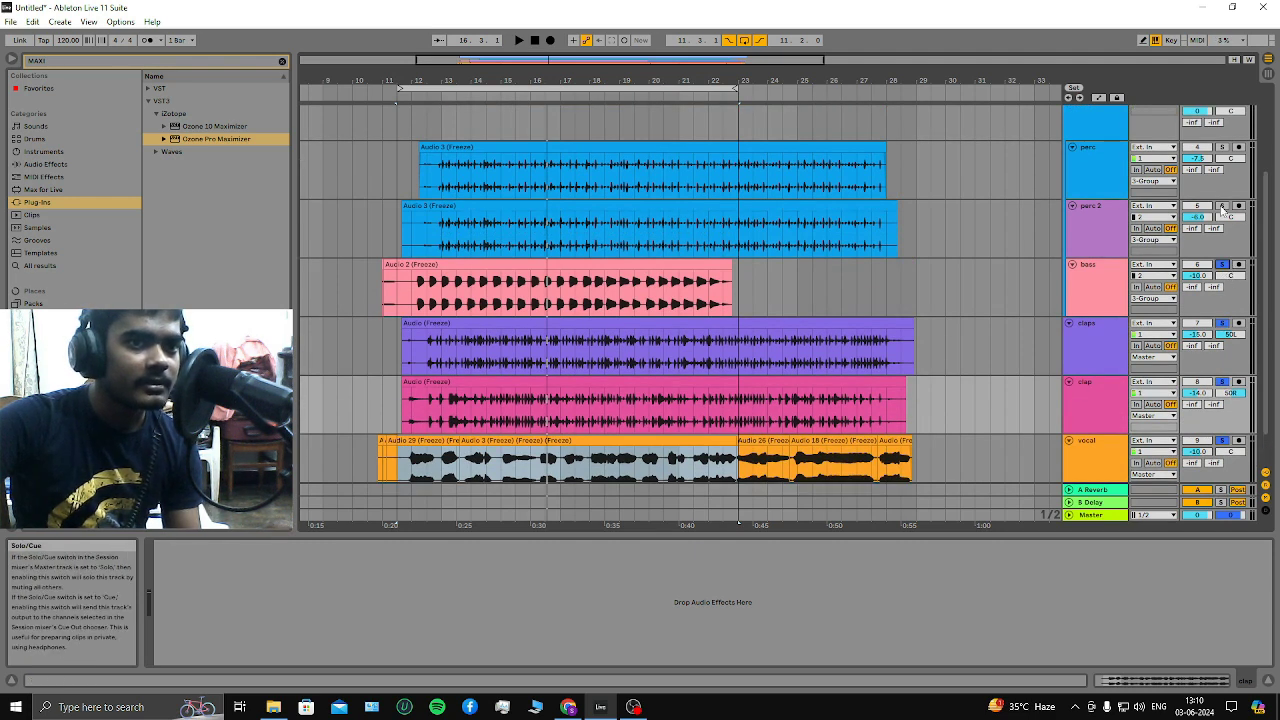
left_click(1222, 205, "ctrl")
left_click(1222, 147, "ctrl")
scroll(900, 300, "up", 2)
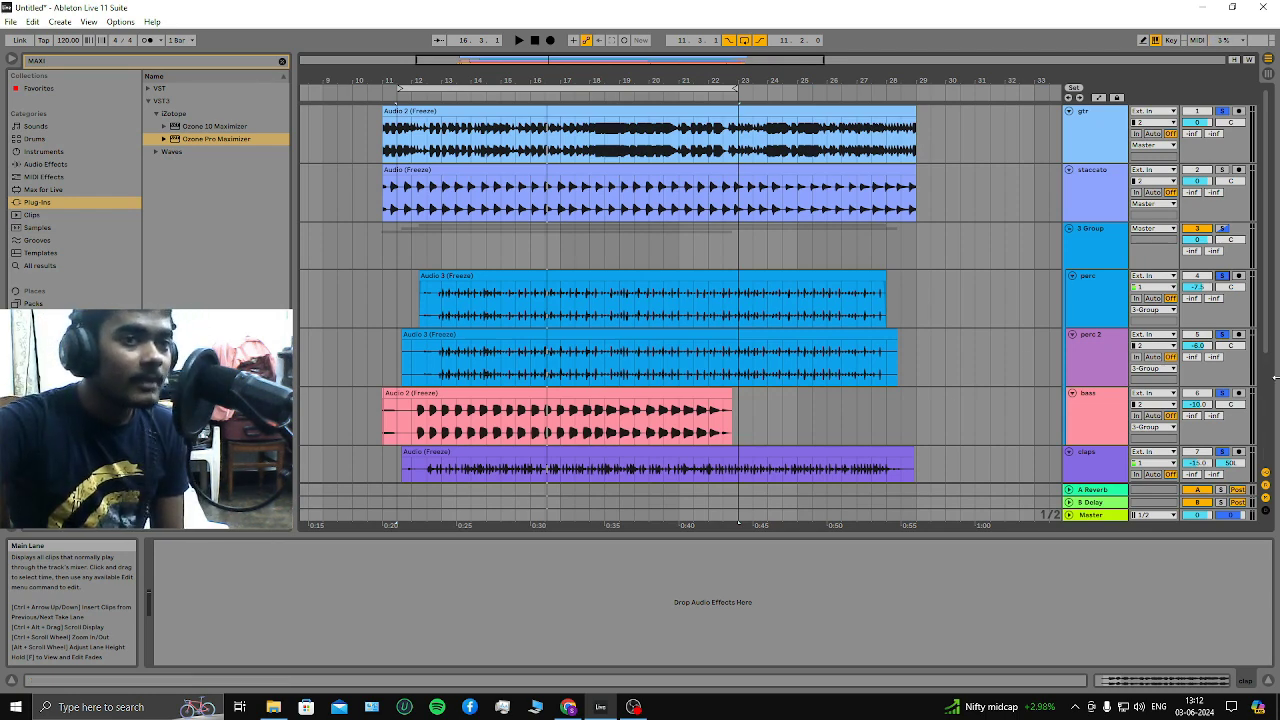
Play the loop with the mixer shown, lower the gtr track's volume to sit with the other tracks, and stop playback
scroll(1021, 350, "down", 3)
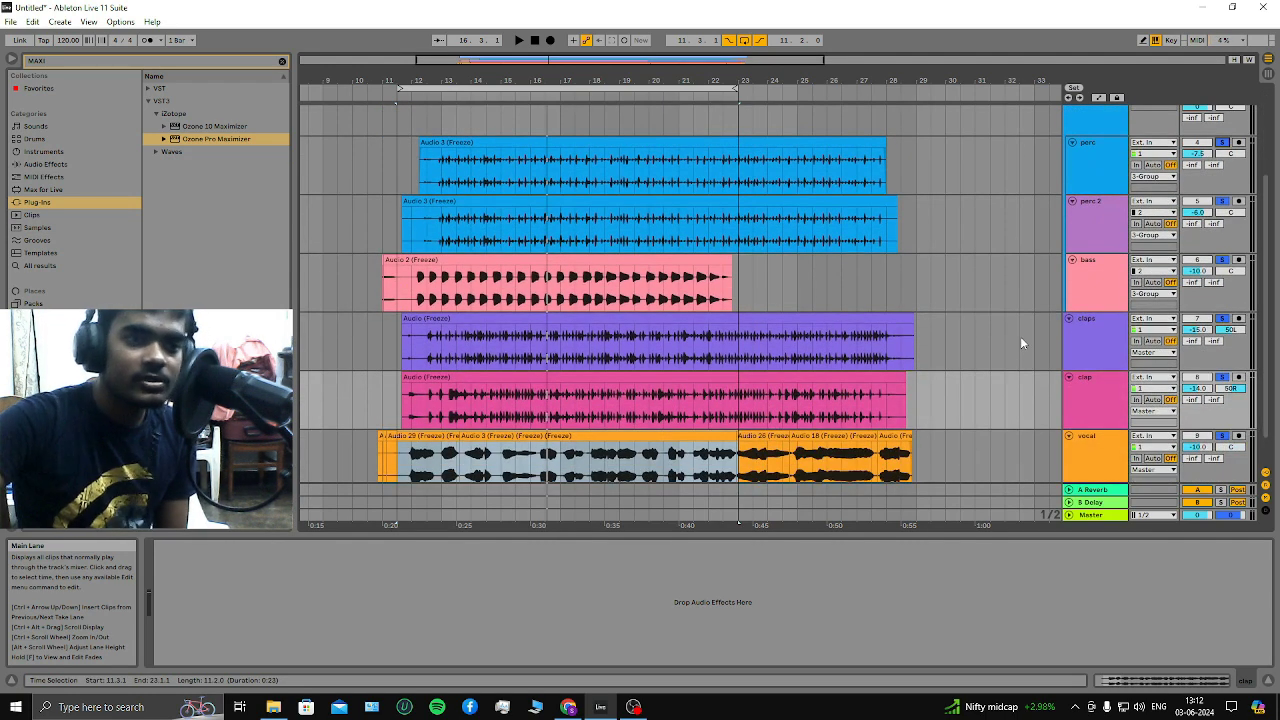
scroll(1020, 336, "down", 1)
scroll(876, 430, "up", 3)
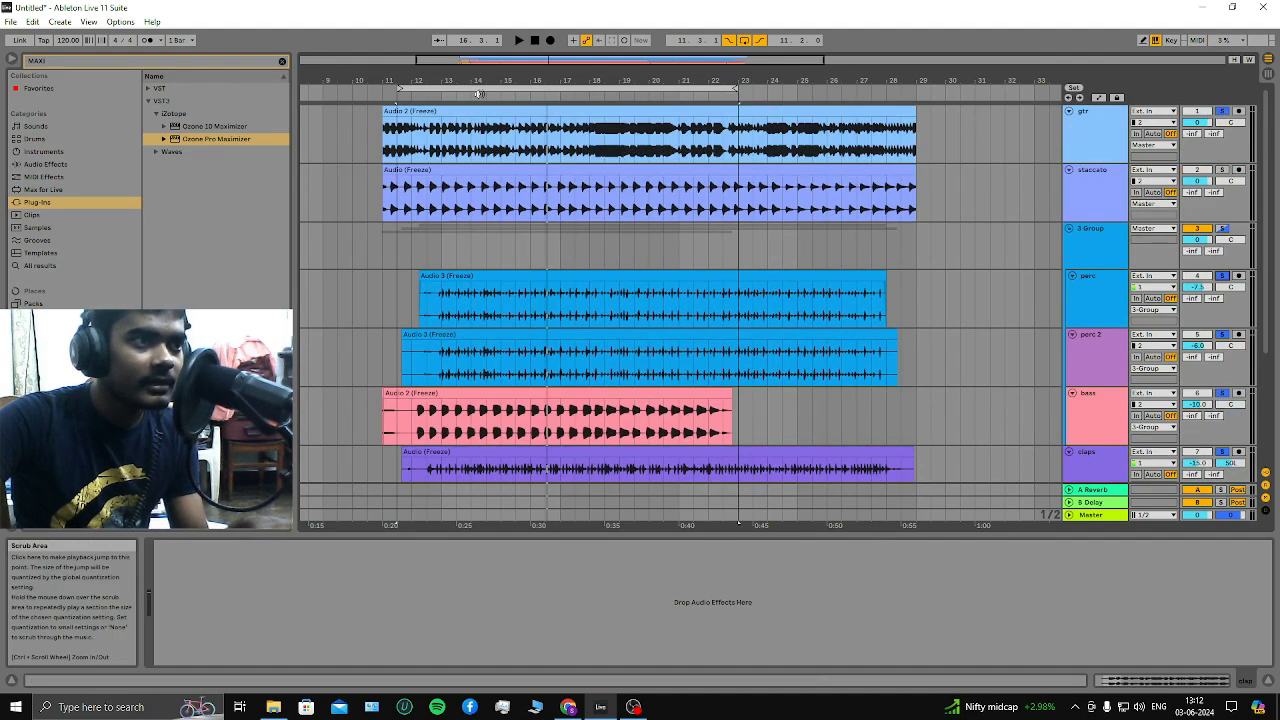
key("space")
key("Tab")
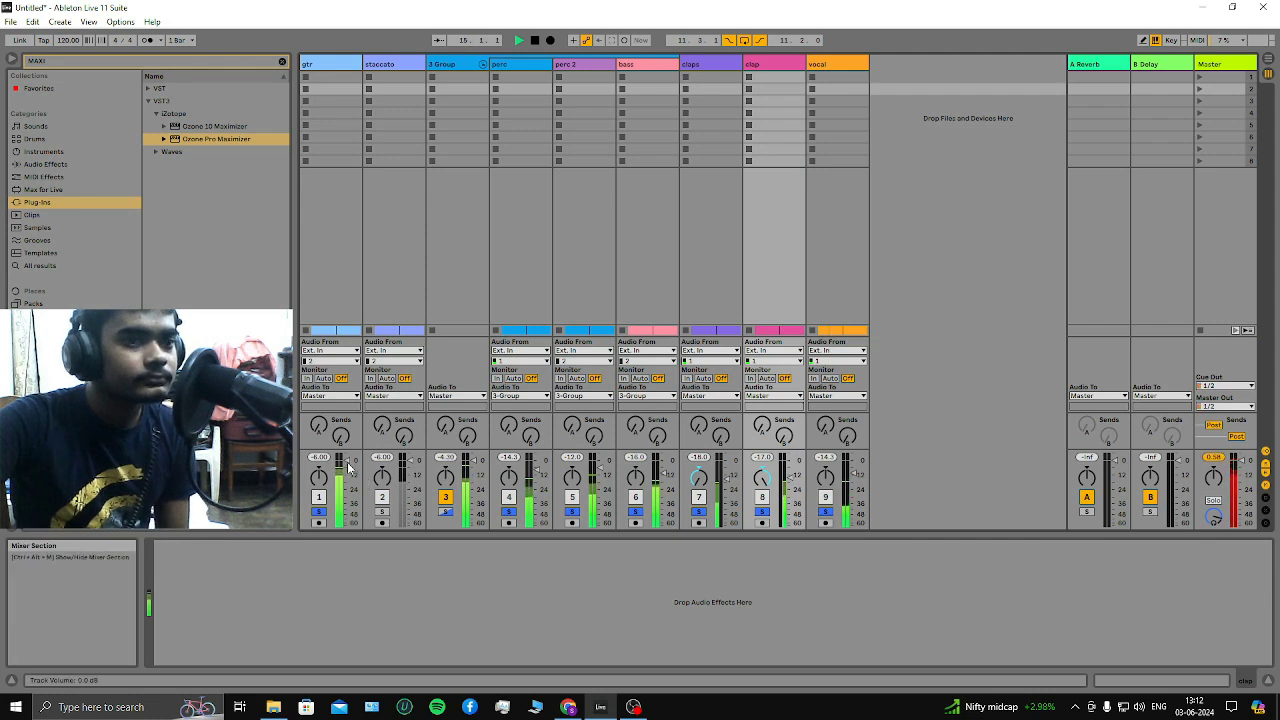
left_click_drag(350, 468, 350, 463)
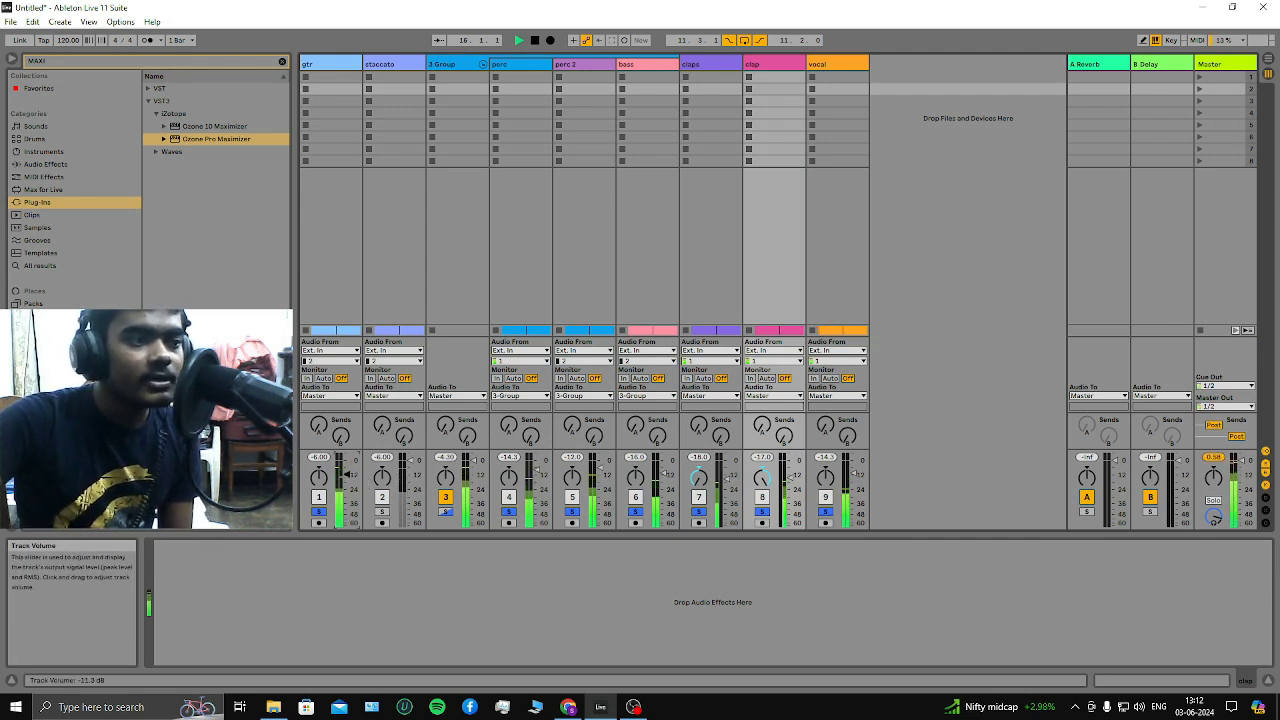
left_click(537, 42)
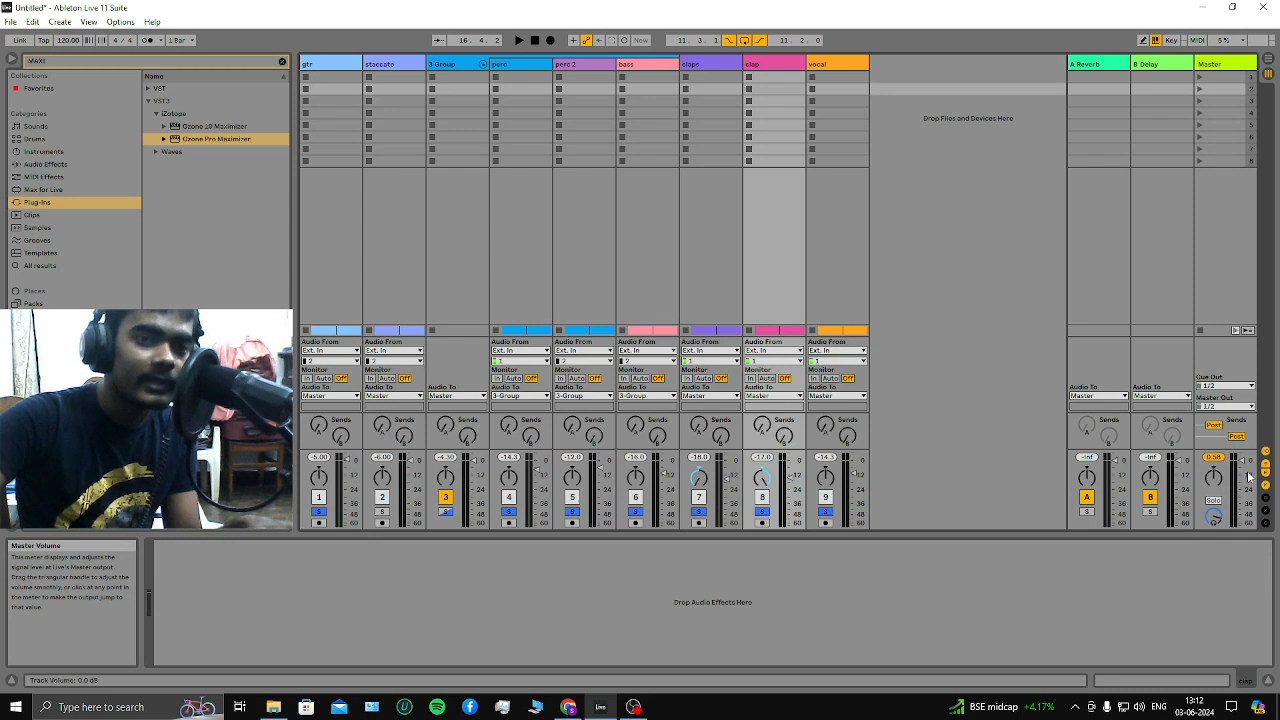
Play the loop in the mixer, pull the 3 Group volume down to silence, and bring it back up to -6.0 dB
key("Tab")
key("Tab")
key("space")
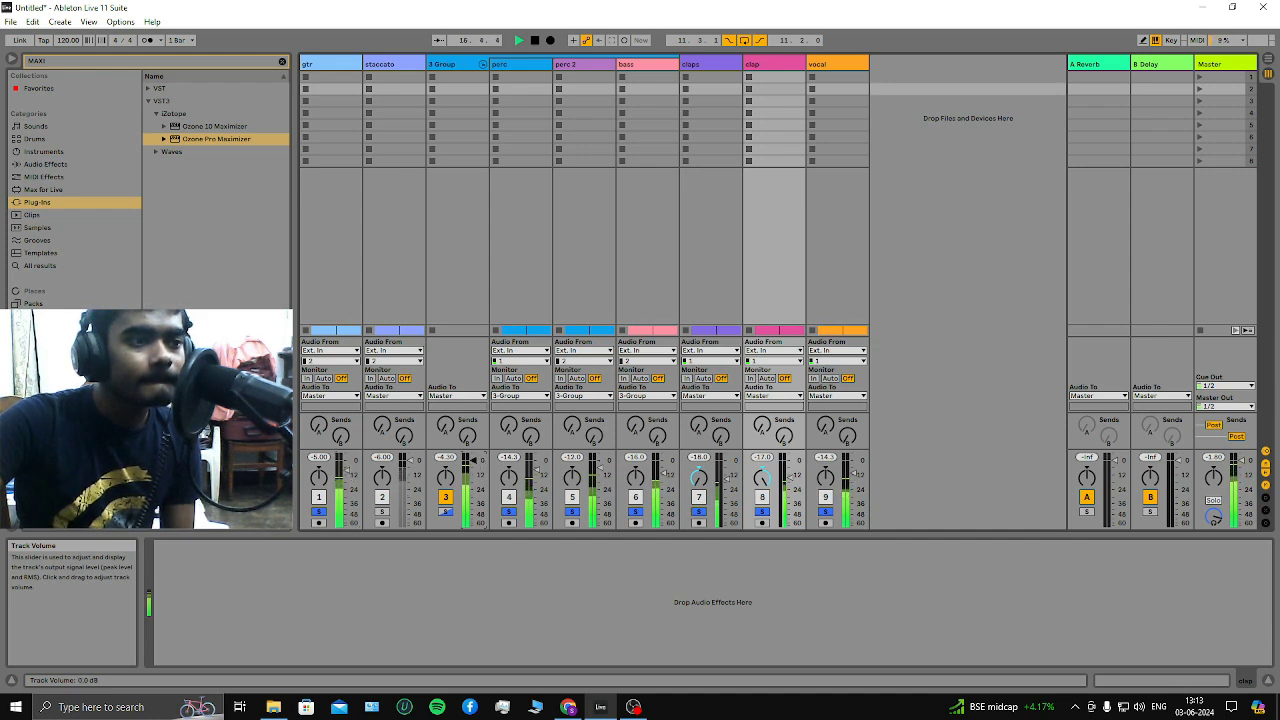
left_click_drag(473, 461, 466, 523)
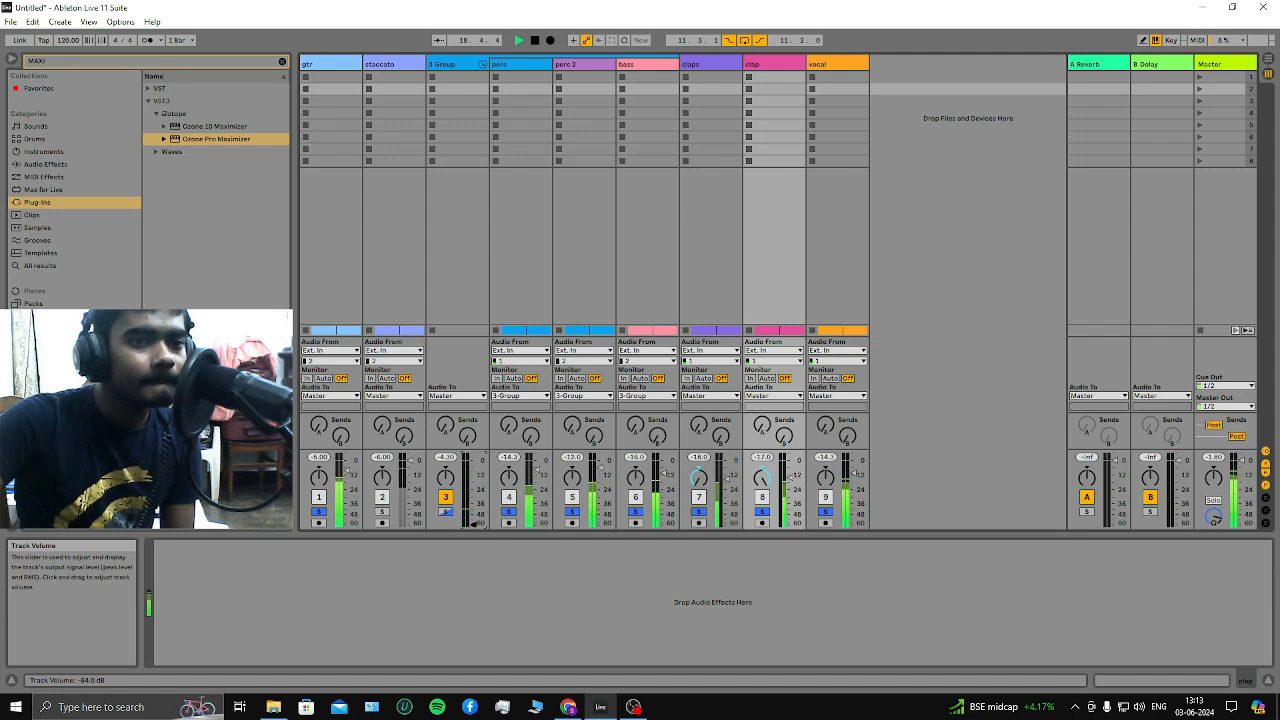
left_click_drag(474, 522, 474, 474)
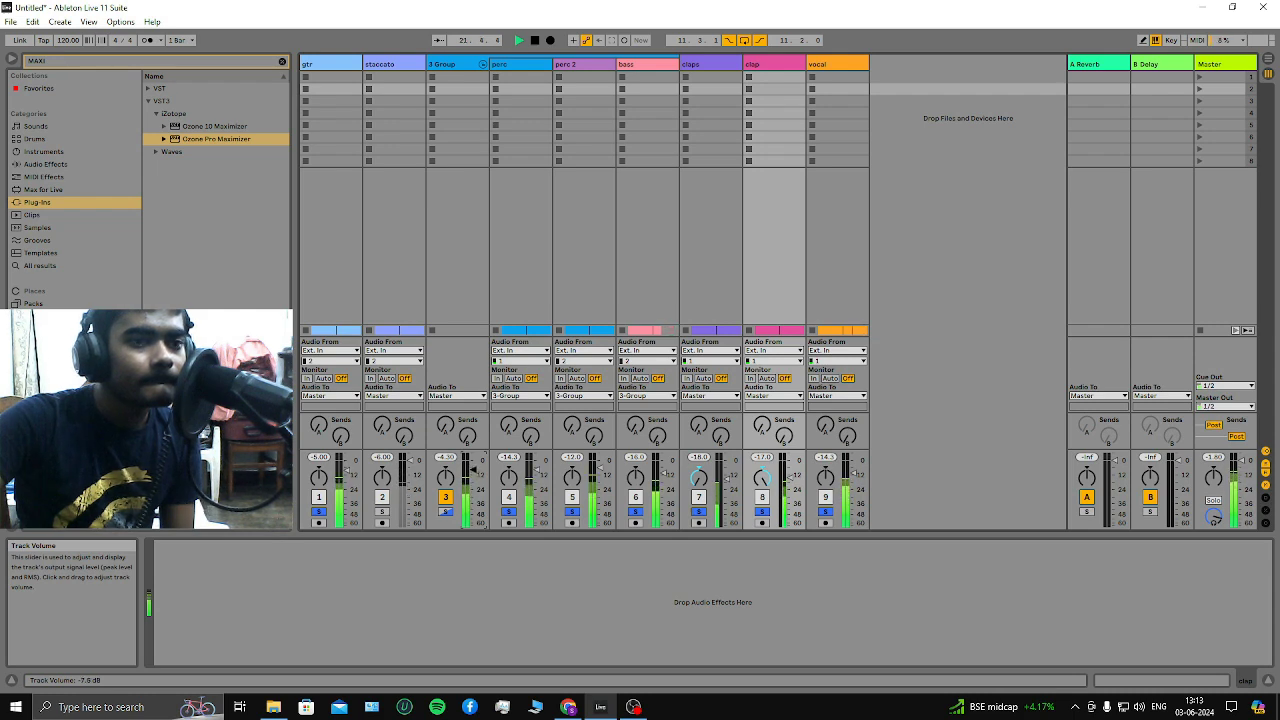
left_click_drag(474, 467, 474, 465)
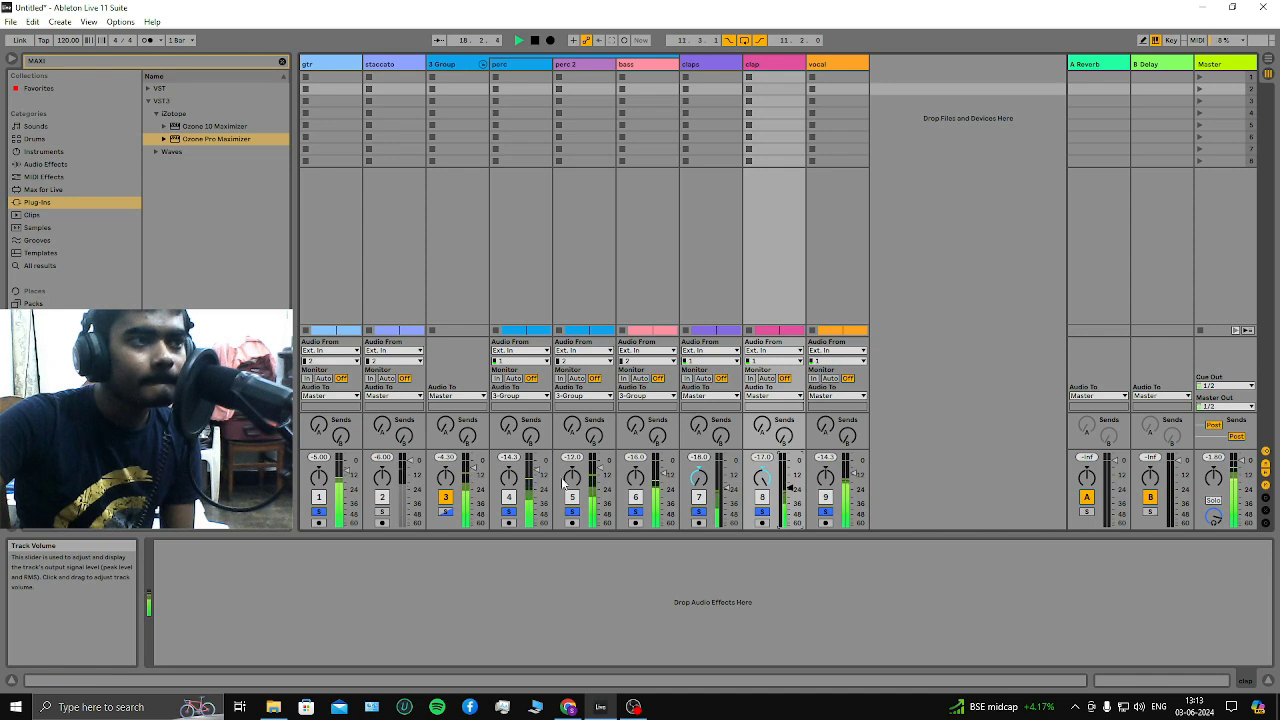
Raise the perc track's volume to -5.0 dB and the claps track's to -14.5 dB against the playing loop, then stop playback
left_click_drag(535, 475, 535, 469)
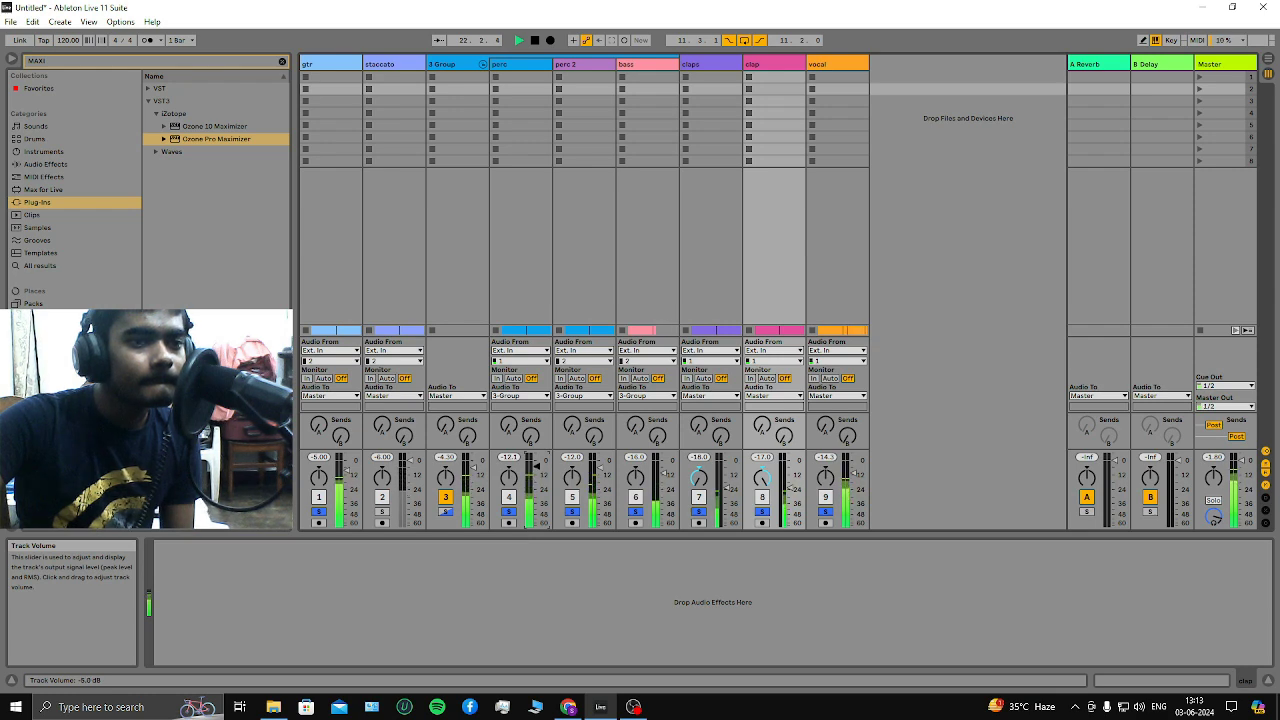
left_click_drag(535, 466, 535, 464)
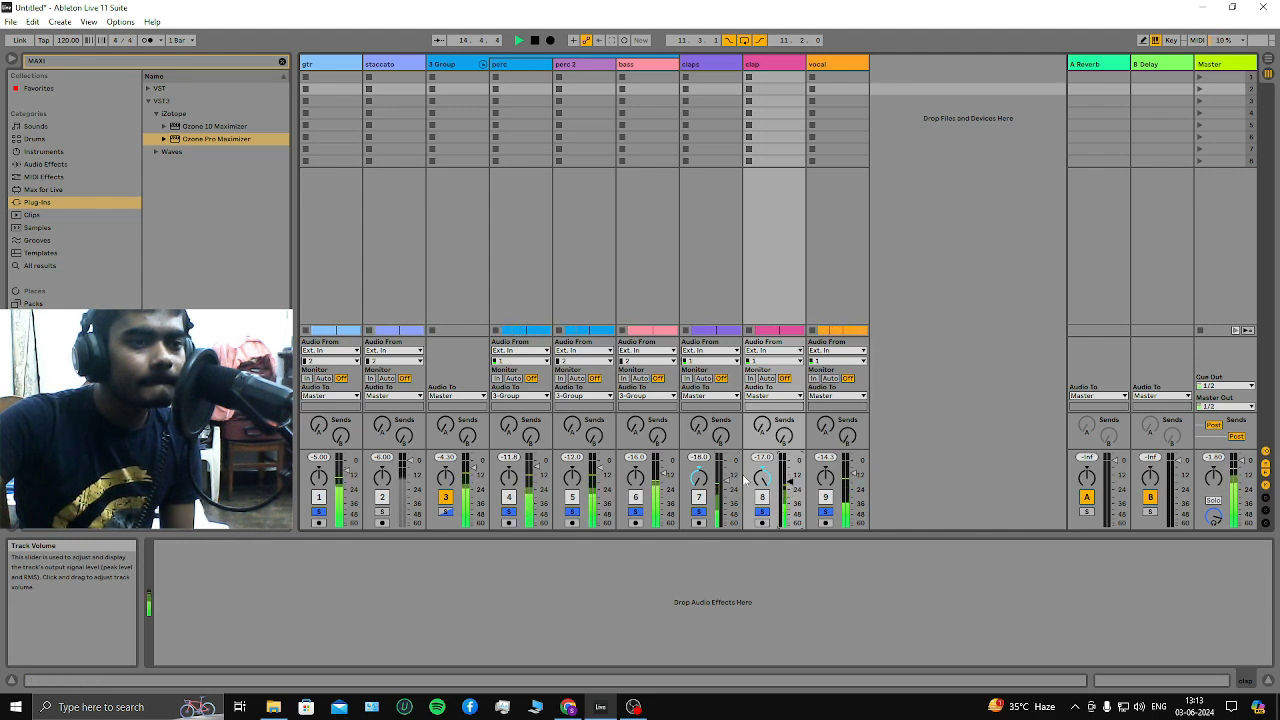
left_click_drag(727, 480, 727, 478)
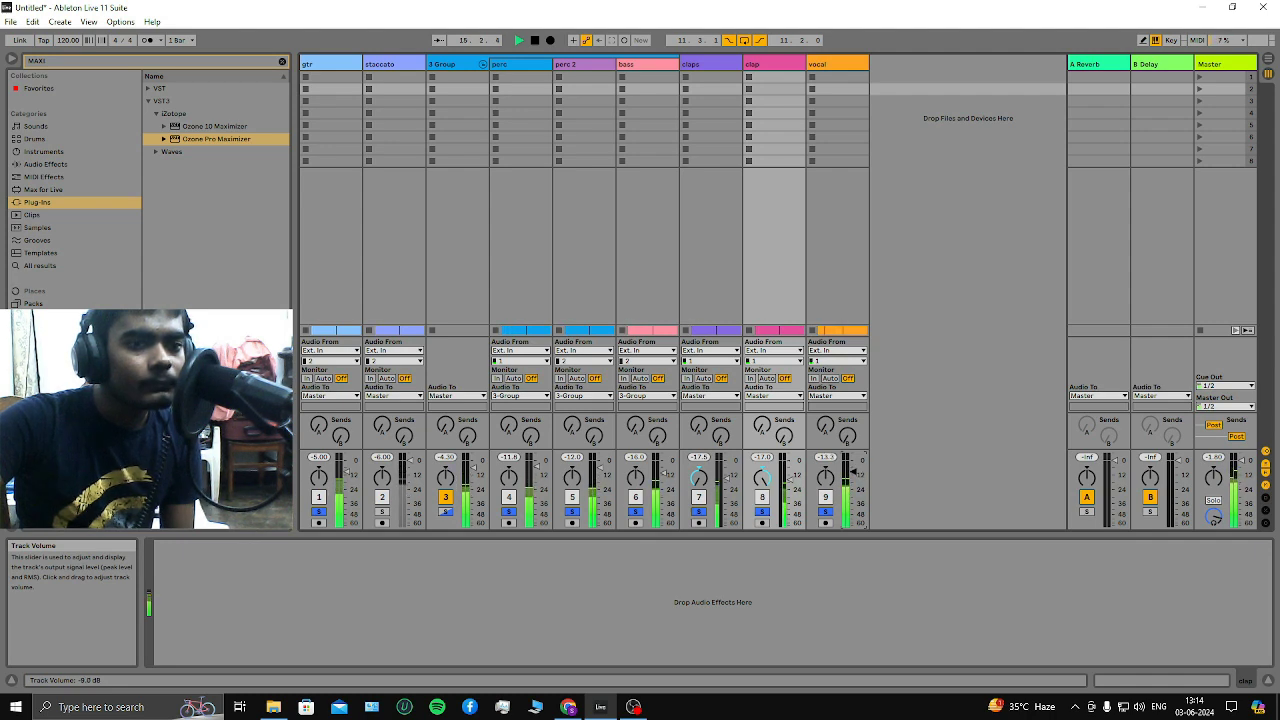
left_click(535, 42)
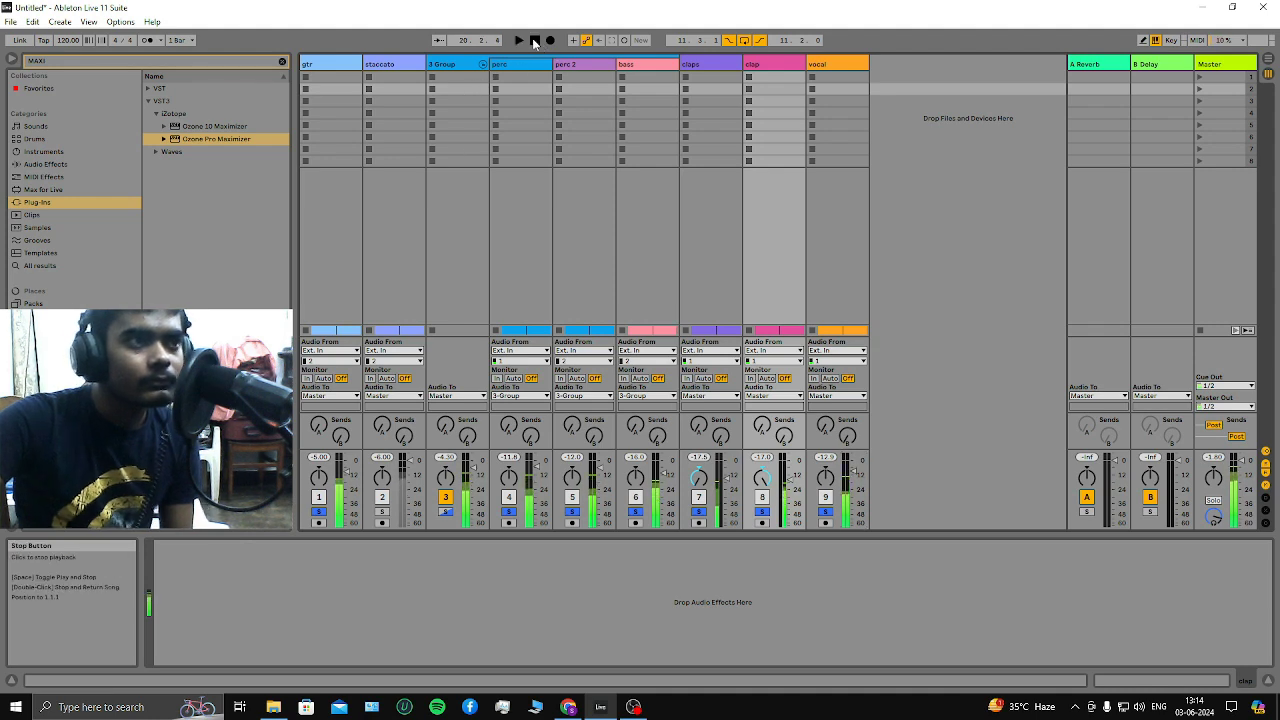
Add the staccato track to the soloed tracks, play the loop with its volume pulled down to -inf, and stop playback
key("Tab")
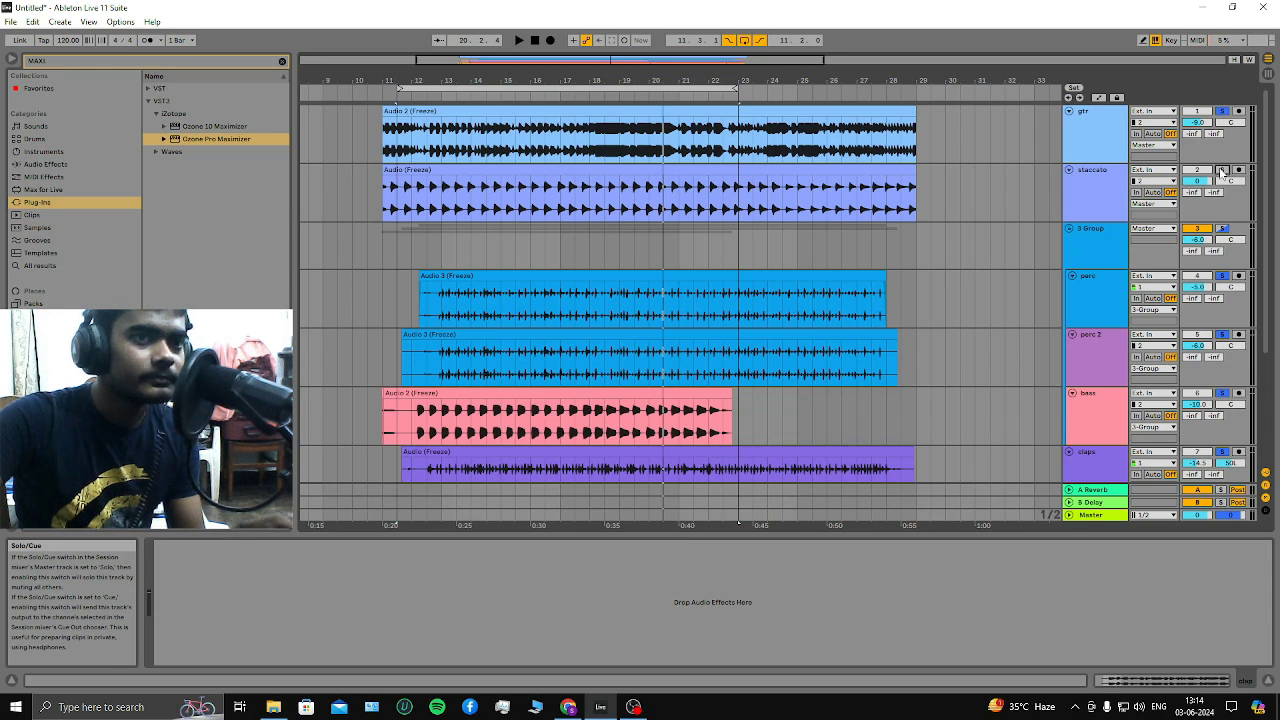
left_click(433, 100)
key("Tab")
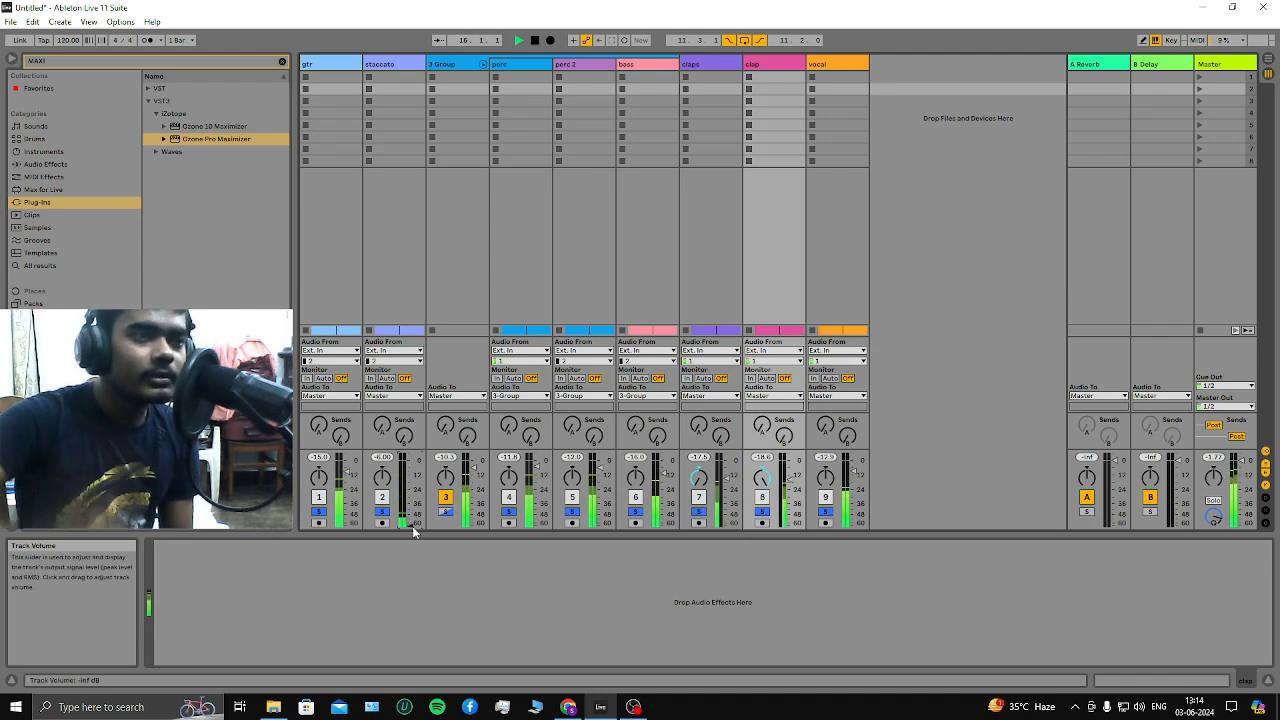
left_click(534, 41)
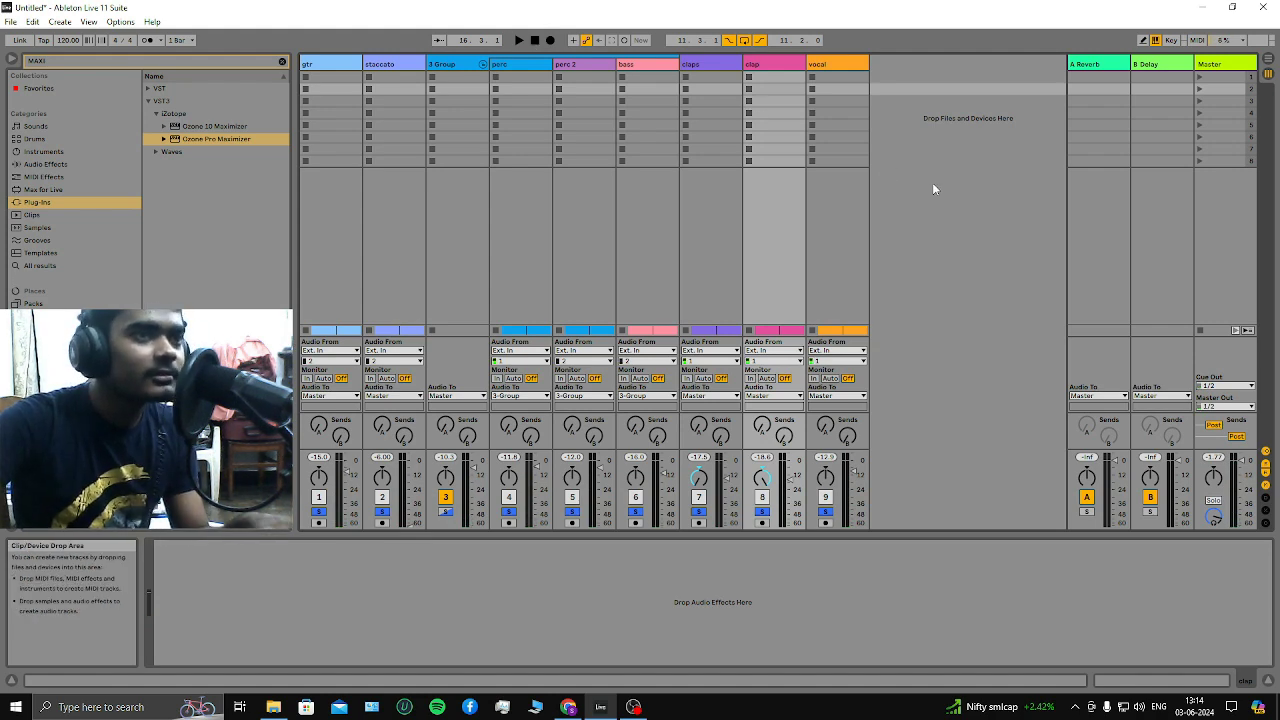
Solo only the staccato track, play the loop while raising its volume to 0 dB, and stop playback
key("Tab")
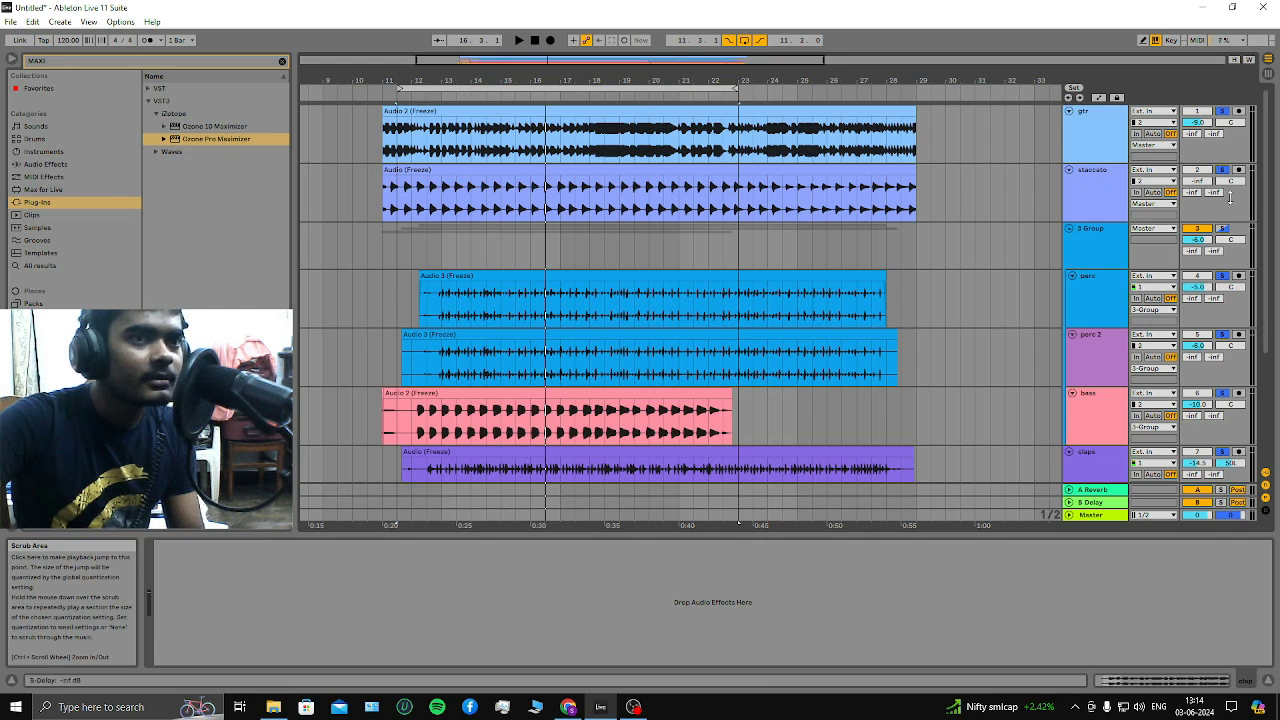
left_click(470, 97)
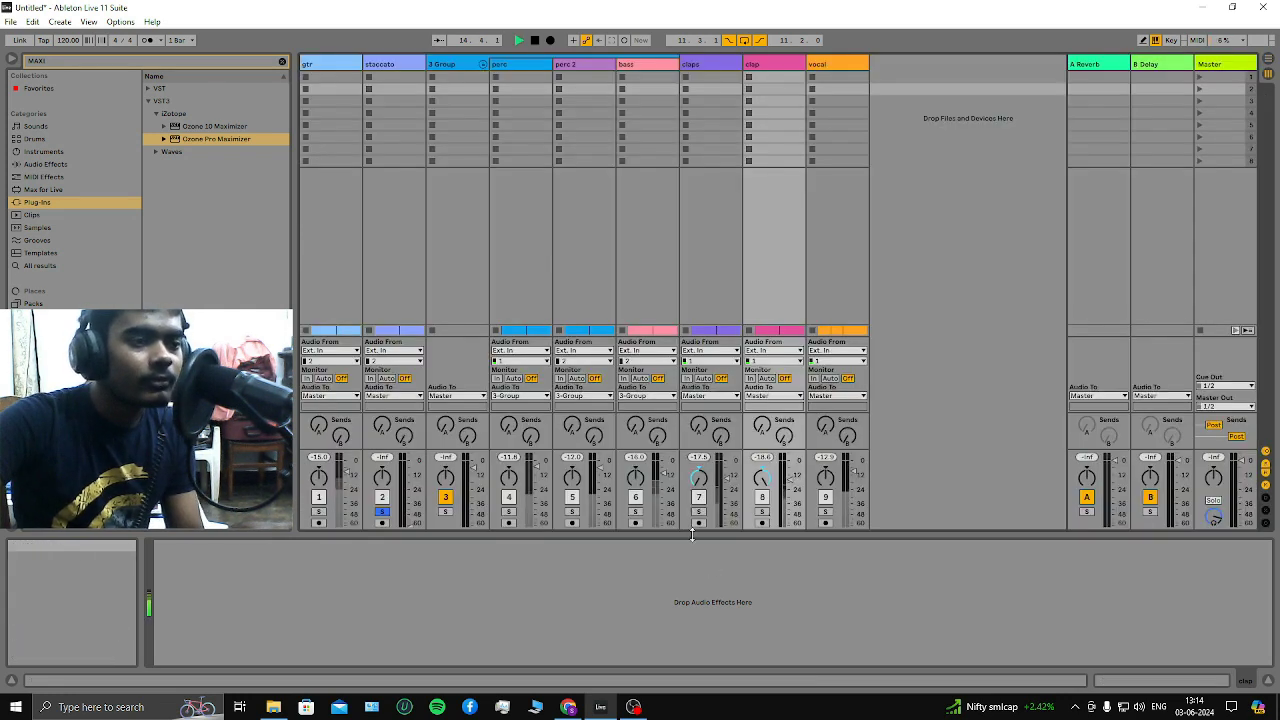
key("Tab")
left_click_drag(402, 518, 410, 457)
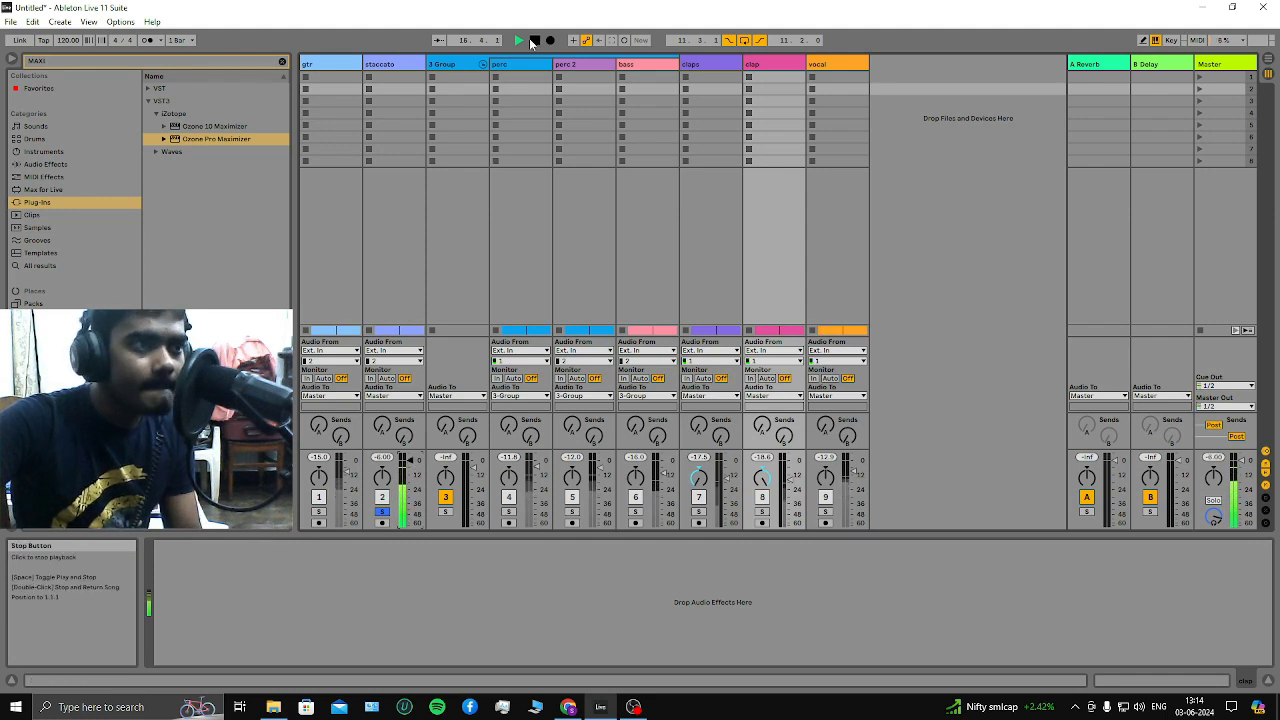
left_click(531, 42)
key("Tab")
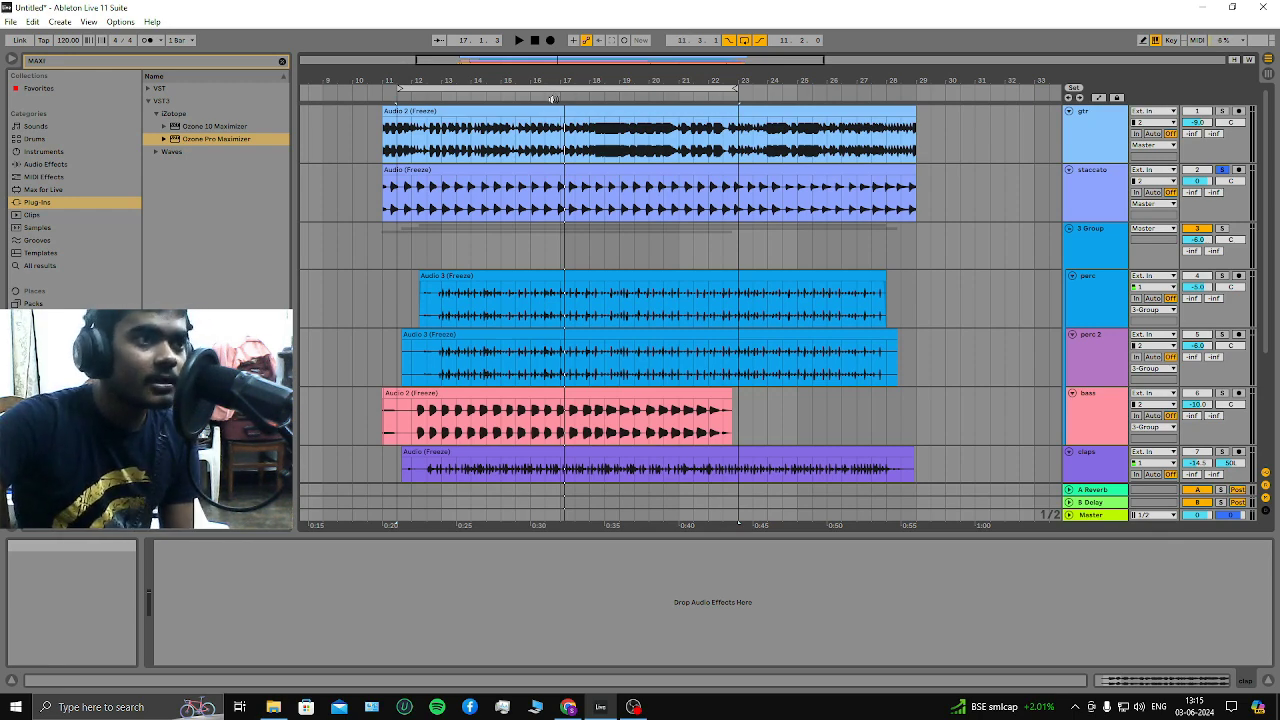
scroll(796, 239, "down", 4)
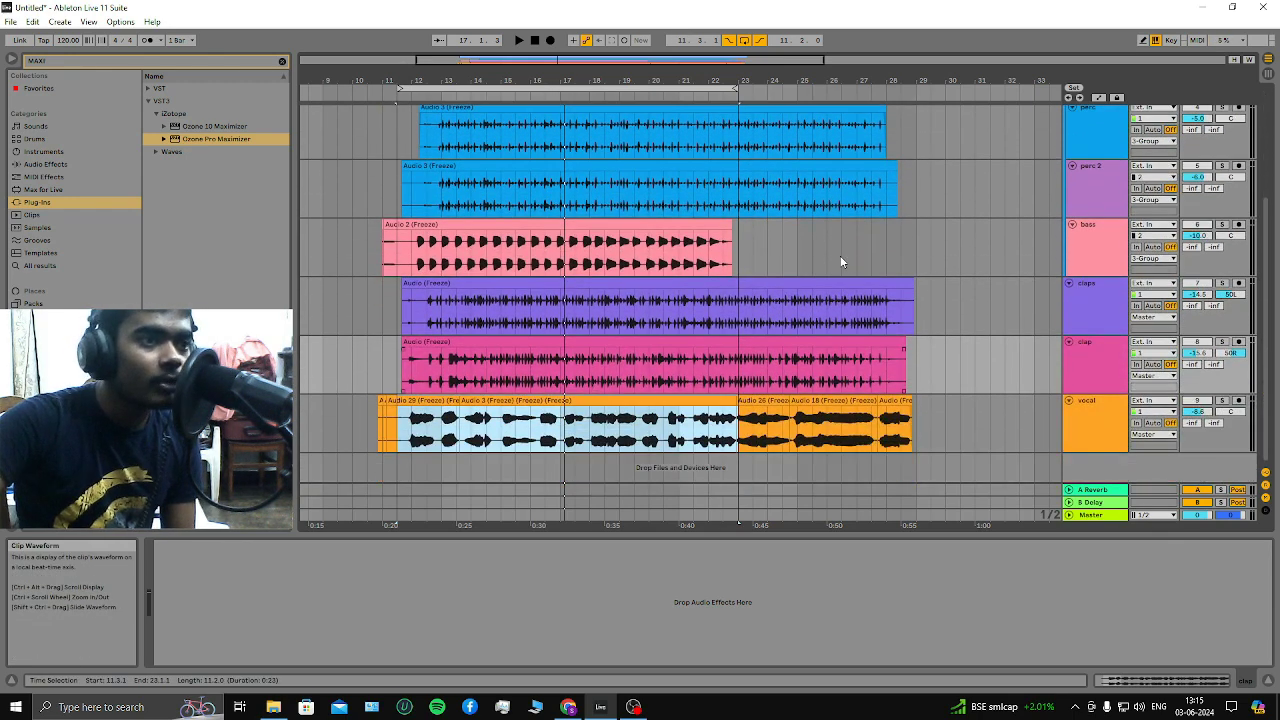
scroll(843, 260, "up", 4)
scroll(704, 264, "up", 1)
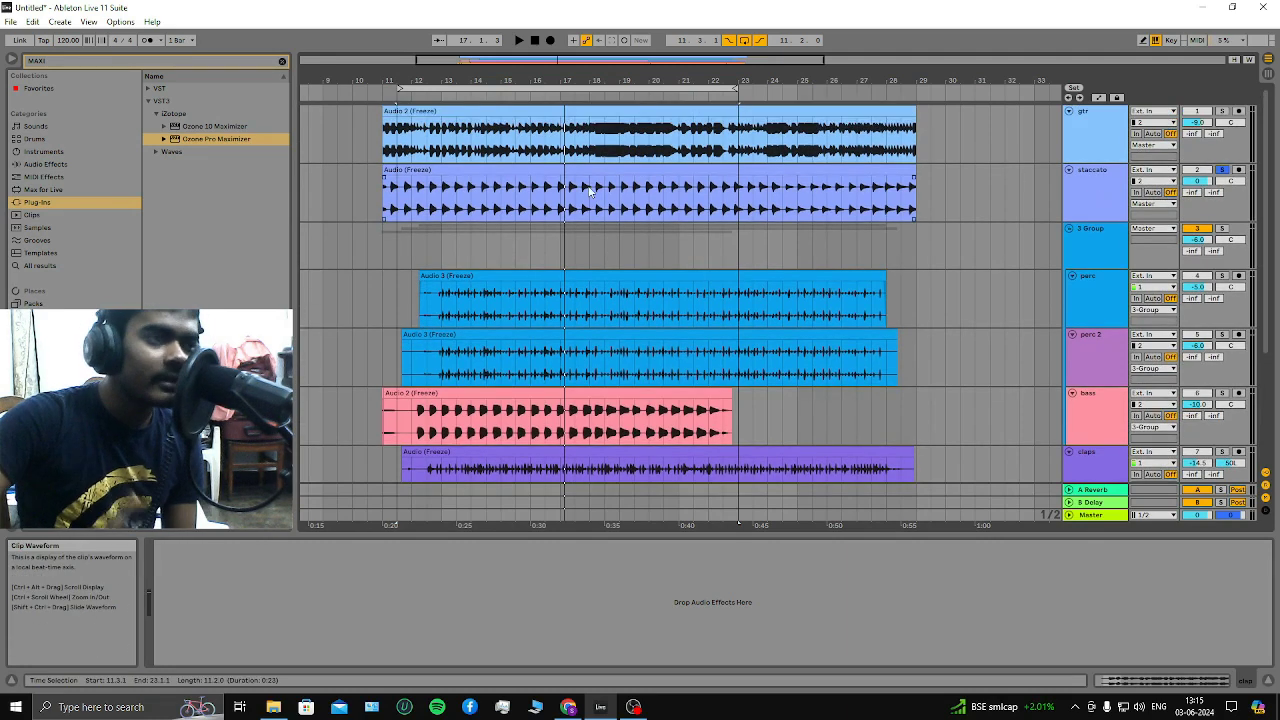
key("Tab")
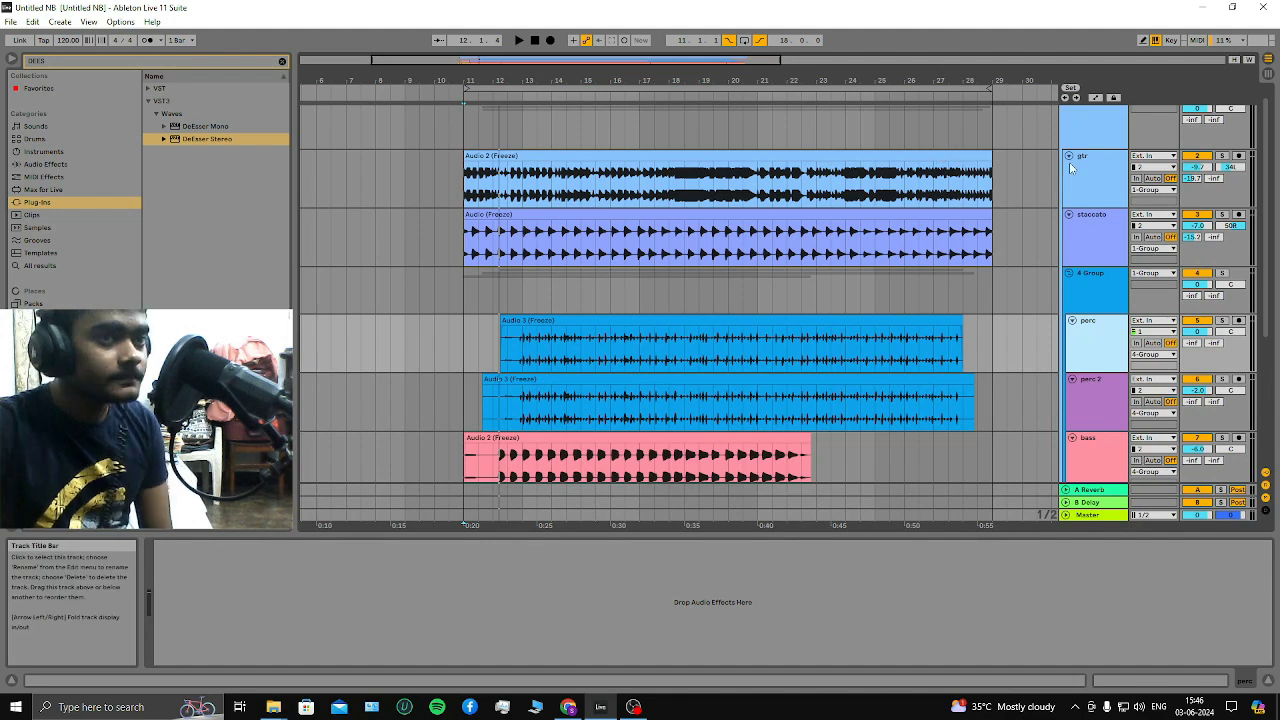
Display the effects on the 1 Group track, followed by the effects chain on the Master track
scroll(1087, 200, "up", 1)
left_click(1078, 122)
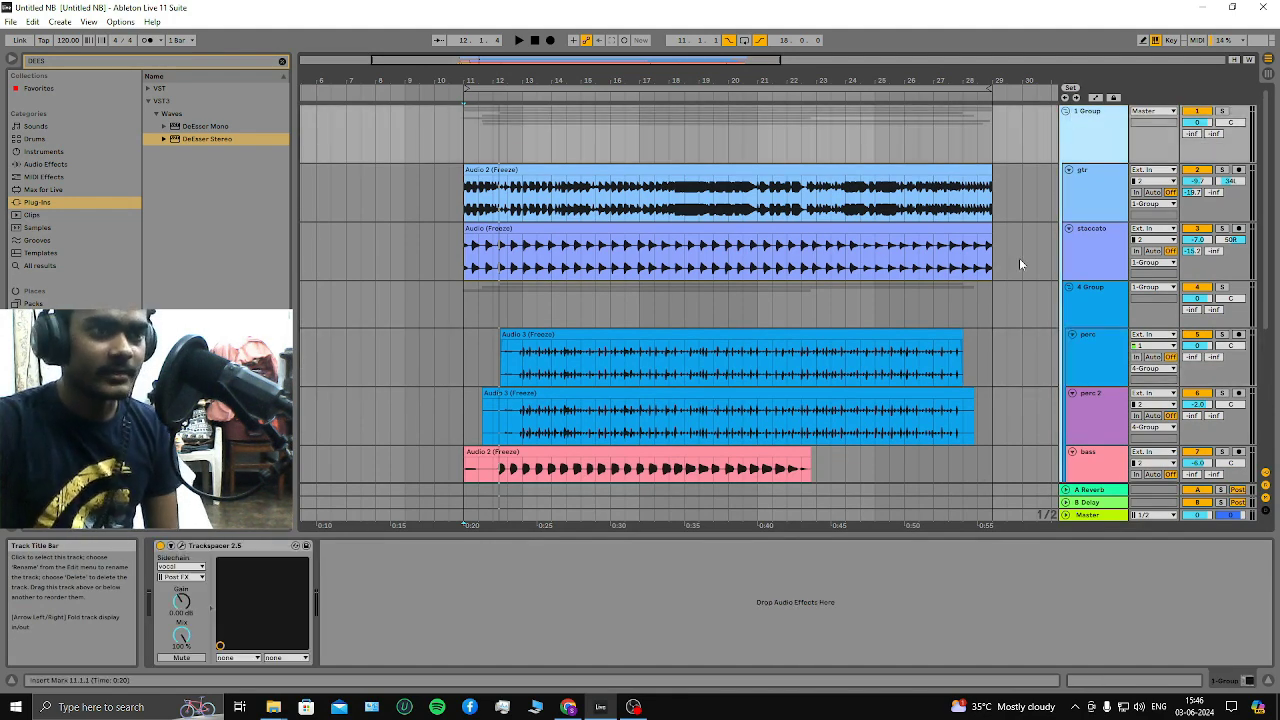
scroll(1019, 258, "down", 5)
scroll(1025, 357, "down", 3)
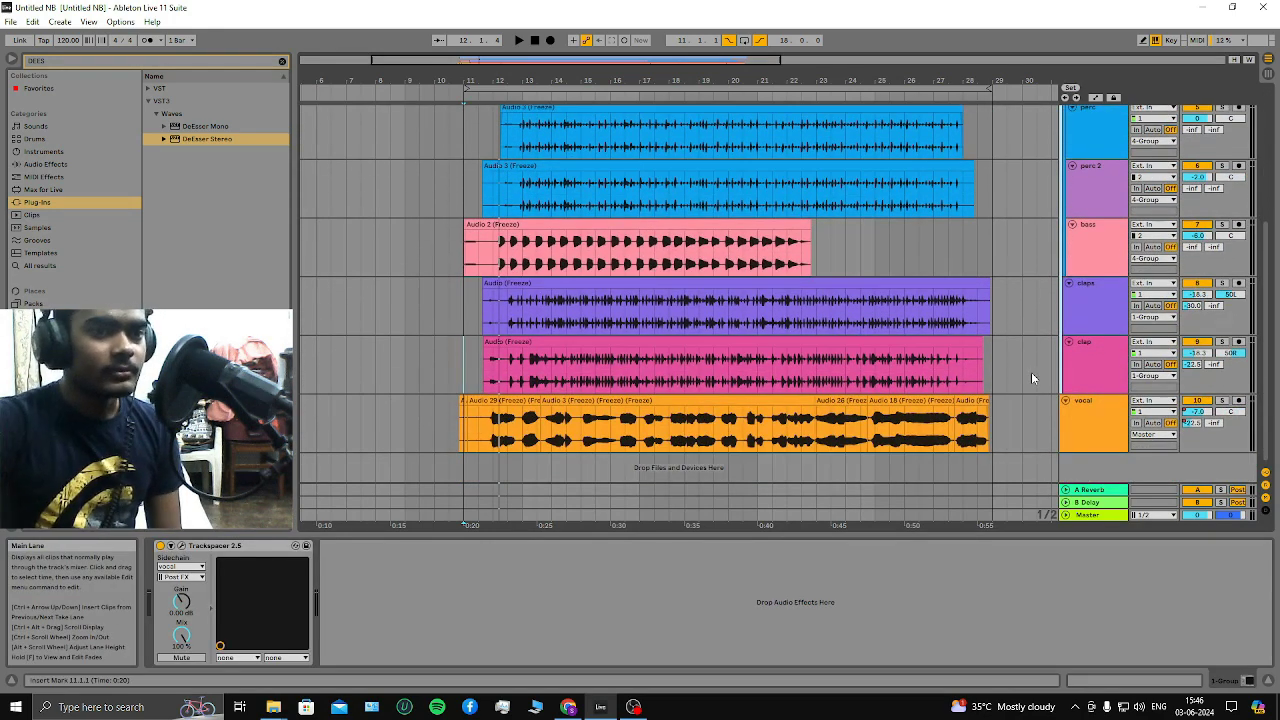
left_click(1088, 514)
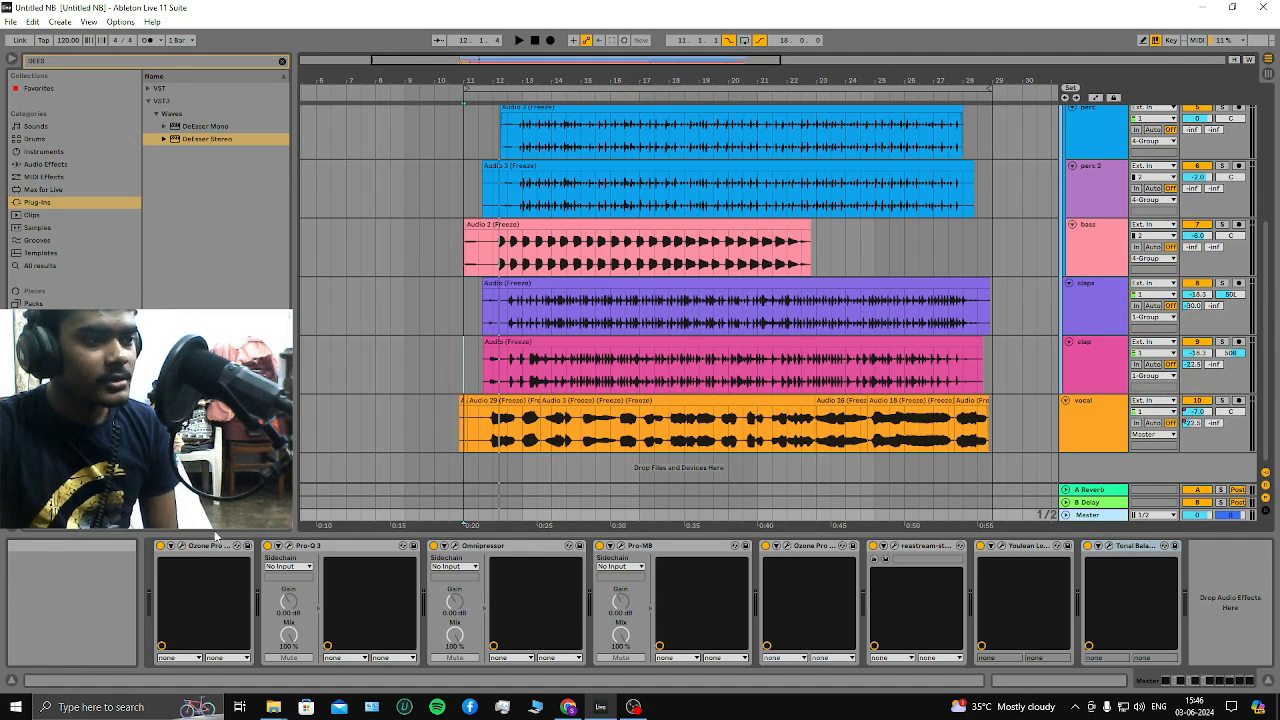
Examine the Master's two Ozone Pro Maximizer windows along with its Omnipressor and Pro-MB devices, closing each plug-in window
left_click(182, 547)
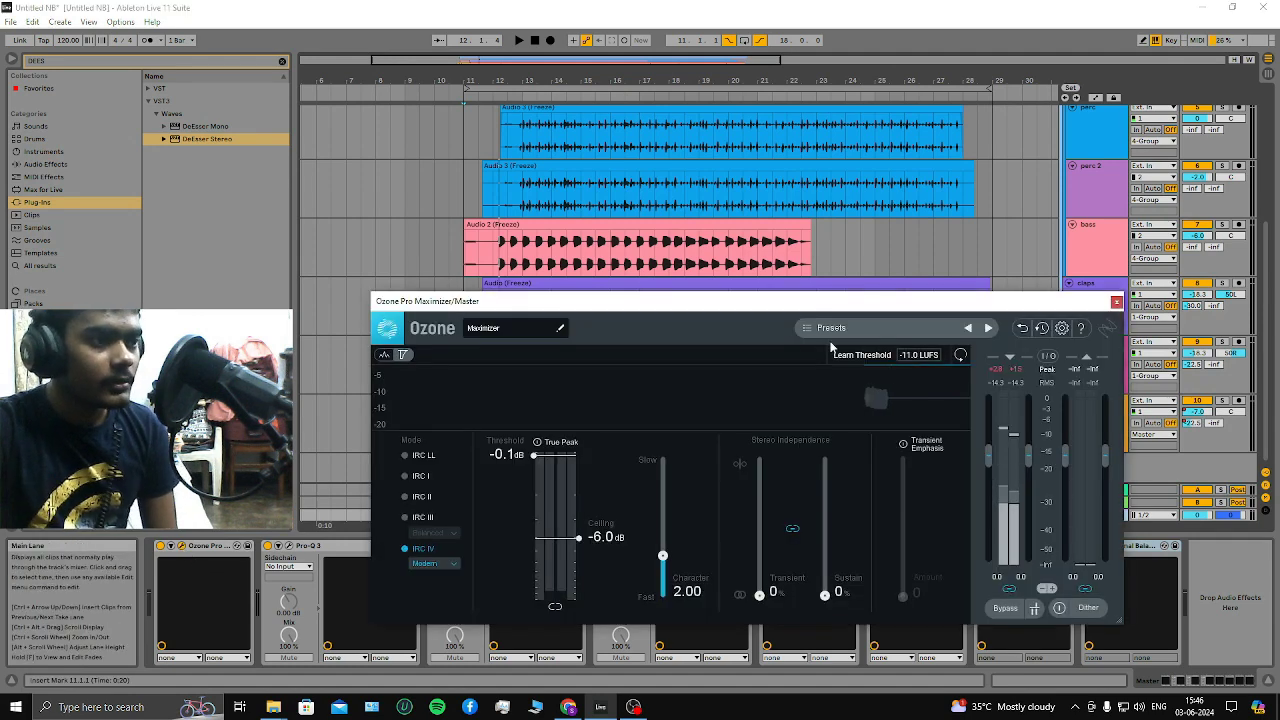
left_click(1117, 301)
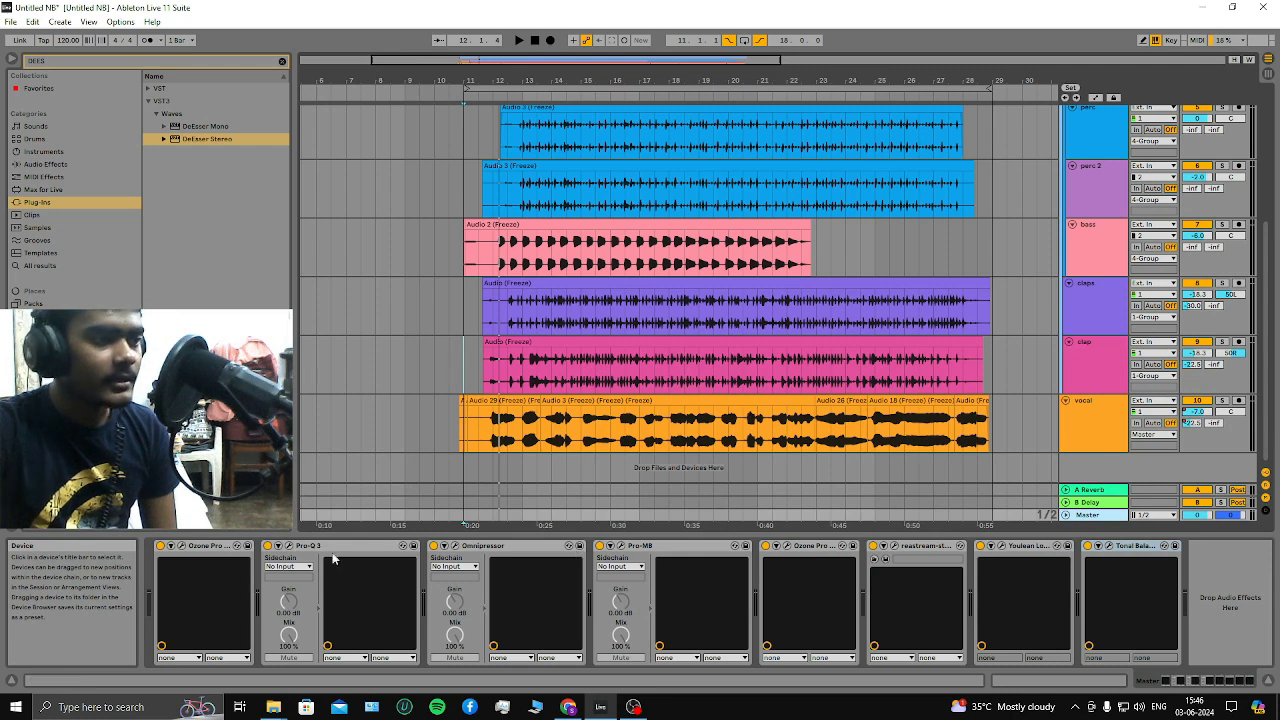
left_click(520, 546)
left_click(637, 547)
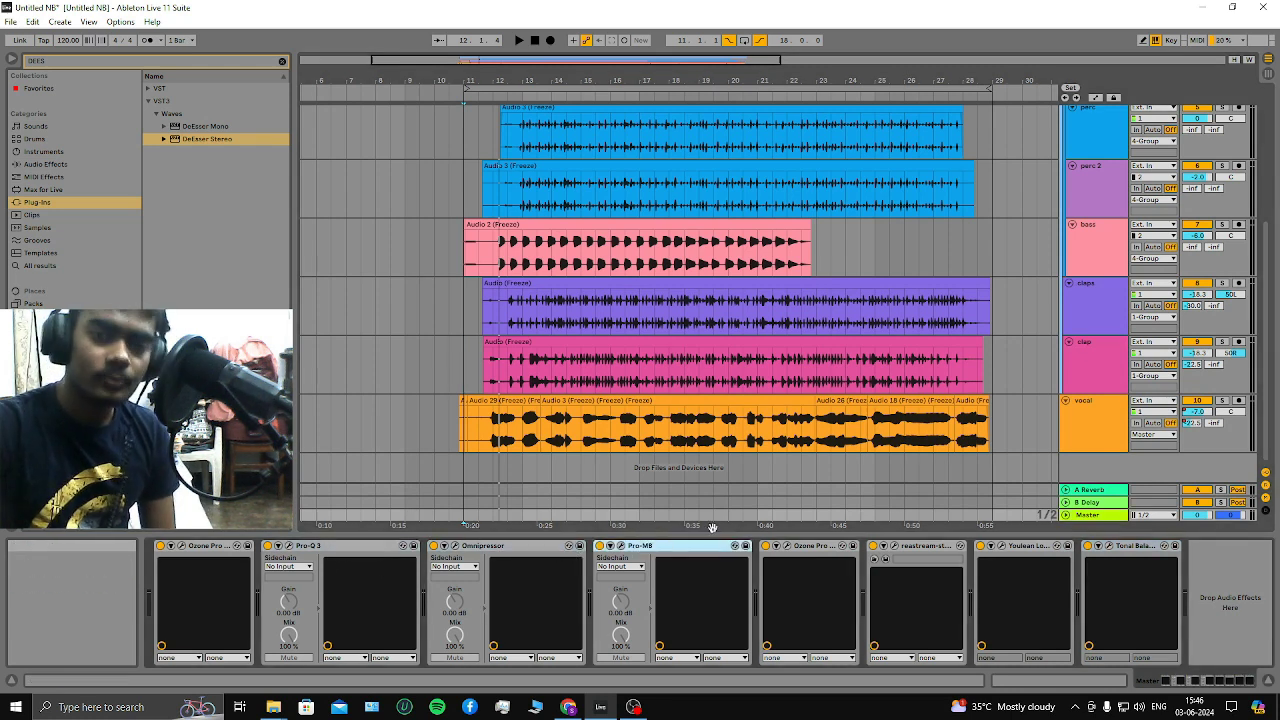
left_click(784, 546)
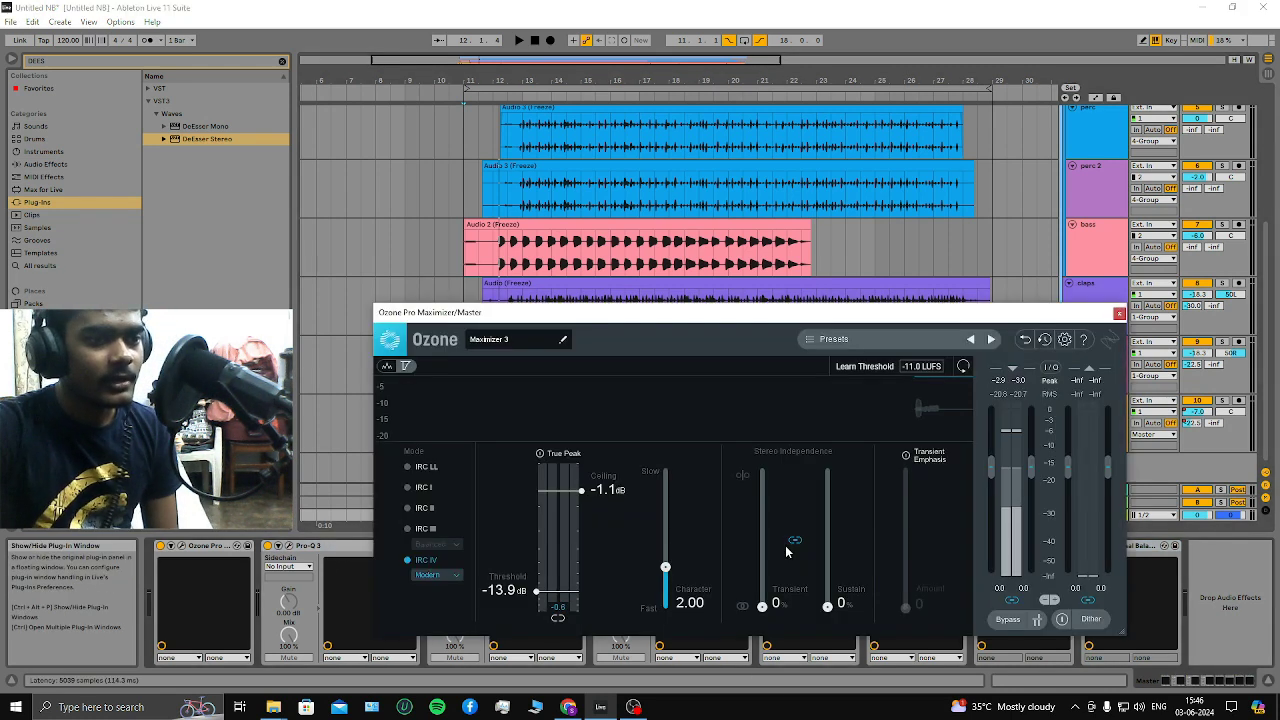
left_click(1119, 313)
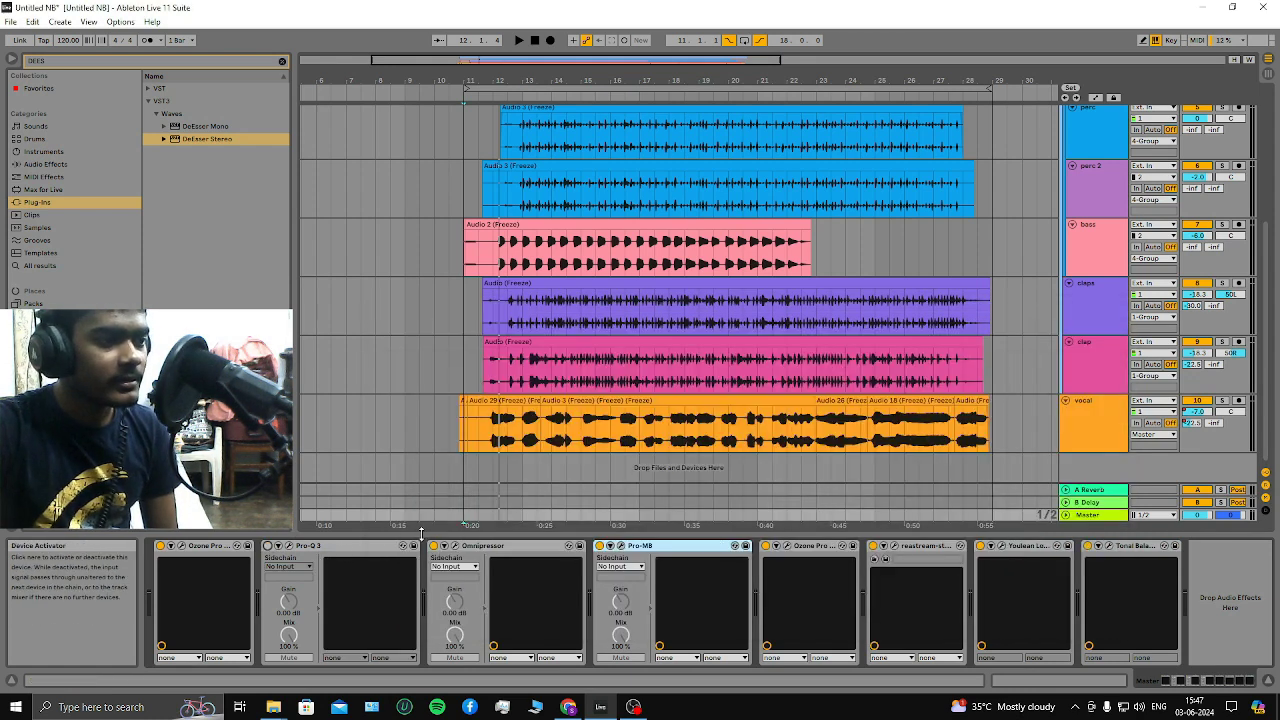
Deactivate Pro-Q 3, Omnipressor, Pro-MB and the second Ozone Pro Maximizer on the Master, keeping the reastream device active
left_click(598, 545)
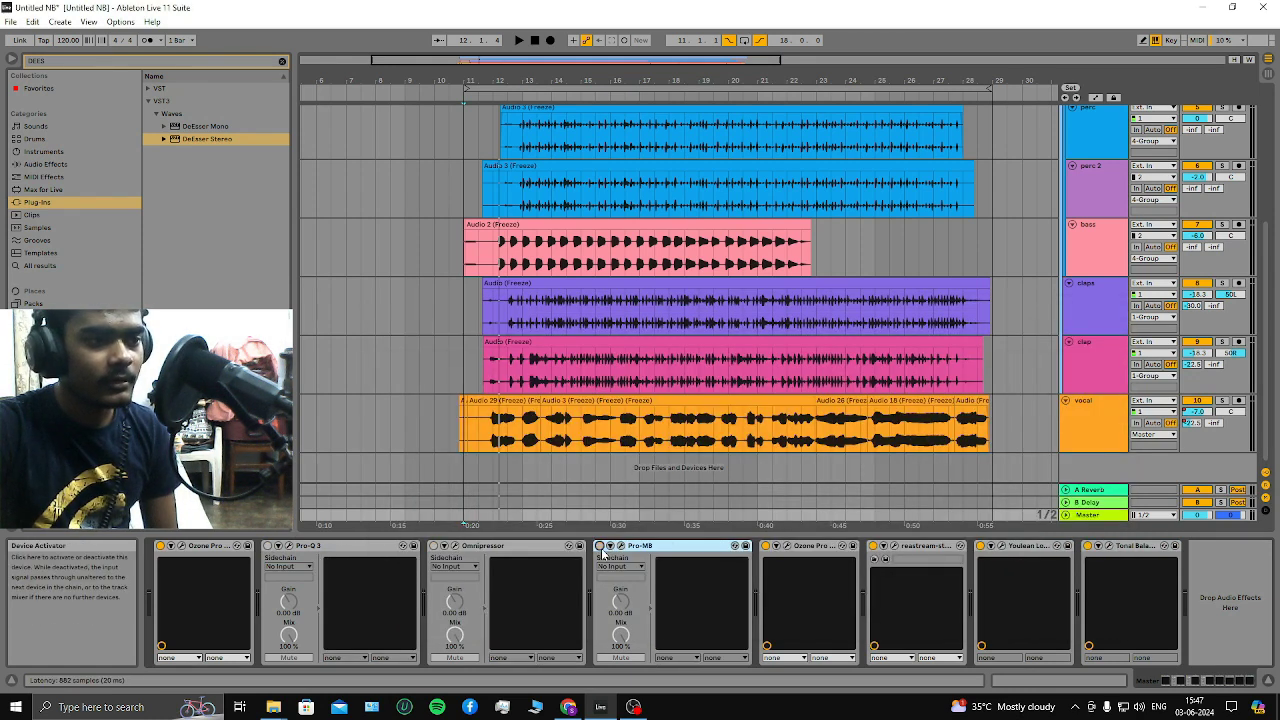
left_click(765, 545)
left_click(873, 545)
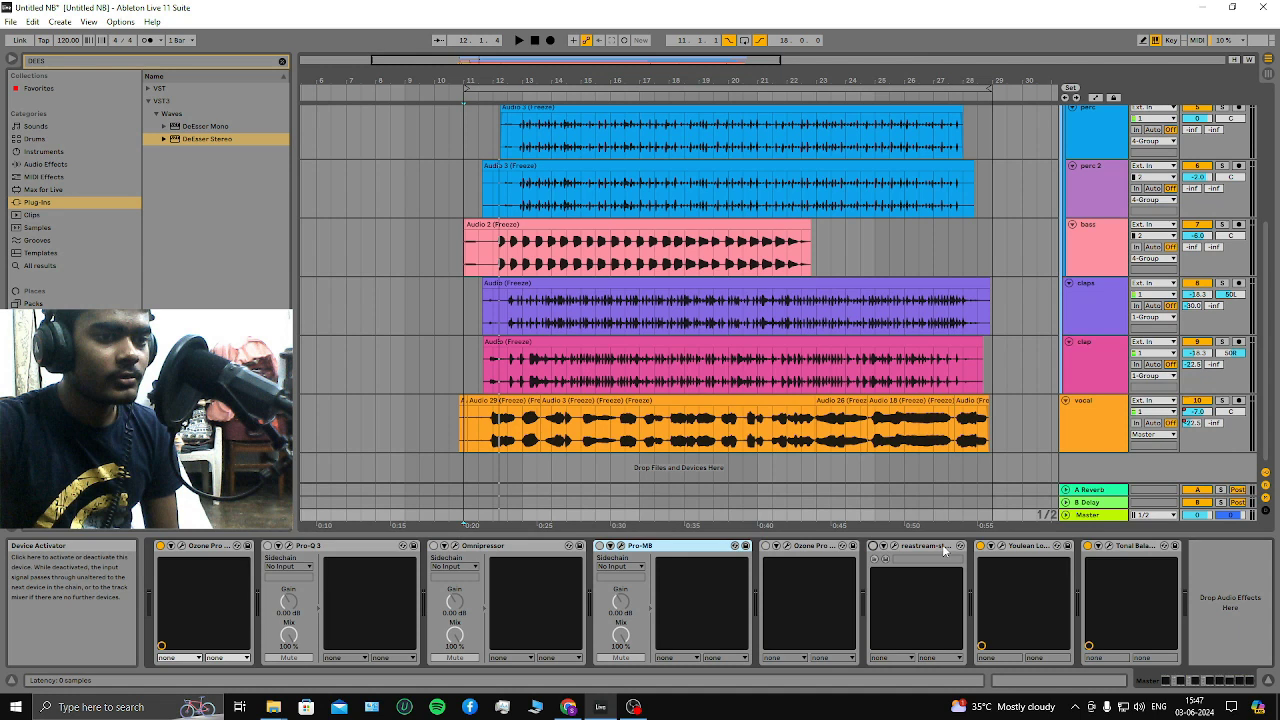
left_click(873, 546)
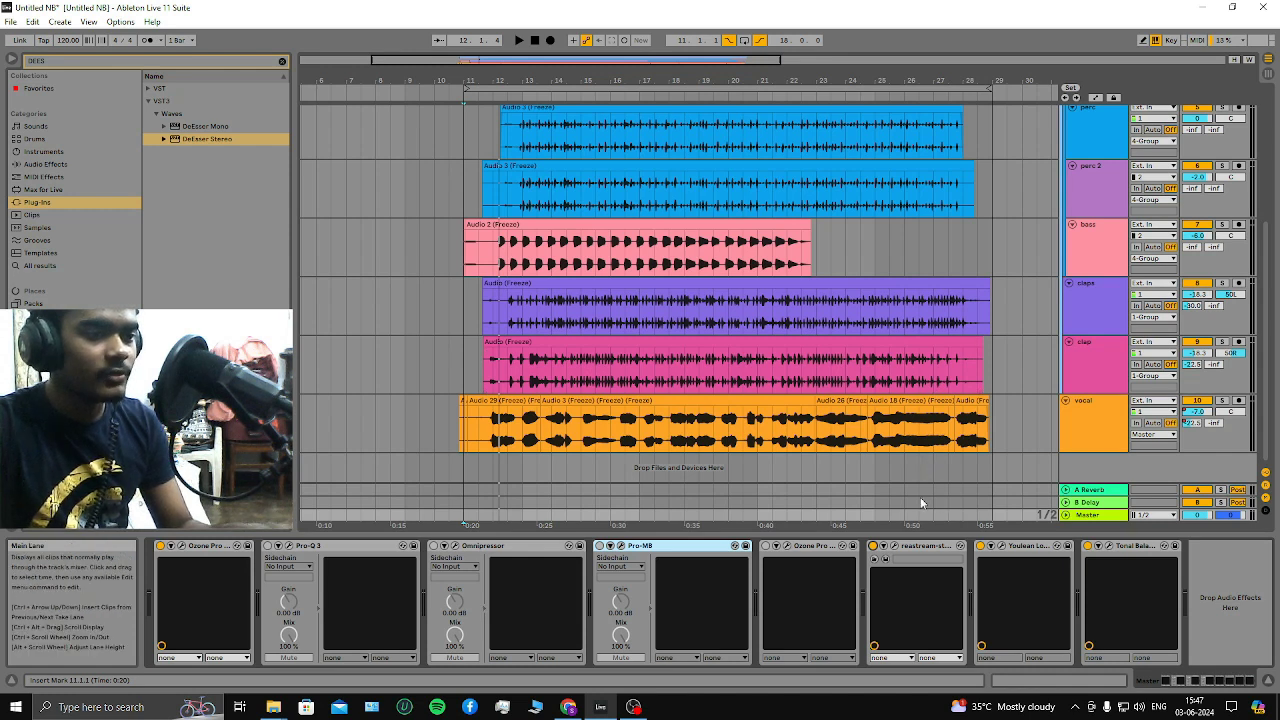
Play the full mix with the mixer shown to check the track and Master levels, and stop playback
key("Tab")
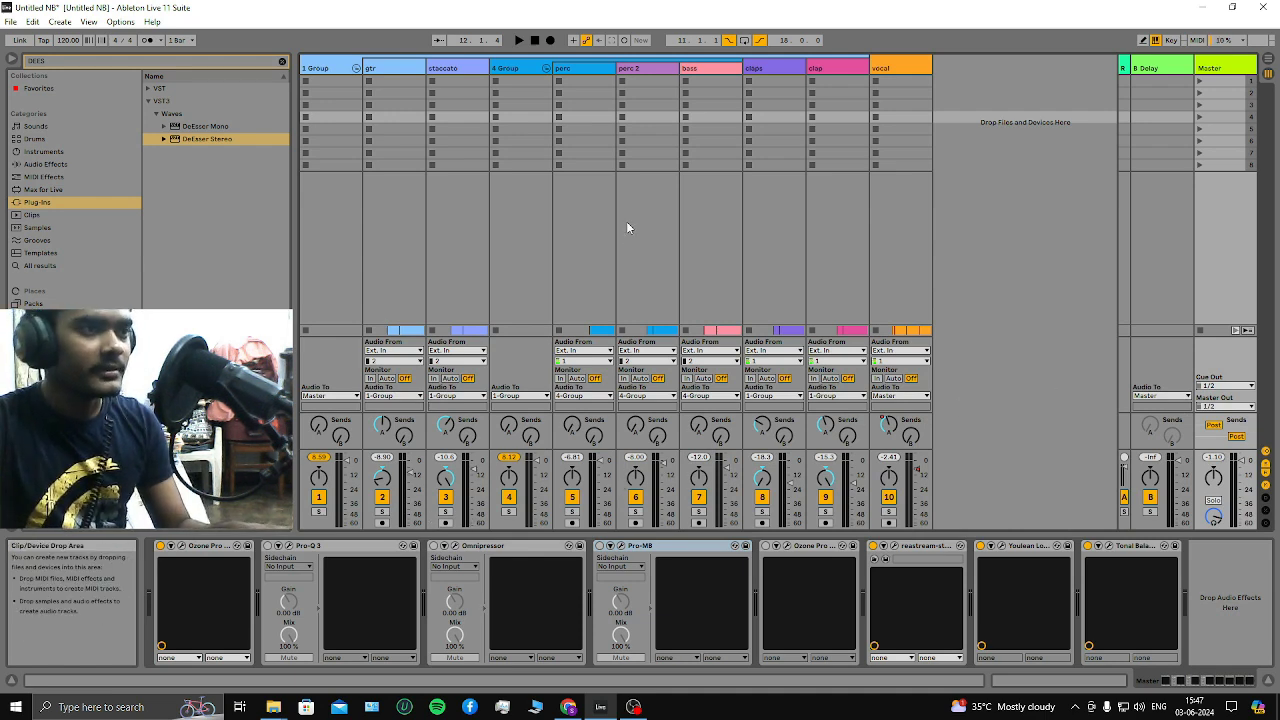
key("Tab")
key("space")
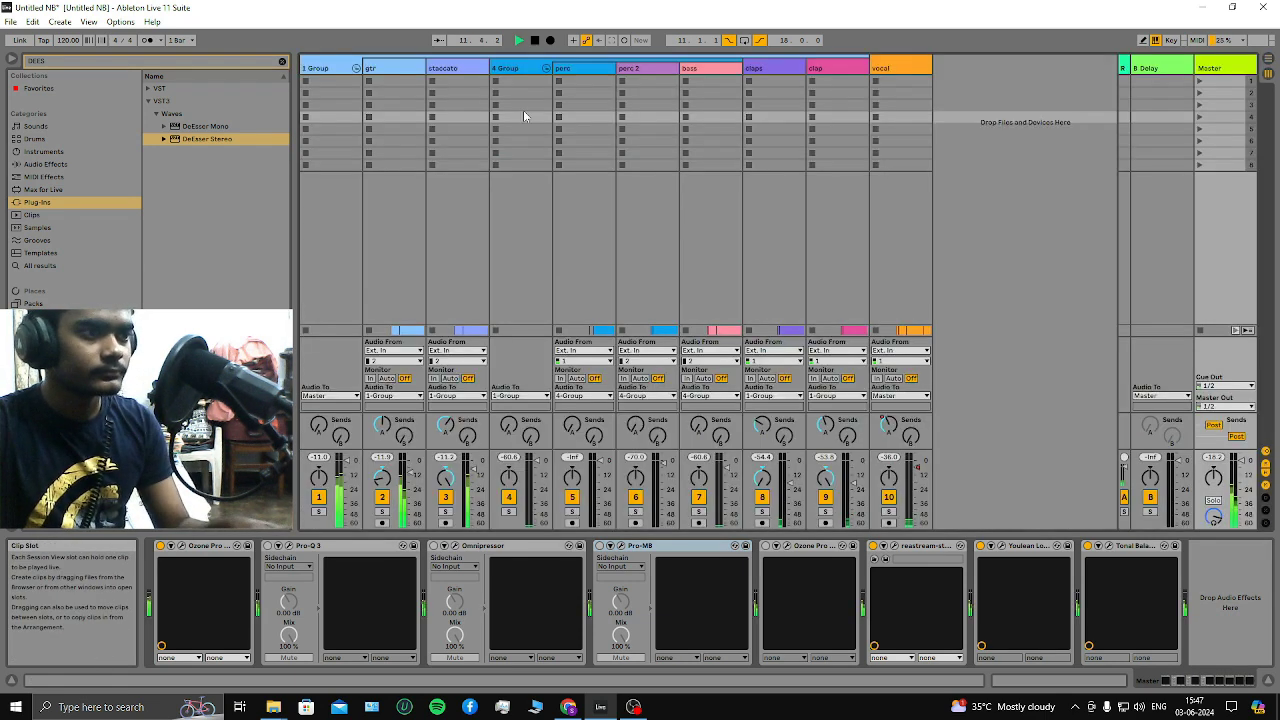
key("Tab")
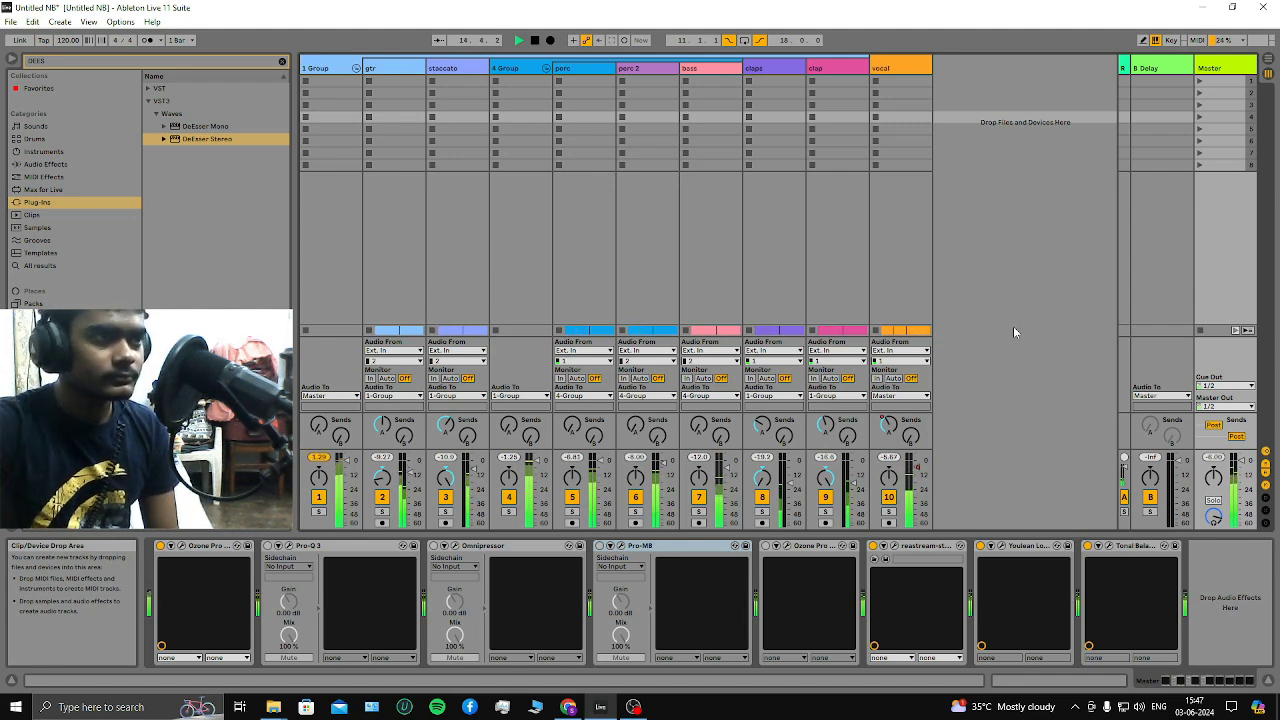
left_click(535, 41)
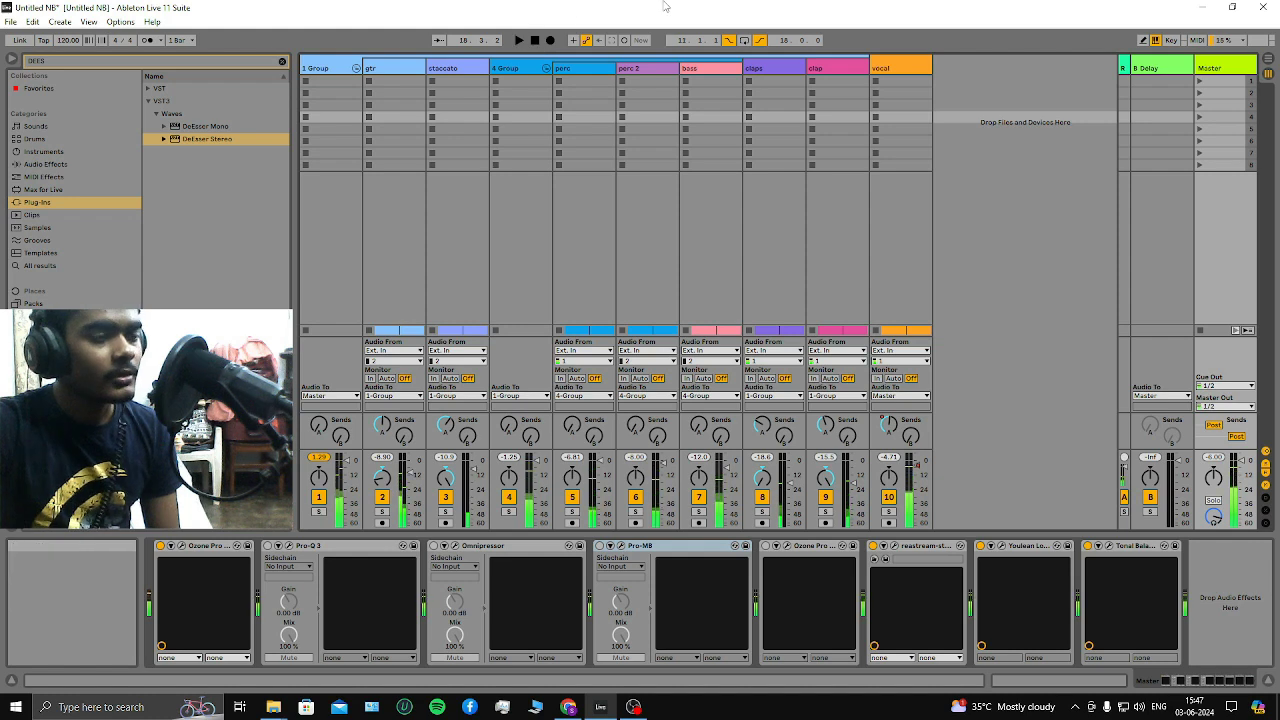
Check the Master's first Ozone Pro Maximizer settings, close its window, and deactivate the device
left_click(782, 545)
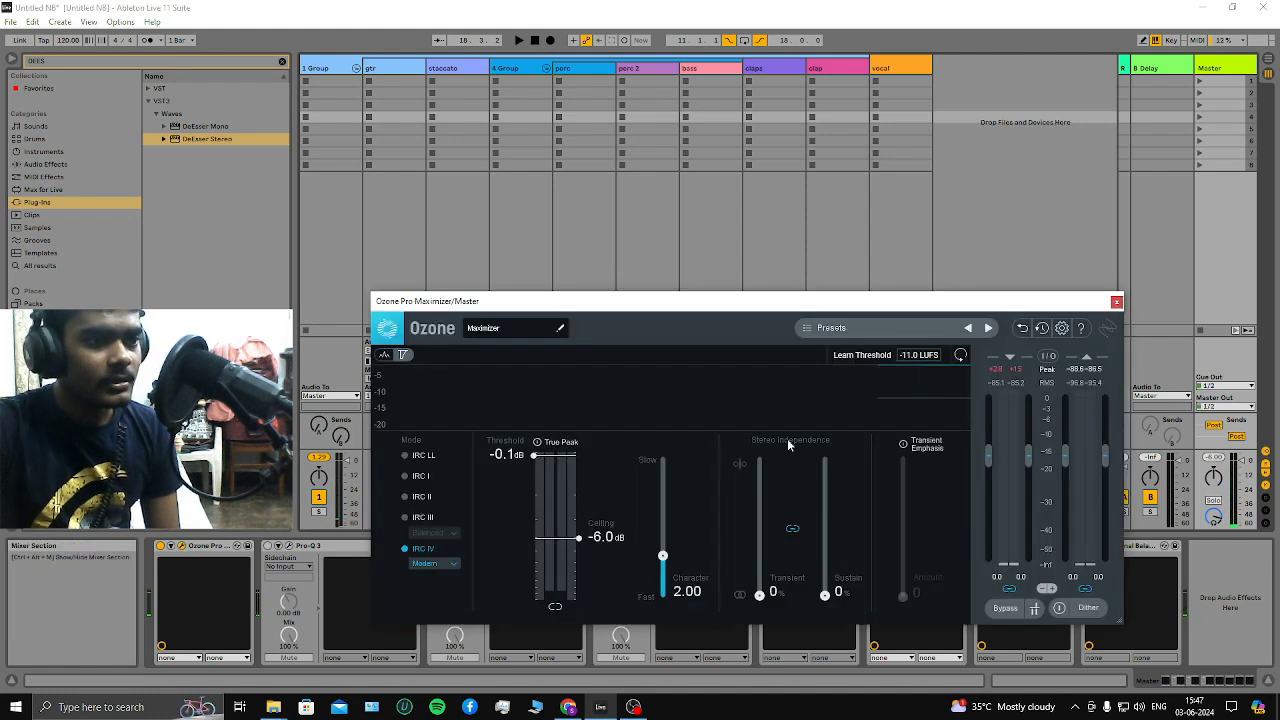
left_click(1116, 301)
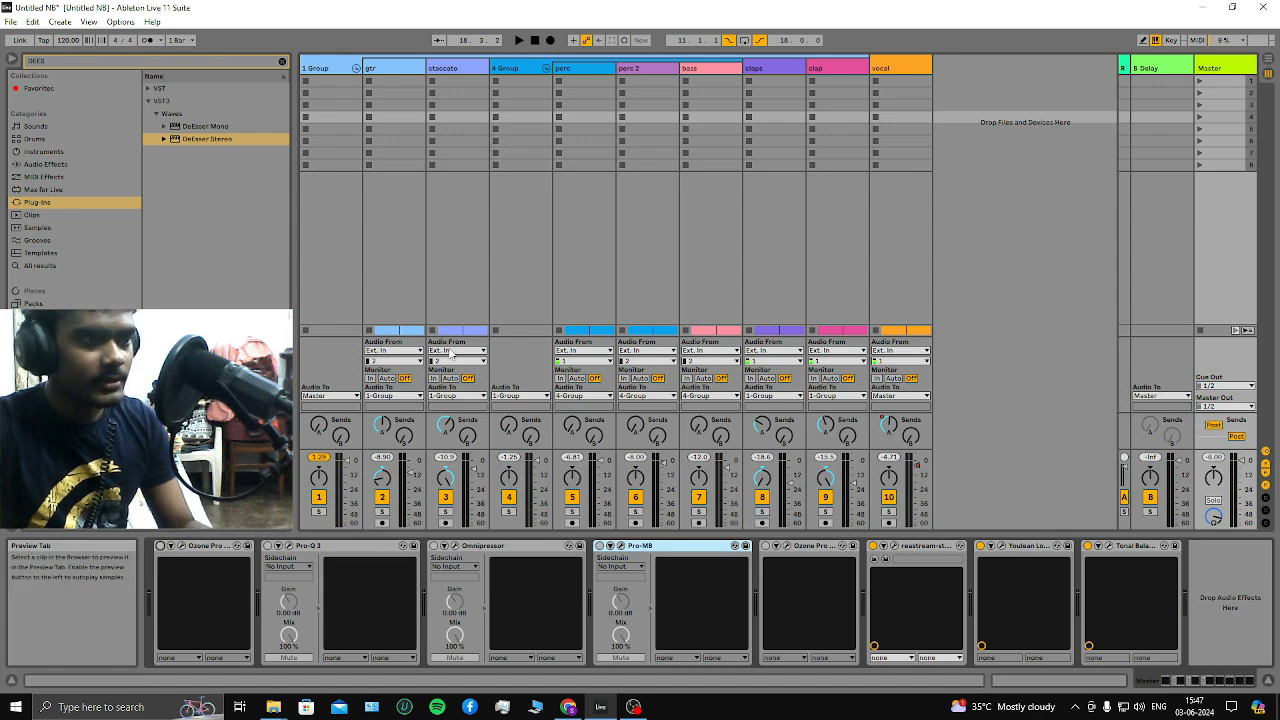
Play the full mix with the mixer shown and the Master processors bypassed to check the levels, and stop playback
key("Tab")
key("space")
key("Tab")
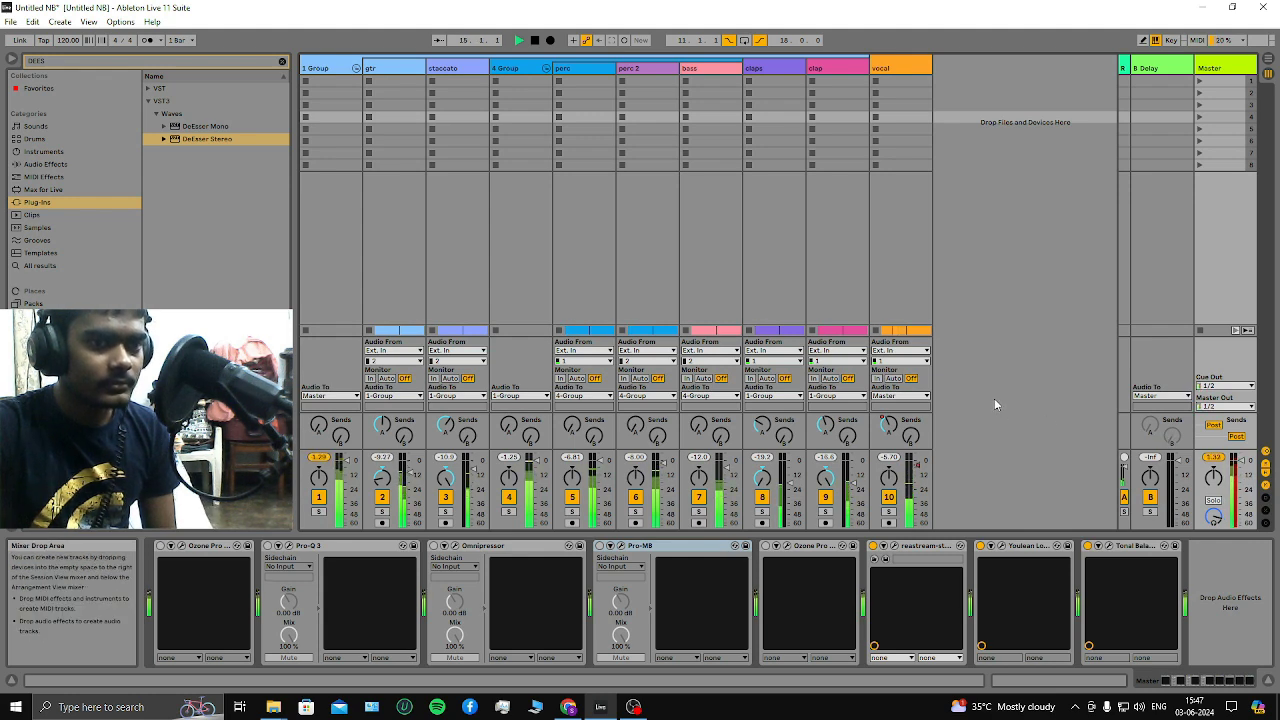
left_click(536, 41)
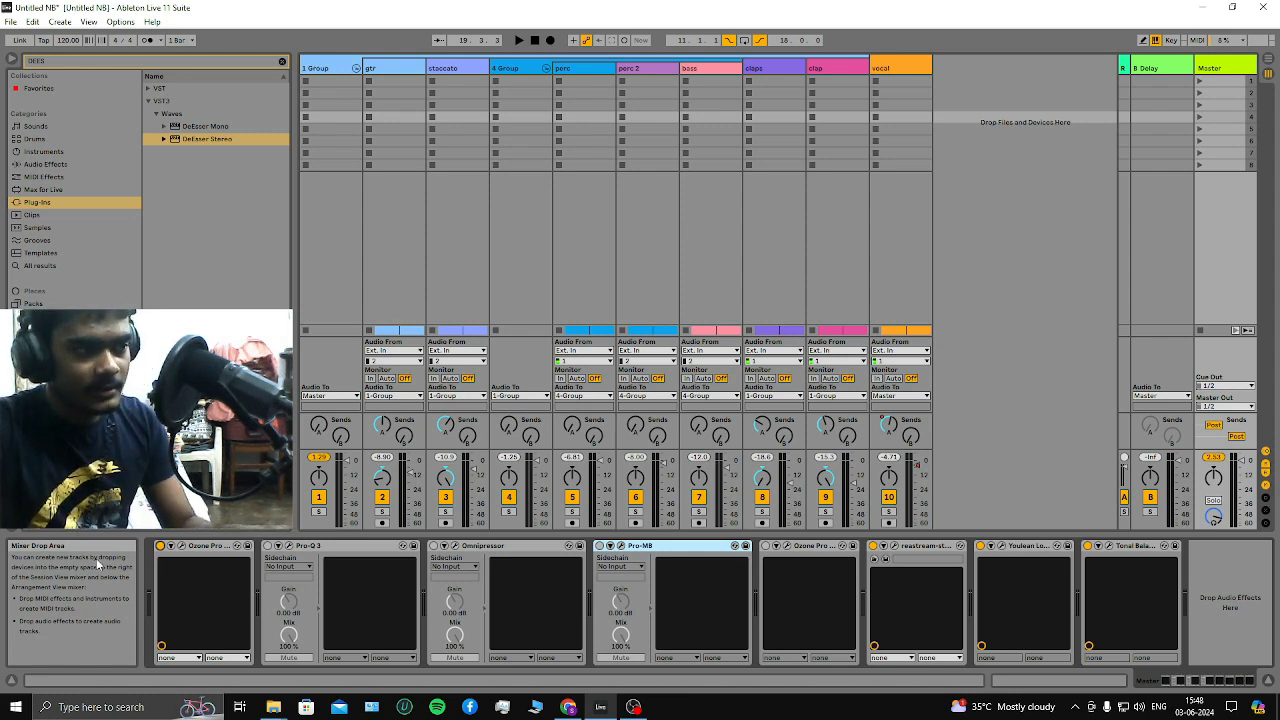
Deactivate the Master's first Ozone Pro Maximizer and play the arrangement with the mixer shown, stopping playback at the end
left_click(160, 546)
key("Tab")
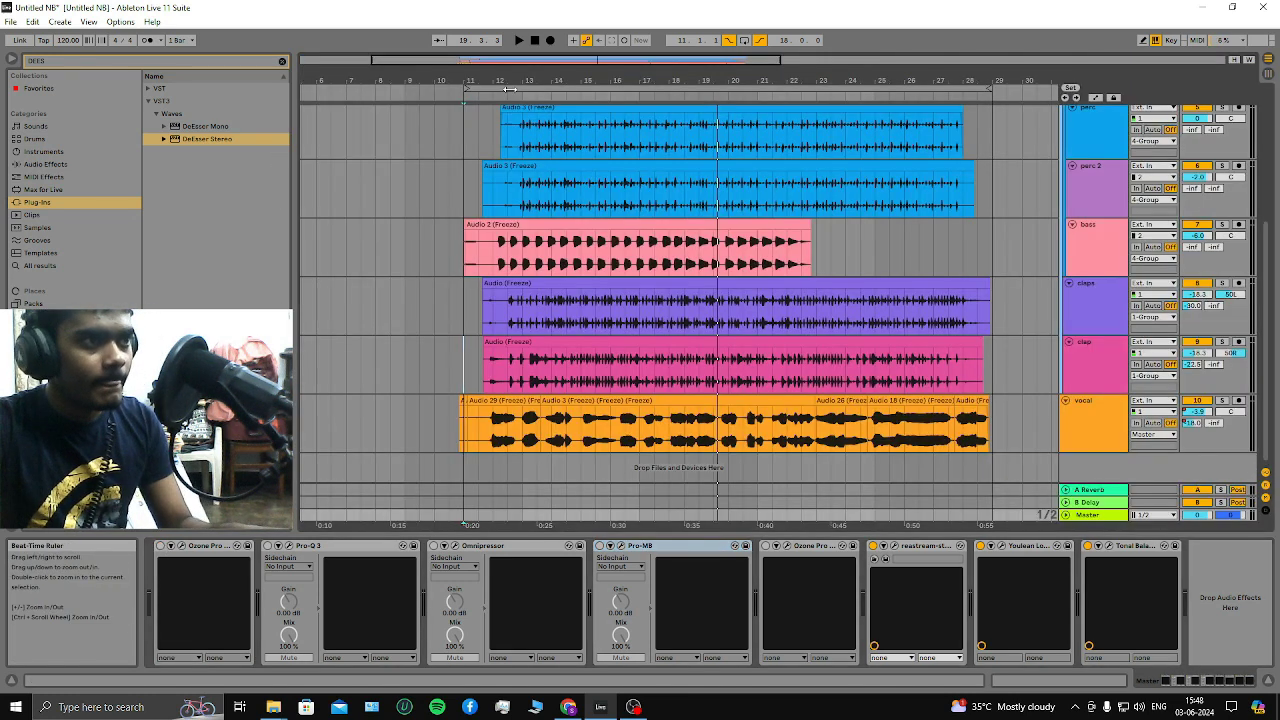
key("space")
key("Tab")
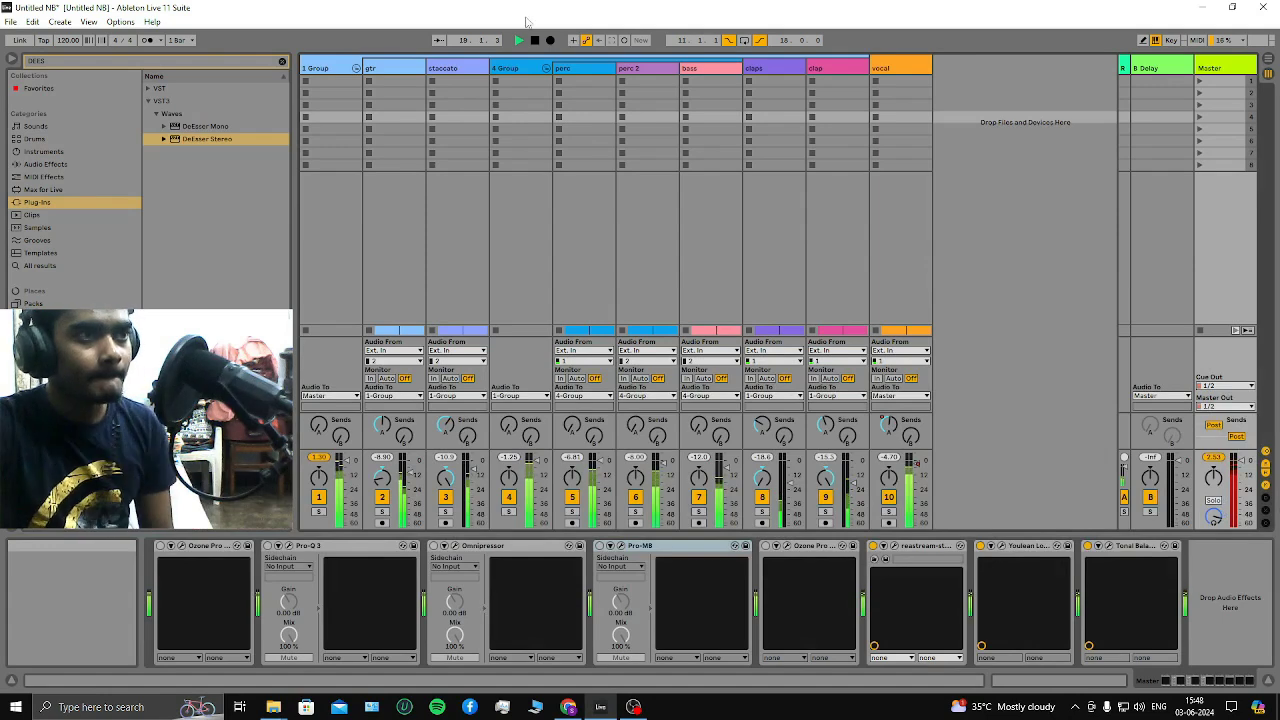
left_click(534, 40)
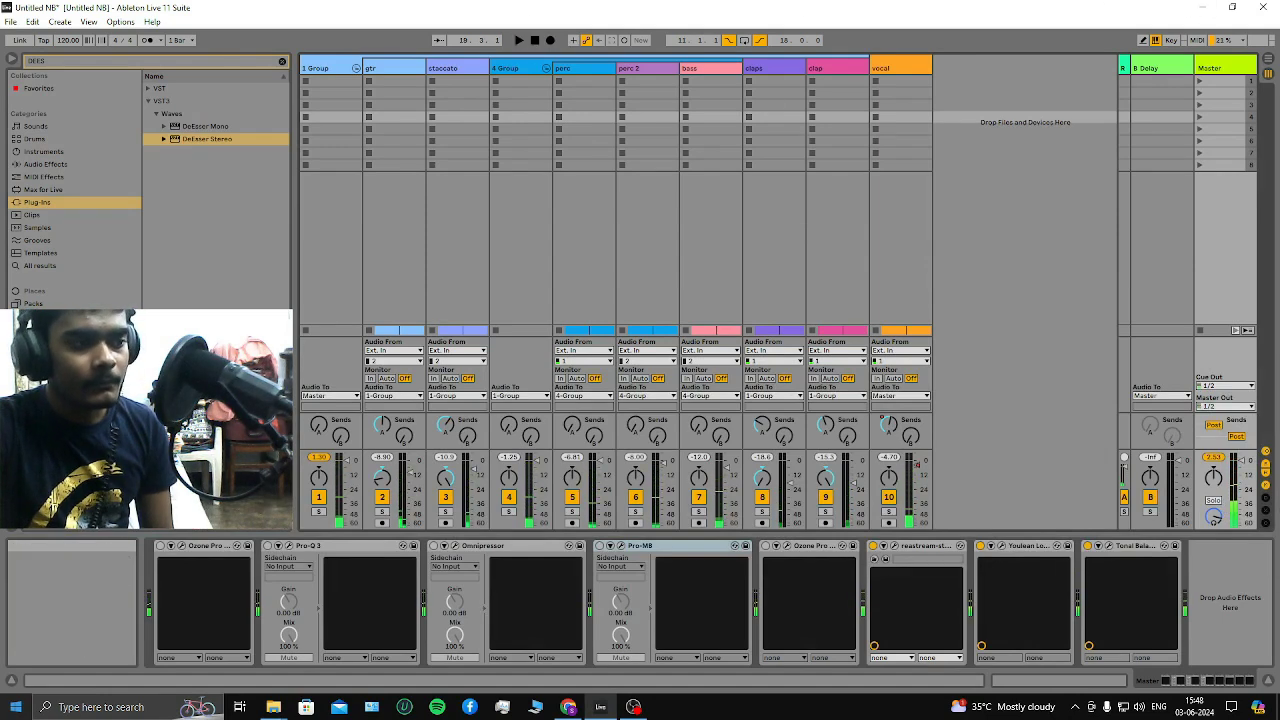
Switch to File Explorer and open Screenshot (39) of the mixer from the Screenshots folder in Pictures
left_click(15, 707)
mouse_move(273, 705)
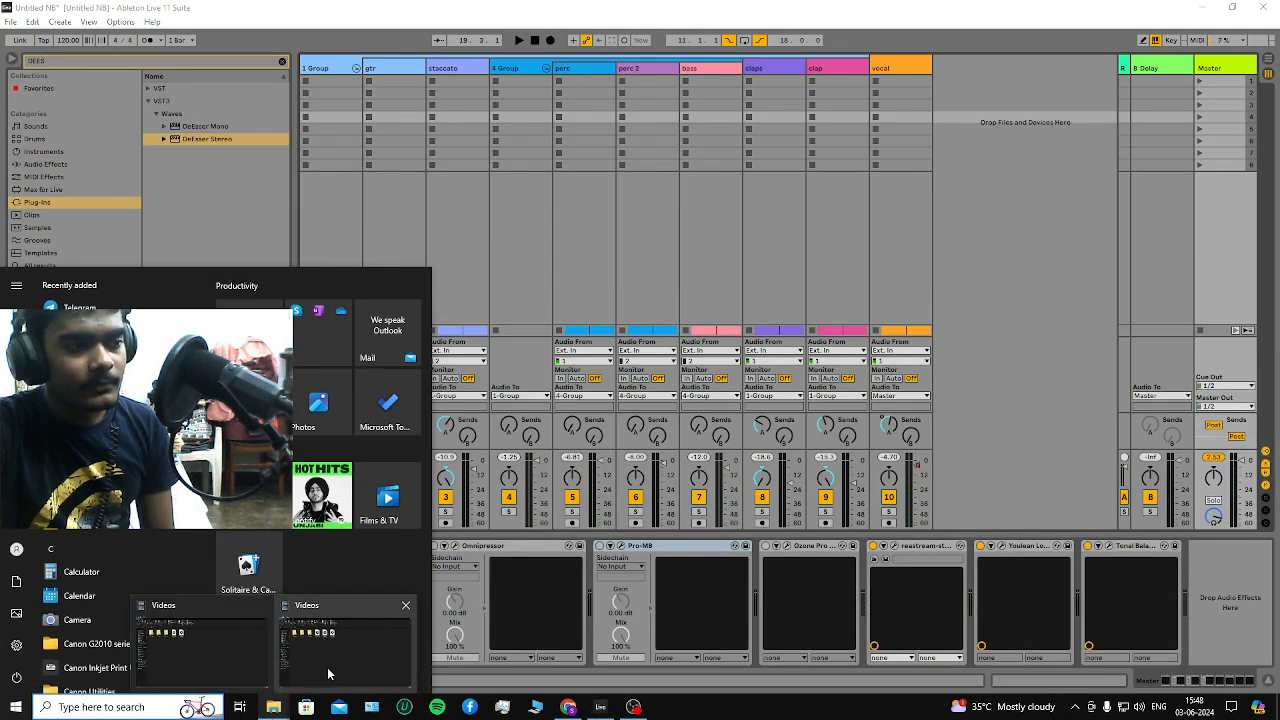
left_click(327, 674)
left_click(49, 198)
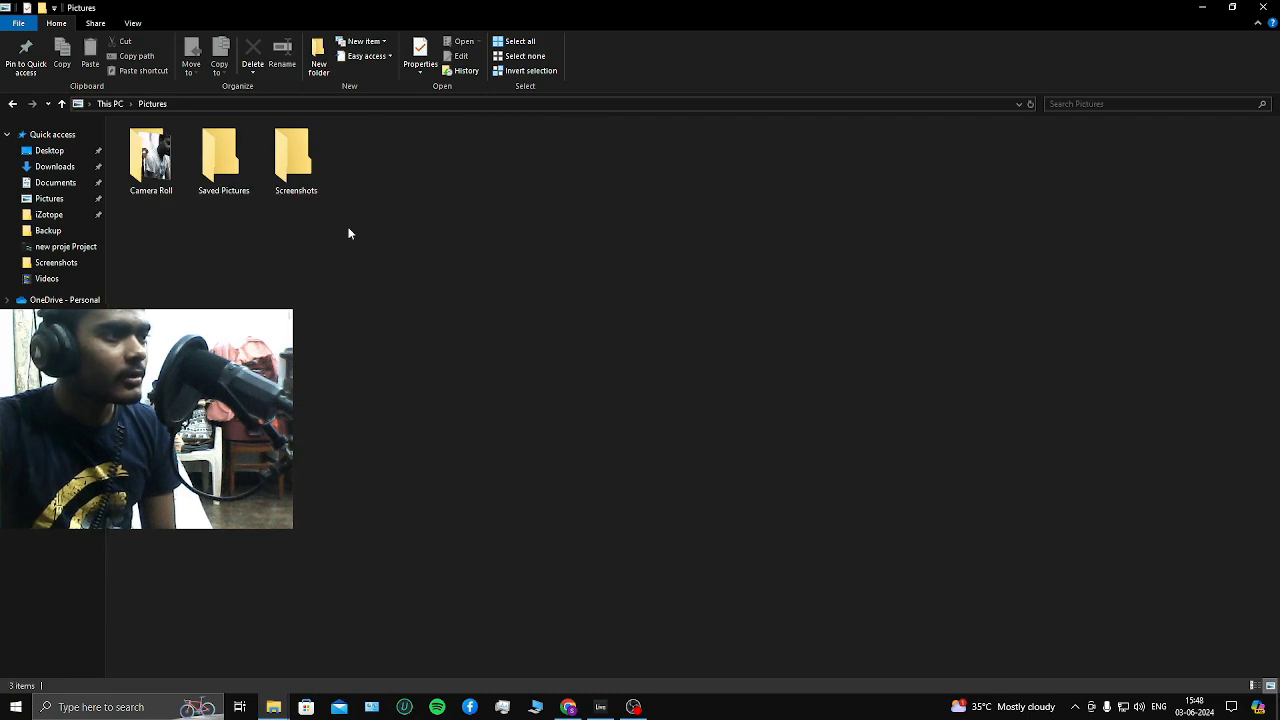
double_click(300, 172)
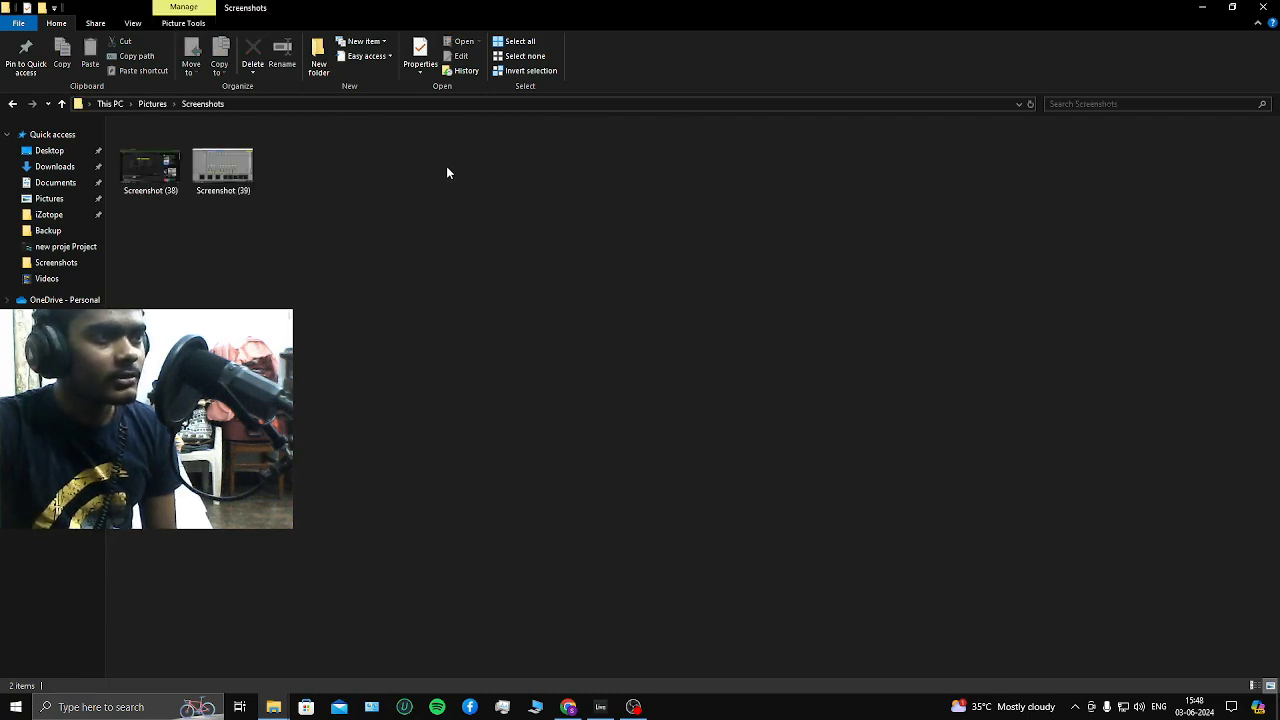
double_click(218, 168)
Examine the gtr channel's peak value, pan and stereo meter in the screenshot, comparing it with the neighbouring group and staccato channels
scroll(378, 490, "up", 6)
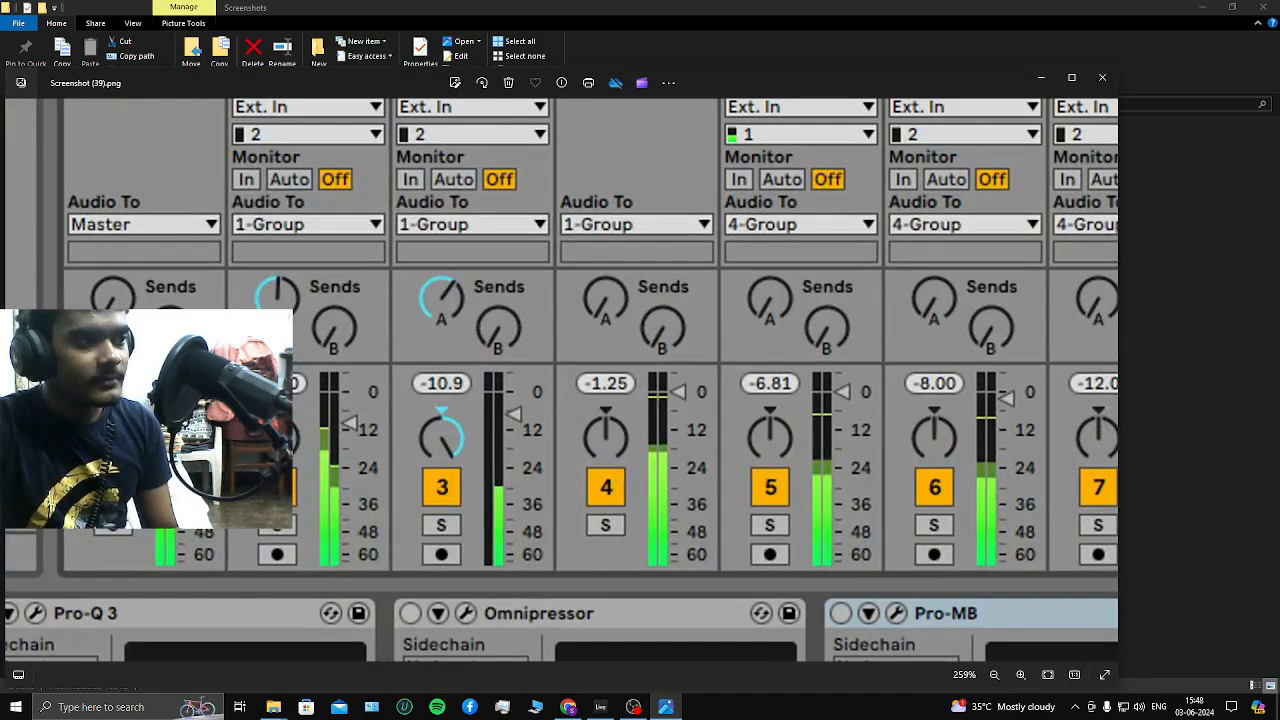
scroll(514, 414, "up", 5)
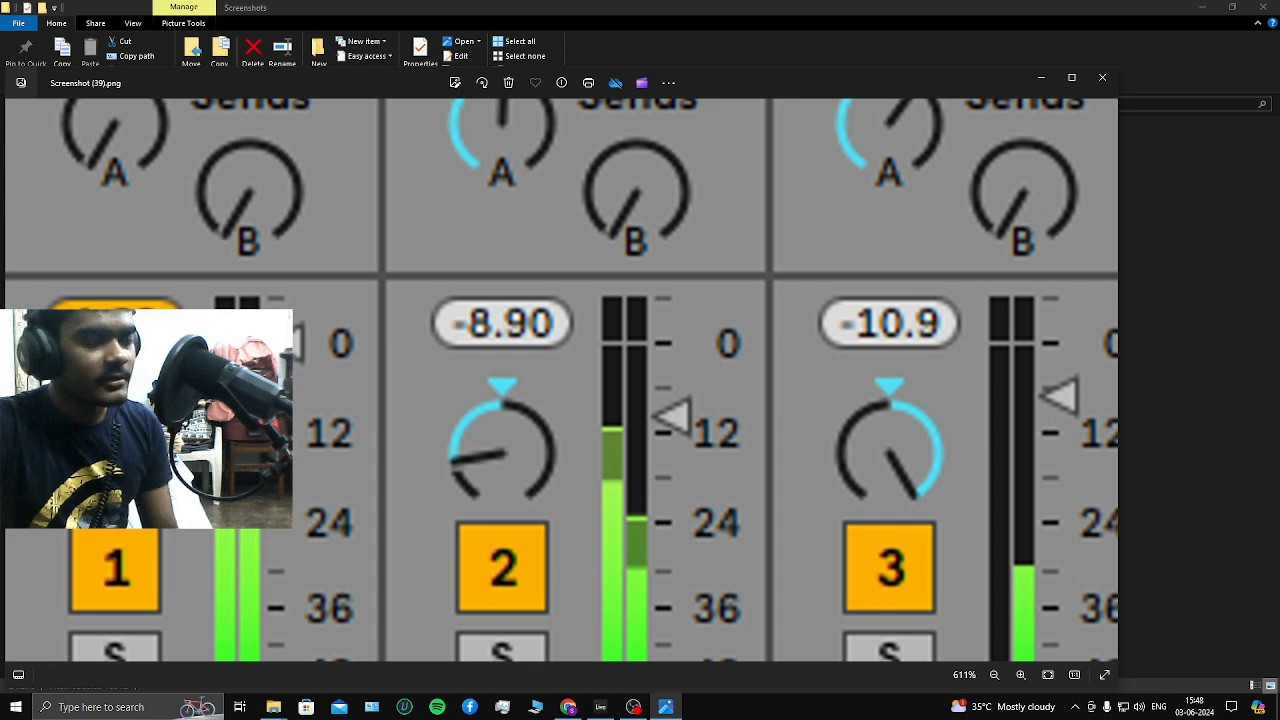
scroll(210, 410, "up", 4)
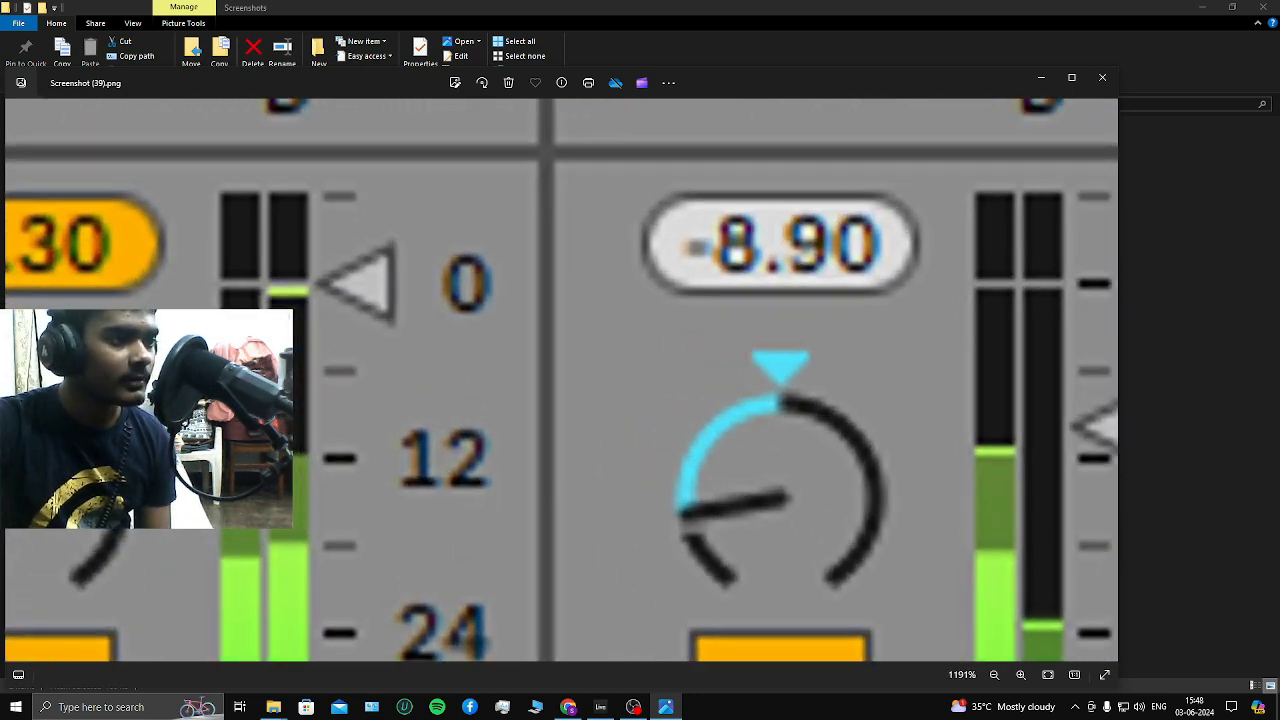
scroll(300, 550, "down", 3)
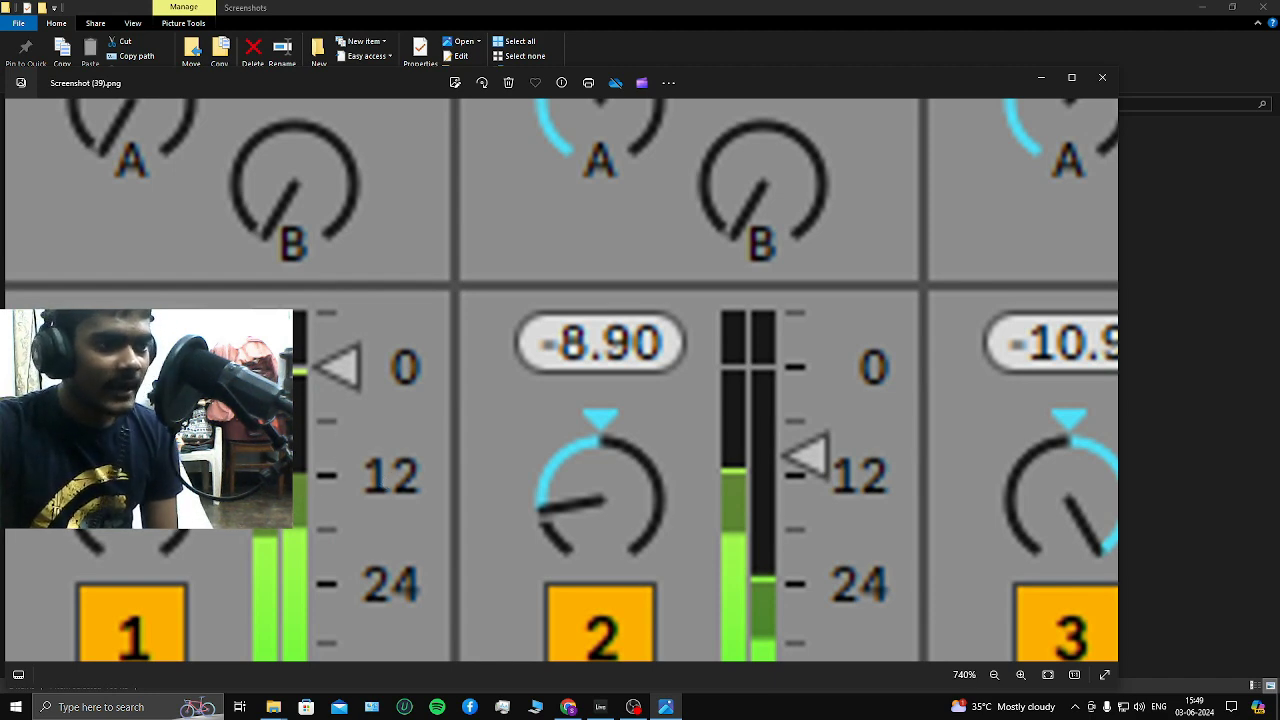
scroll(738, 498, "up", 3)
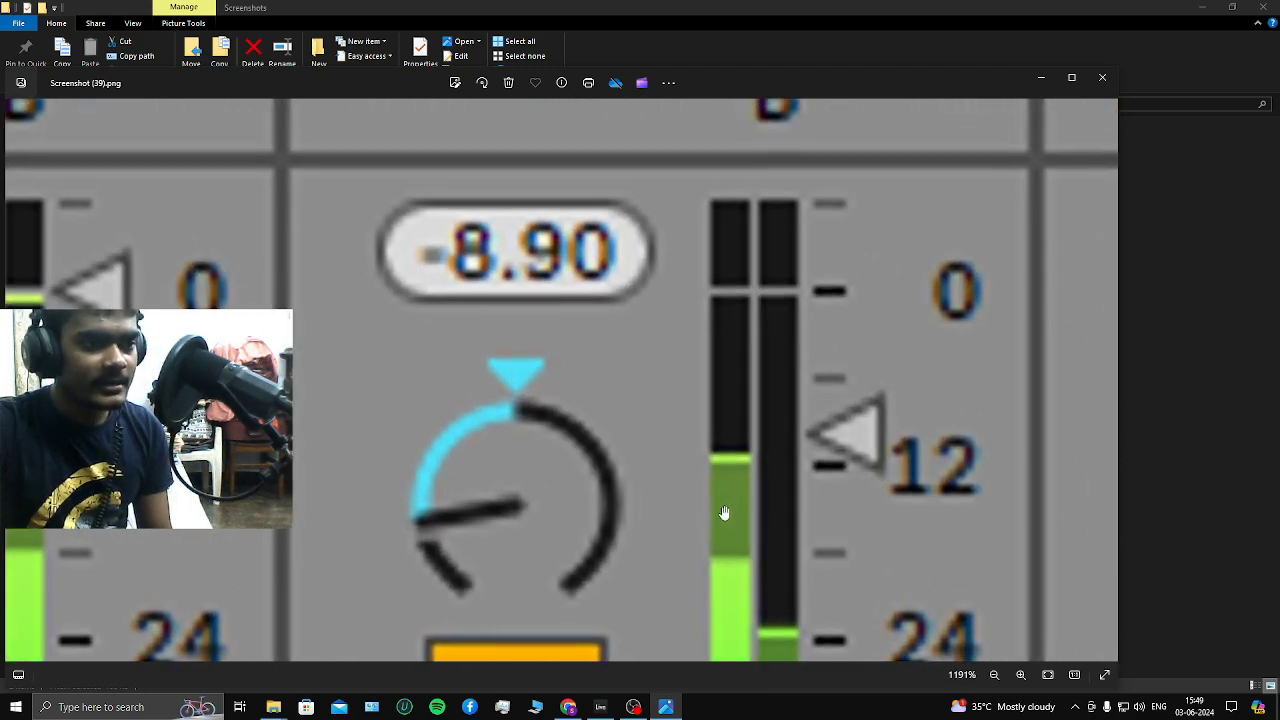
scroll(732, 585, "down", 10)
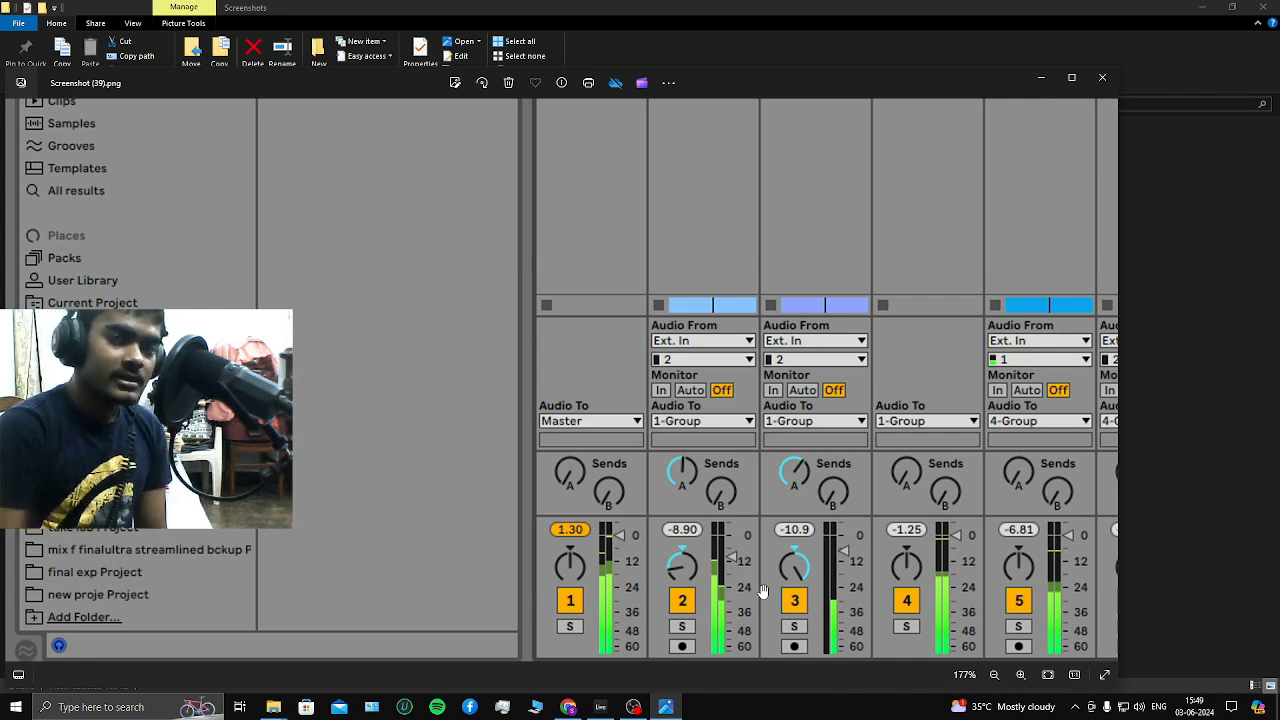
scroll(762, 590, "up", 5)
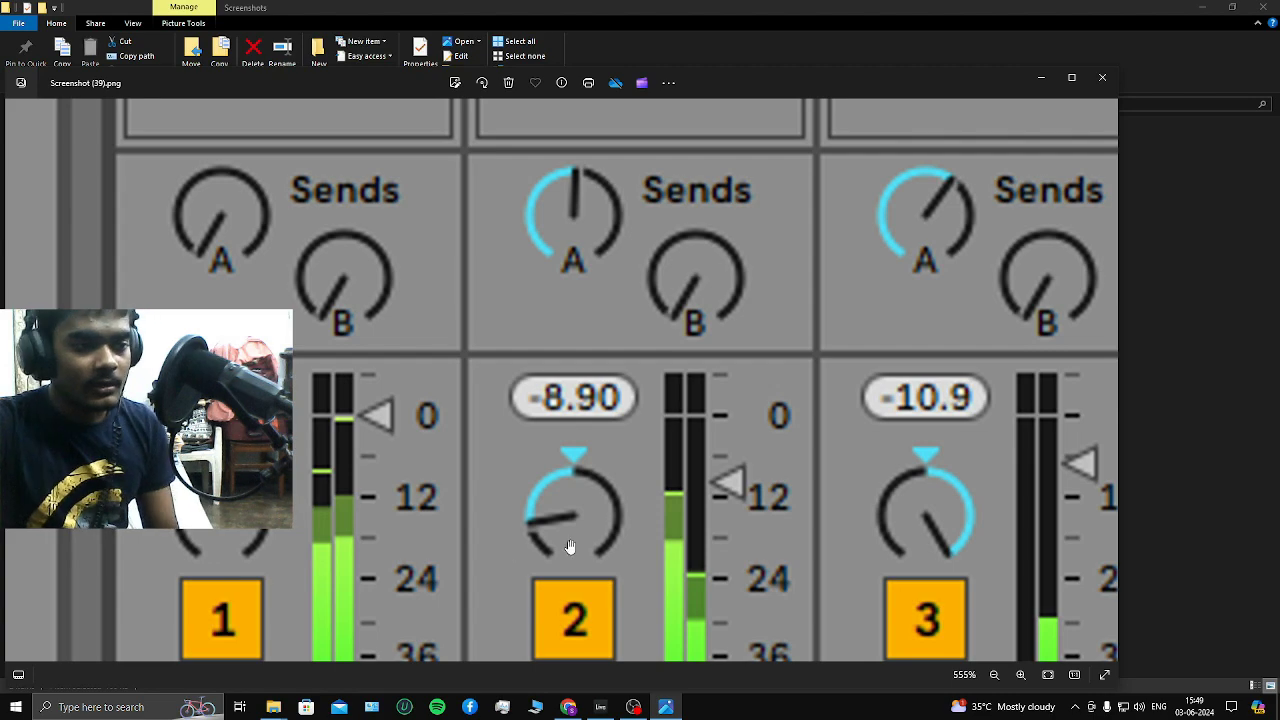
scroll(569, 543, "up", 2)
scroll(706, 607, "down", 3)
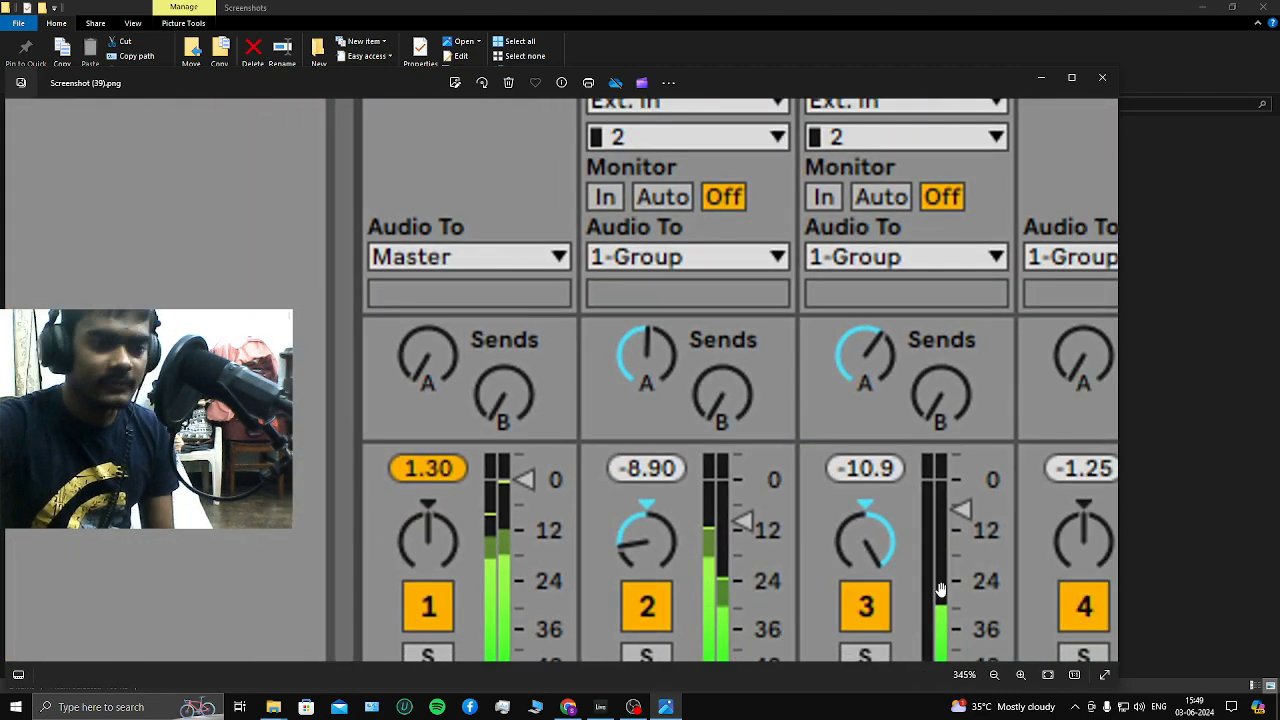
scroll(934, 591, "down", 2)
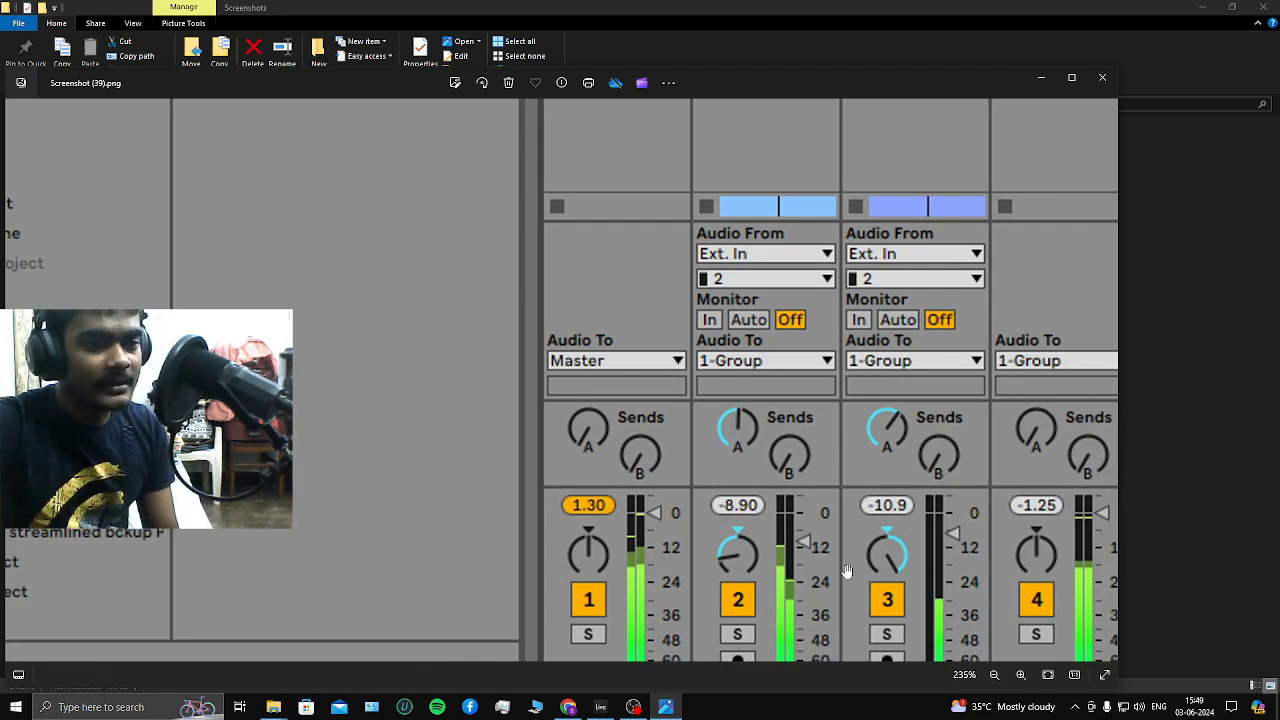
scroll(846, 571, "up", 5)
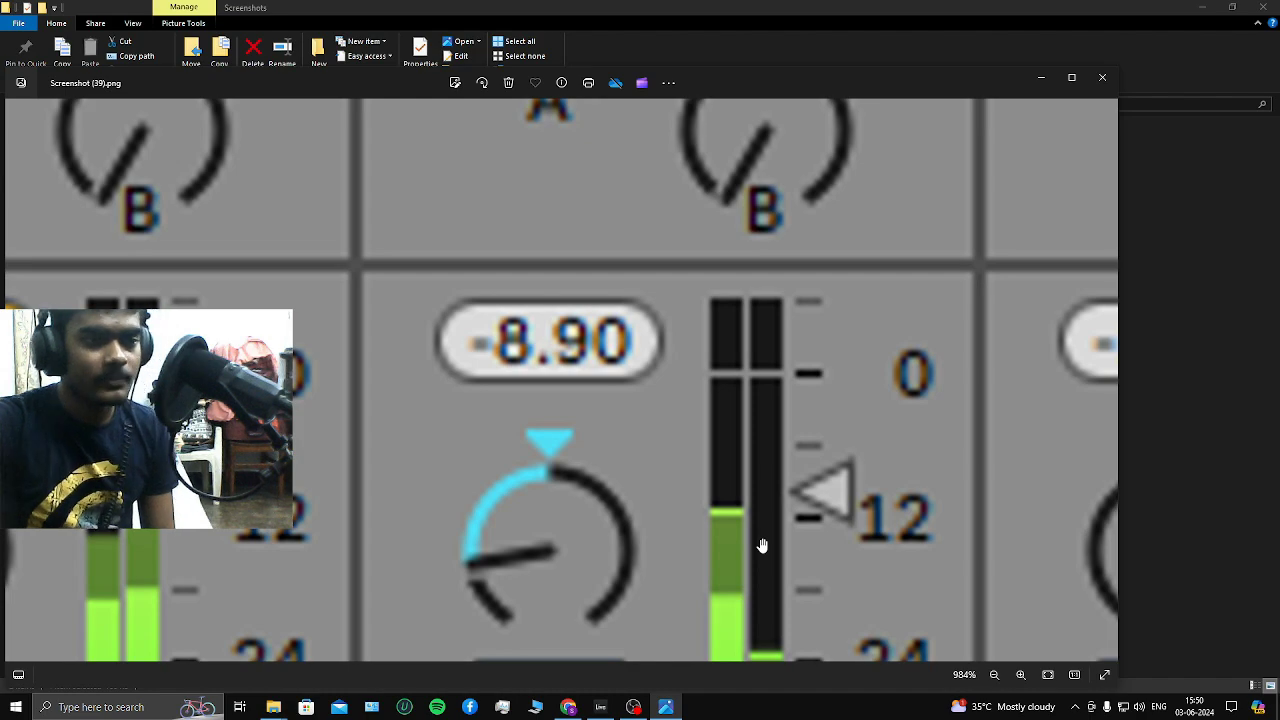
Examine the Master channel's peak level in the mixer screenshot, comparing it with the vocal and other individual track levels
scroll(762, 545, "down", 10)
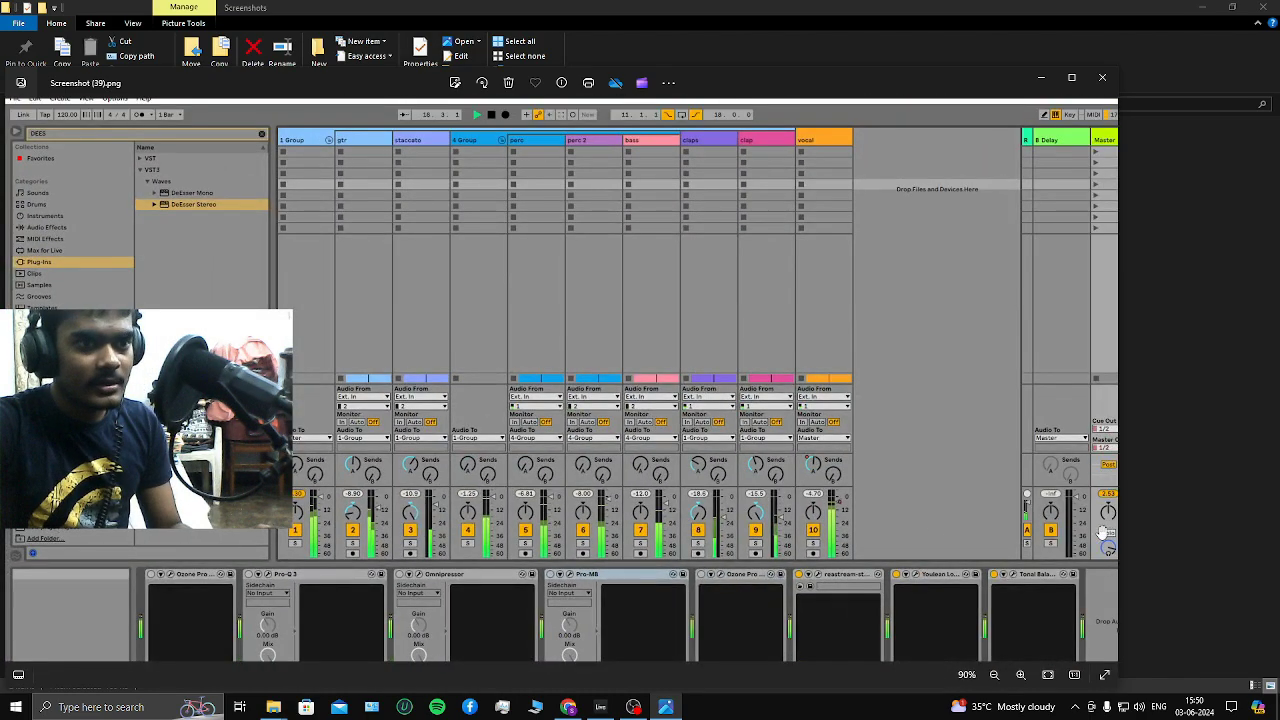
scroll(1010, 500, "up", 5)
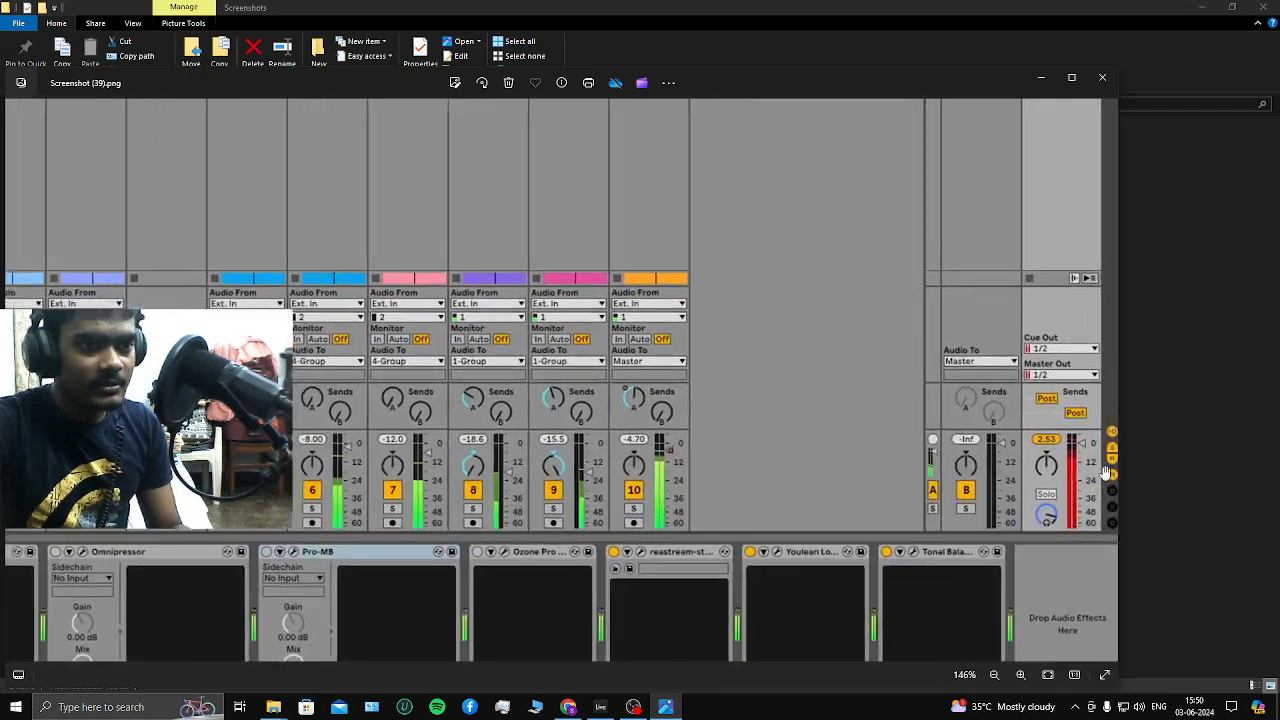
scroll(1105, 472, "up", 3)
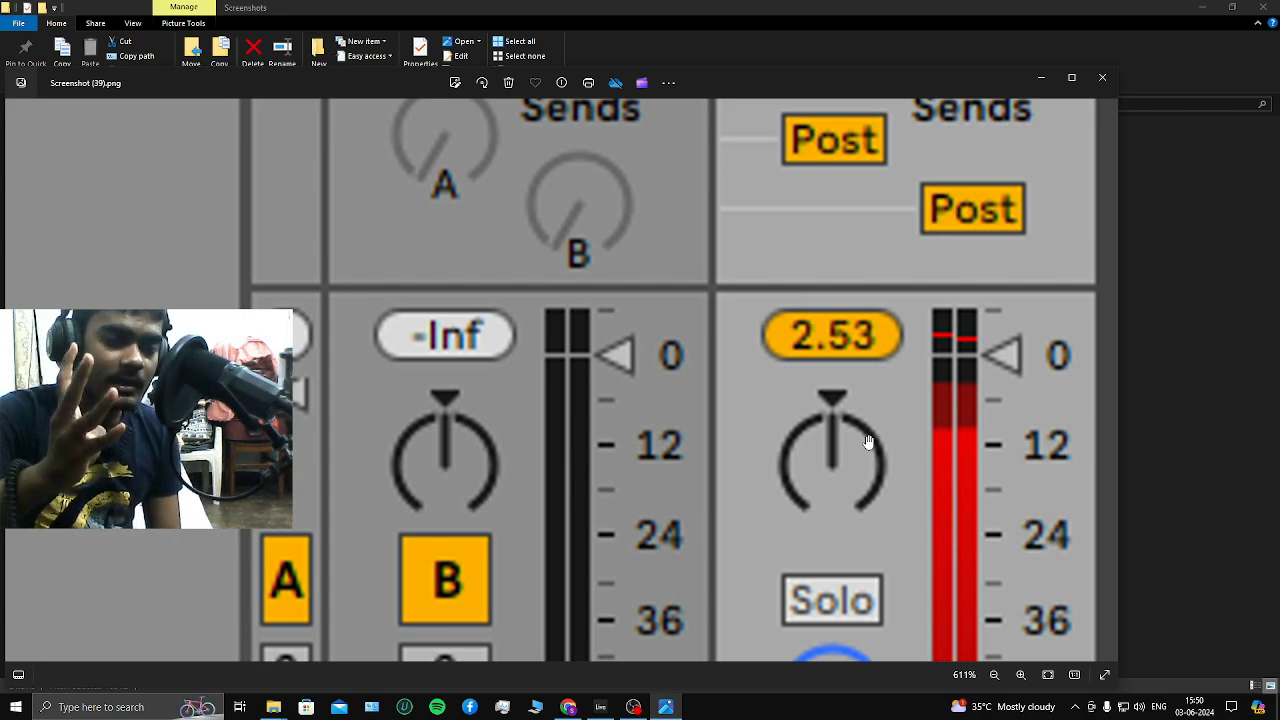
scroll(868, 442, "down", 6)
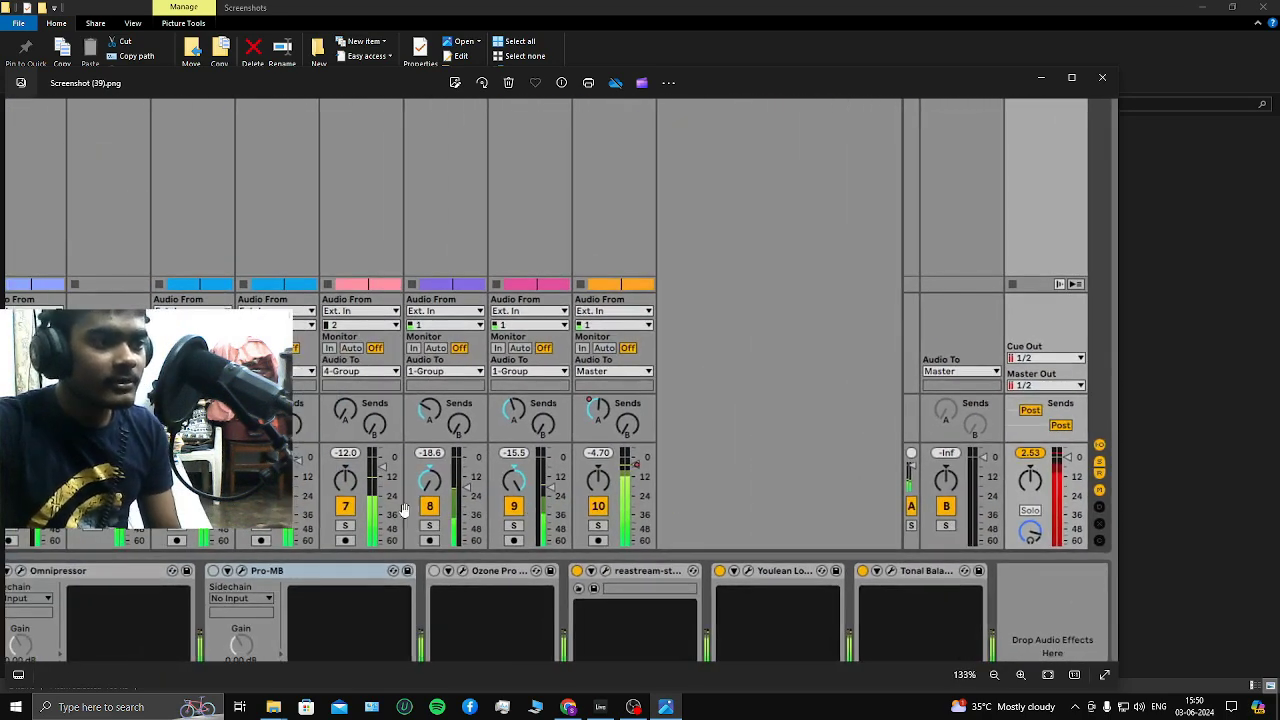
scroll(929, 447, "up", 1)
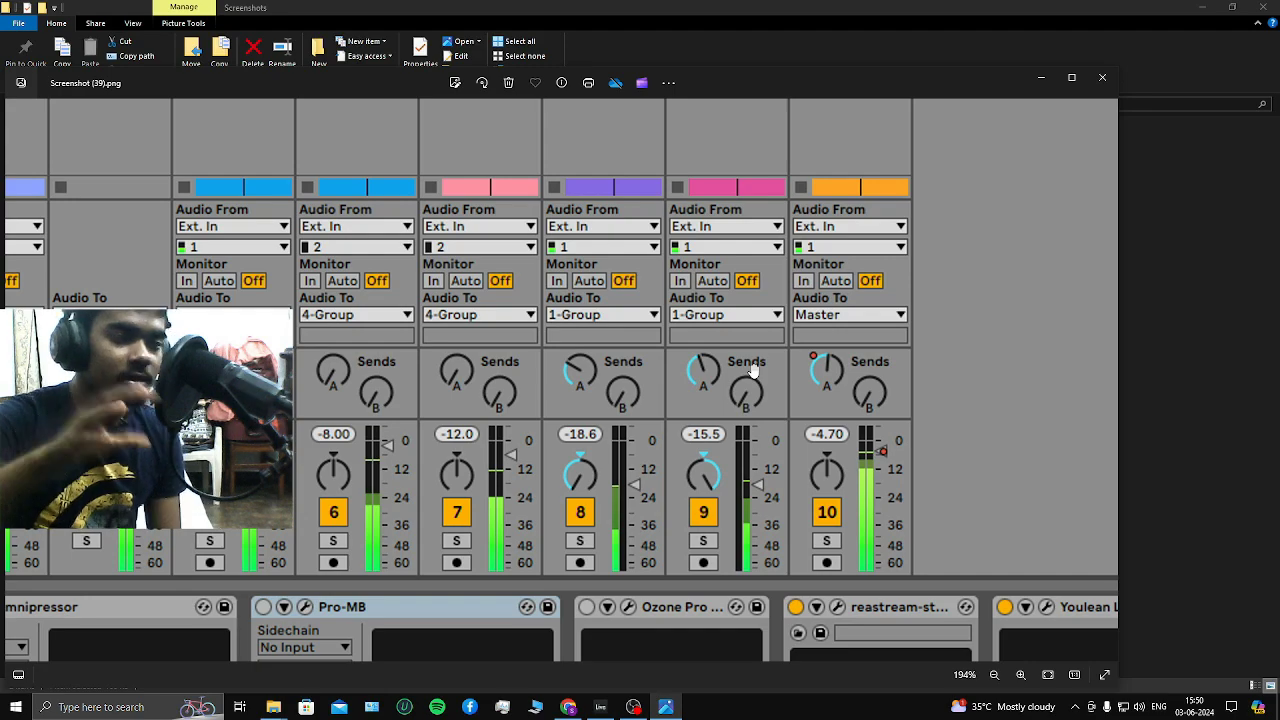
scroll(790, 385, "down", 3)
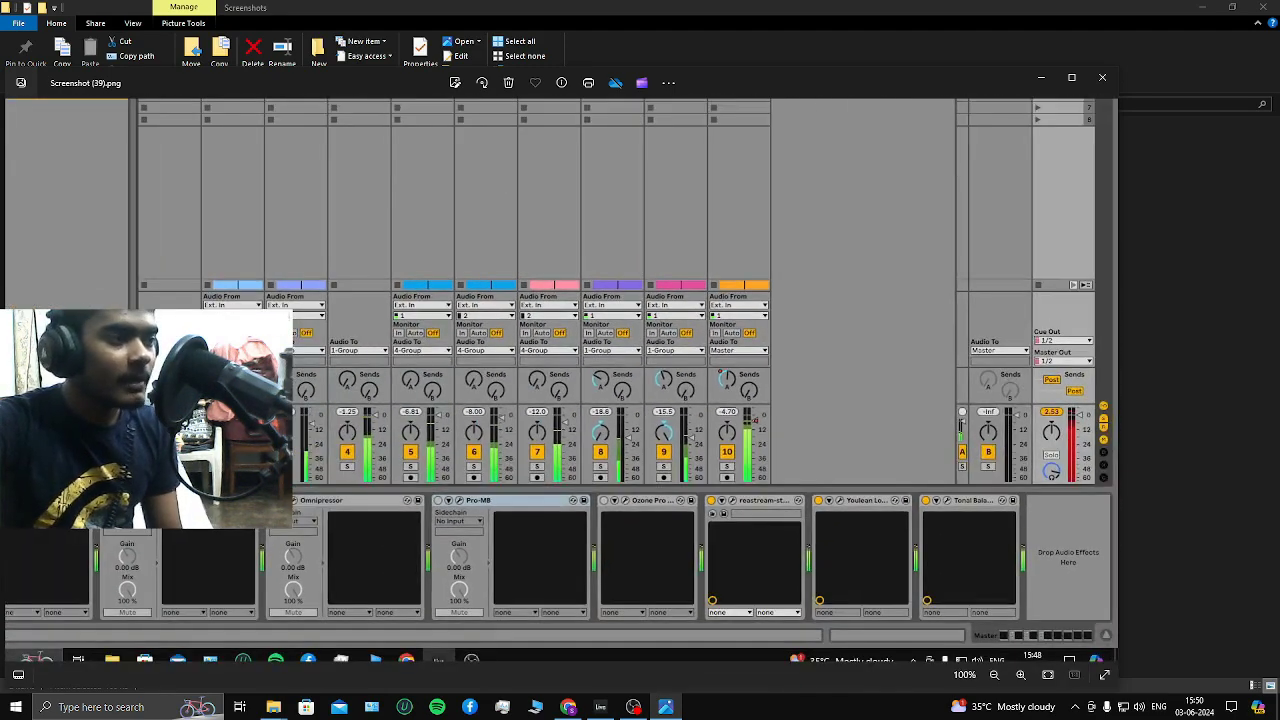
scroll(800, 387, "up", 6)
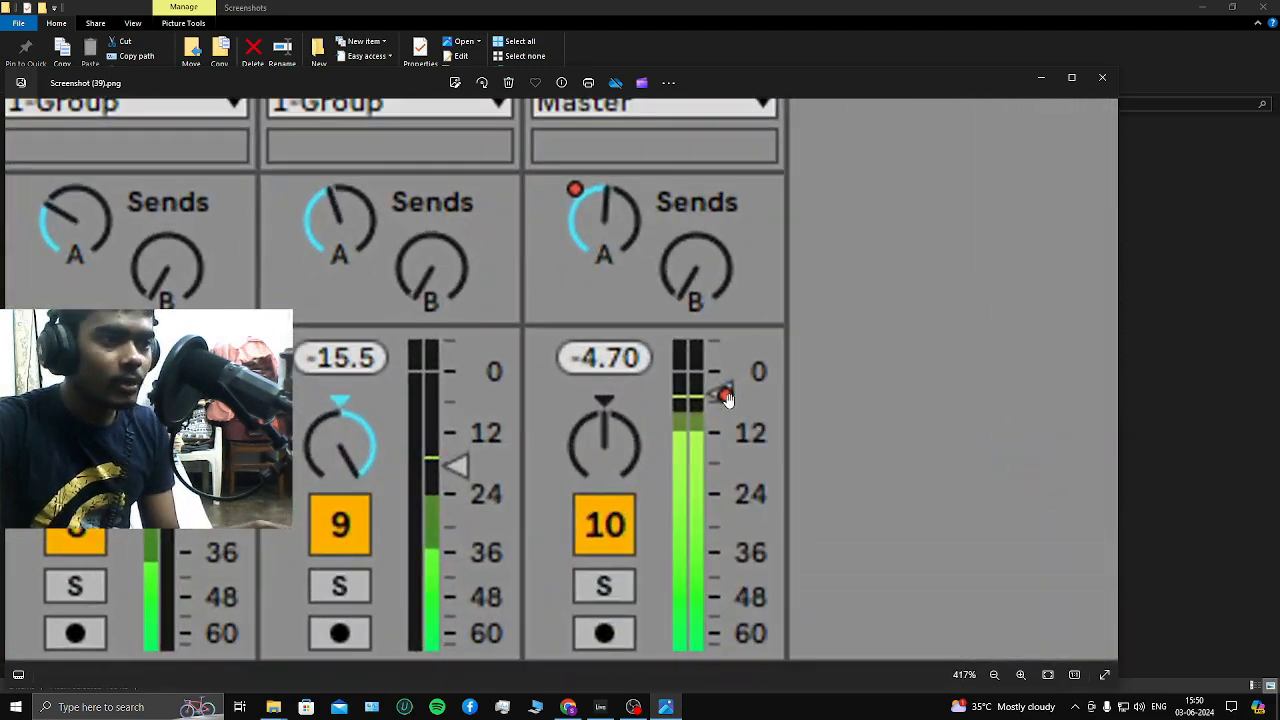
scroll(727, 398, "down", 5)
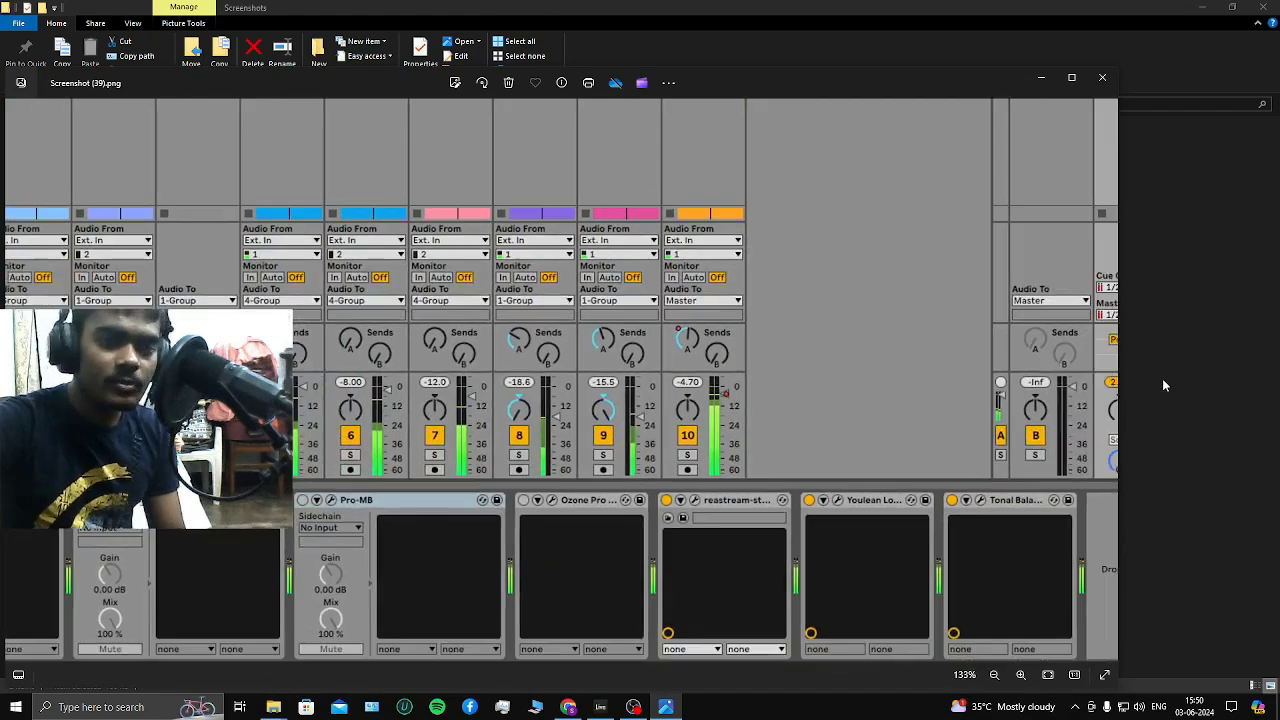
scroll(1162, 378, "up", 1)
scroll(1111, 393, "down", 4)
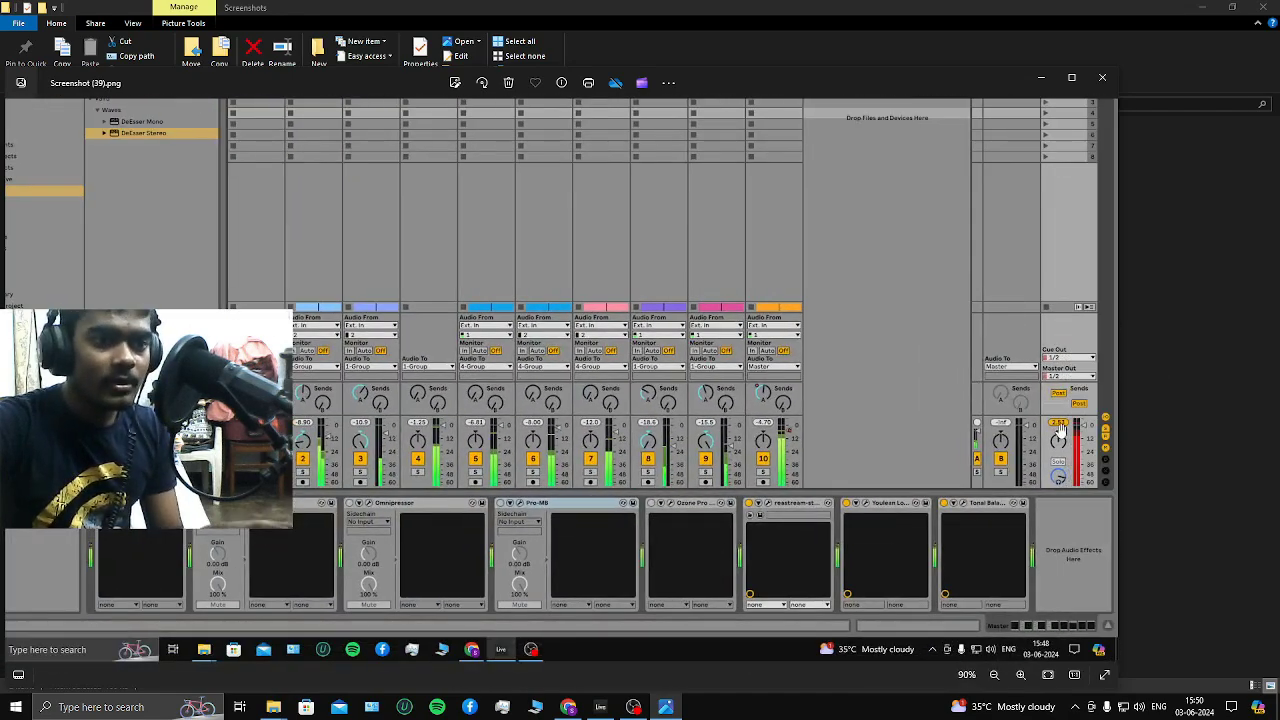
scroll(1105, 430, "up", 4)
scroll(1105, 430, "up", 2)
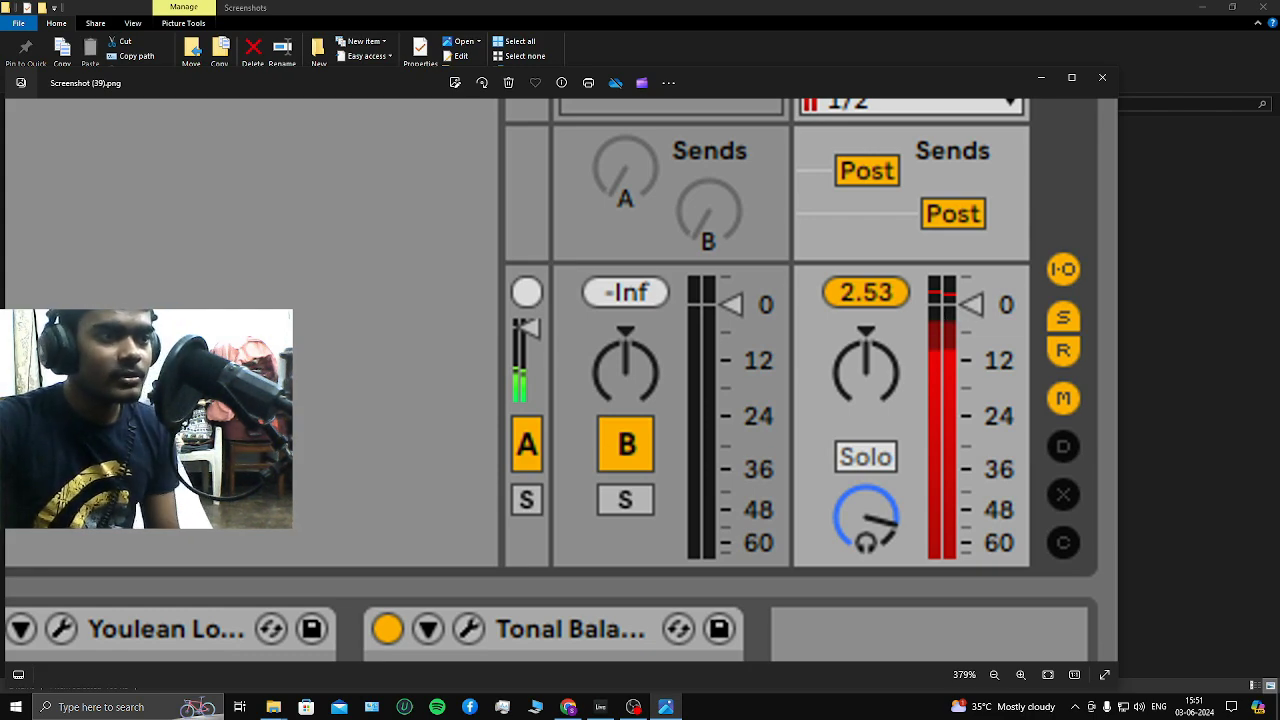
scroll(940, 320, "down", 5)
Examine the claps and clap channels in the mixer screenshot, checking their meters, panning and track names
scroll(467, 441, "up", 8)
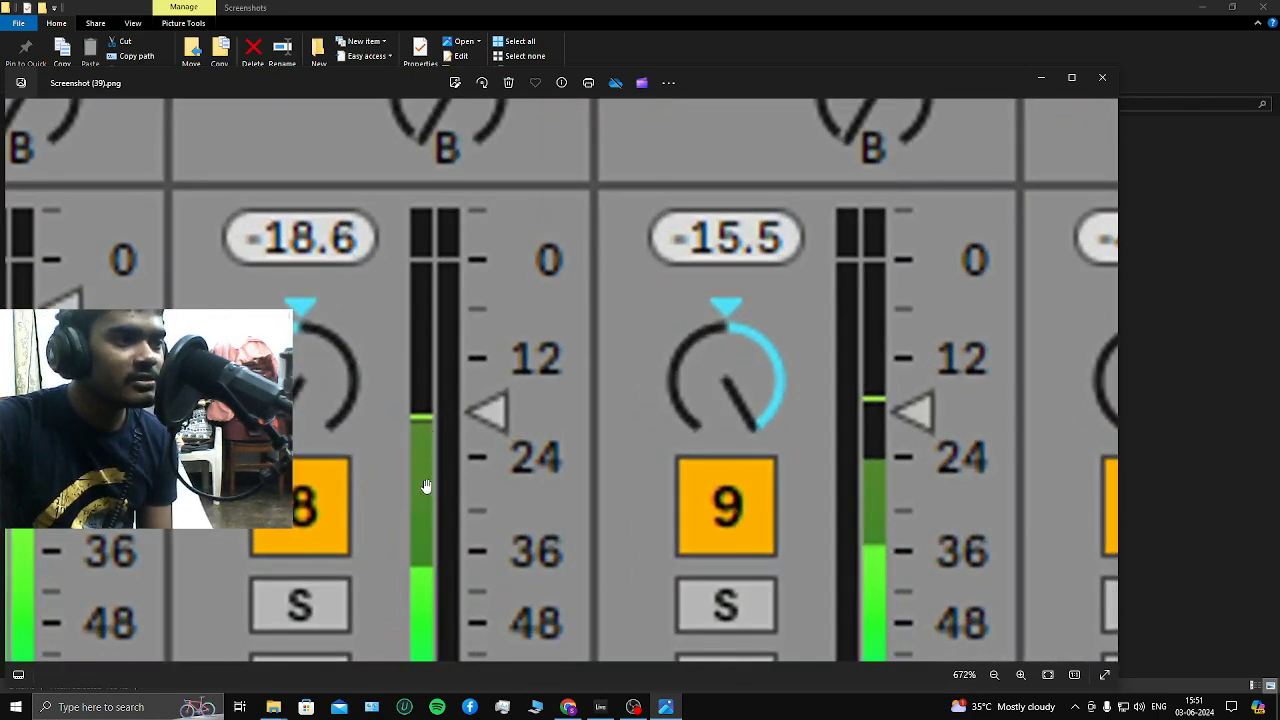
scroll(413, 418, "down", 4)
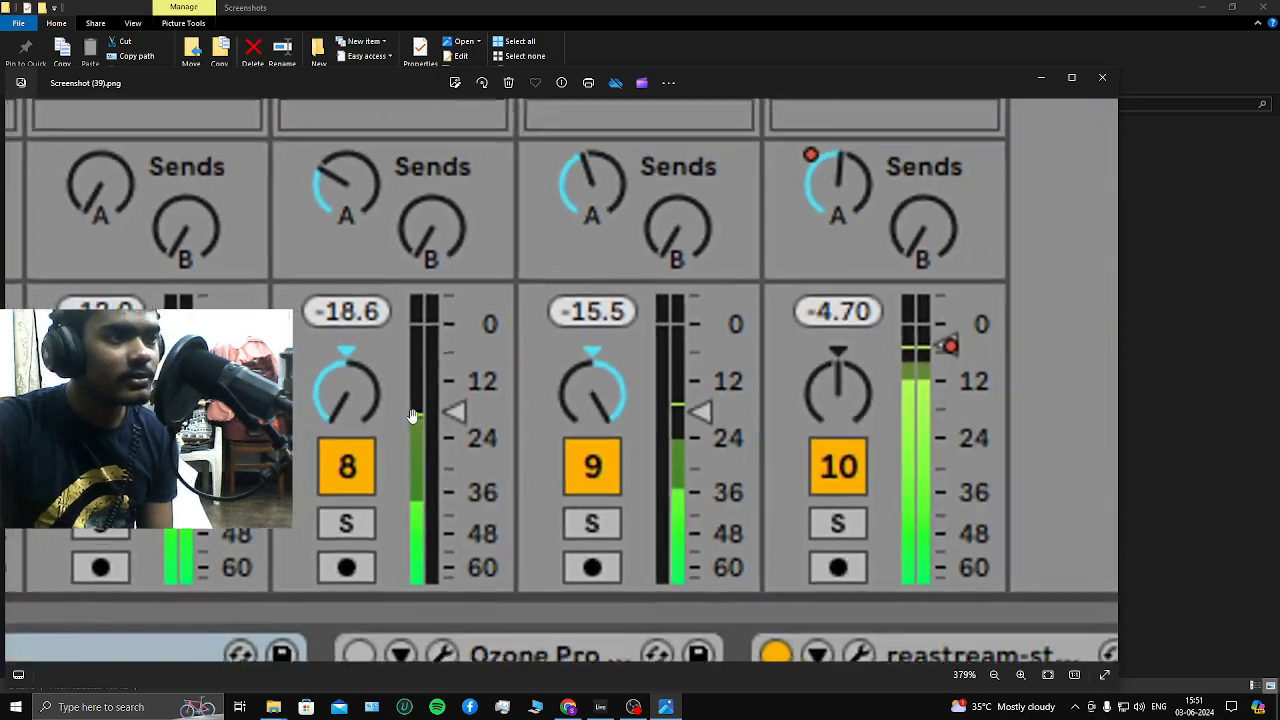
scroll(437, 243, "up", 2)
scroll(446, 266, "down", 3)
scroll(408, 270, "up", 10)
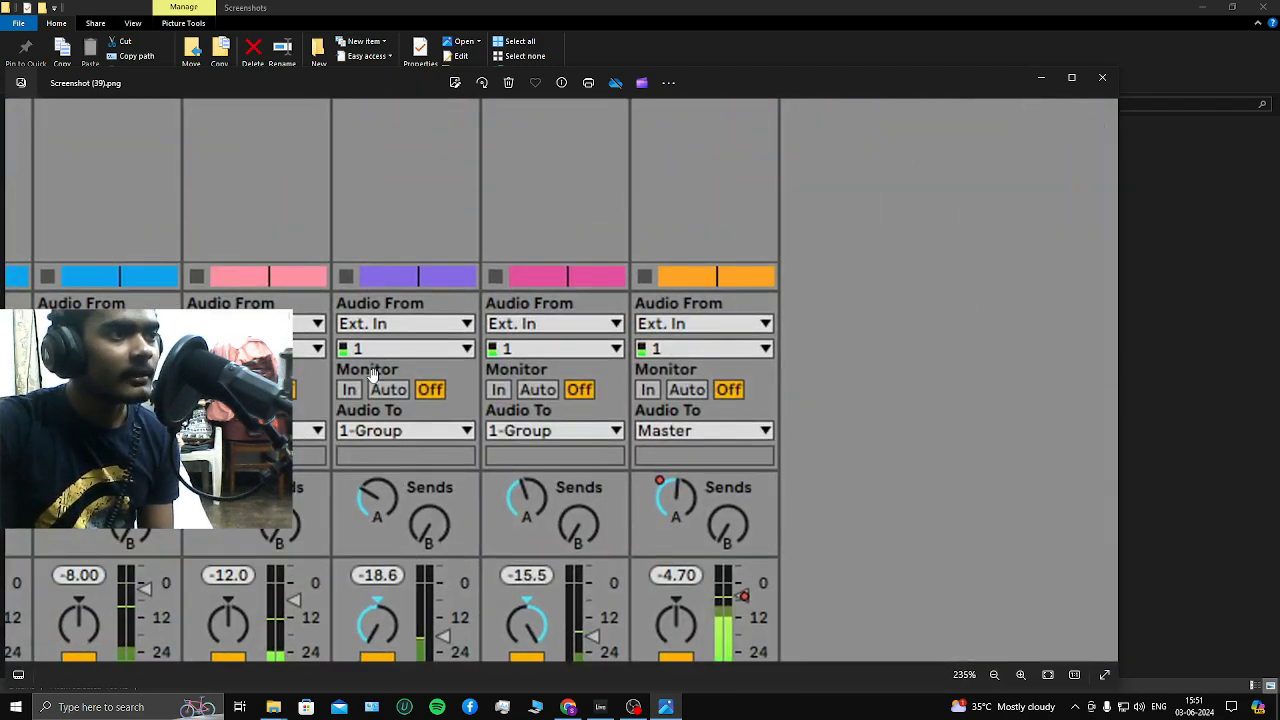
scroll(408, 365, "up", 2)
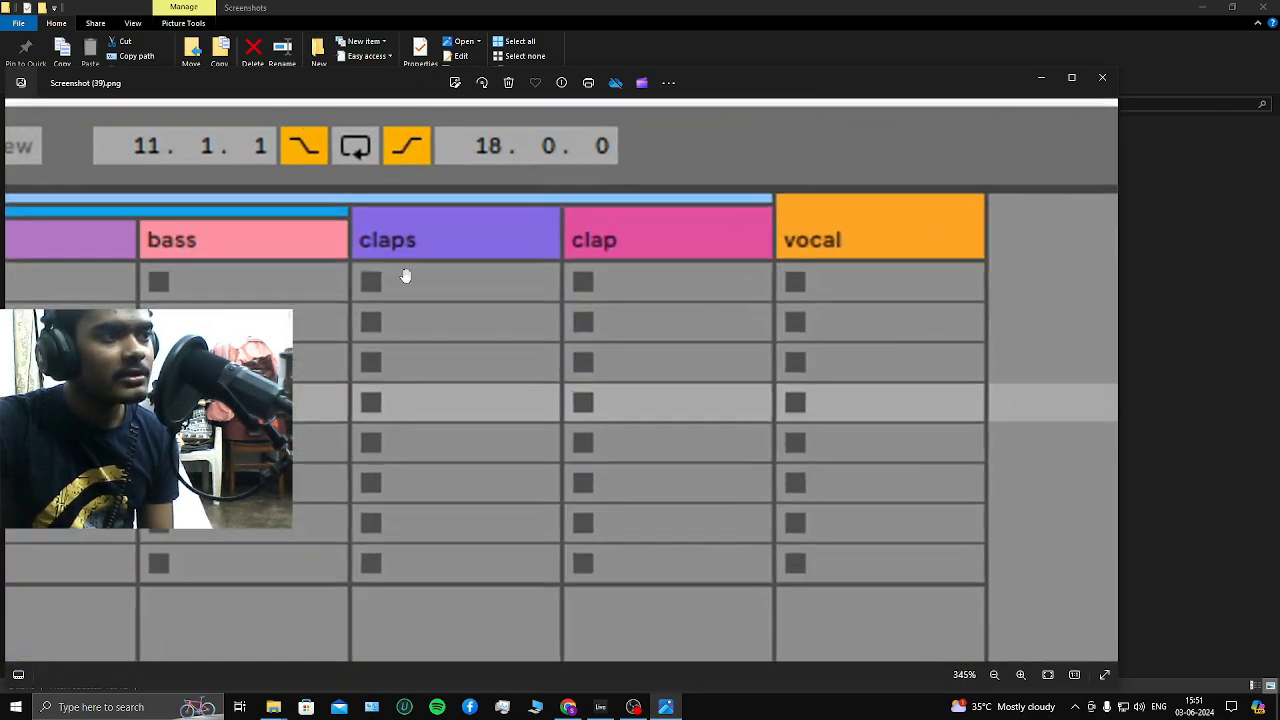
scroll(414, 243, "down", 5)
scroll(491, 138, "down", 3)
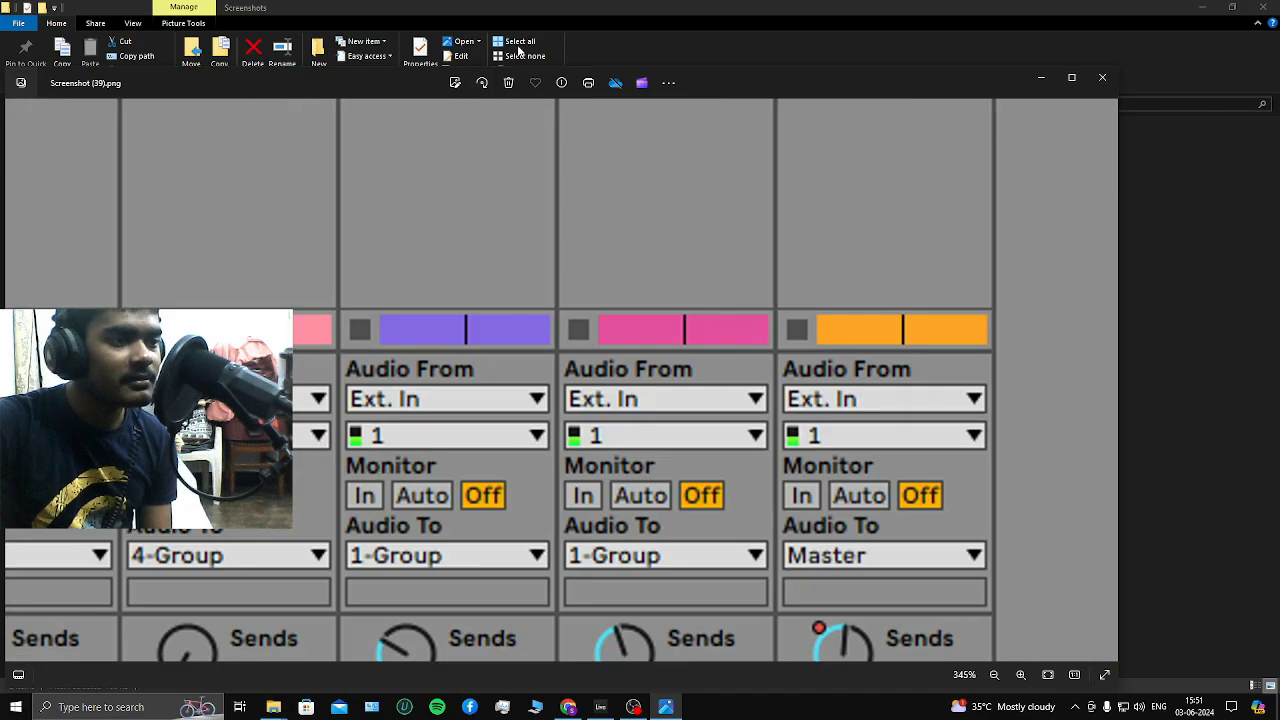
Reopen Screenshot (39) and examine the meters and peak values of the perc 2, bass, claps and clap channels
key("alt+F4")
double_click(246, 180)
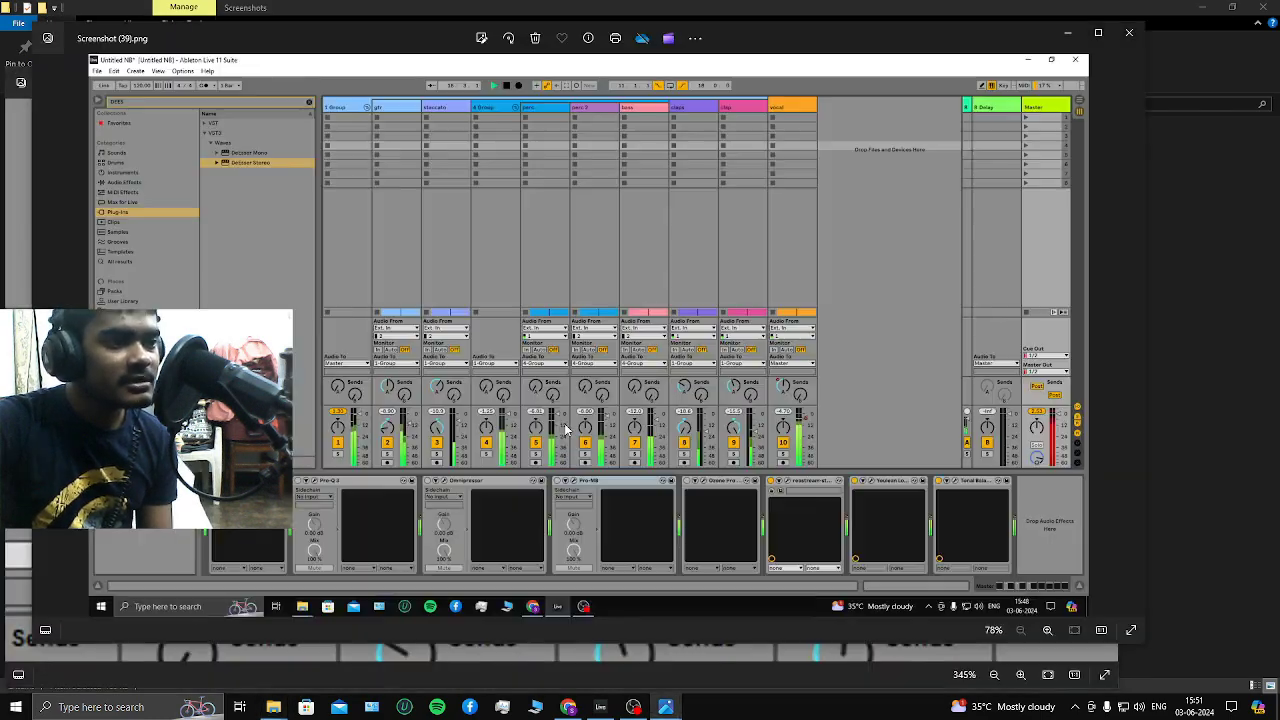
scroll(670, 432, "up", 3)
scroll(670, 432, "up", 2)
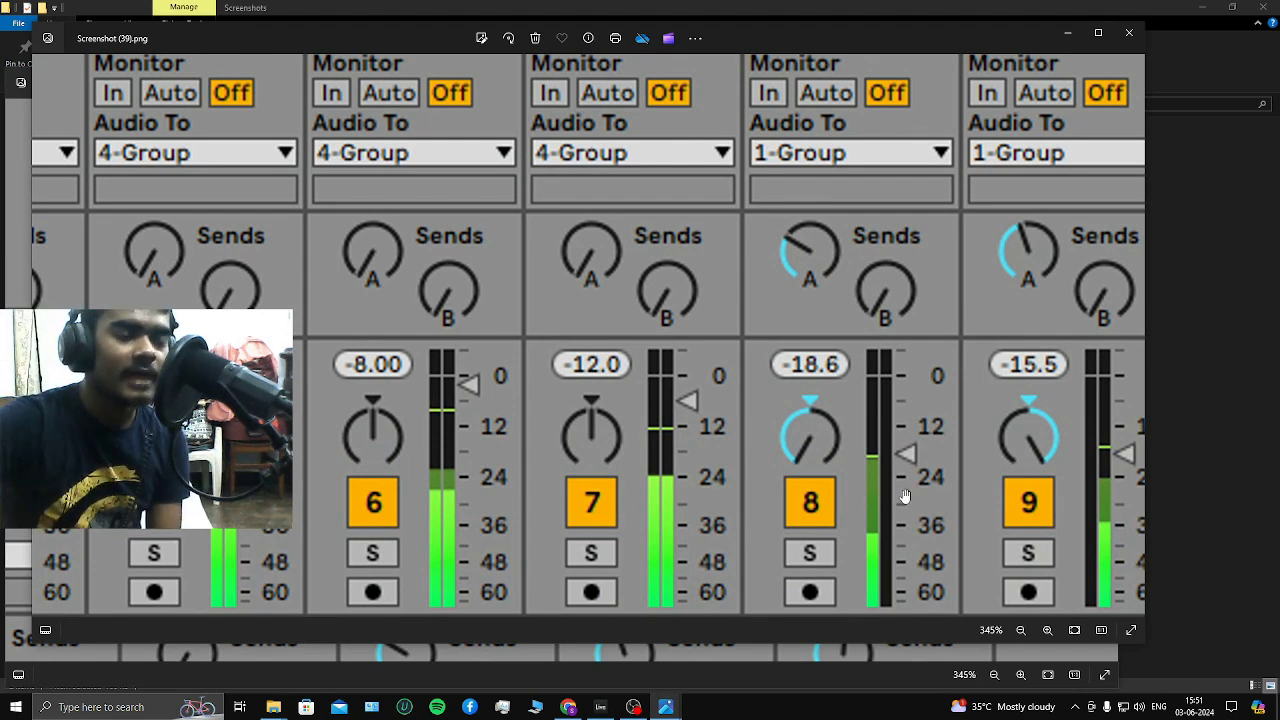
Examine channel 8's stereo meter, pan and peak value in the mixer screenshot, comparing them with neighbouring channels 7 and 9
scroll(875, 458, "up", 1)
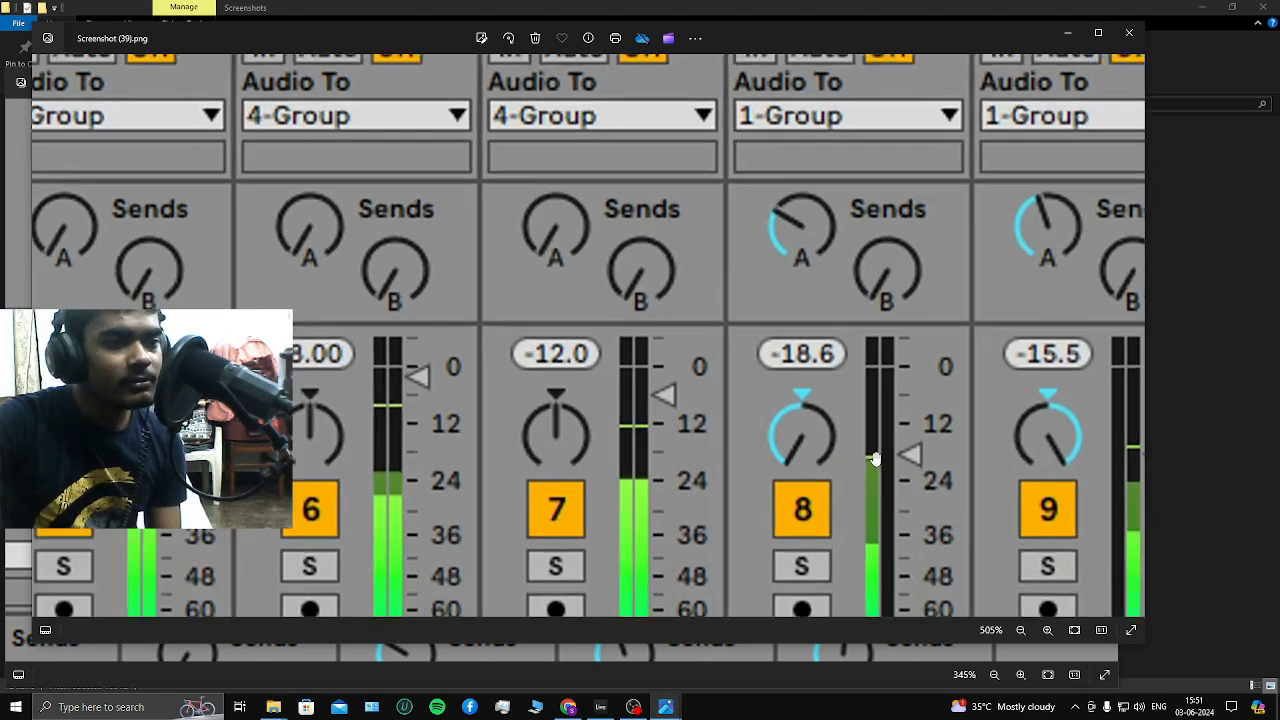
scroll(870, 456, "up", 1)
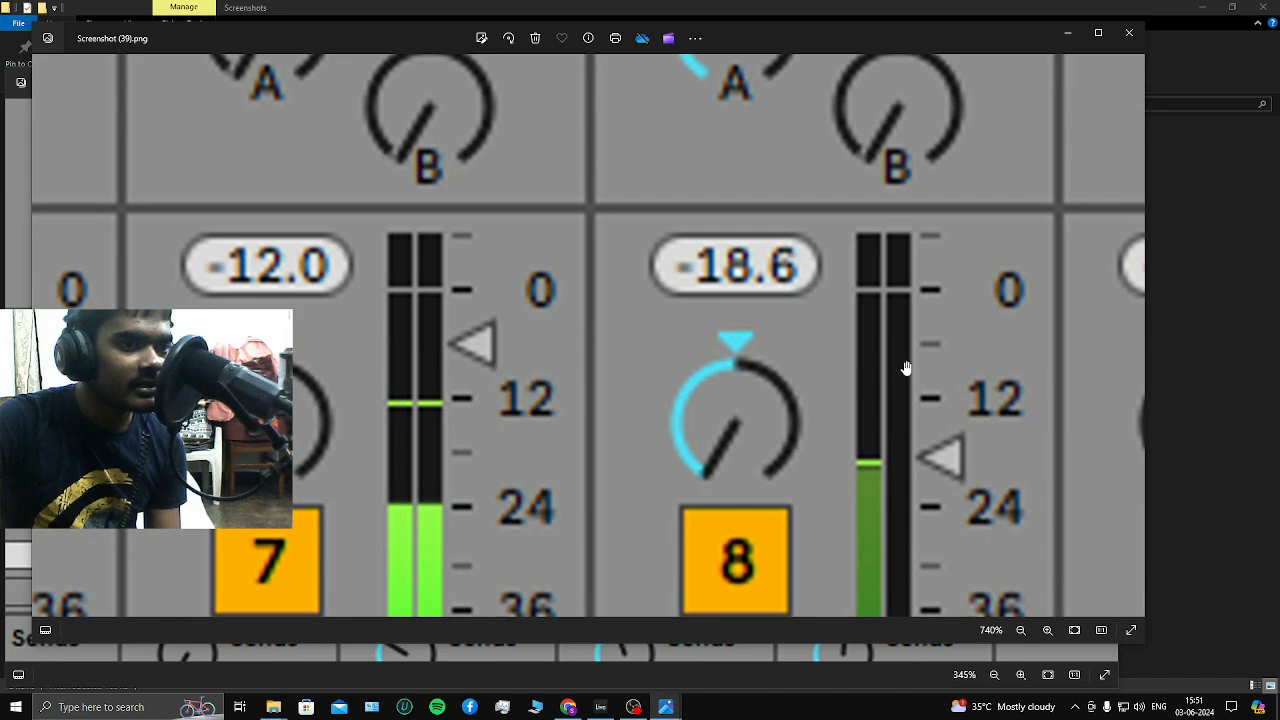
scroll(896, 410, "down", 3)
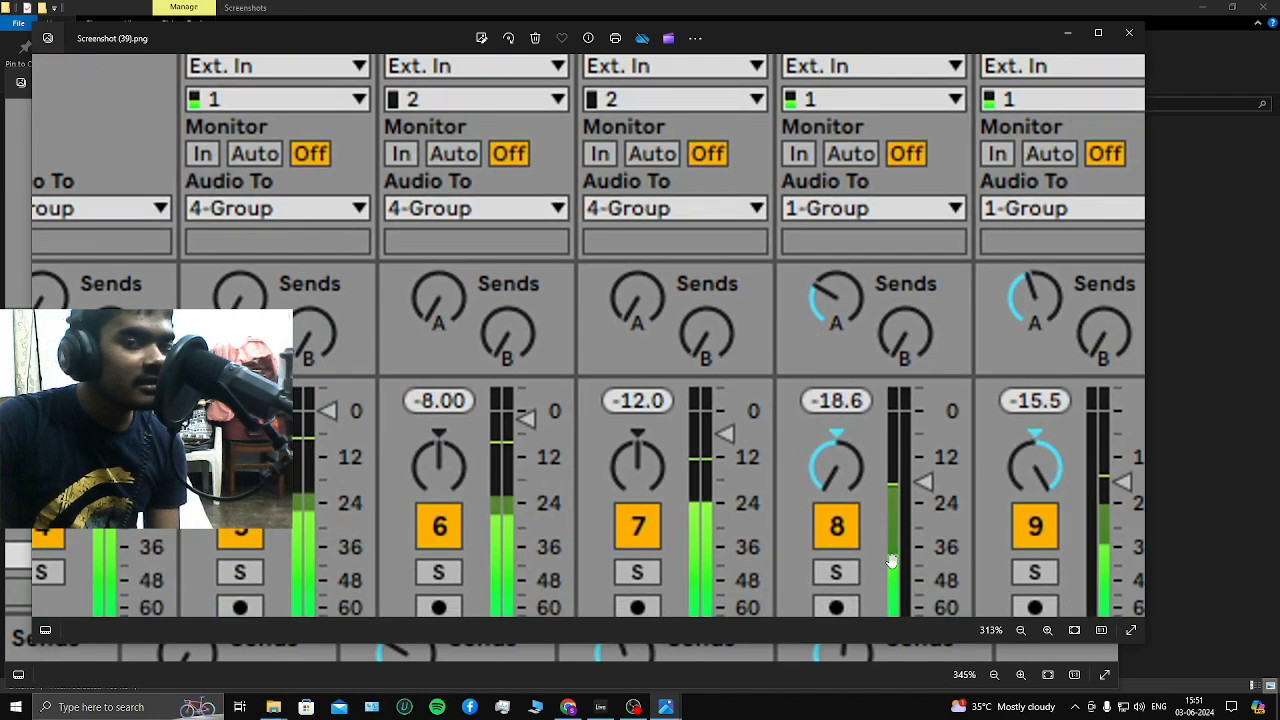
scroll(903, 557, "up", 2)
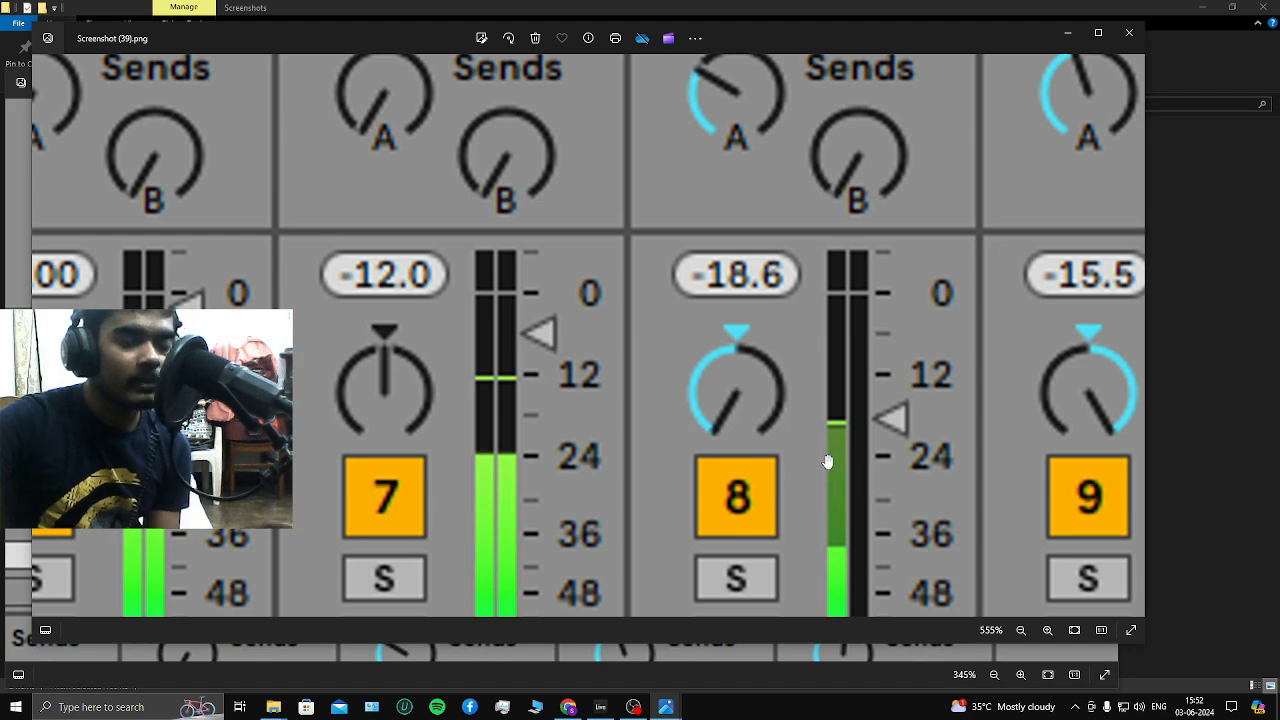
scroll(877, 485, "down", 1)
scroll(877, 485, "down", 3)
scroll(792, 543, "up", 5)
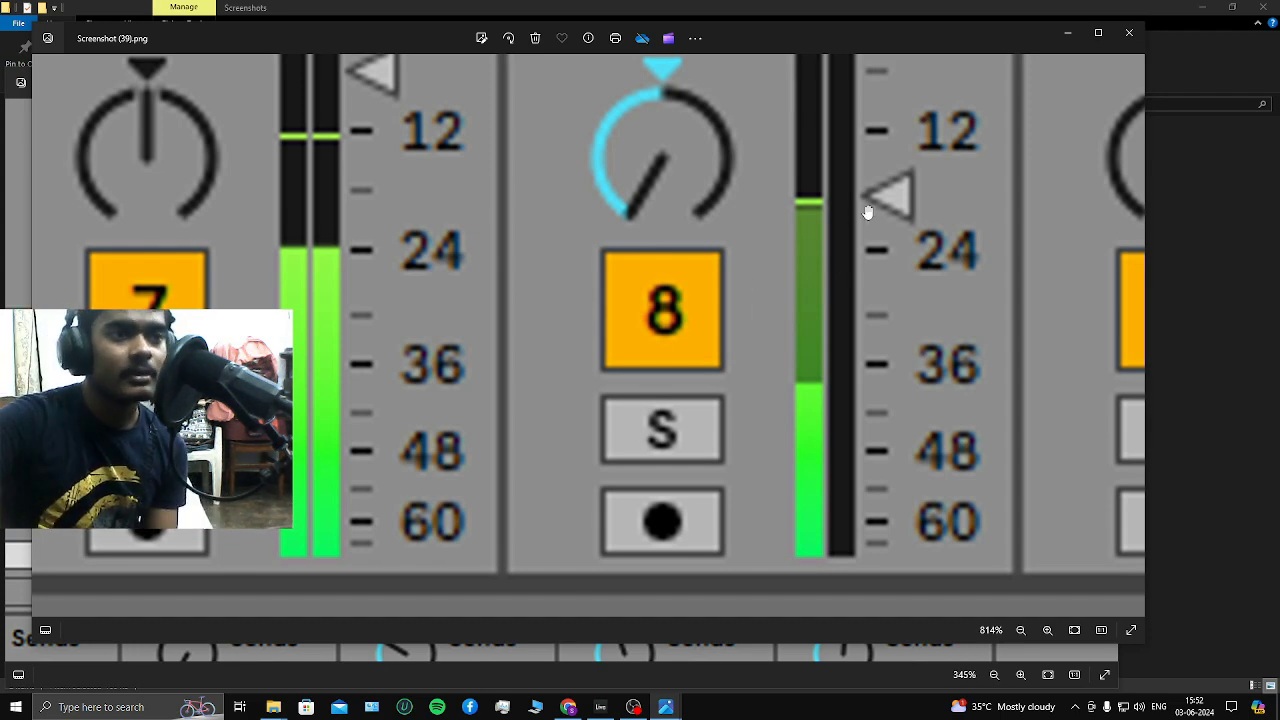
scroll(994, 420, "down", 5)
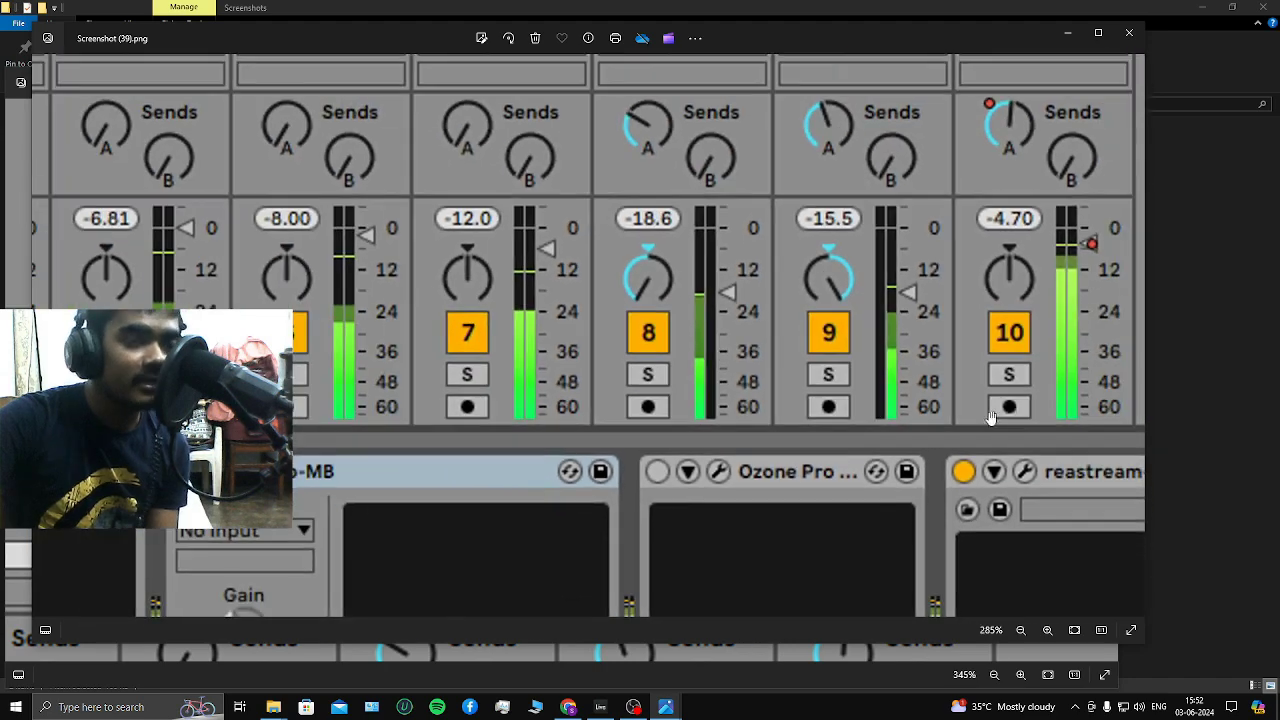
Examine the Master channel's peak value and meter in the mixer screenshot, beside return track B
scroll(990, 418, "down", 2)
left_click_drag(990, 418, 730, 399)
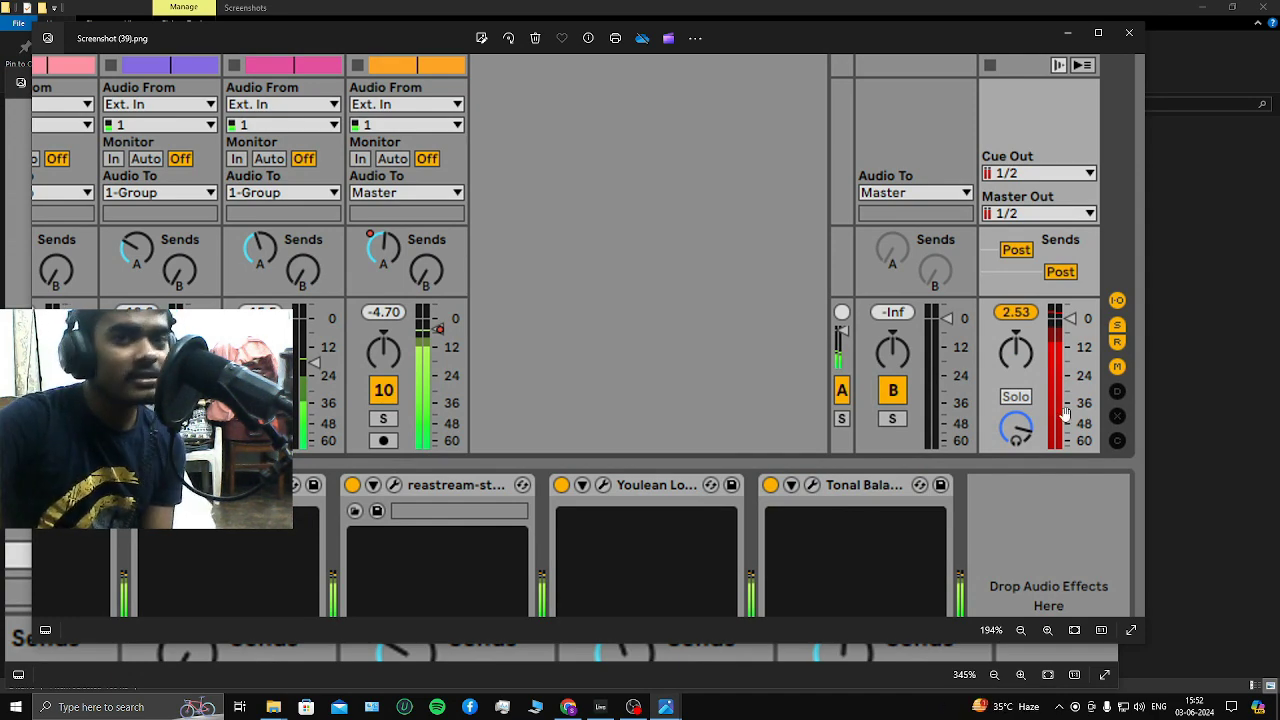
scroll(1086, 390, "up", 2)
scroll(1086, 390, "up", 4)
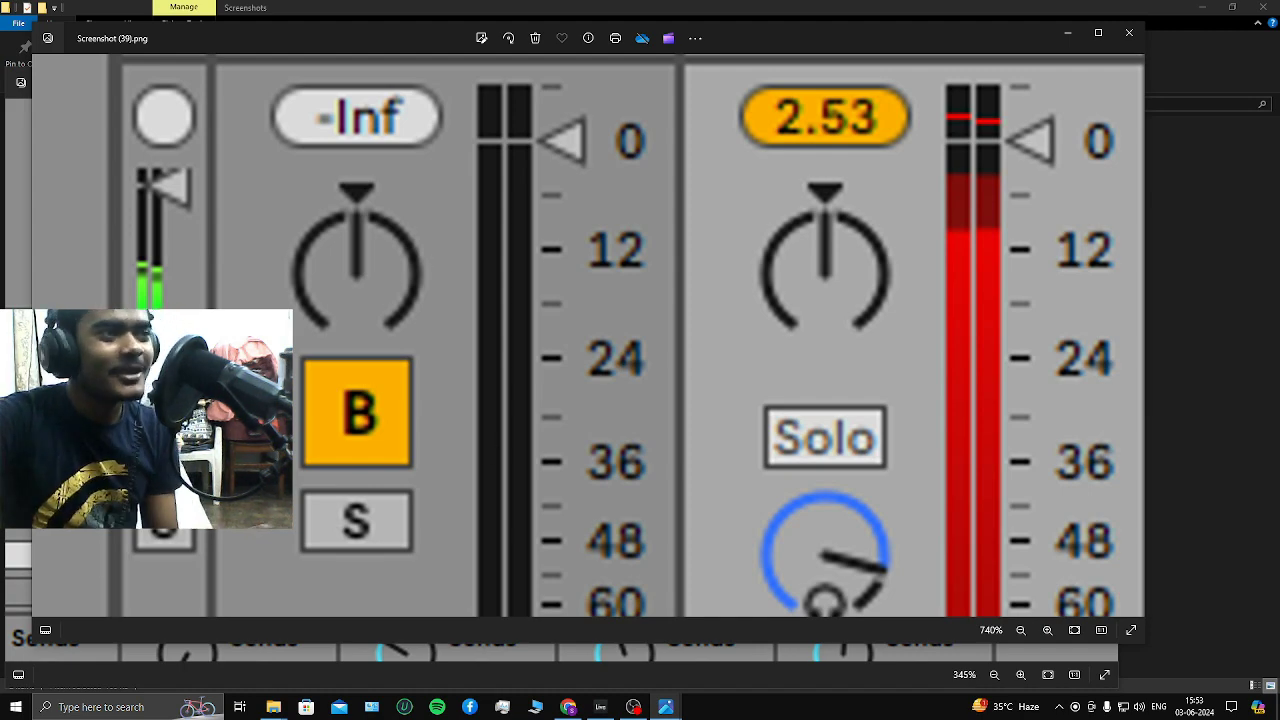
scroll(1006, 114, "down", 5)
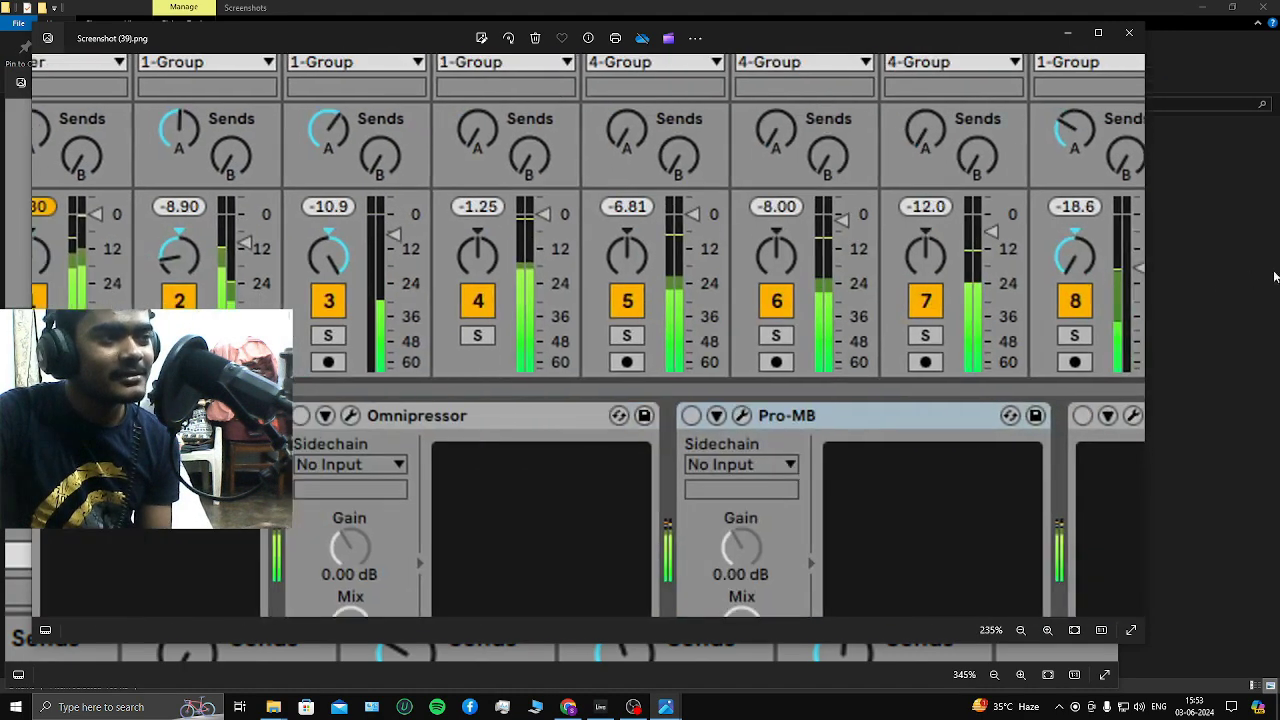
Examine the light and dark green segments of group channel 4's meter against the 12 and 24 dB marks
scroll(498, 297, "up", 3)
scroll(525, 290, "up", 2)
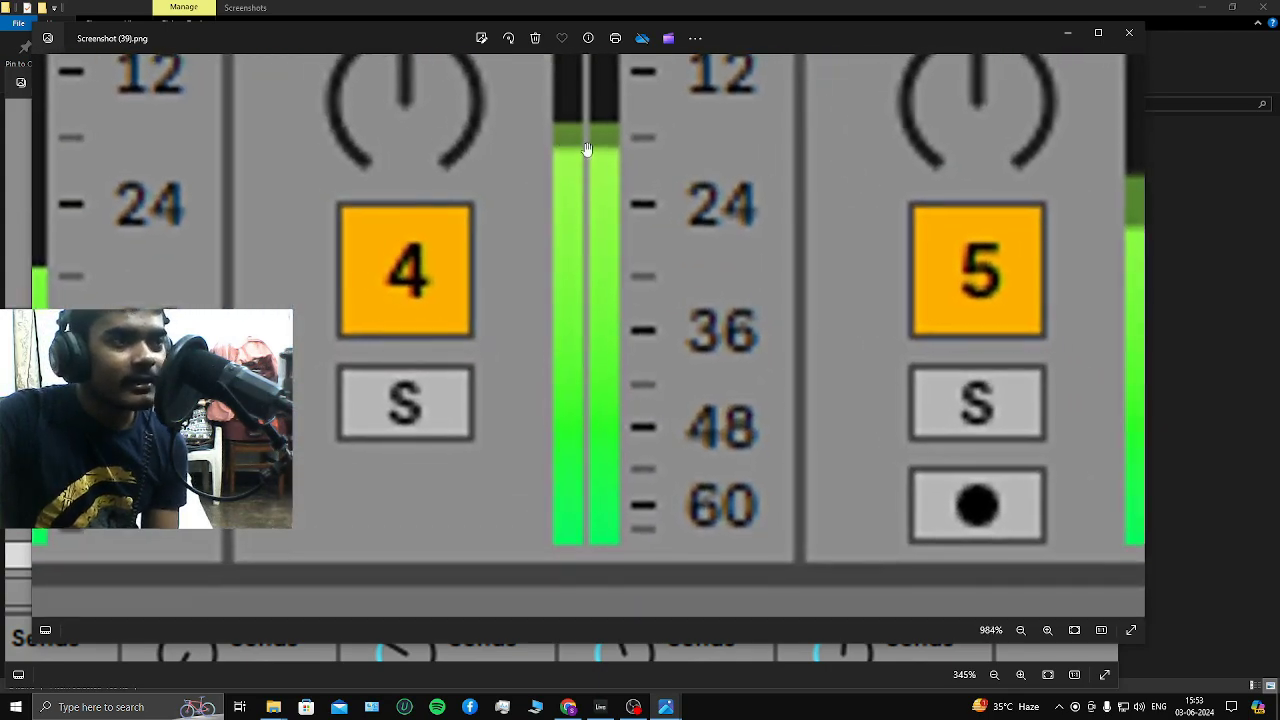
scroll(560, 137, "up", 3)
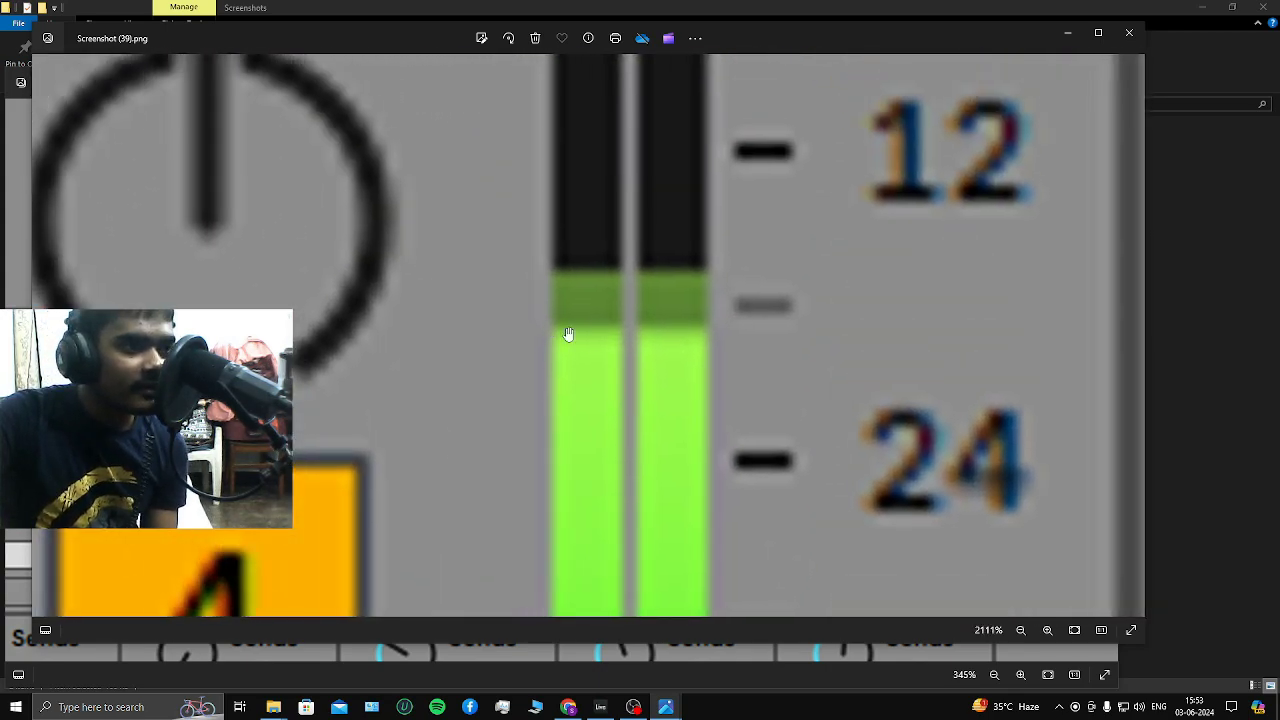
scroll(644, 281, "up", 1)
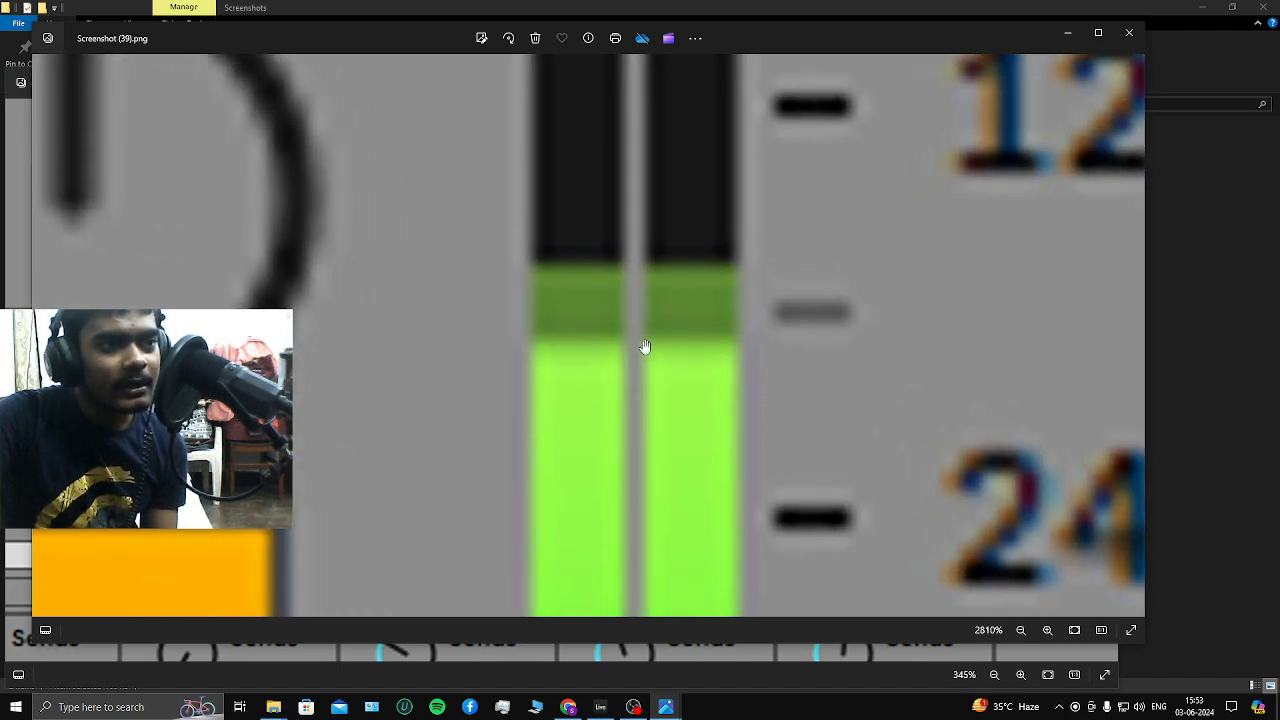
scroll(728, 295, "up", 1)
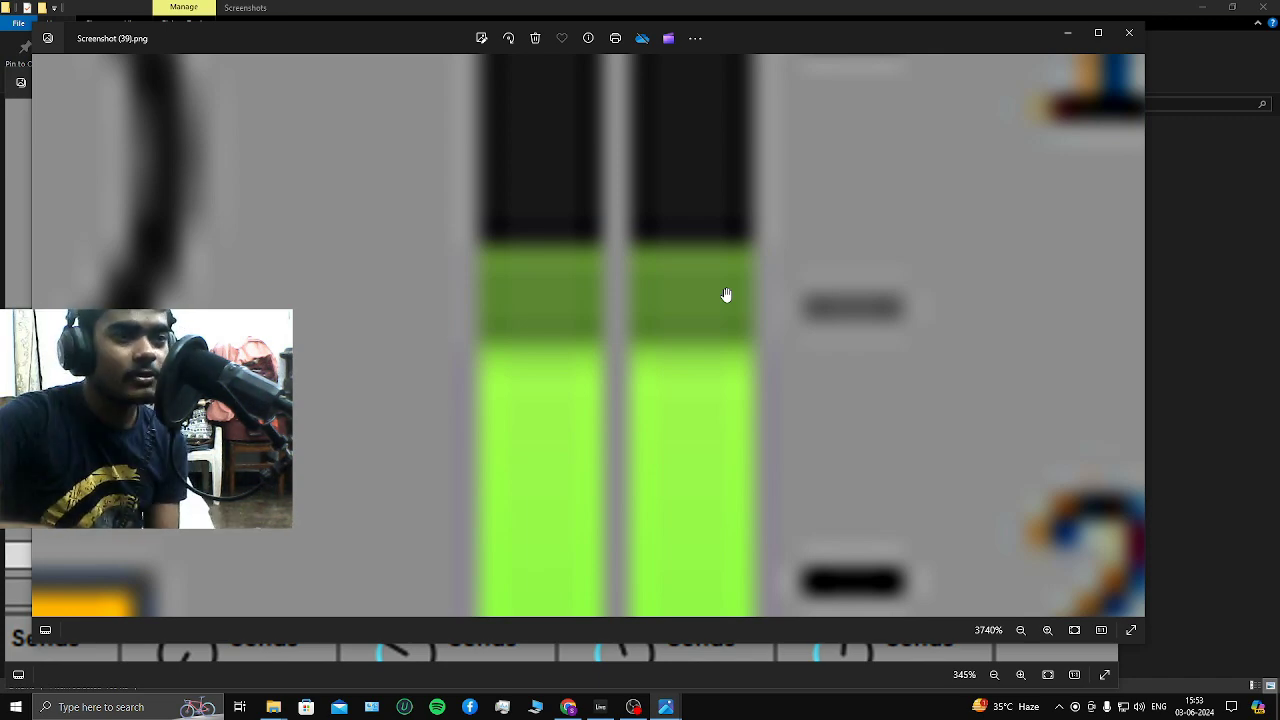
scroll(709, 303, "down", 3)
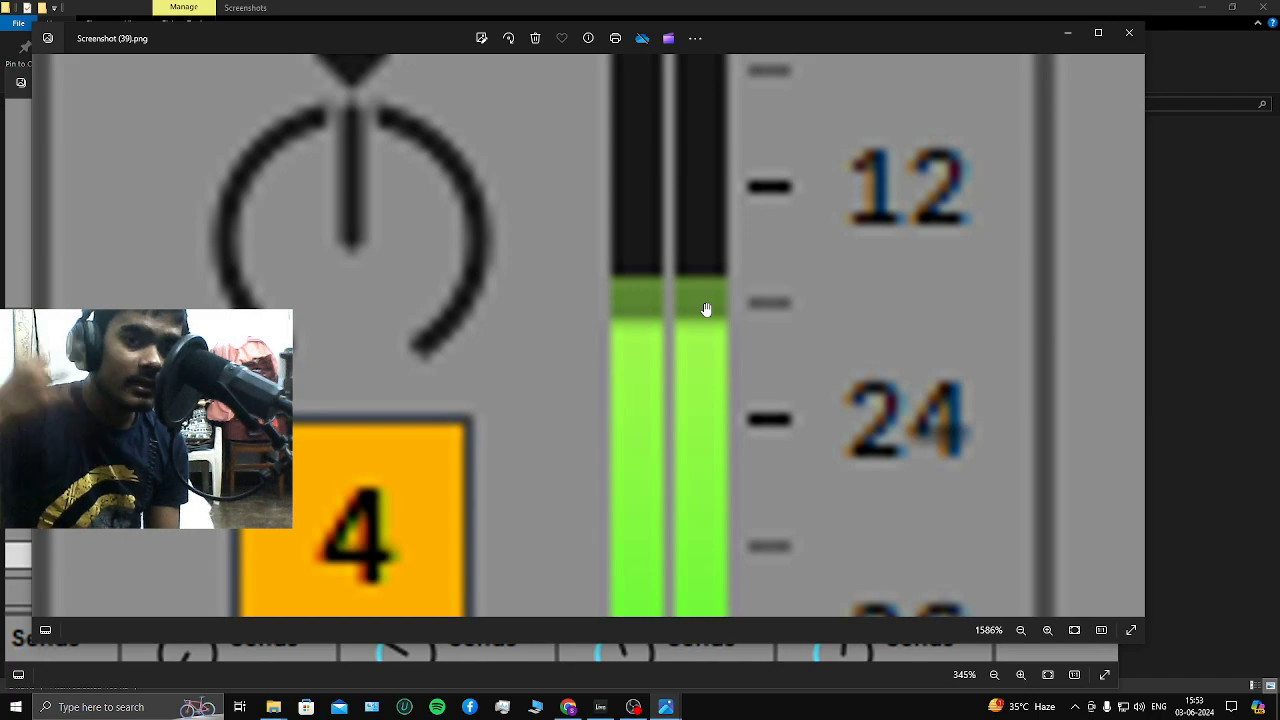
scroll(706, 310, "down", 6)
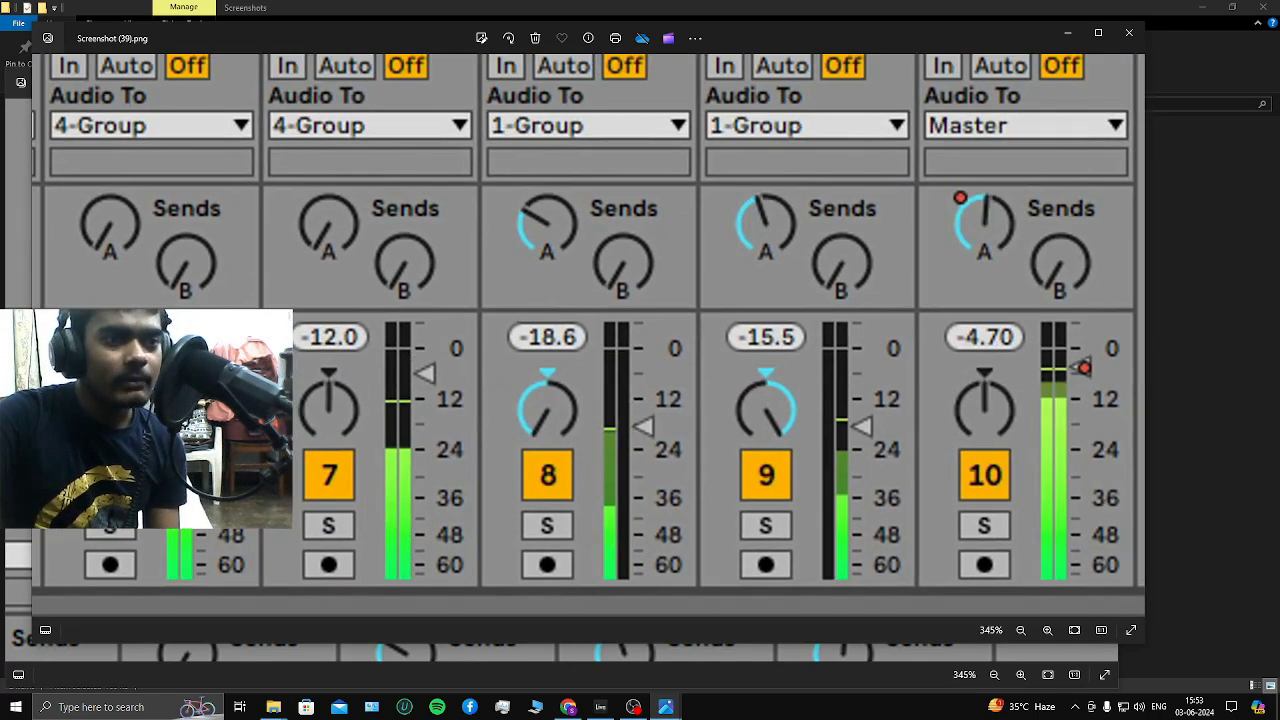
Examine the Master meter's bright and dark red segments and peak-hold lines against the 0 and 12 dB marks
left_click_drag(940, 385, 515, 355)
left_click_drag(1071, 329, 506, 289)
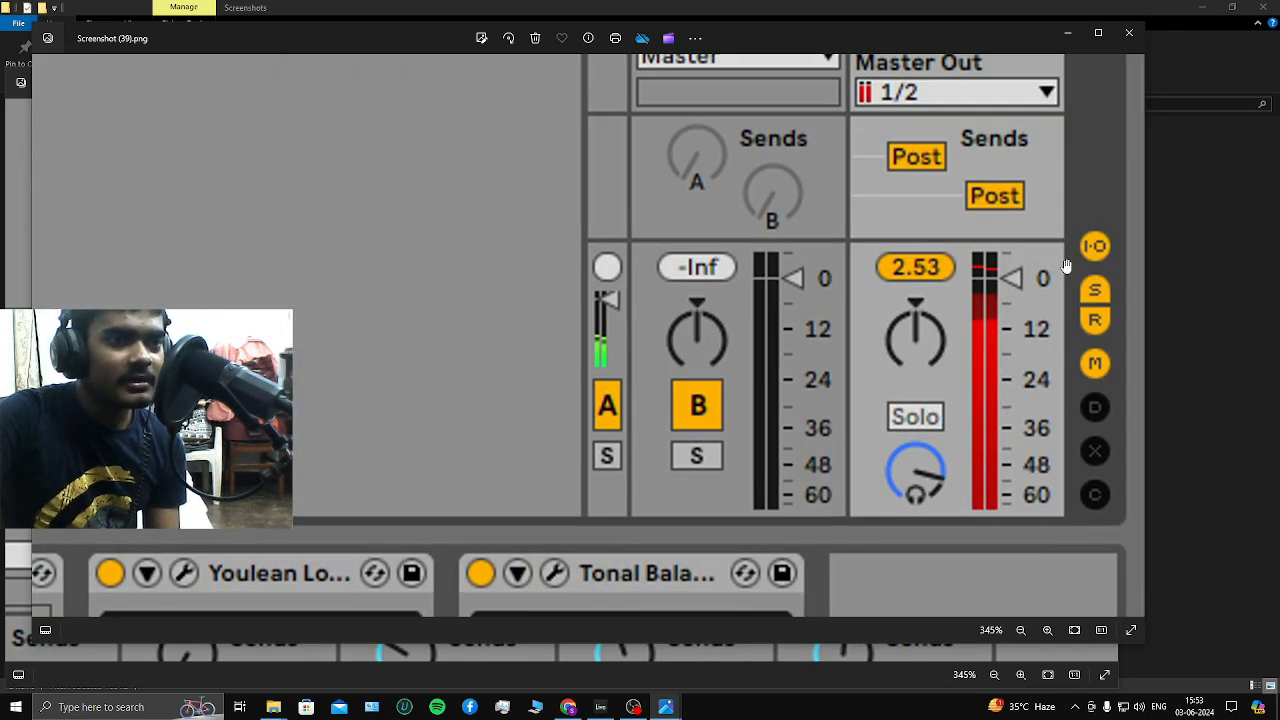
scroll(1060, 280, "up", 4)
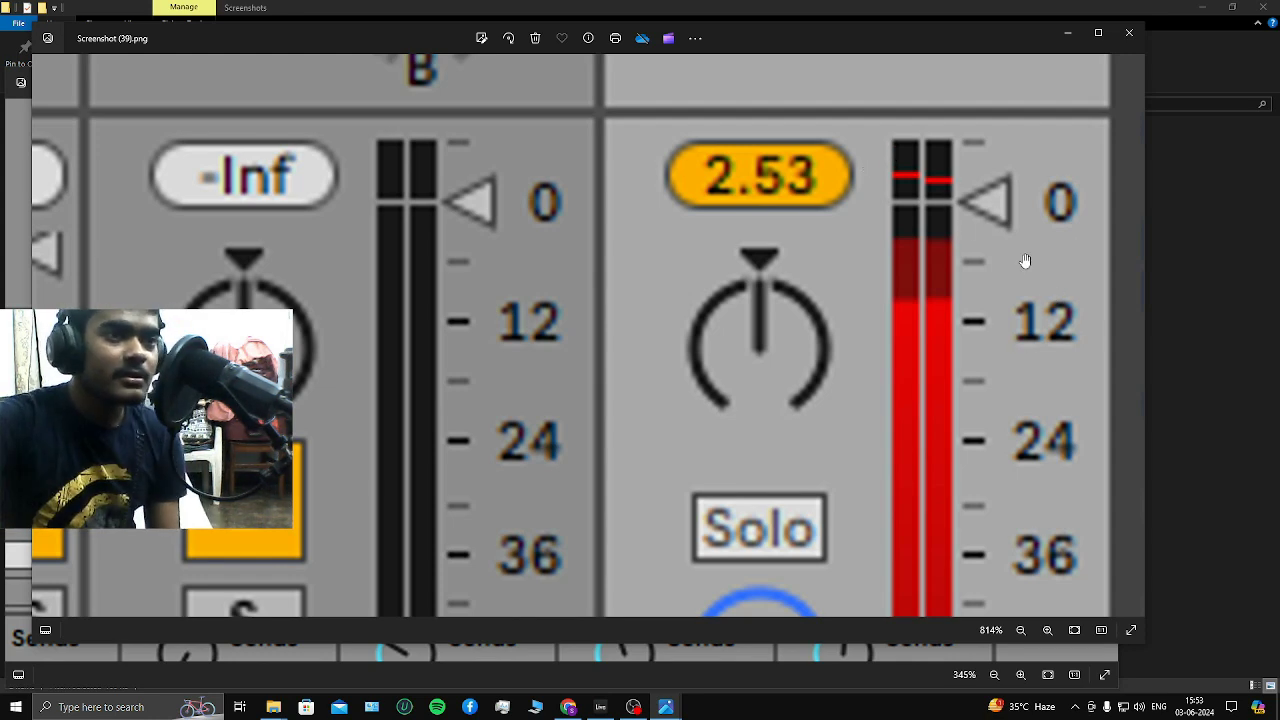
scroll(914, 286, "up", 3)
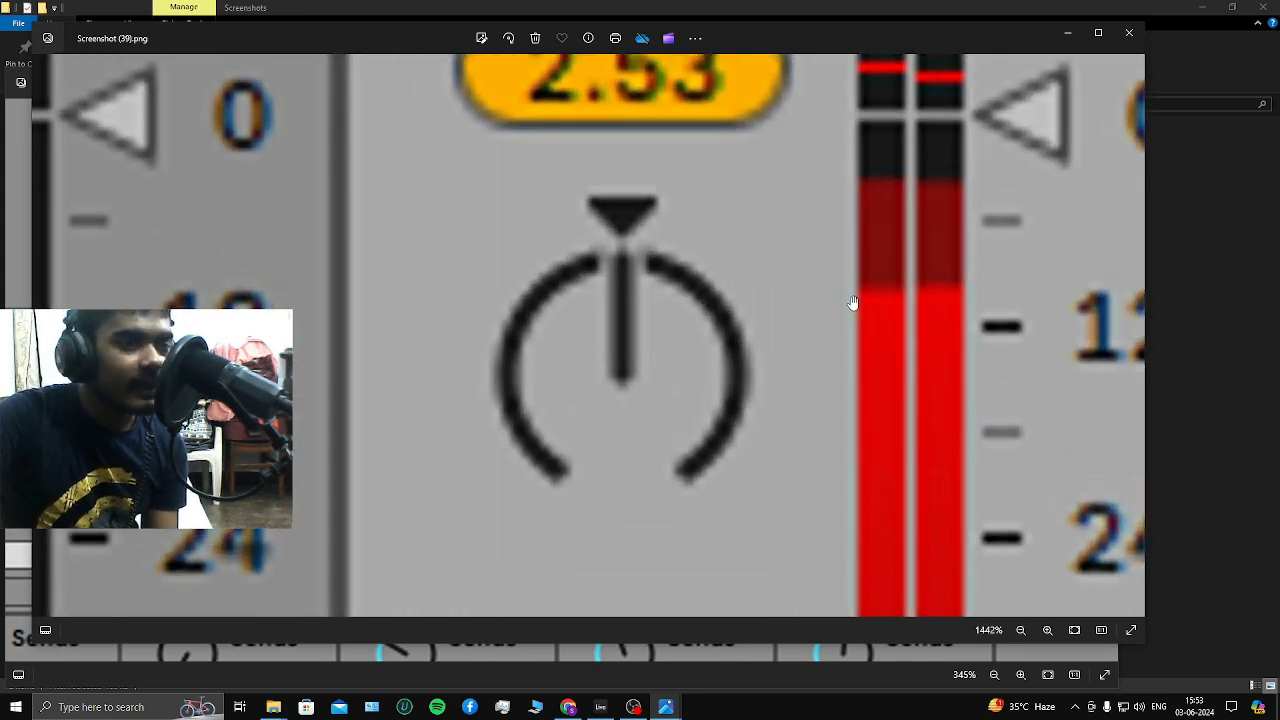
scroll(900, 297, "up", 2)
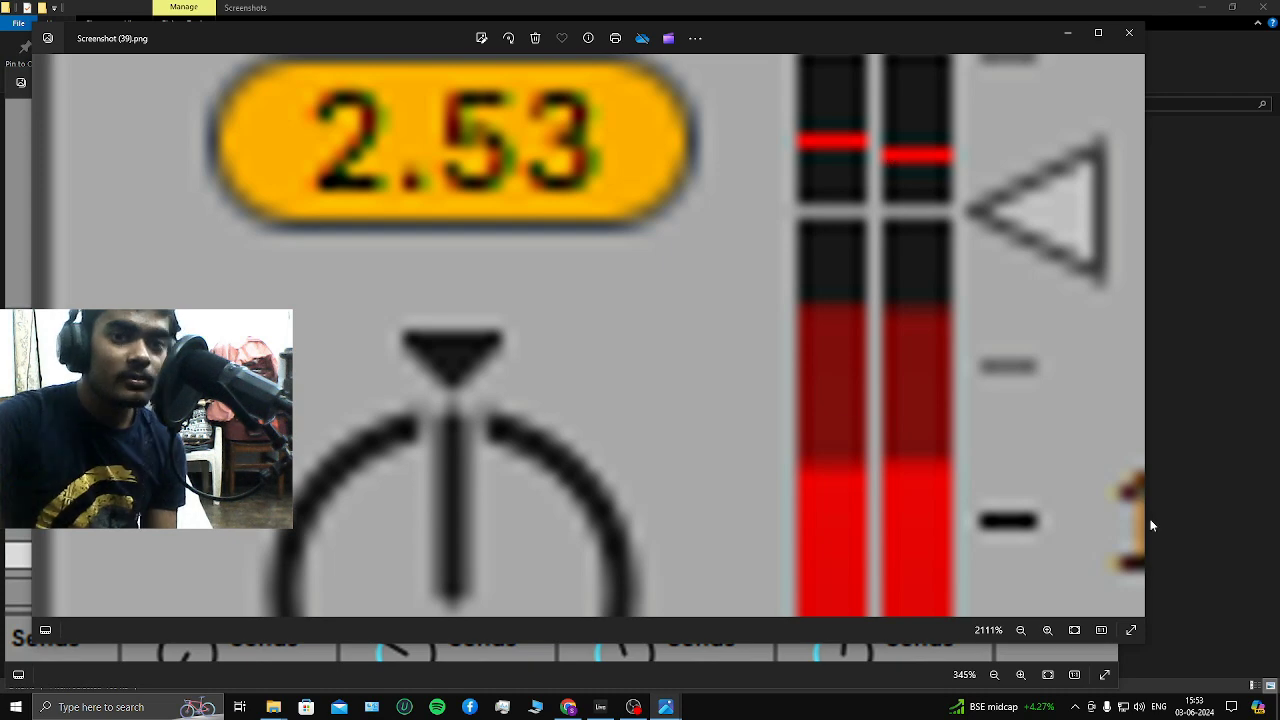
left_click_drag(903, 404, 536, 346)
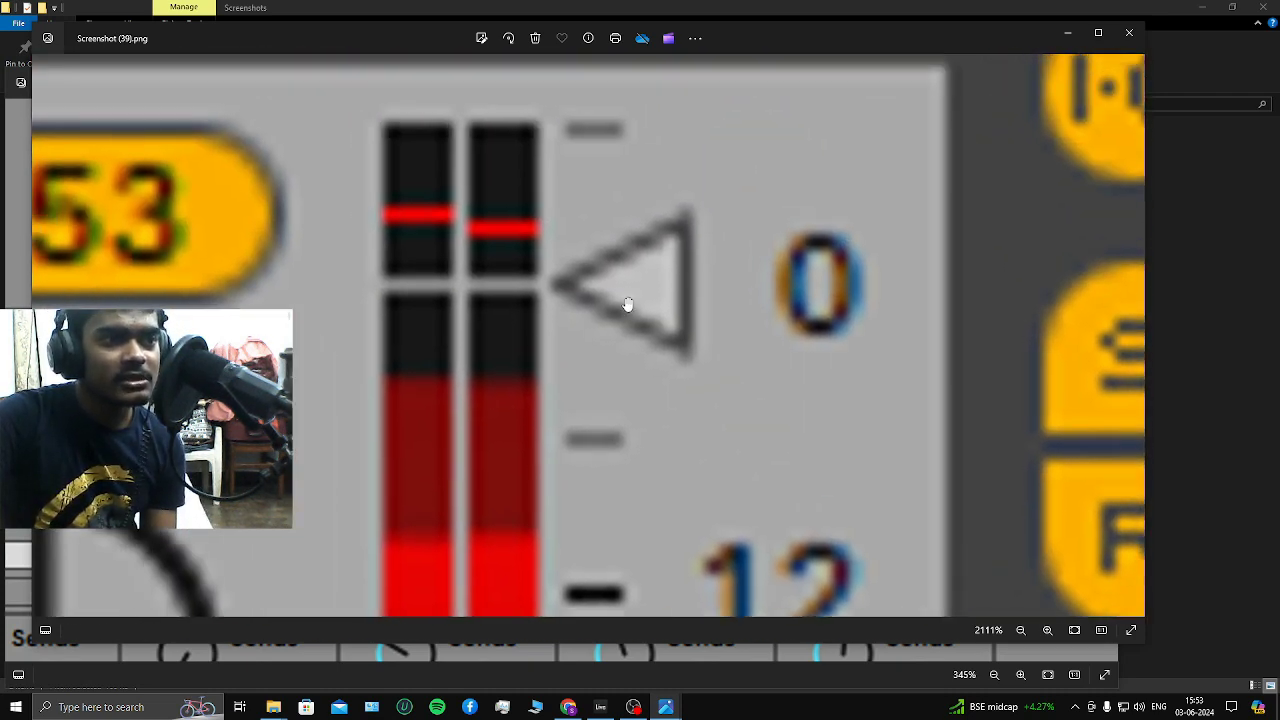
left_click_drag(588, 438, 614, 364)
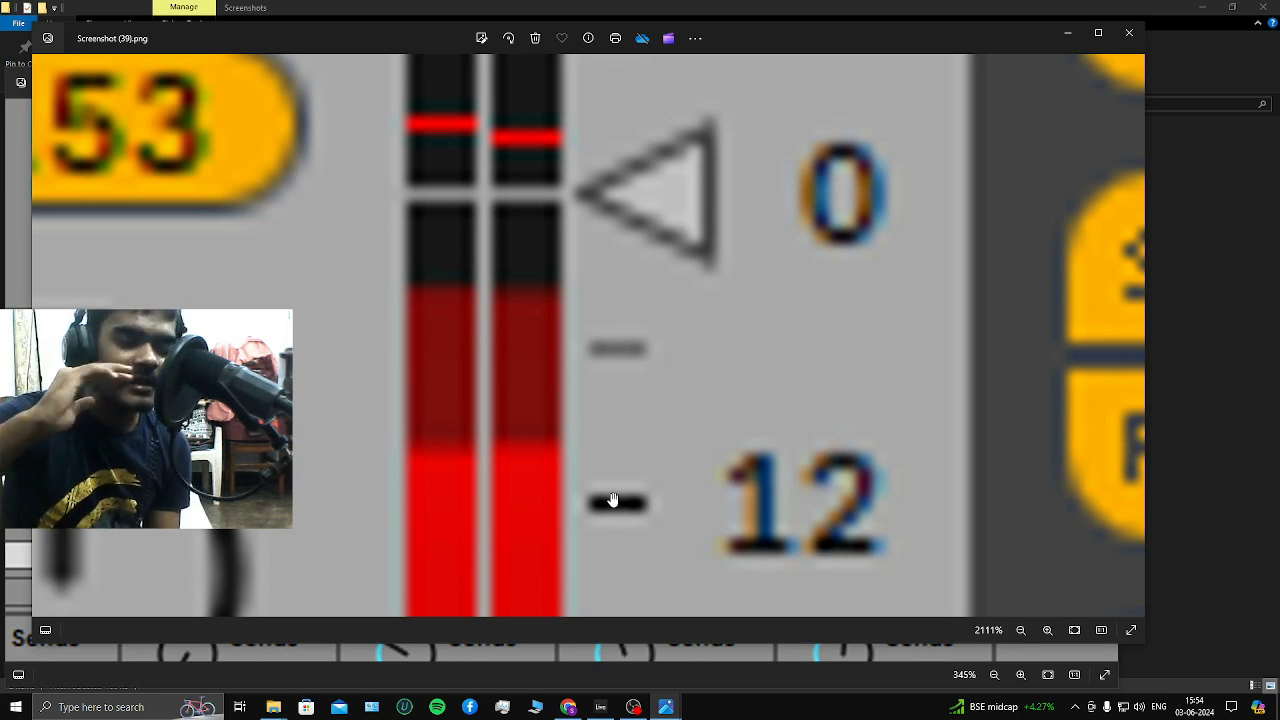
left_click_drag(600, 348, 686, 374)
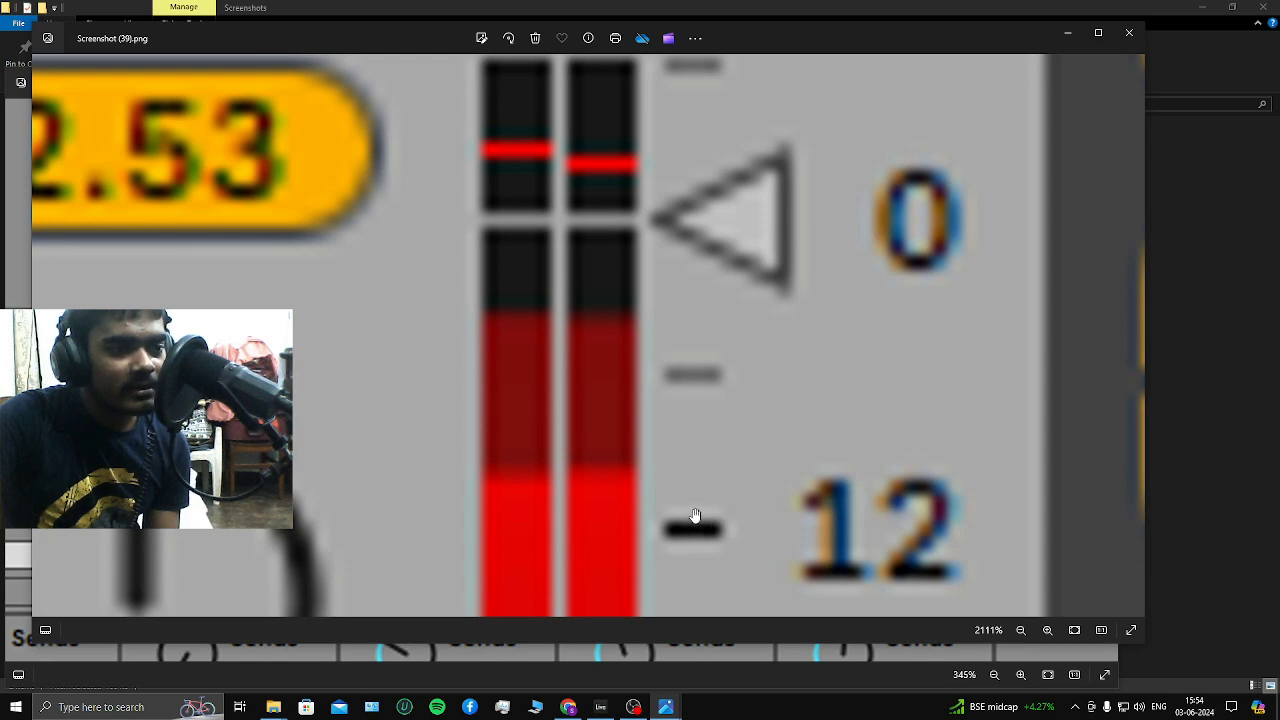
left_click_drag(694, 522, 720, 420)
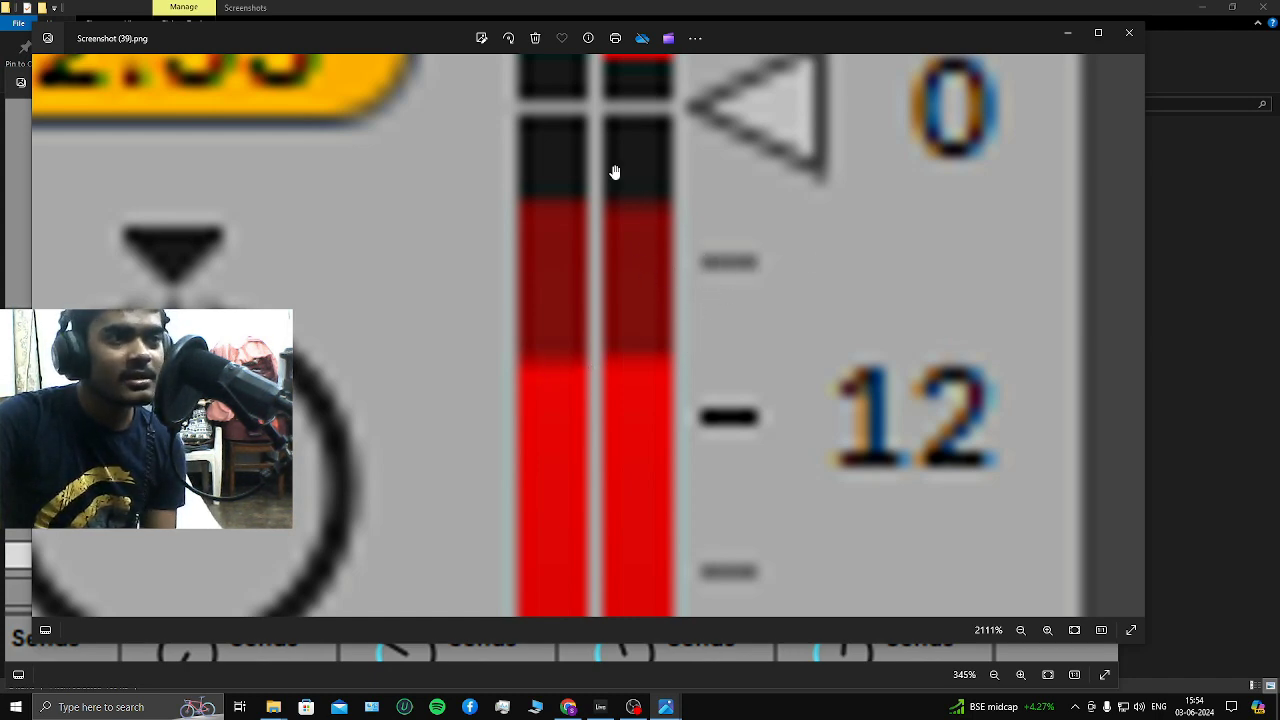
left_click_drag(614, 171, 655, 296)
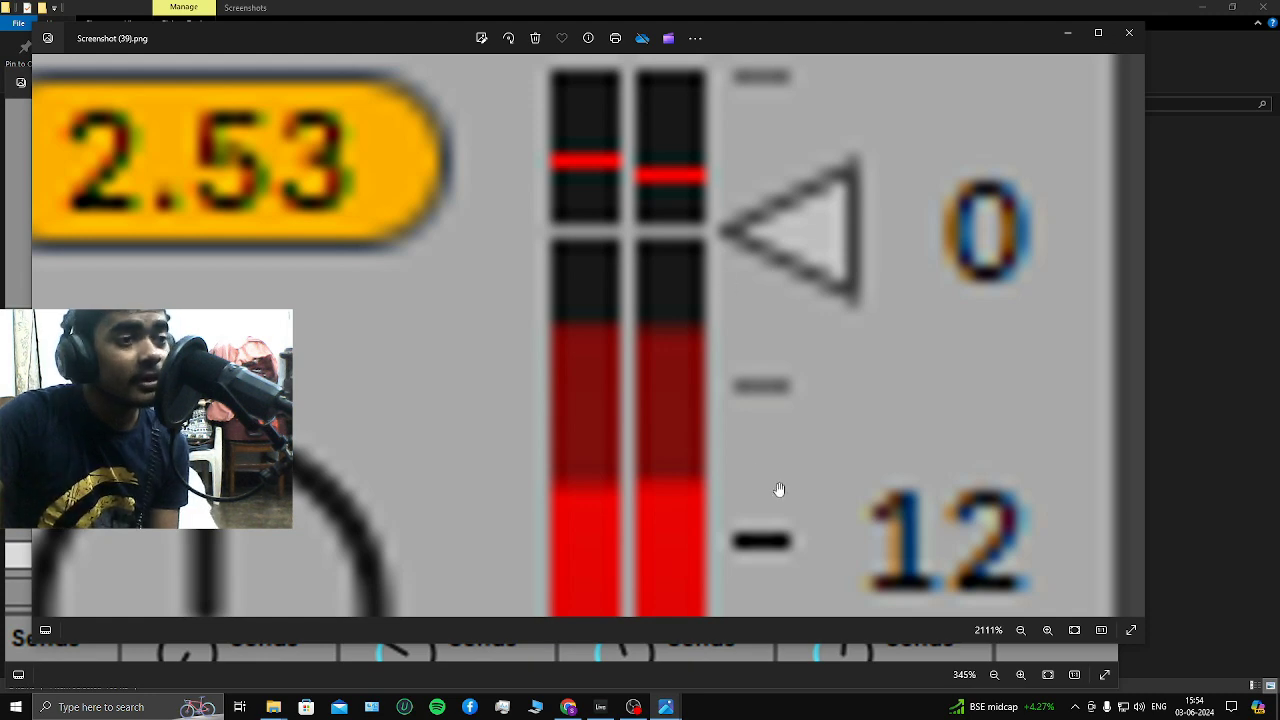
scroll(666, 491, "up", 2)
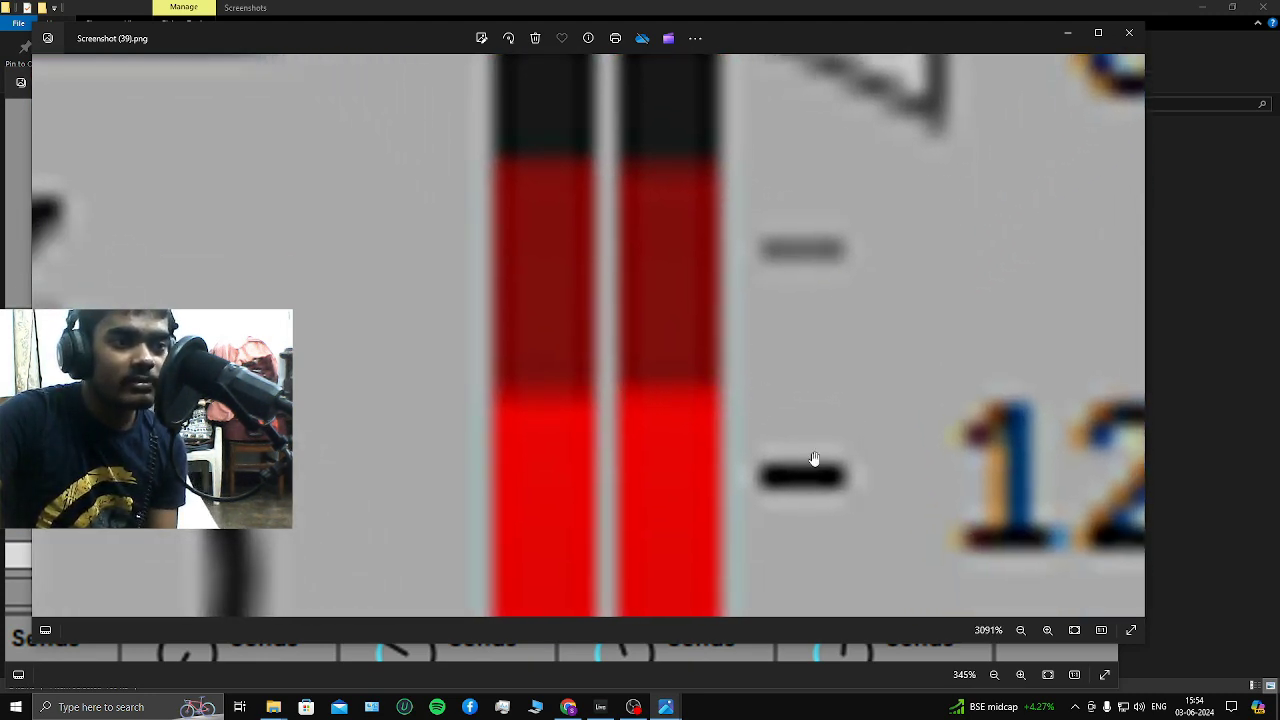
scroll(783, 306, "up", 1)
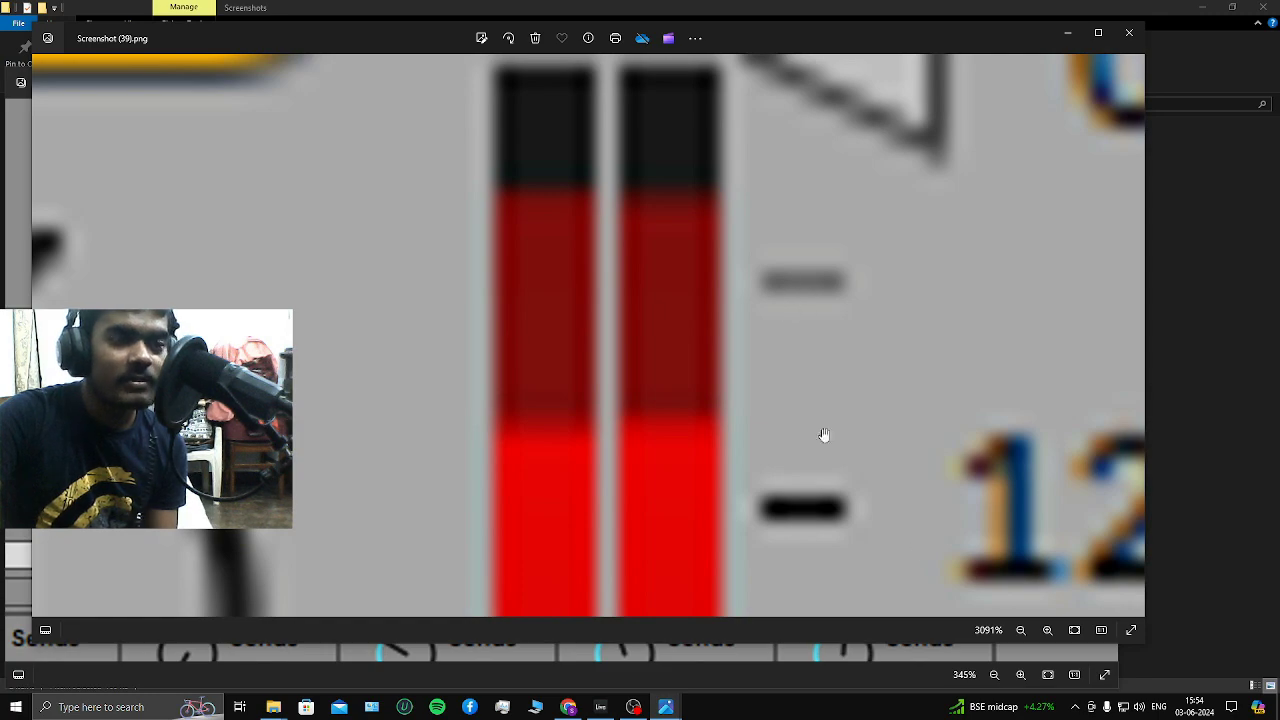
scroll(543, 348, "up", 4)
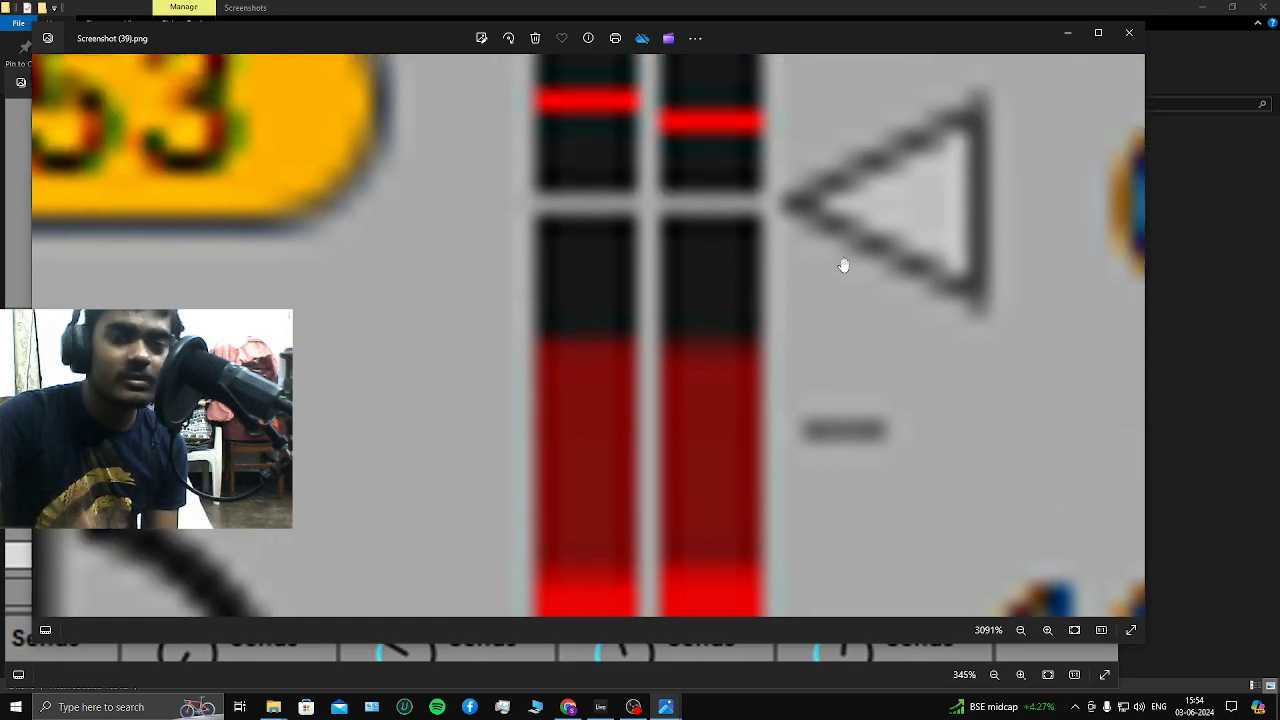
Examine group channel 1's peak value and left and right meter levels, comparing them with channels 2, 3 and 4
scroll(764, 287, "down", 2)
scroll(764, 287, "down", 10)
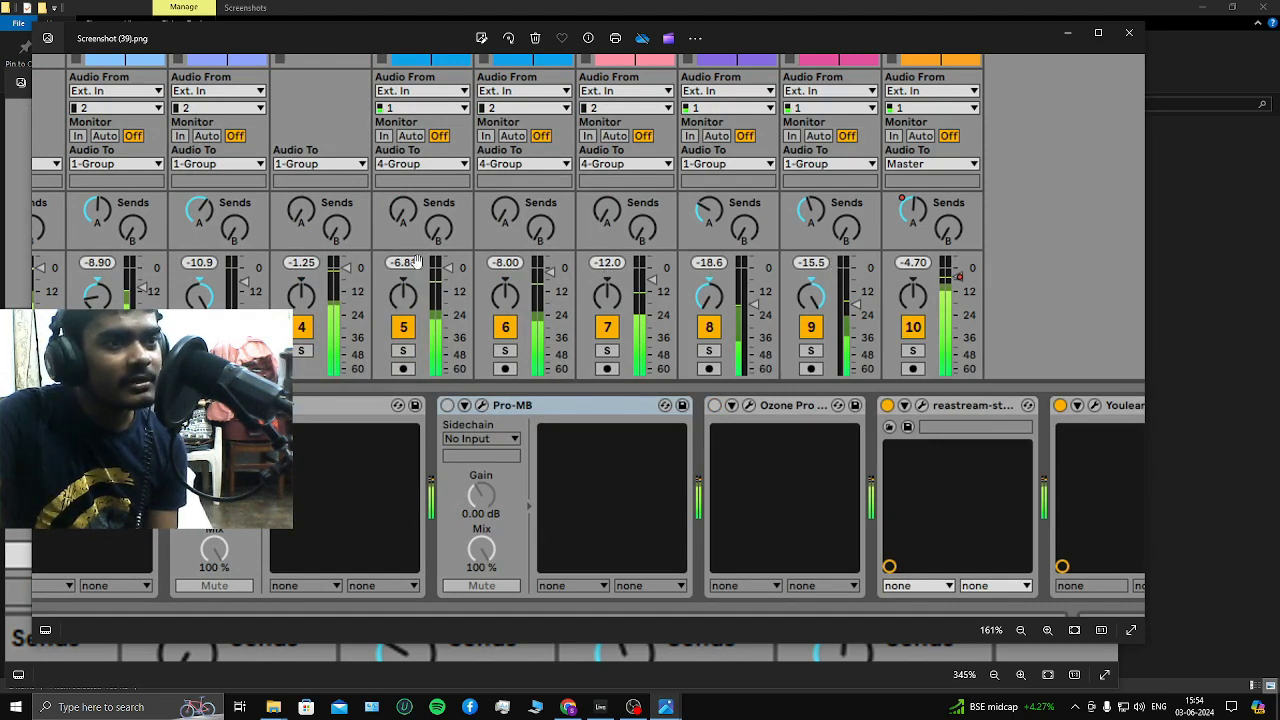
left_click_drag(416, 262, 963, 325)
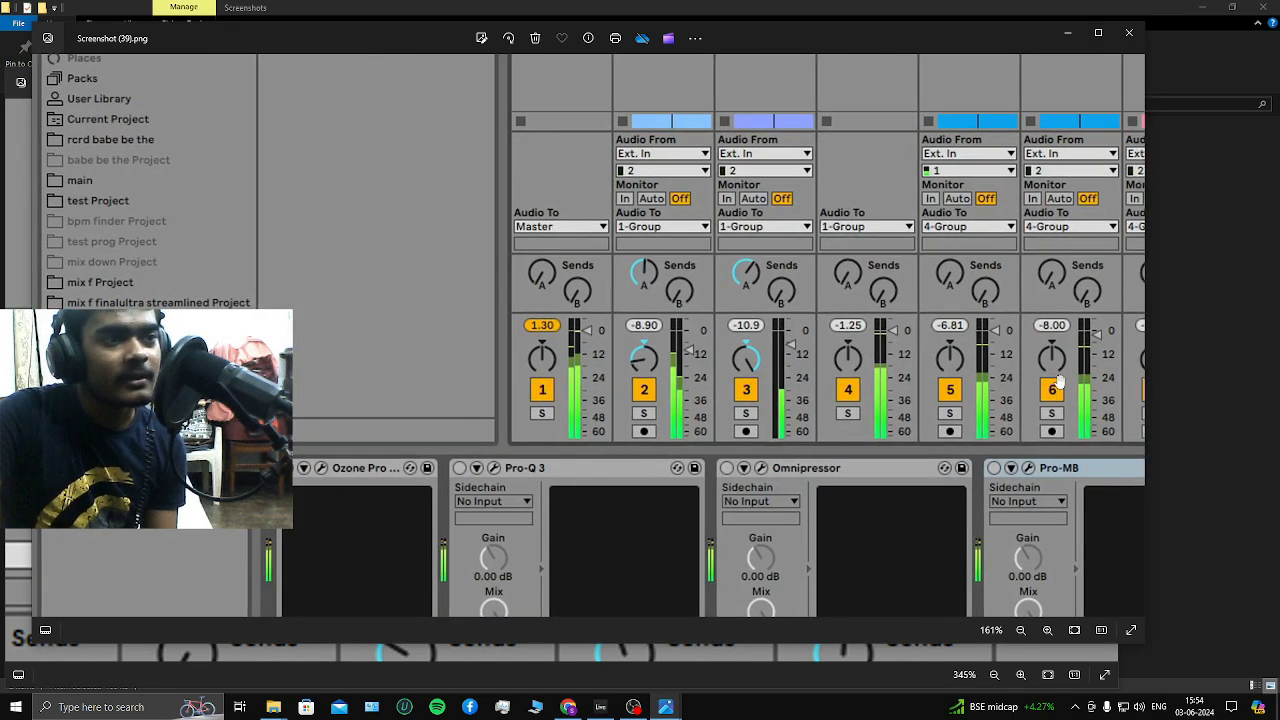
left_click_drag(1058, 382, 482, 323)
left_click_drag(639, 350, 813, 397)
scroll(424, 388, "up", 2)
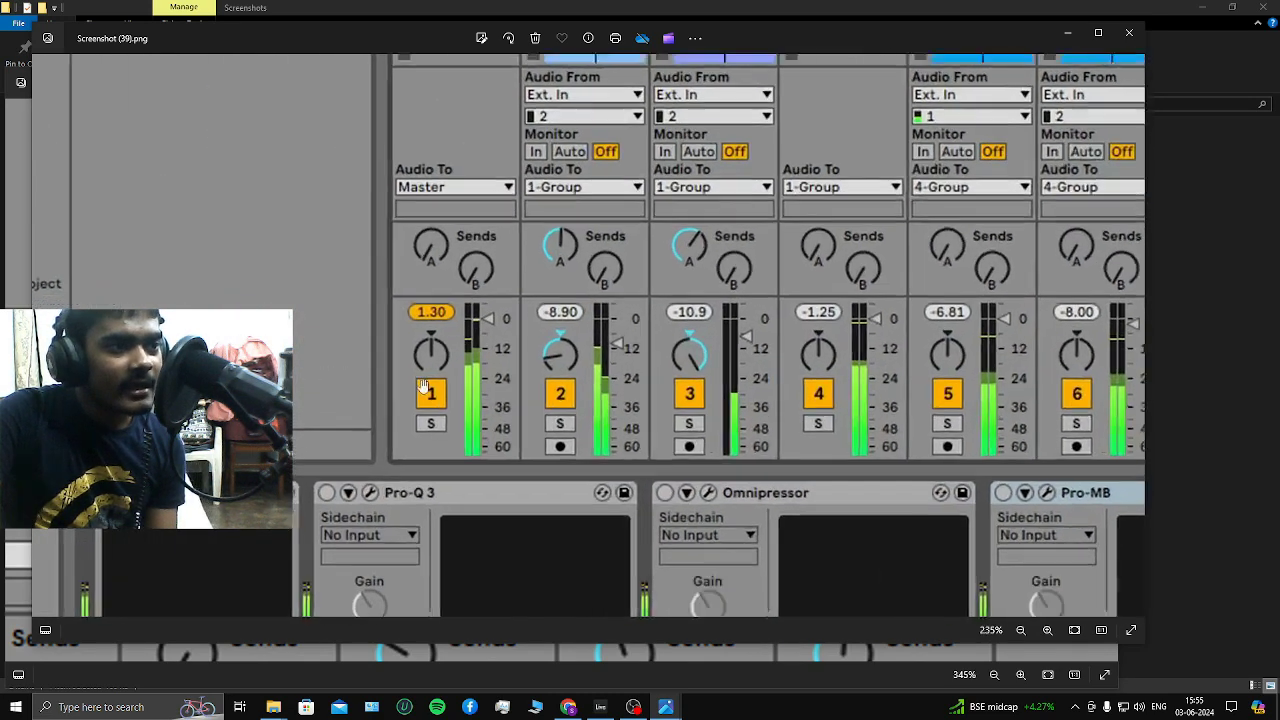
scroll(424, 388, "up", 5)
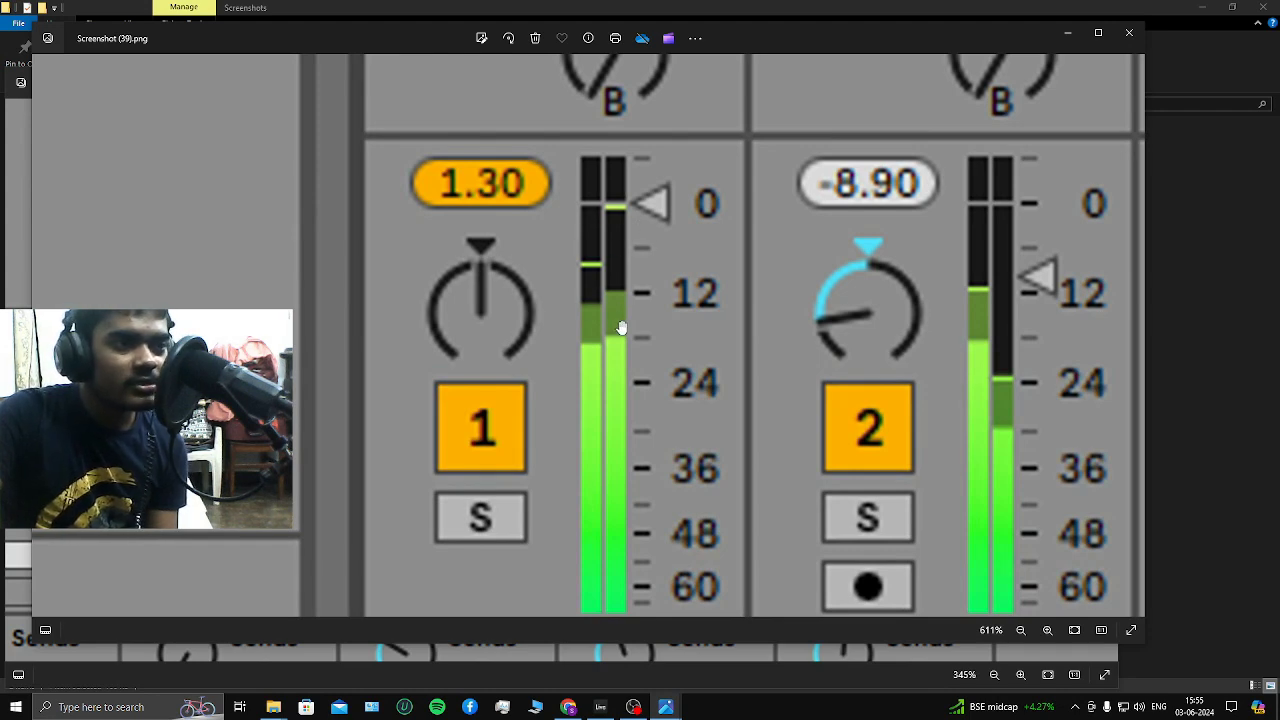
scroll(620, 330, "up", 3)
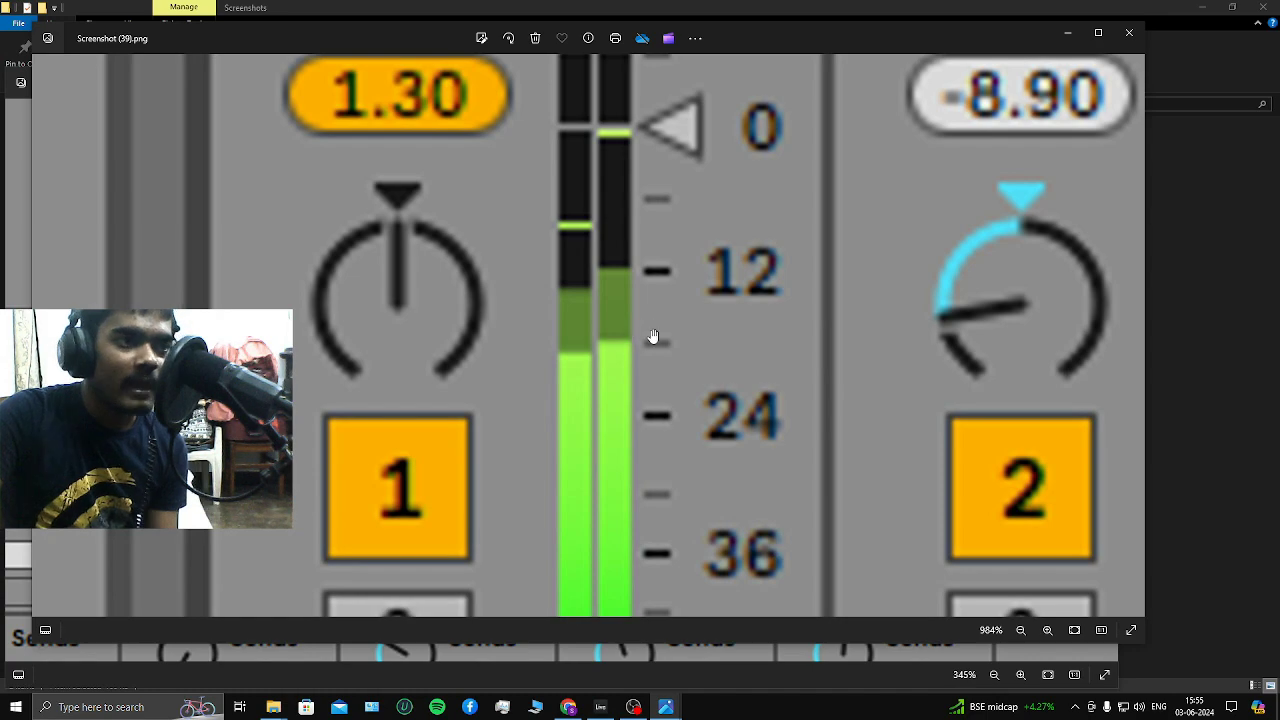
scroll(654, 336, "down", 5)
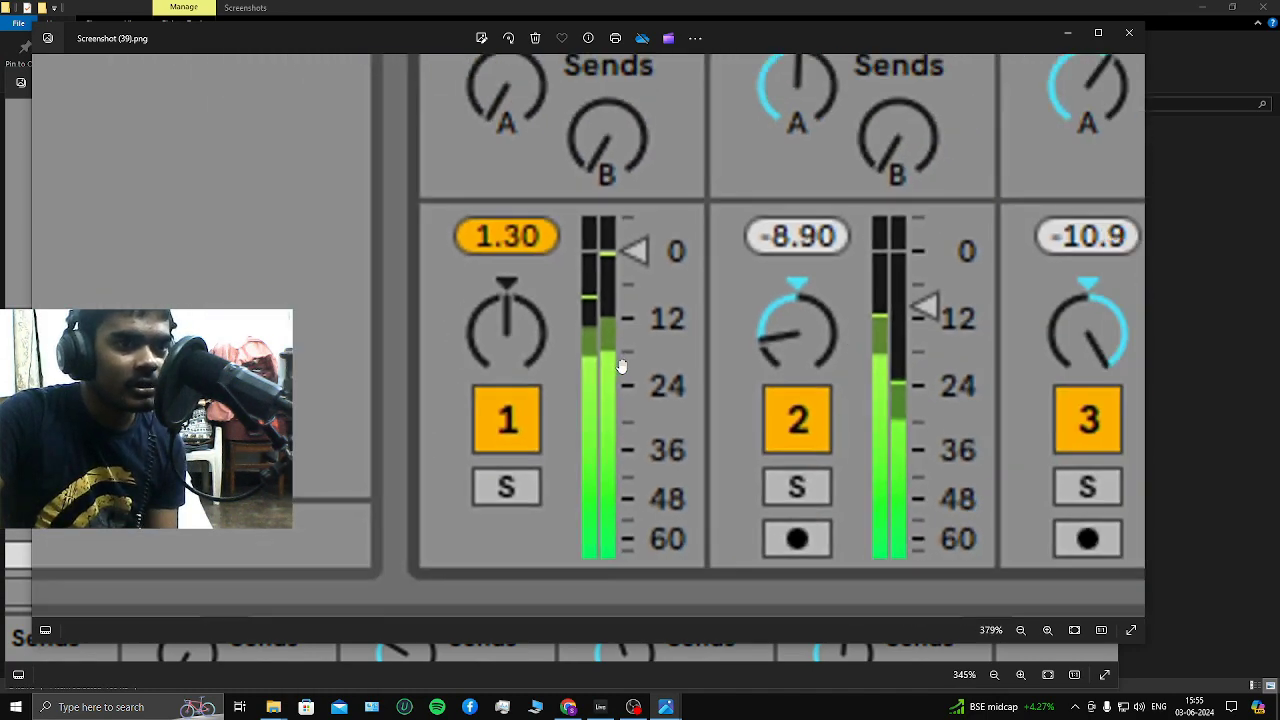
scroll(634, 411, "down", 1)
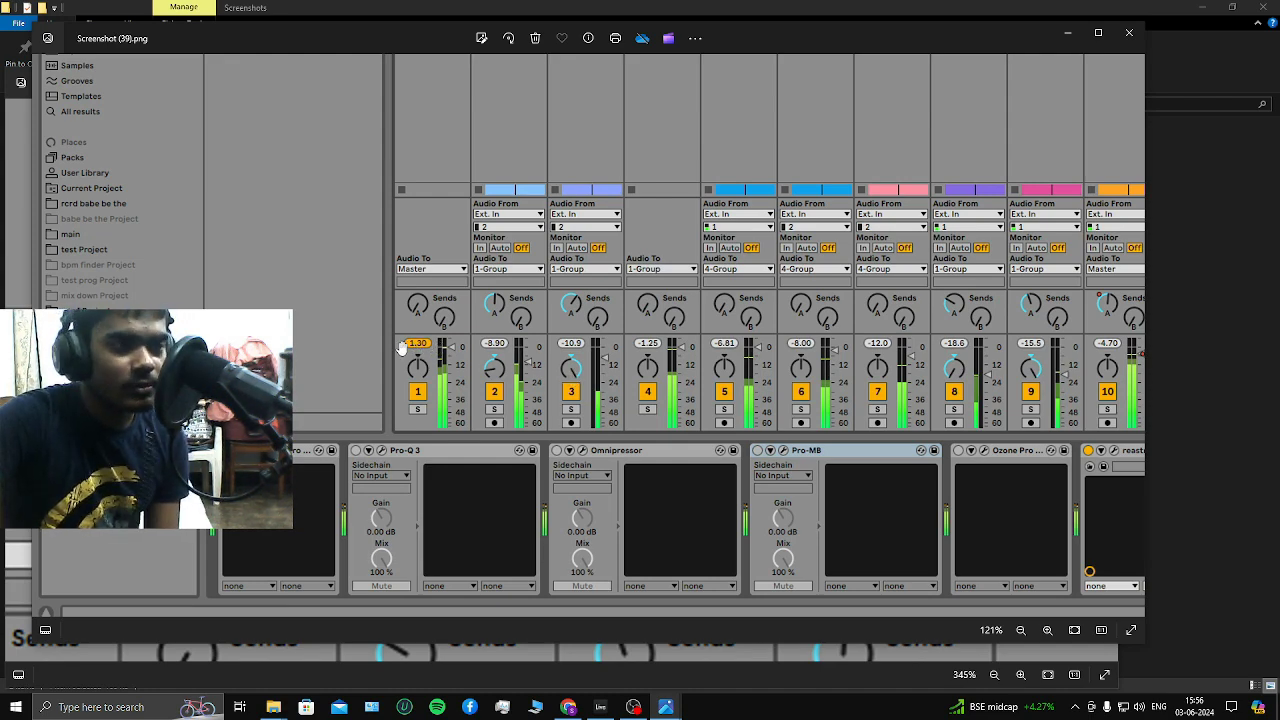
scroll(404, 348, "up", 5)
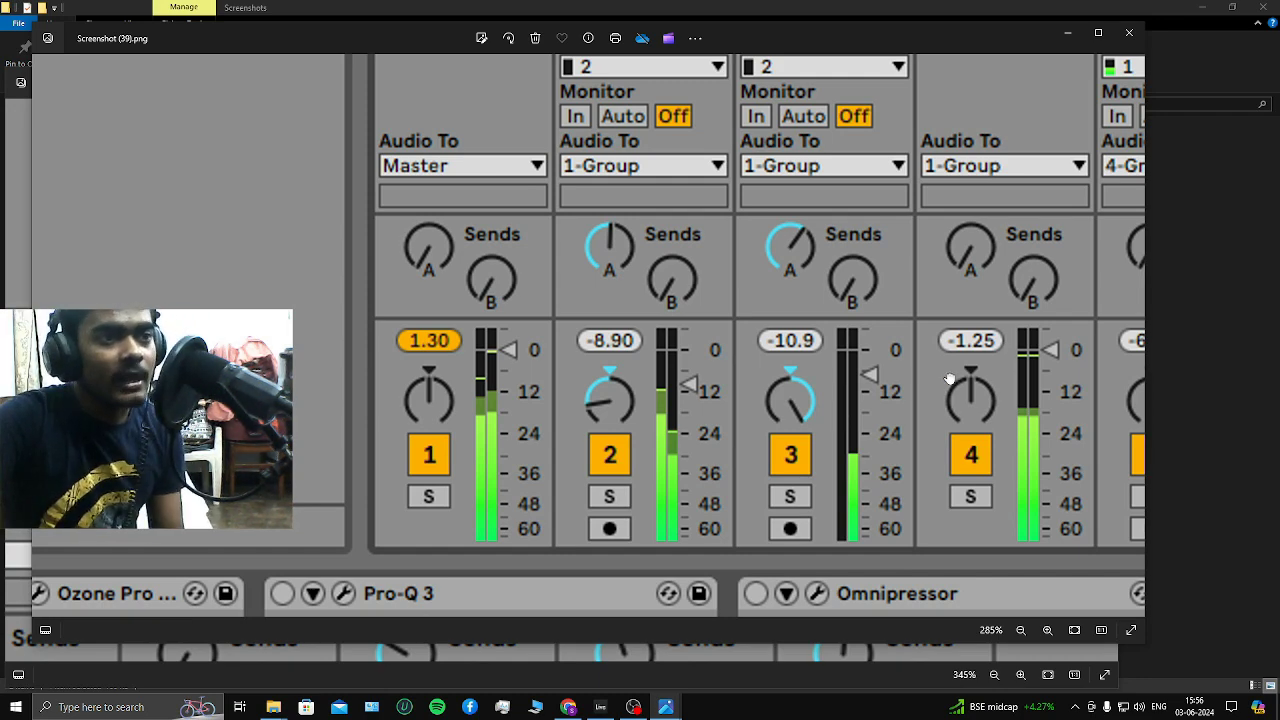
Find the Master meter in the mixer screenshot, switch to Ableton Live and check the Master's Ozone Pro Maximizer threshold and ceiling
scroll(846, 412, "down", 5)
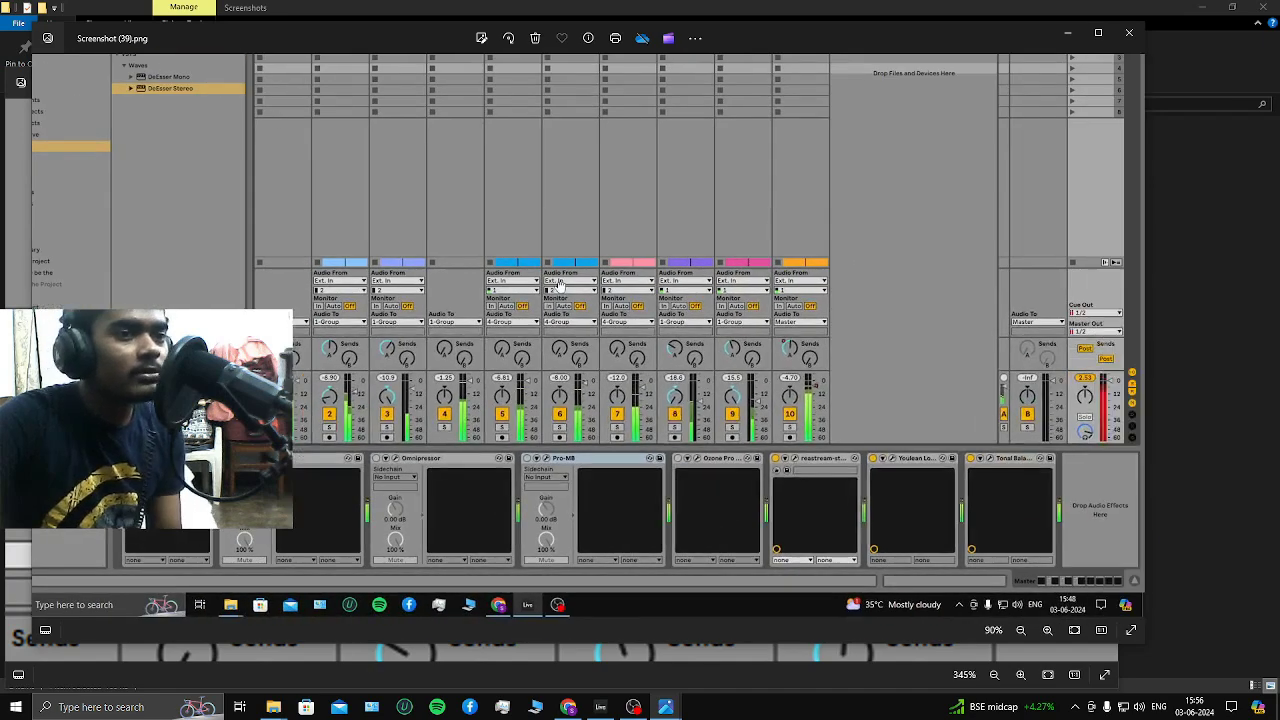
scroll(1087, 415, "up", 4)
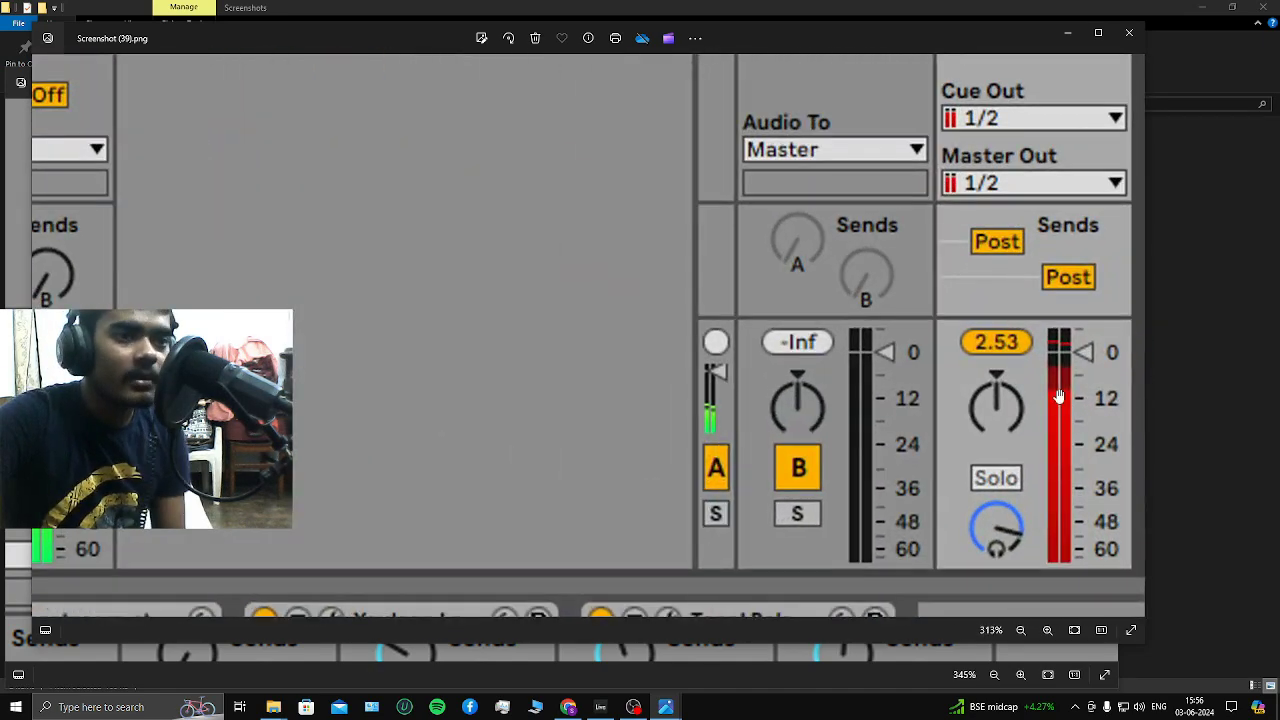
left_click(601, 707)
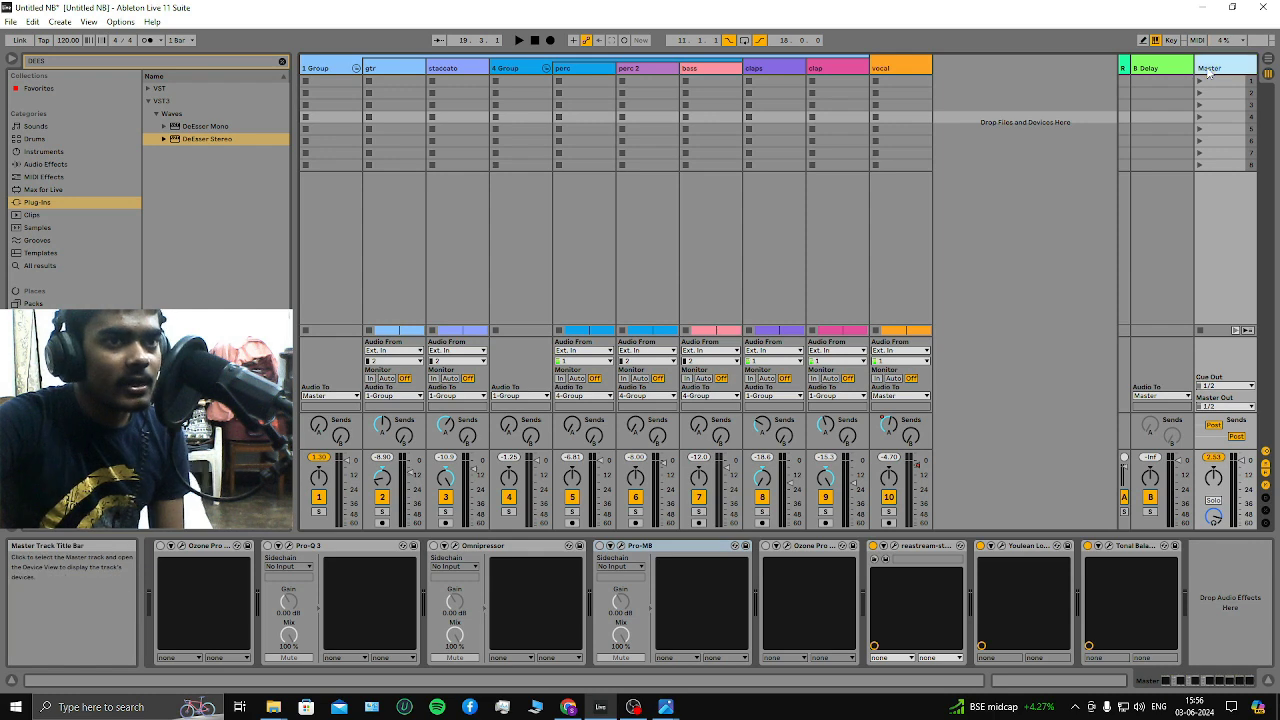
left_click(179, 545)
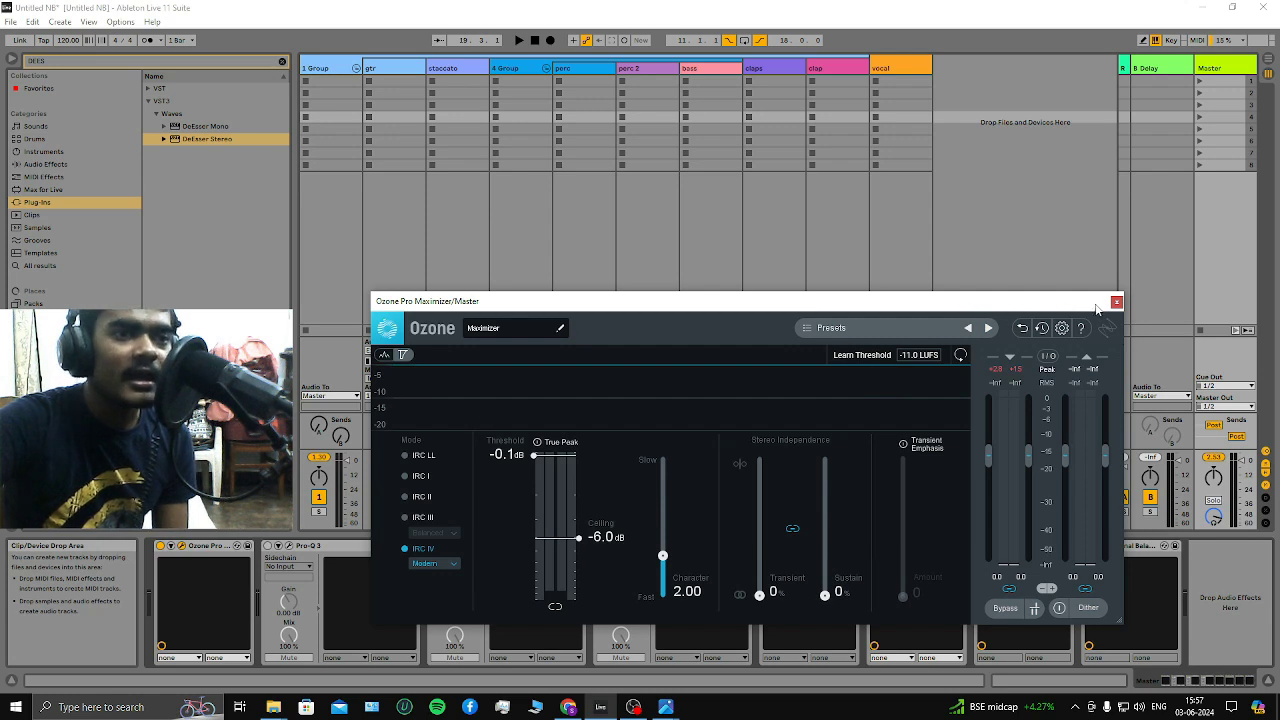
left_click(1117, 302)
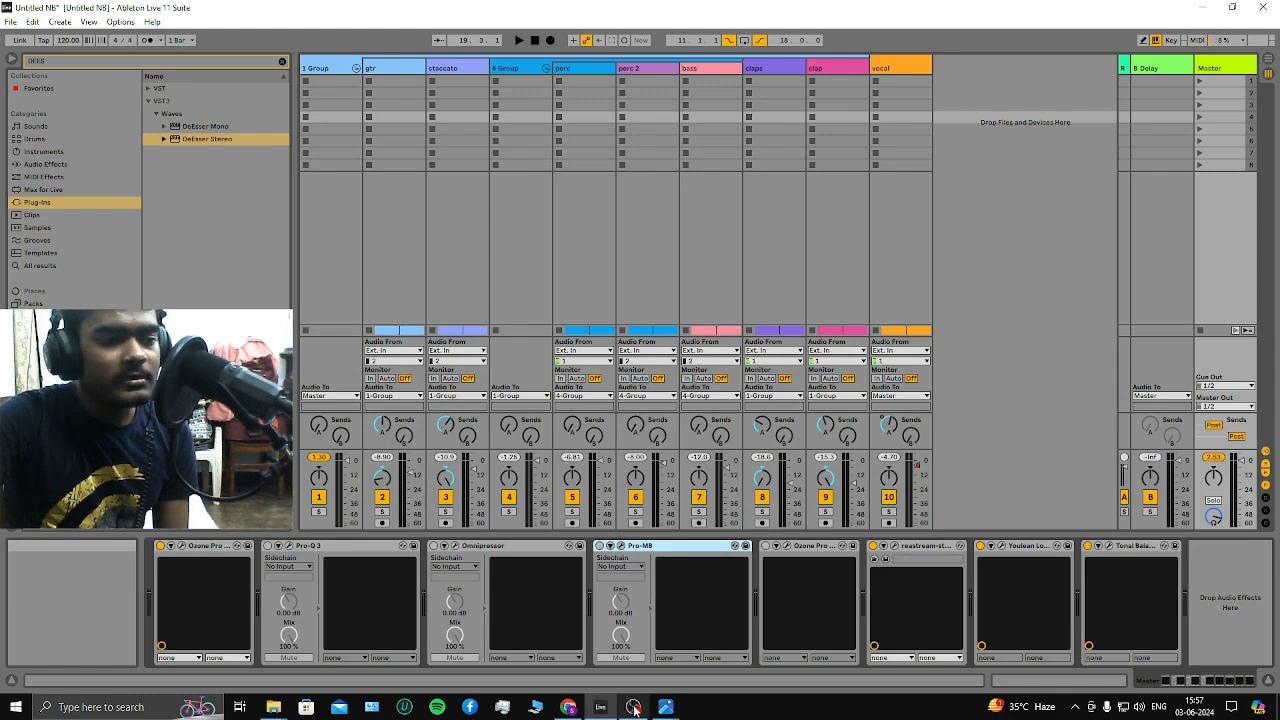
Switch to the screenshot in Photos and examine the boundary between the Master meter's dark and bright red segments near 12 dB
mouse_move(667, 708)
left_click(741, 628)
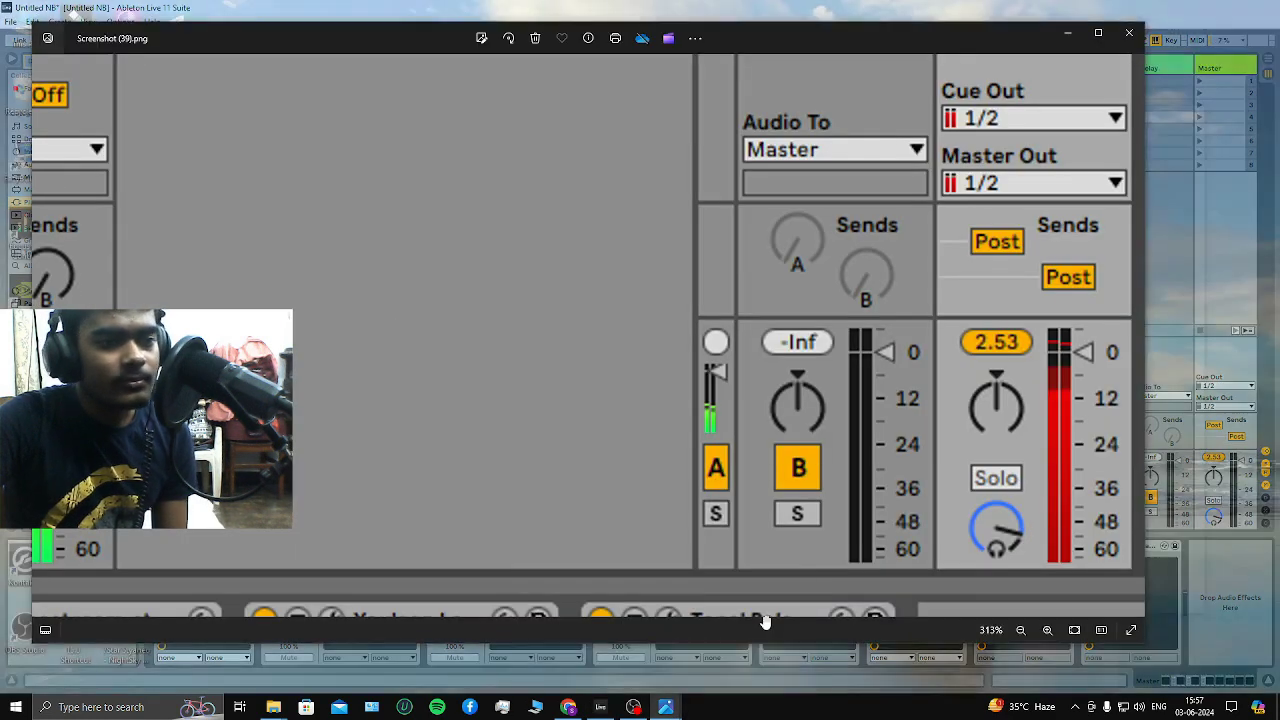
scroll(1070, 410, "up", 5)
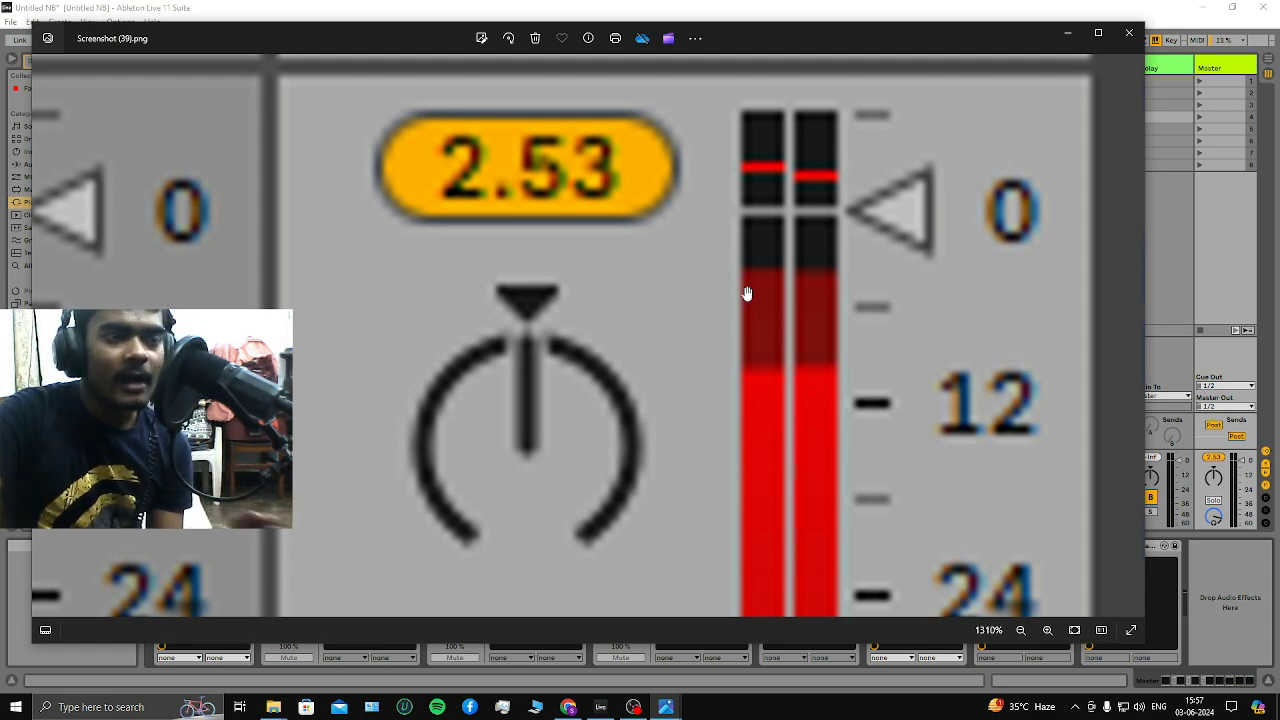
scroll(743, 177, "up", 3)
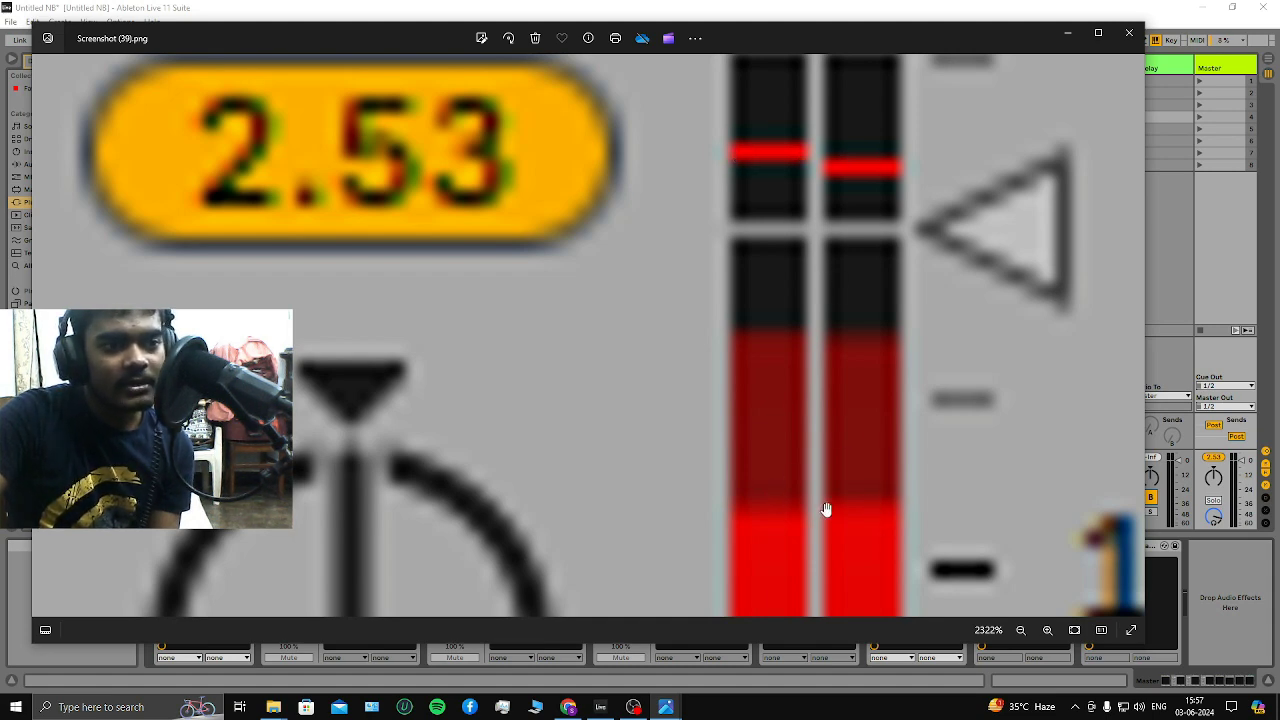
left_click_drag(900, 522, 717, 317)
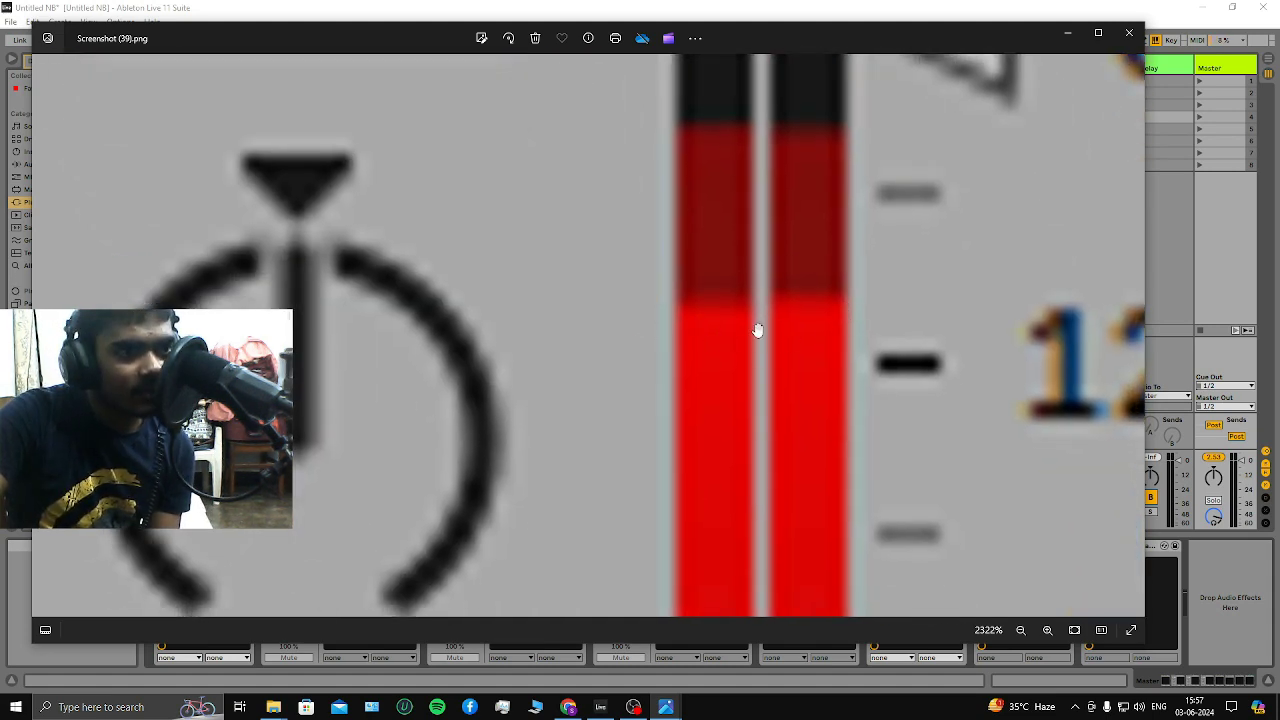
left_click_drag(784, 368, 774, 511)
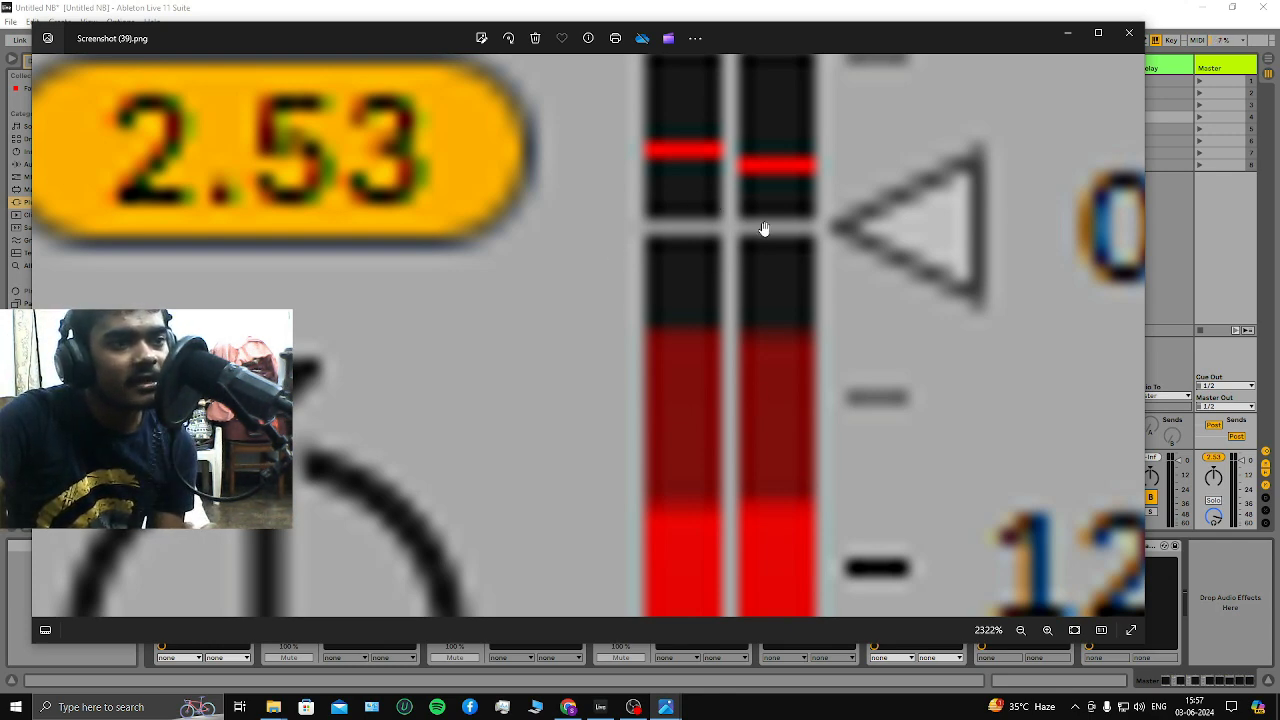
Compare the Master meter's peak-hold lines and red segments with the 0, 12 and 24 dB marks
left_click_drag(834, 509, 789, 189)
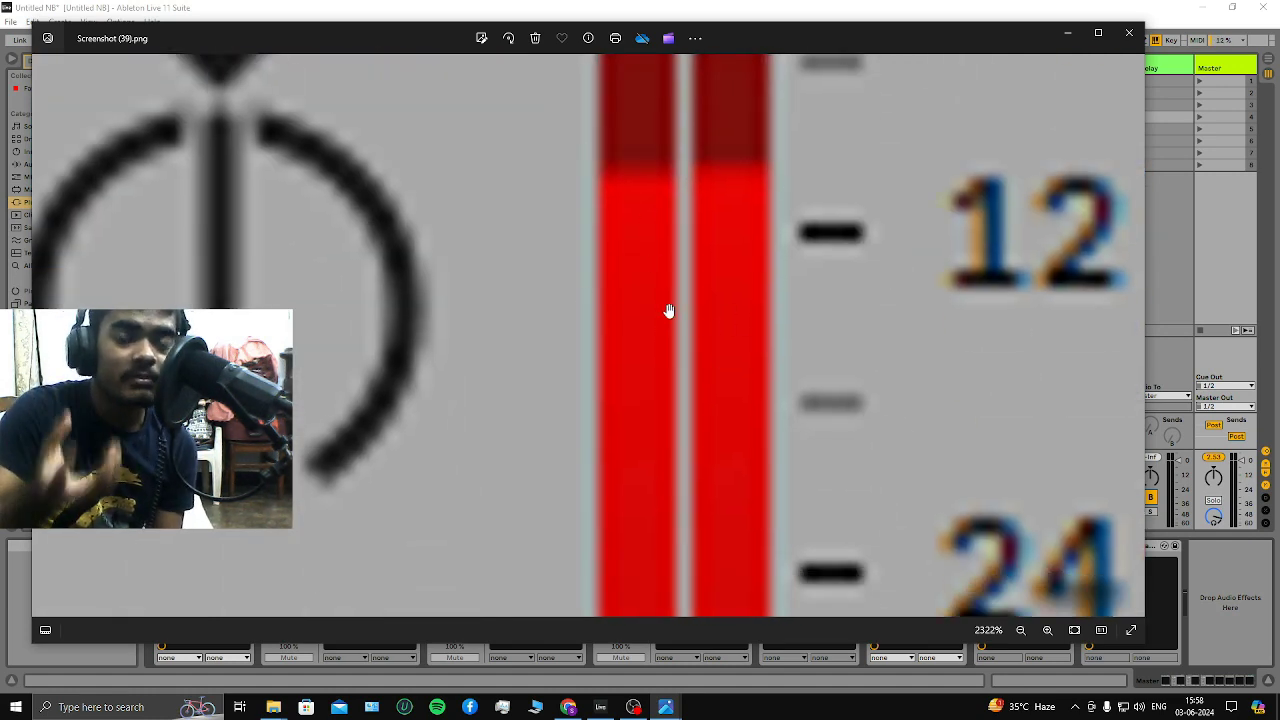
left_click_drag(669, 311, 609, 620)
left_click_drag(670, 183, 660, 423)
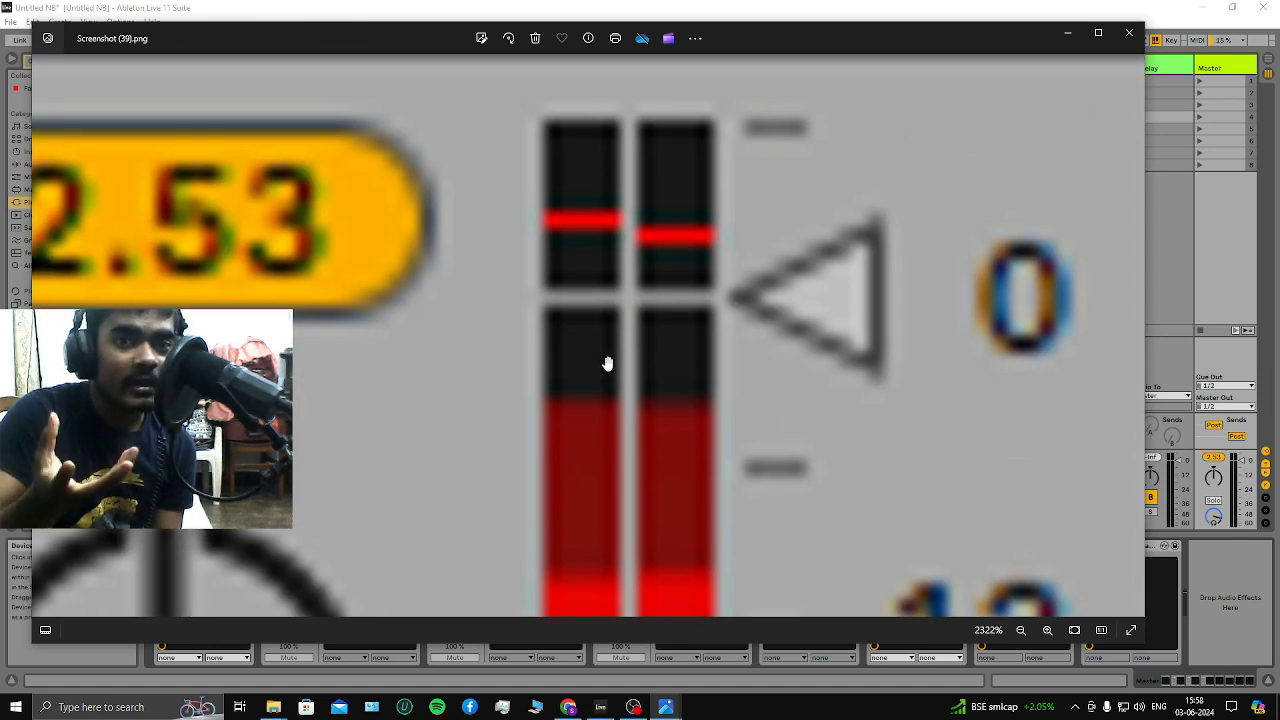
left_click_drag(675, 326, 667, 282)
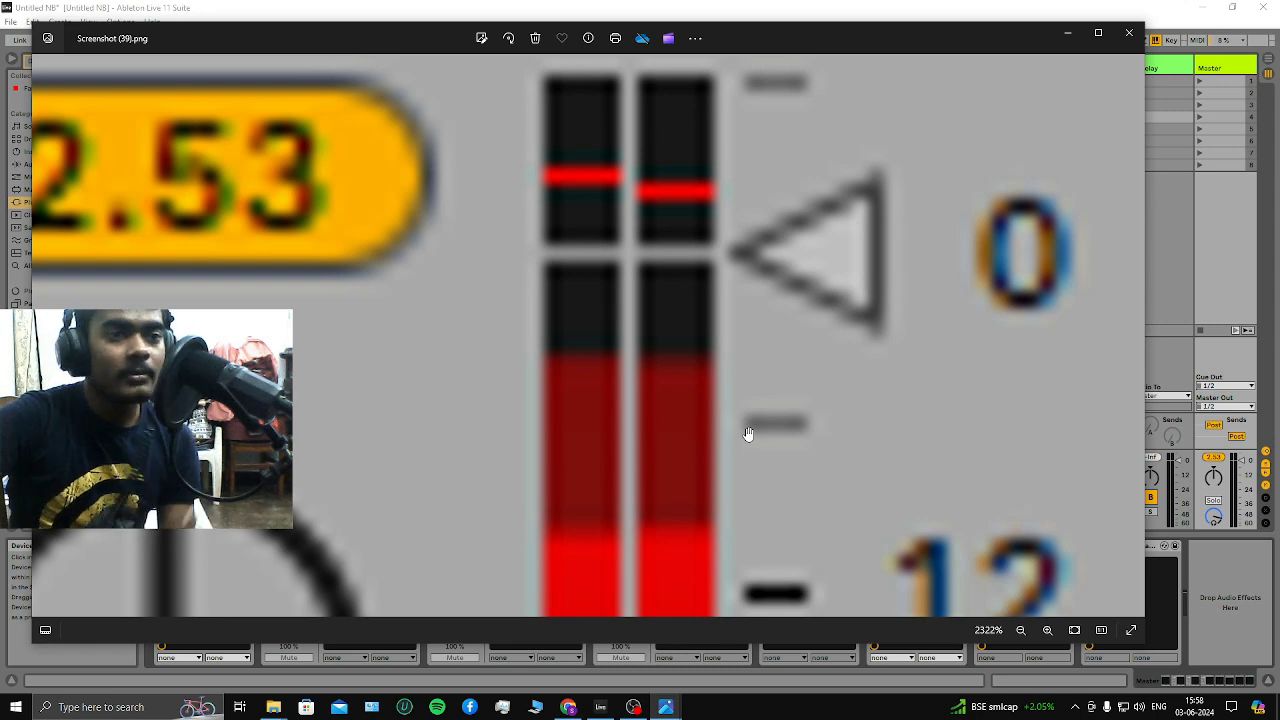
left_click_drag(771, 420, 766, 277)
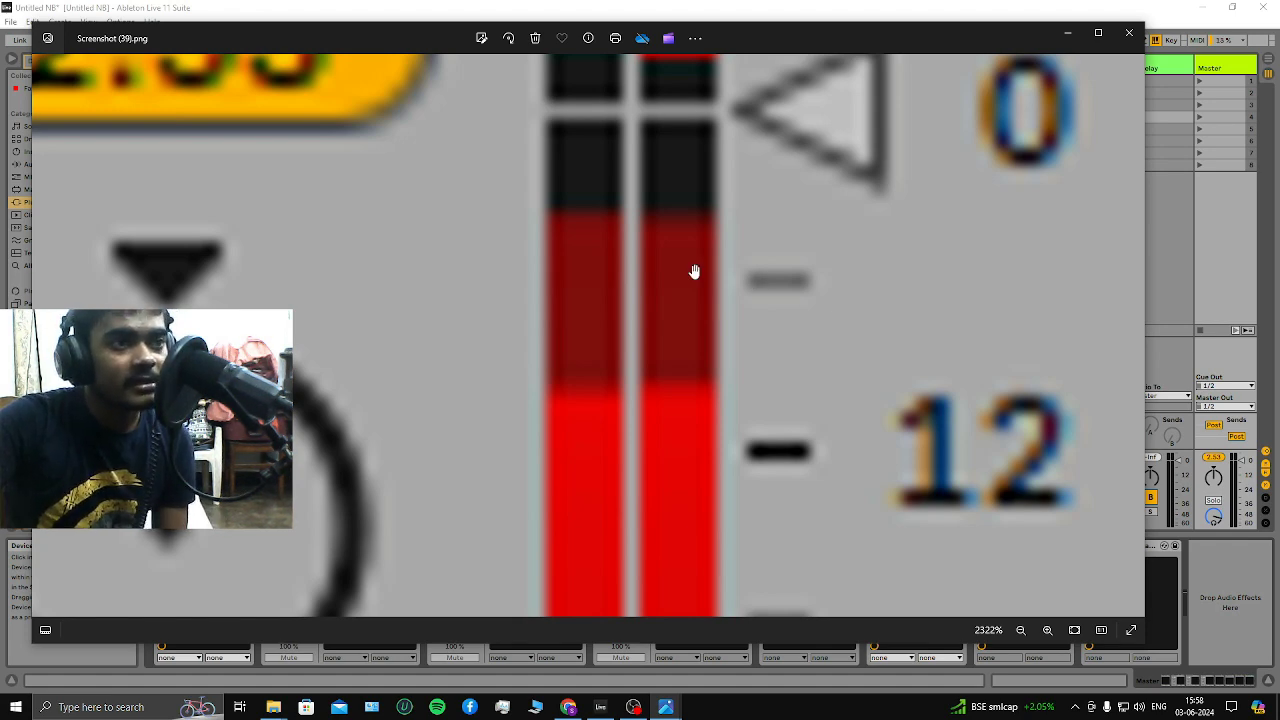
left_click_drag(694, 271, 680, 314)
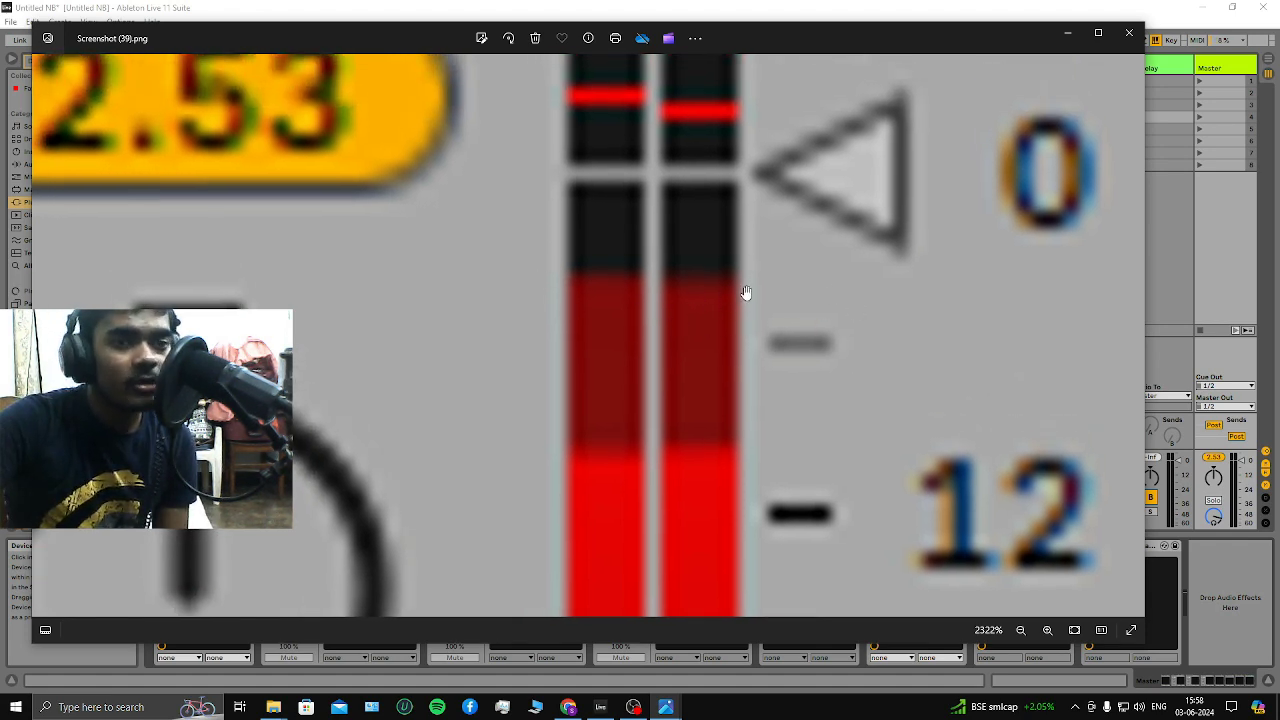
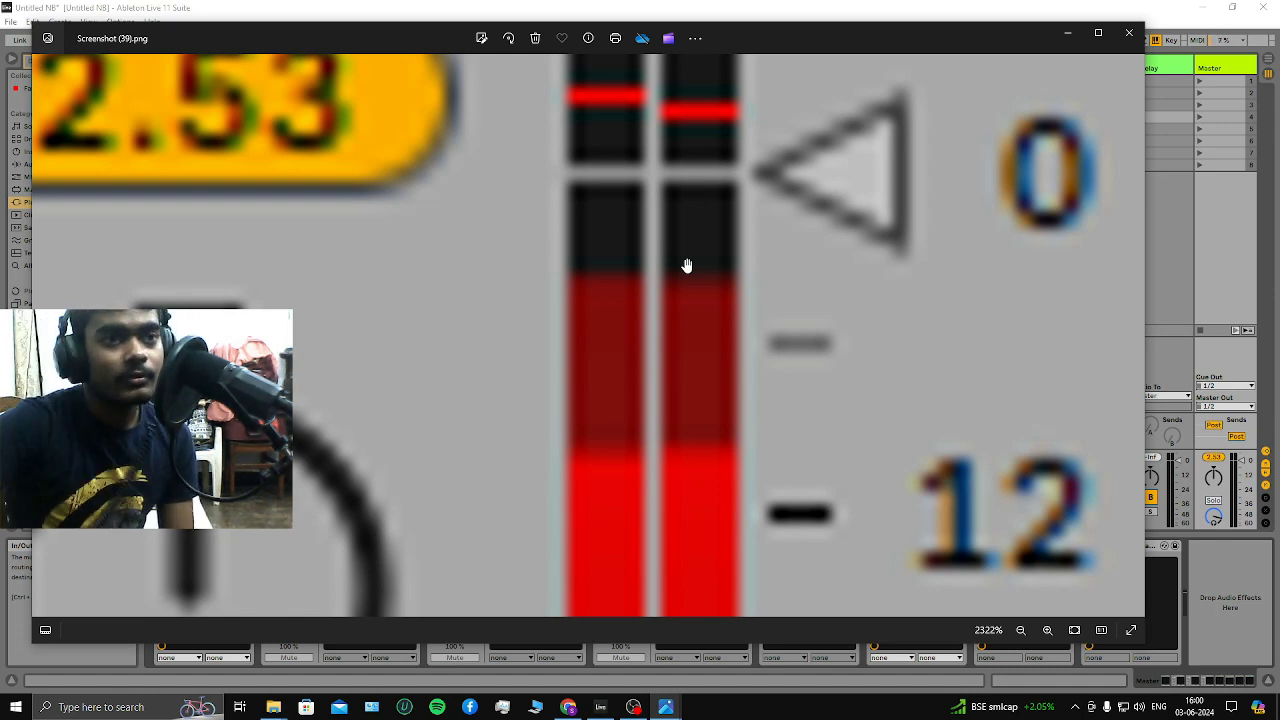
Switch to Ableton Live and review the Ozone Pro Maximizer settings on the Master again
key("alt+F4")
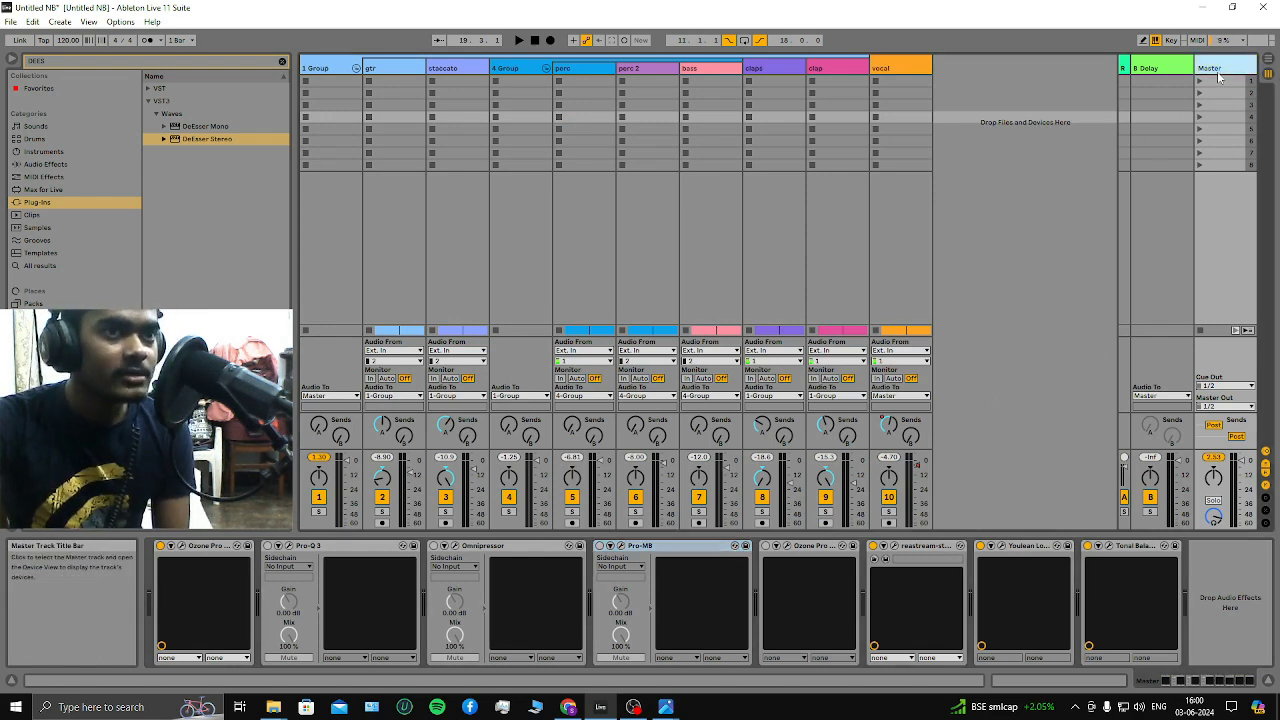
left_click(237, 545)
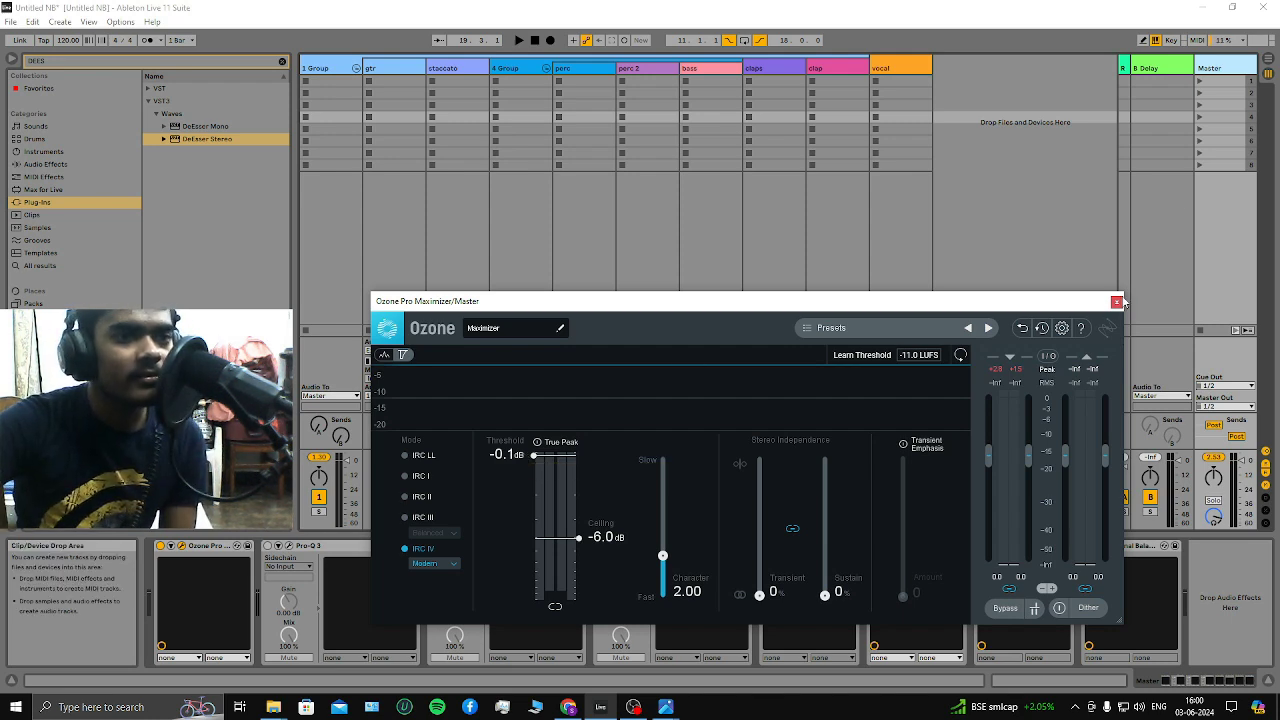
left_click(242, 594)
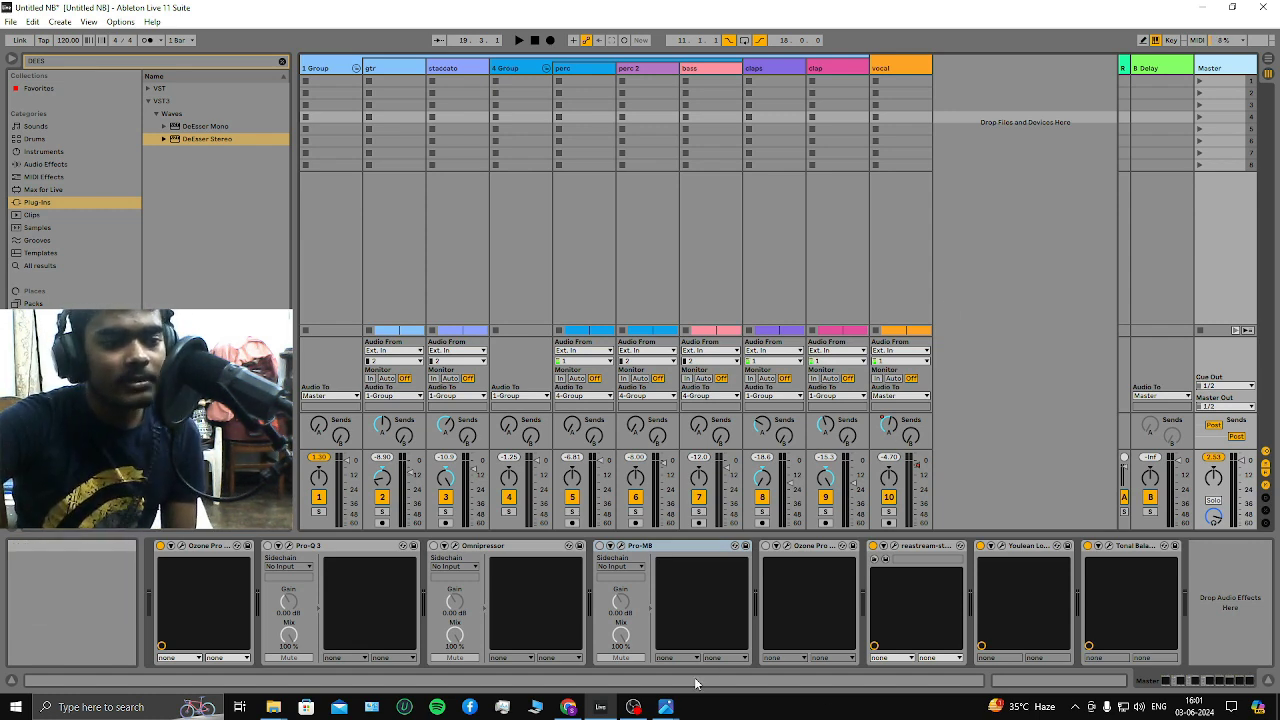
Switch back to the screenshot in Photos and examine the Master meter from its peak-hold lines down to the 60 dB mark
mouse_move(665, 707)
left_click(747, 622)
scroll(836, 294, "down", 10)
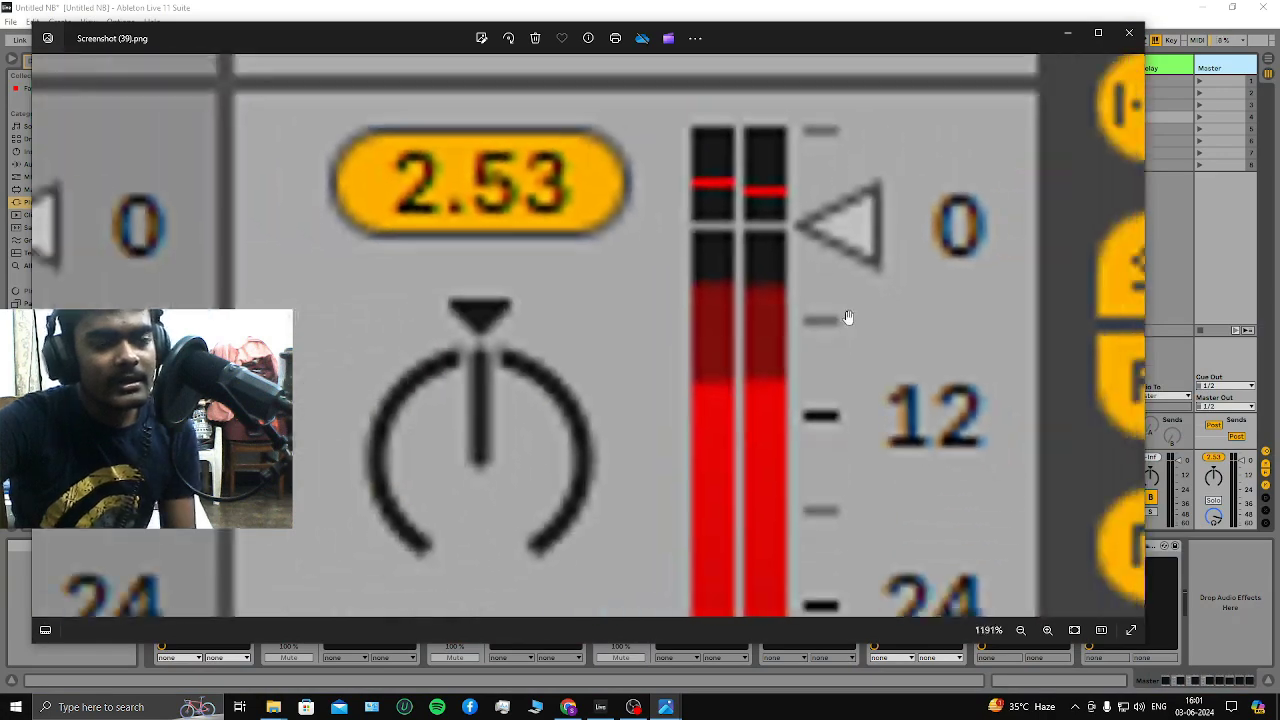
scroll(1041, 443, "up", 4)
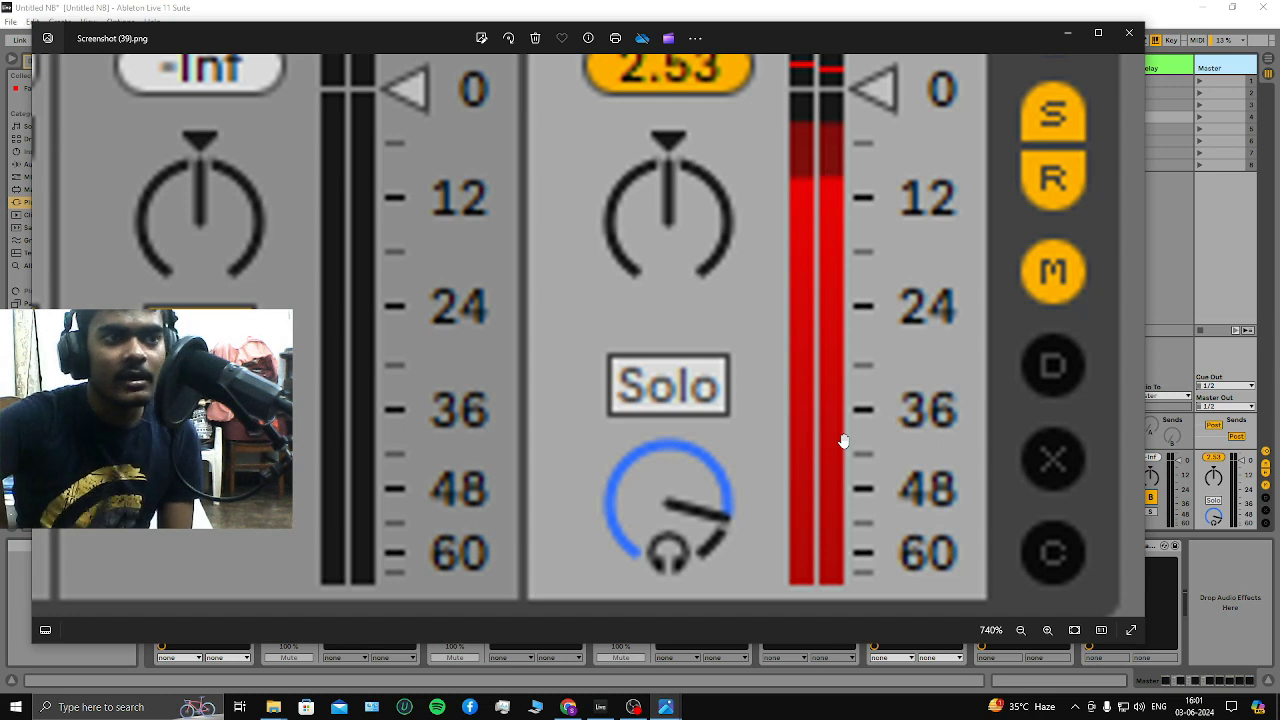
scroll(843, 441, "up", 3)
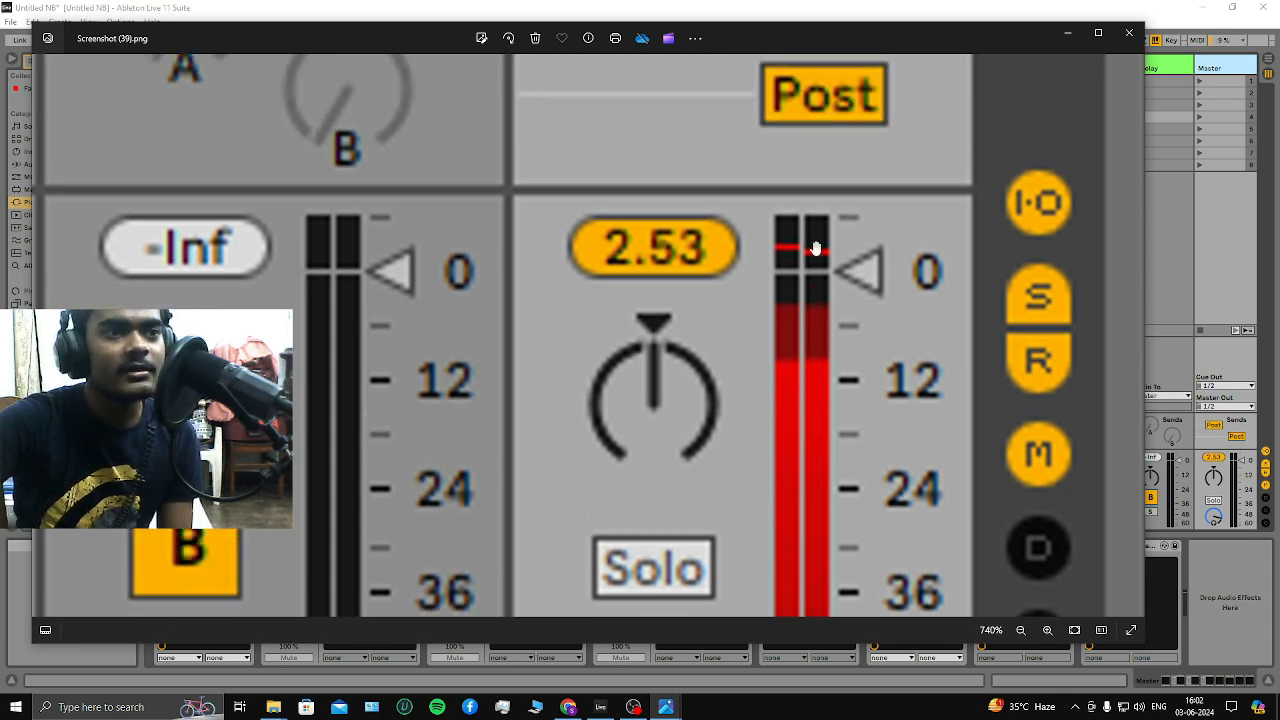
scroll(790, 172, "up", 2)
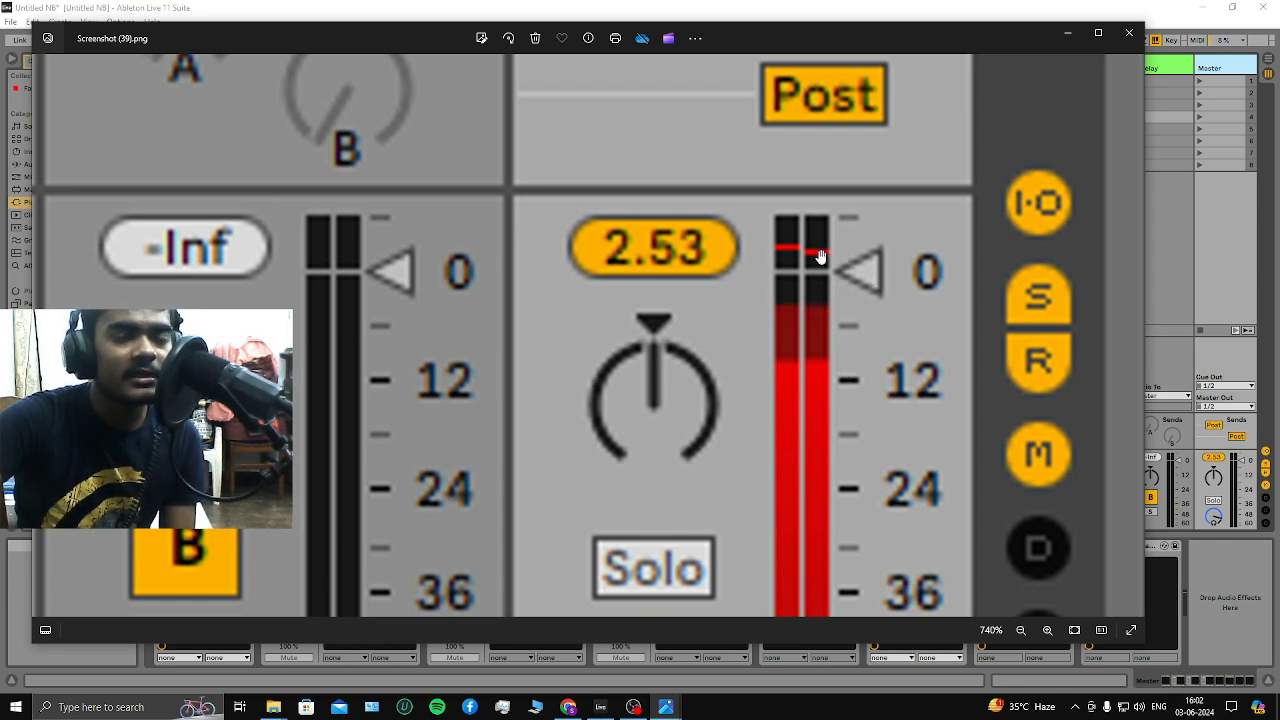
scroll(876, 340, "down", 2)
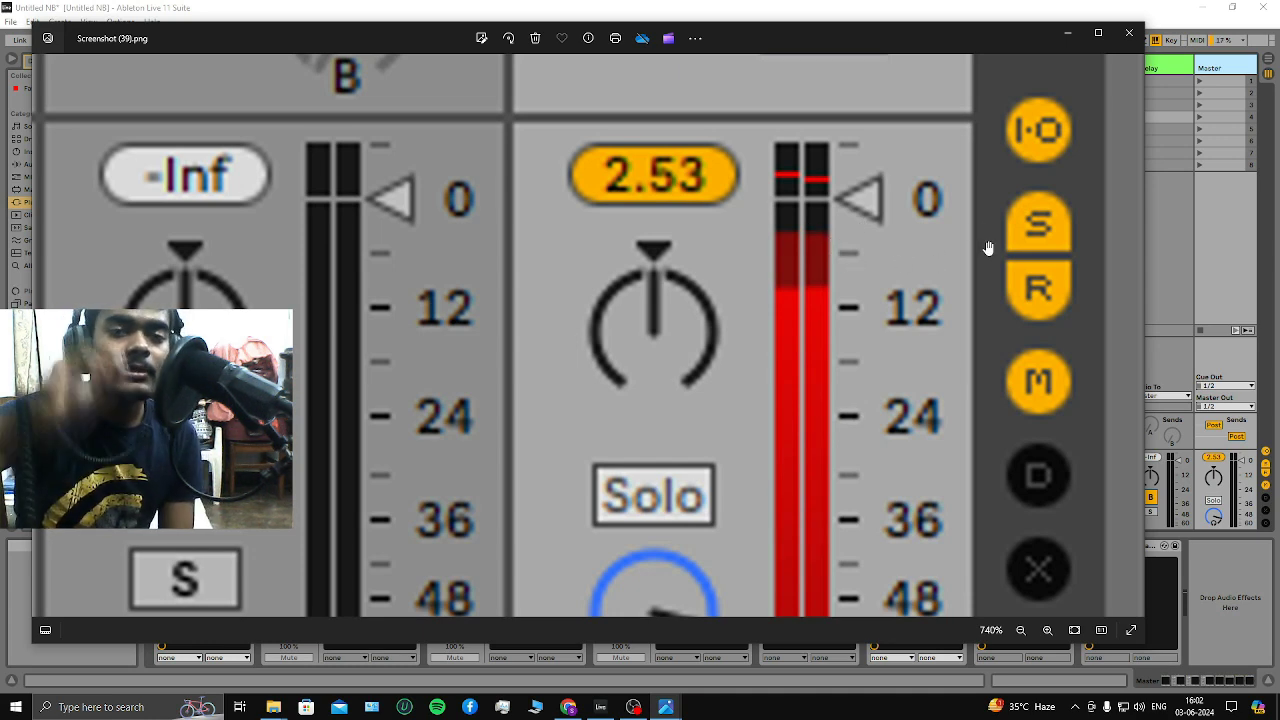
scroll(866, 291, "down", 2)
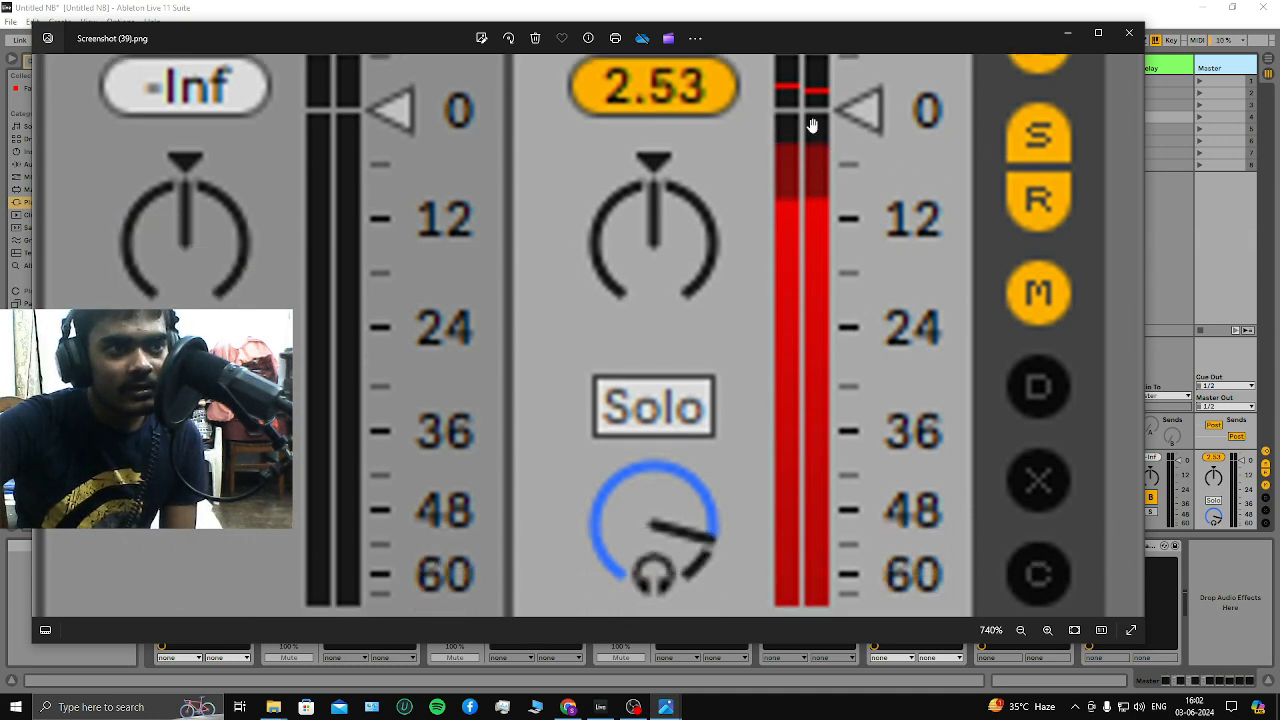
scroll(845, 240, "down", 2)
scroll(857, 280, "up", 2)
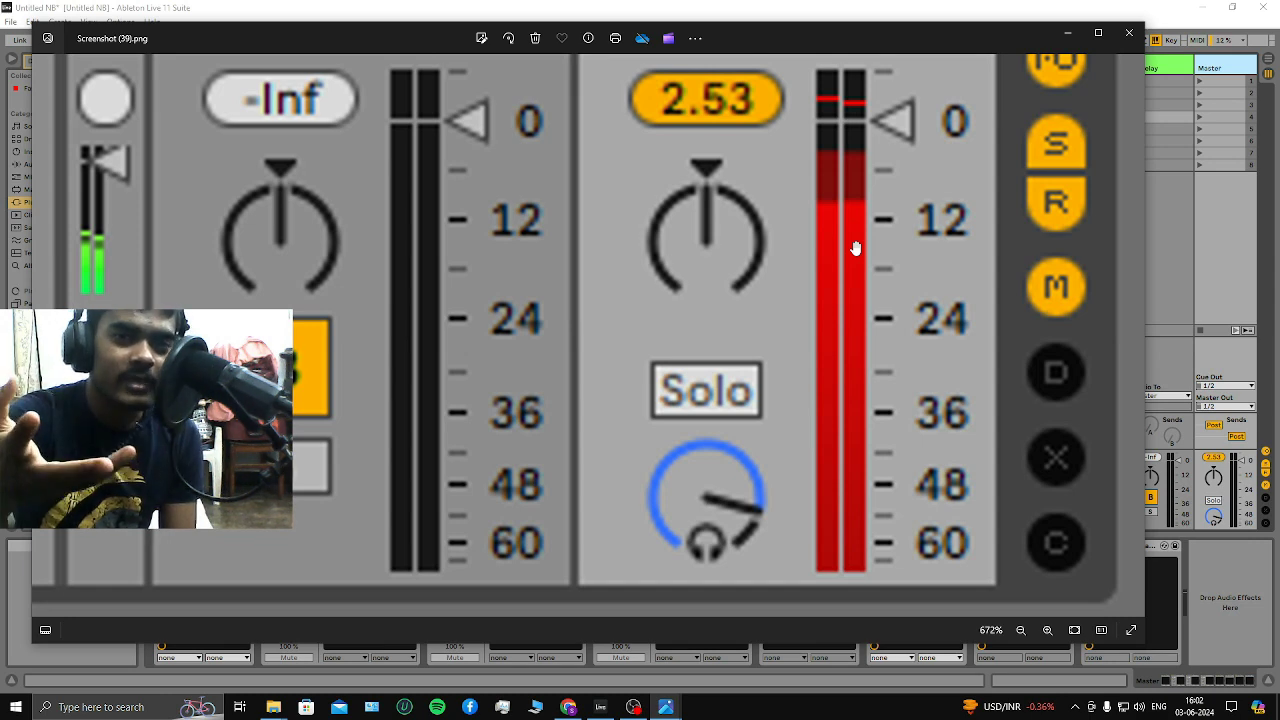
Switch to Ableton Live and inspect the Master's Ozone Pro Maximizer window twice, closing it each time
left_click(785, 7)
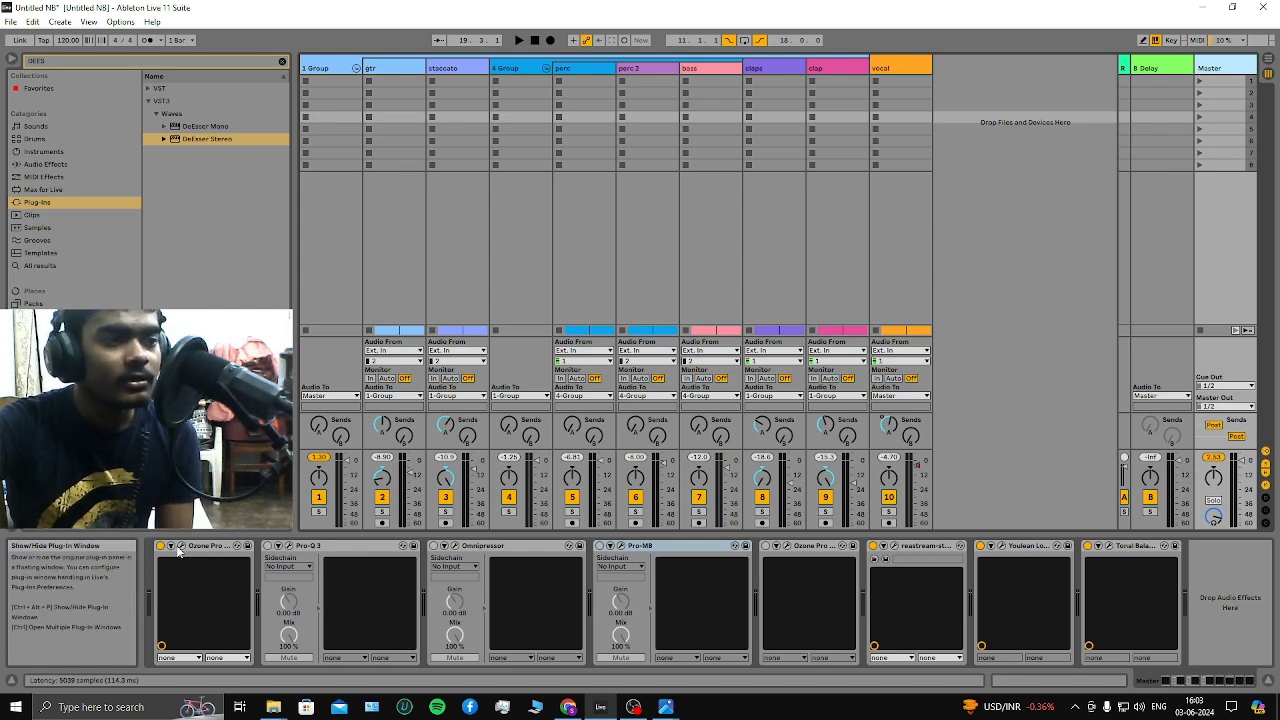
left_click(843, 545)
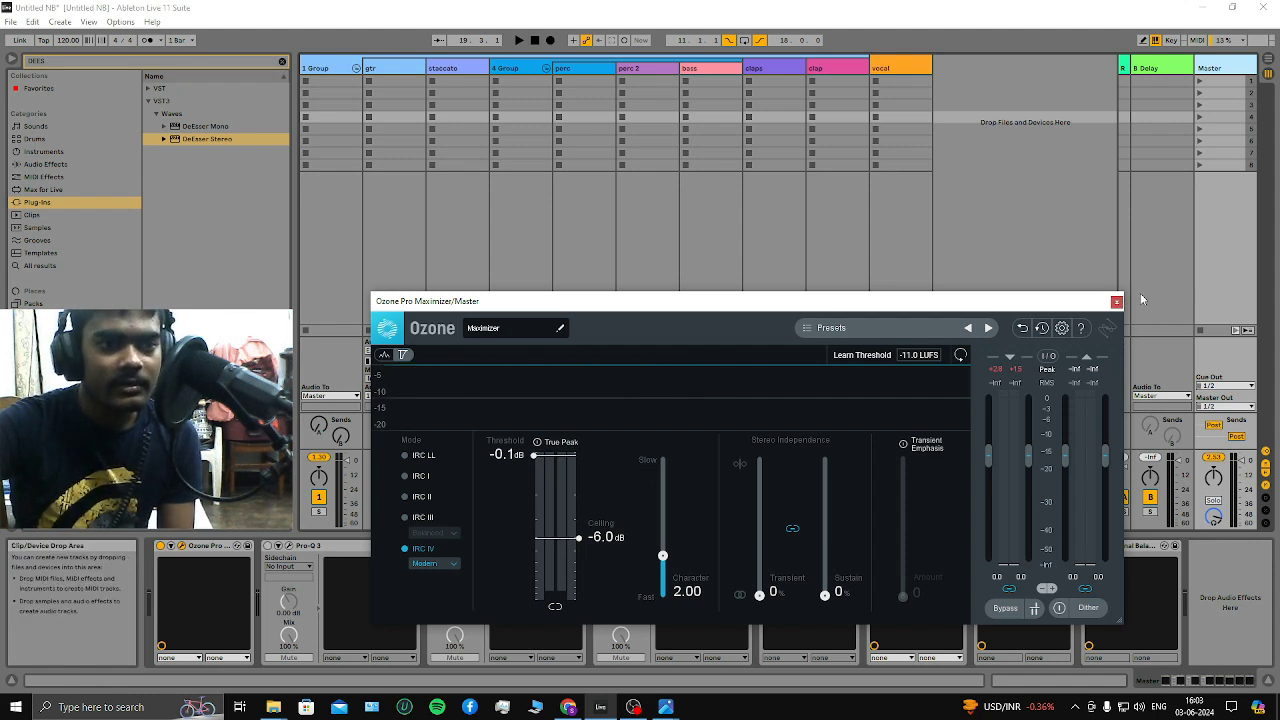
left_click(1117, 302)
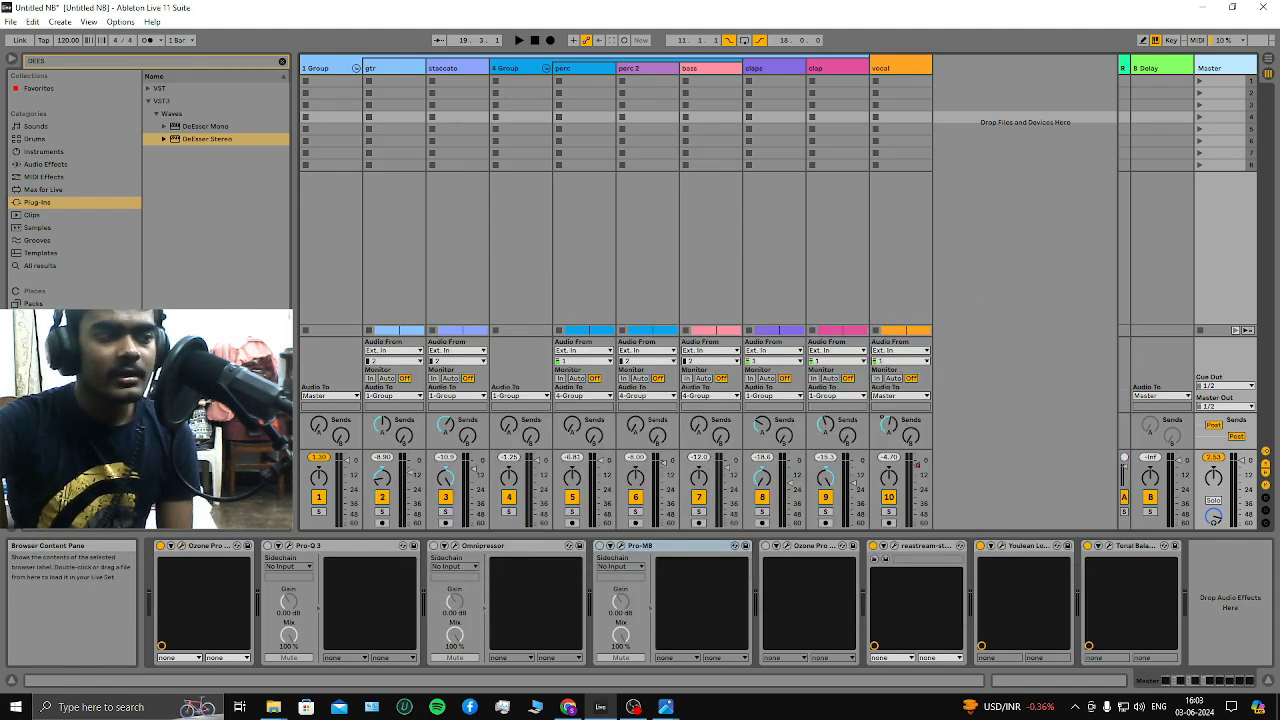
left_click(183, 546)
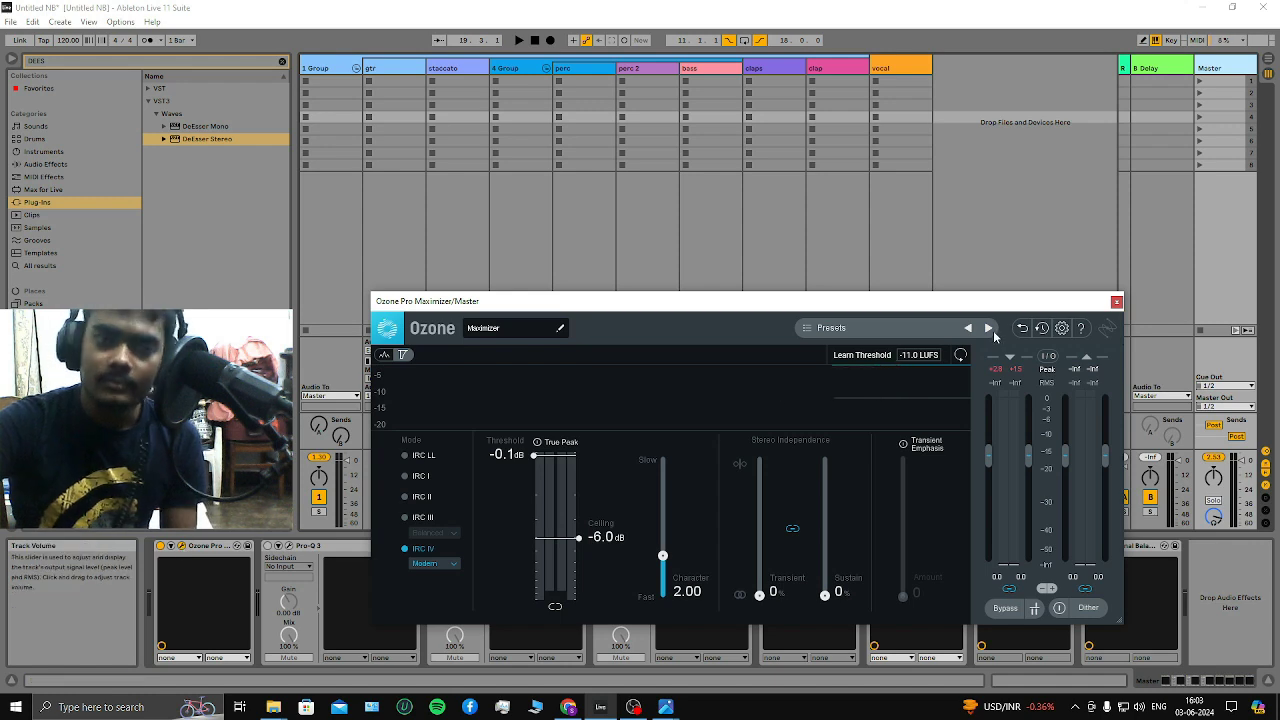
left_click(1116, 302)
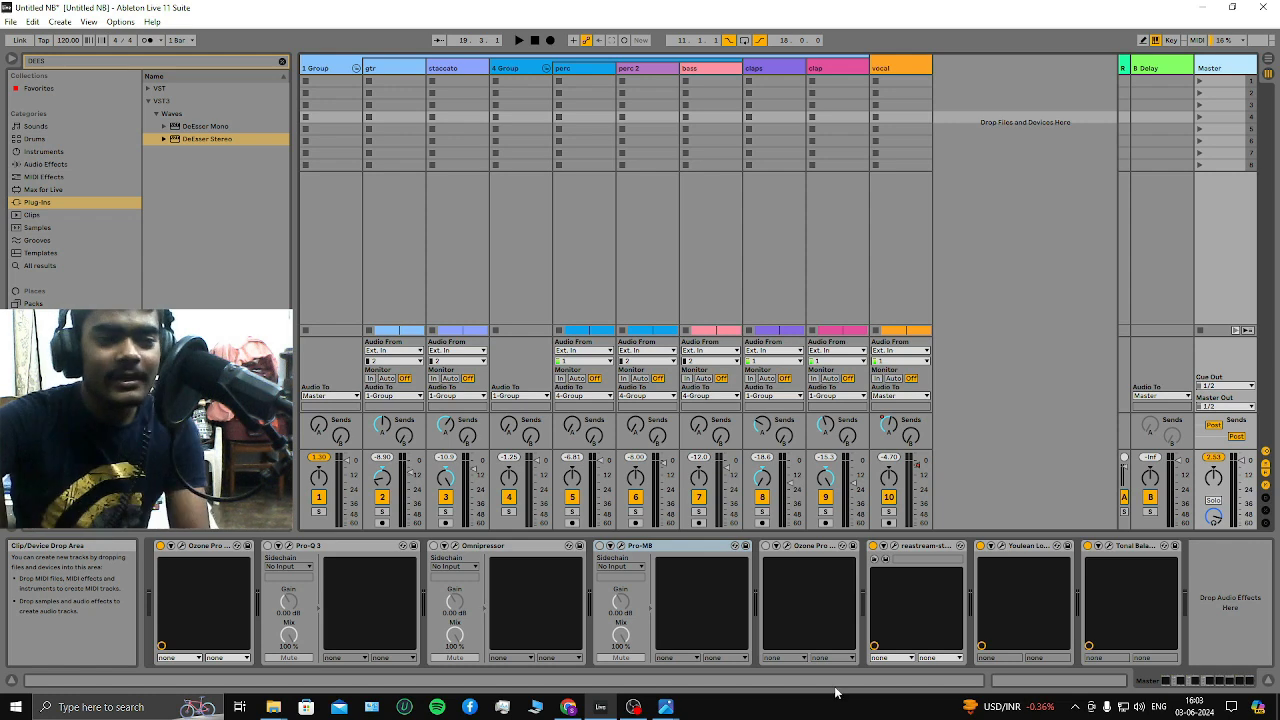
Switch to the screenshot in Photos and recheck the Master's peak value and red meter segments beside return track B
mouse_move(665, 707)
left_click(724, 630)
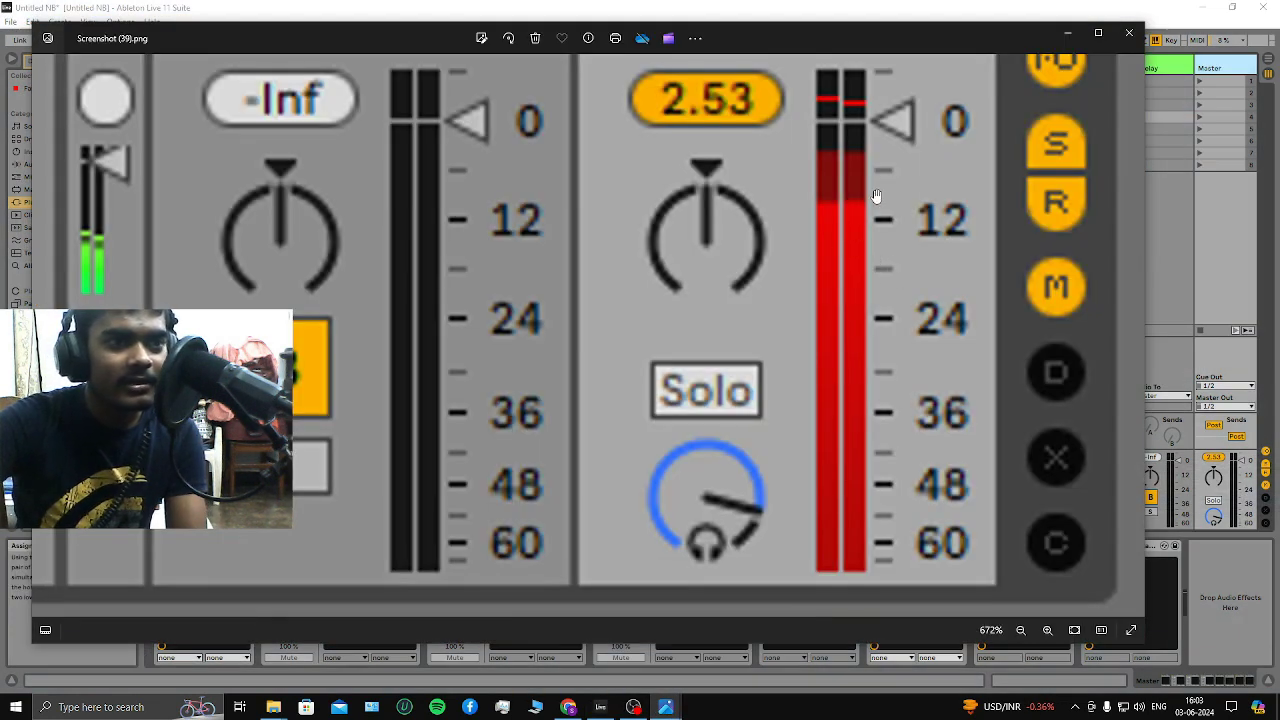
left_click_drag(876, 197, 876, 235)
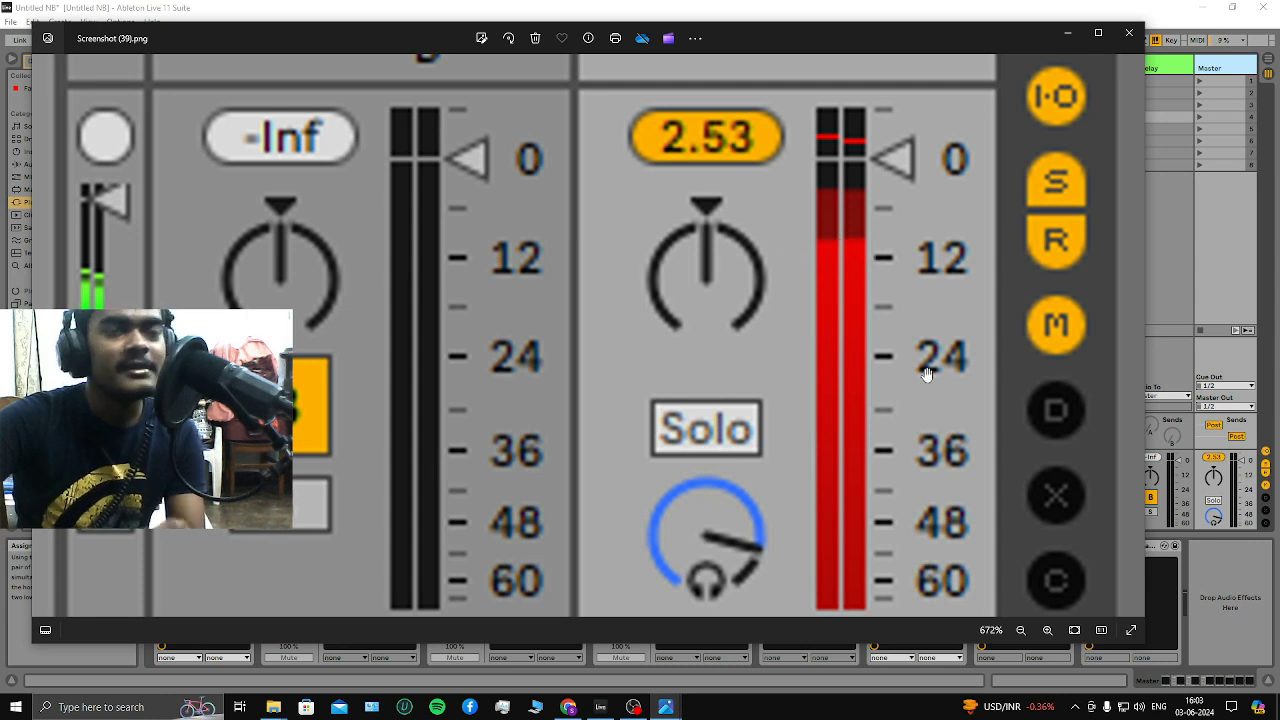
Switch to Ableton Live and show the track clips in the Arrangement View
left_click(602, 707)
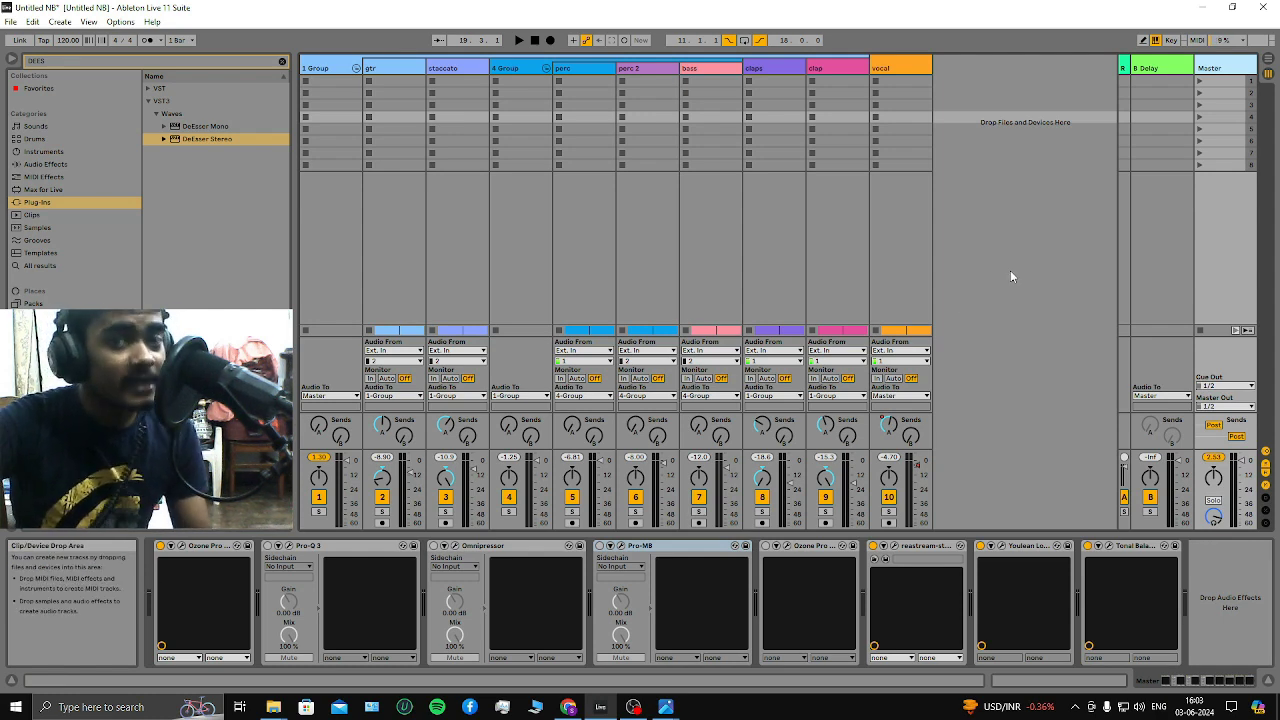
key("Tab")
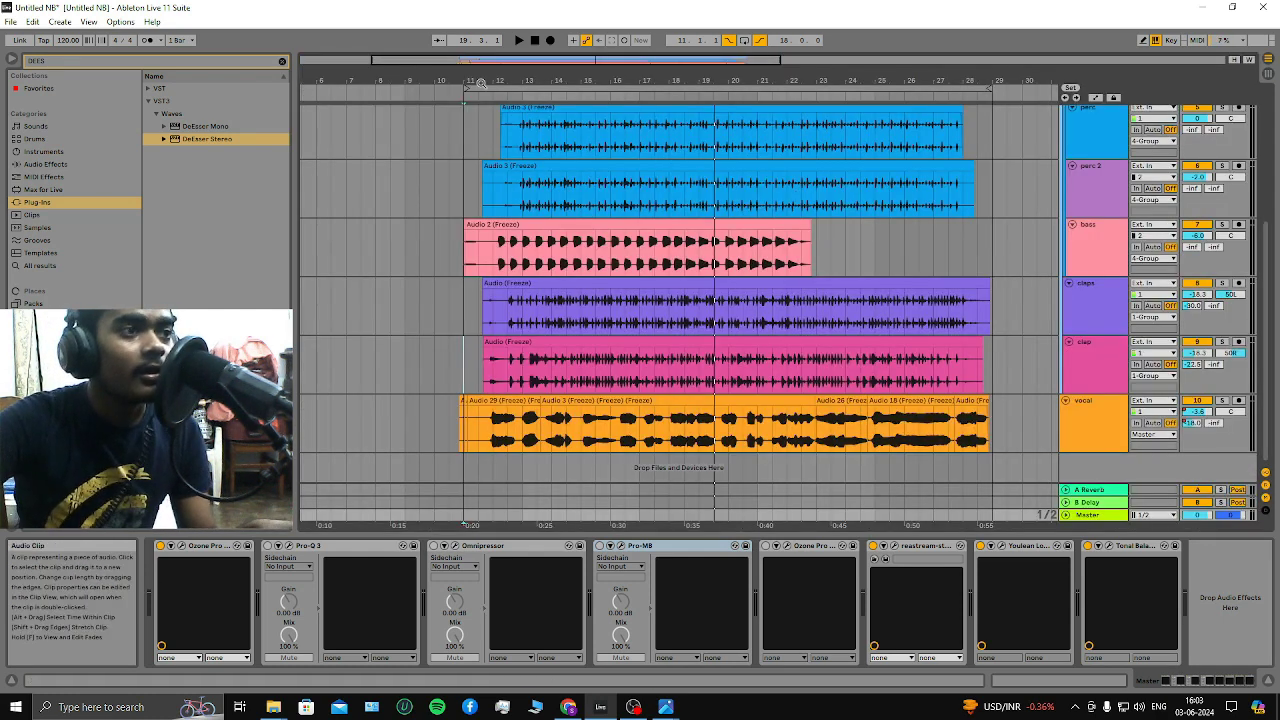
Play the arrangement while watching the track and Master meters in the Session View mixer, and stop playback
key("space")
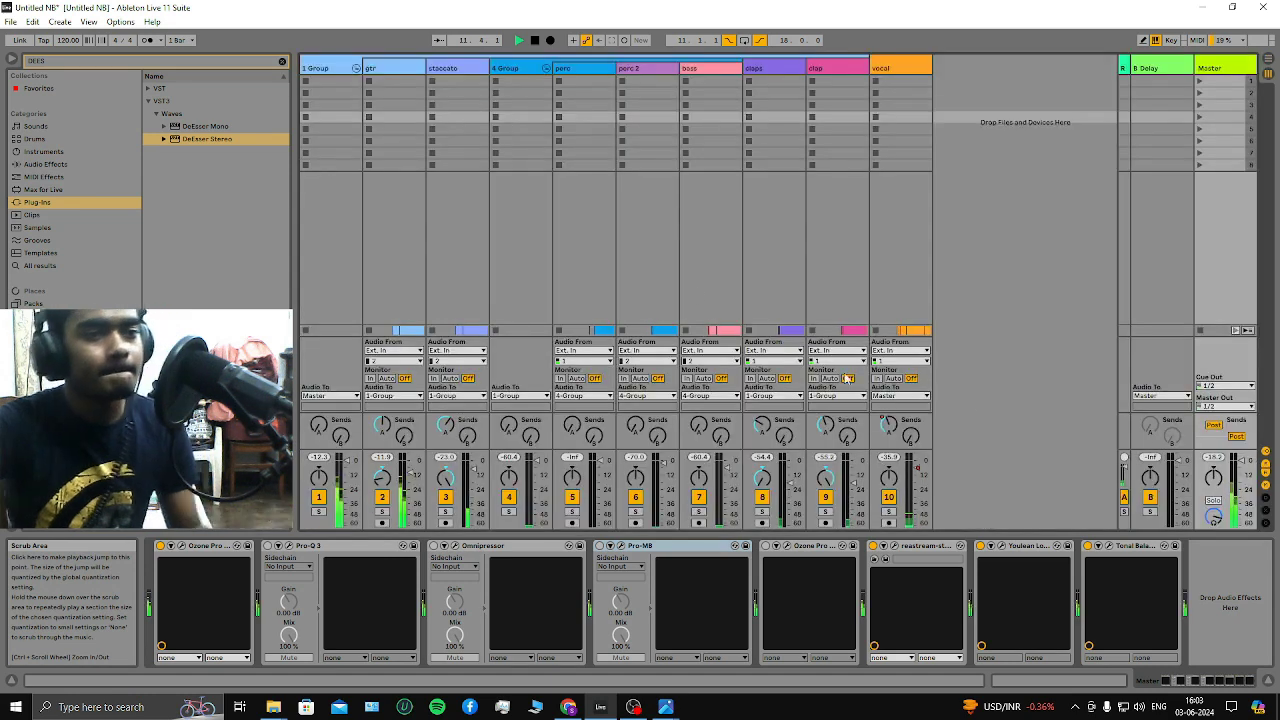
key("Tab")
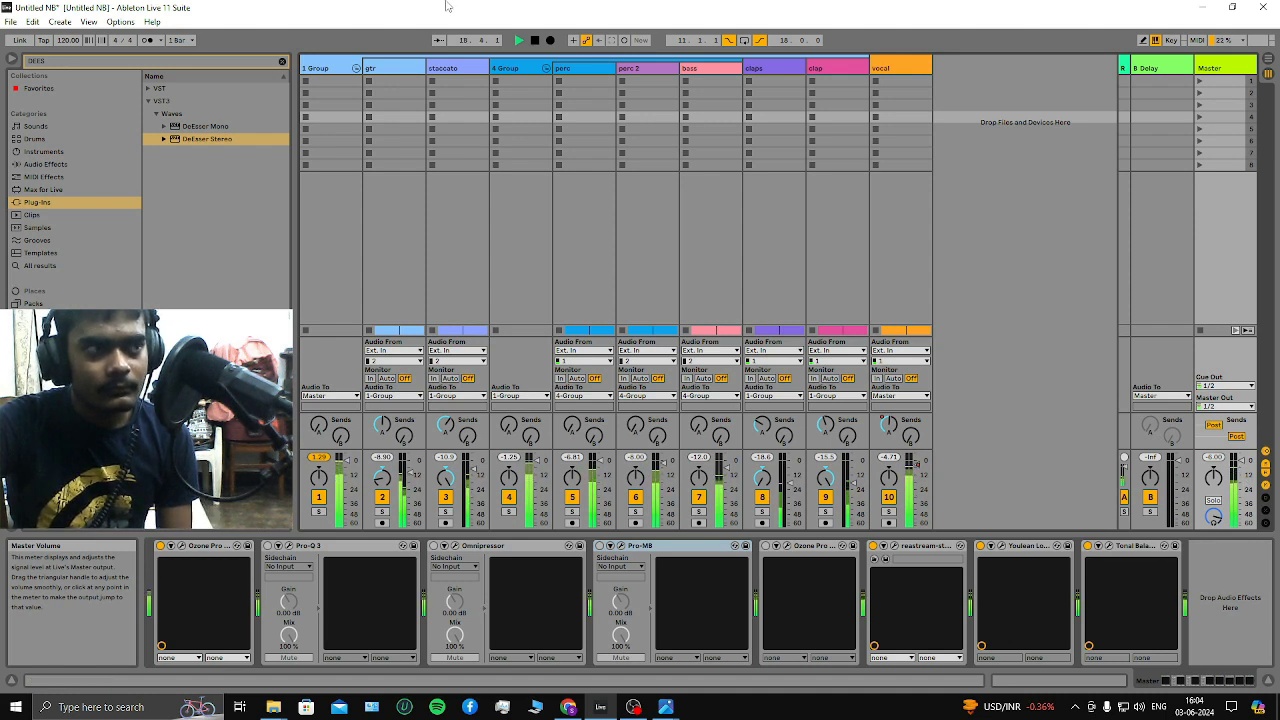
left_click(535, 41)
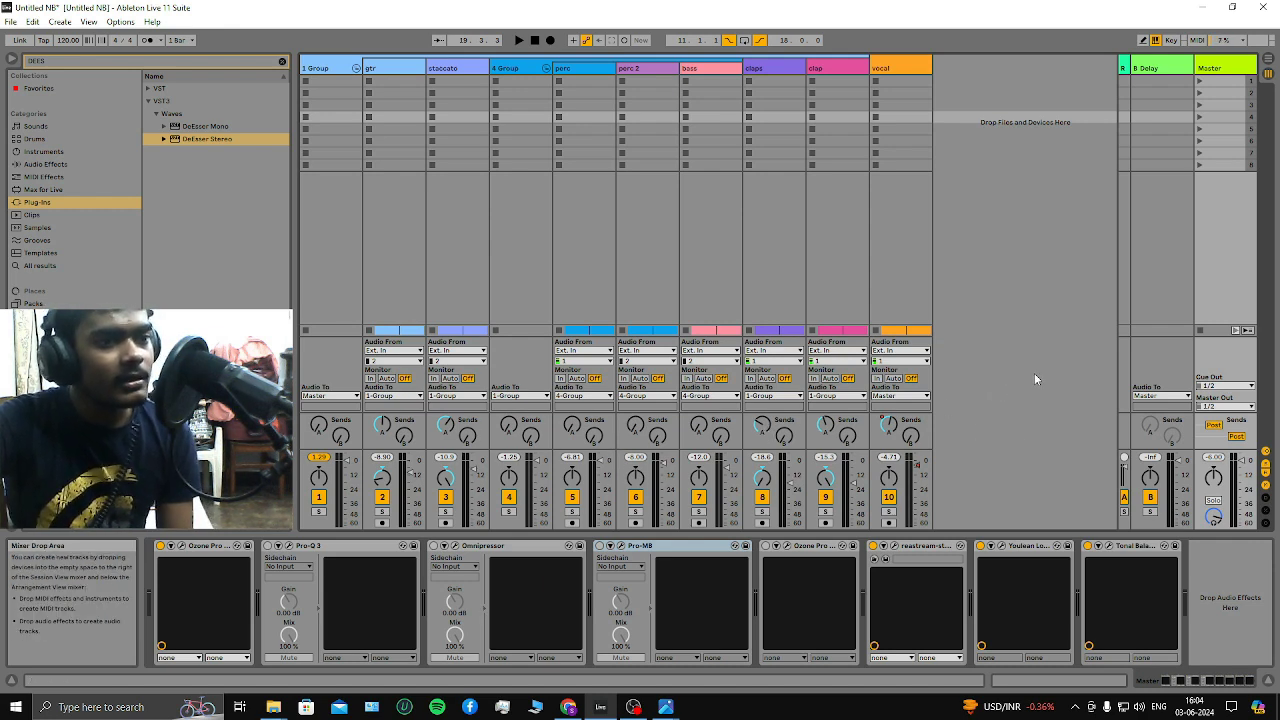
Return to the Arrangement View and check the device chains on the claps and vocal tracks
key("Tab")
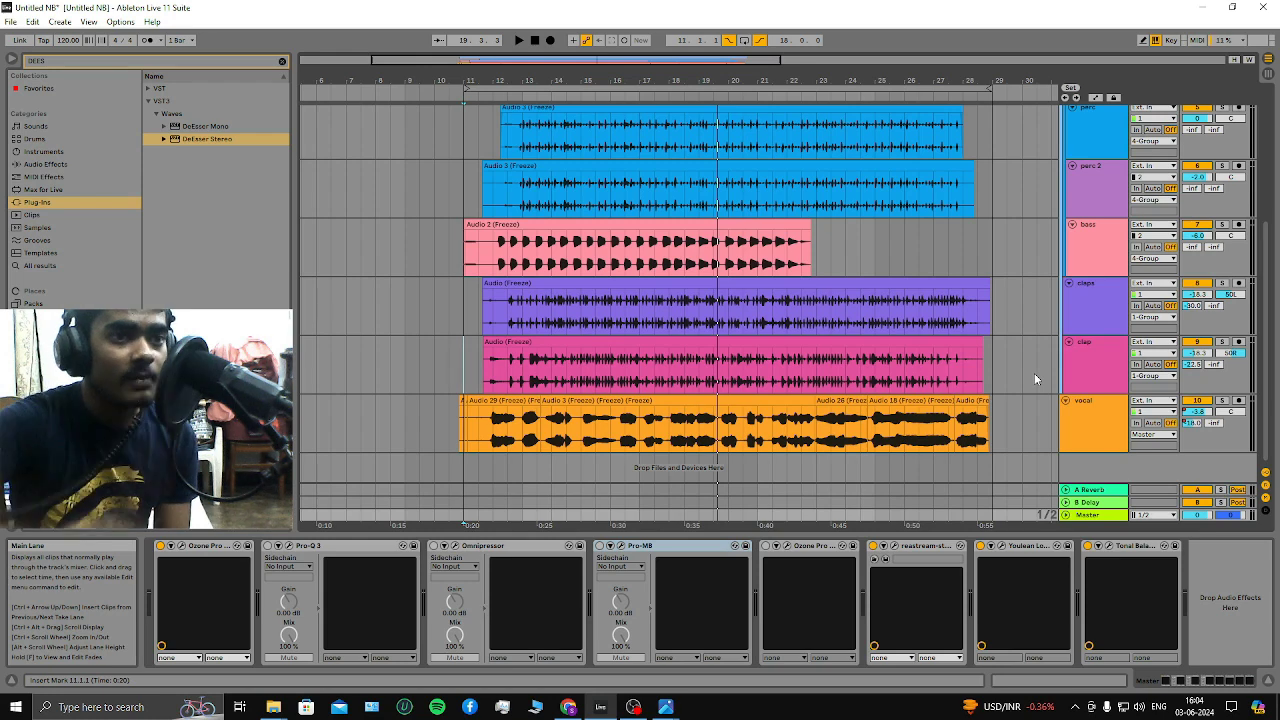
scroll(1030, 375, "up", 2)
left_click(1076, 283)
left_click(1093, 304)
left_click(1090, 366)
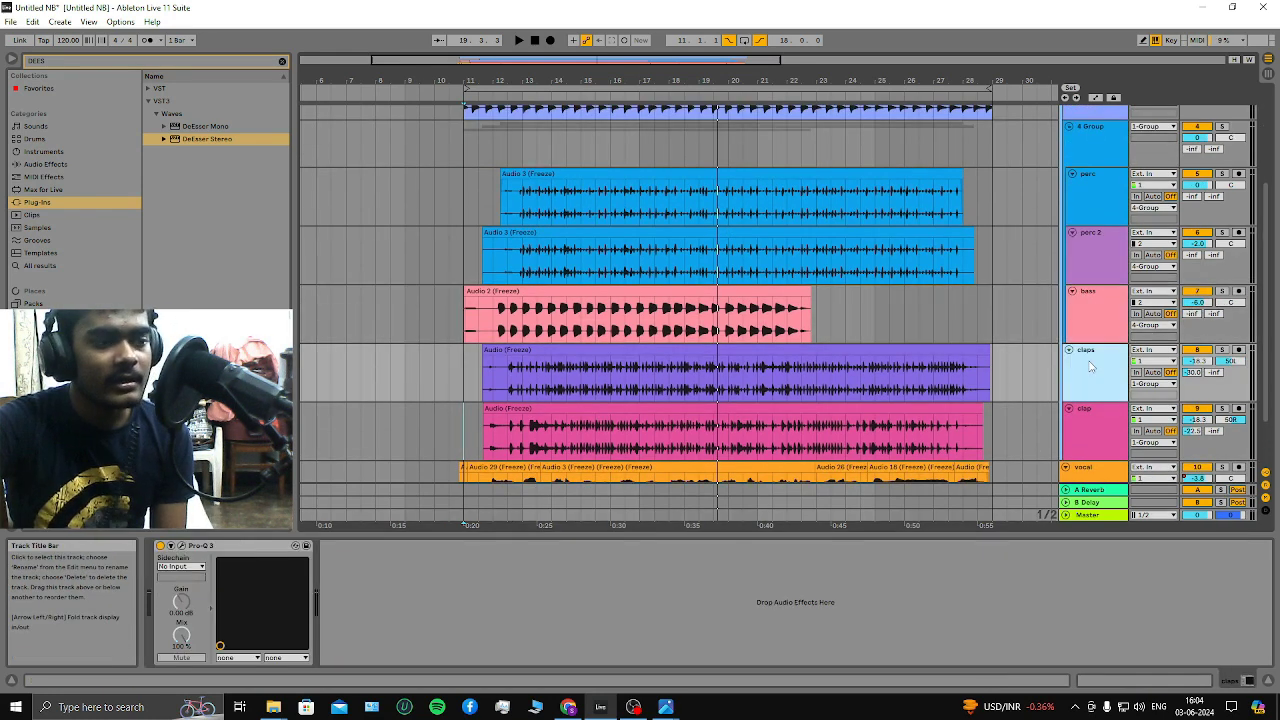
scroll(1087, 364, "down", 1)
left_click(1087, 364)
left_click(1086, 427)
scroll(1100, 300, "up", 3)
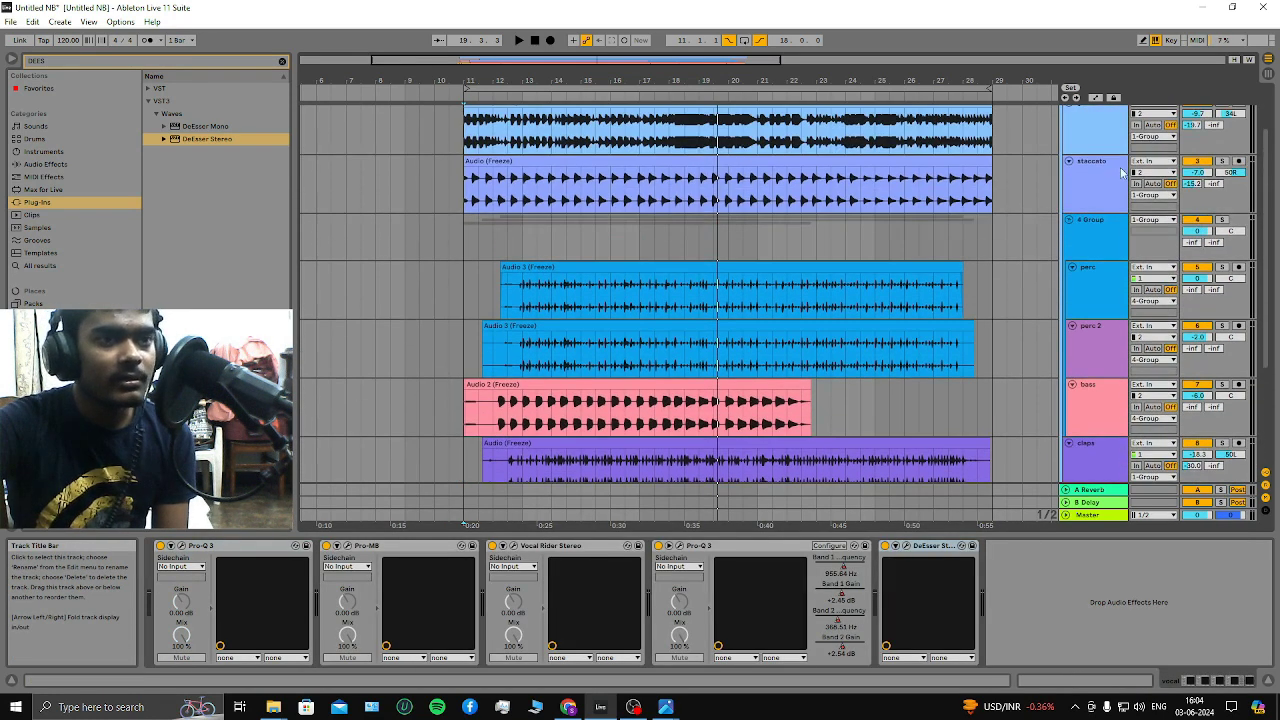
Compare the device chains of the gtr and vocal tracks, and show the Master's effects
left_click(1122, 172)
scroll(1096, 450, "down", 3)
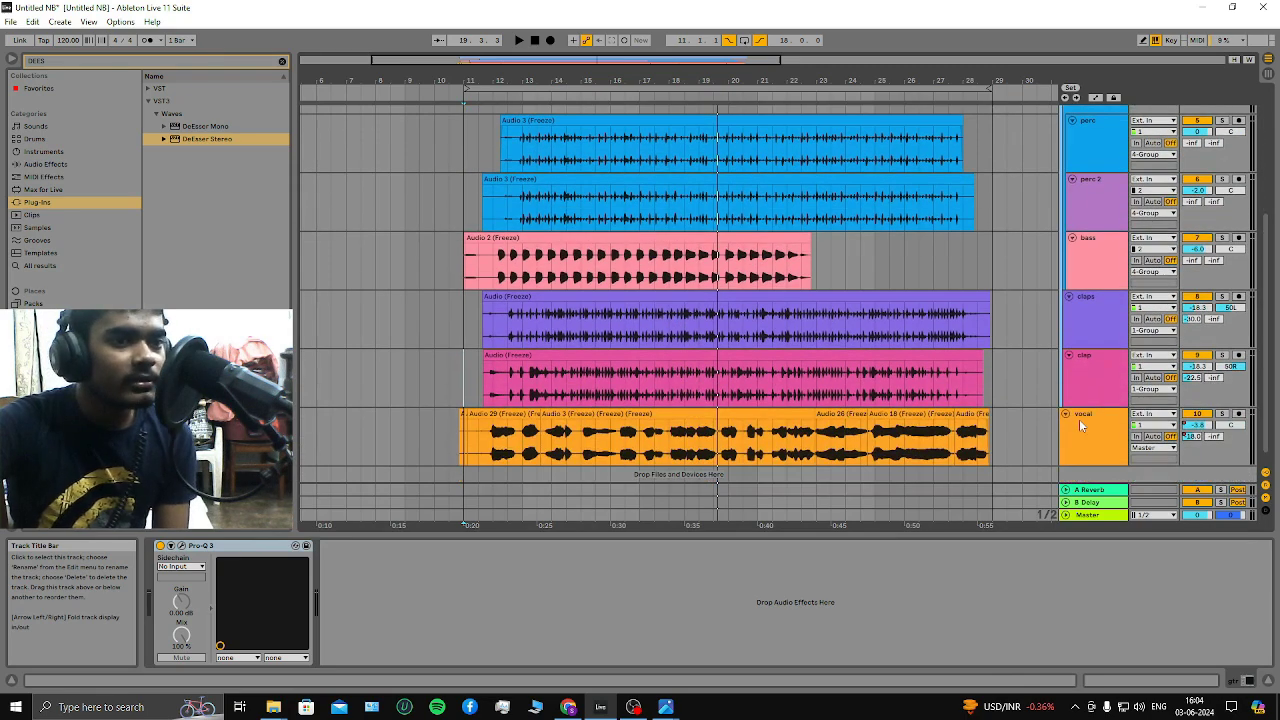
left_click(1079, 425)
scroll(1080, 303, "up", 1)
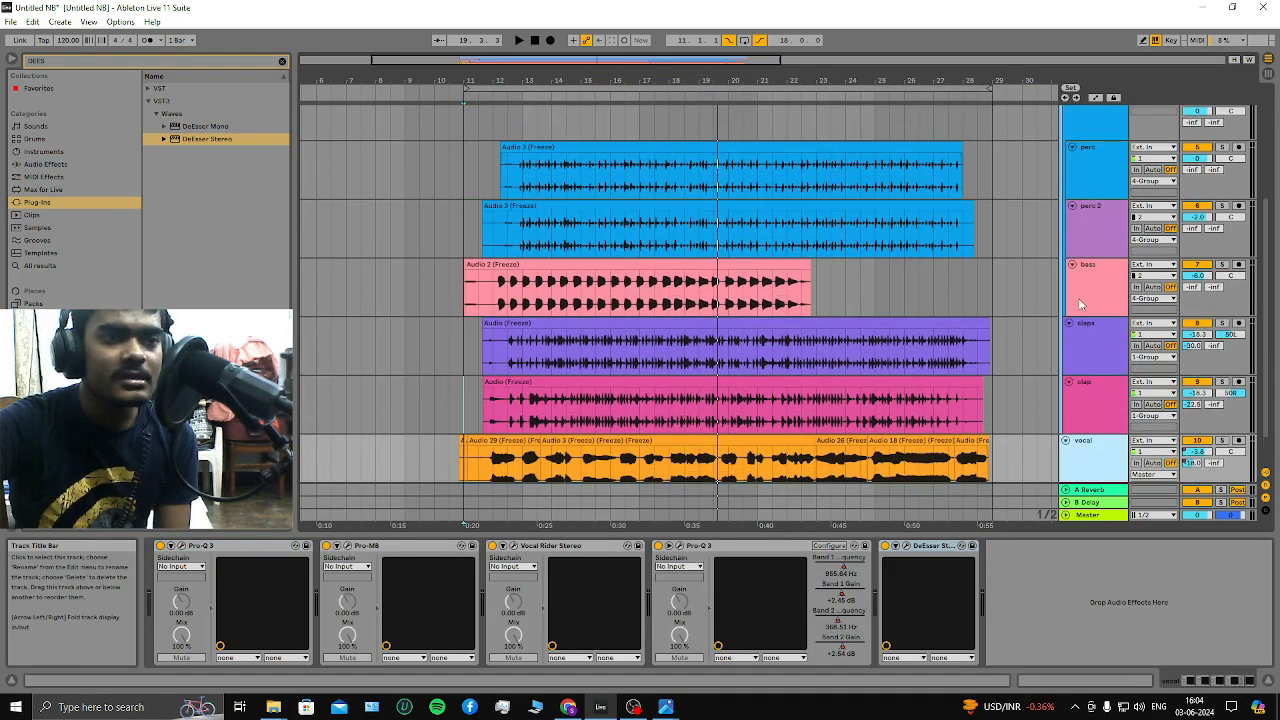
scroll(1078, 298, "up", 4)
left_click(1090, 212)
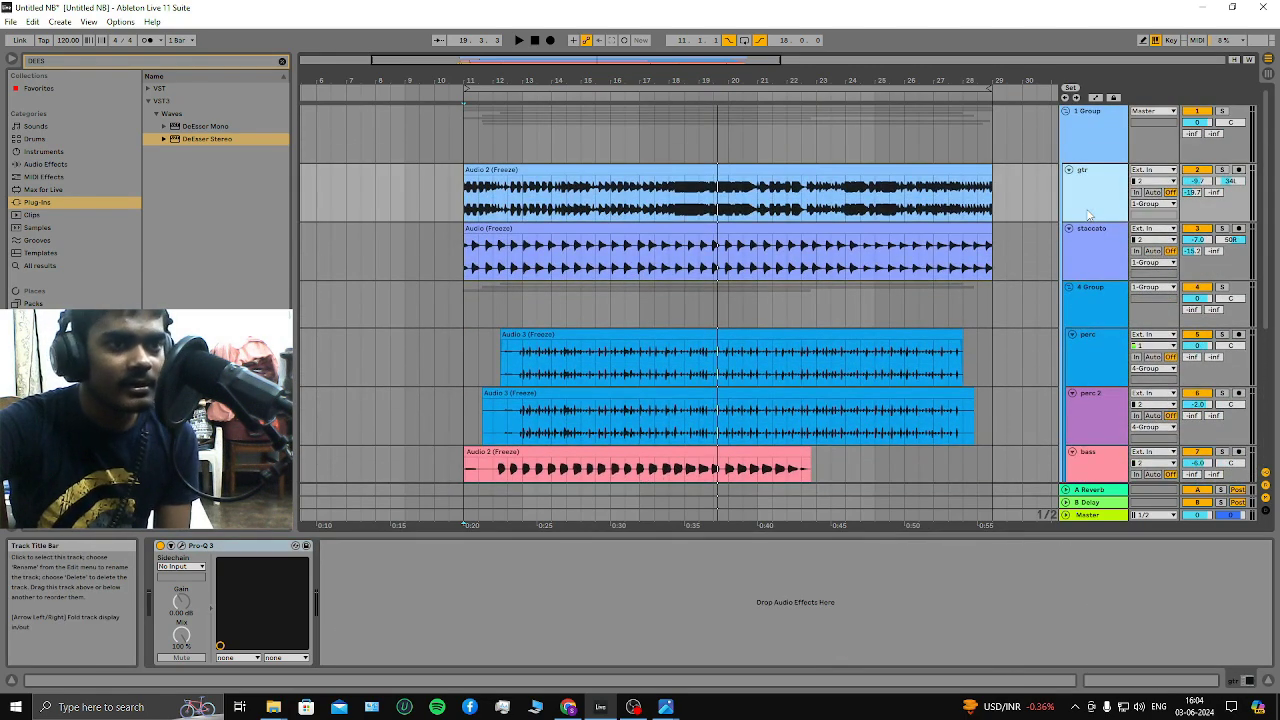
left_click(1095, 516)
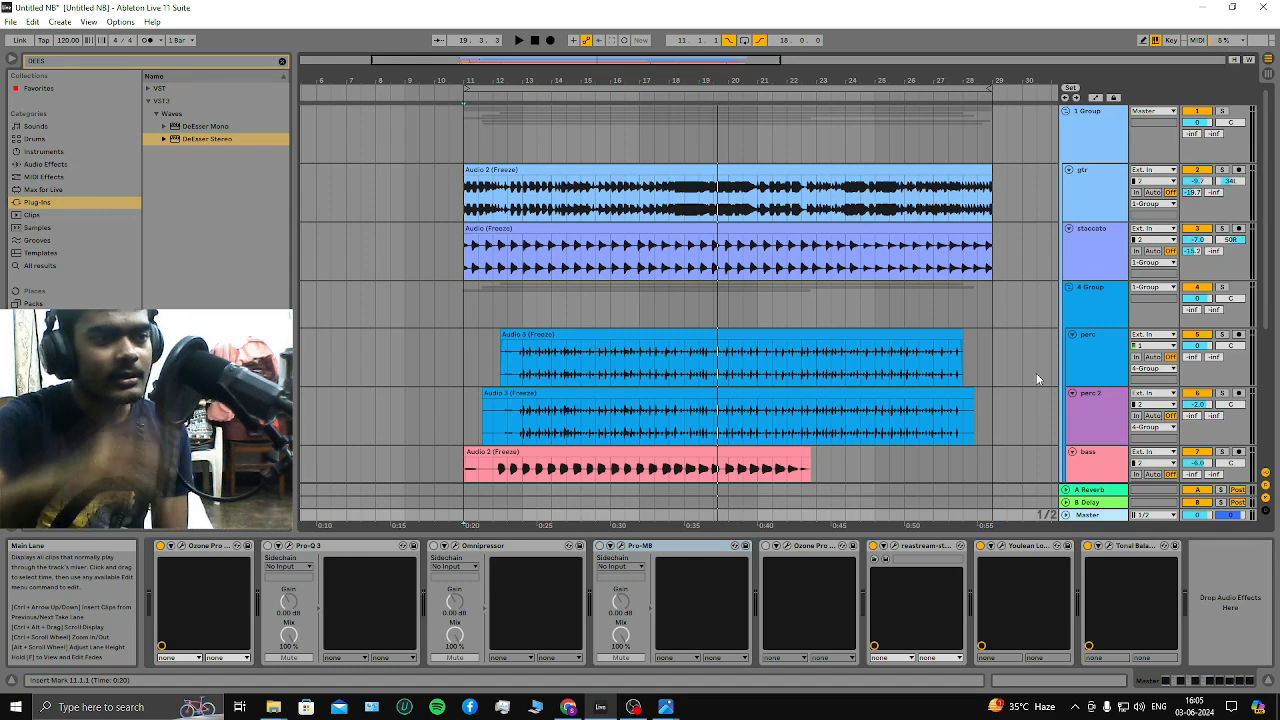
Show the Session View mixer and enable the Master's Pro-Q 3, Omnipressor and Pro-MB devices
scroll(1036, 365, "down", 2)
key("Tab")
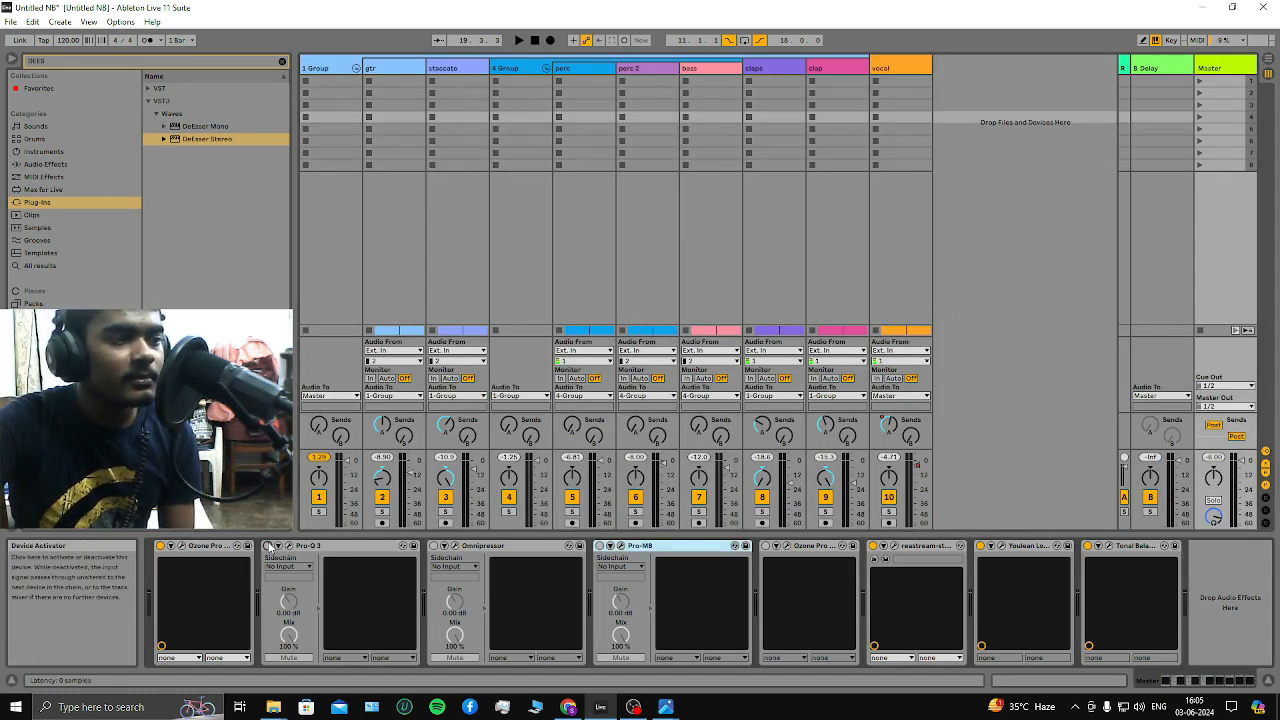
left_click(433, 545)
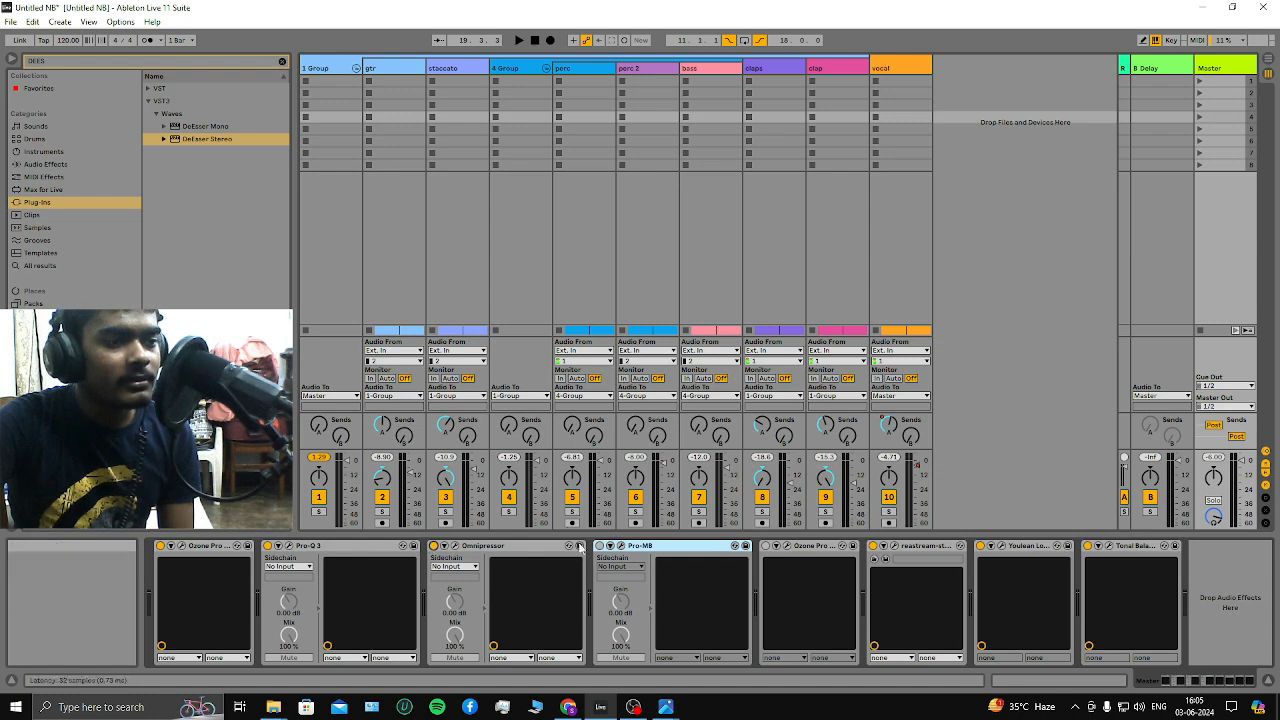
left_click(599, 546)
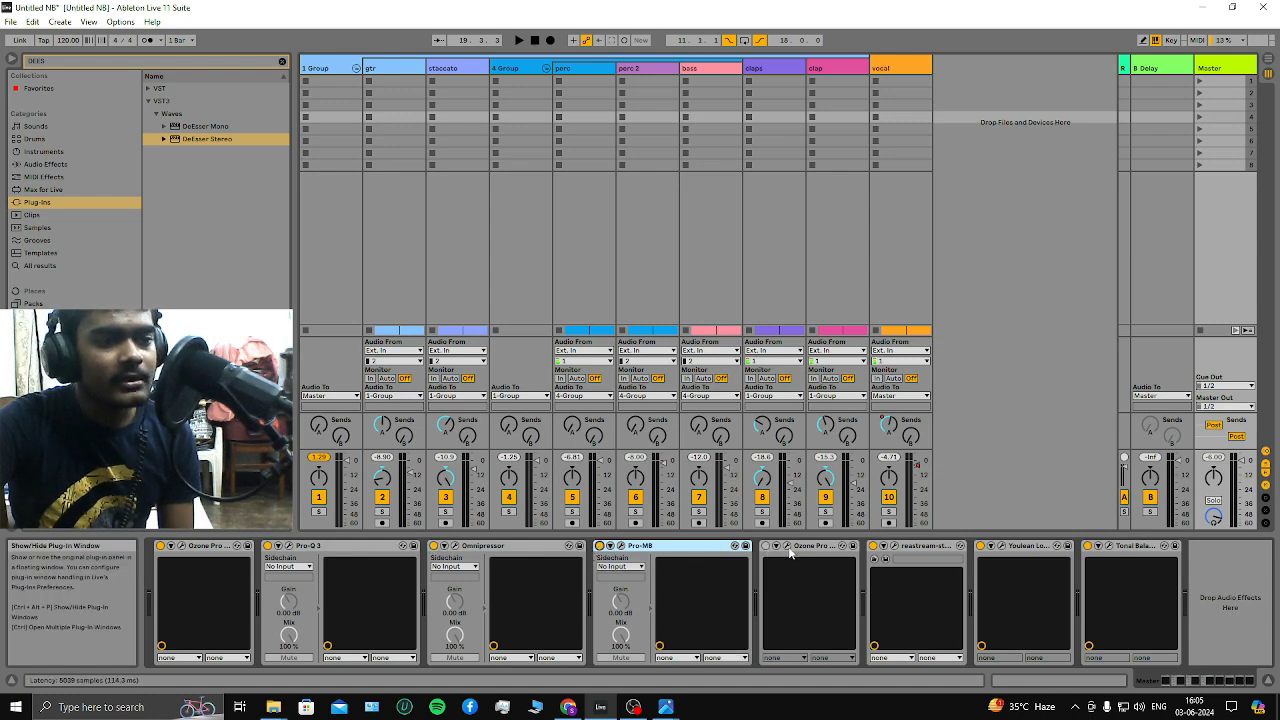
Inspect the threshold and ceiling settings in both Ozone Pro Maximizer windows on the Master, closing each one
left_click(788, 547)
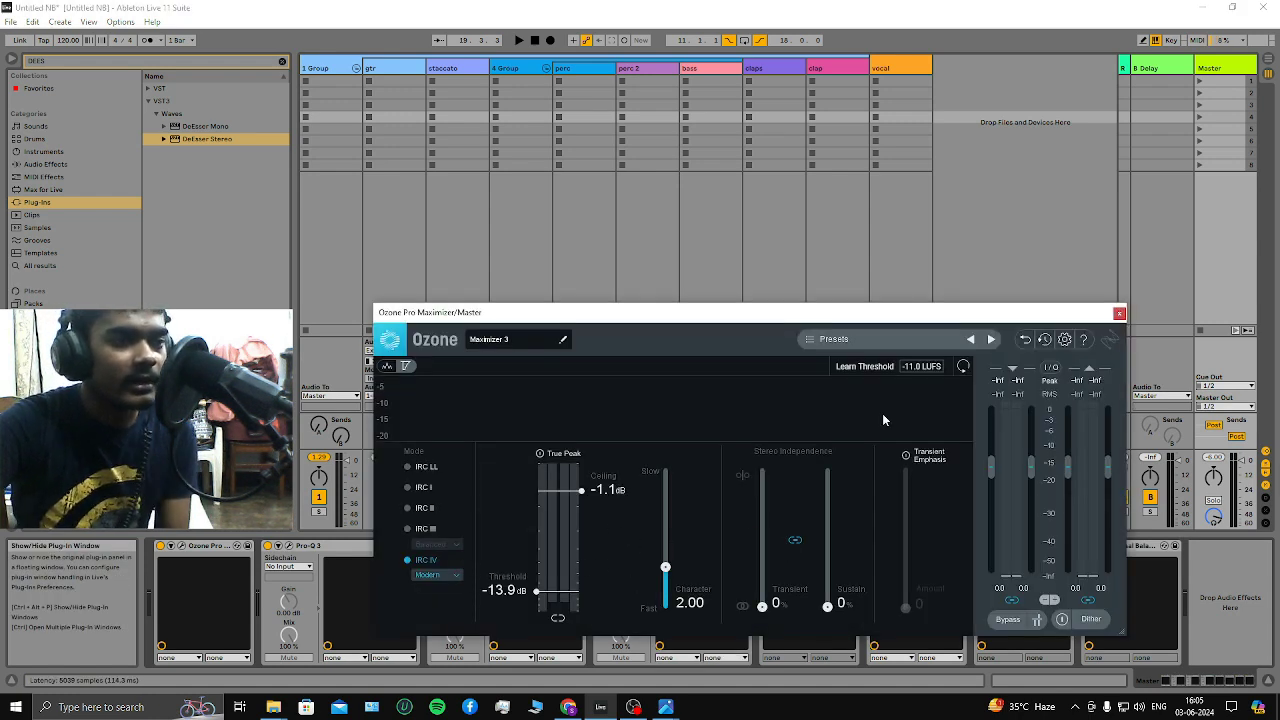
left_click(1119, 313)
left_click(181, 546)
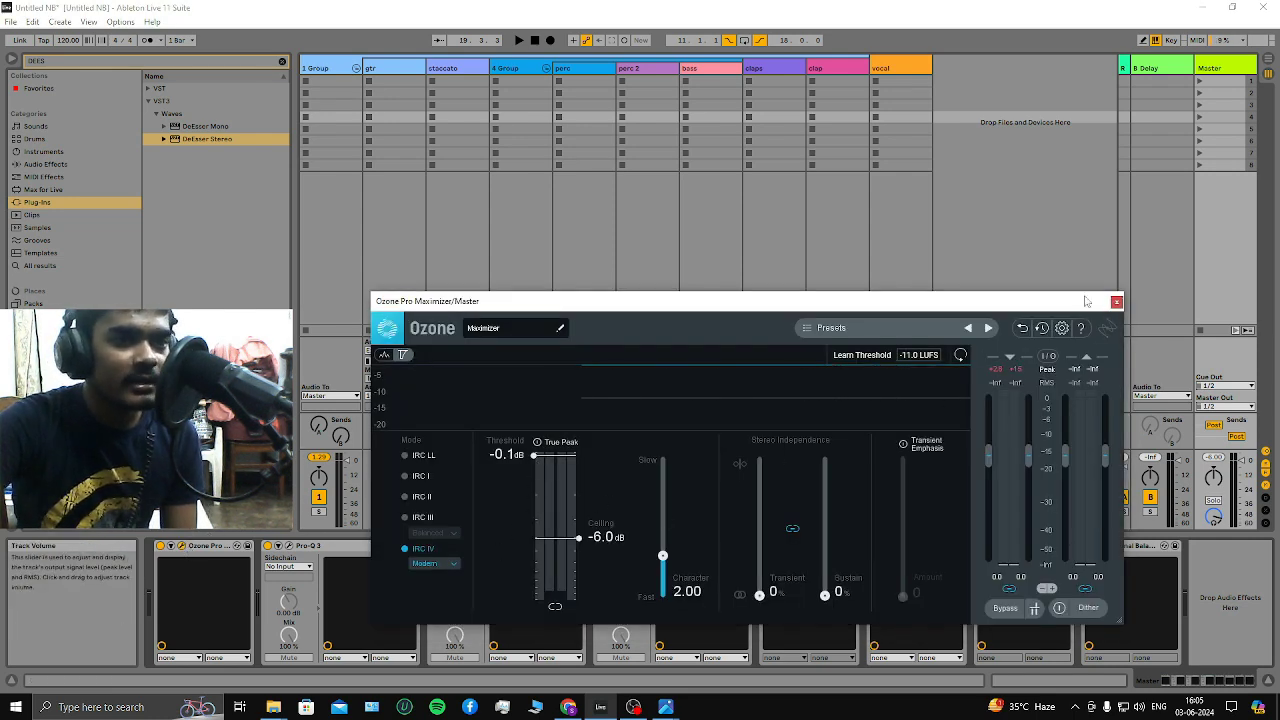
left_click(1116, 301)
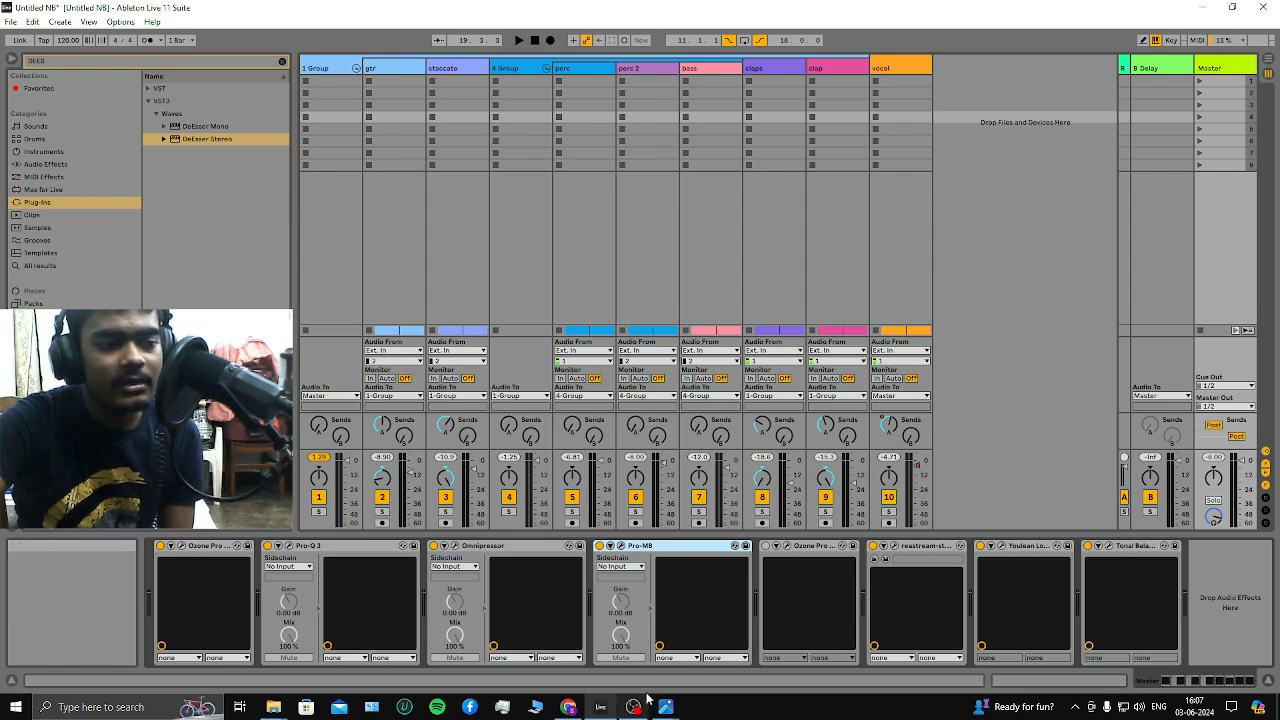
Switch to the screenshot in Photos, examine the vocal track's meter from 0 to 36 dB, and return to Ableton Live
mouse_move(665, 707)
left_click(698, 621)
left_click_drag(405, 310, 889, 339)
left_click_drag(586, 396, 1059, 239)
left_click_drag(582, 288, 1080, 417)
left_click_drag(790, 418, 1040, 277)
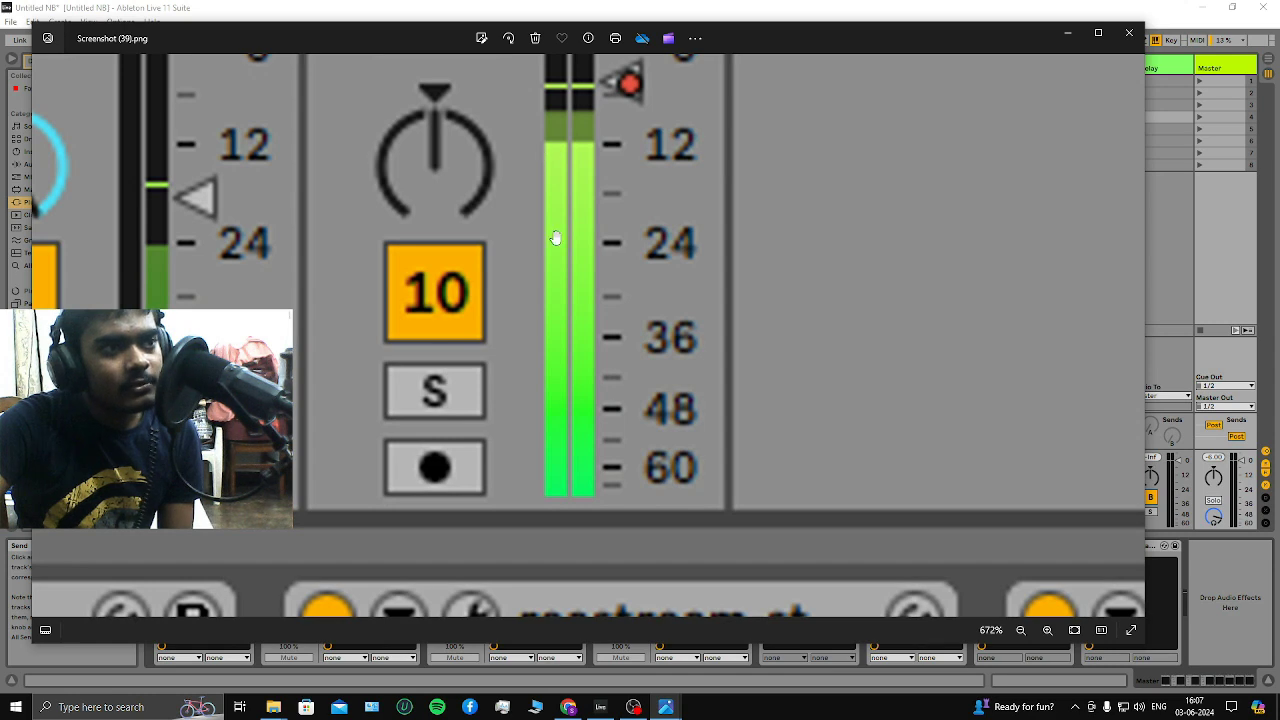
scroll(557, 116, "up", 5)
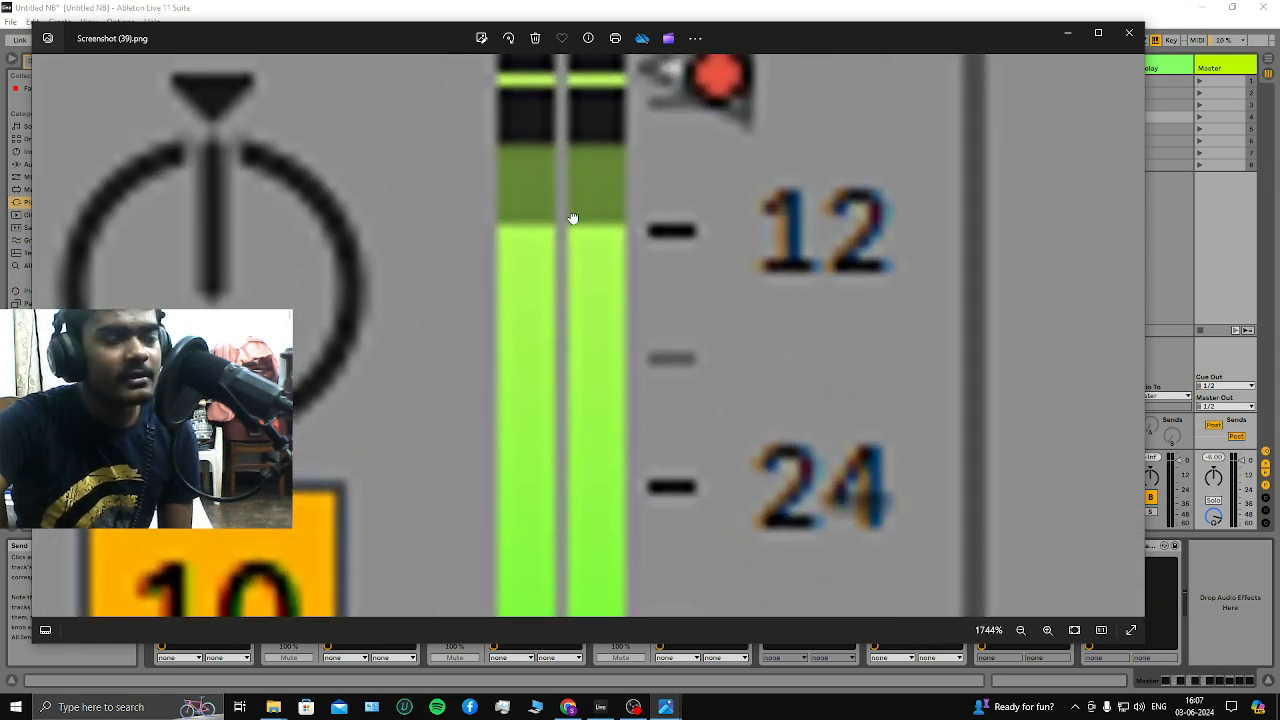
left_click_drag(511, 72, 529, 162)
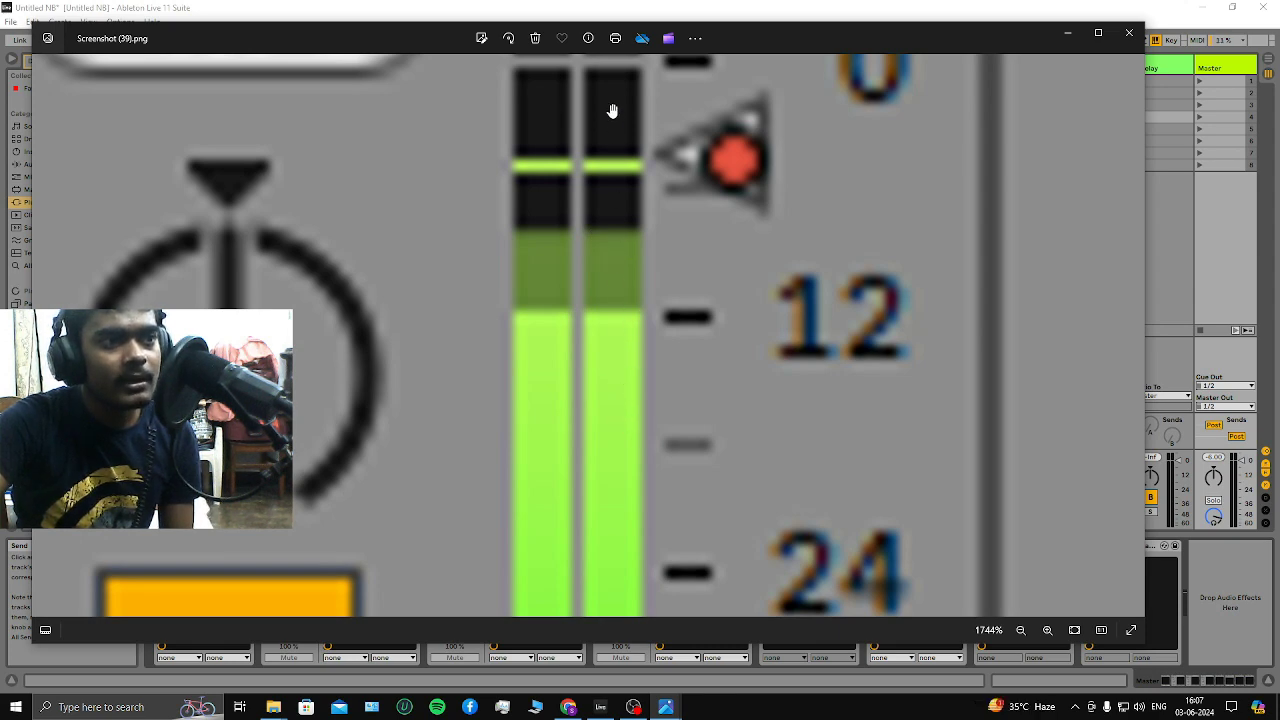
left_click_drag(590, 127, 600, 193)
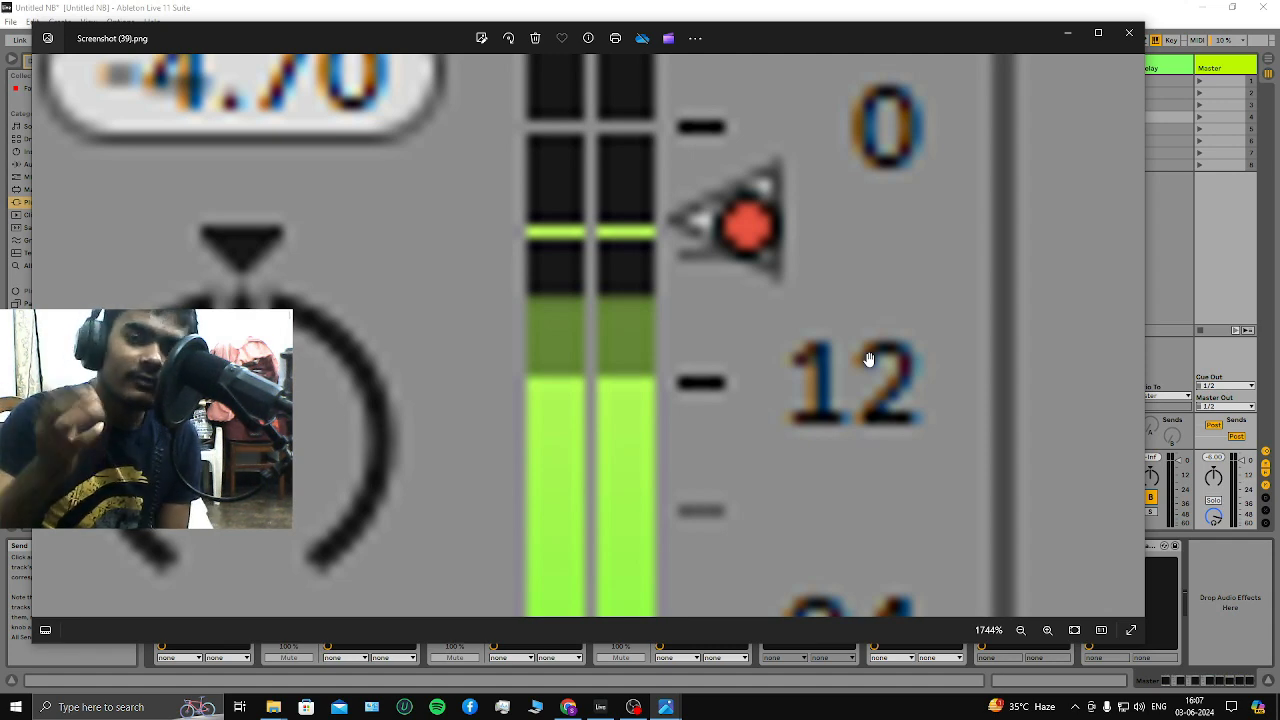
scroll(750, 400, "down", 3)
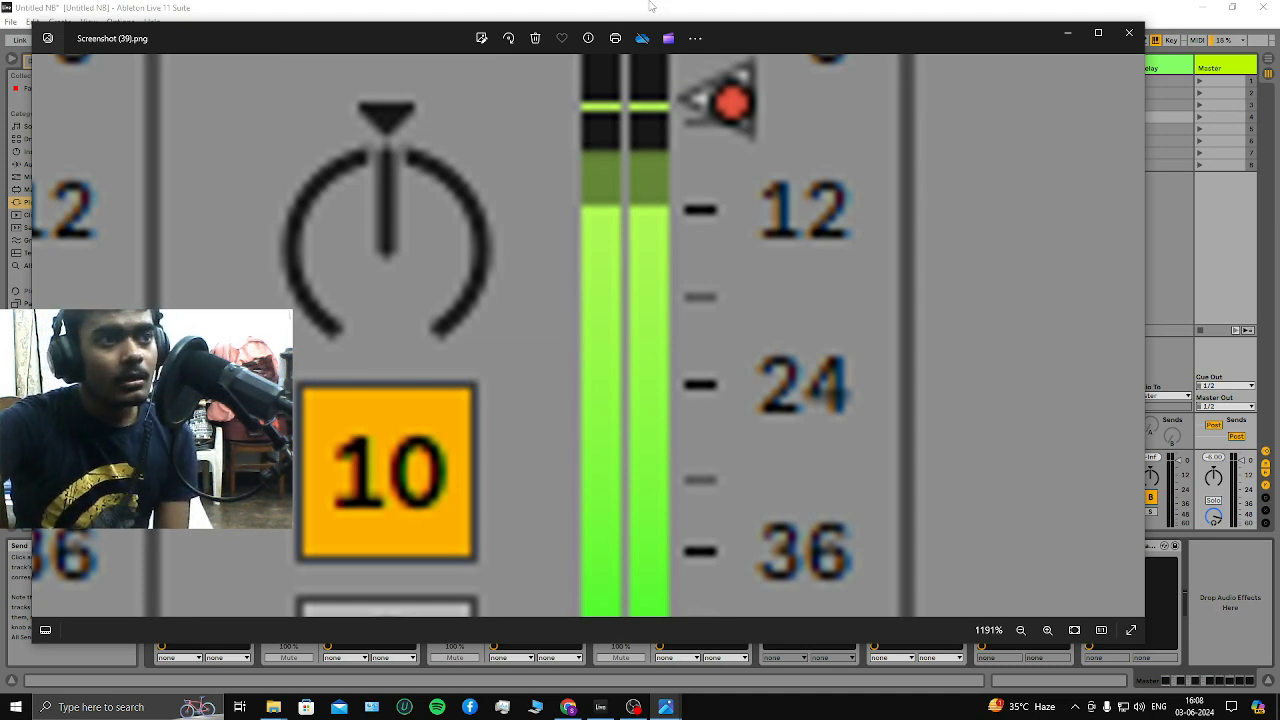
left_click(748, 10)
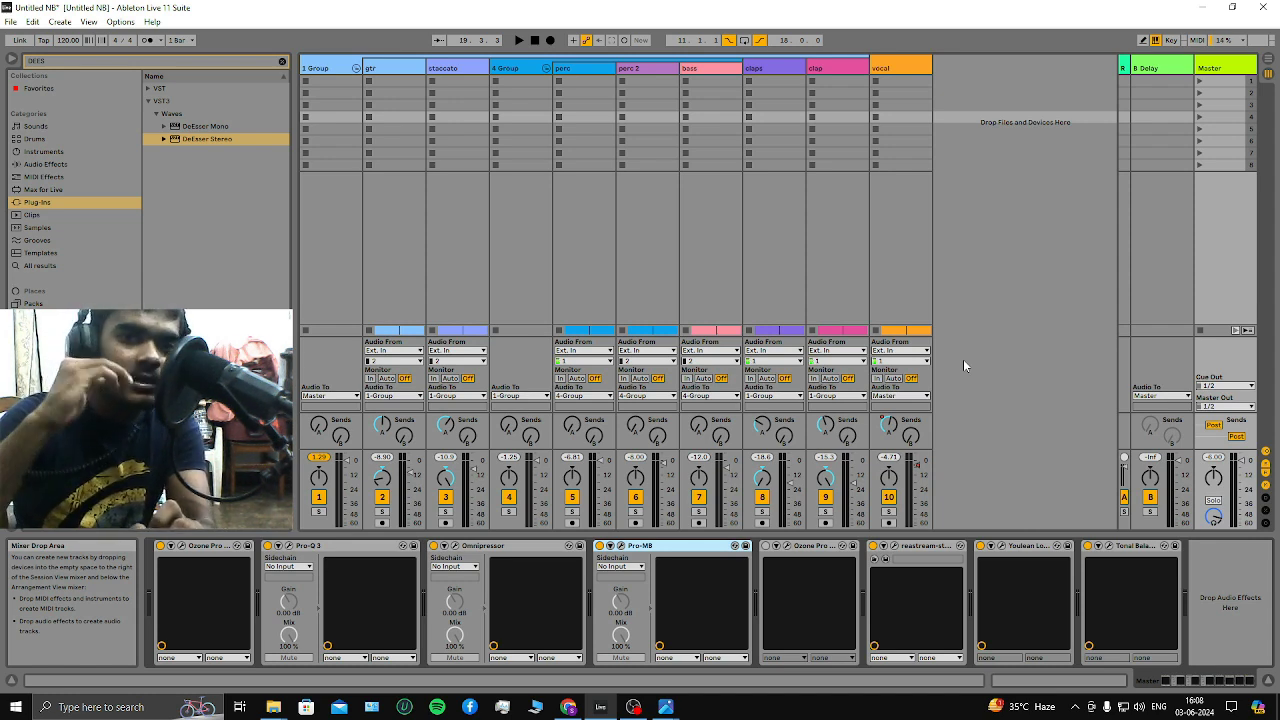
Switch back to the screenshot in Photos and compare the meters of tracks 8 to 10 with the Master
mouse_move(665, 707)
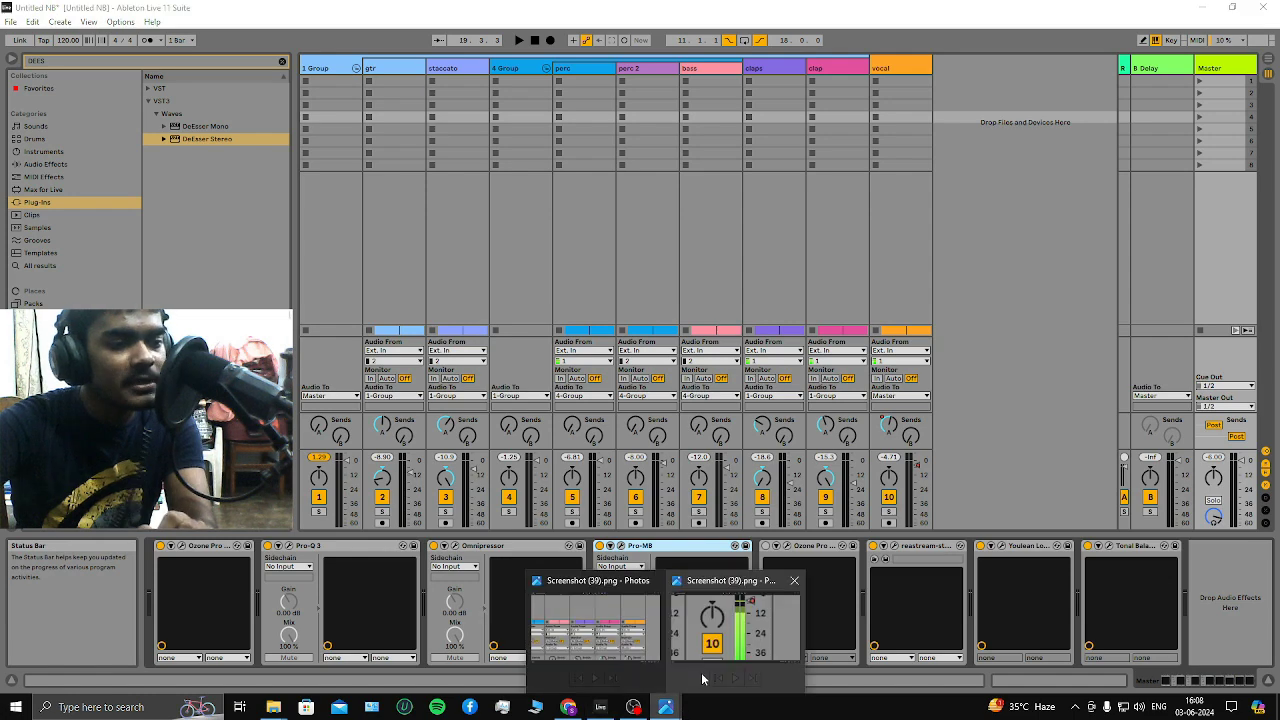
left_click(727, 640)
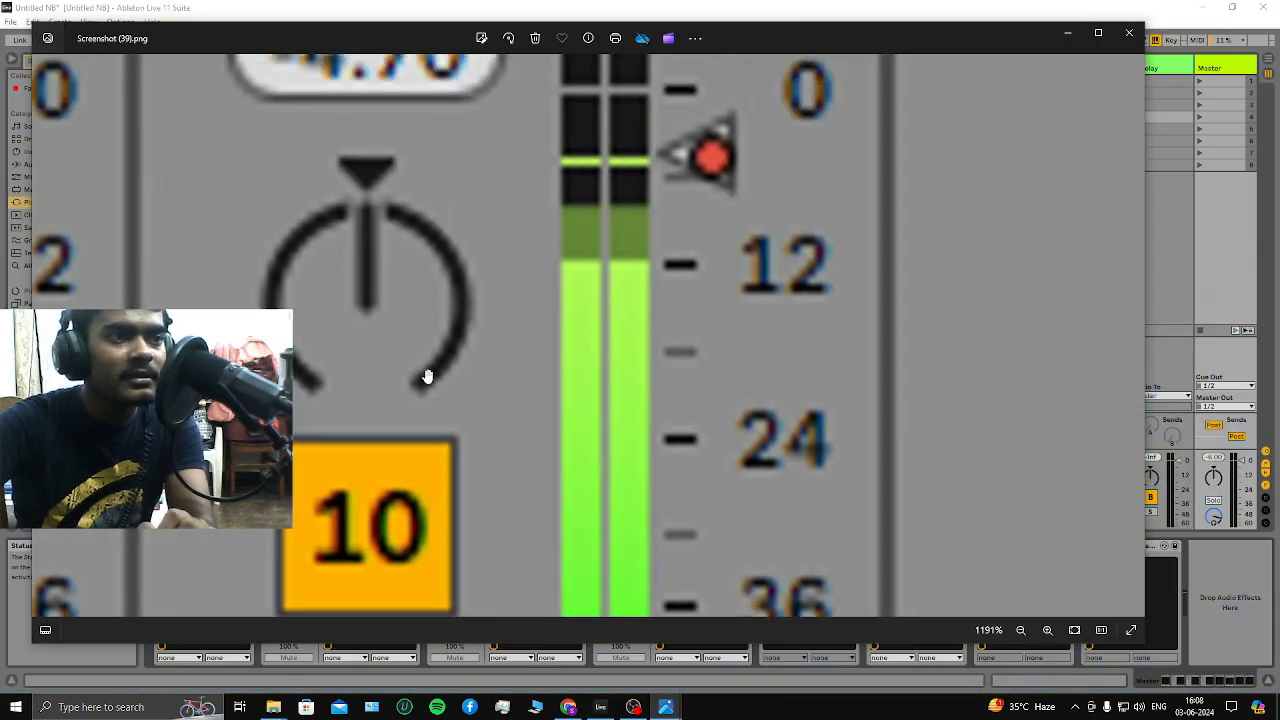
scroll(427, 377, "left", 5)
scroll(1006, 251, "down", 3)
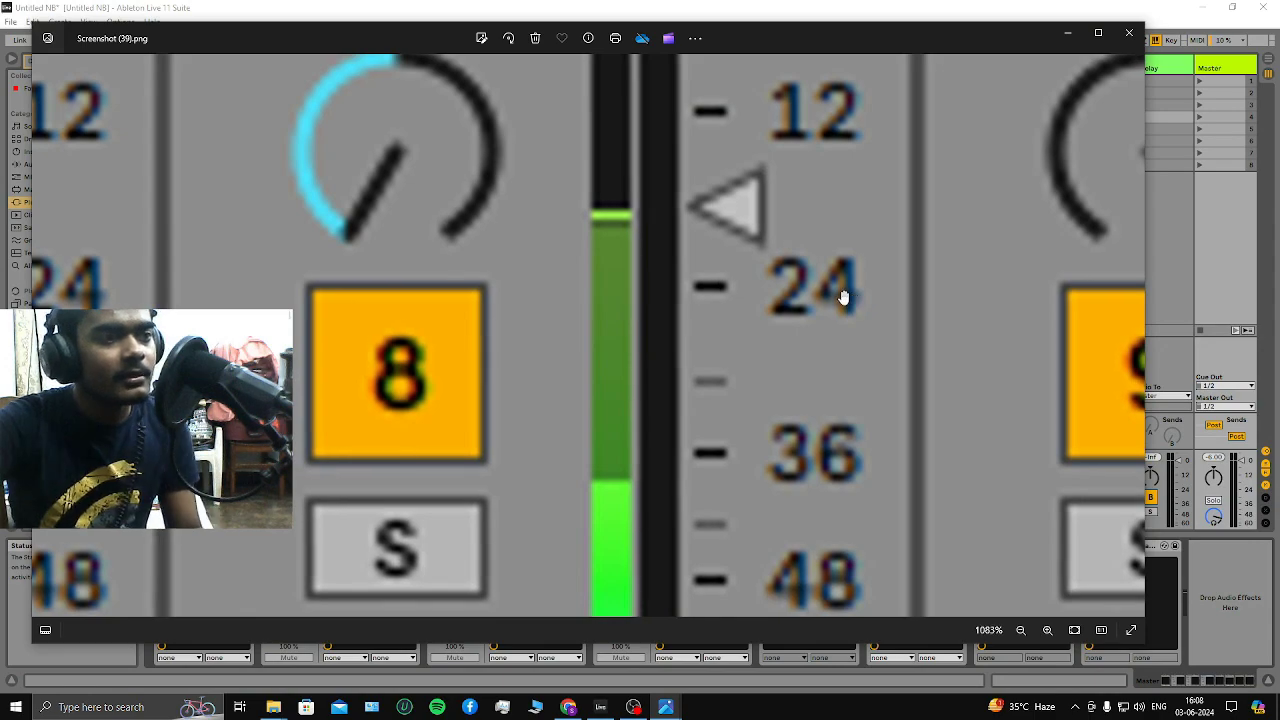
scroll(843, 296, "down", 1)
scroll(843, 296, "down", 5)
scroll(972, 181, "up", 3)
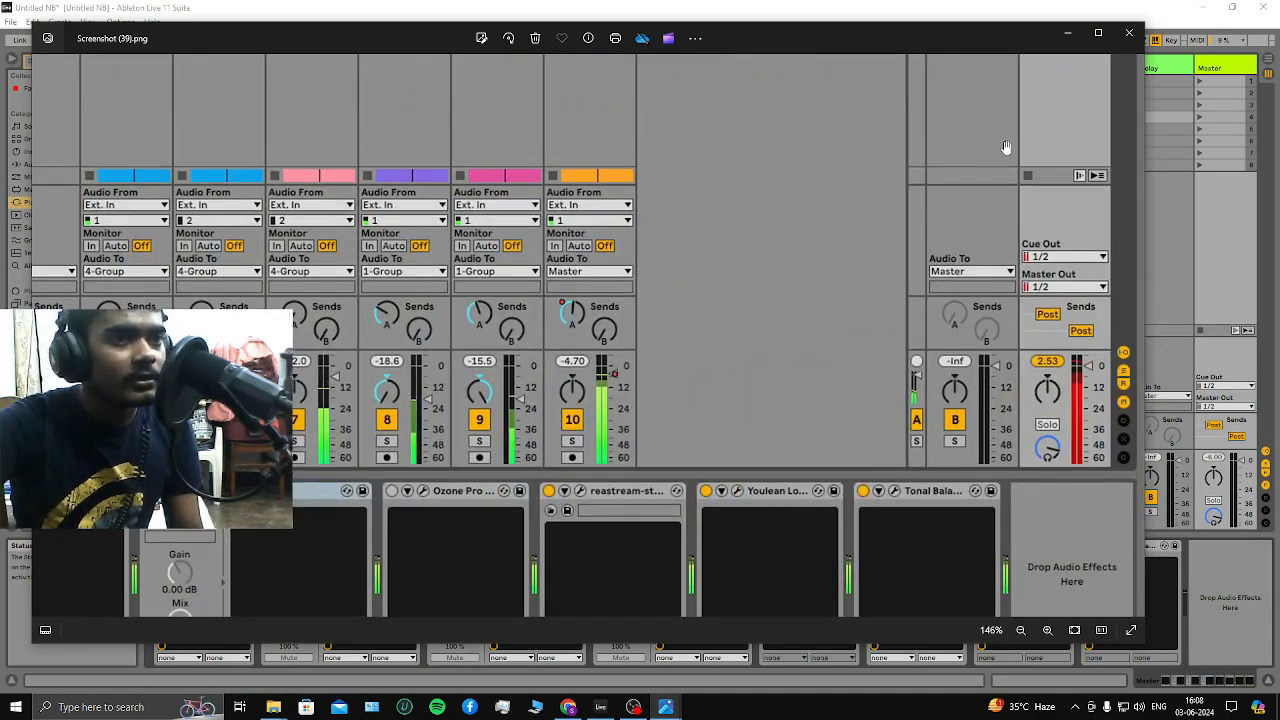
scroll(1103, 449, "down", 3)
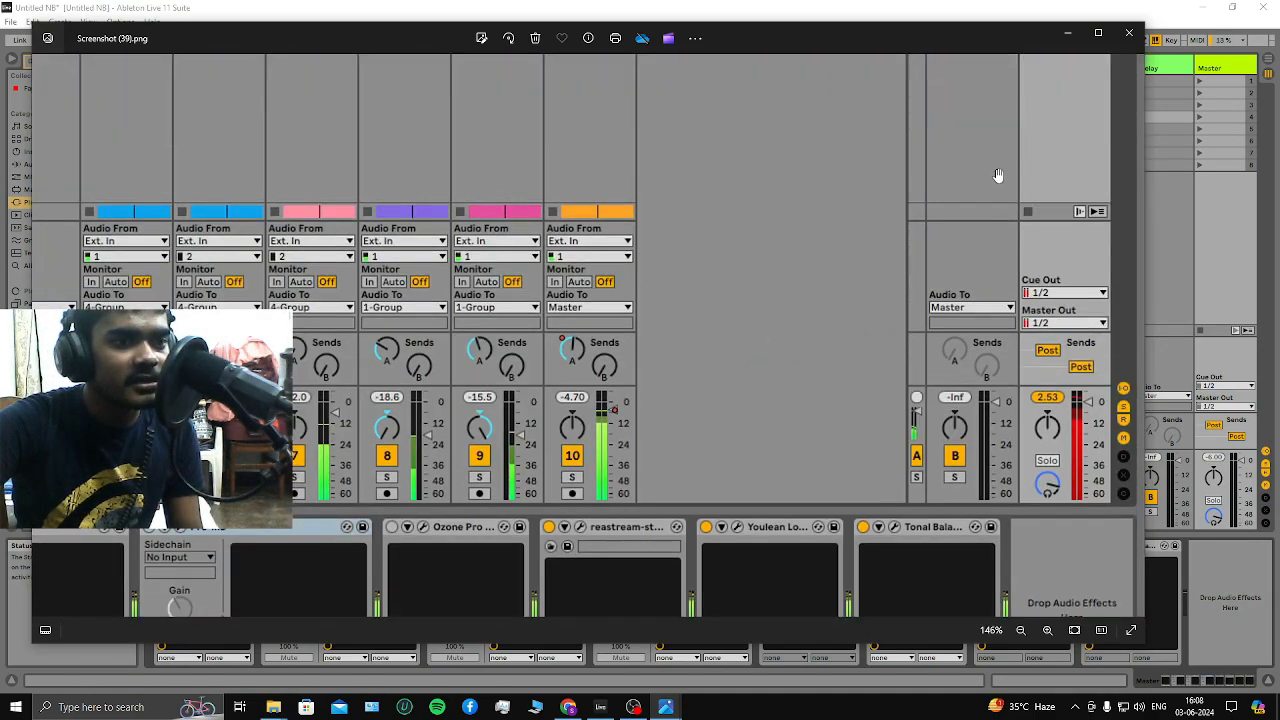
Examine the meters of tracks 1 to 7 in the screenshot, focusing on group track 1, and return to Ableton Live
scroll(879, 510, "left", 3)
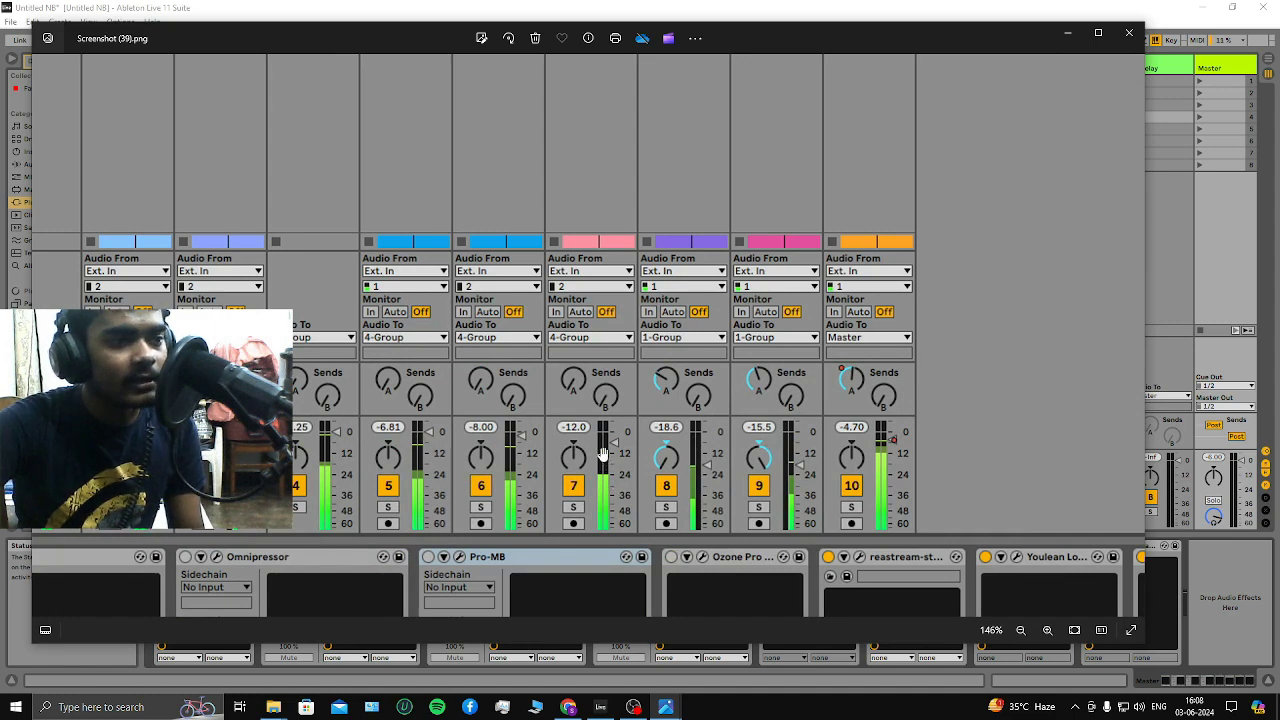
scroll(590, 462, "up", 2)
scroll(452, 458, "left", 5)
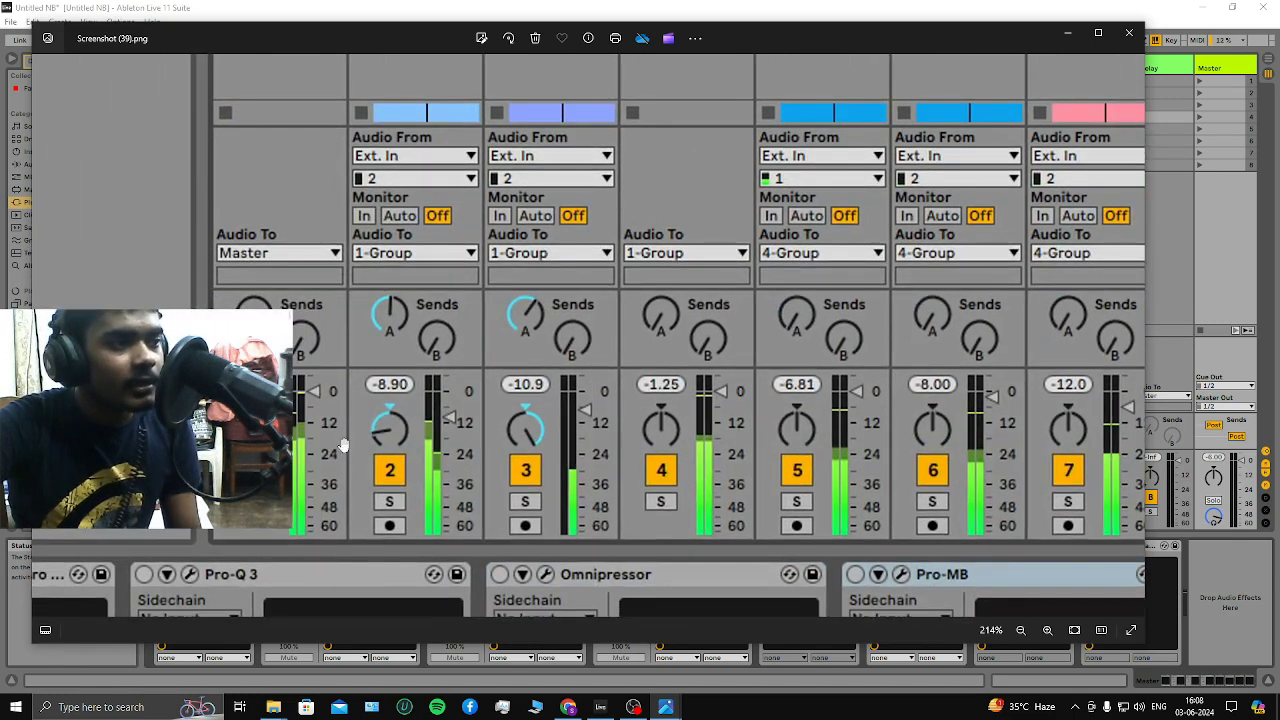
scroll(320, 436, "up", 2)
scroll(320, 436, "up", 2)
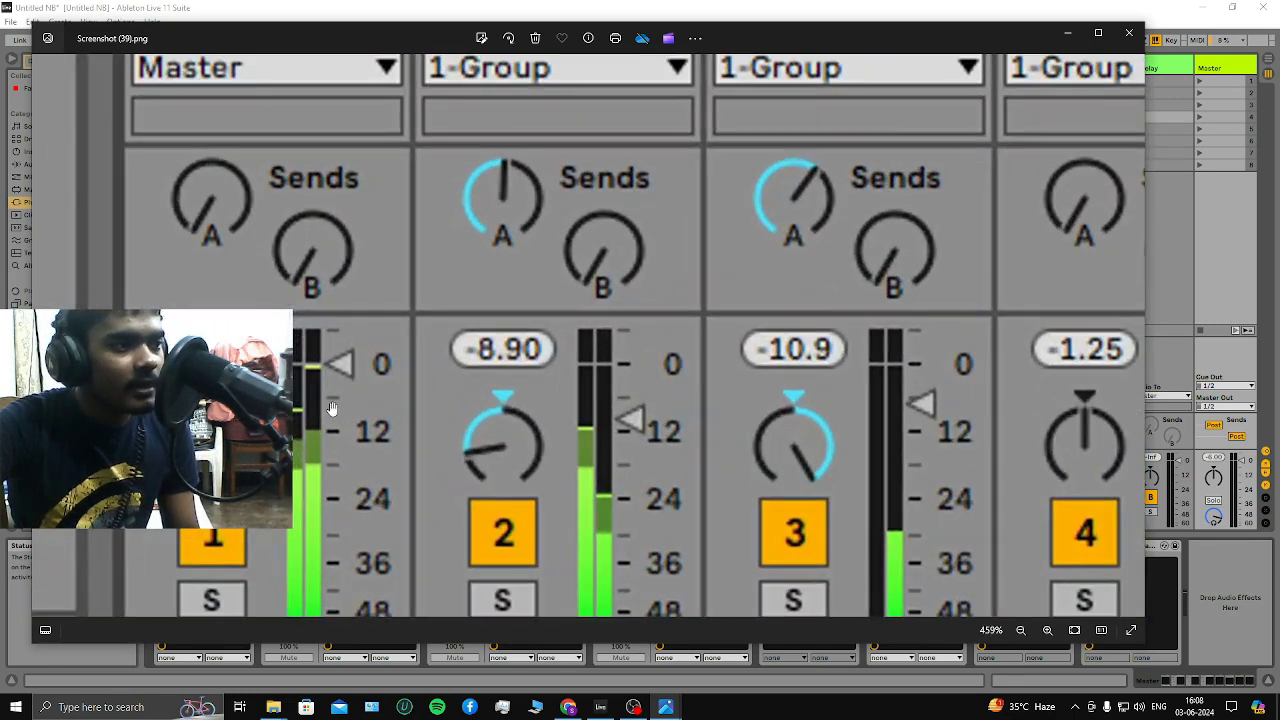
left_click(686, 6)
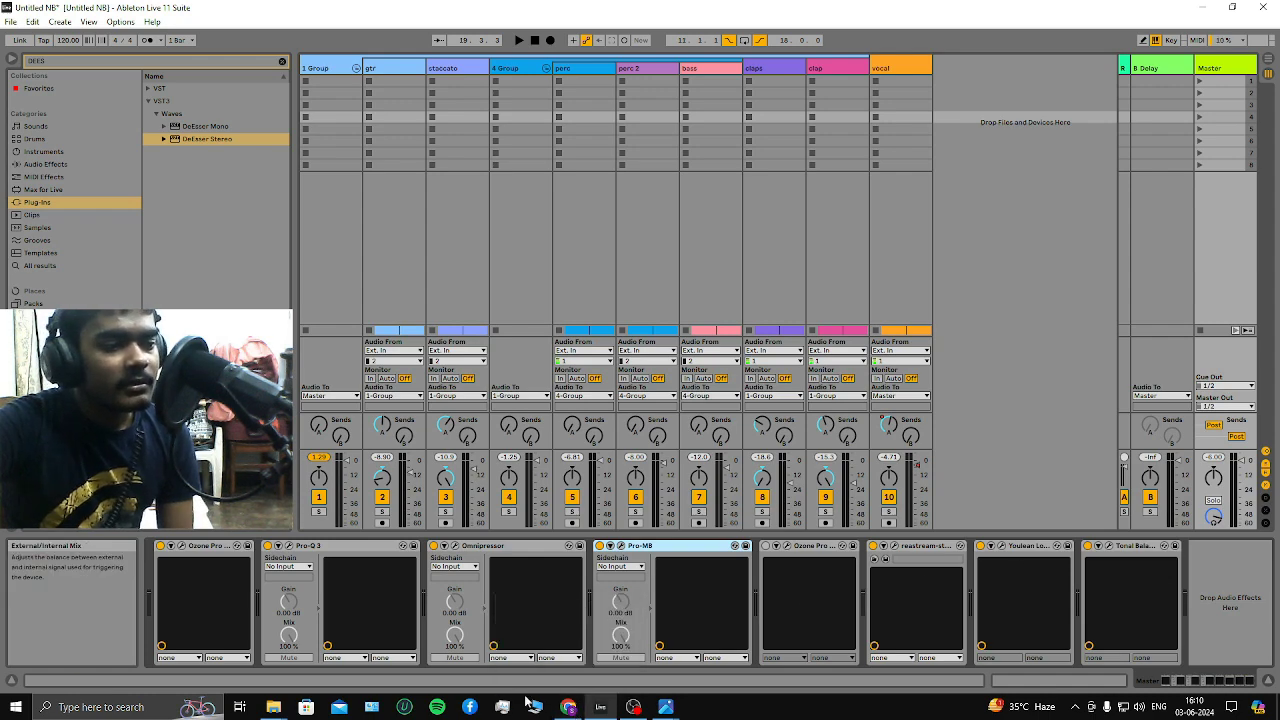
Switch to Google Chrome with the existing profile and search Google for "mixing pyramid" in a new tab
key("super")
type("g")
key("Return")
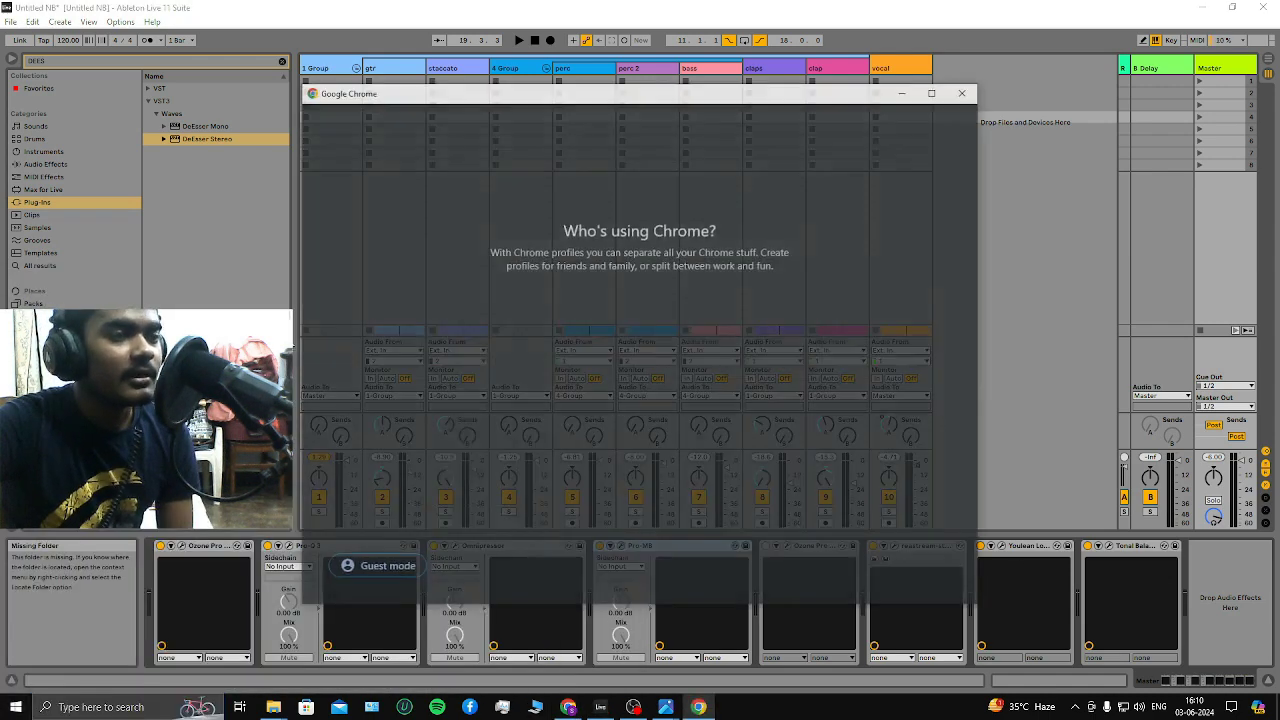
left_click(607, 342)
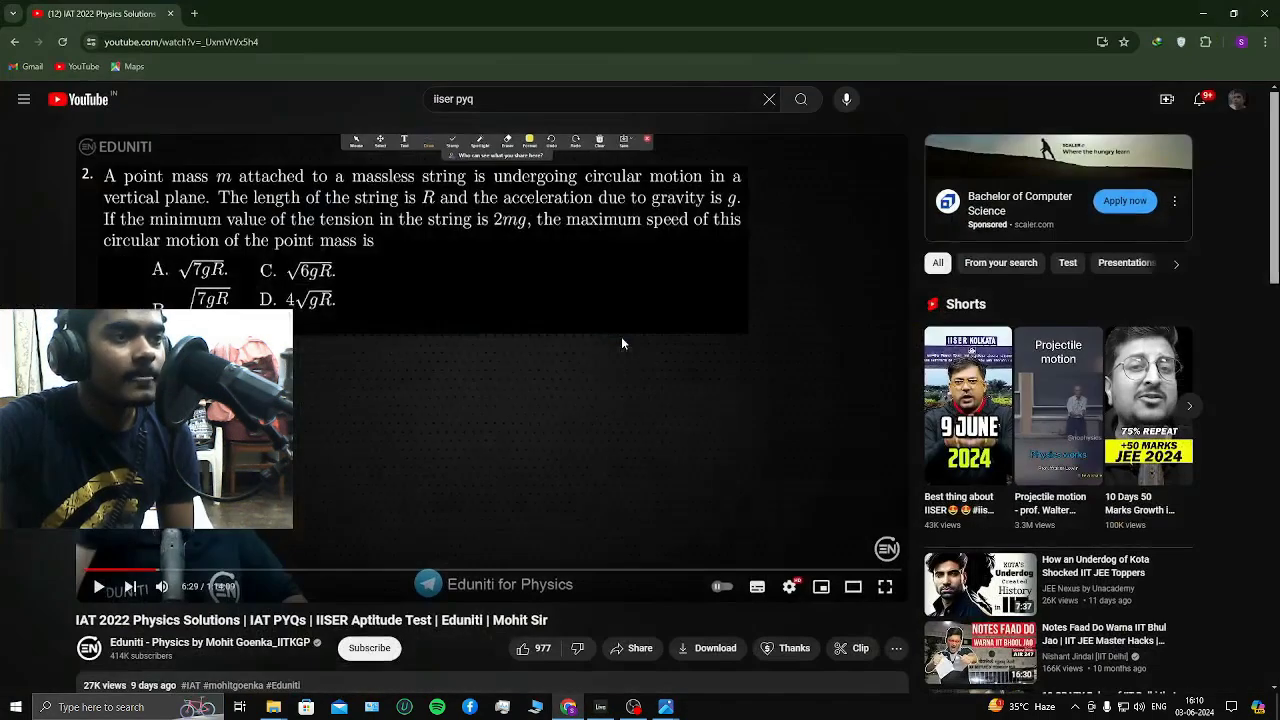
left_click(200, 13)
type("M")
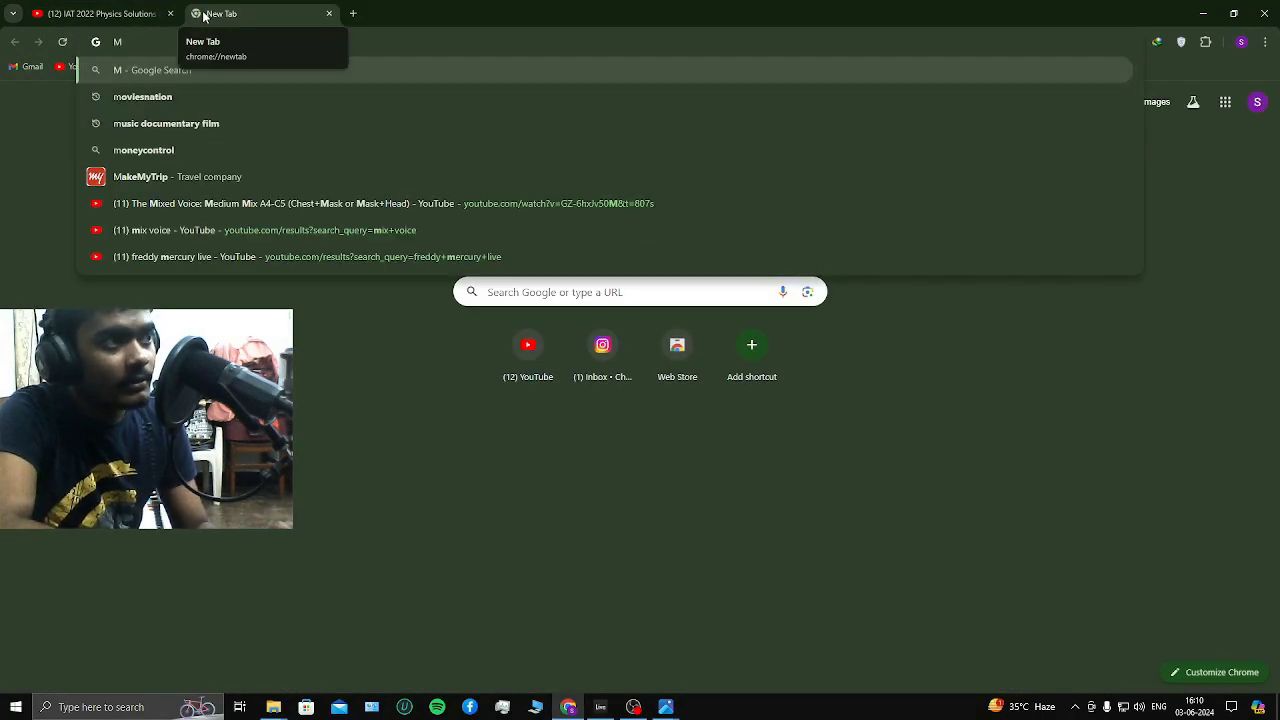
type("IXING PYR")
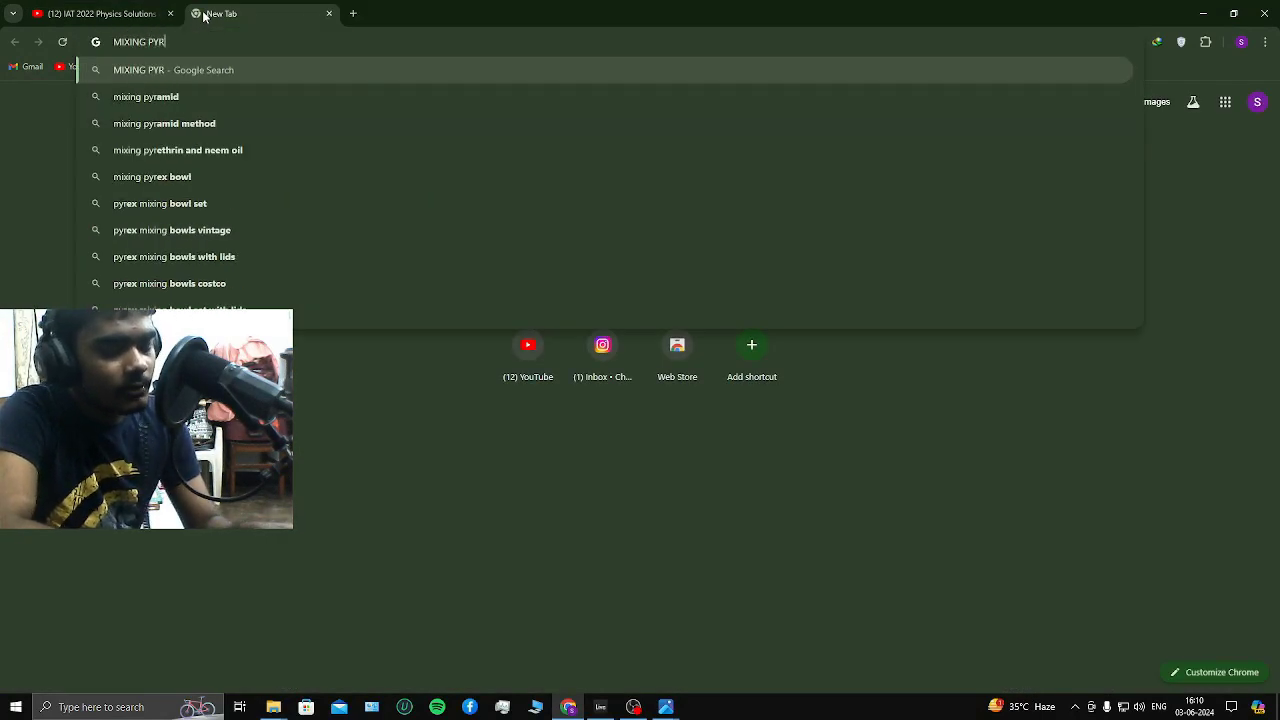
left_click(149, 97)
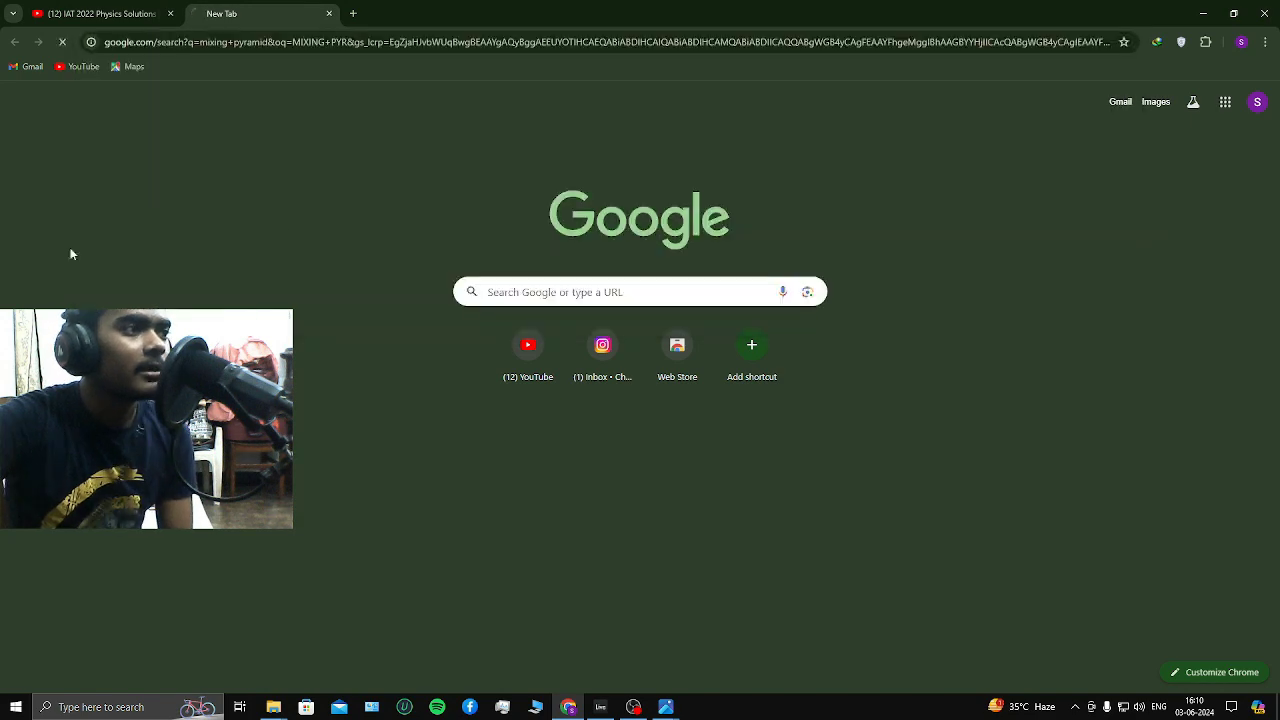
Examine ProSoundWeb's mix pyramid among the image results, close the search page, and return to Ableton Live
left_click(197, 155)
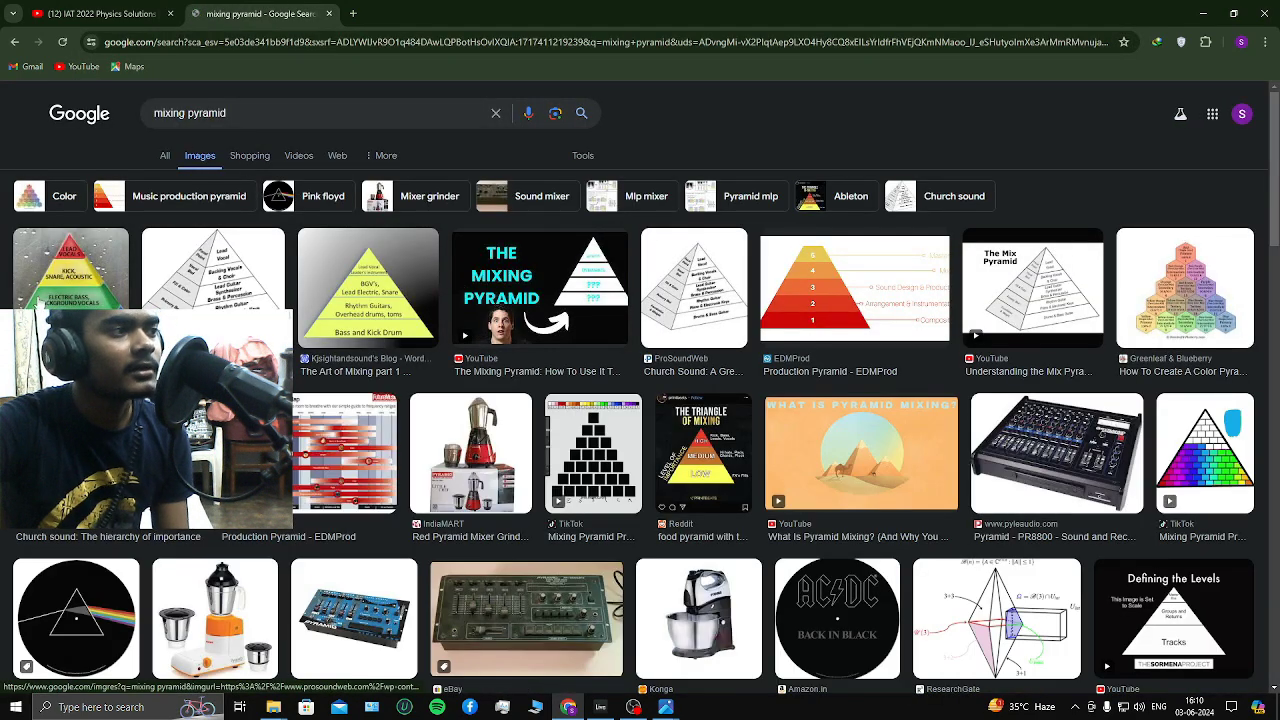
left_click(118, 328)
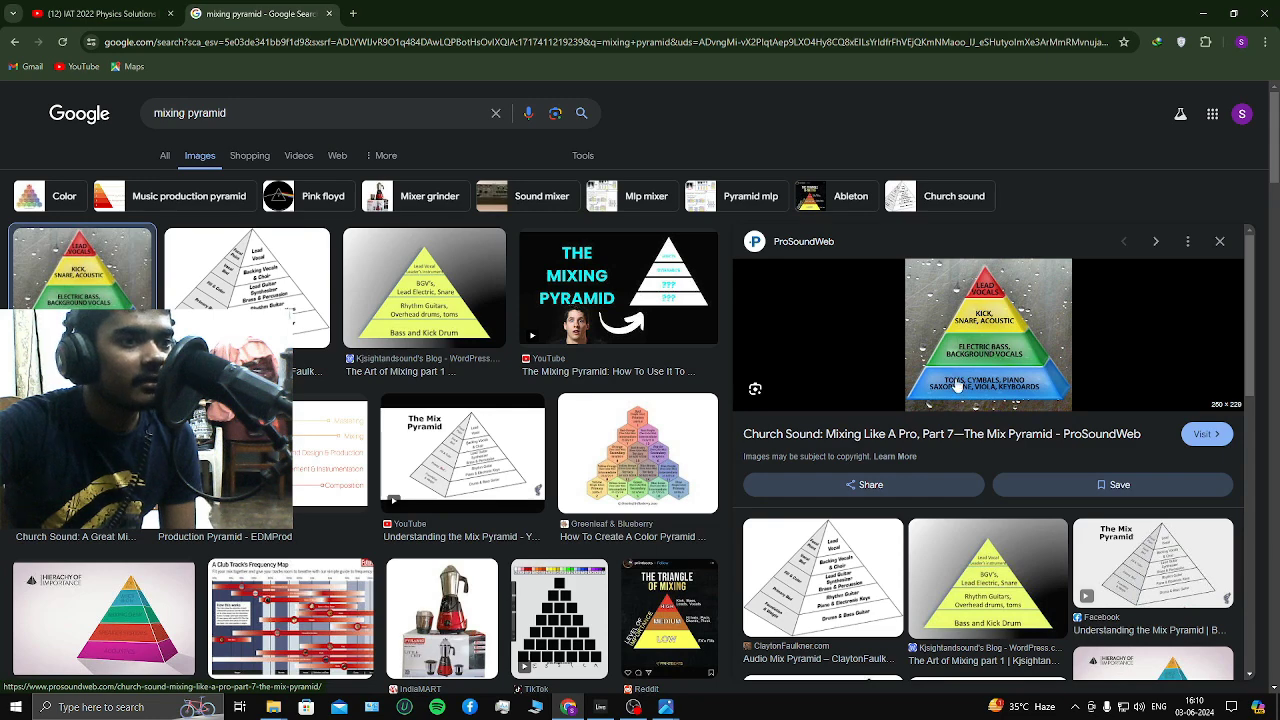
scroll(805, 500, "down", 3)
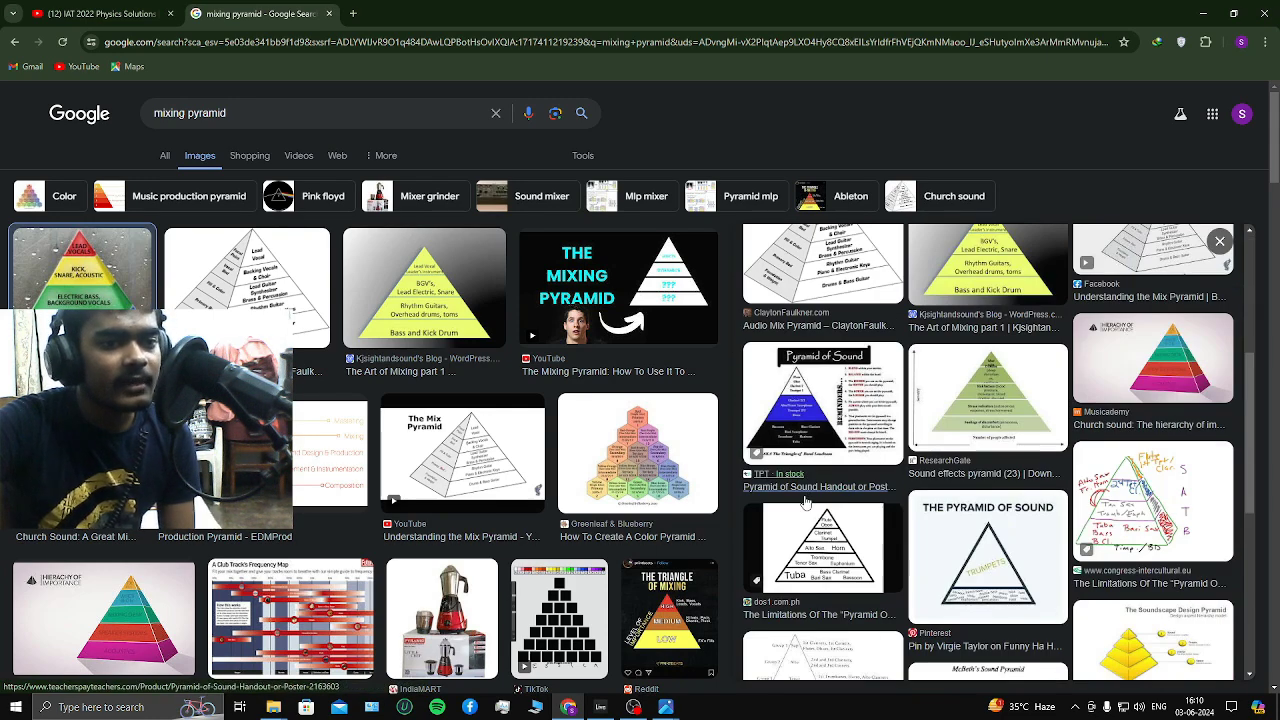
scroll(805, 500, "up", 3)
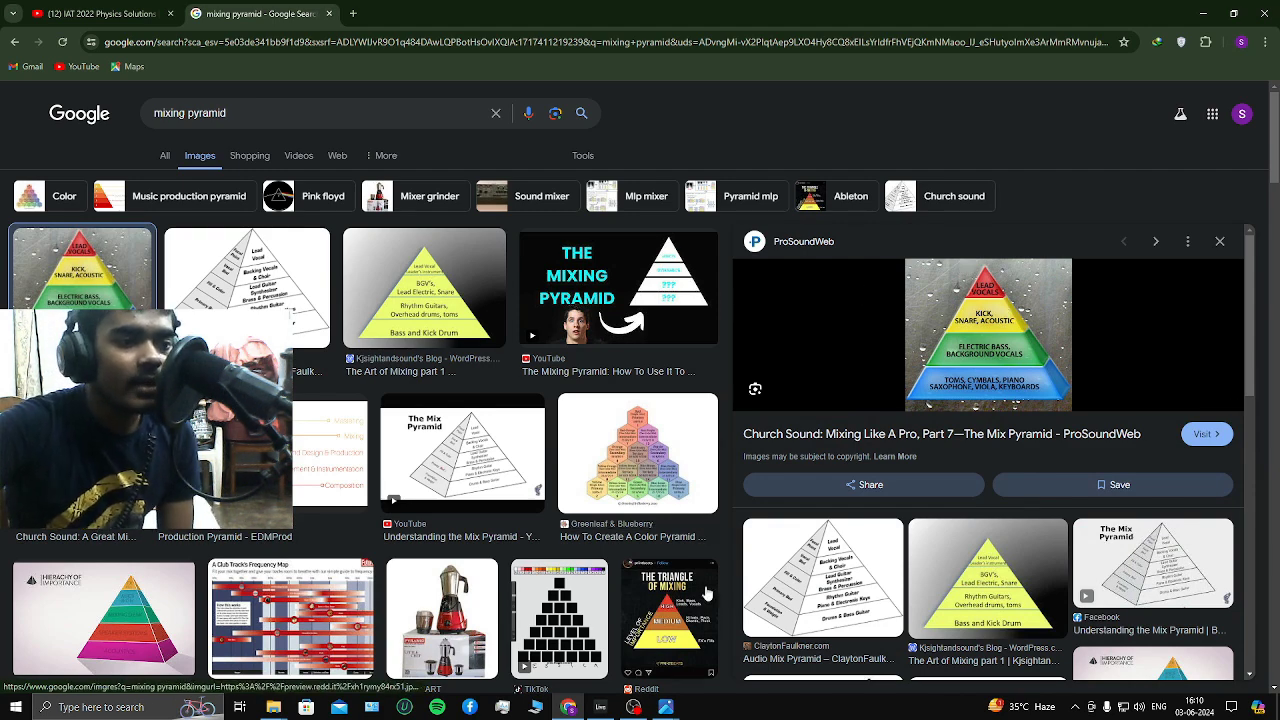
left_click(328, 14)
left_click(1203, 13)
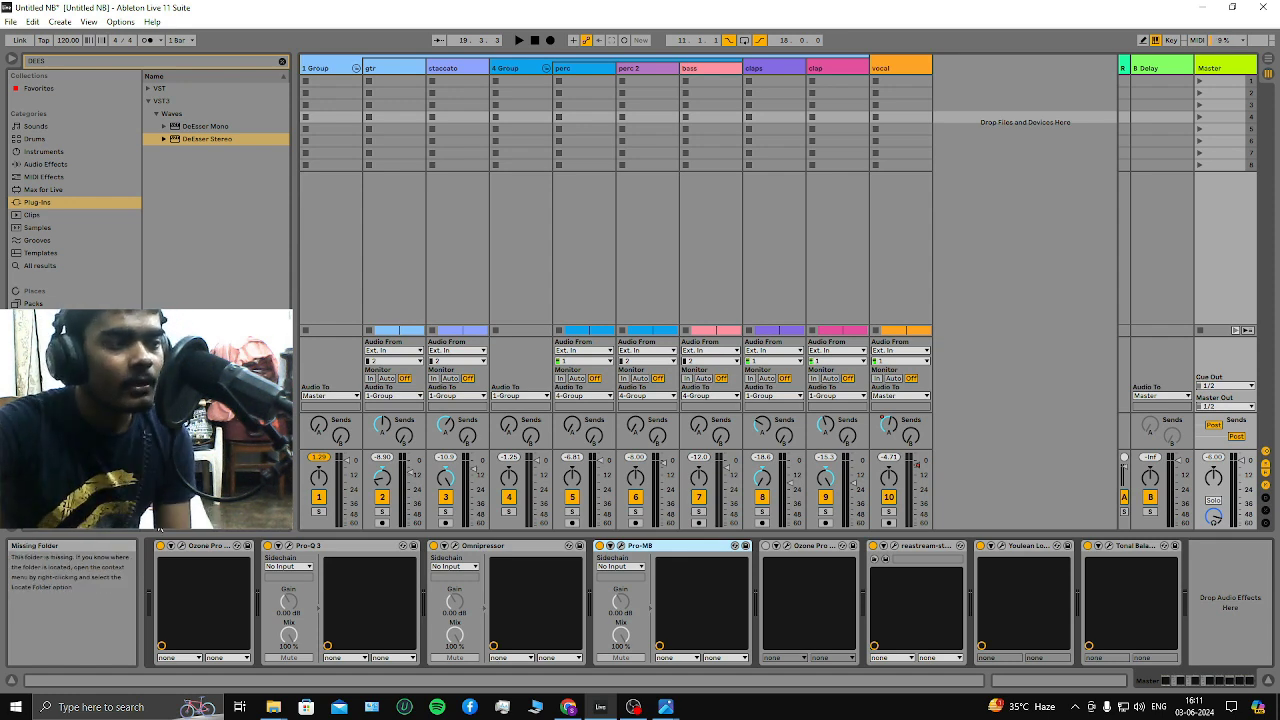
Review the threshold and ceiling in the Master's first and second Ozone Pro Maximizer, closing each window
left_click(182, 548)
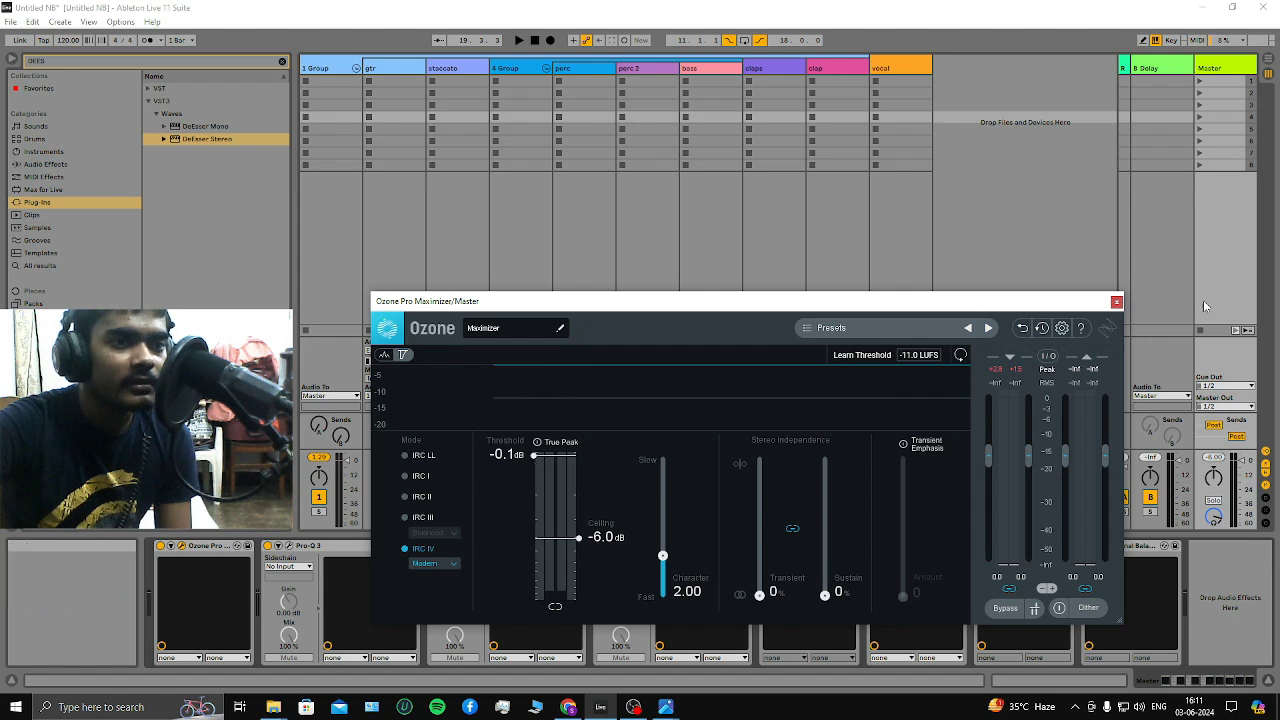
left_click(1116, 302)
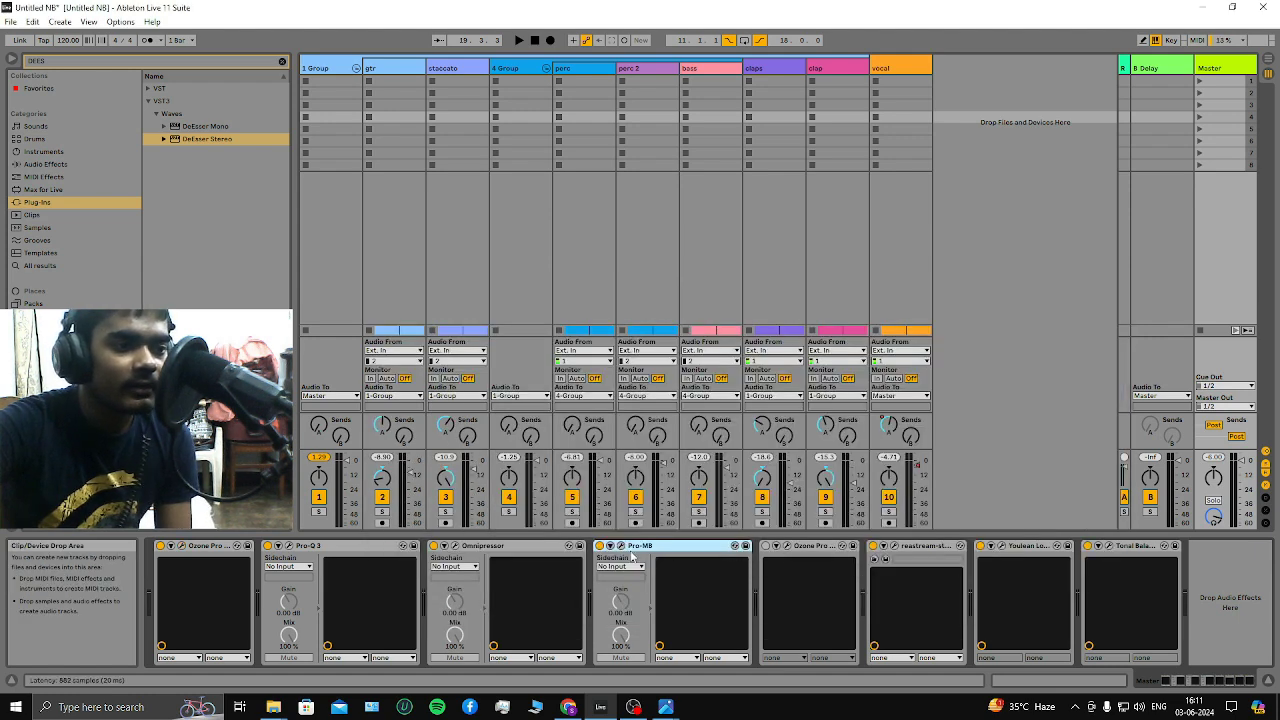
left_click(786, 546)
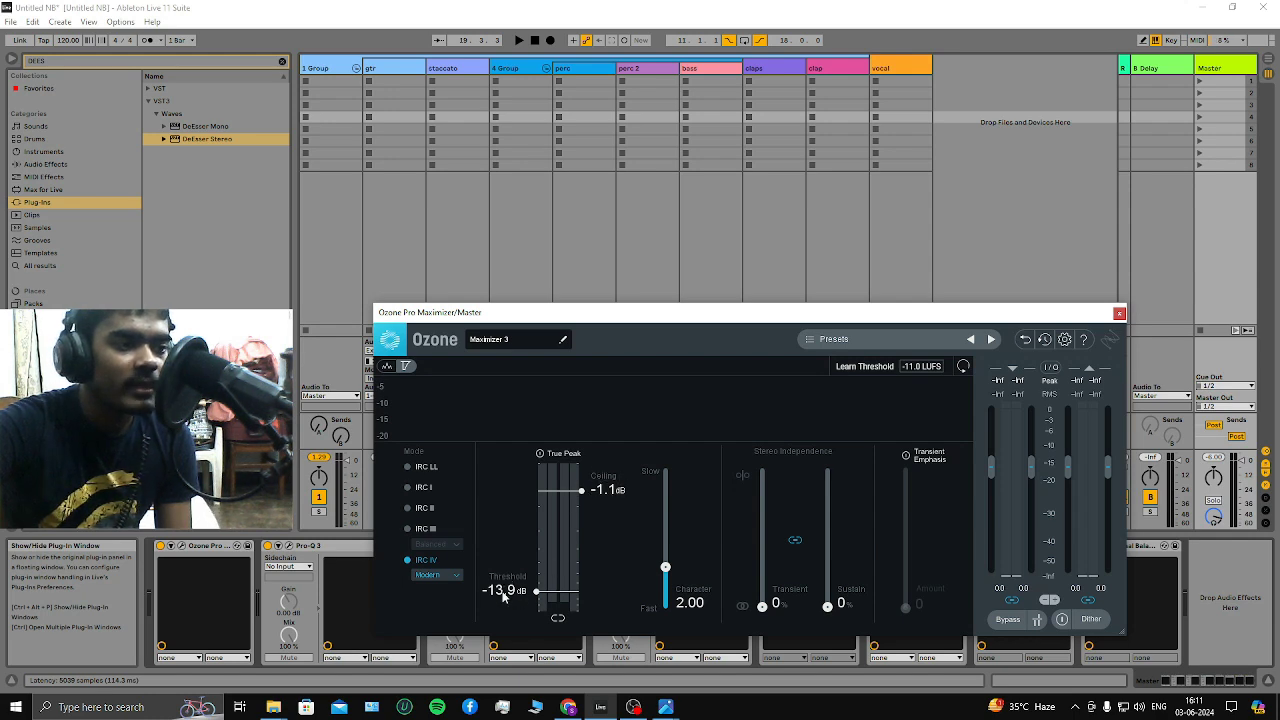
left_click(998, 222)
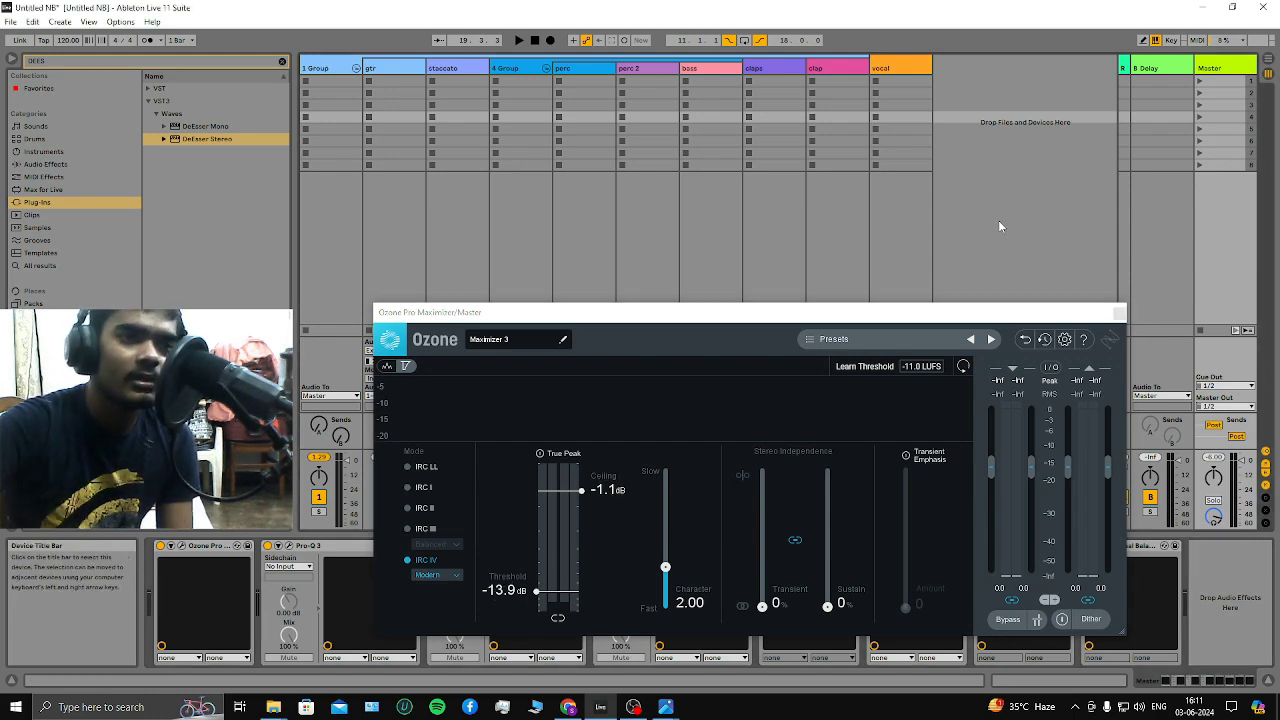
left_click(1118, 312)
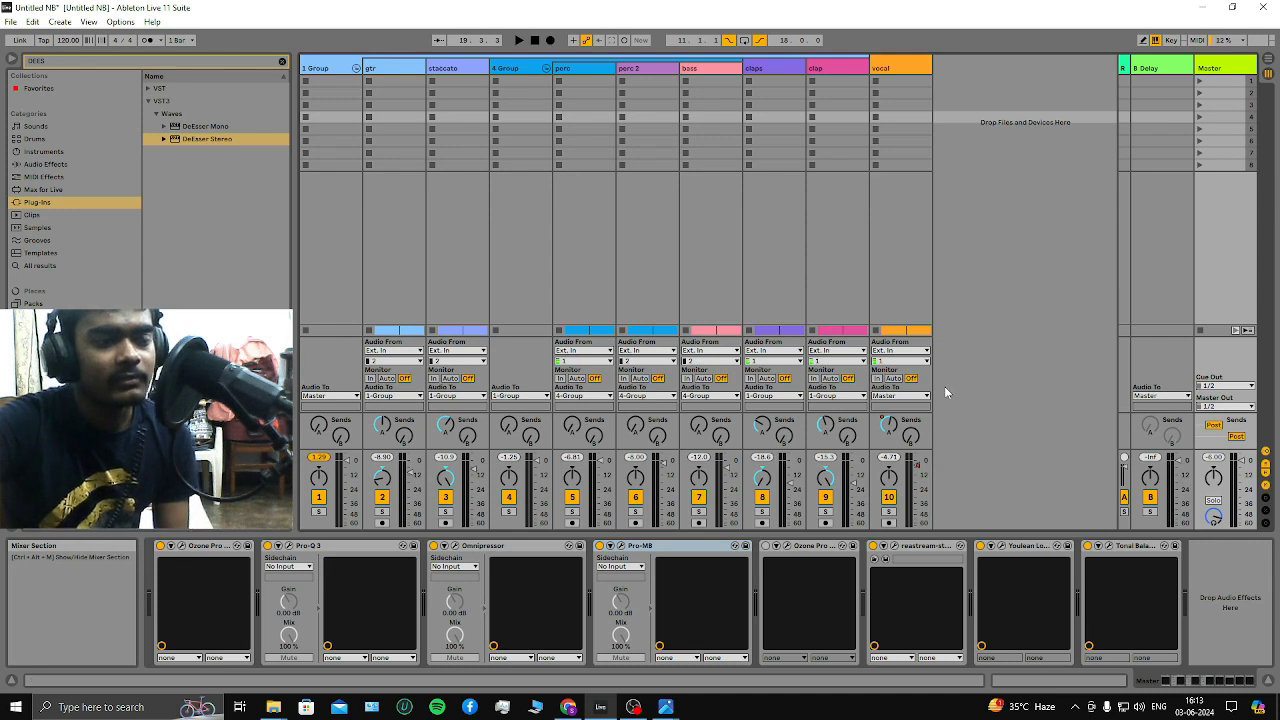
Play the song from a chosen point in the arrangement, watch the session mixer's meters, and stop playback
key("Tab")
left_click(508, 267)
key("space")
key("Tab")
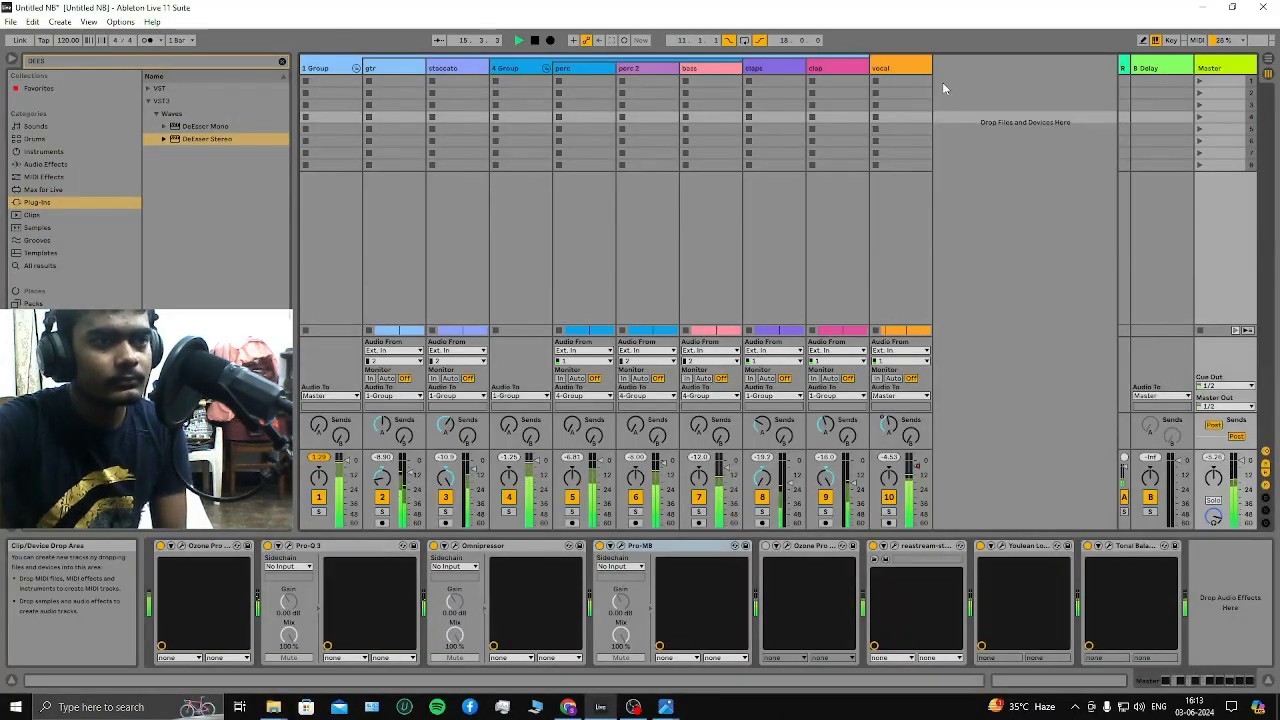
key("space")
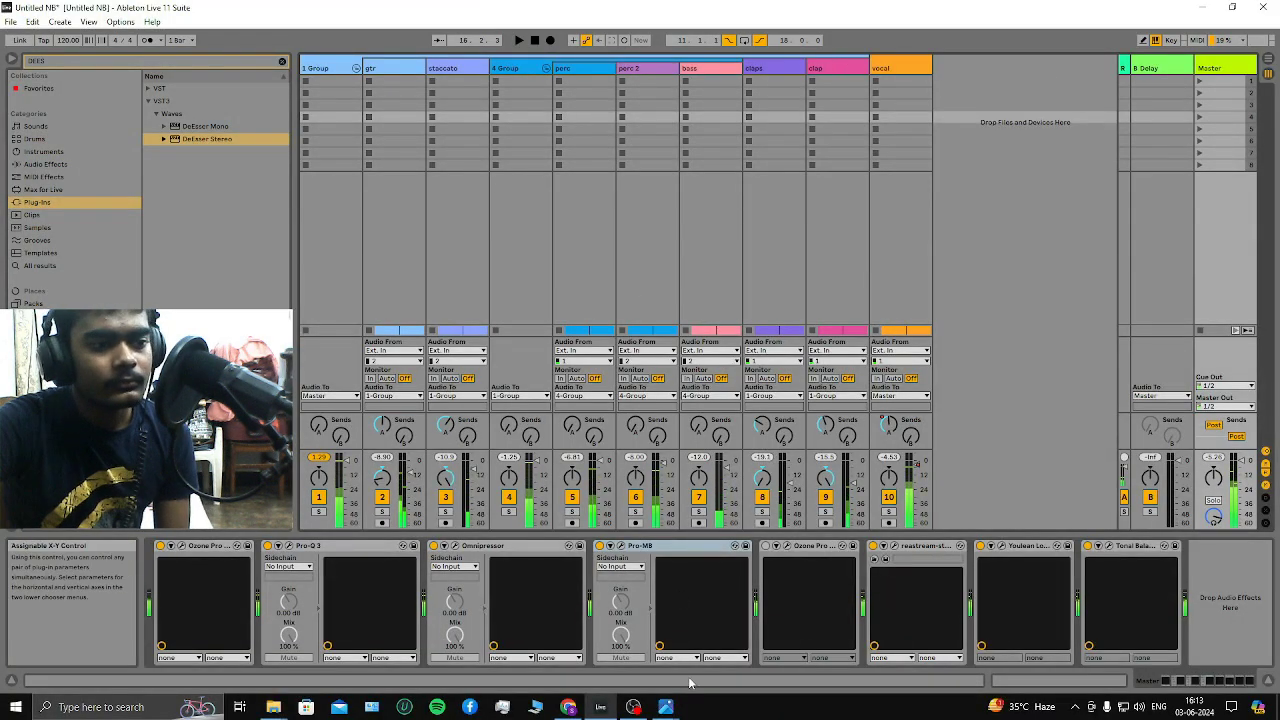
Open the mixer screenshot from the Screenshots folder and examine the meters from track 1 across to the Master
mouse_move(665, 705)
left_click(708, 622)
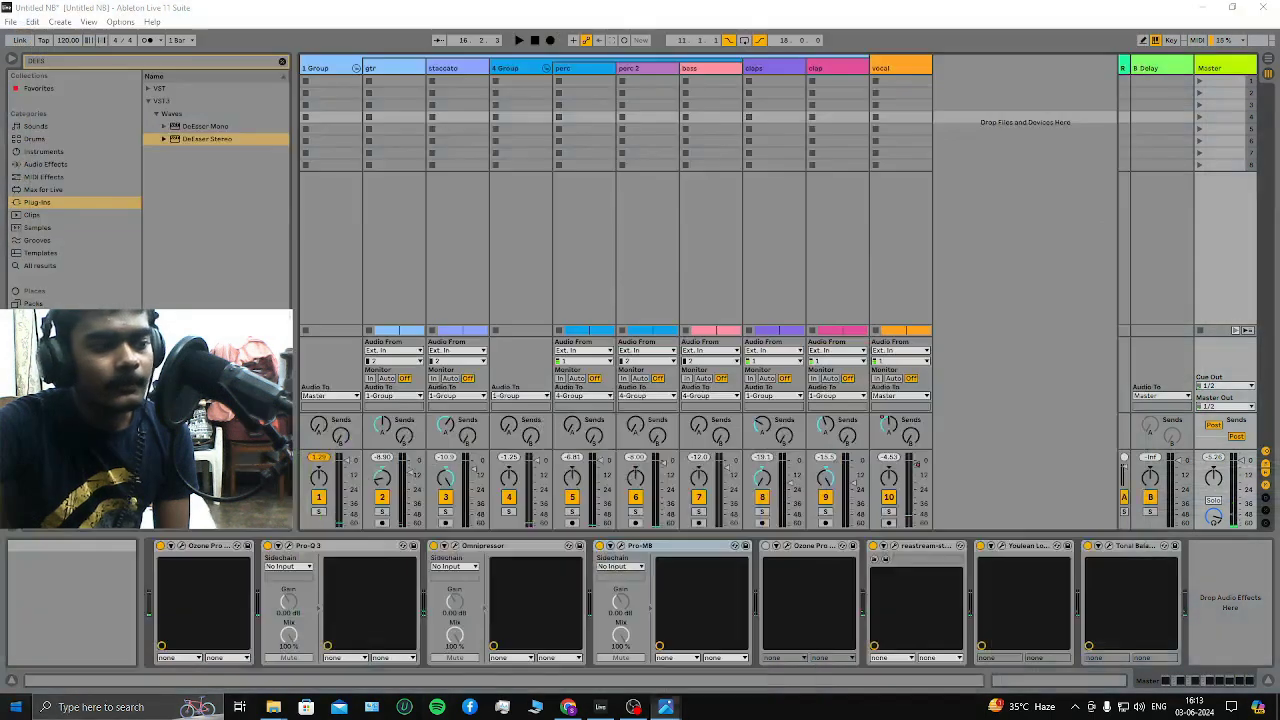
key("super")
mouse_move(274, 706)
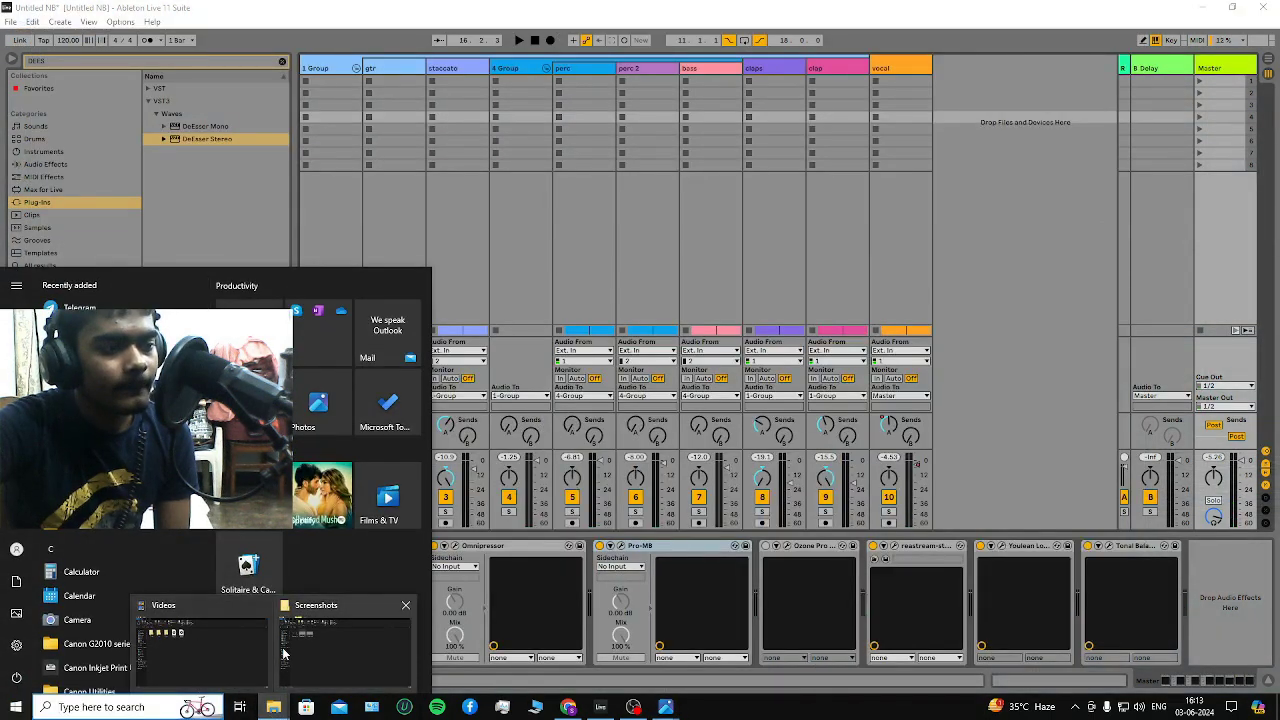
left_click(284, 653)
double_click(284, 171)
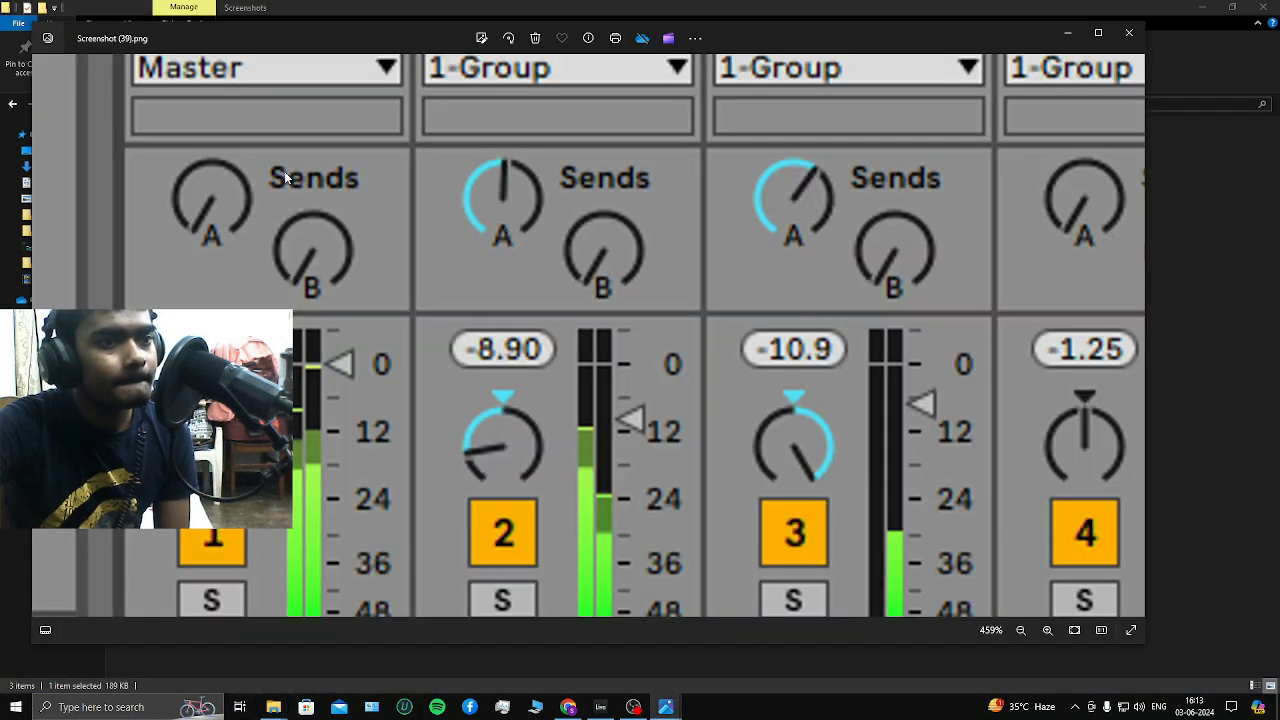
scroll(284, 171, "right", 15)
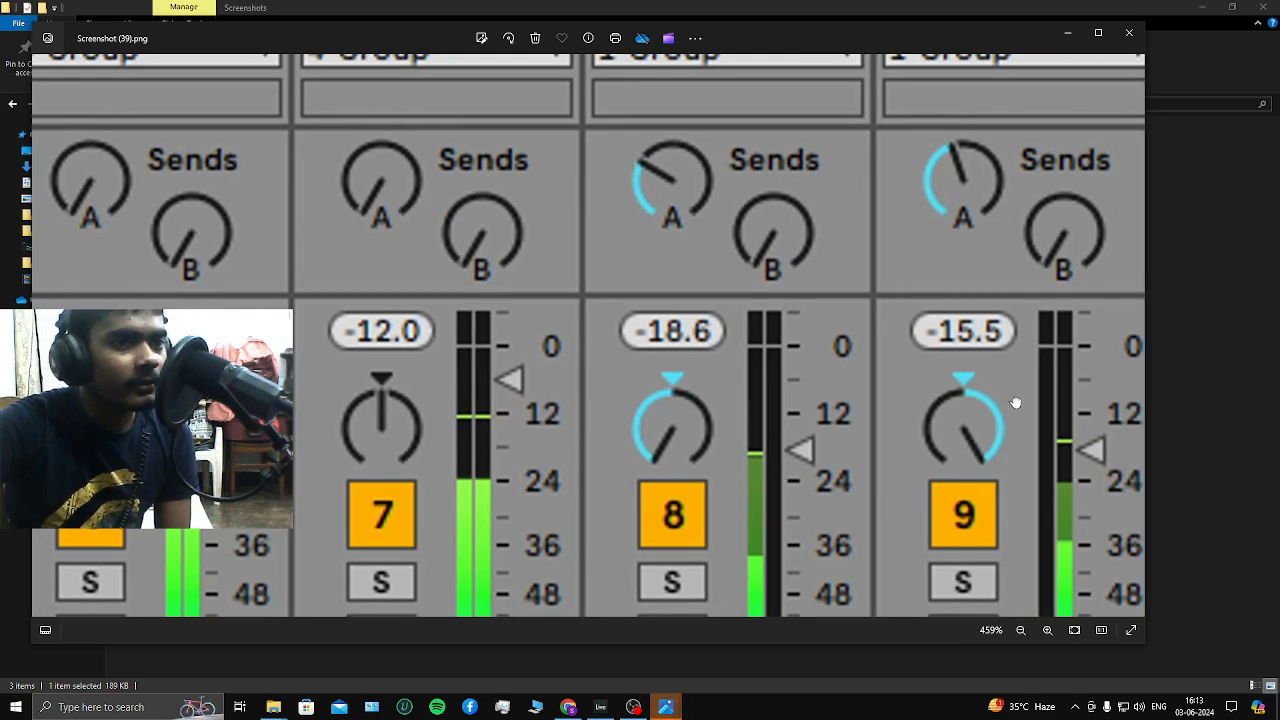
scroll(1015, 403, "right", 5)
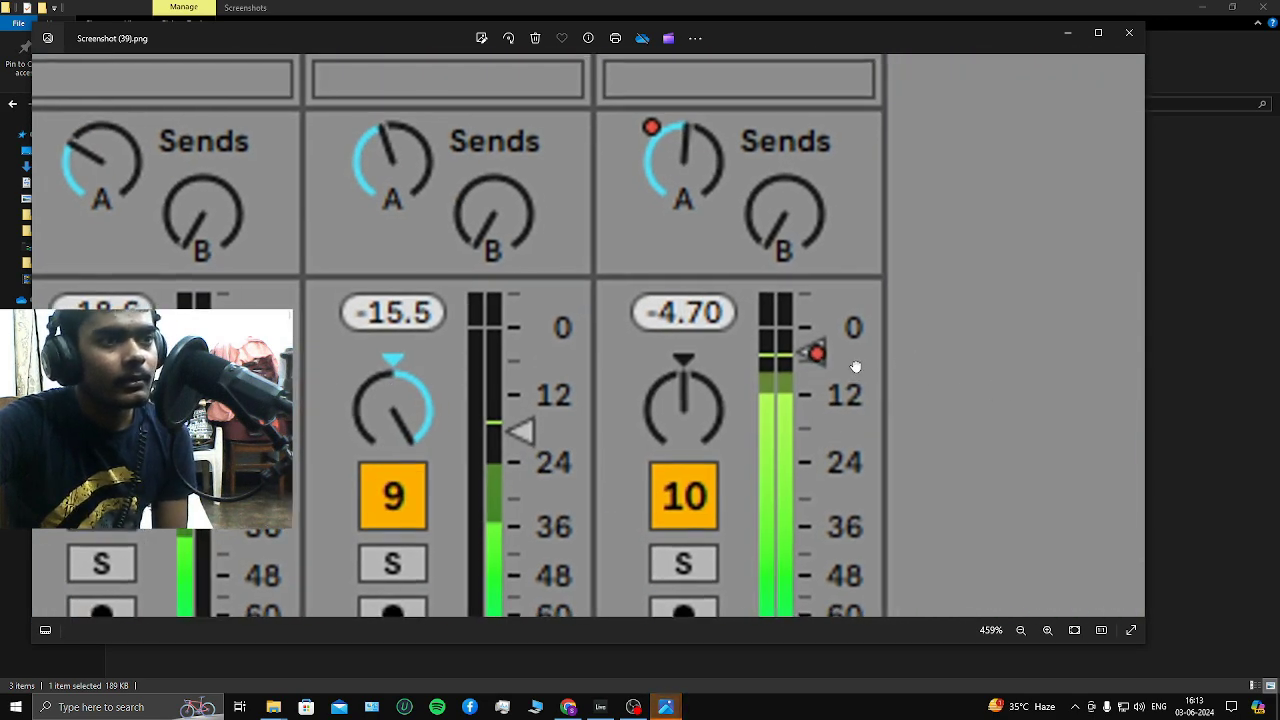
scroll(856, 367, "right", 10)
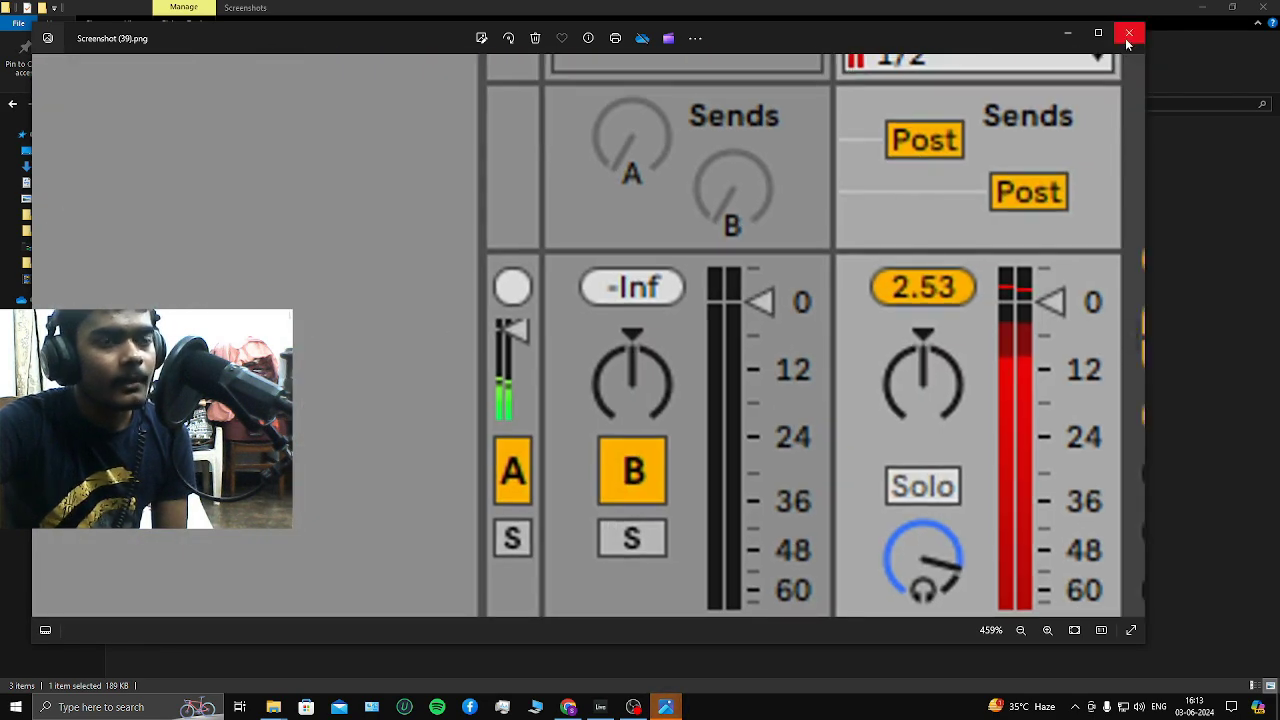
Close the image, reopen Screenshot (39) from the Screenshots folder, and return to Ableton Live
left_click(1128, 36)
left_click(242, 190)
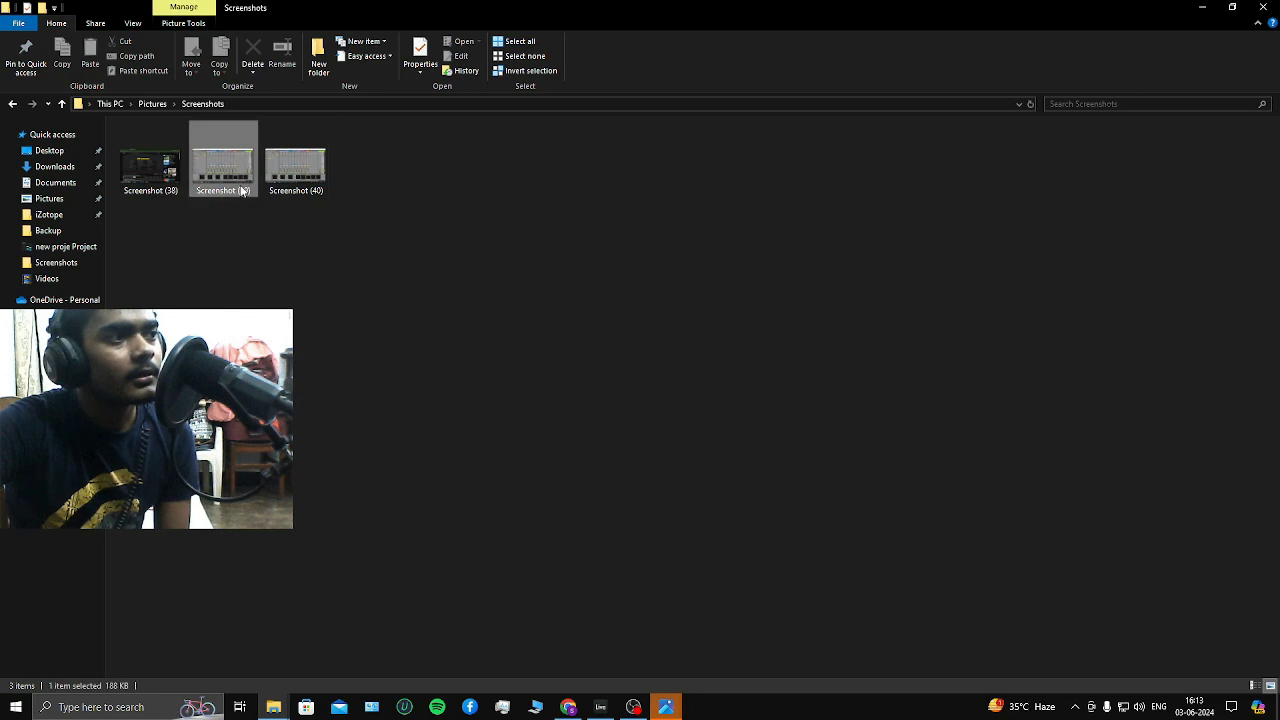
double_click(242, 190)
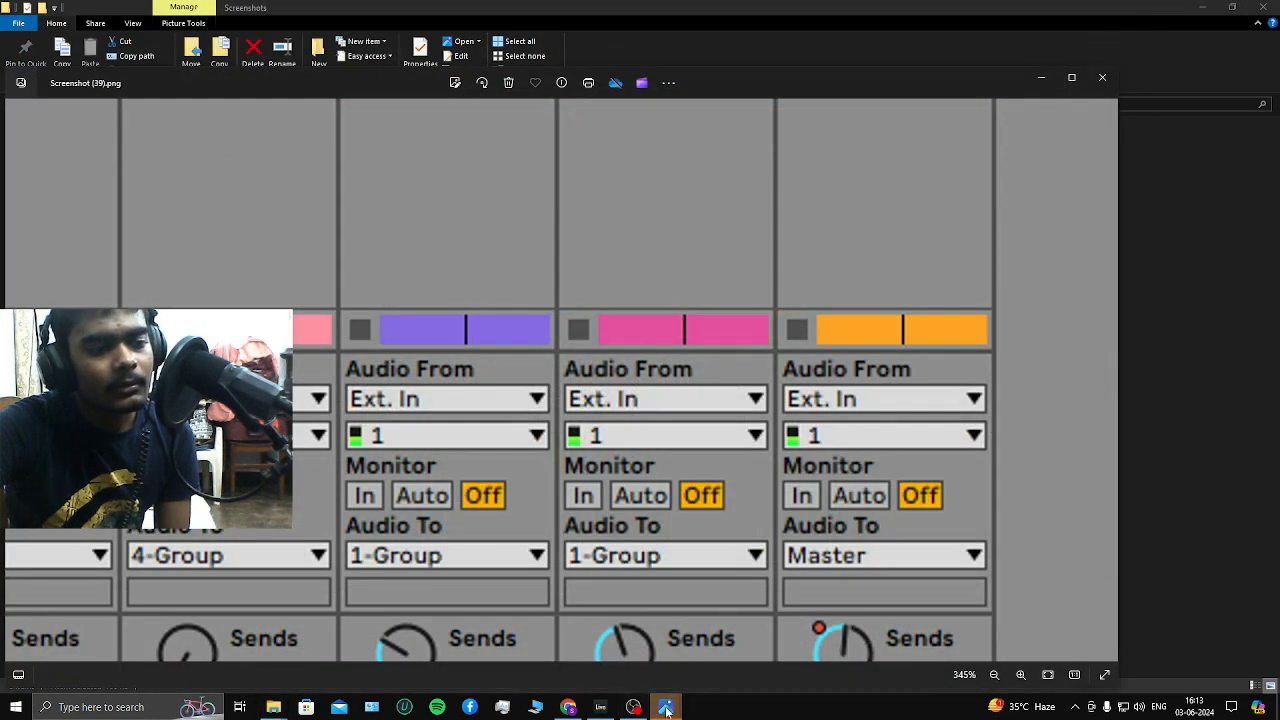
left_click(600, 707)
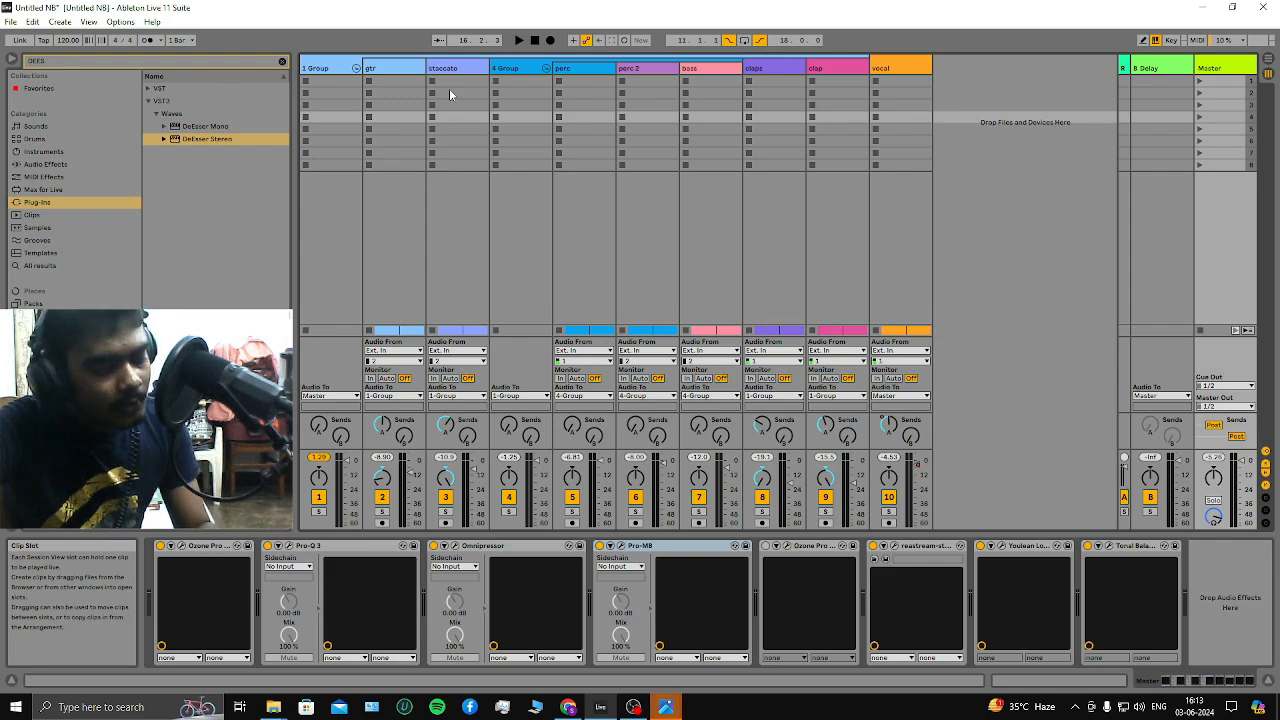
Play the passage again, capture the session mixer during playback, and open Screenshot (41) from the Screenshots folder
key("Tab")
key("Tab")
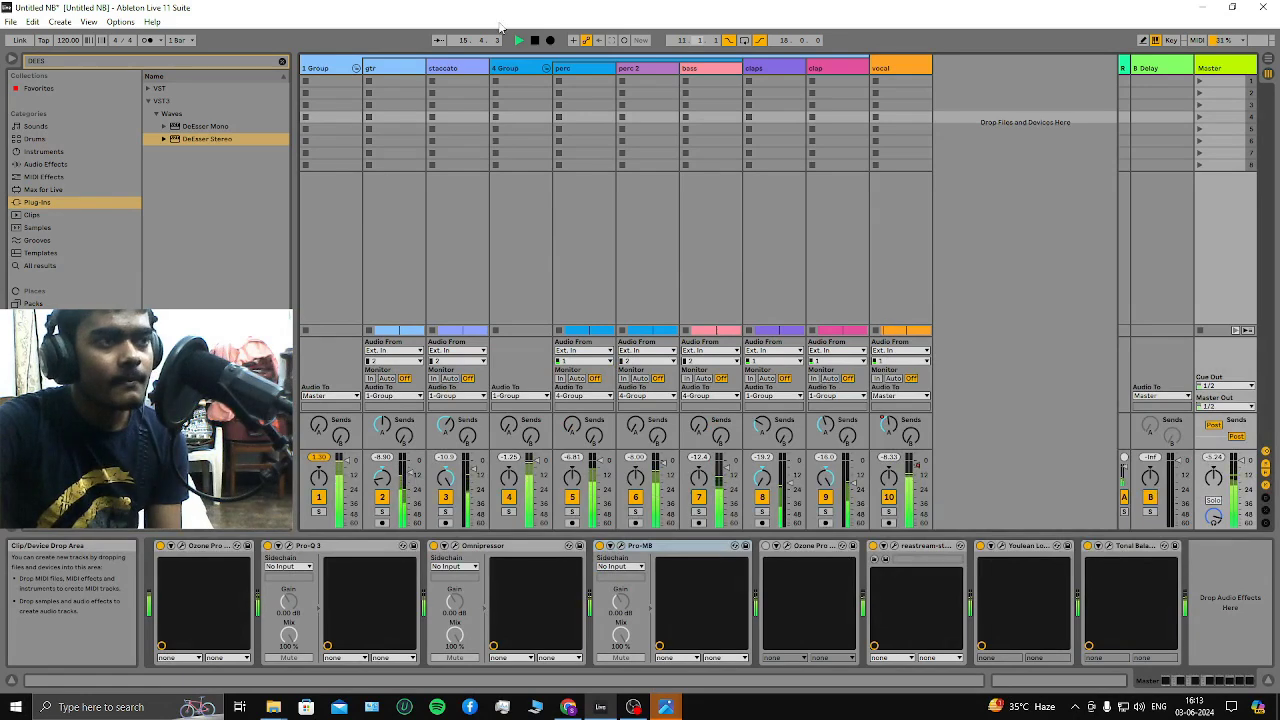
left_click(15, 707)
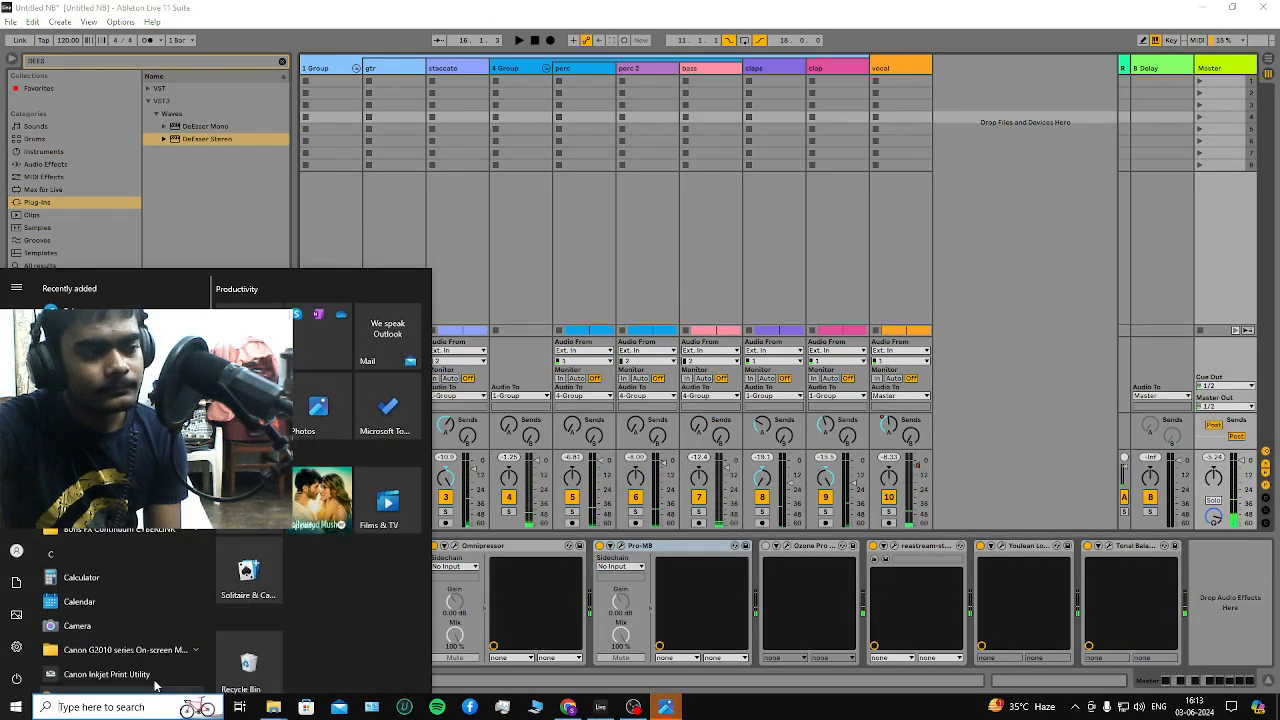
mouse_move(273, 707)
left_click(359, 681)
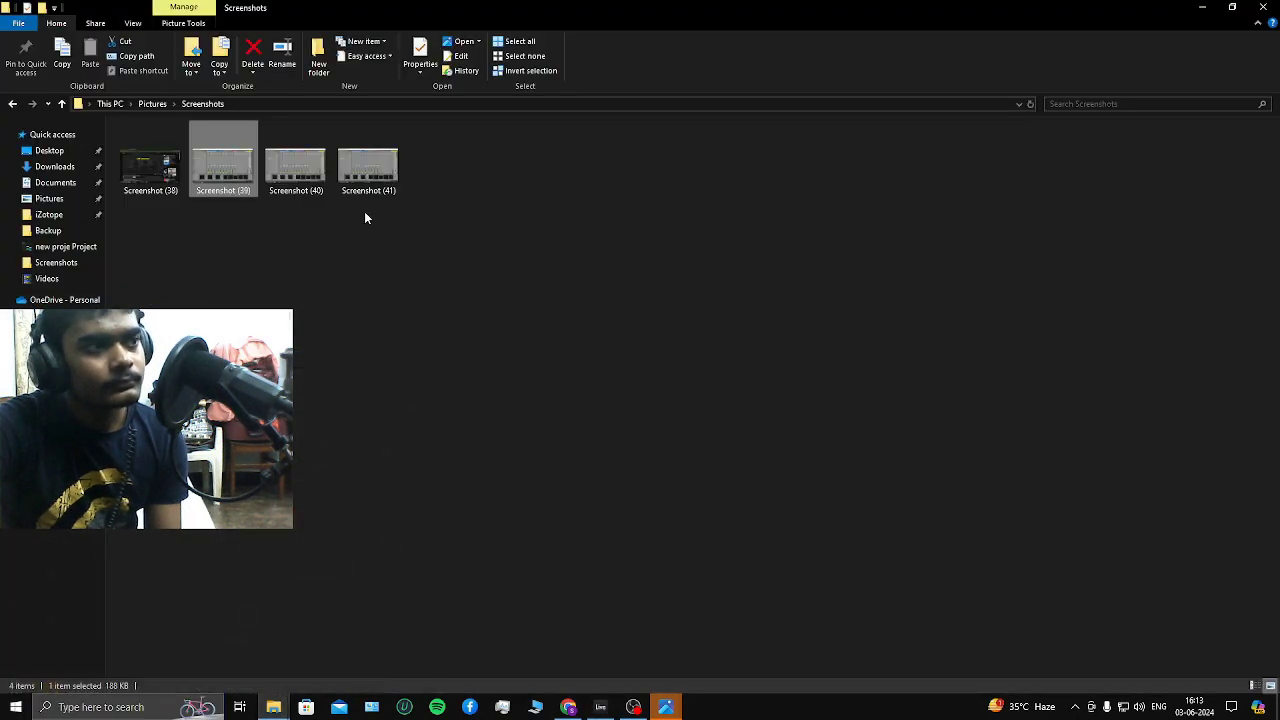
double_click(368, 165)
Examine the Master's peak level and meter up close in Screenshot (41), then close the image
scroll(1055, 400, "up", 6)
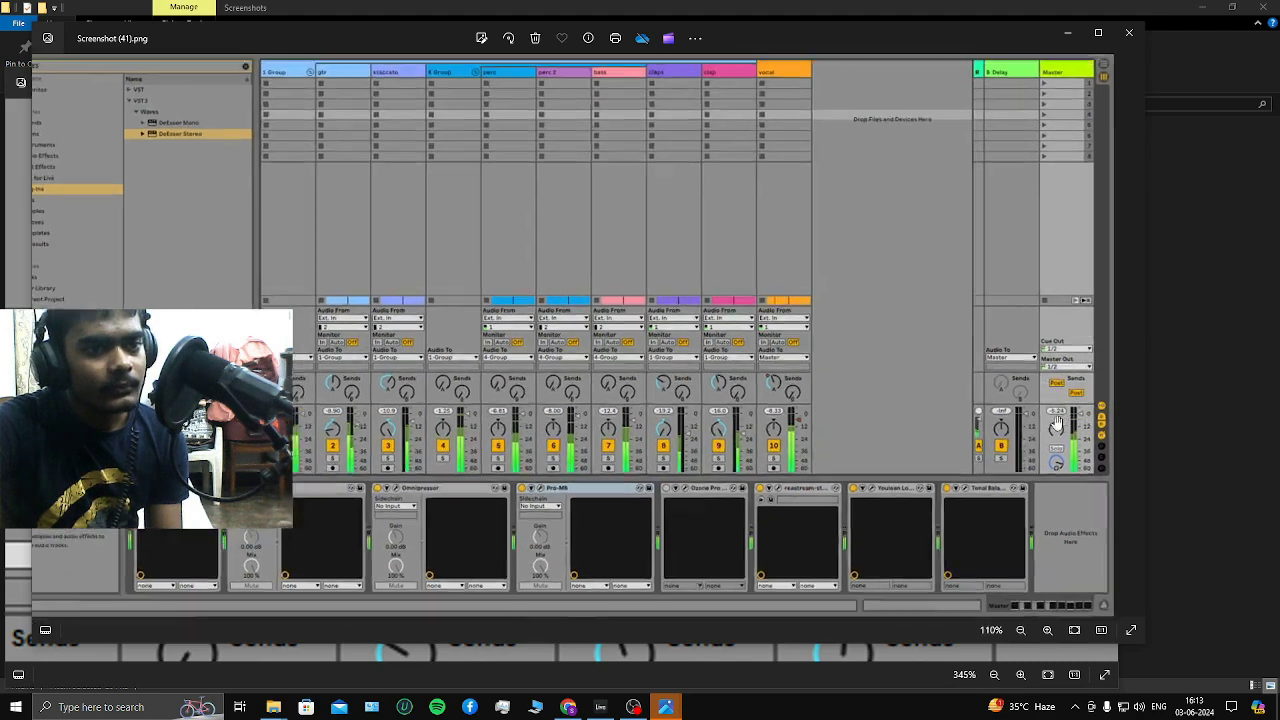
scroll(1093, 398, "up", 3)
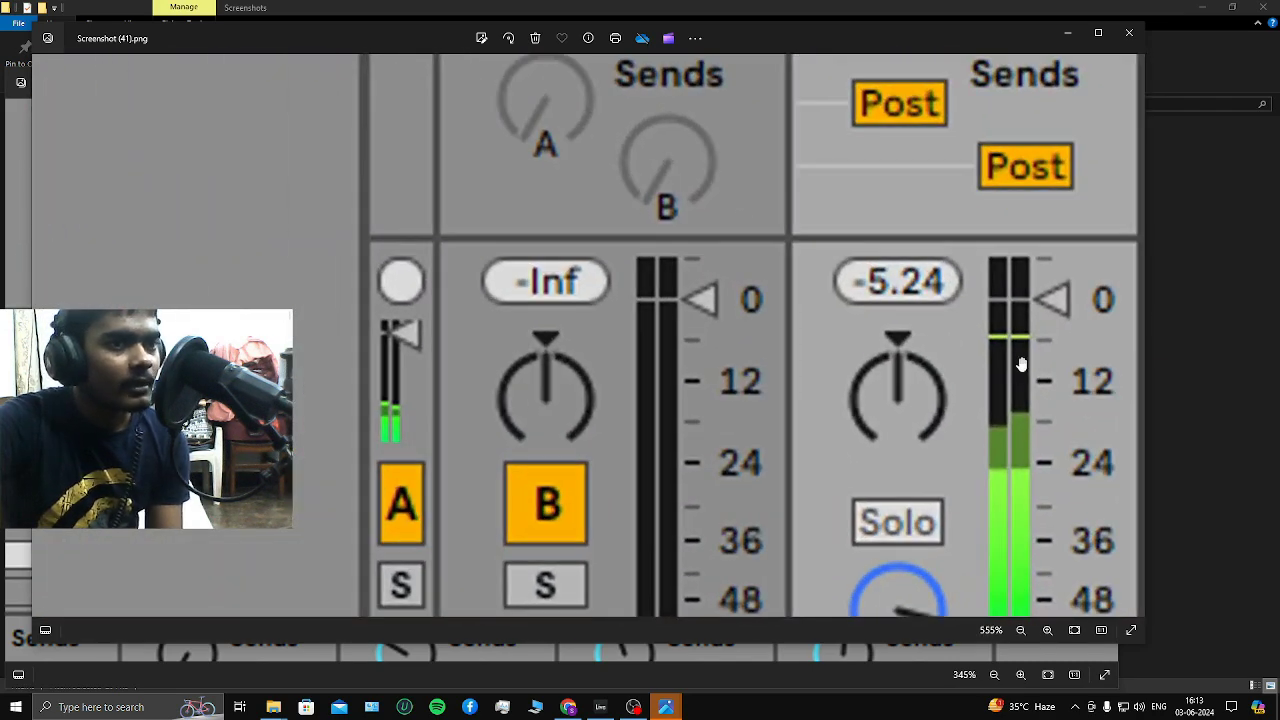
left_click_drag(1065, 405, 1000, 255)
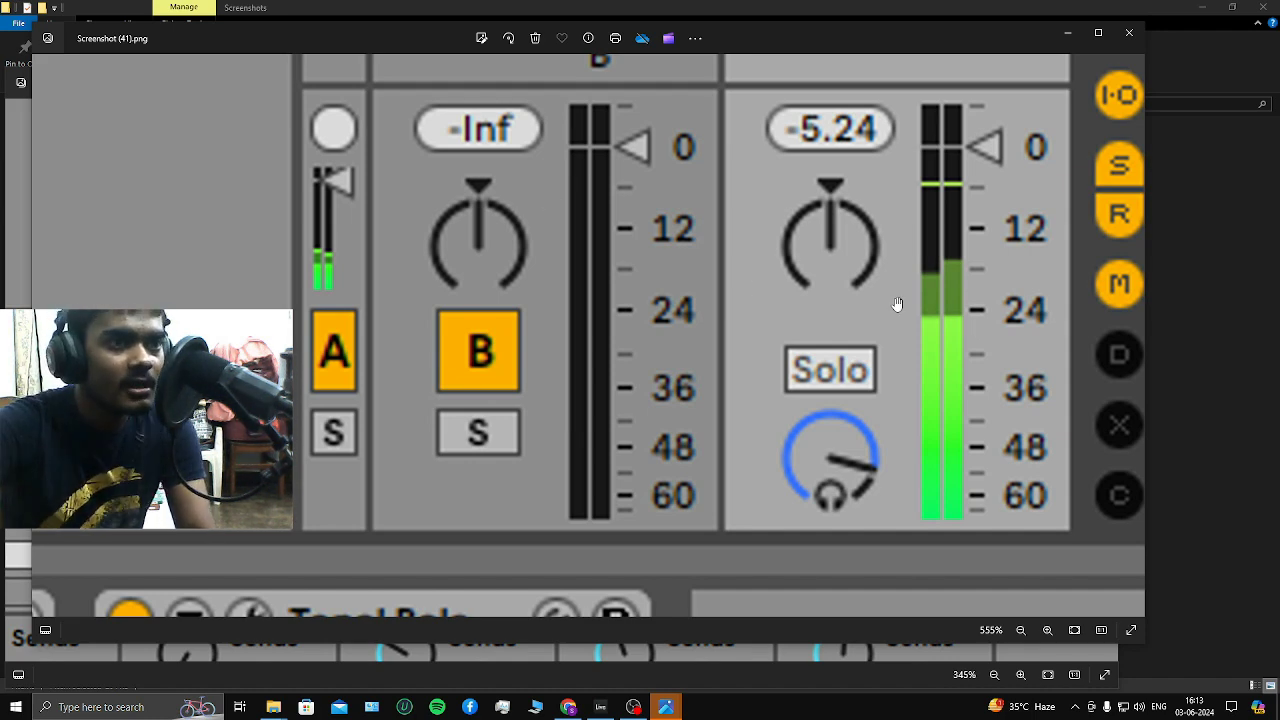
scroll(894, 300, "up", 8)
scroll(697, 572, "up", 5)
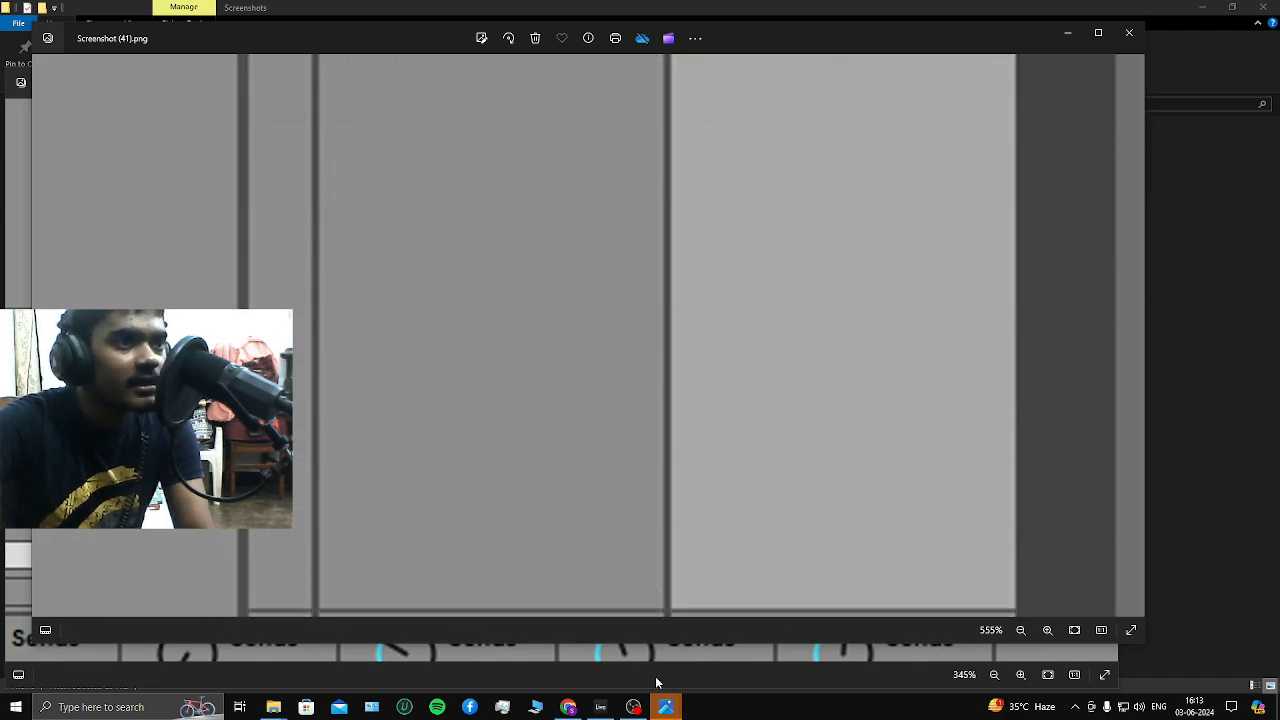
scroll(814, 311, "up", 8)
scroll(714, 376, "up", 5)
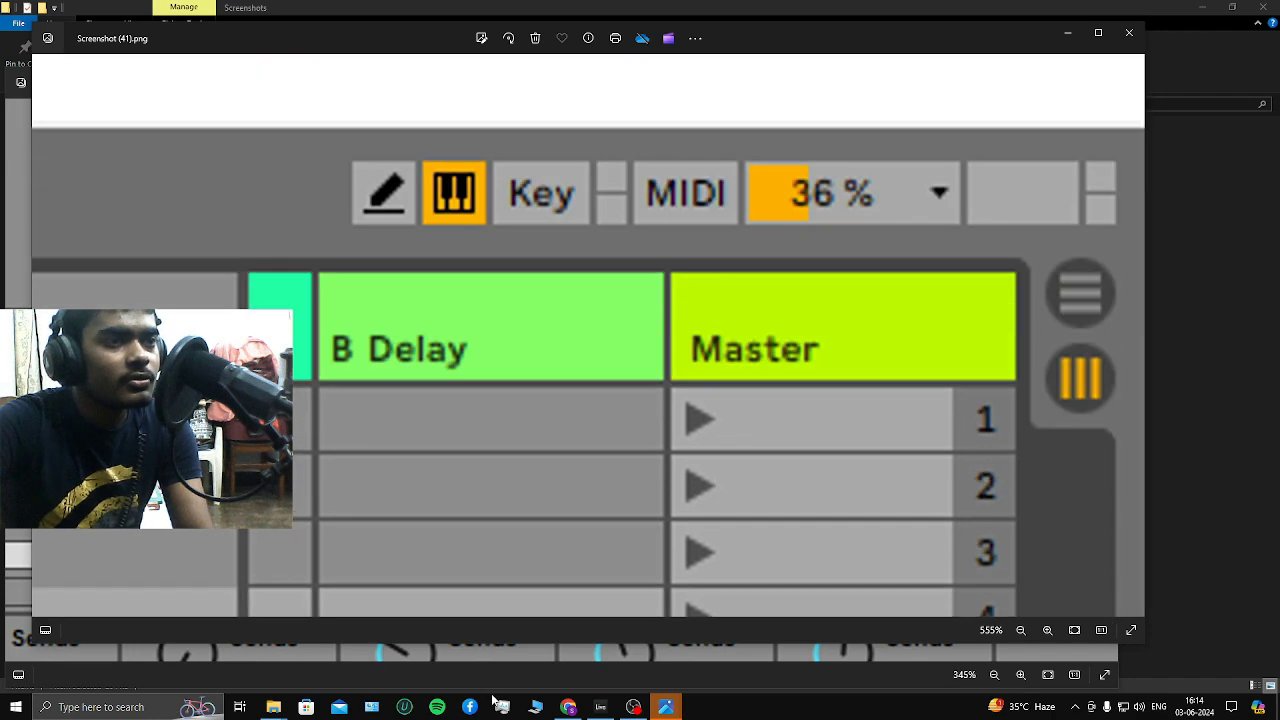
scroll(770, 430, "down", 6)
scroll(746, 432, "down", 10)
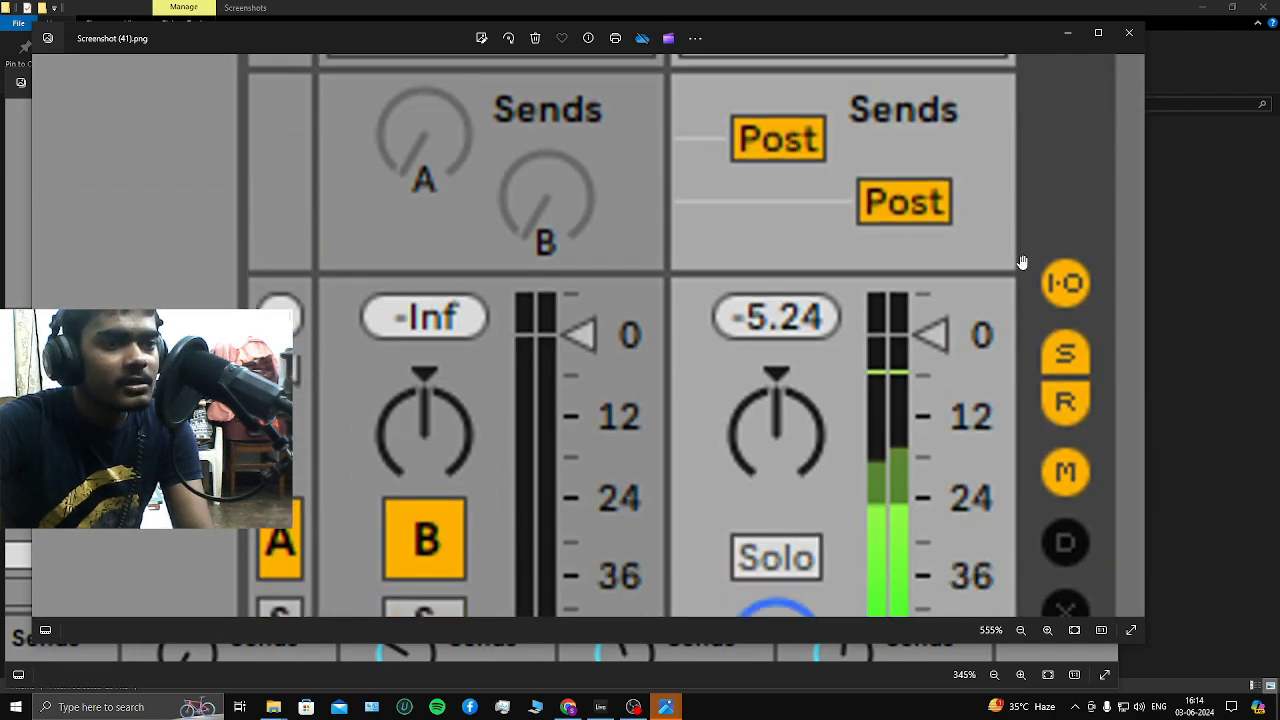
scroll(946, 371, "up", 5)
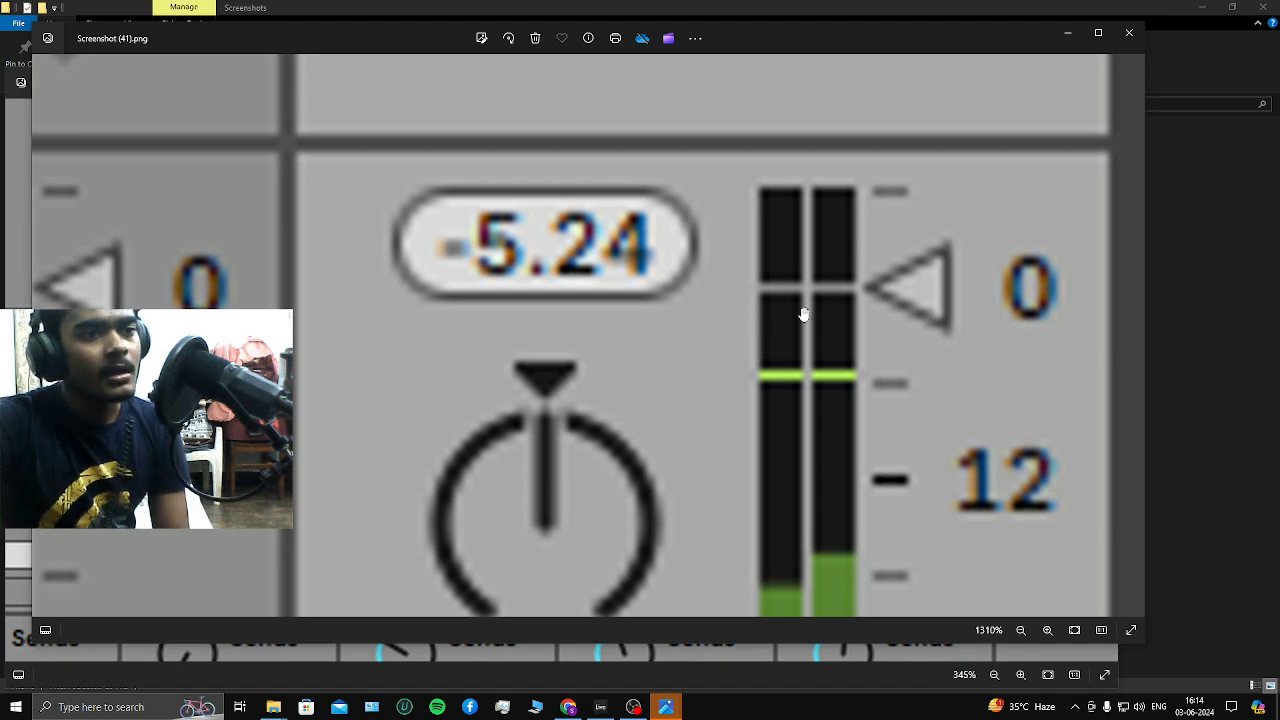
left_click(1131, 38)
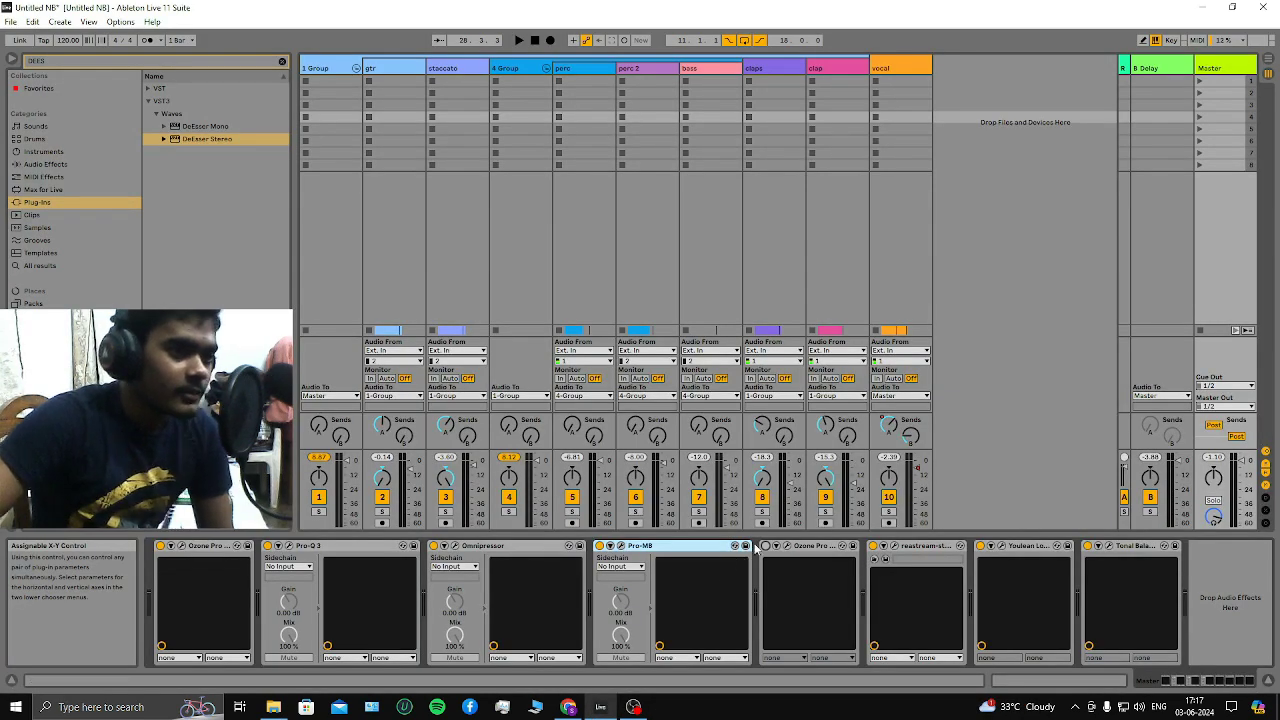
Enable the second Ozone Pro Maximizer on the Master and open its plug-in window
left_click(765, 546)
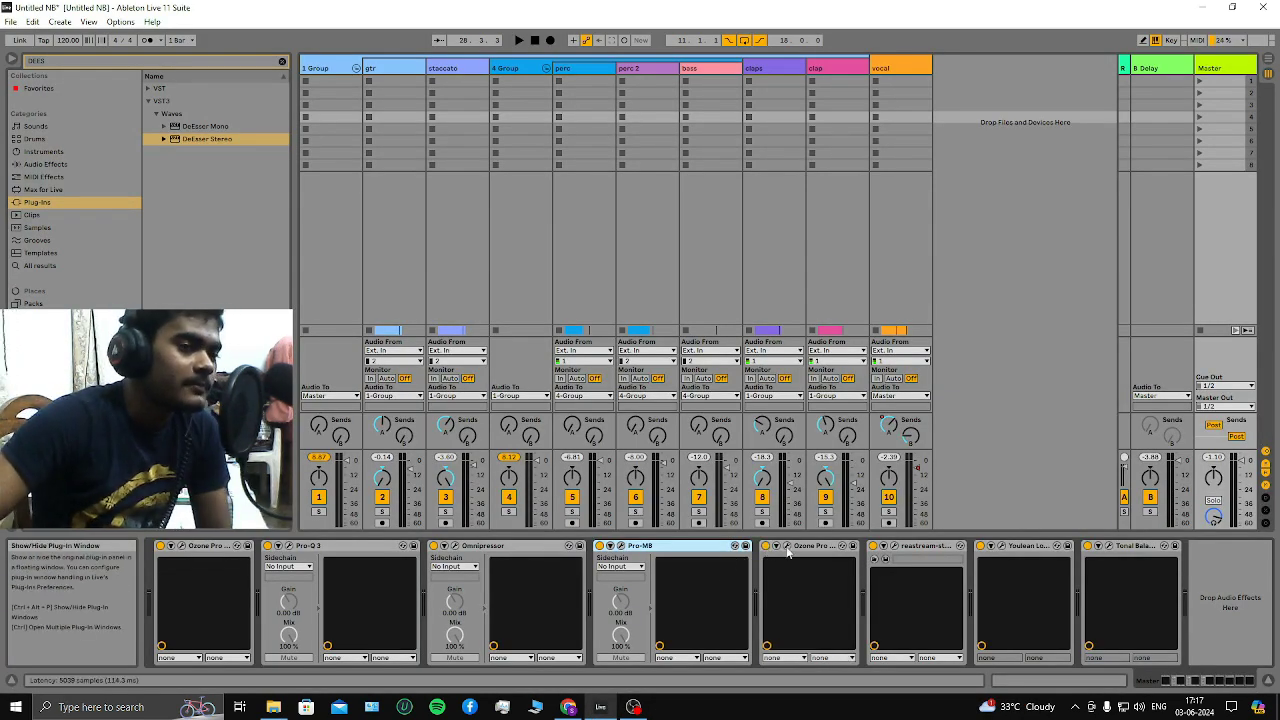
left_click(787, 546)
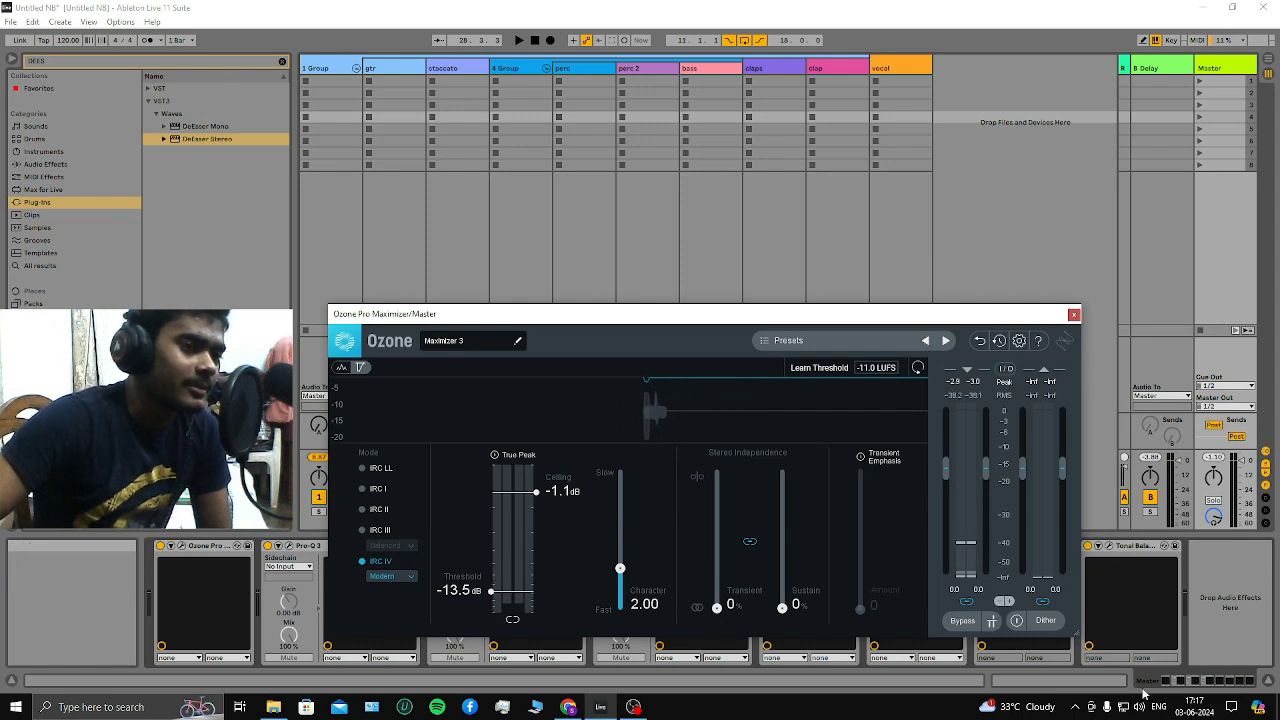